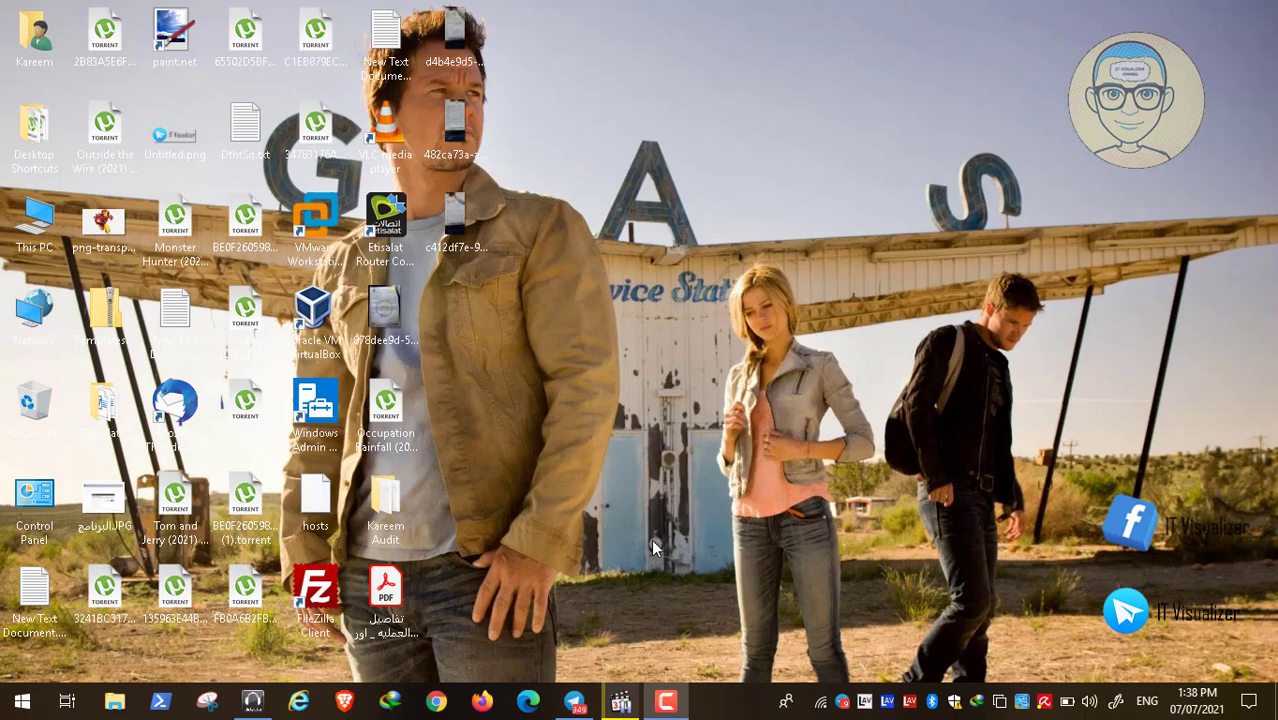
Open Telegram and show the IT Visualizer channel with its Chocolatey deployment post
{"action": "left_click", "coordinate": [576, 705]}
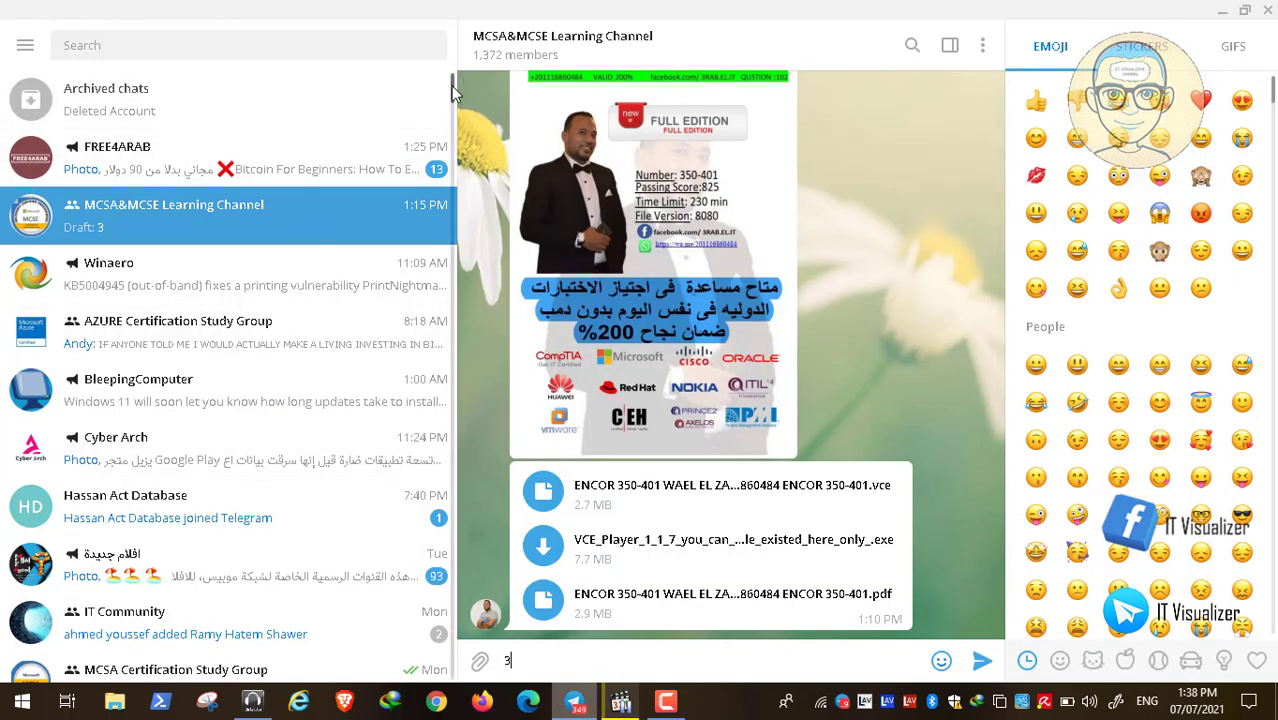
{"action": "scroll", "coordinate": [299, 402], "scroll_direction": "down", "scroll_amount": 5}
{"action": "left_click", "coordinate": [299, 402]}
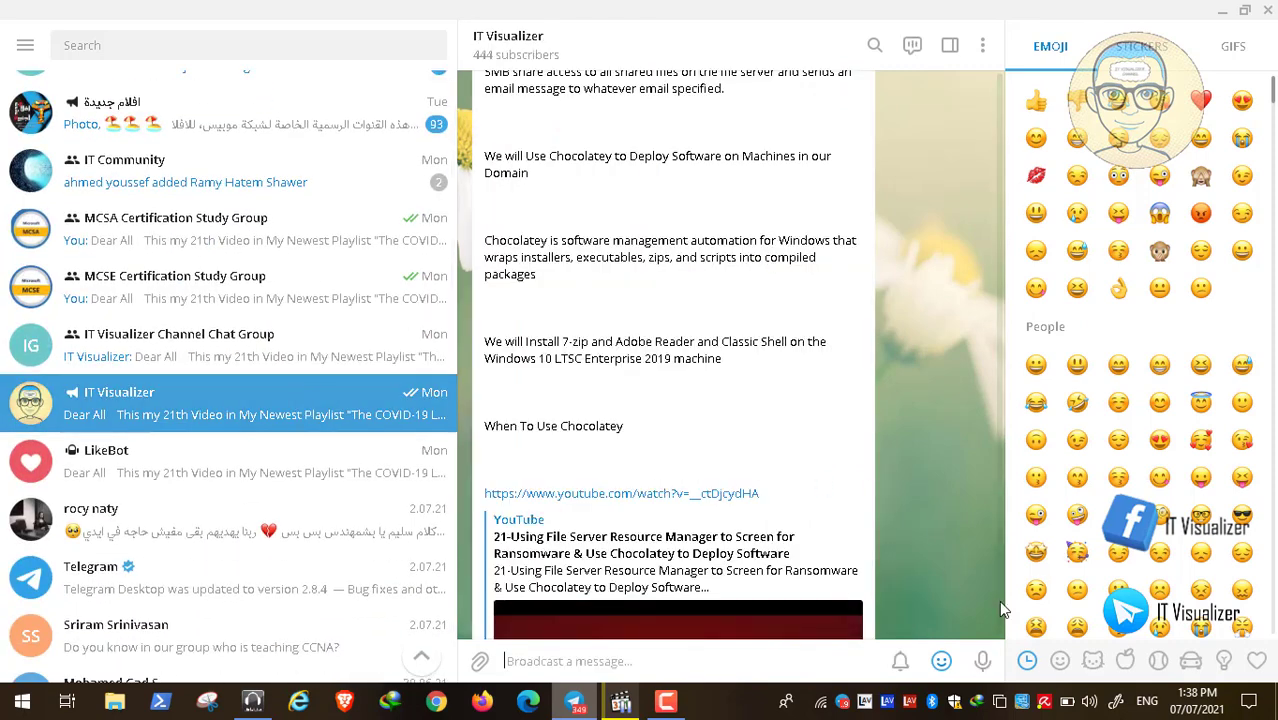
{"action": "scroll", "coordinate": [1003, 622], "scroll_direction": "up", "scroll_amount": 5}
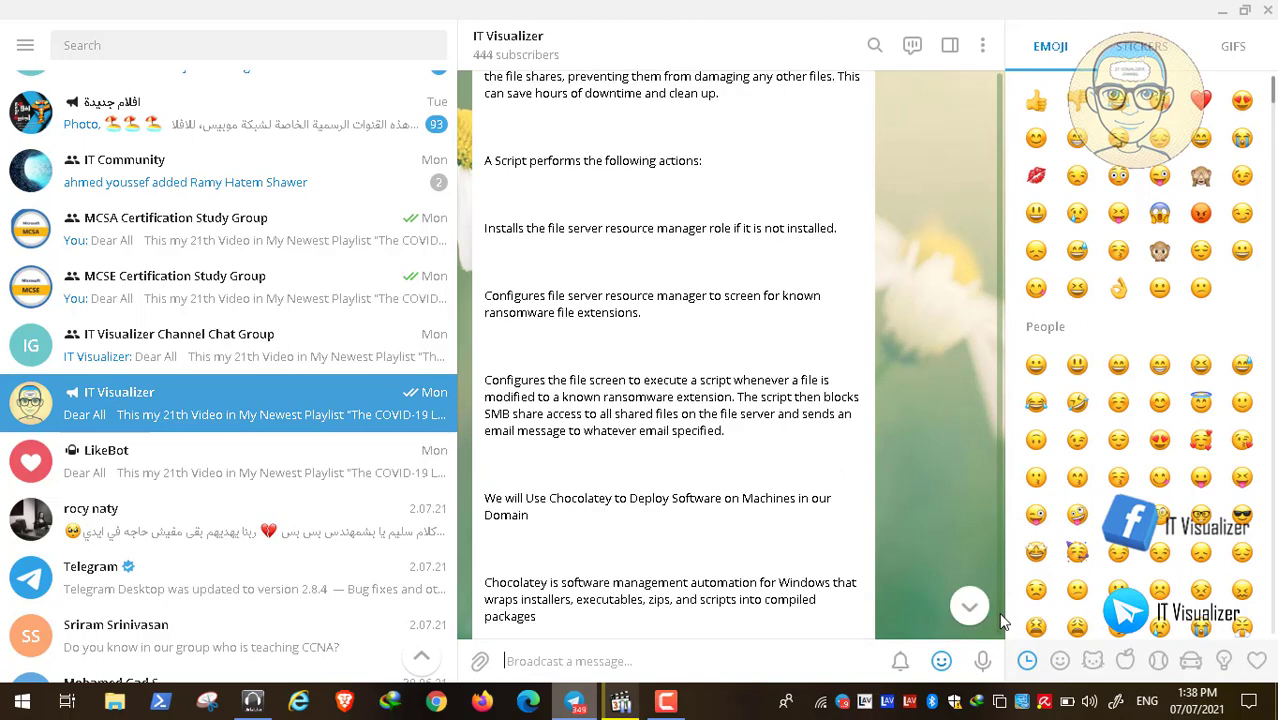
{"action": "scroll", "coordinate": [1003, 637], "scroll_direction": "down", "scroll_amount": 7}
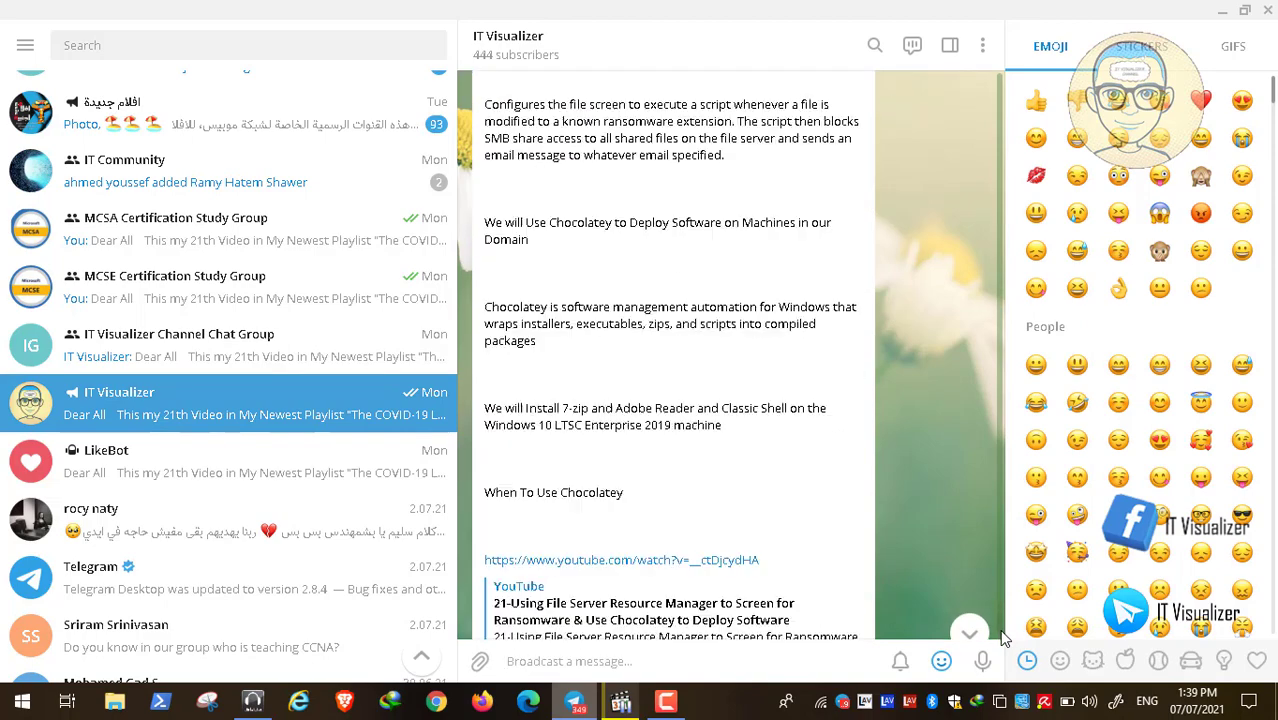
{"action": "scroll", "coordinate": [1005, 640], "scroll_direction": "up", "scroll_amount": 6}
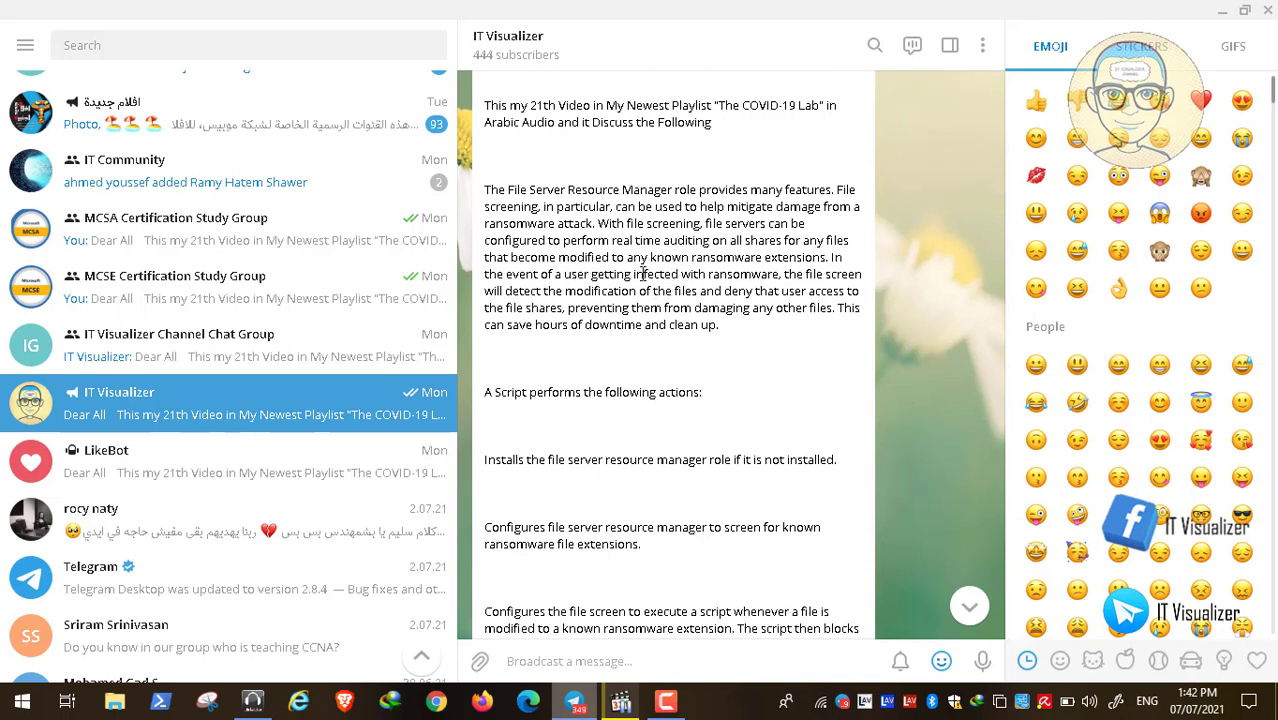
{"action": "scroll", "coordinate": [630, 347], "scroll_direction": "down", "scroll_amount": 3}
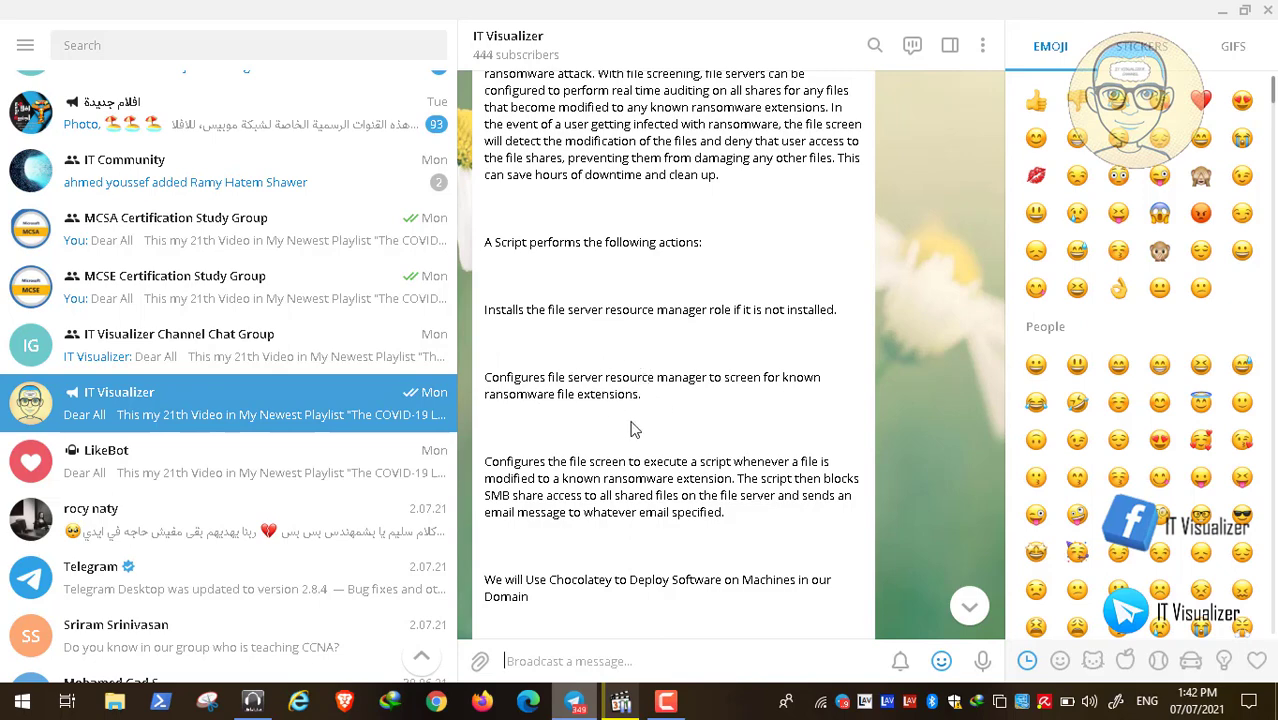
{"action": "scroll", "coordinate": [630, 428], "scroll_direction": "down", "scroll_amount": 1}
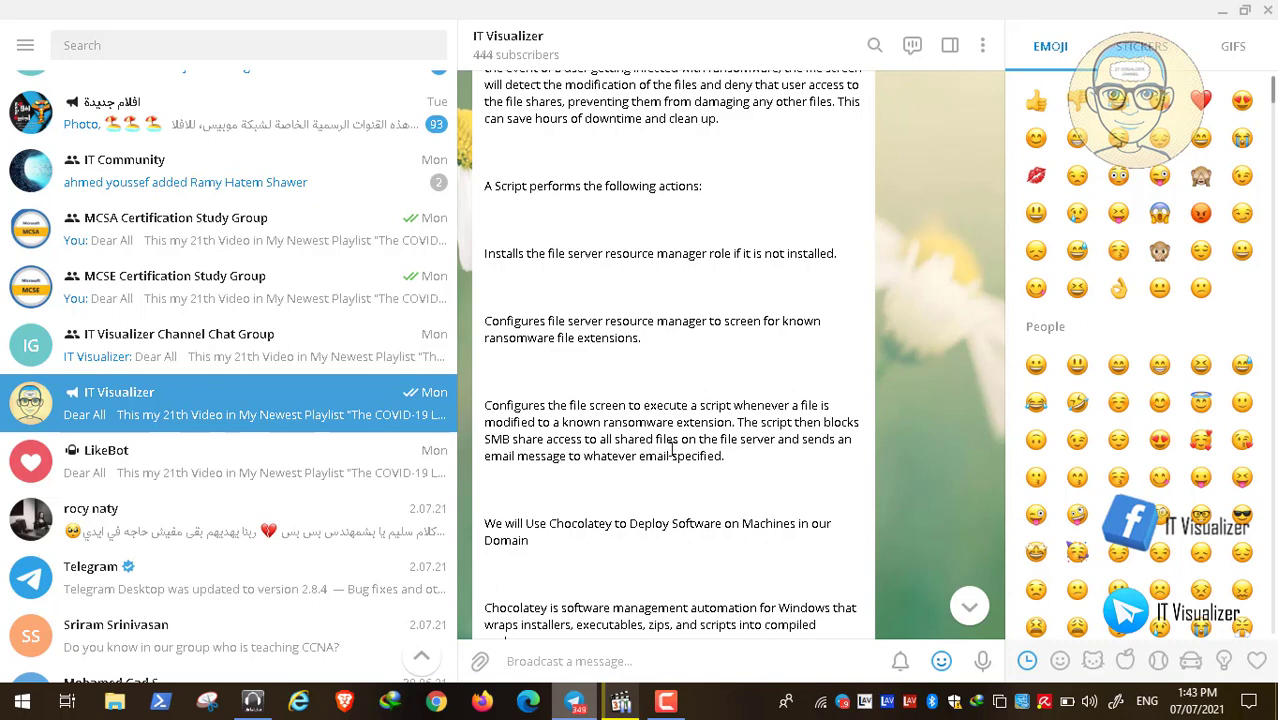
{"action": "scroll", "coordinate": [686, 482], "scroll_direction": "down", "scroll_amount": 1}
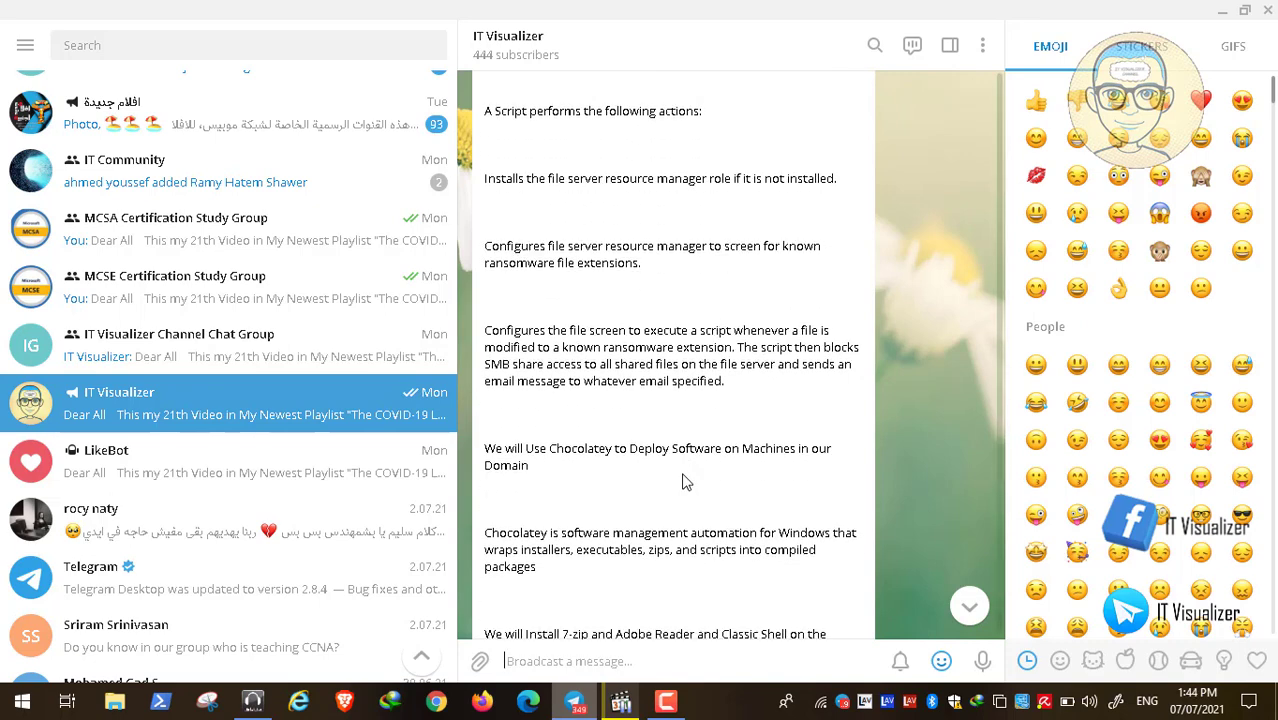
{"action": "scroll", "coordinate": [686, 482], "scroll_direction": "down", "scroll_amount": 1}
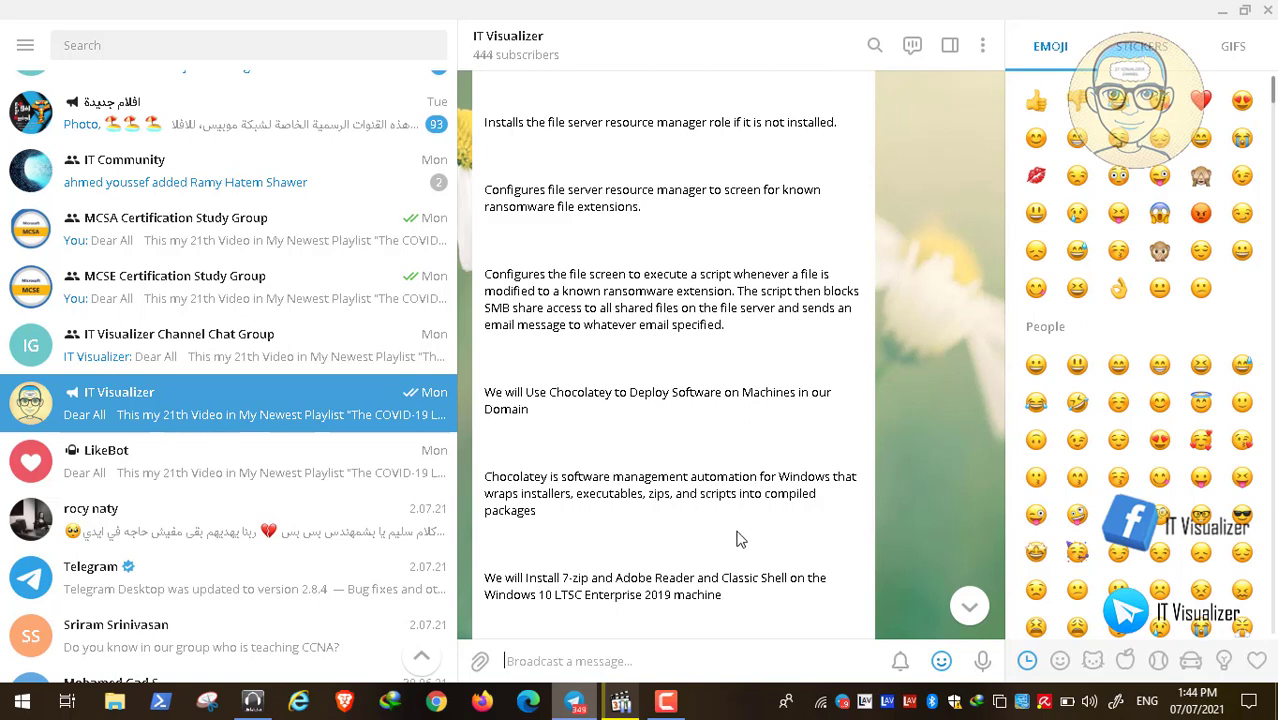
{"action": "scroll", "coordinate": [737, 540], "scroll_direction": "down", "scroll_amount": 1}
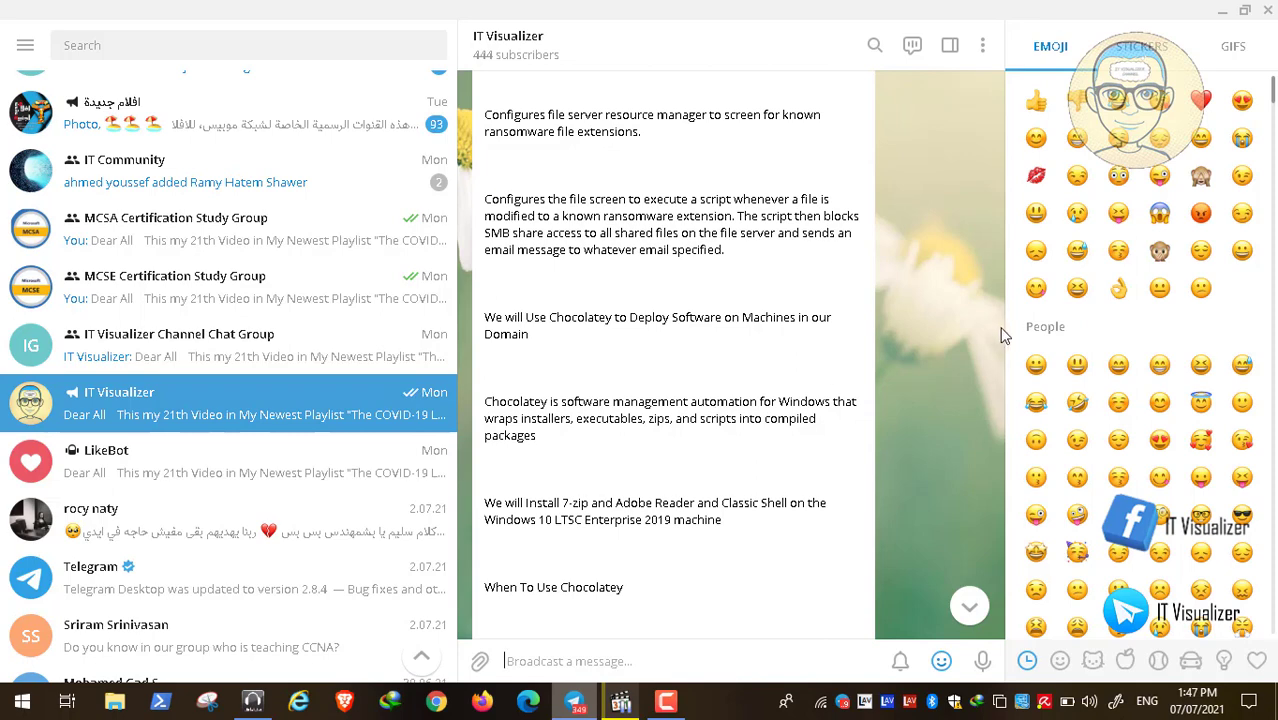
Minimize Telegram and show the paused Video23.mp4 full screen in Media Player Classic
{"action": "left_click", "coordinate": [1220, 12]}
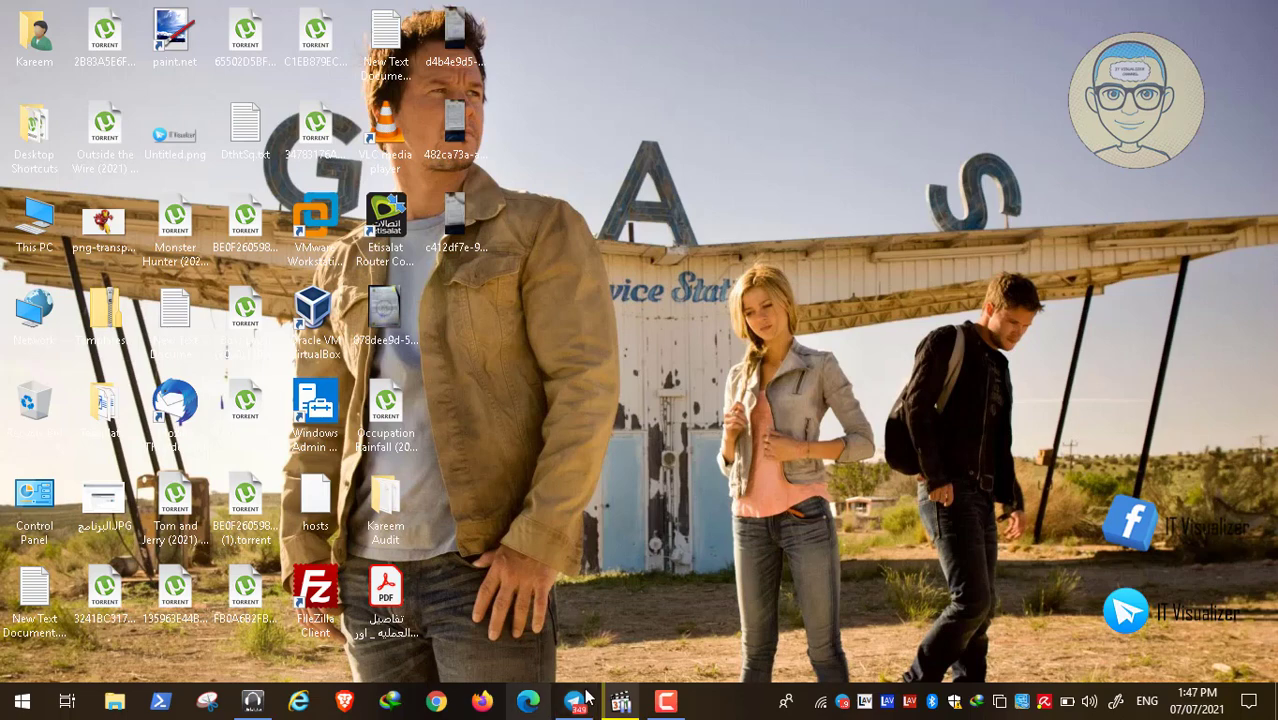
{"action": "left_click", "coordinate": [626, 706]}
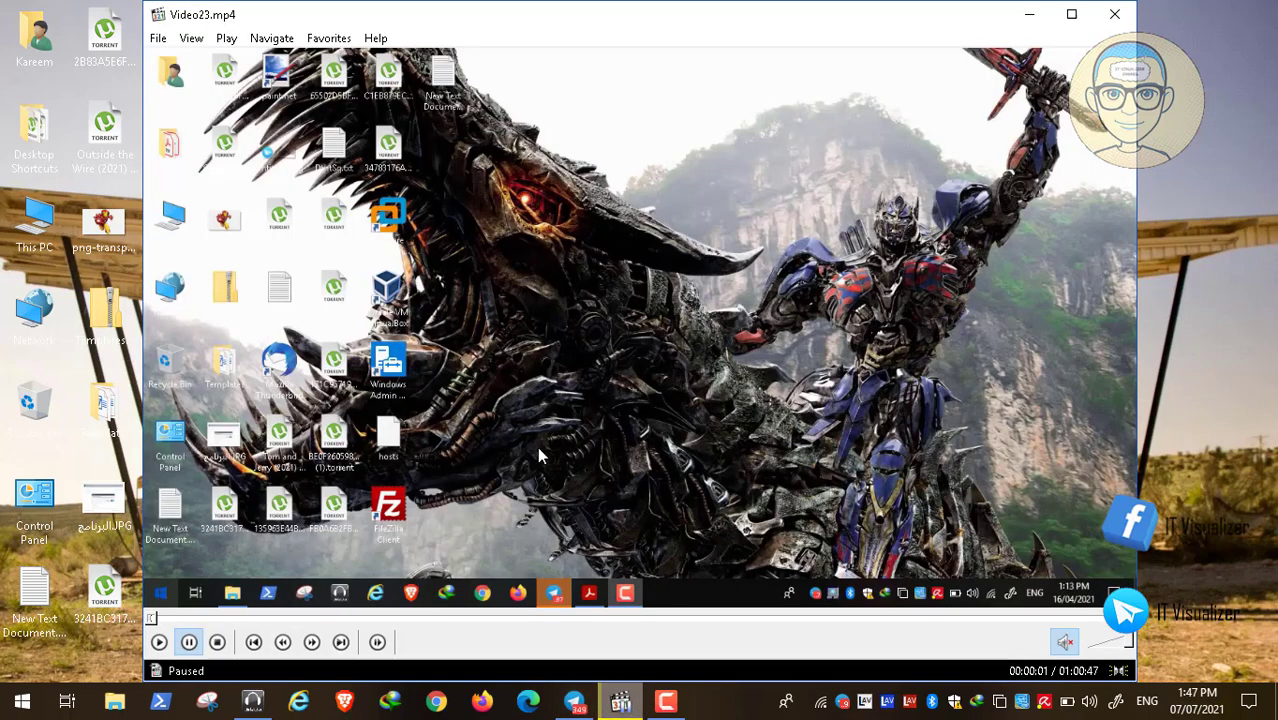
{"action": "double_click", "coordinate": [537, 446]}
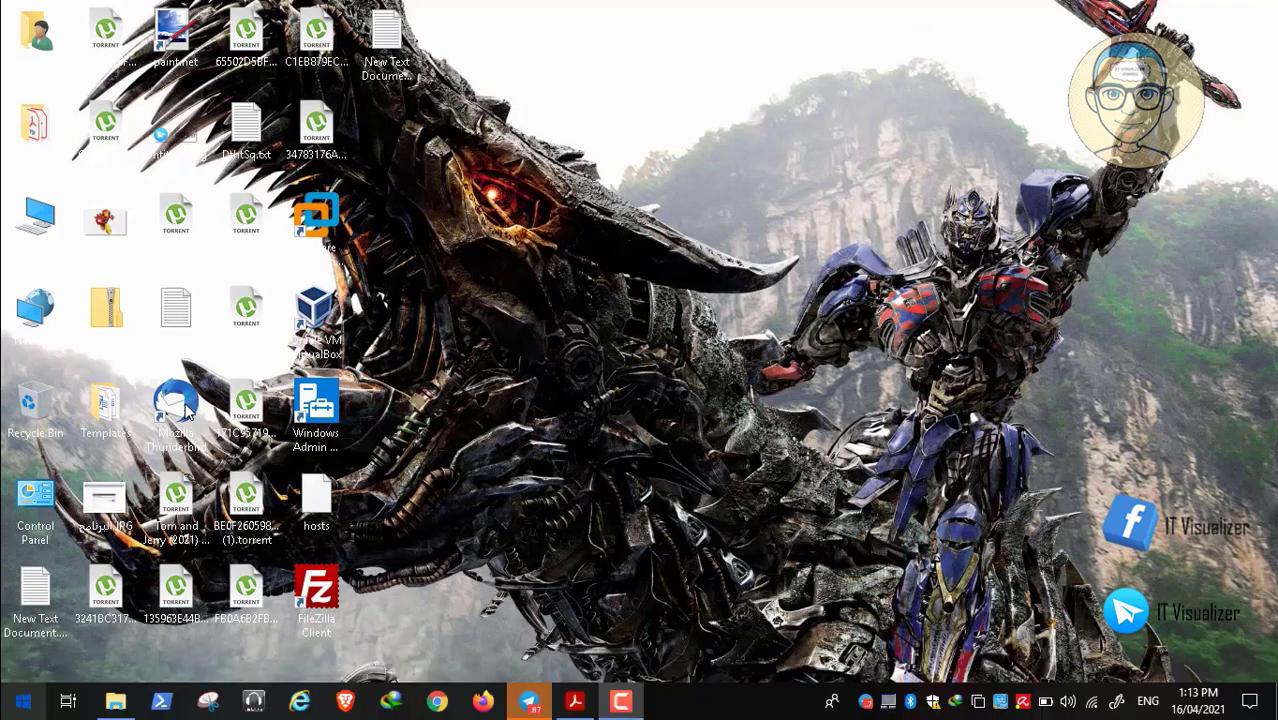
Open the malware tools folder under COVID-19 on Data (D:), then resume the paused video
{"action": "left_click", "coordinate": [115, 701]}
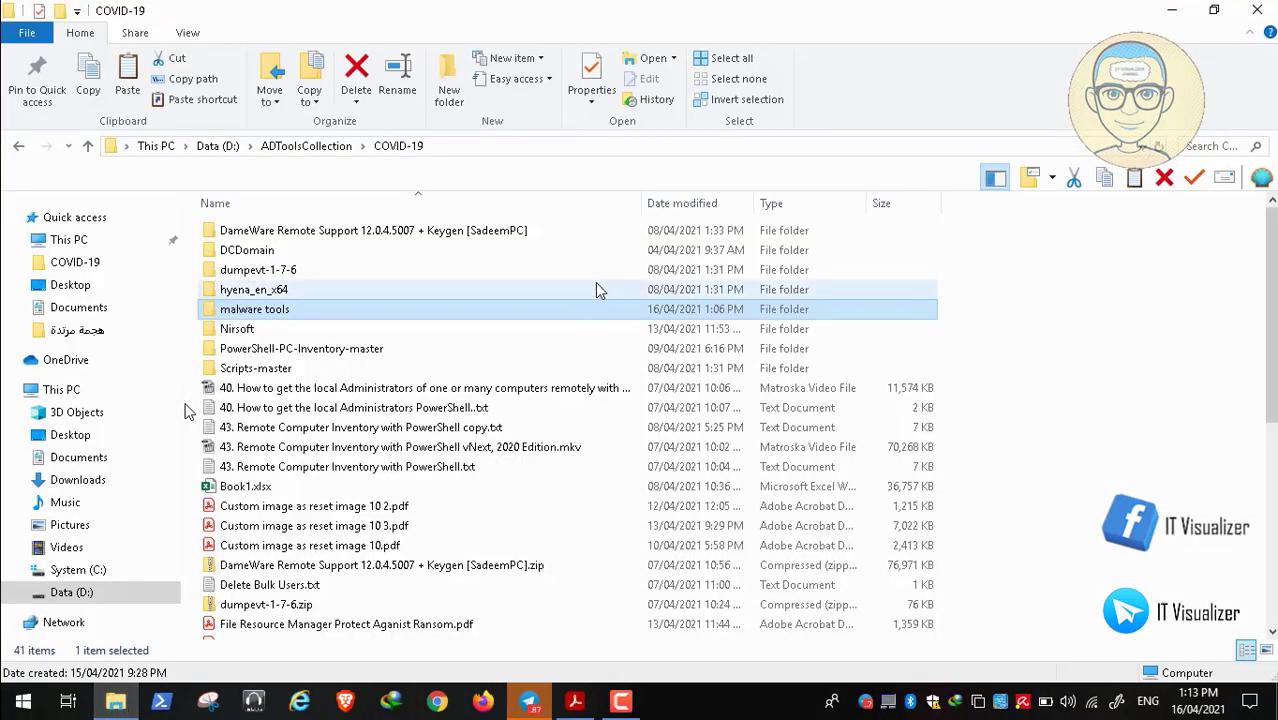
{"action": "double_click", "coordinate": [262, 310]}
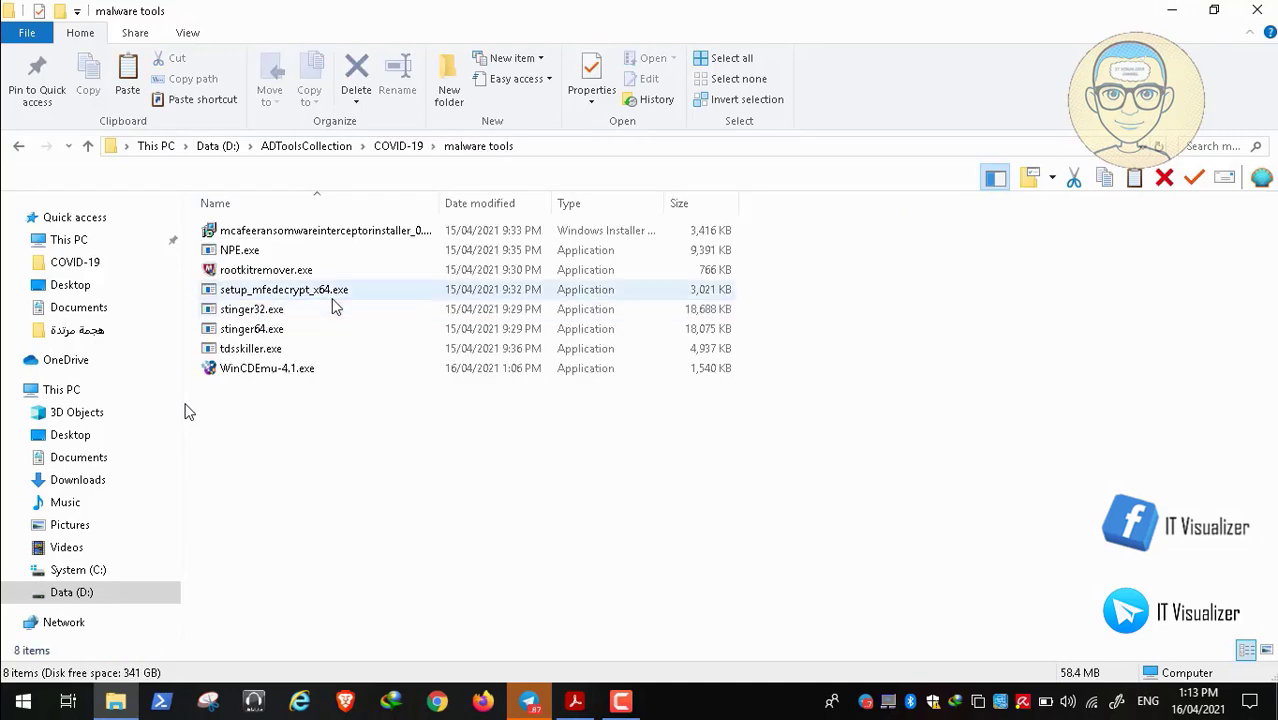
{"action": "mouse_move", "coordinate": [48, 685]}
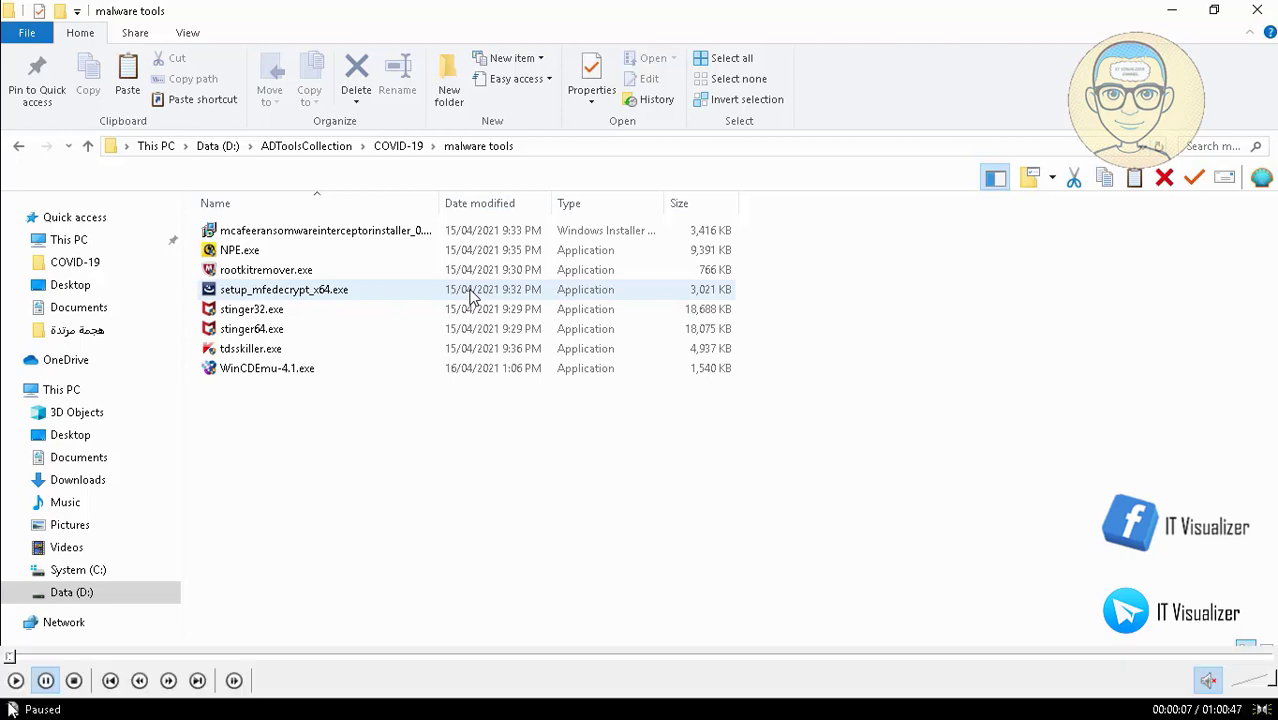
{"action": "left_click", "coordinate": [16, 682]}
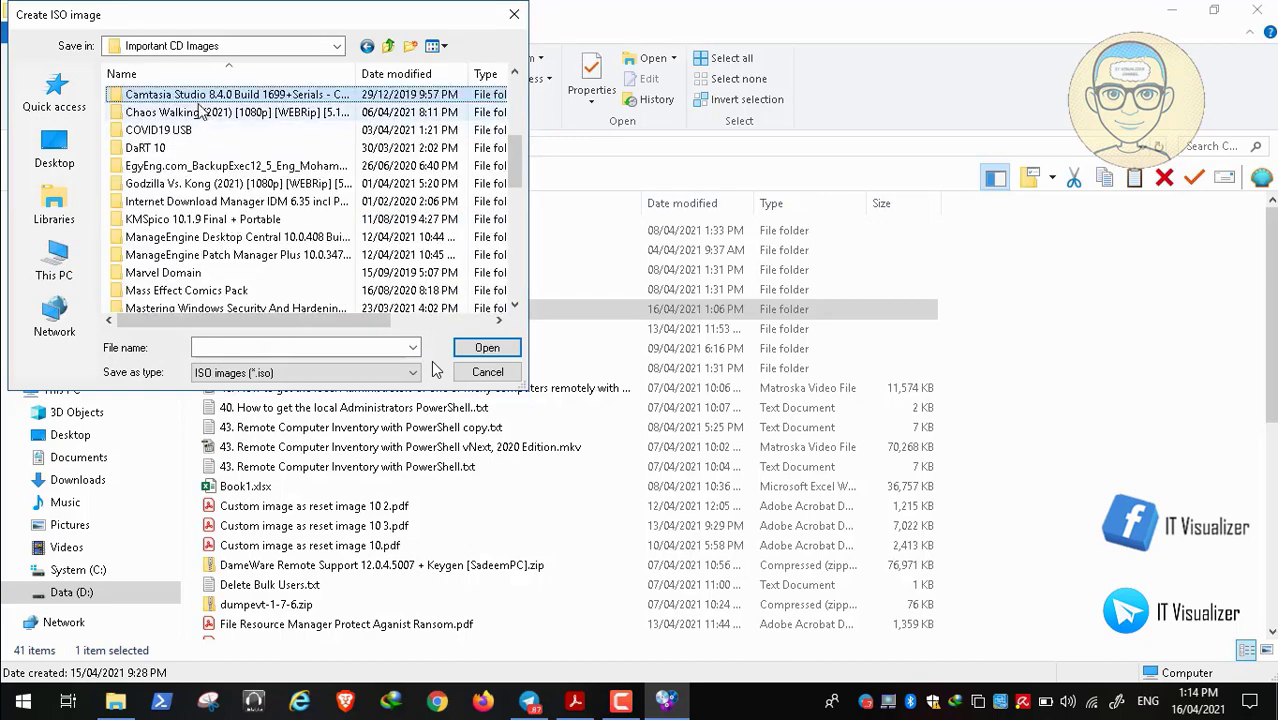
Save the ISO image as 'Malware Tools' in the COVID19 USB folder
{"action": "double_click", "coordinate": [180, 132]}
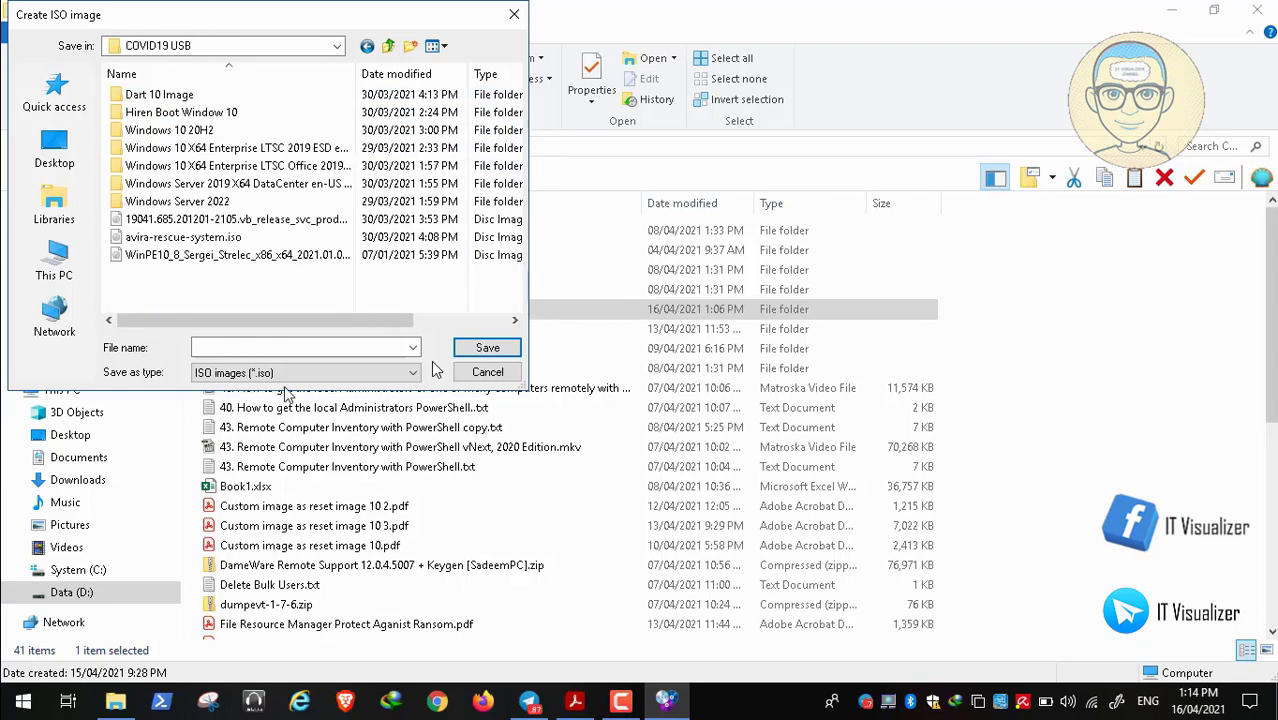
{"action": "left_click", "coordinate": [259, 347]}
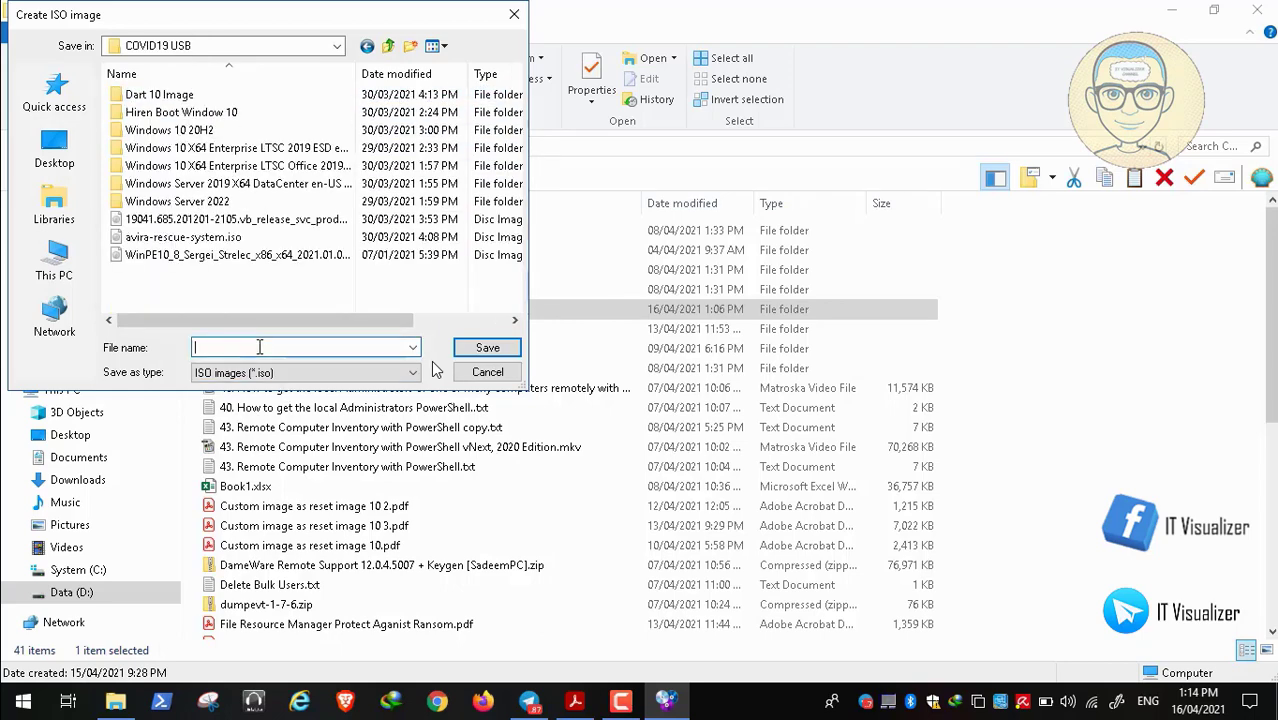
{"action": "type", "text": "m"}
{"action": "key", "text": "BackSpace"}
{"action": "type", "text": "mAL"}
{"action": "key", "text": "BackSpace"}
{"action": "key", "text": "BackSpace"}
{"action": "key", "text": "BackSpace"}
{"action": "type", "text": "Malware Tools"}
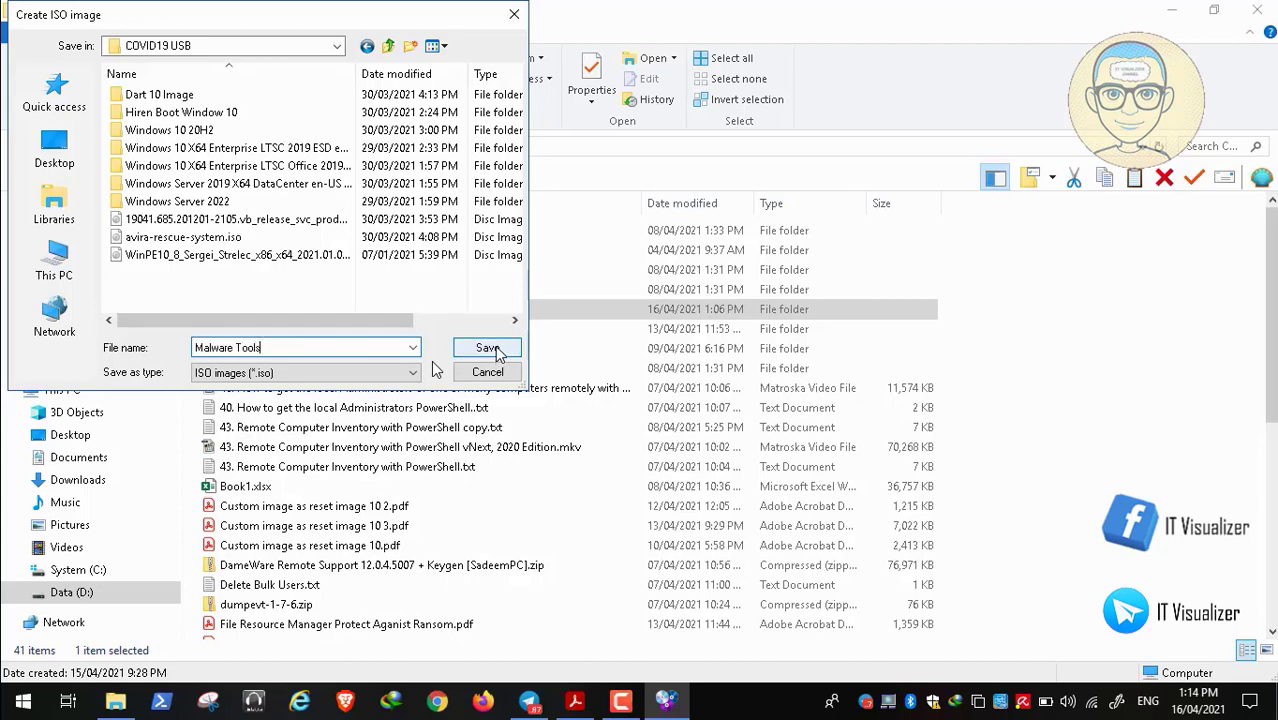
{"action": "left_click", "coordinate": [493, 349]}
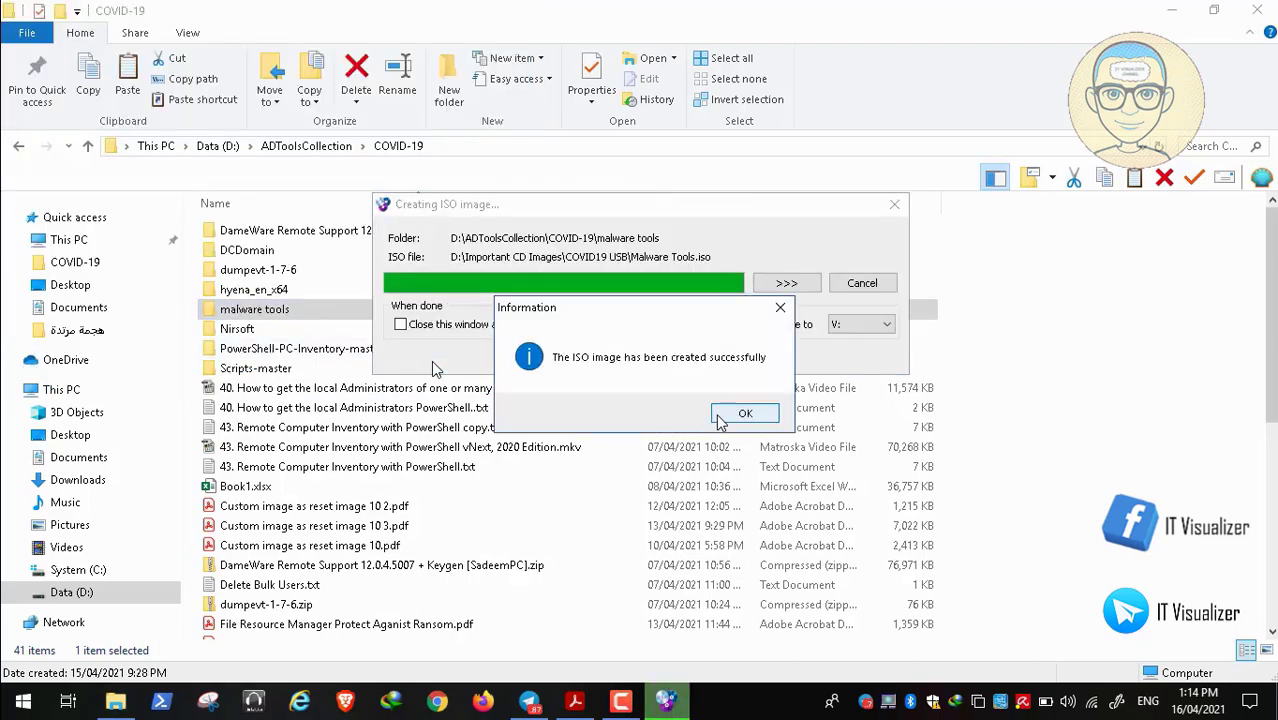
Acknowledge the ISO success message, close the creation window, and return to Data (D:)
{"action": "left_click", "coordinate": [742, 414]}
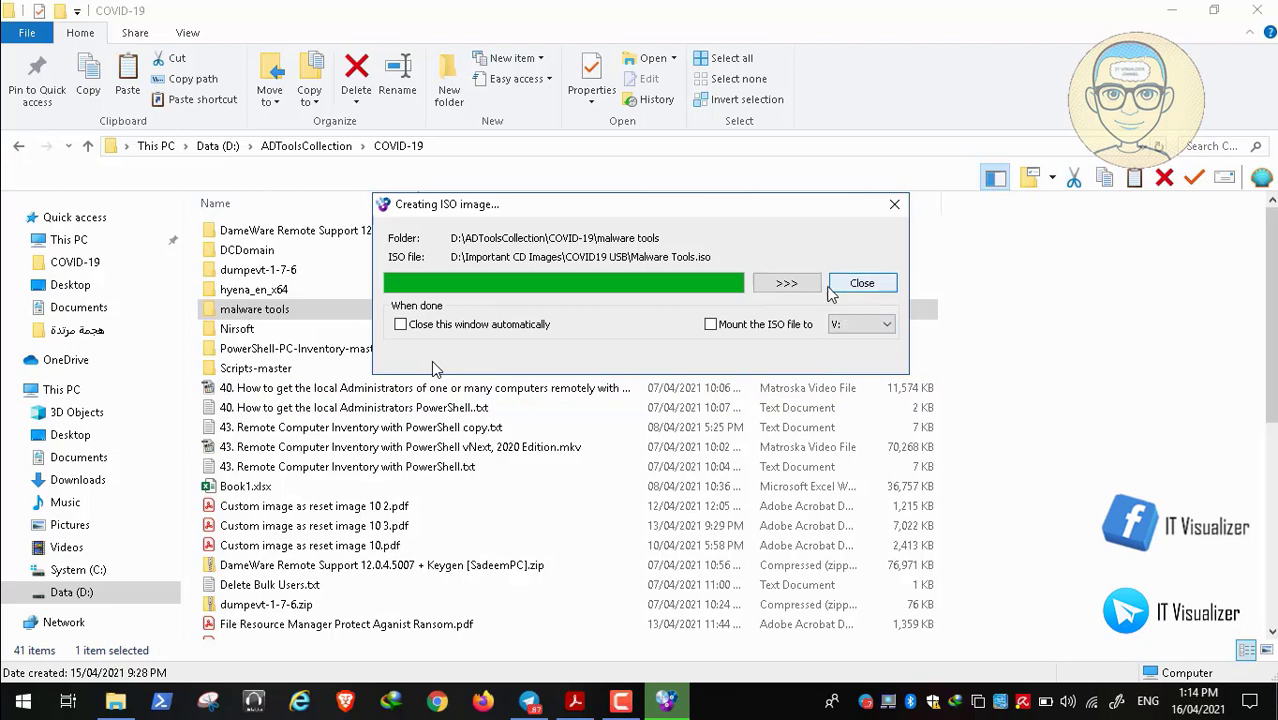
{"action": "left_click", "coordinate": [860, 284]}
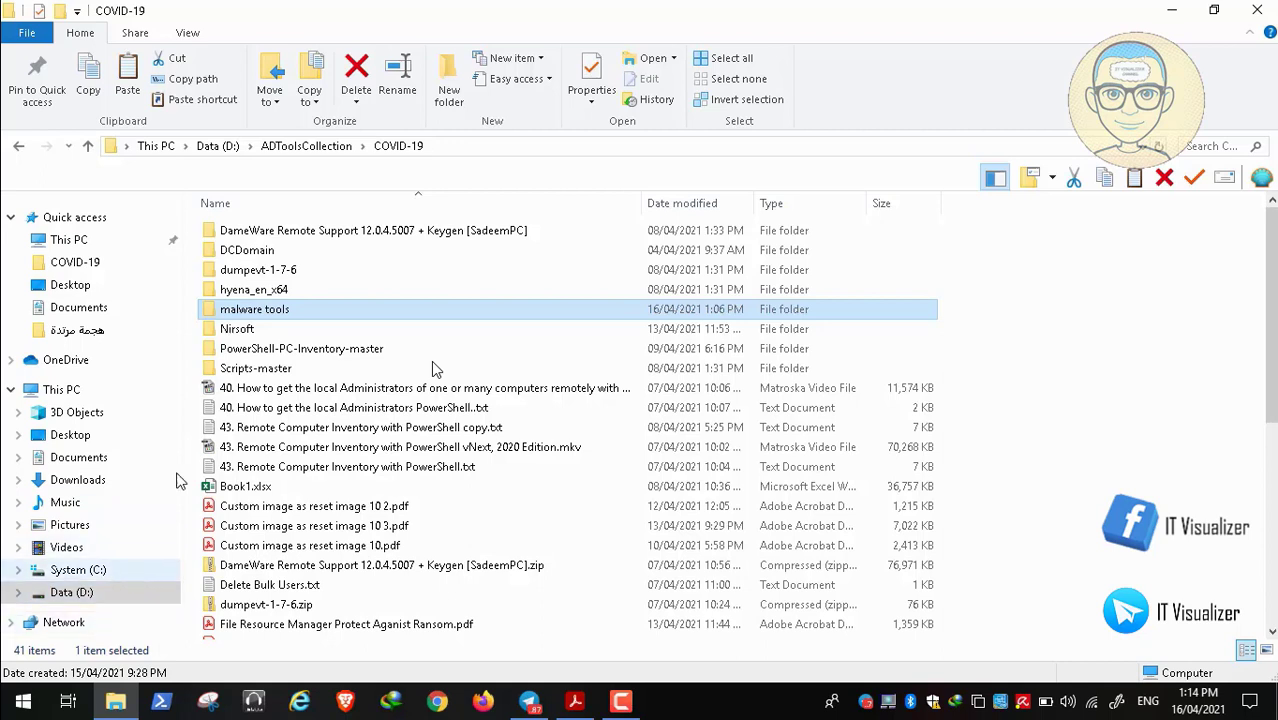
{"action": "left_click", "coordinate": [217, 146]}
Confirm Malware Tools.iso (58.7 MB) is in Important CD Images > COVID19 USB, then close Explorer
{"action": "left_click", "coordinate": [284, 393]}
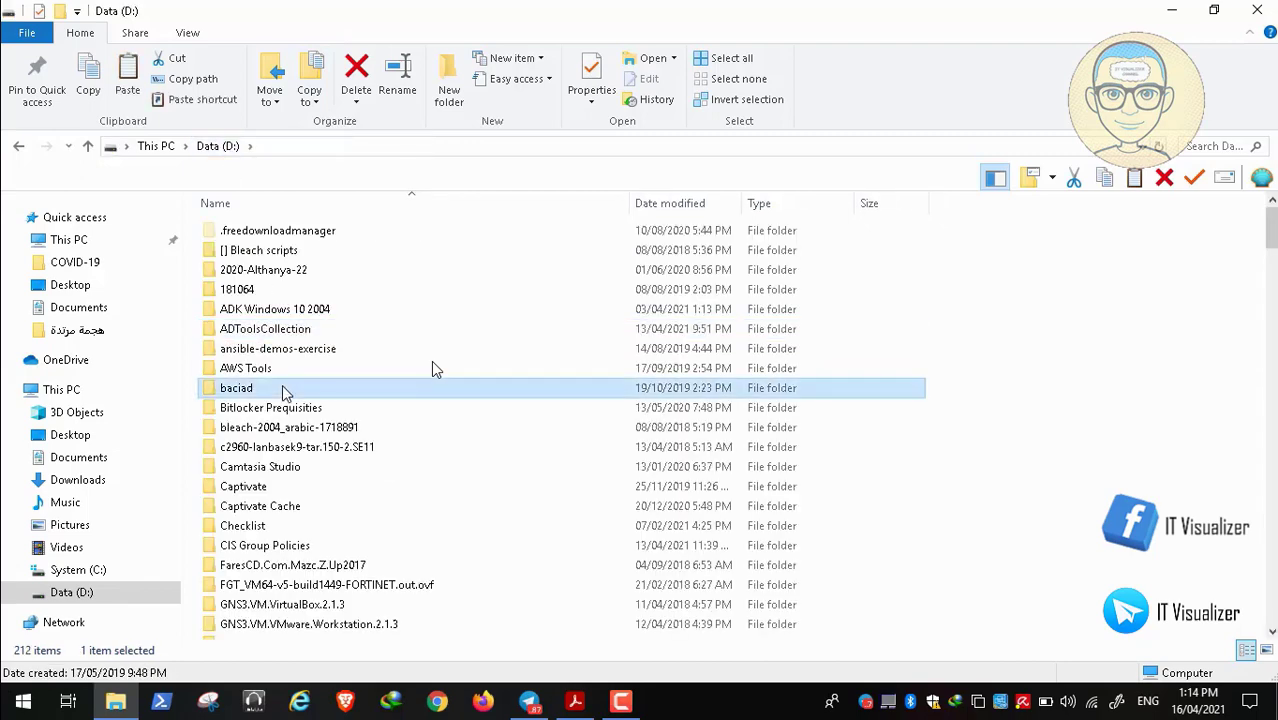
{"action": "key", "text": "i"}
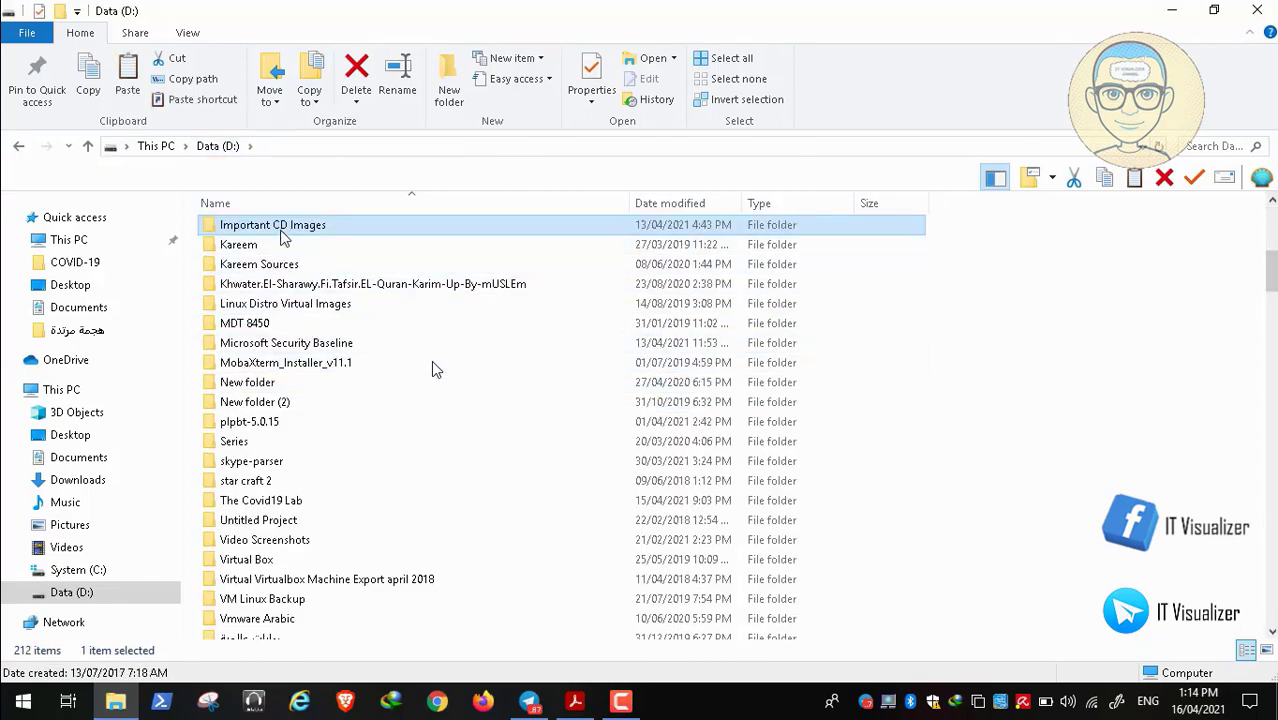
{"action": "double_click", "coordinate": [282, 224]}
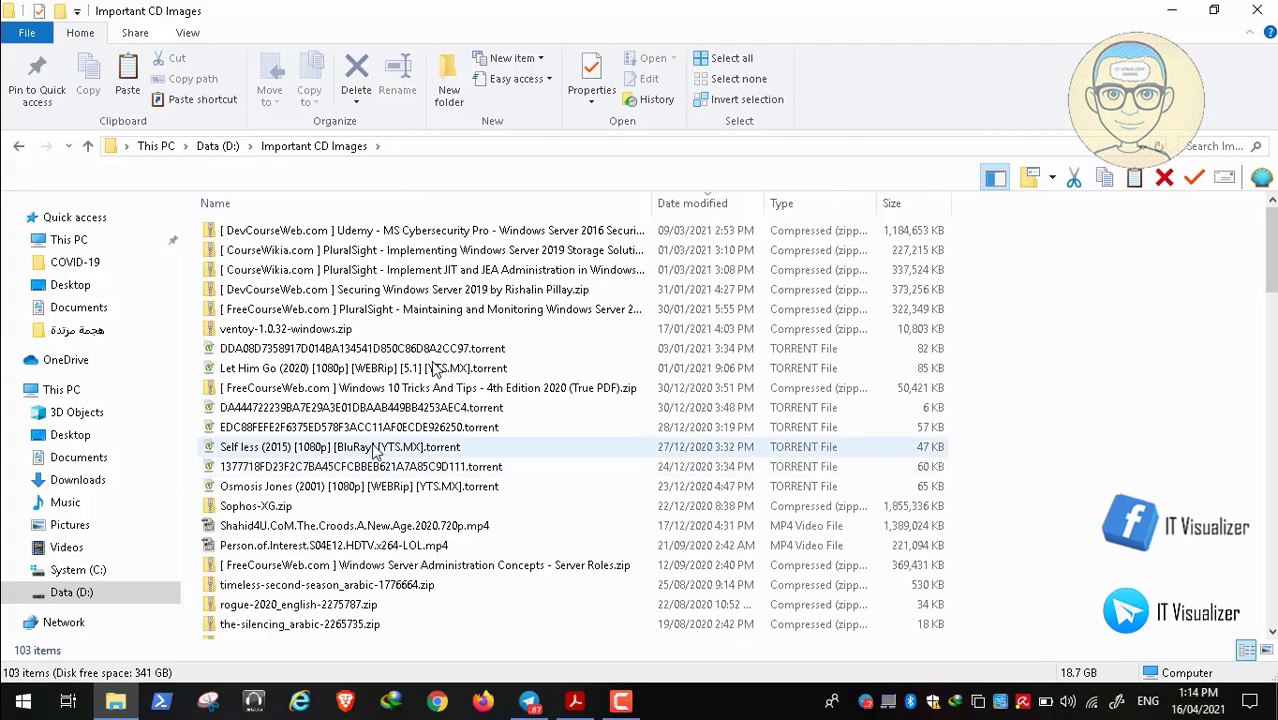
{"action": "left_click_drag", "start_coordinate": [1273, 252], "coordinate": [1271, 423]}
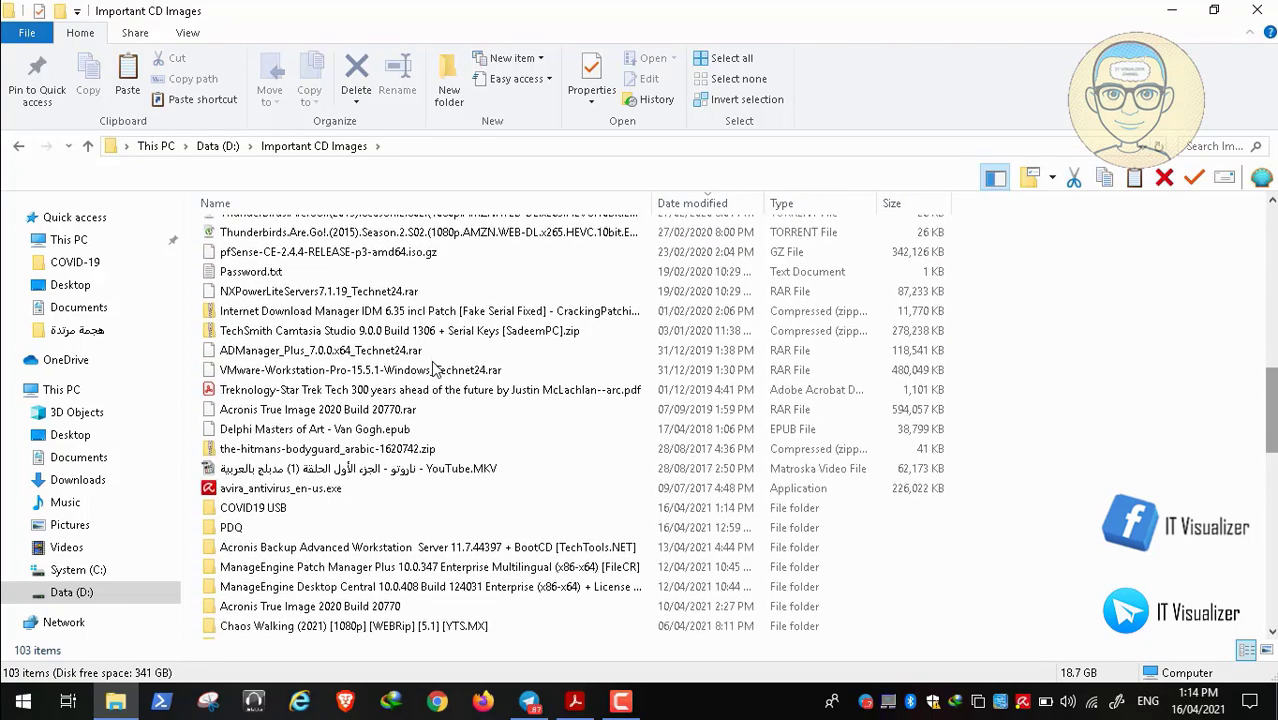
{"action": "double_click", "coordinate": [297, 510]}
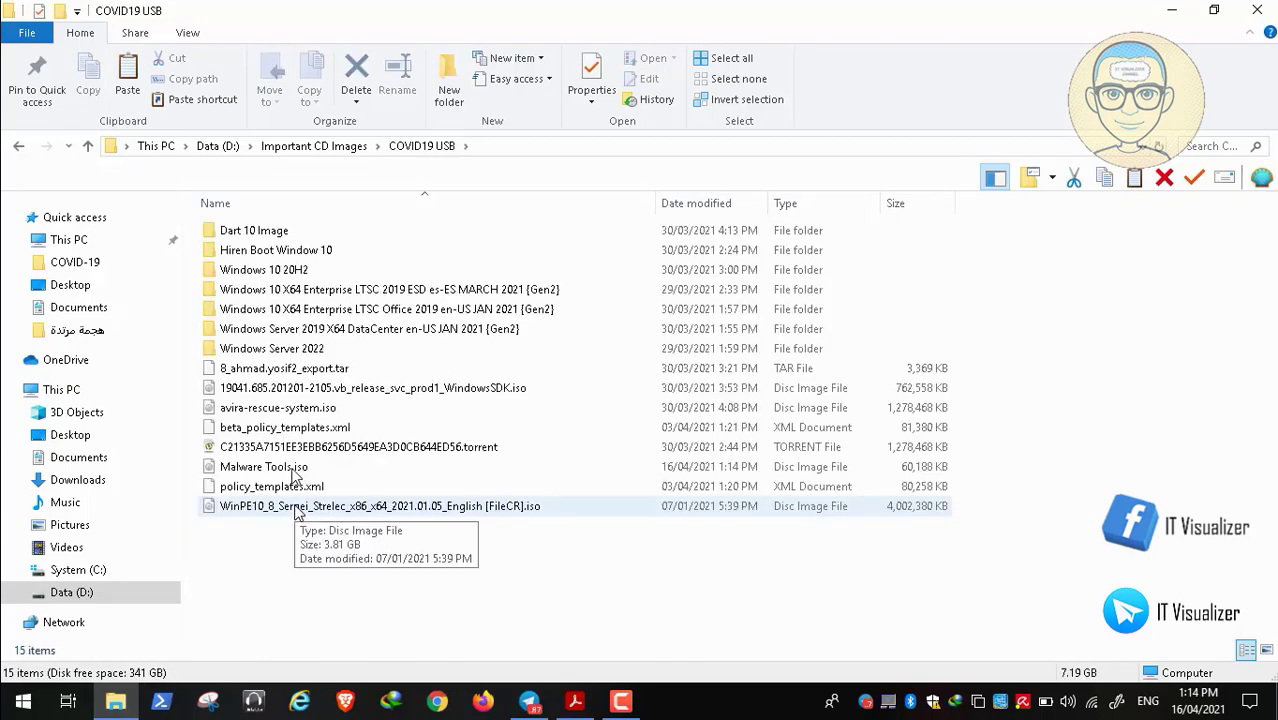
{"action": "left_click", "coordinate": [290, 470]}
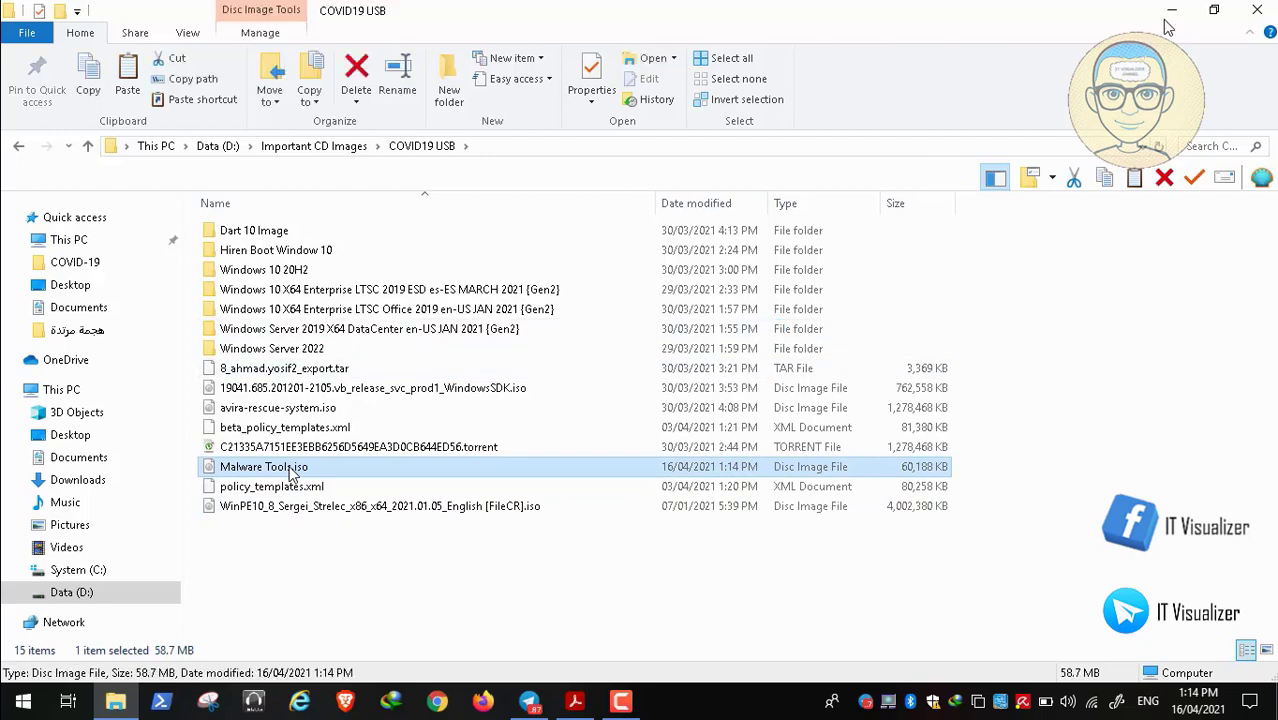
{"action": "left_click", "coordinate": [1257, 10]}
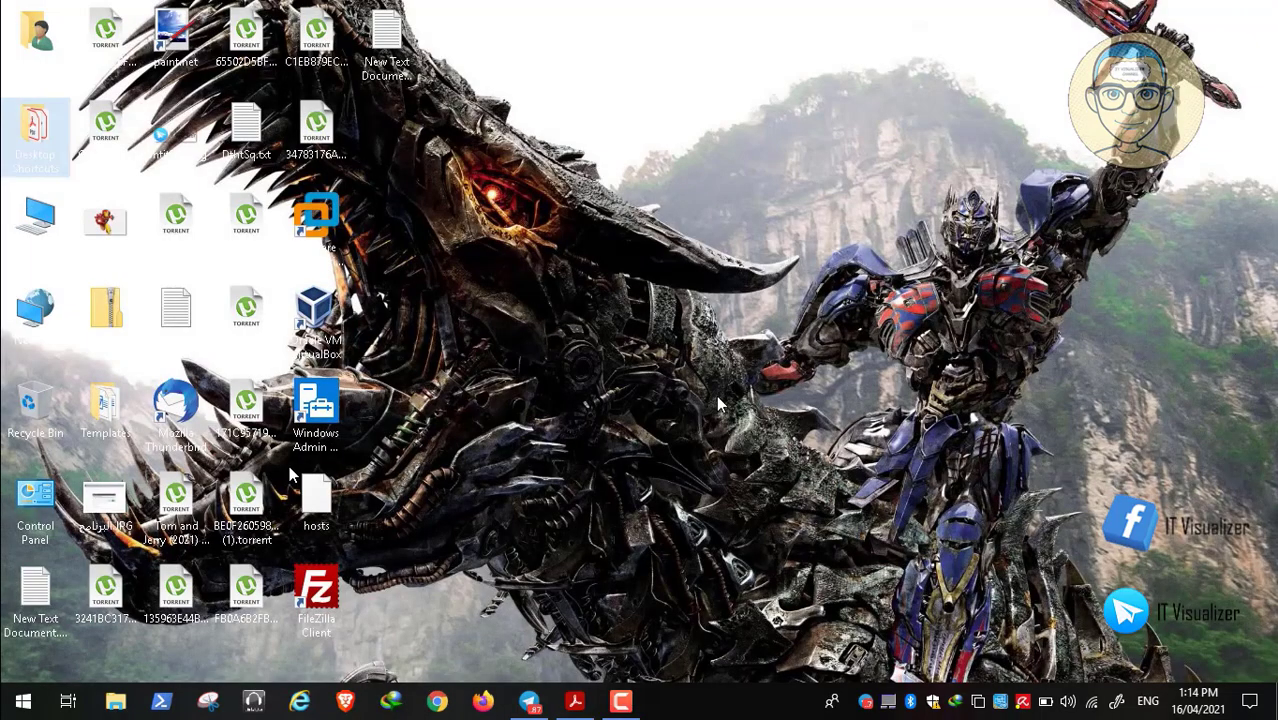
Fully quit Telegram from the taskbar and tray, then launch VMware Workstation Pro
{"action": "right_click", "coordinate": [531, 702]}
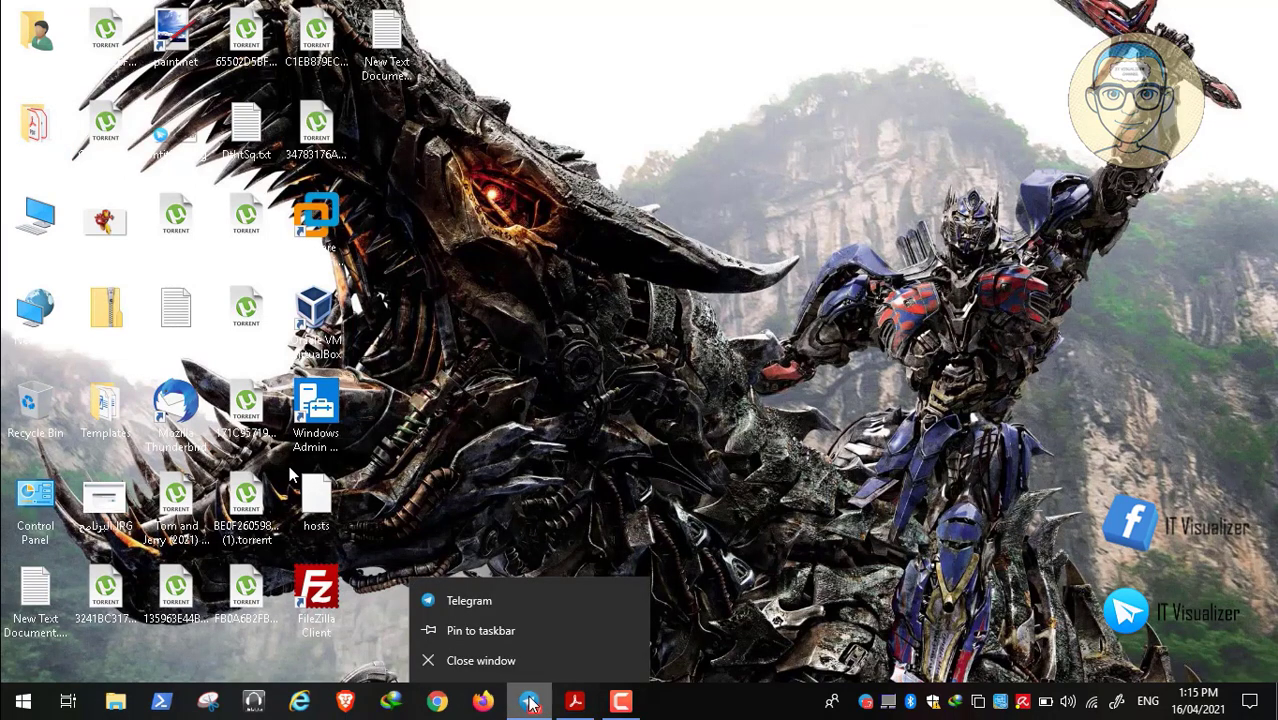
{"action": "left_click", "coordinate": [515, 664]}
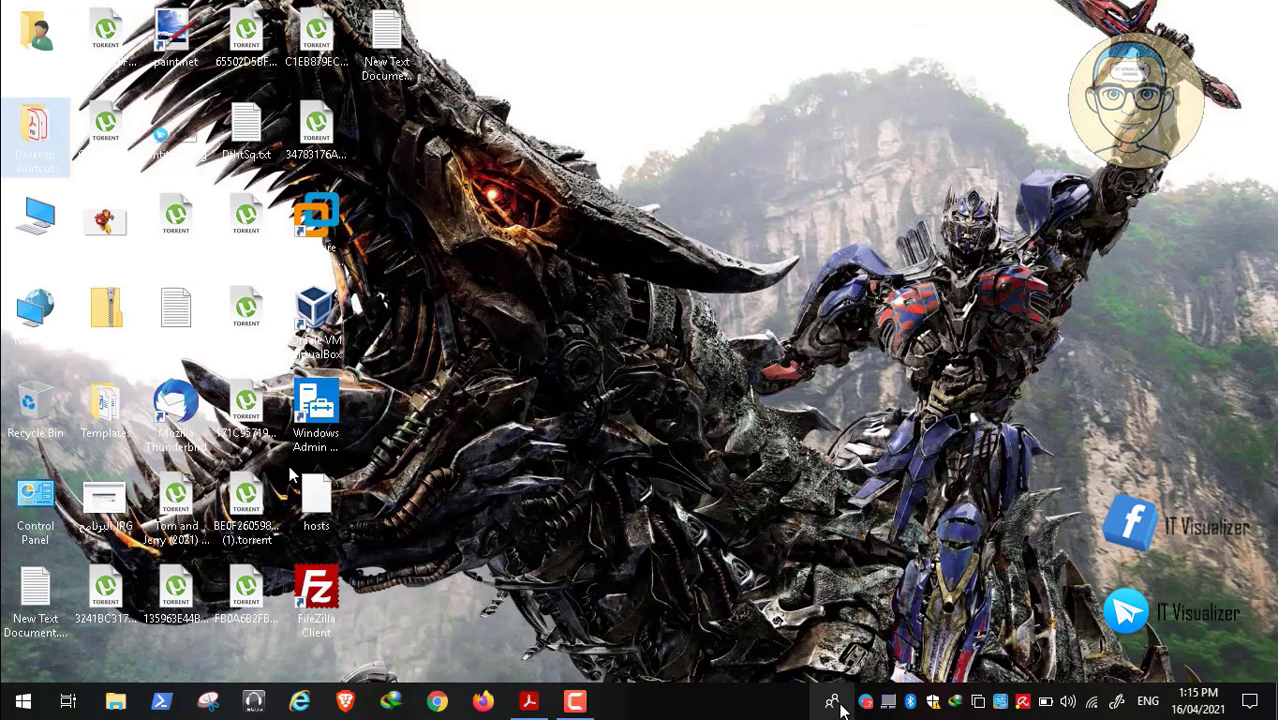
{"action": "right_click", "coordinate": [889, 701]}
{"action": "left_click", "coordinate": [910, 680]}
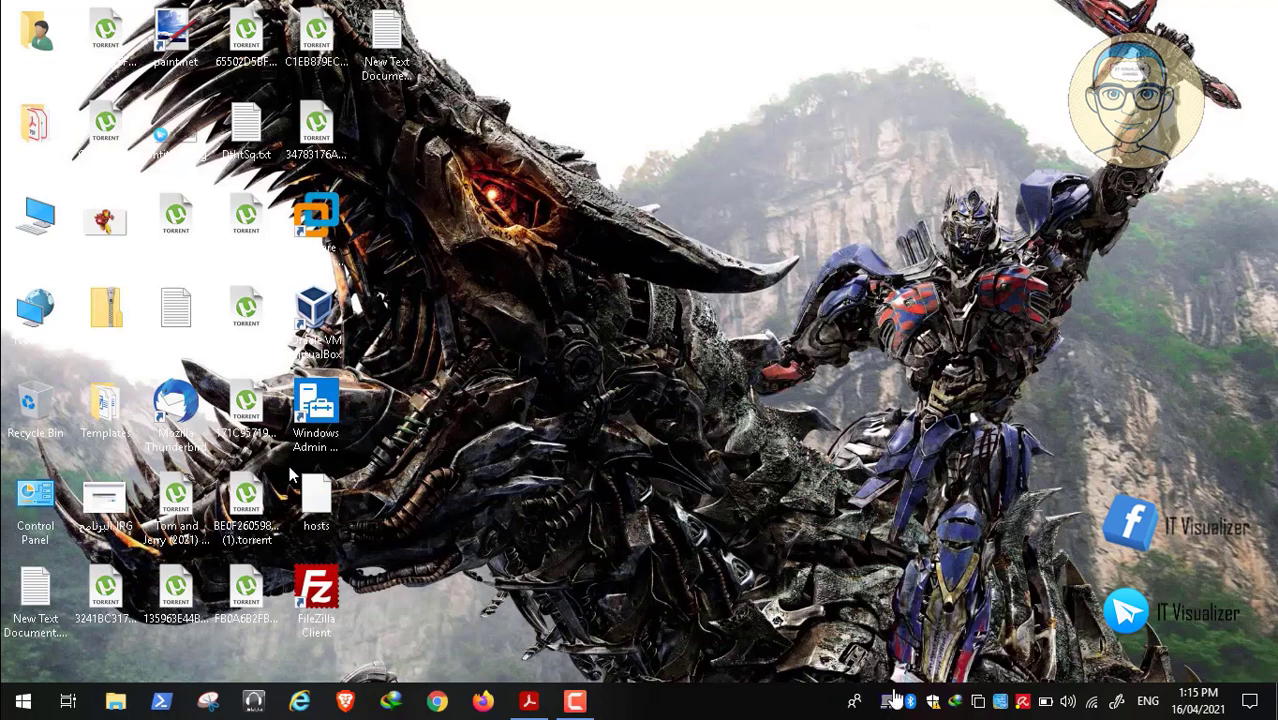
{"action": "left_click", "coordinate": [318, 254]}
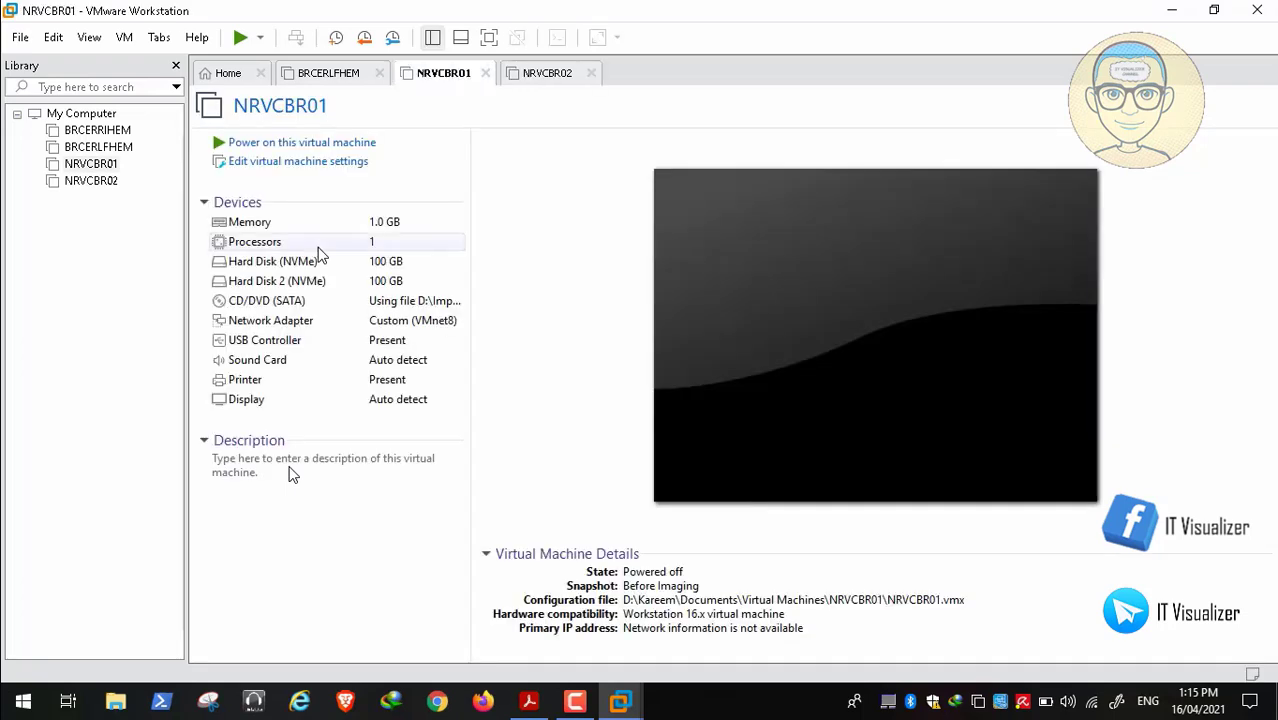
Change NRVCBR01's memory from 1 GB to 3048 MB (3 GB) in its settings
{"action": "left_click", "coordinate": [323, 168]}
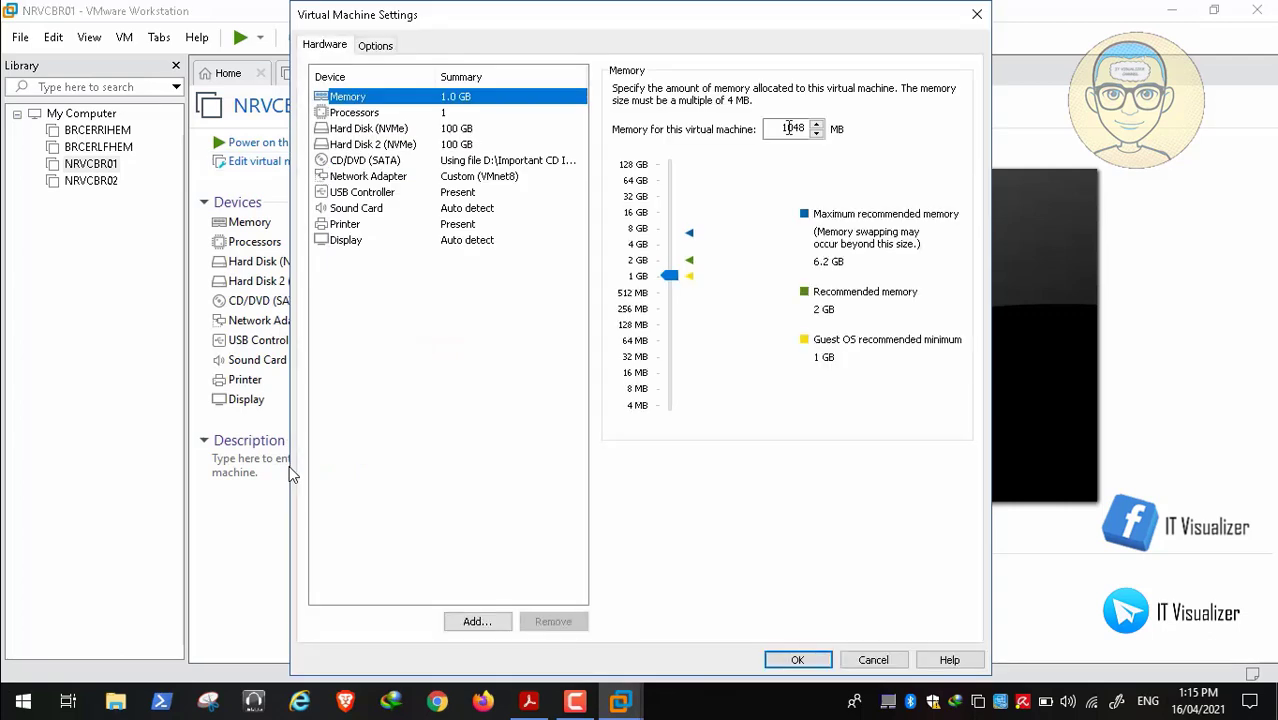
{"action": "left_click", "coordinate": [789, 128]}
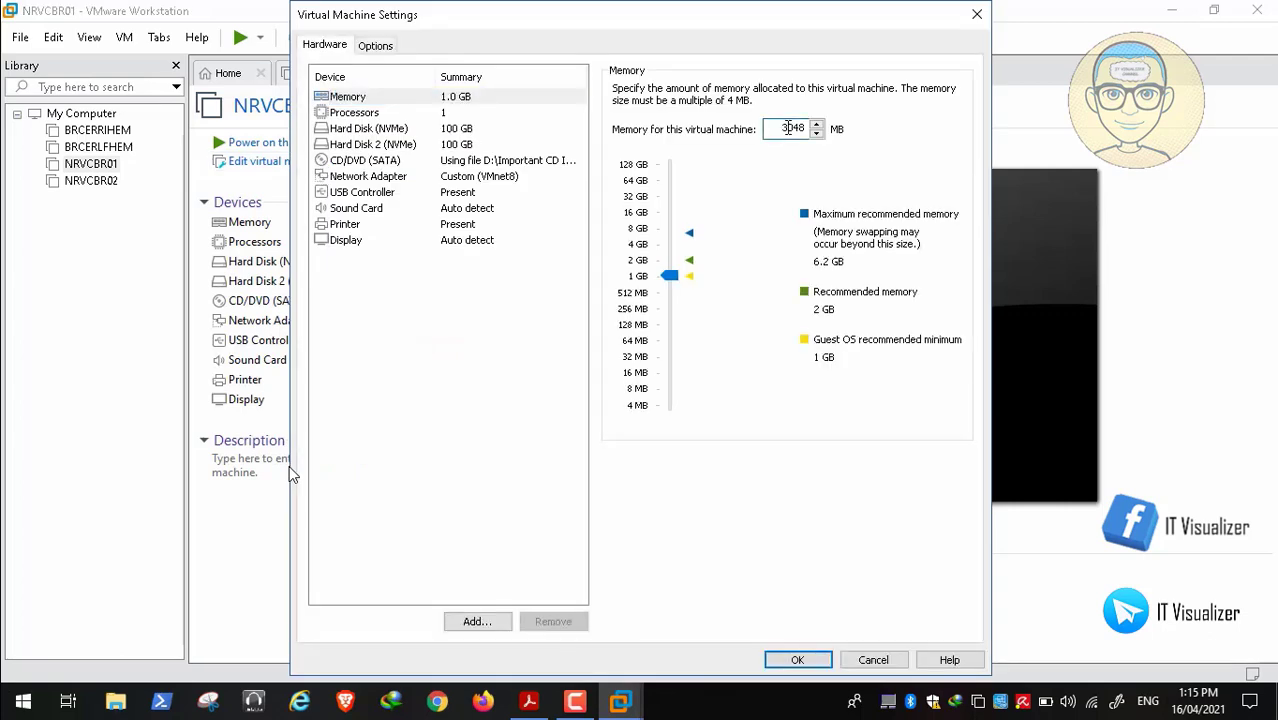
{"action": "left_click", "coordinate": [798, 661]}
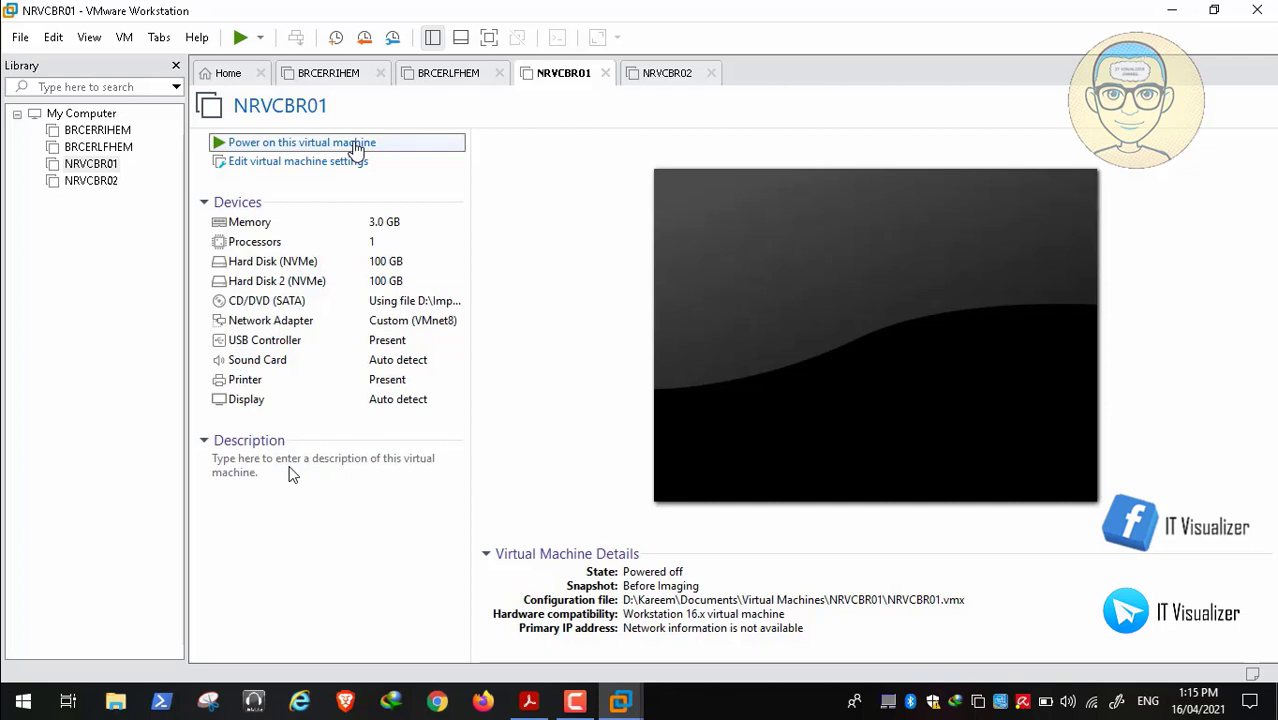
Power on NRVCBR01 and send Ctrl+Alt+Del to get past the Windows guest's lock screen
{"action": "left_click", "coordinate": [355, 148]}
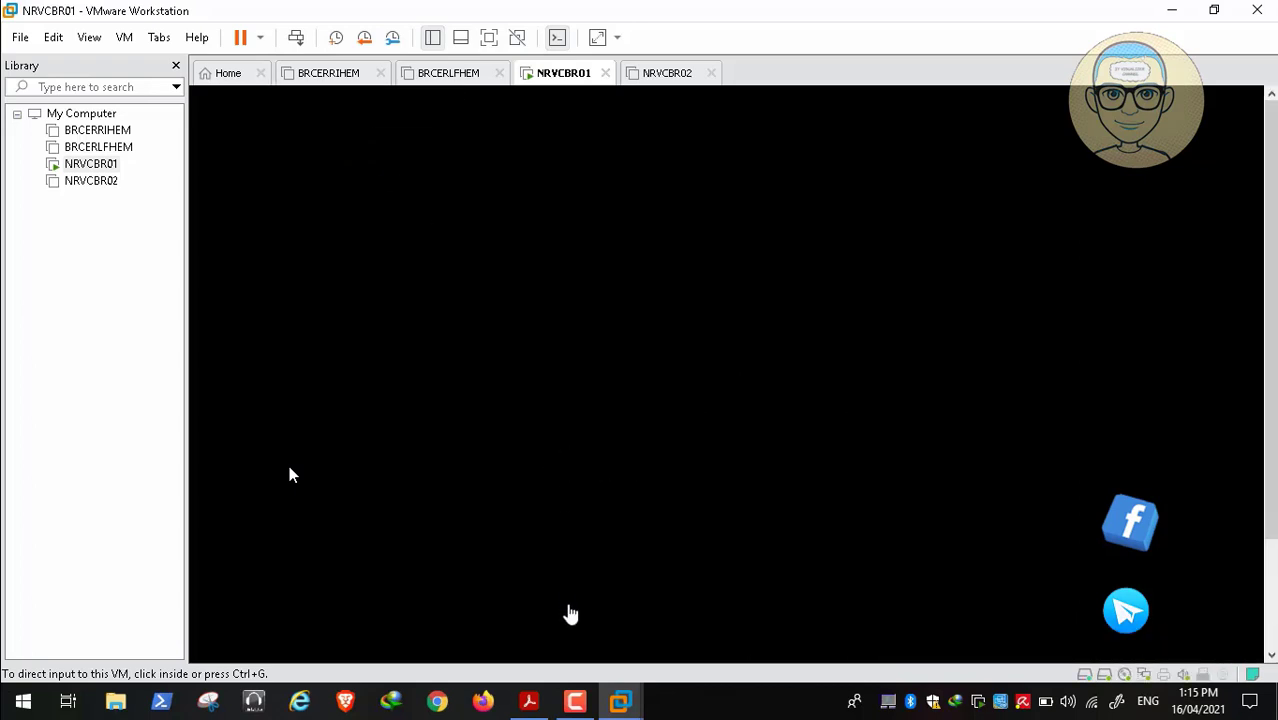
{"action": "left_click", "coordinate": [588, 574]}
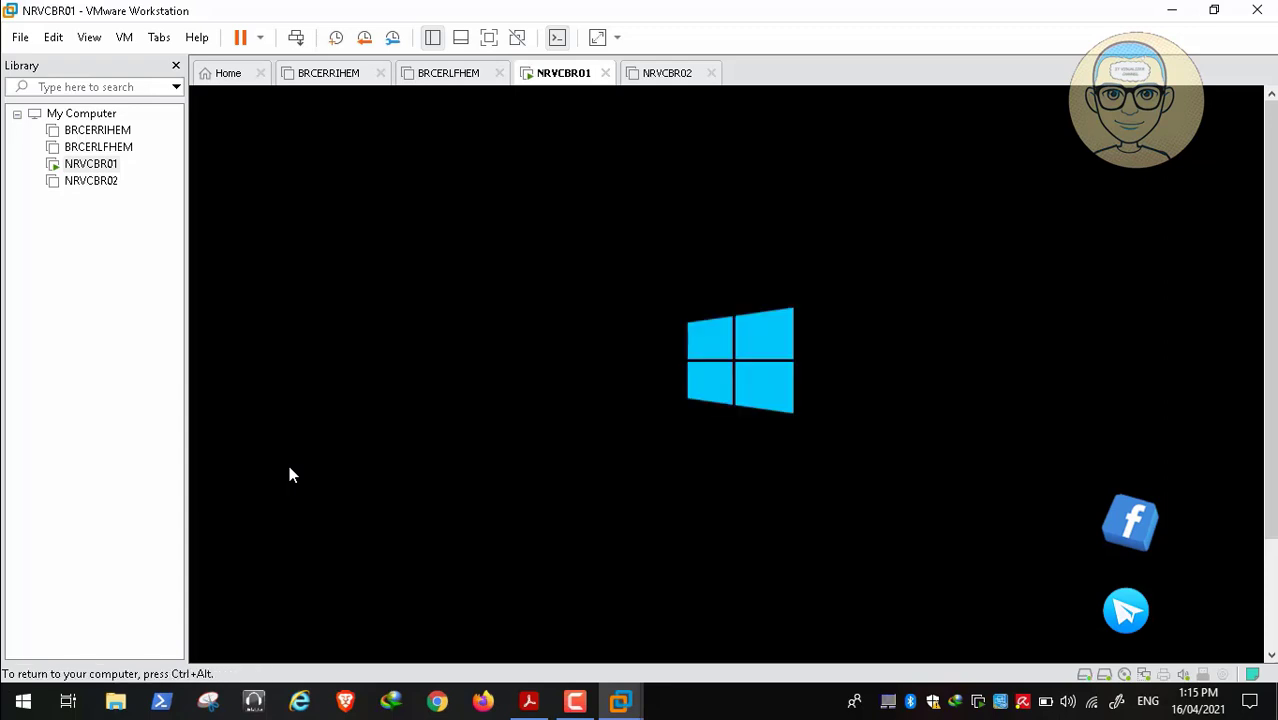
{"action": "key", "text": "ctrl+alt"}
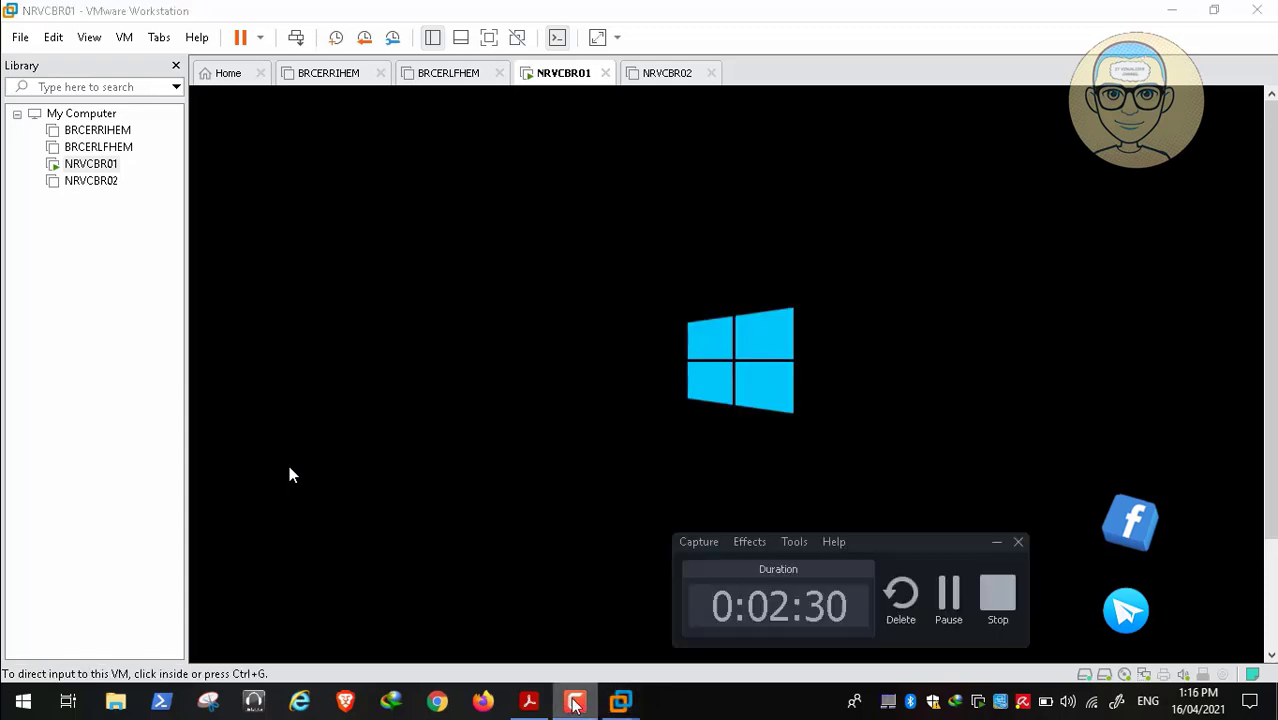
{"action": "left_click", "coordinate": [289, 475]}
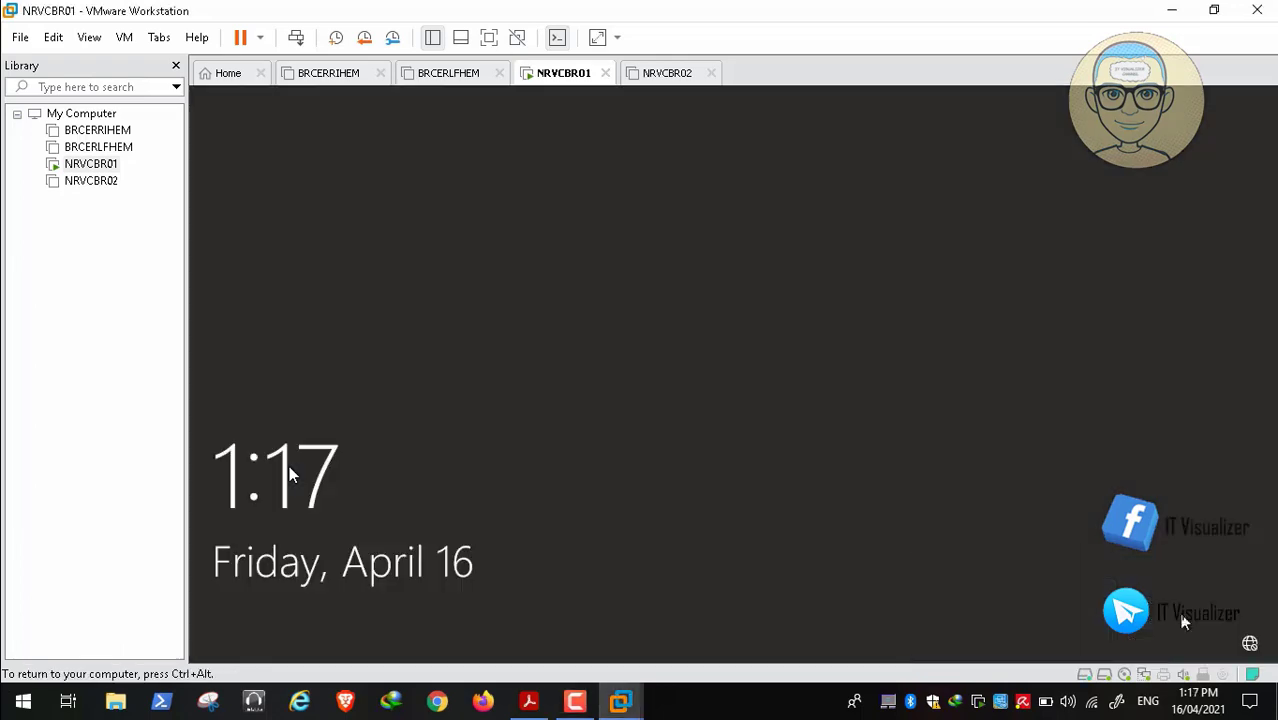
{"action": "key", "text": "ctrl+alt"}
{"action": "left_click", "coordinate": [296, 37]}
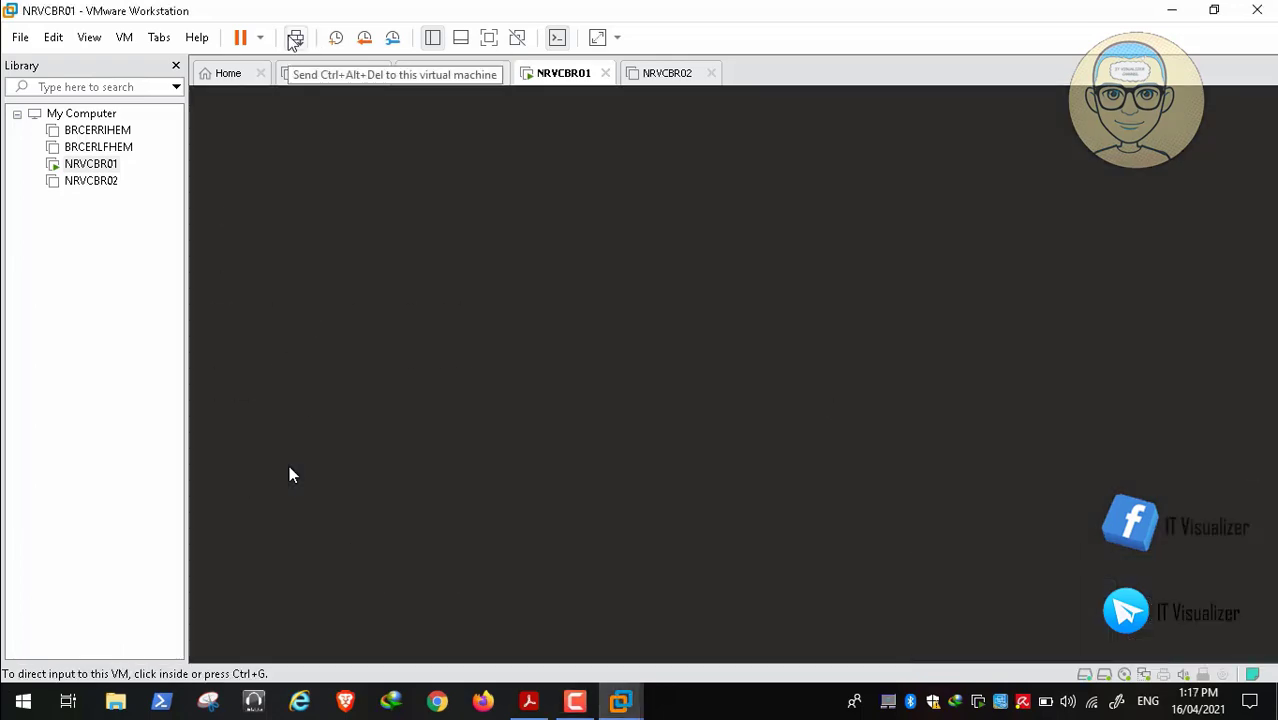
{"action": "left_click", "coordinate": [455, 207]}
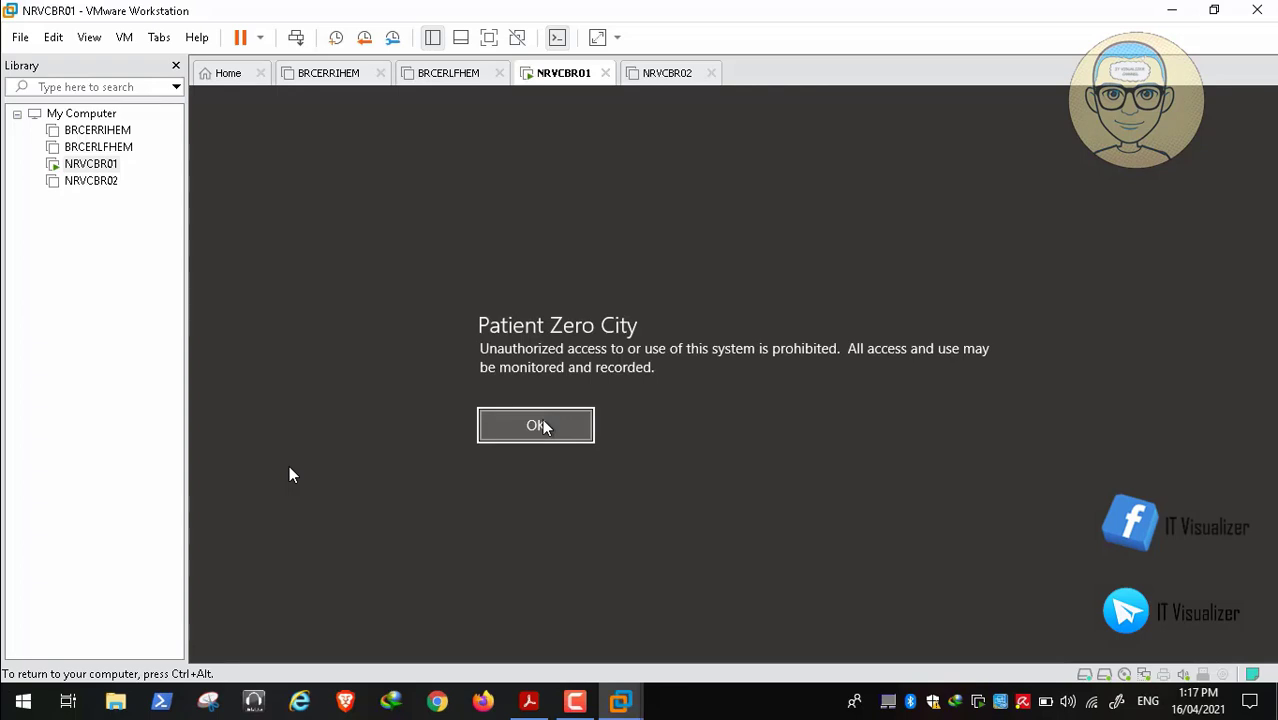
Accept the legal notice, sign in with the local account, then bring Safe Mode Windows 10.pdf forward
{"action": "left_click", "coordinate": [540, 426]}
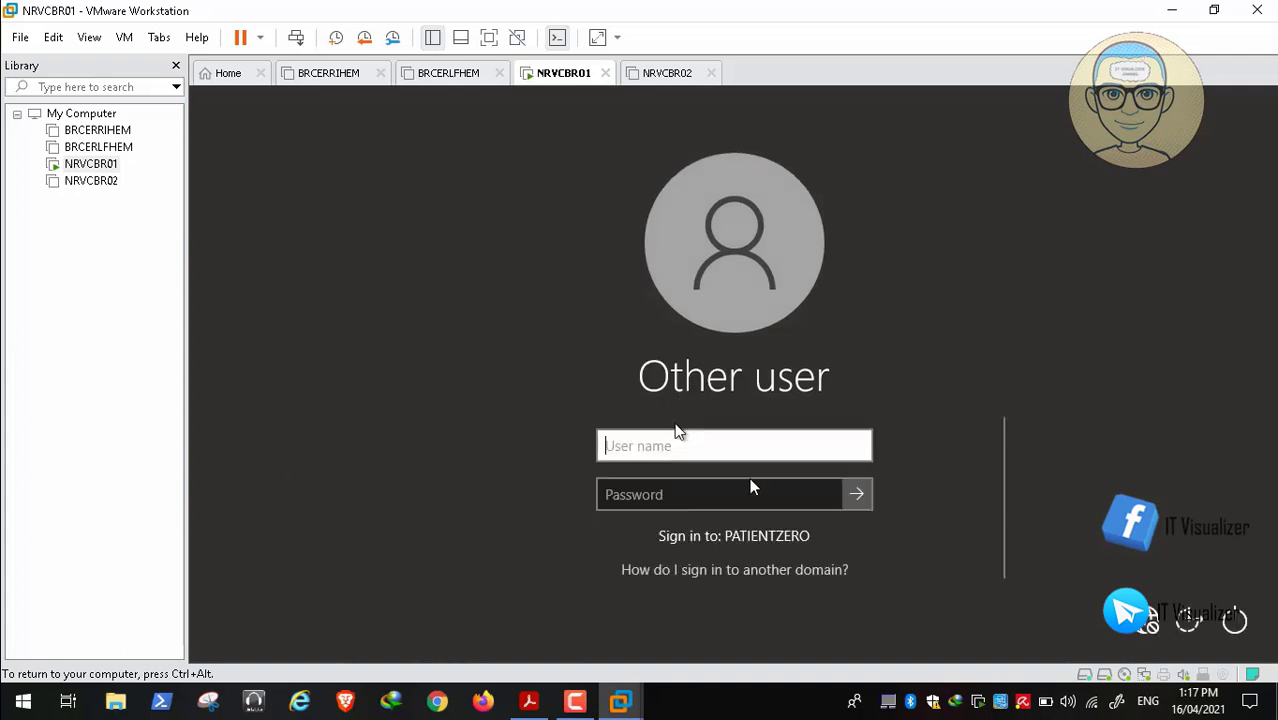
{"action": "type", "text": ".\\"}
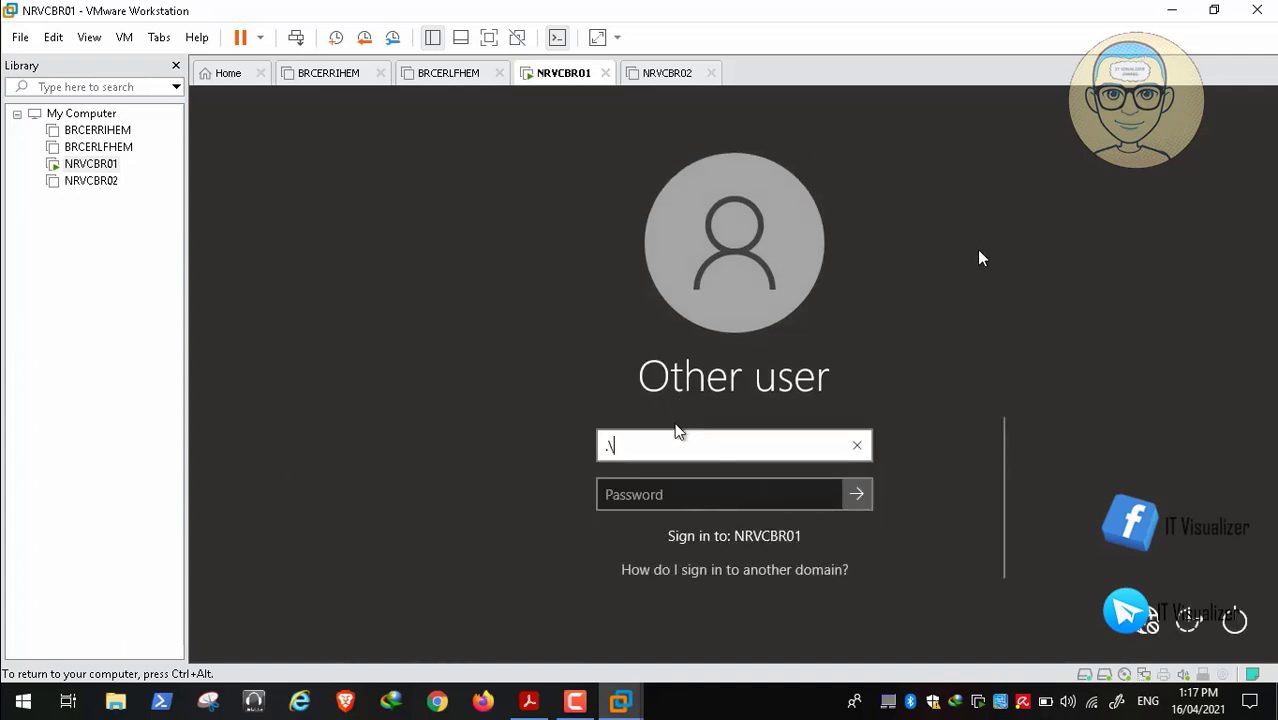
{"action": "type", "text": "kraouf"}
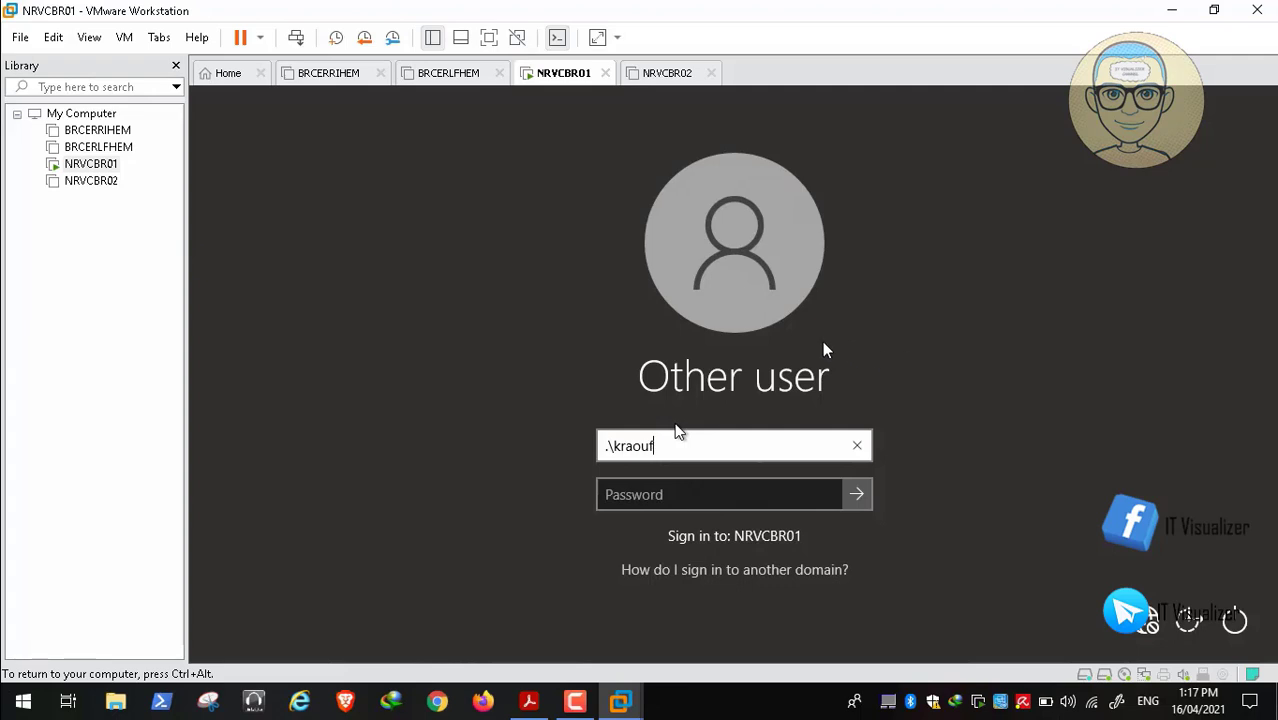
{"action": "type", "text": "1"}
{"action": "key", "text": "Tab"}
{"action": "type", "text": "•"}
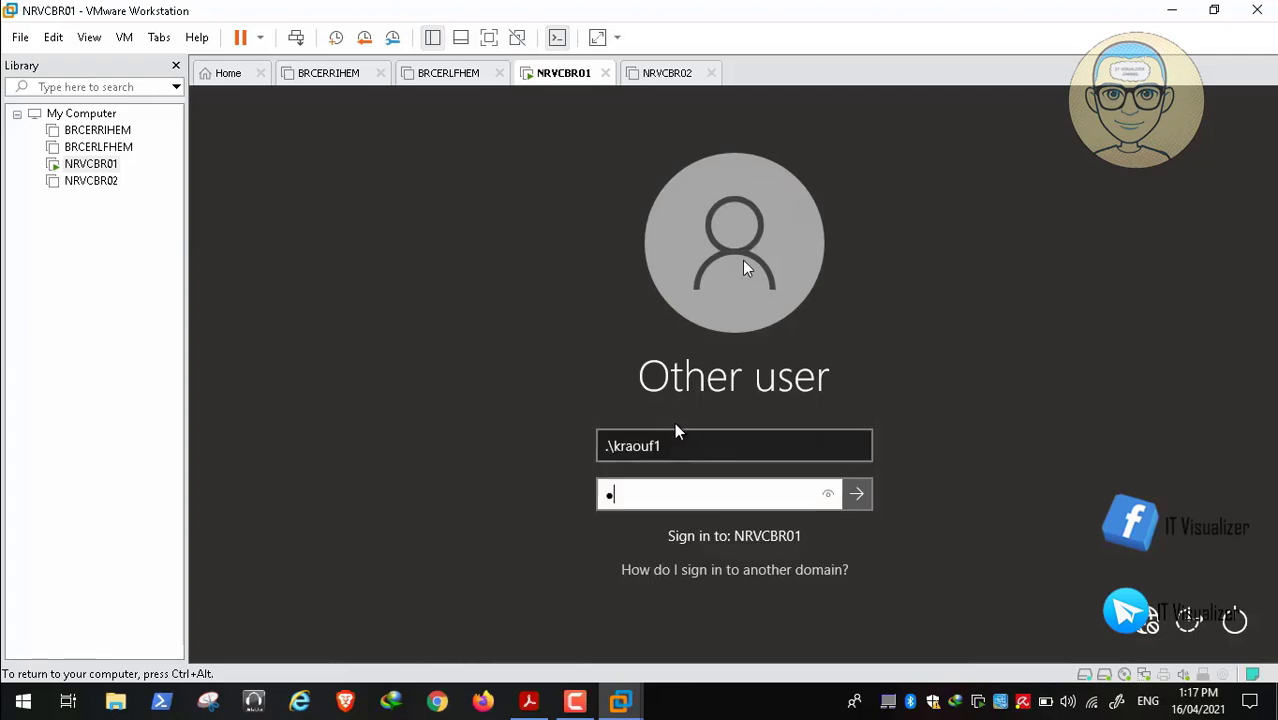
{"action": "type", "text": "•••••••••"}
{"action": "key", "text": "Return"}
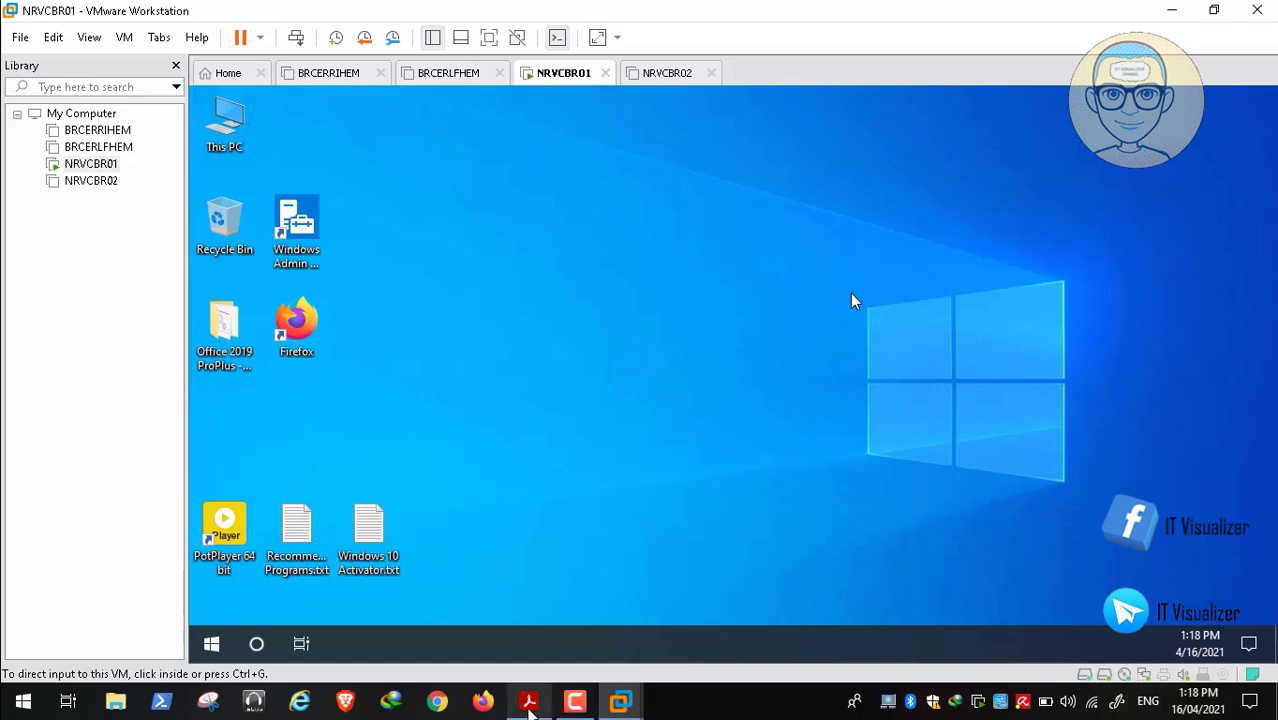
{"action": "left_click", "coordinate": [529, 702]}
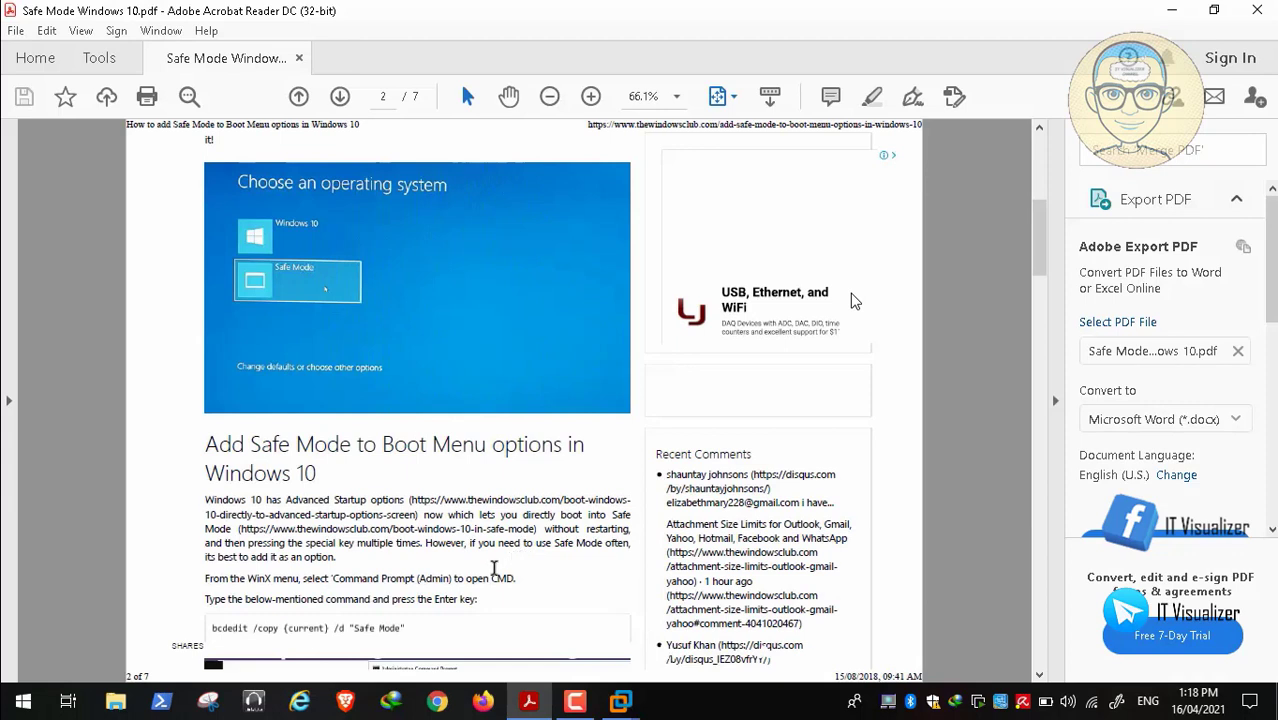
After reading the guide, open an Administrator Command Prompt in the NRVCBR01 guest
{"action": "mouse_move", "coordinate": [92, 680]}
{"action": "mouse_move", "coordinate": [86, 655]}
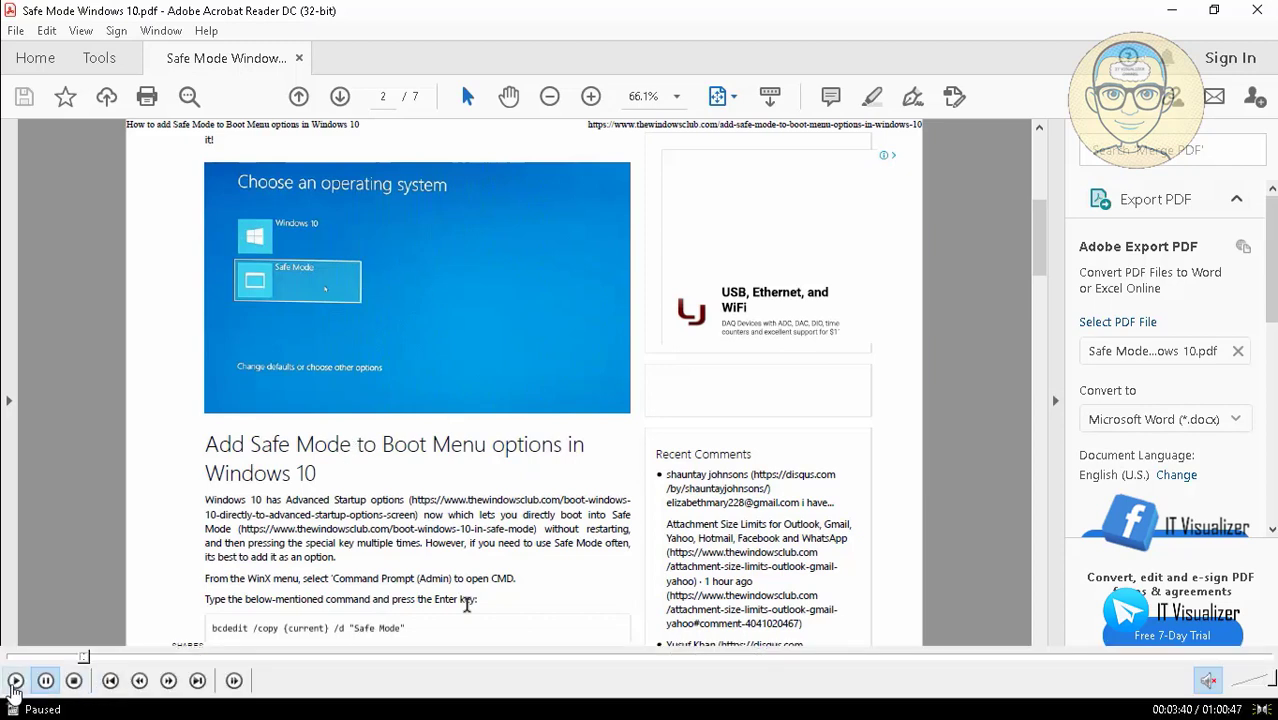
{"action": "left_click", "coordinate": [16, 683]}
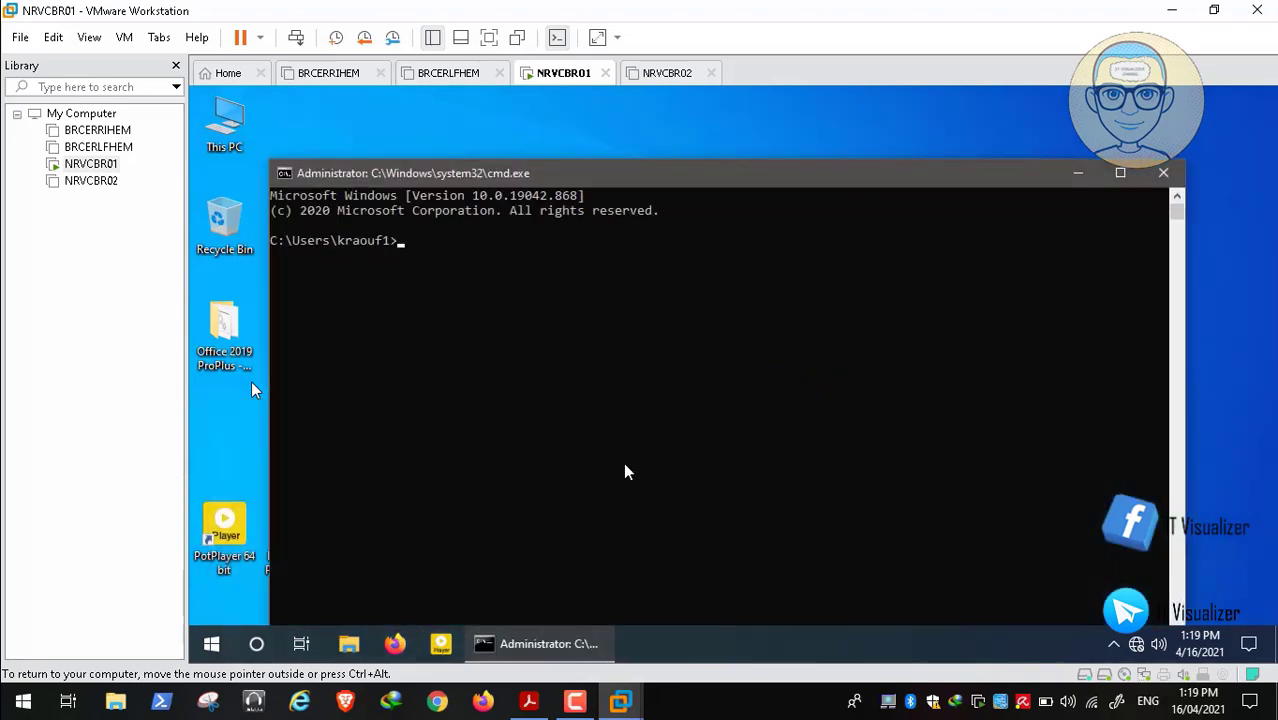
Run bcdedit /copy {current} /d "Safe Mode", checking the guide for the syntax
{"action": "left_click", "coordinate": [536, 702]}
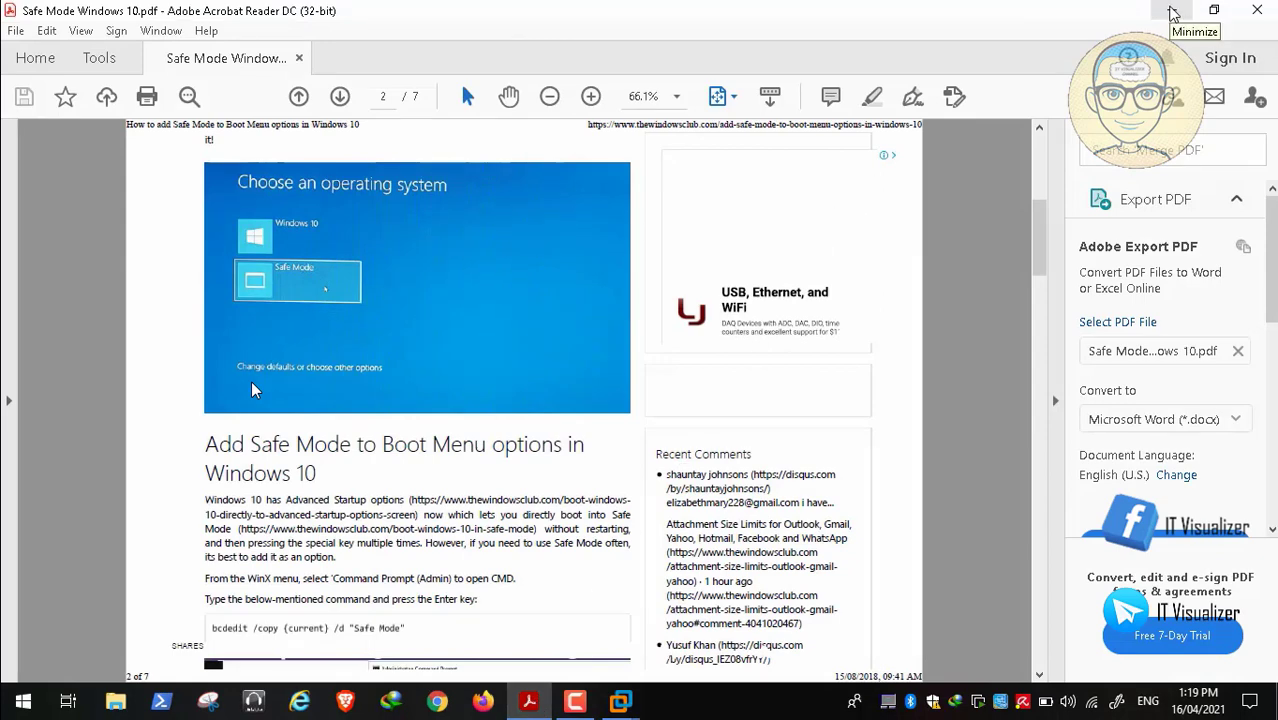
{"action": "left_click", "coordinate": [1173, 12]}
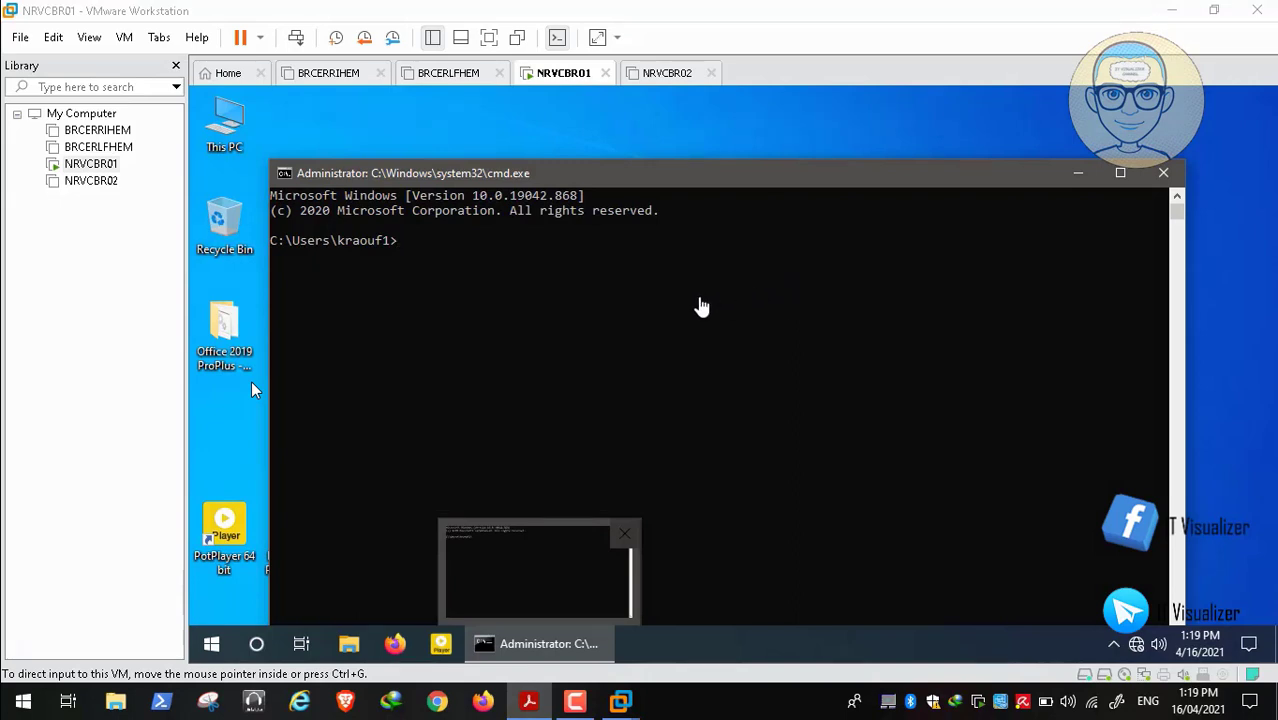
{"action": "left_click", "coordinate": [677, 303]}
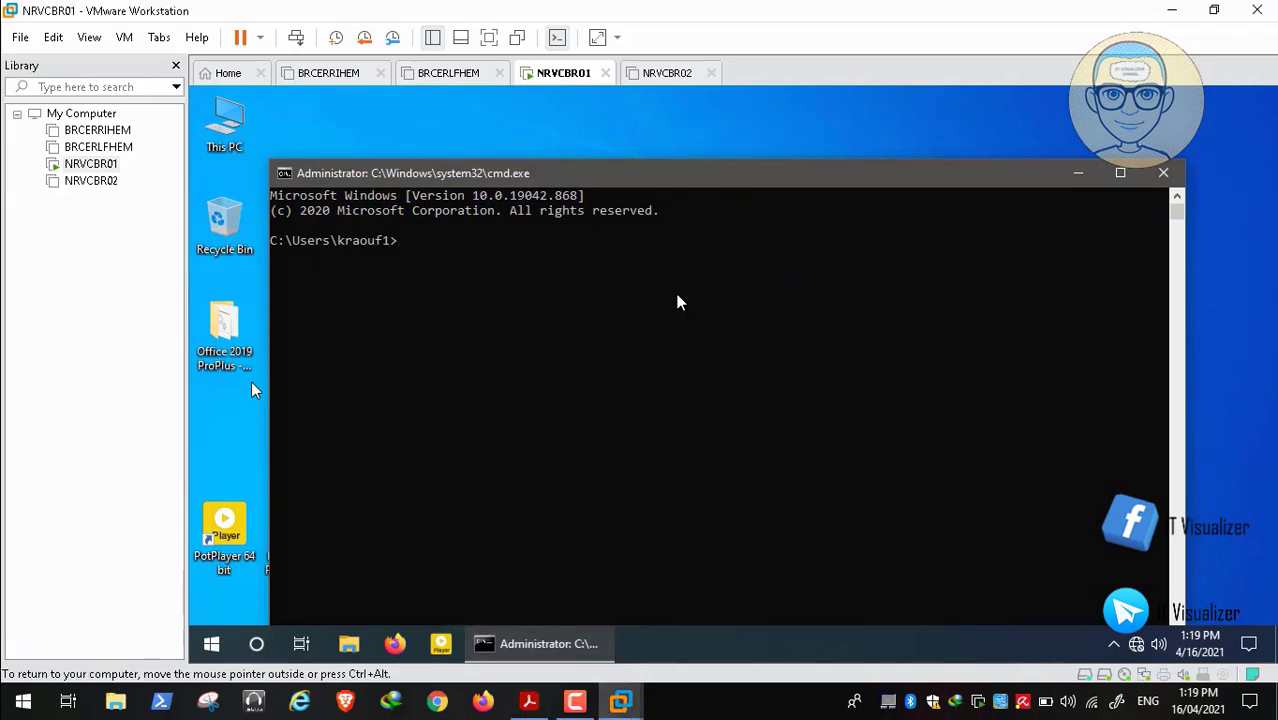
{"action": "type", "text": "bcdedit /"}
{"action": "left_click", "coordinate": [529, 703]}
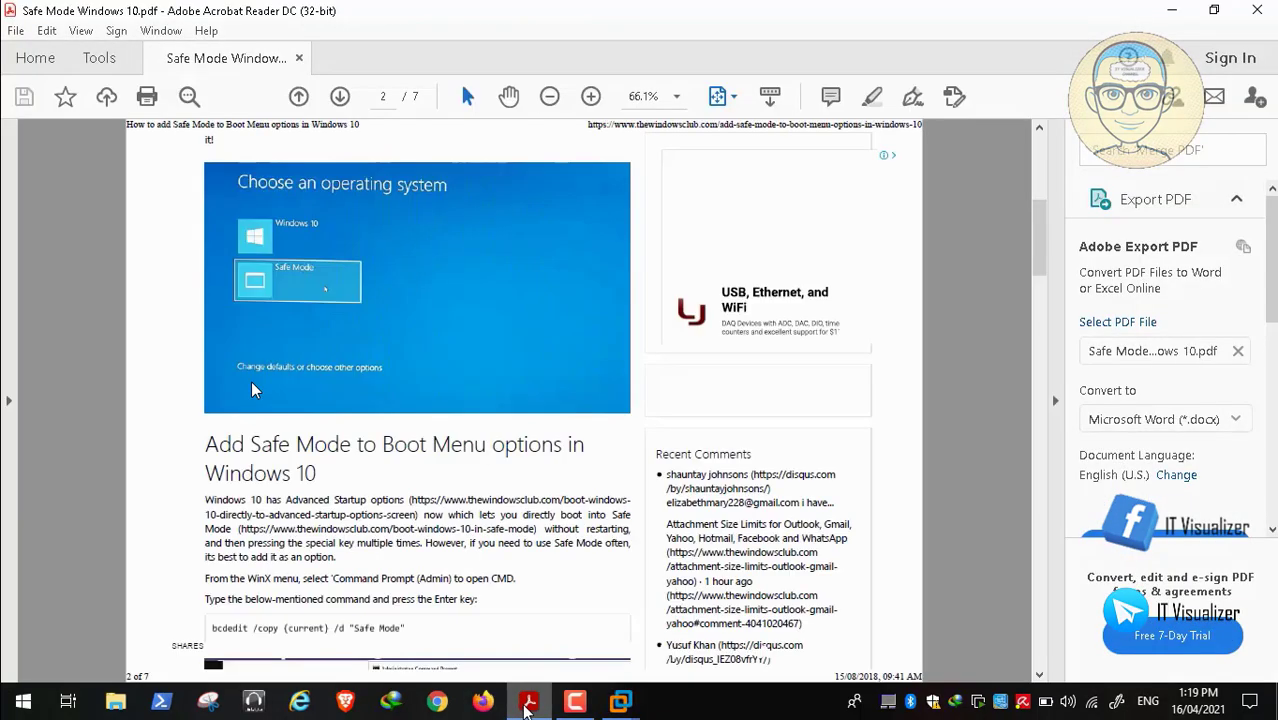
{"action": "left_click", "coordinate": [1168, 14]}
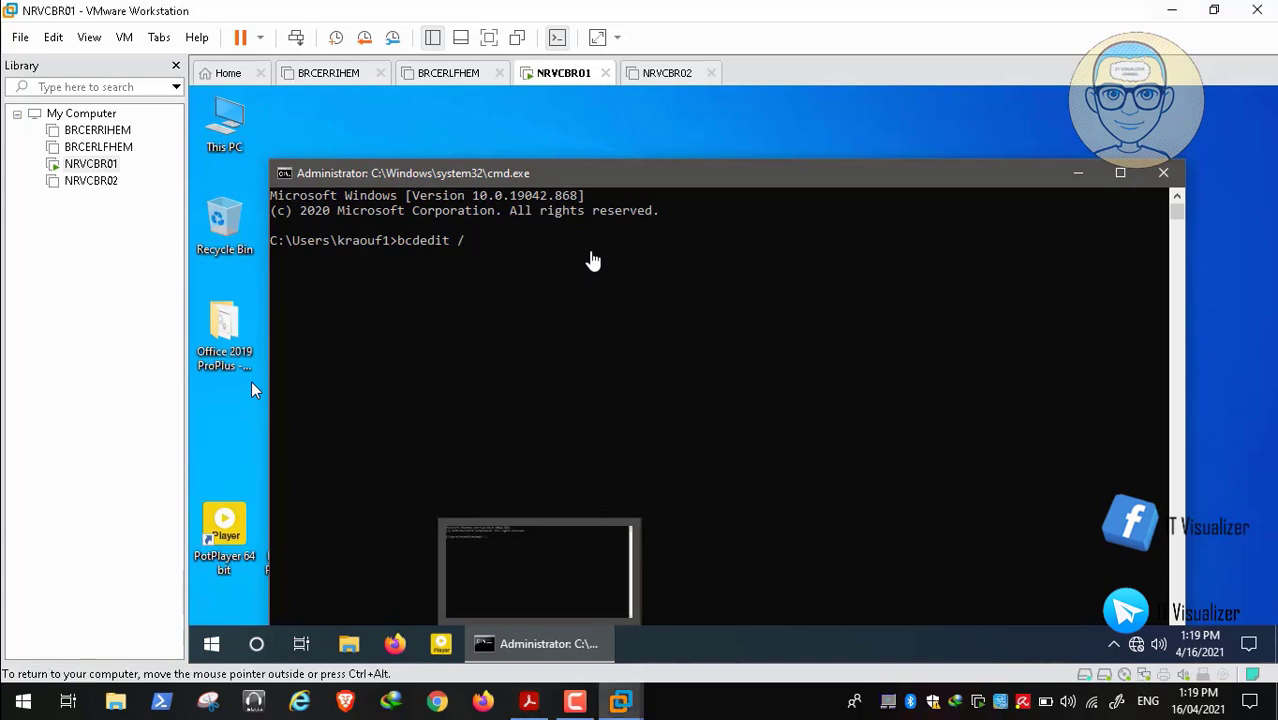
{"action": "type", "text": "cop"}
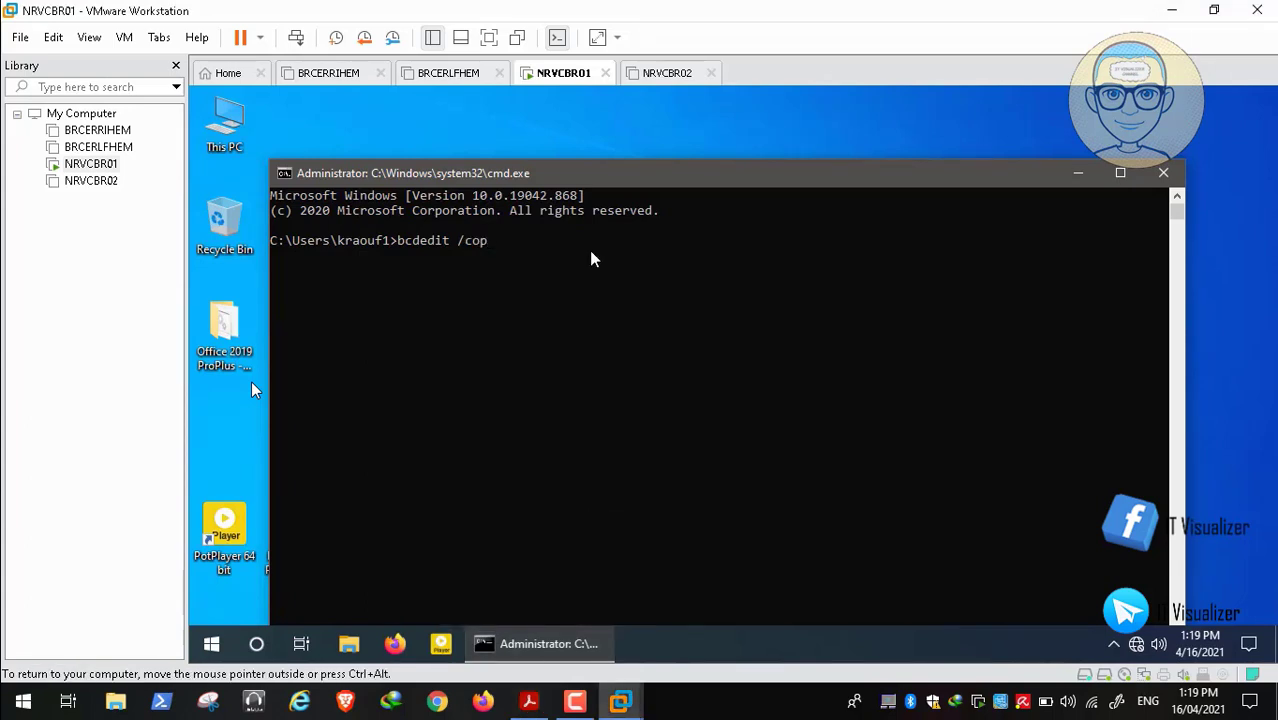
{"action": "type", "text": "y {current"}
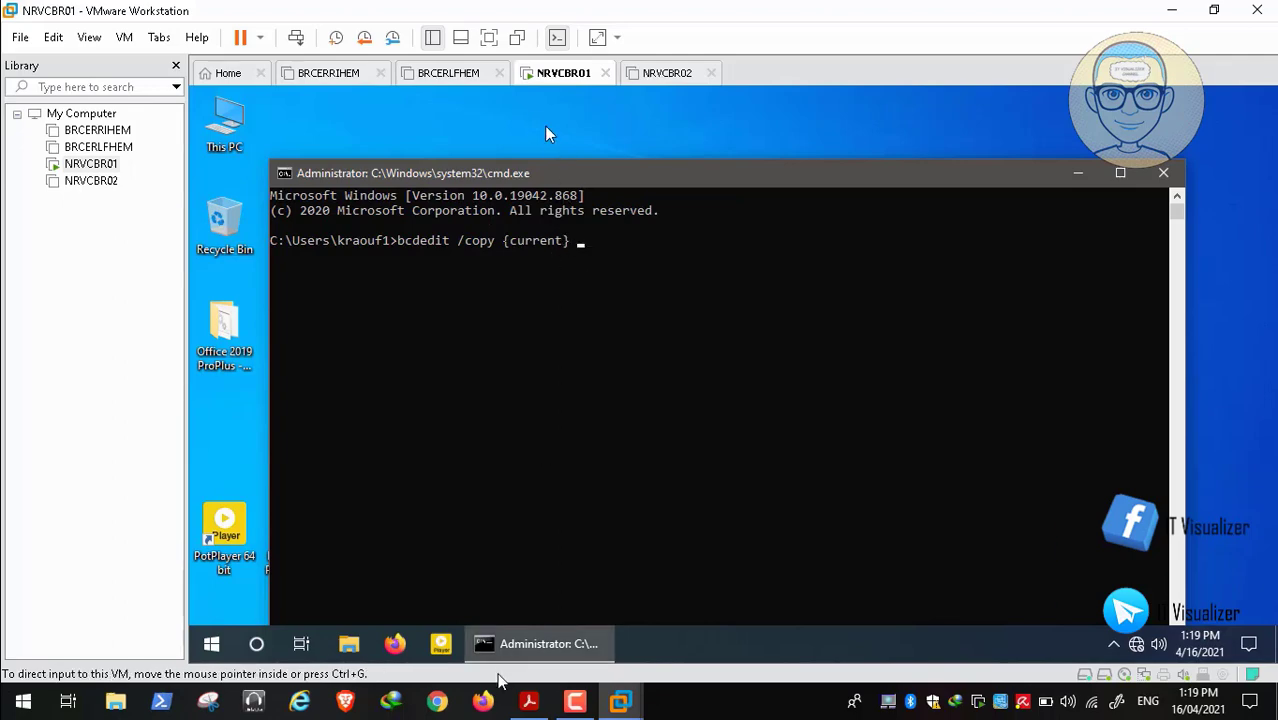
{"action": "left_click", "coordinate": [529, 703]}
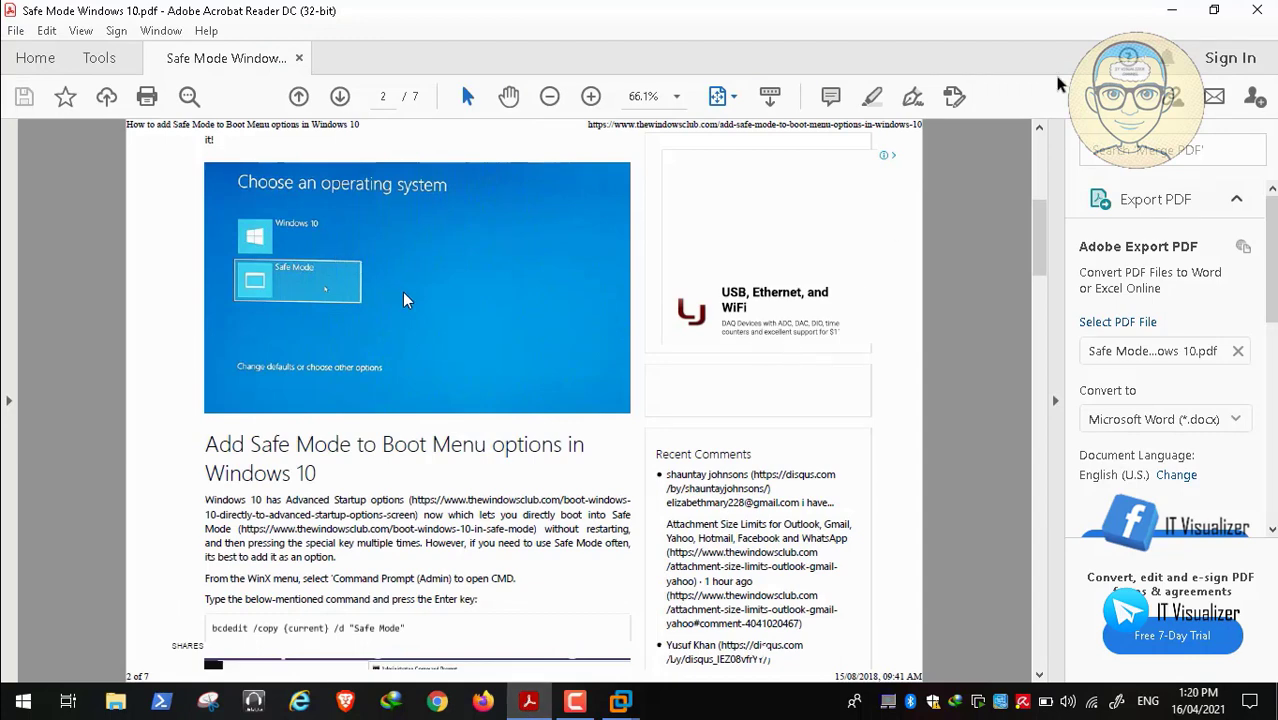
{"action": "left_click", "coordinate": [1171, 10]}
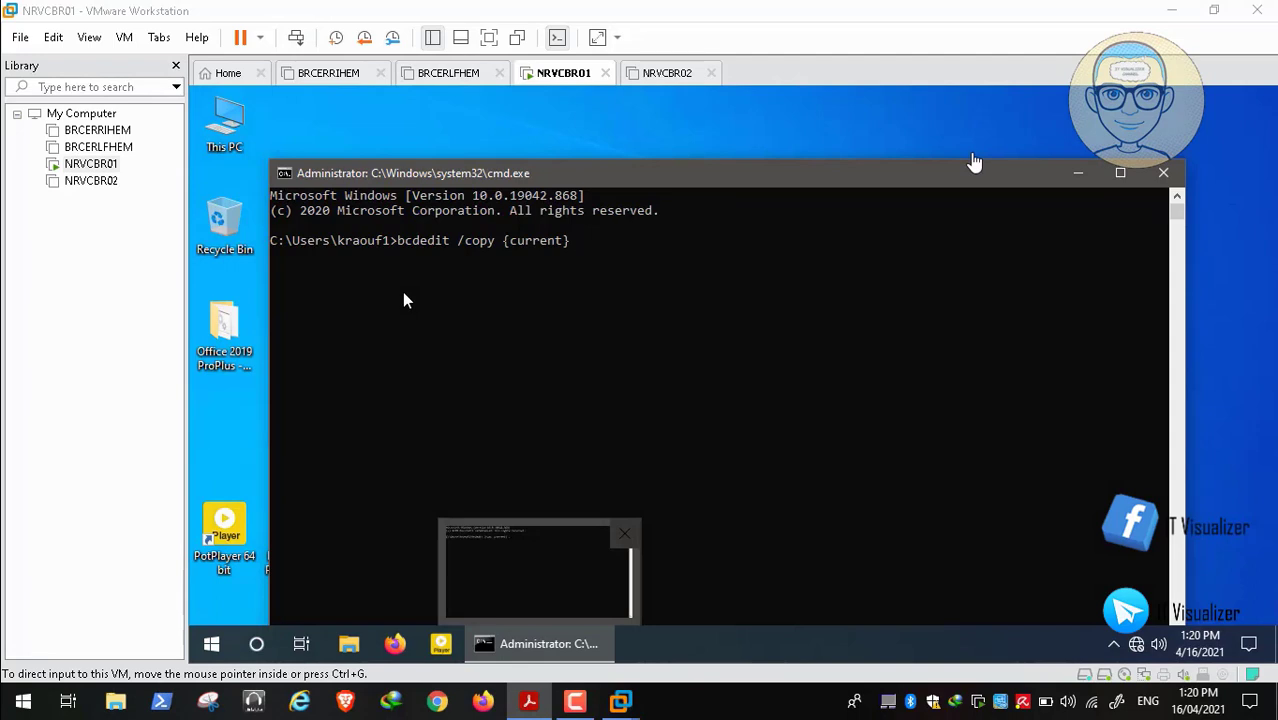
{"action": "type", "text": "/d"}
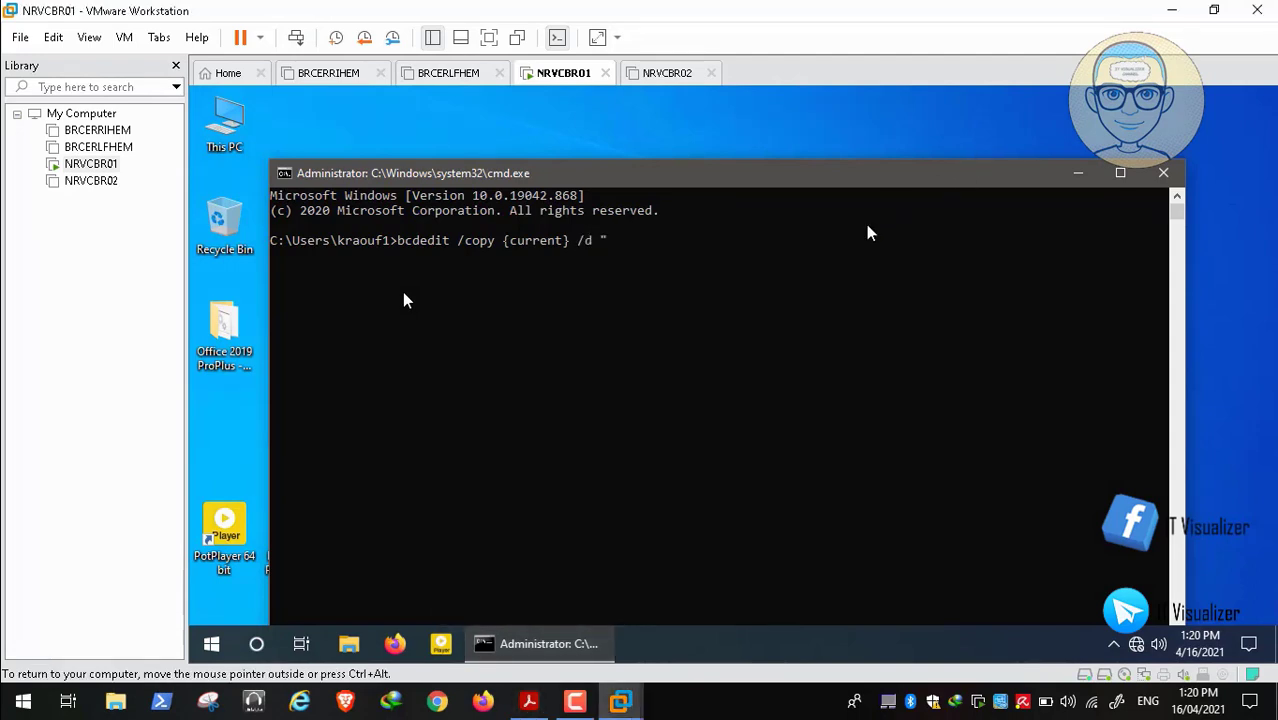
{"action": "type", "text": " \"Safe Mode"}
{"action": "type", "text": "\""}
{"action": "key", "text": "Return"}
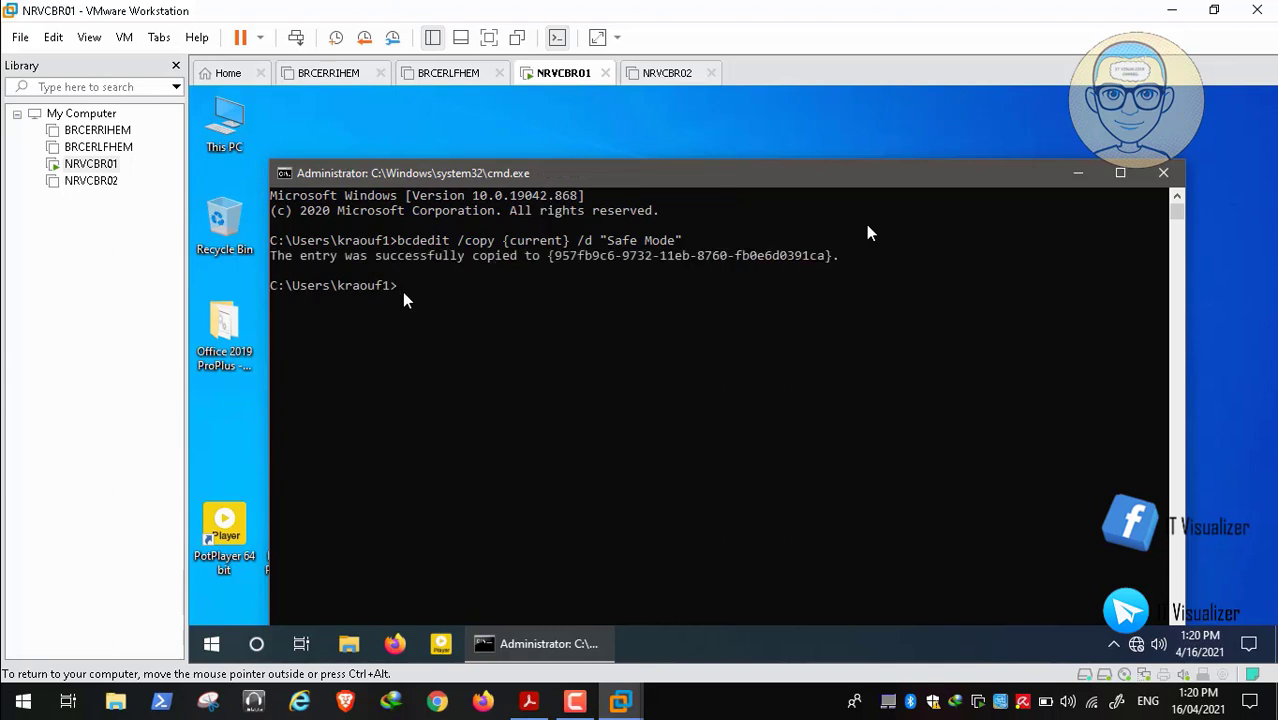
Reuse that command to create a "Safe Mode With Network" copy of the current entry
{"action": "key", "text": "Up"}
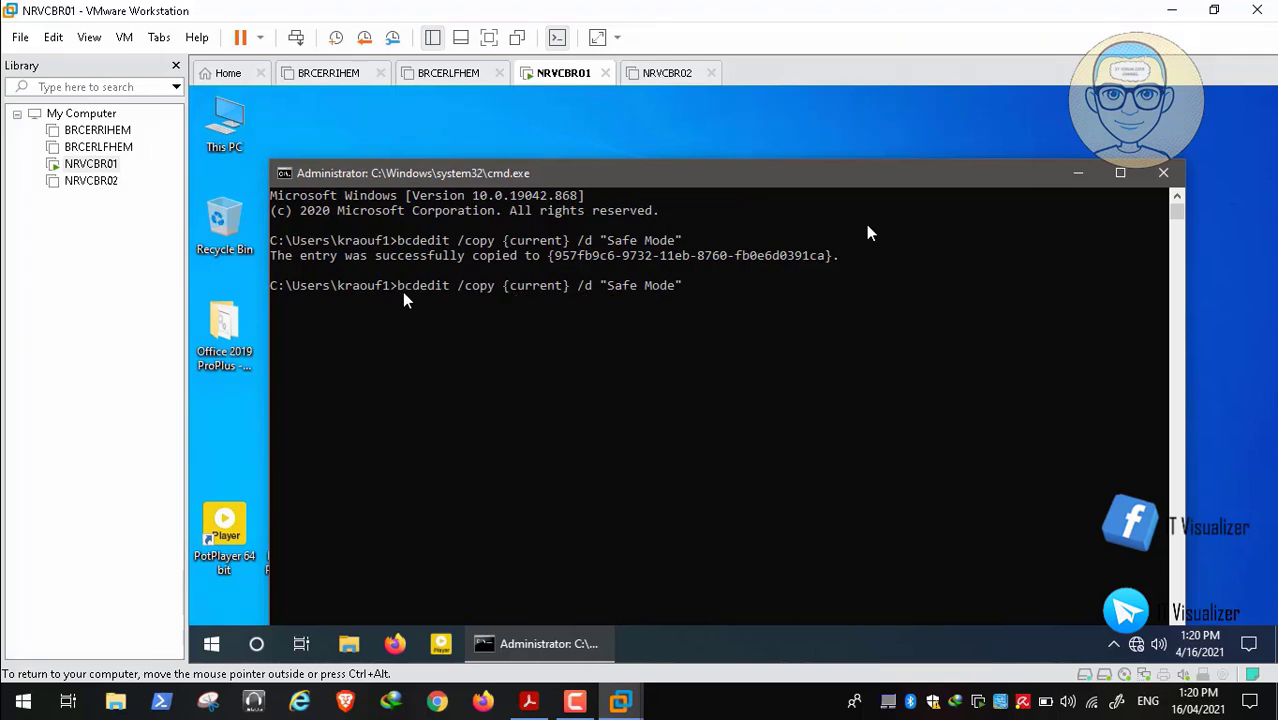
{"action": "type", "text": "With\" Network"}
{"action": "key", "text": "Return"}
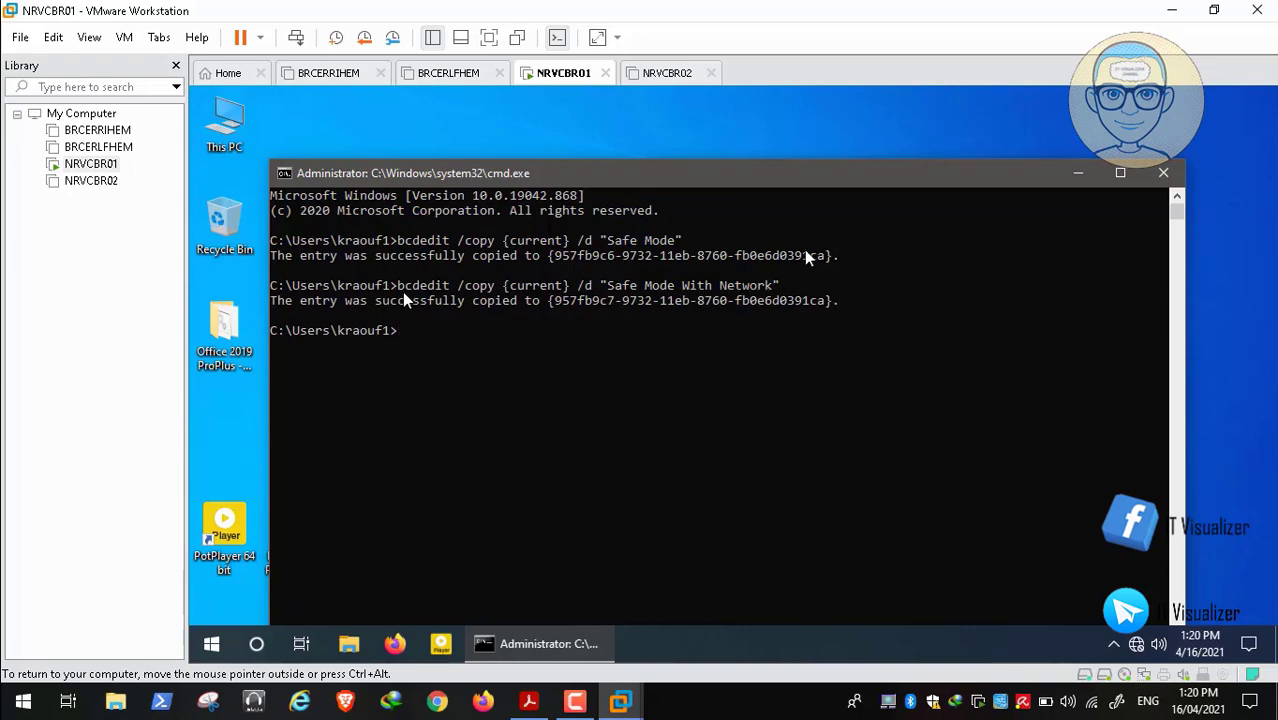
Scroll the Safe Mode guide PDF to page 4 on System Configuration boot settings
{"action": "left_click", "coordinate": [530, 700]}
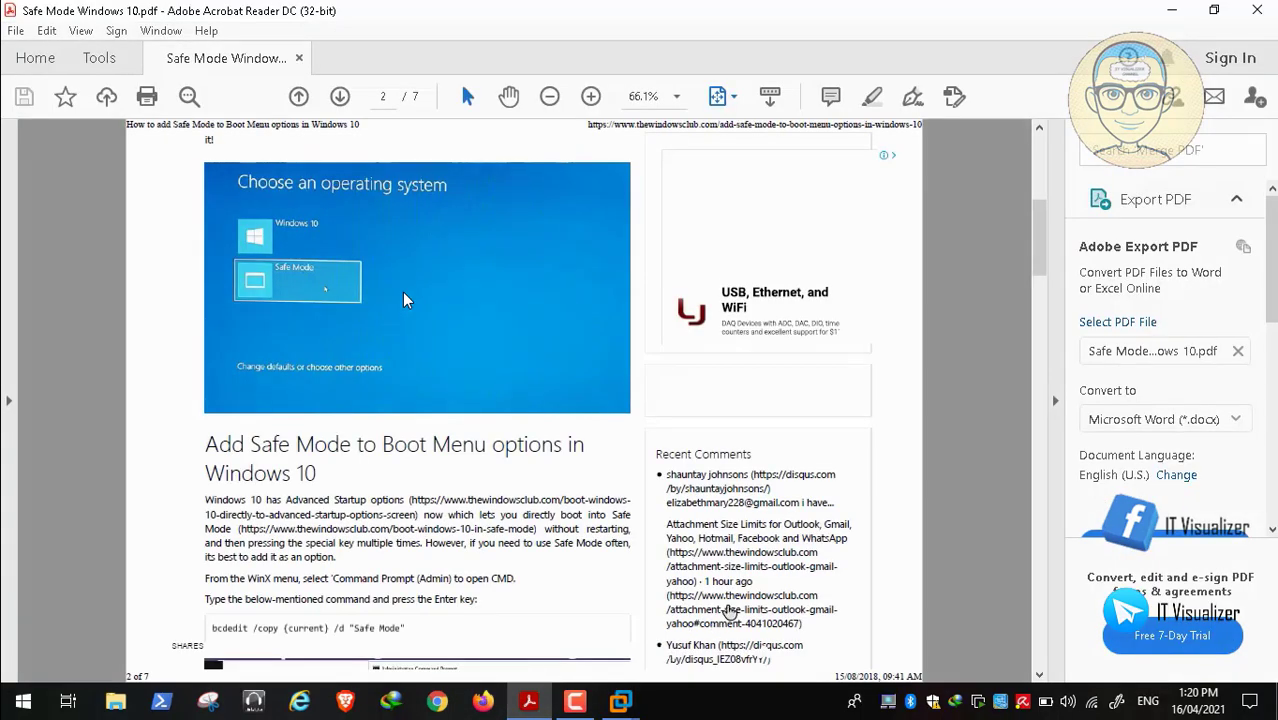
{"action": "scroll", "coordinate": [777, 597], "scroll_direction": "down", "scroll_amount": 5}
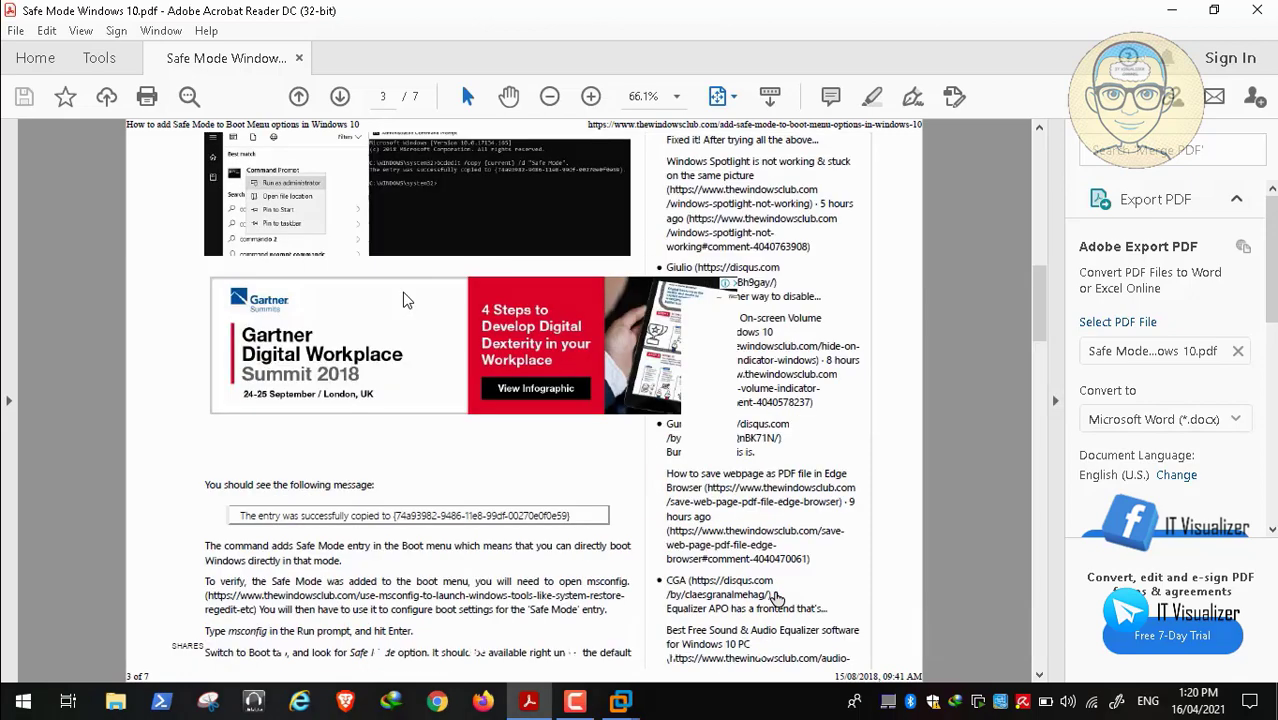
{"action": "scroll", "coordinate": [777, 597], "scroll_direction": "down", "scroll_amount": 5}
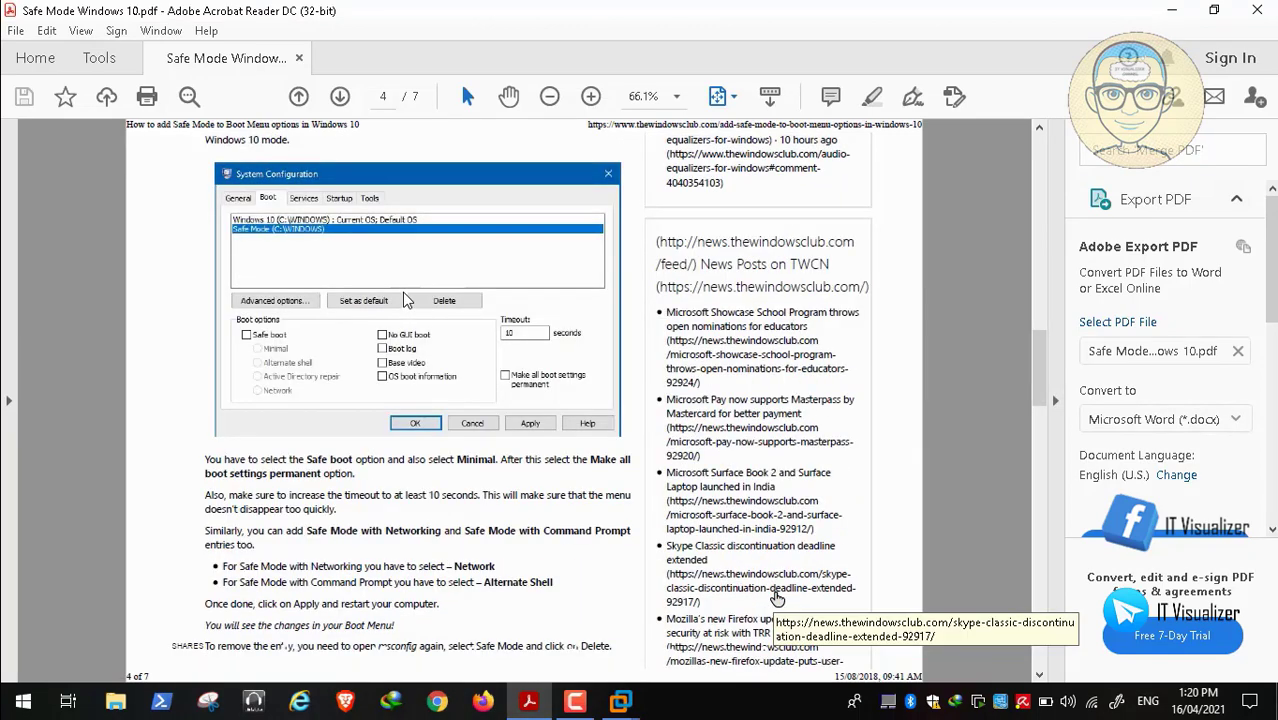
{"action": "mouse_move", "coordinate": [22, 656]}
{"action": "mouse_move", "coordinate": [138, 628]}
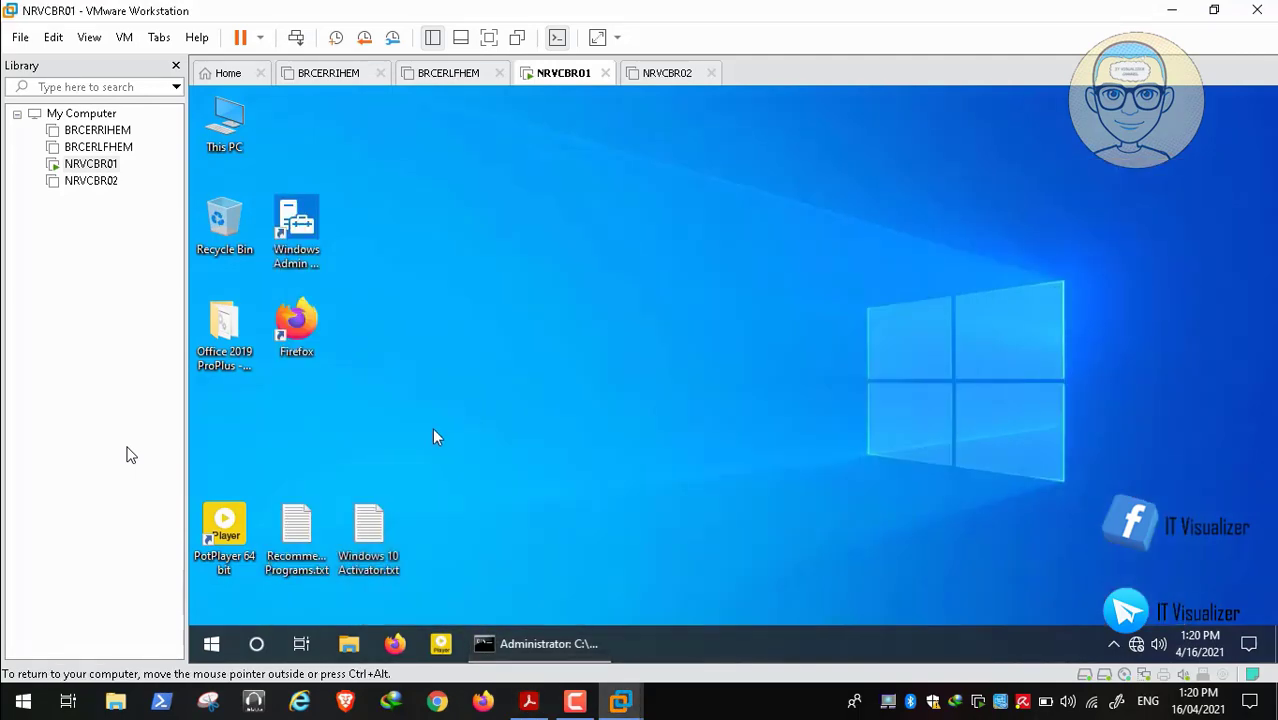
Launch msconfig from the Run box on the Start right-click menu
{"action": "right_click", "coordinate": [217, 642]}
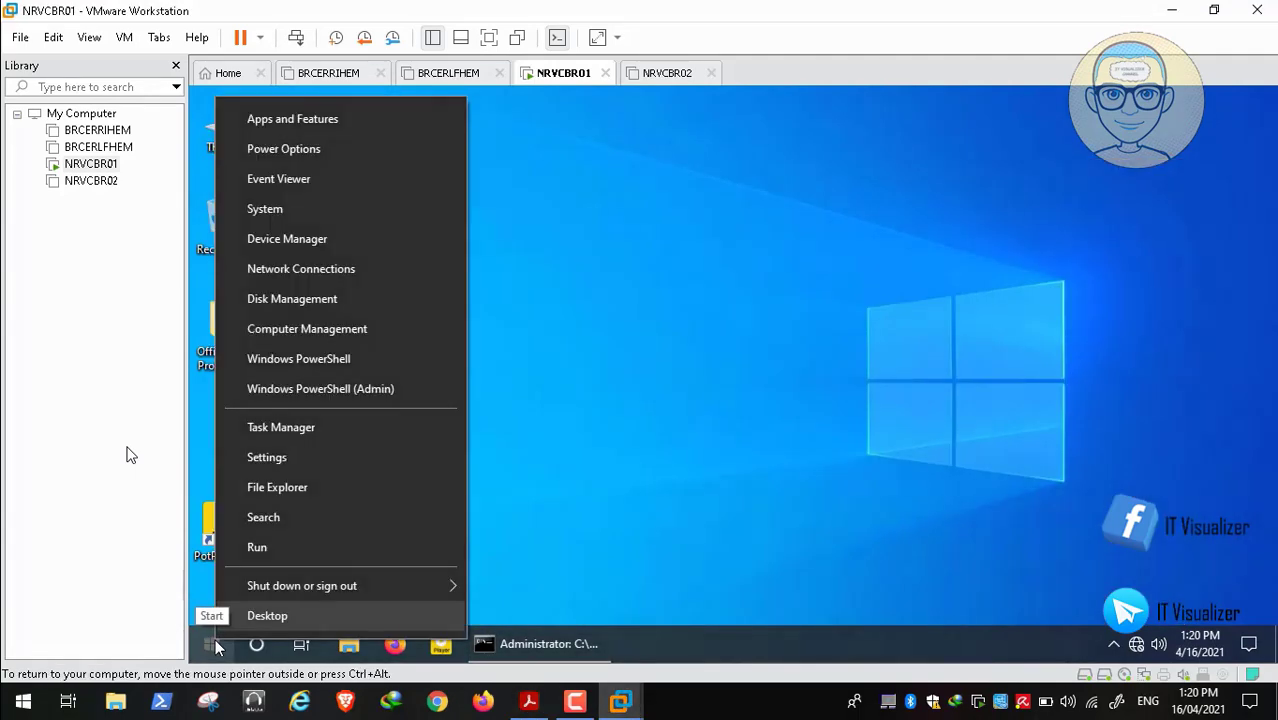
{"action": "left_click", "coordinate": [307, 546]}
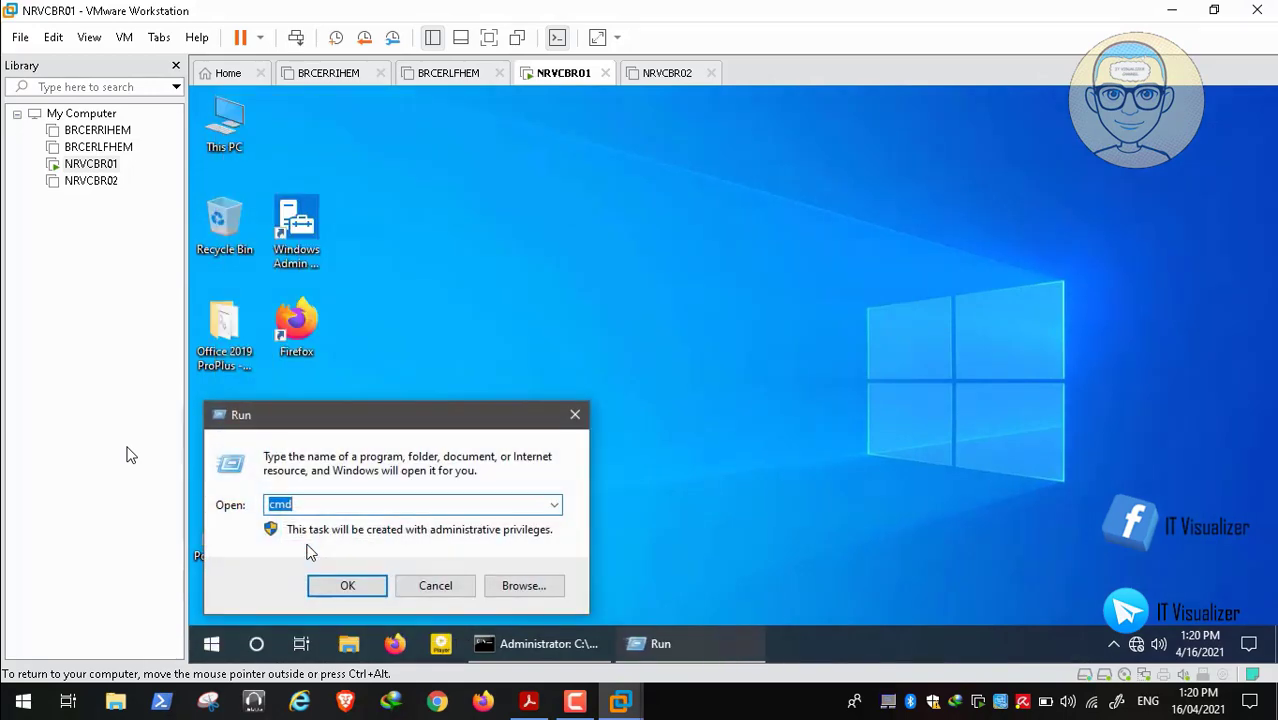
{"action": "key", "text": "BackSpace"}
{"action": "type", "text": "msconfig"}
{"action": "key", "text": "Return"}
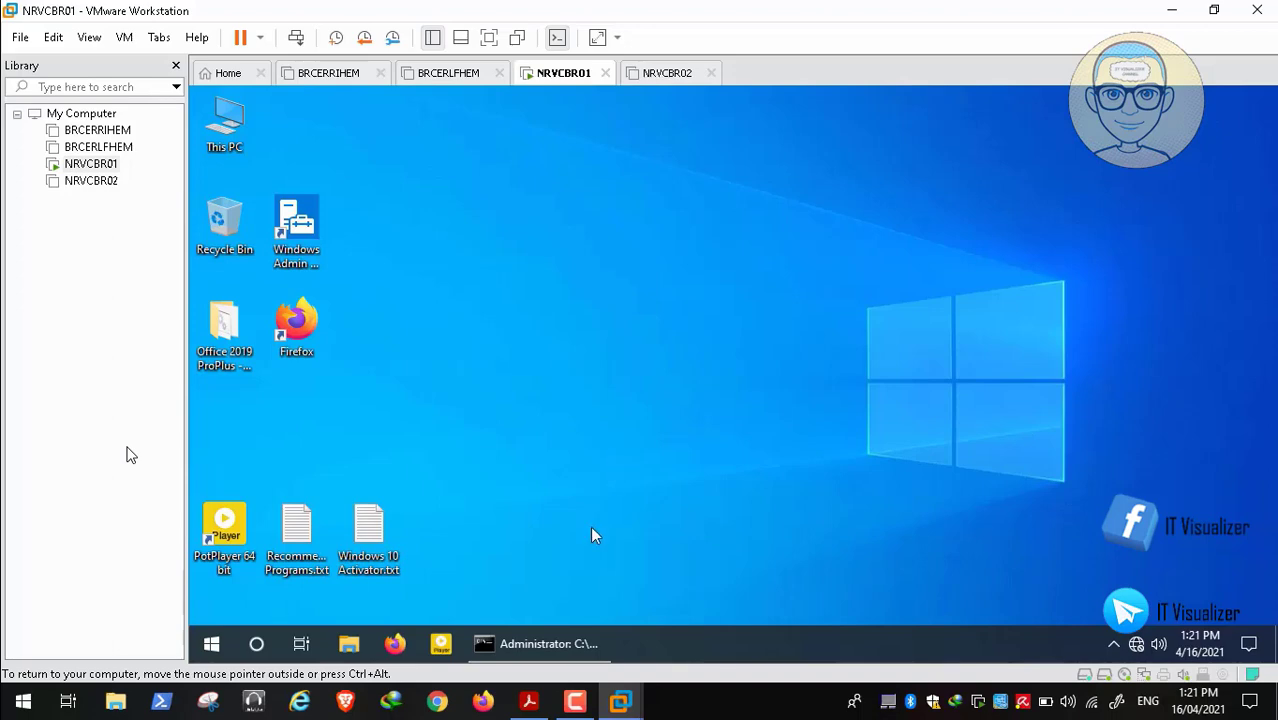
Edit the recalled bcdedit command to create a "Safe Mode With command Shell" entry
{"action": "left_click", "coordinate": [559, 643]}
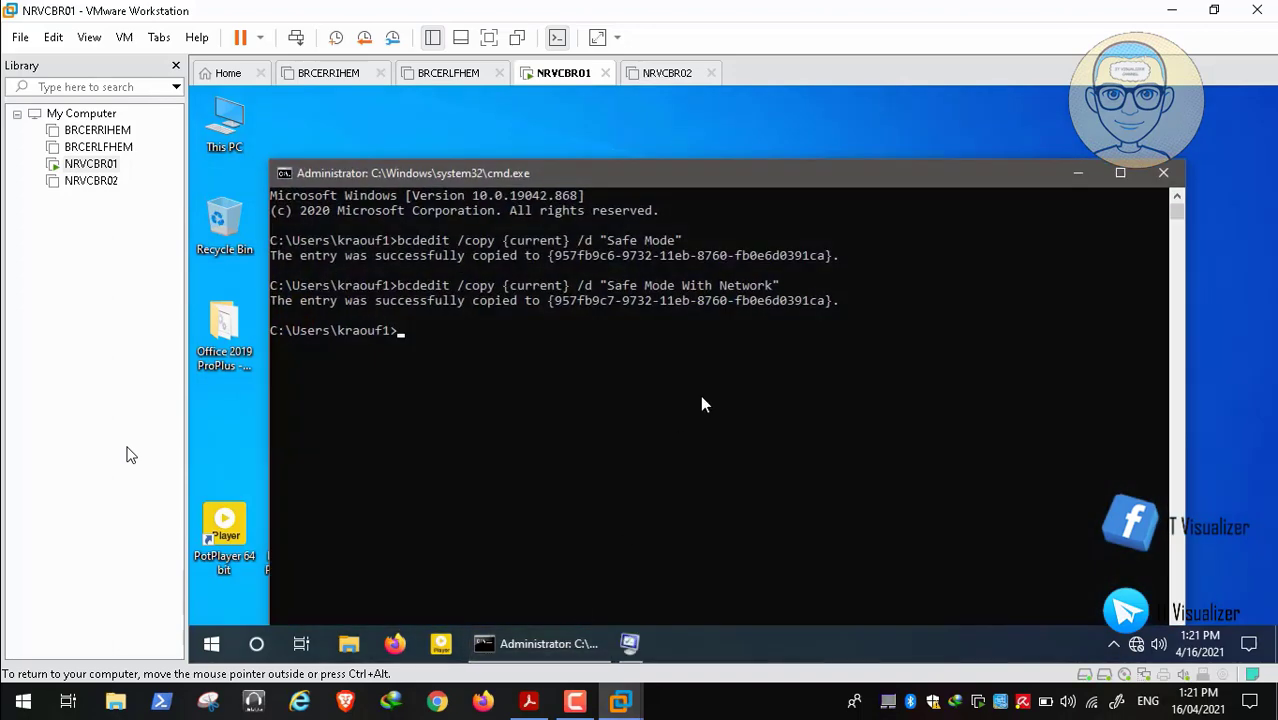
{"action": "key", "text": "Up"}
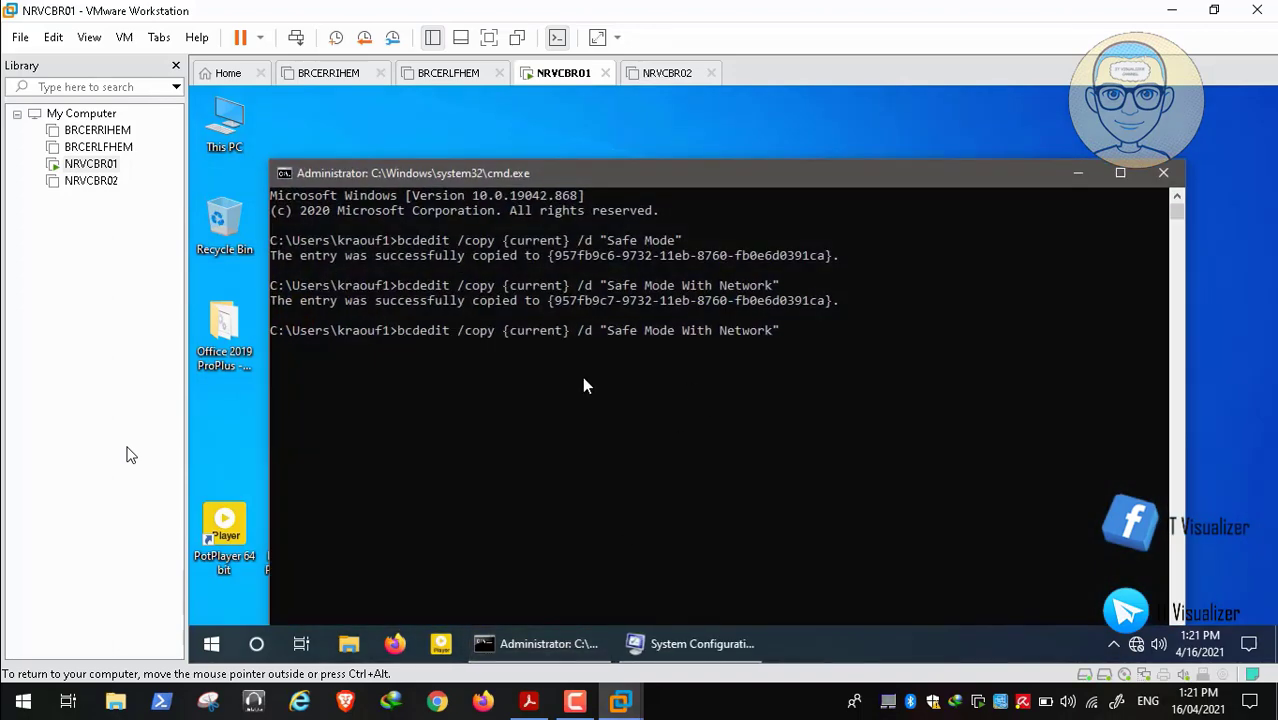
{"action": "key", "text": "Left"}
{"action": "key", "text": "BackSpace"}
{"action": "key", "text": "BackSpace"}
{"action": "key", "text": "BackSpace"}
{"action": "key", "text": "BackSpace"}
{"action": "key", "text": "BackSpace"}
{"action": "key", "text": "BackSpace"}
{"action": "key", "text": "BackSpace"}
{"action": "key", "text": "BackSpace"}
{"action": "type", "text": "command Shell"}
{"action": "key", "text": "Return"}
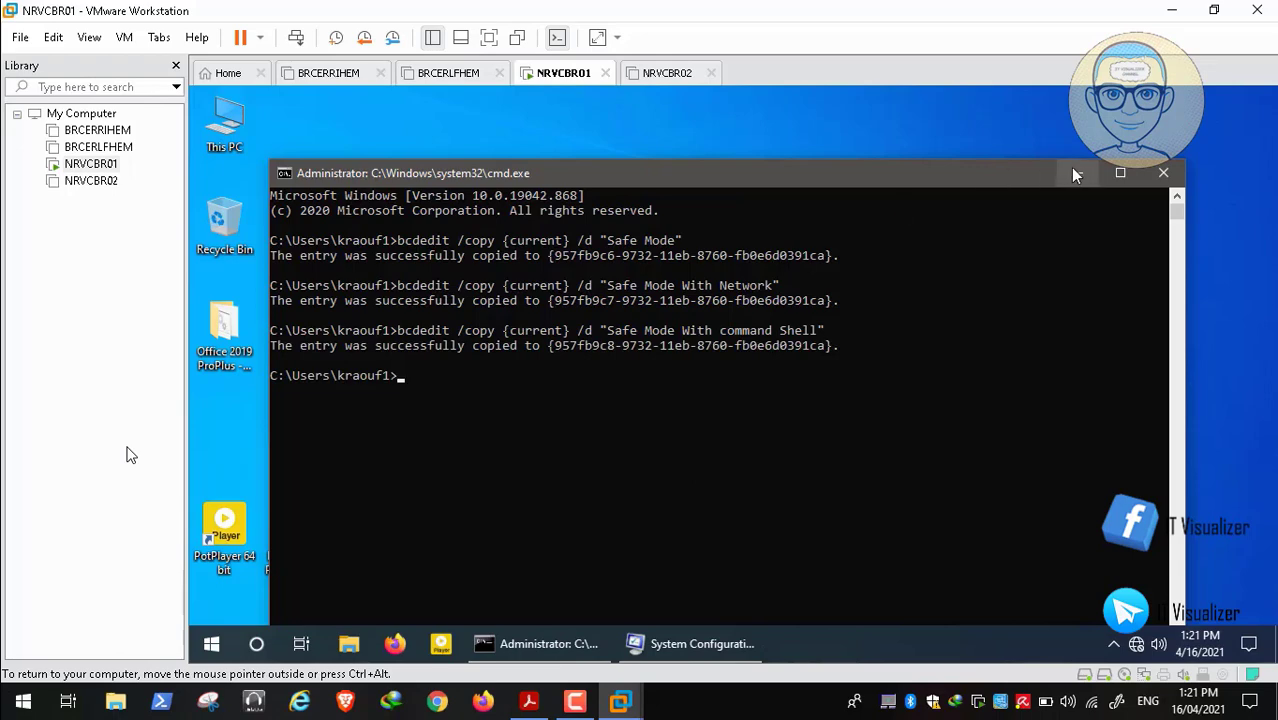
{"action": "left_click", "coordinate": [1075, 174]}
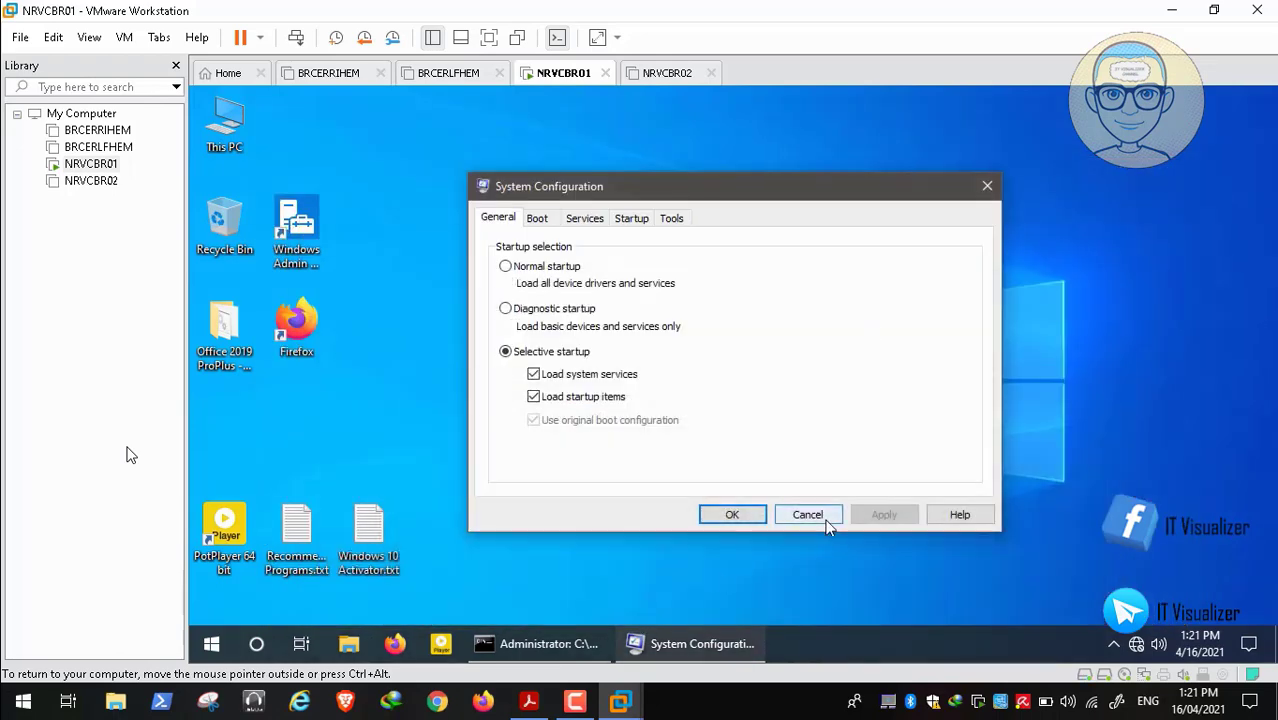
Cancel System Configuration, relaunch msconfig, and view the Boot tab's updated entry list
{"action": "left_click", "coordinate": [826, 520]}
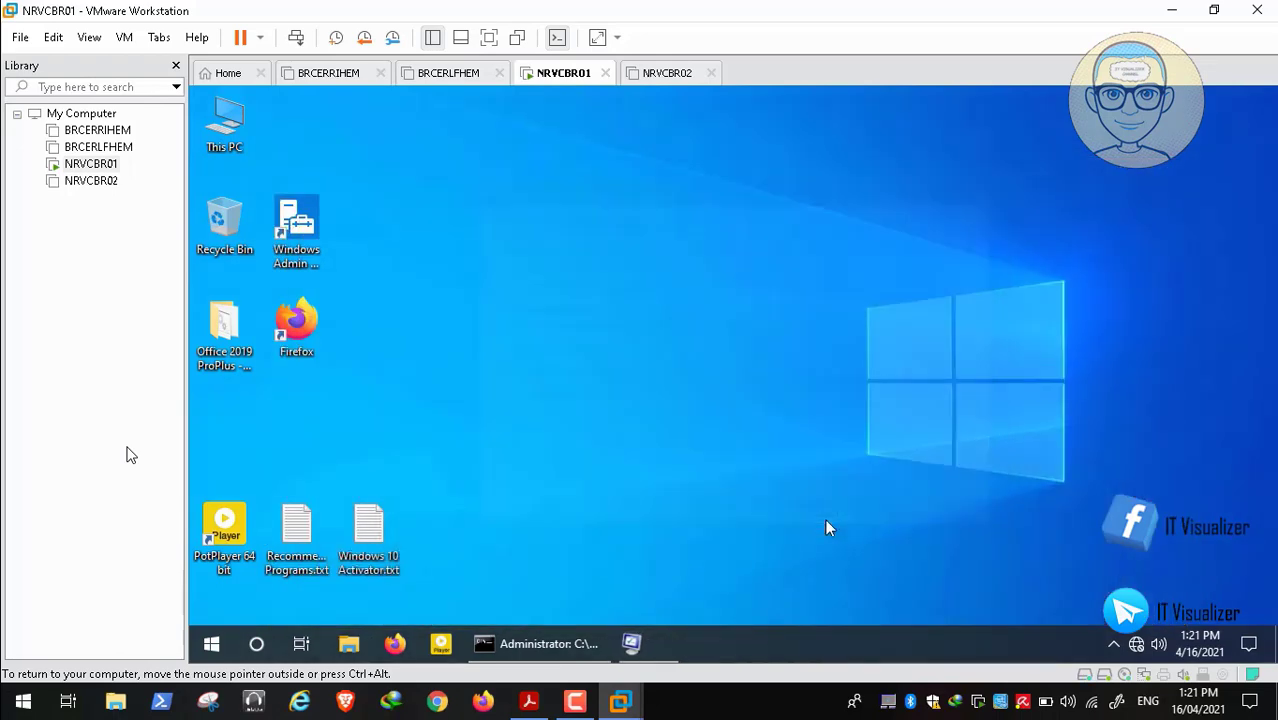
{"action": "right_click", "coordinate": [218, 647]}
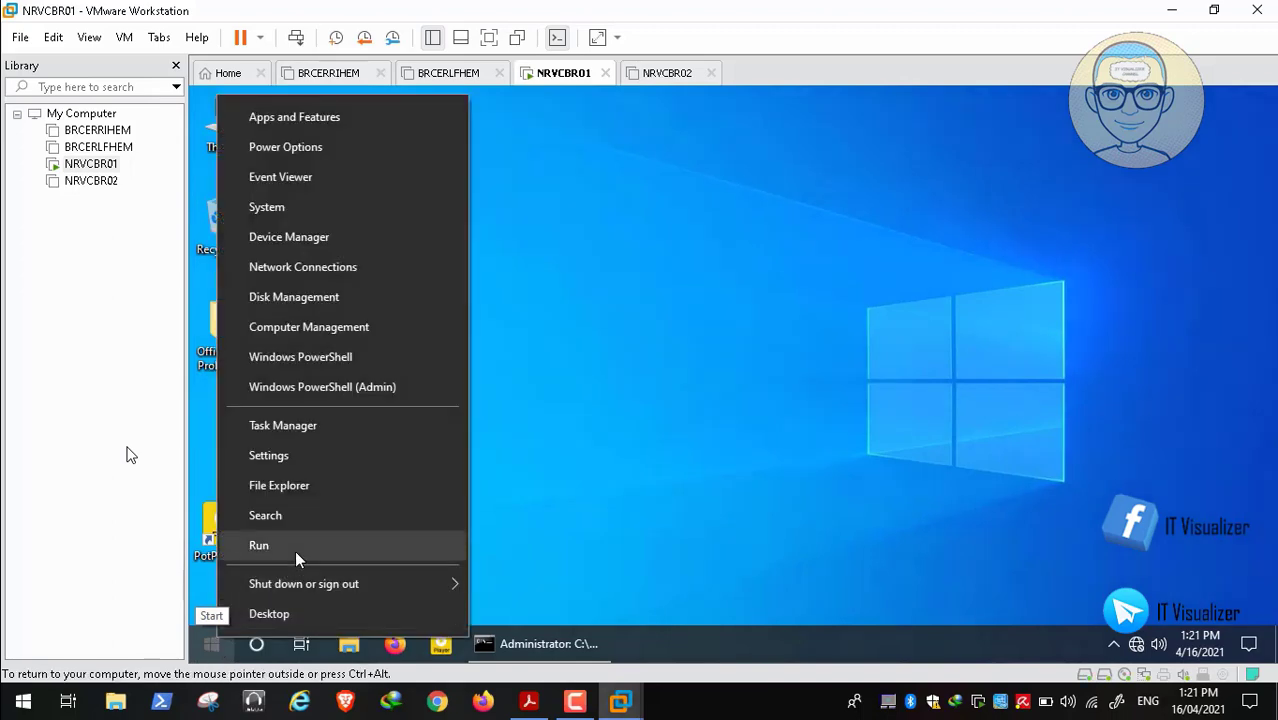
{"action": "left_click", "coordinate": [295, 555]}
{"action": "left_click", "coordinate": [355, 587]}
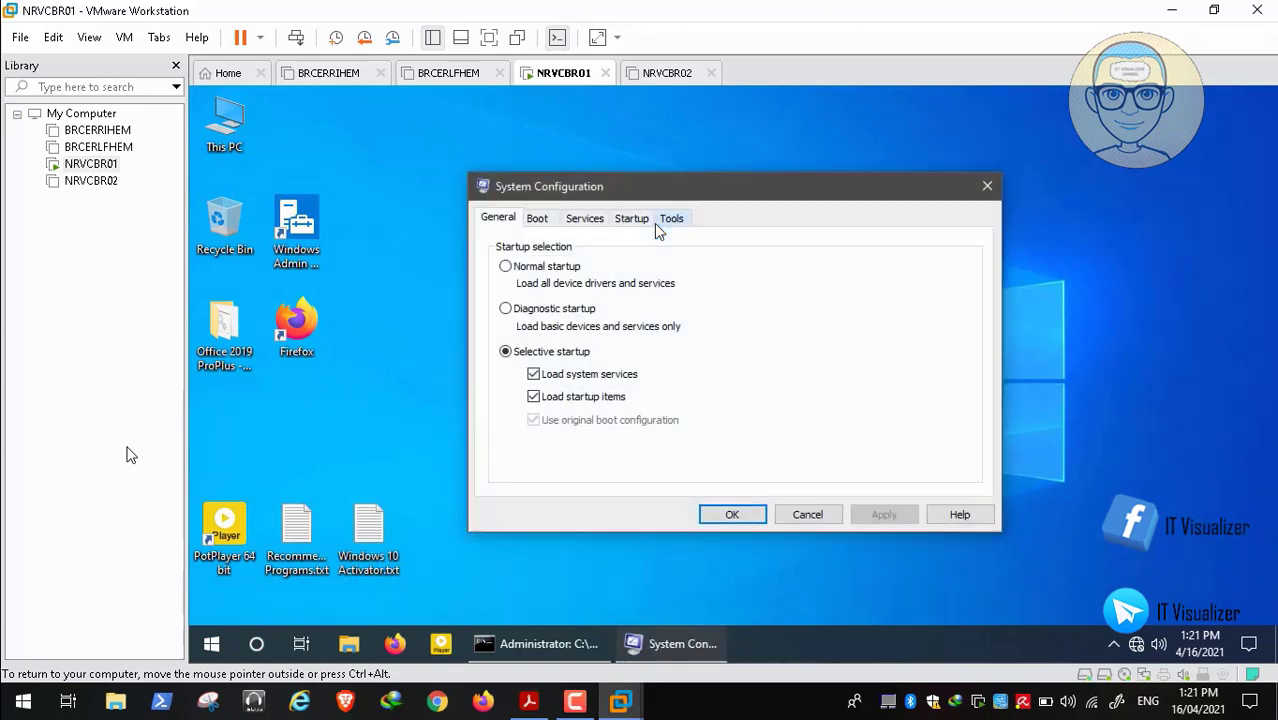
{"action": "left_click", "coordinate": [633, 222]}
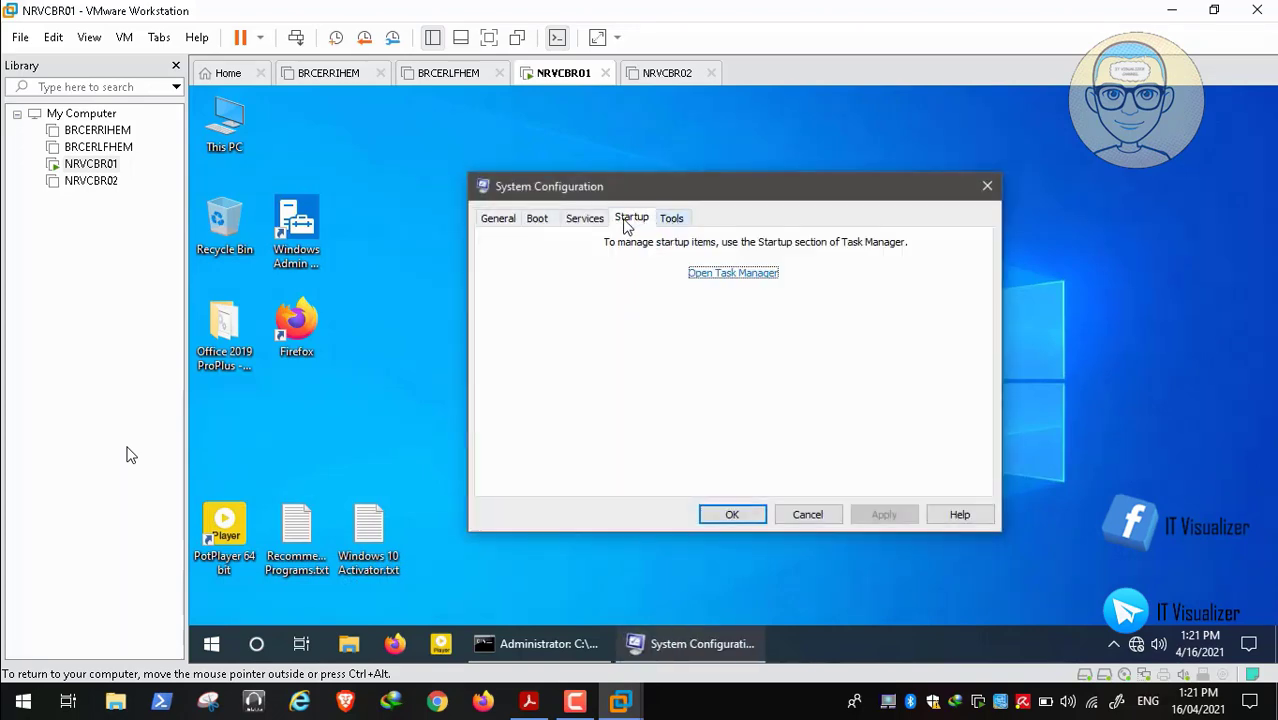
{"action": "left_click", "coordinate": [546, 225]}
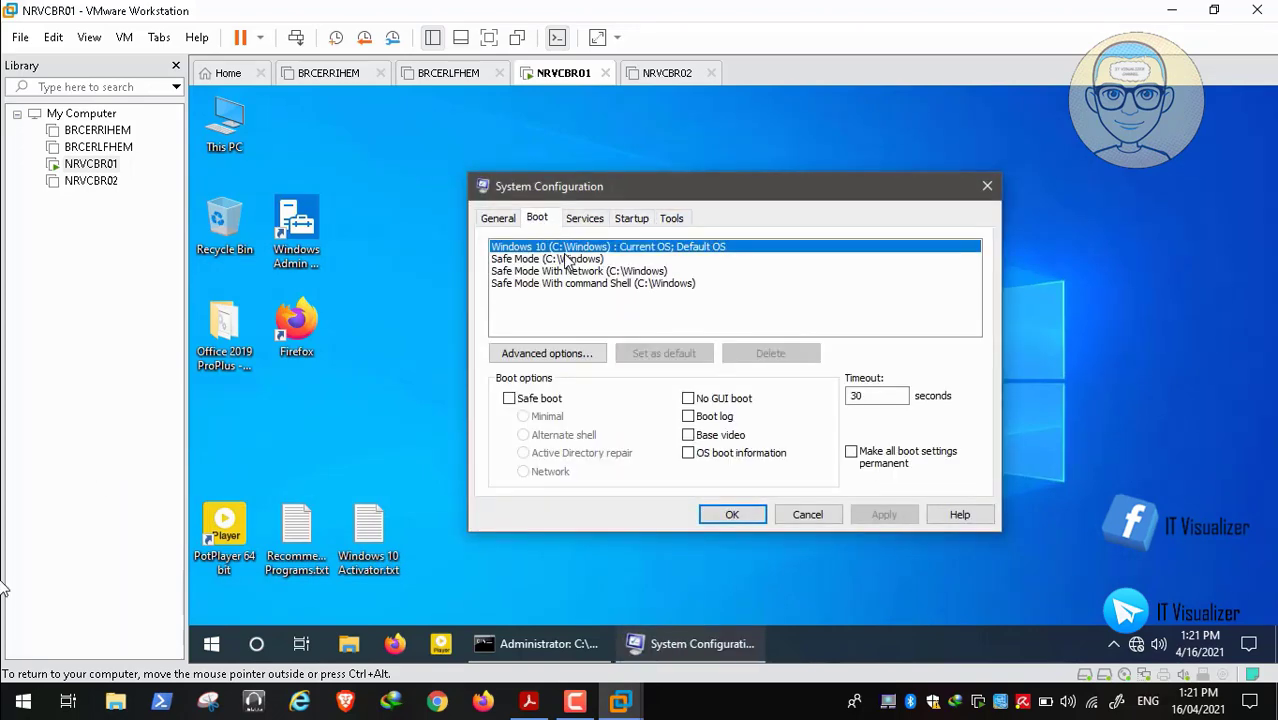
Select the Safe Mode (C:\Windows) entry and enable Safe boot with the Minimal option
{"action": "left_click", "coordinate": [566, 260]}
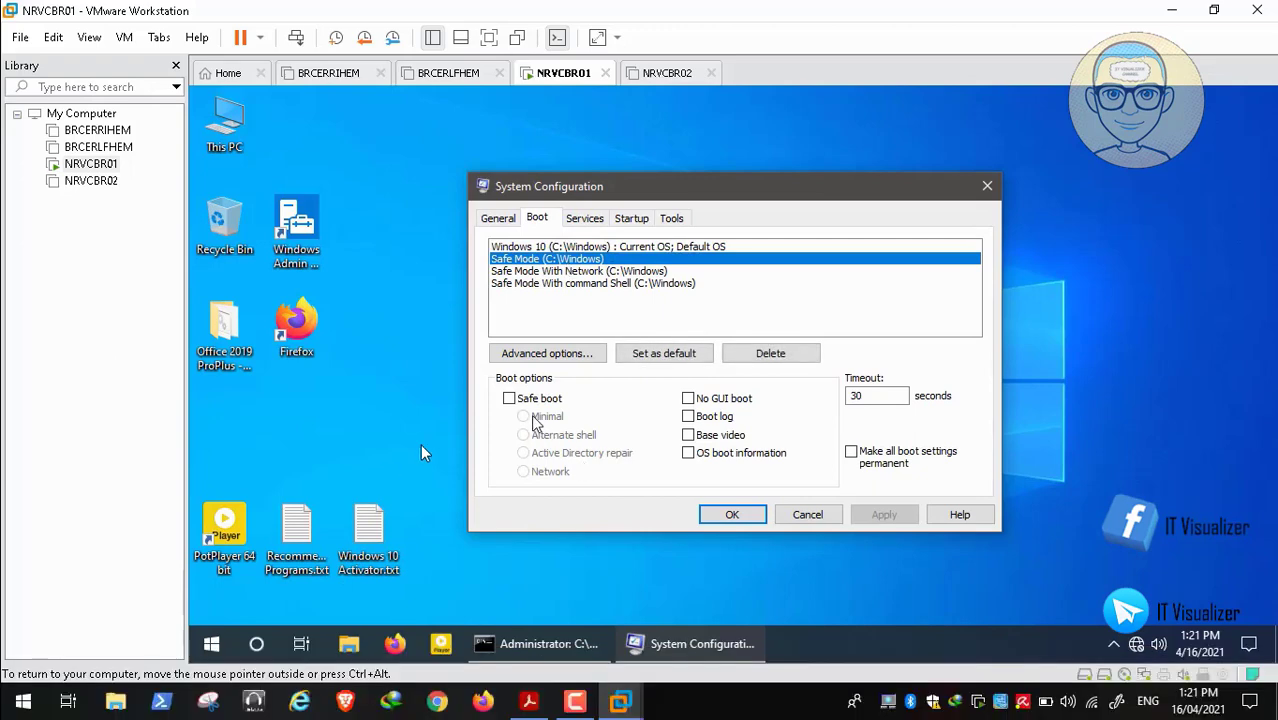
{"action": "mouse_move", "coordinate": [247, 702]}
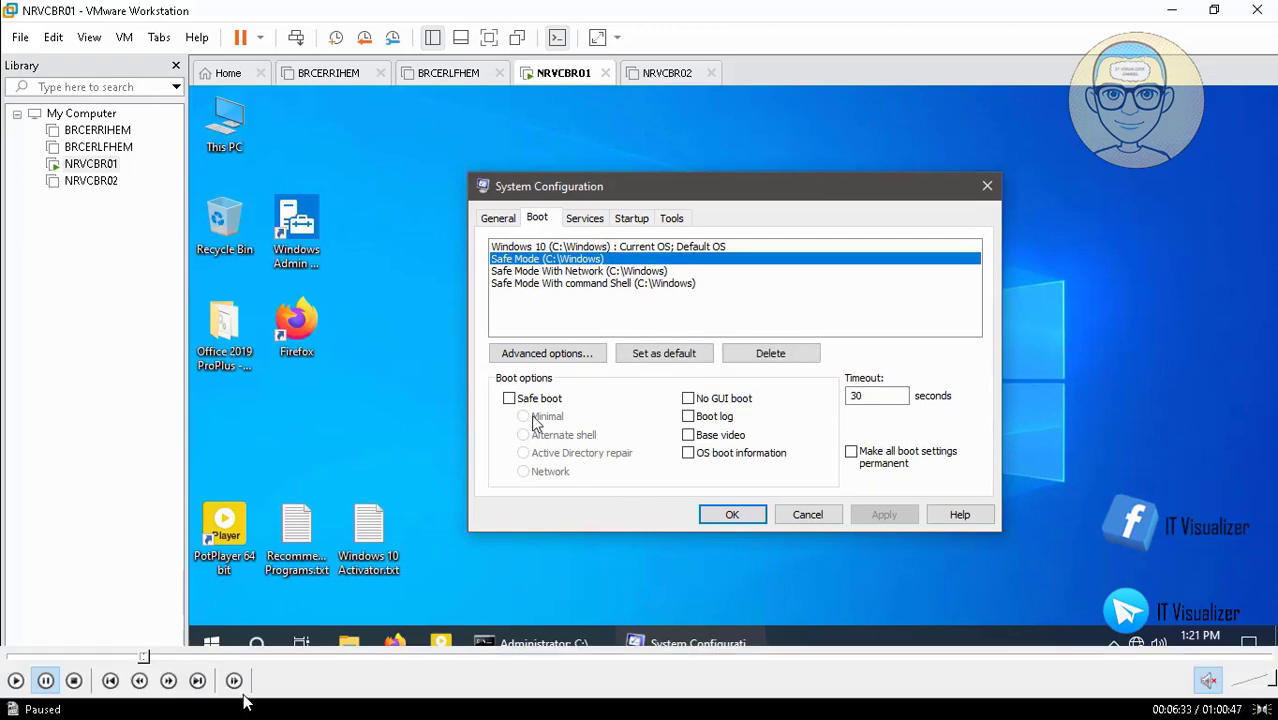
{"action": "left_click", "coordinate": [144, 657]}
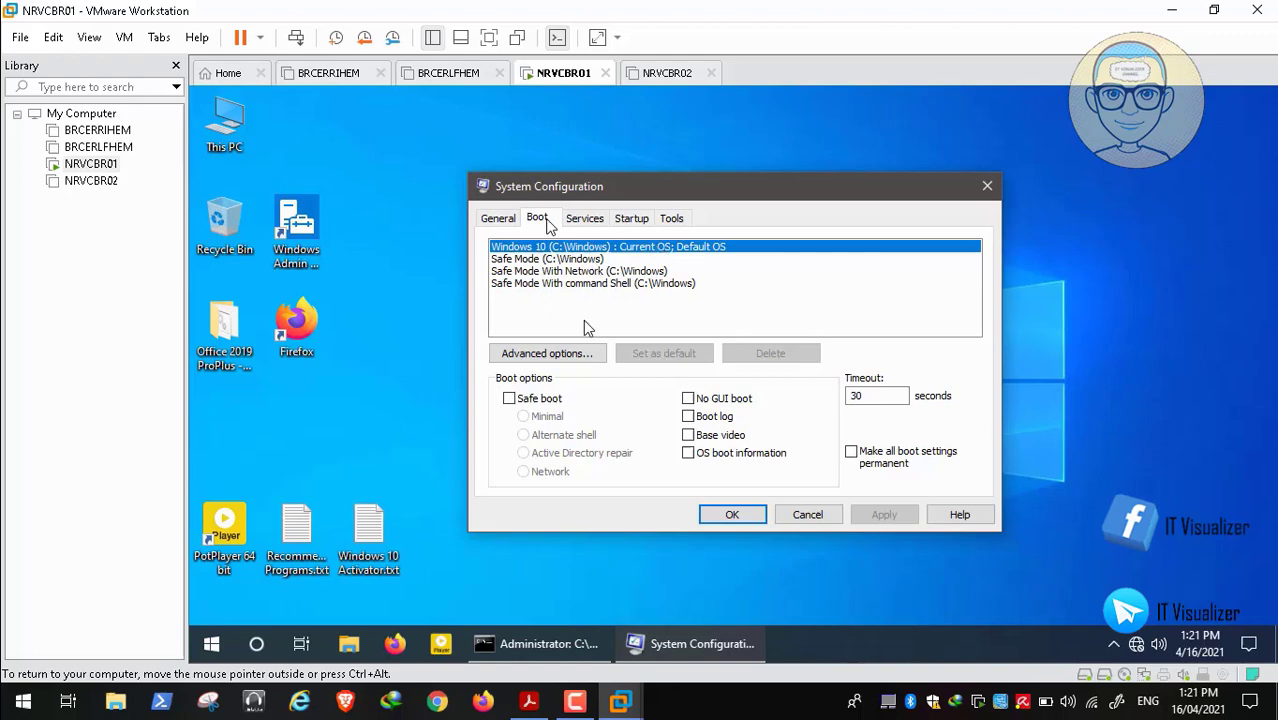
{"action": "left_click", "coordinate": [517, 402]}
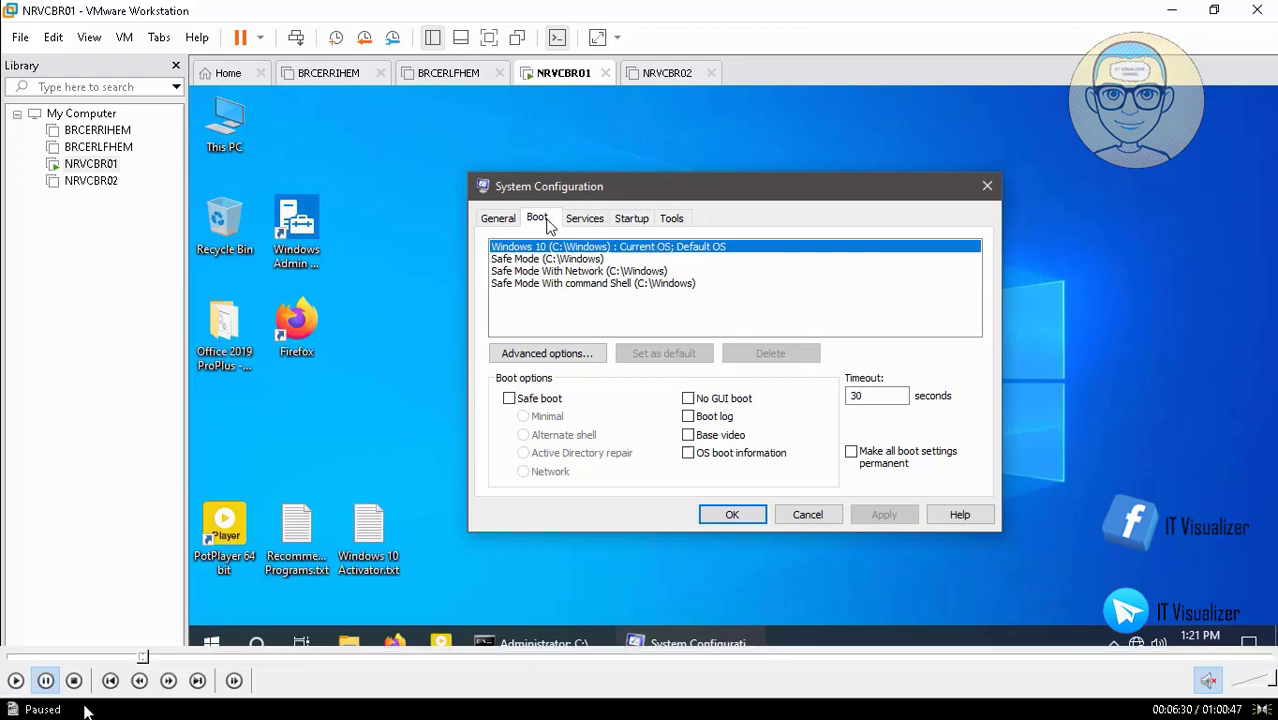
{"action": "left_click", "coordinate": [16, 681]}
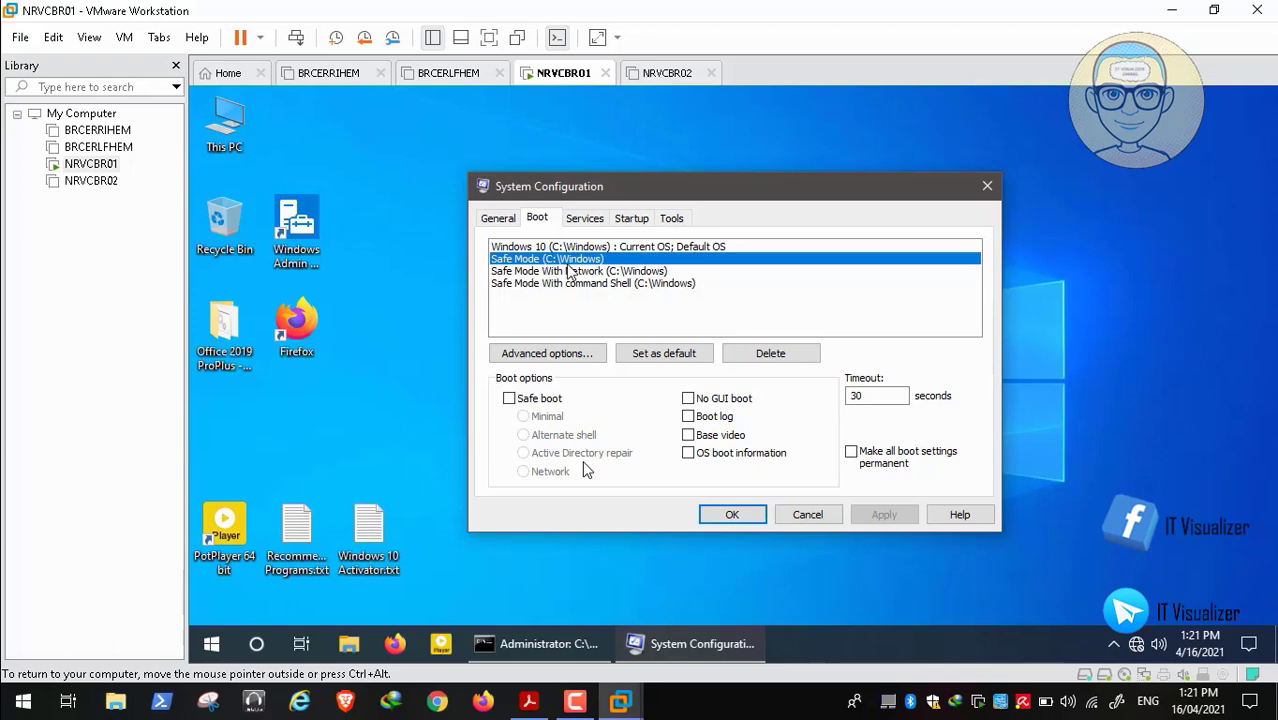
{"action": "key", "text": "space"}
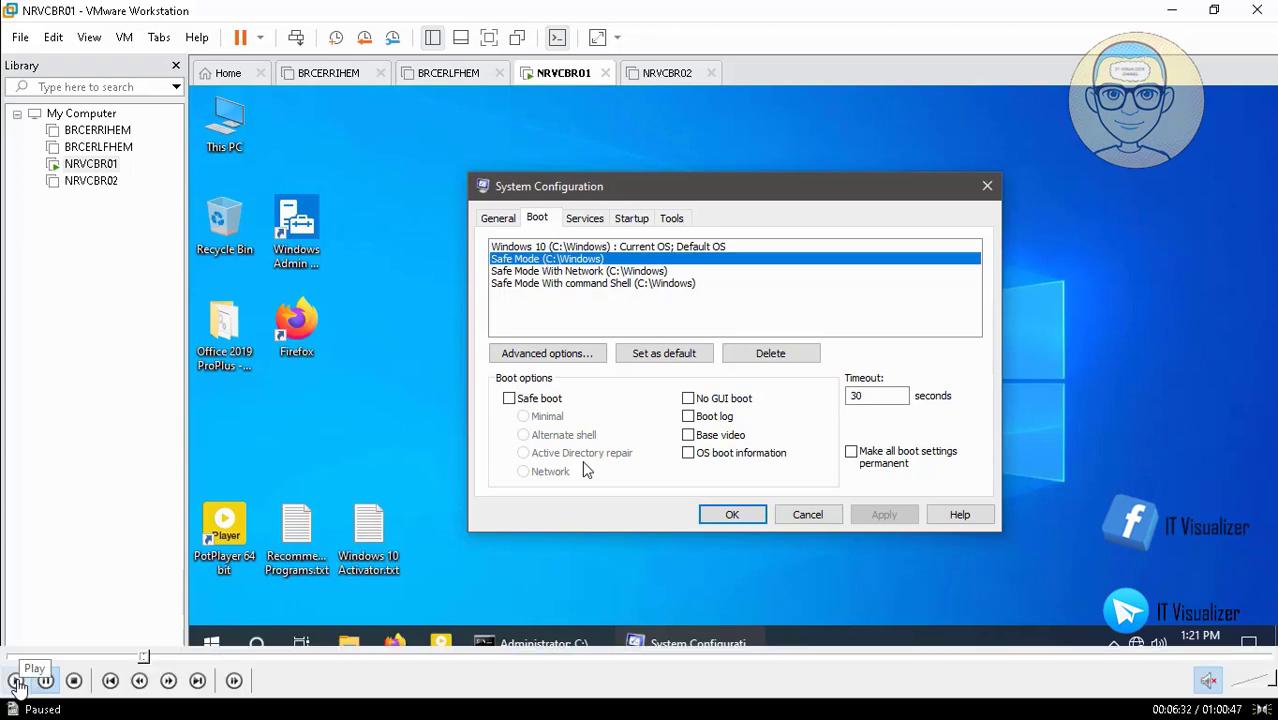
{"action": "left_click", "coordinate": [15, 680]}
{"action": "left_click", "coordinate": [510, 398]}
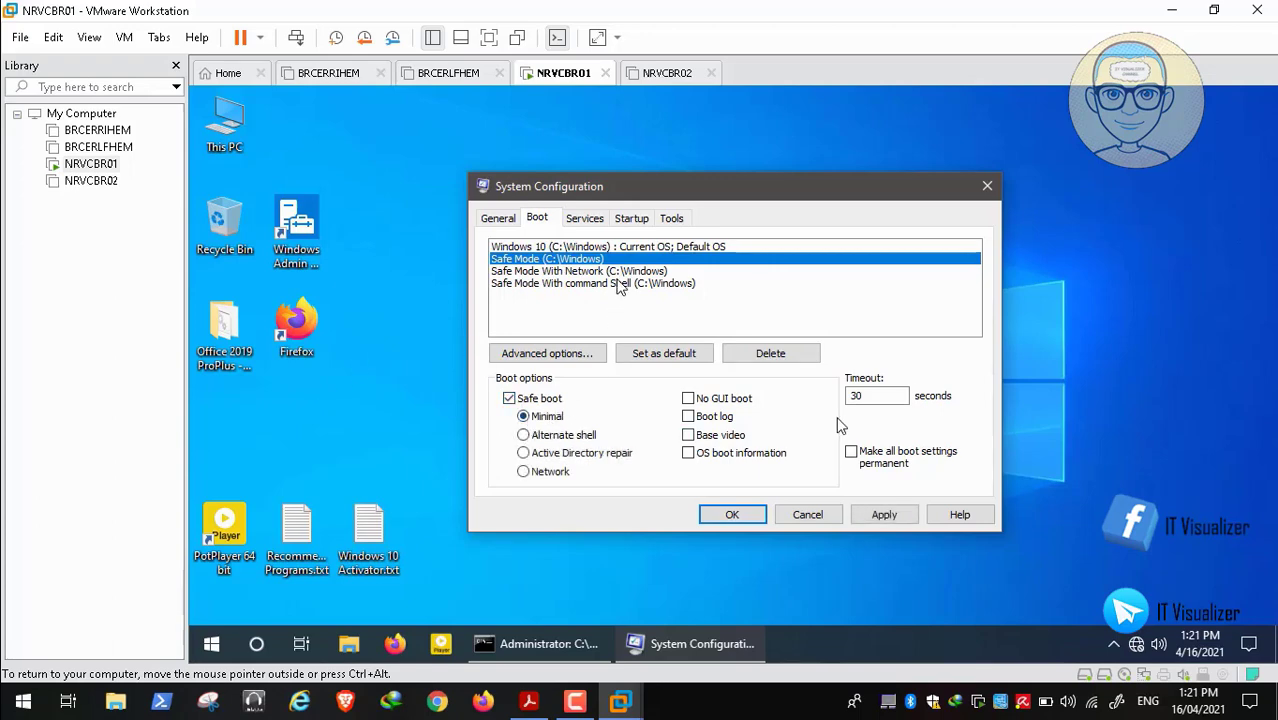
Give Safe Mode With Network the Network option and command Shell the Alternate shell option
{"action": "left_click", "coordinate": [562, 272]}
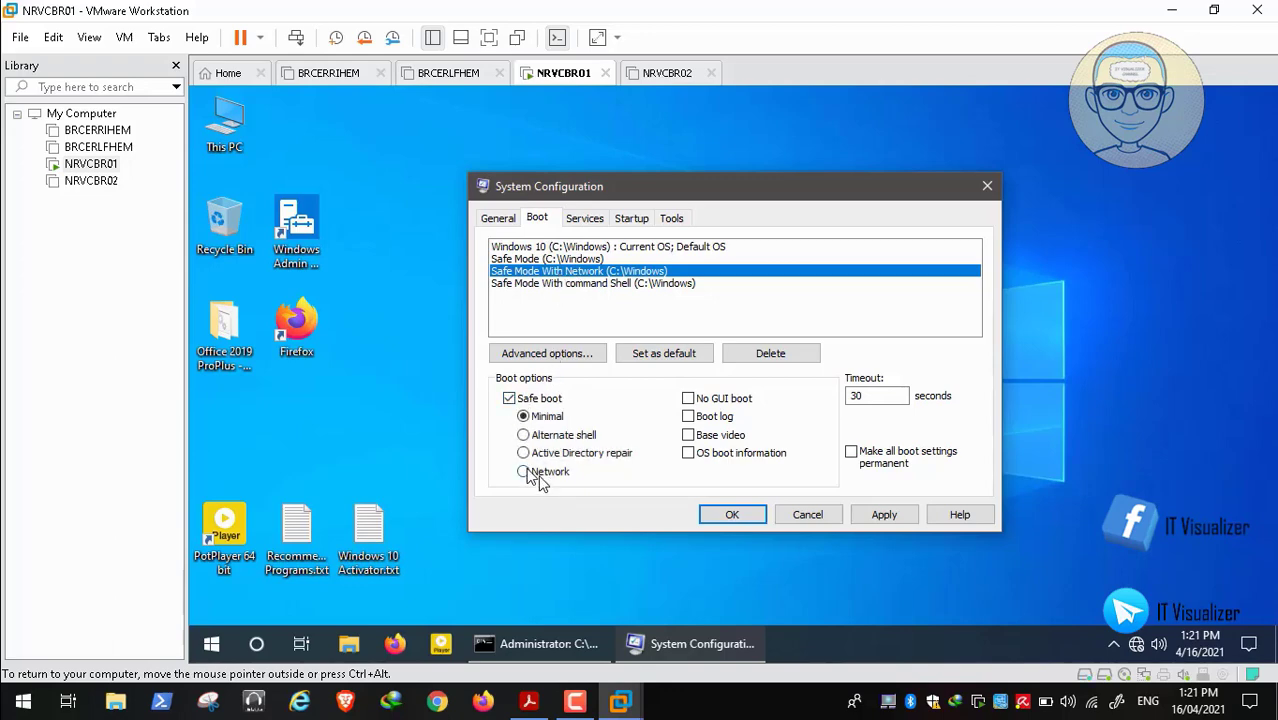
{"action": "left_click", "coordinate": [524, 472]}
{"action": "left_click", "coordinate": [578, 284]}
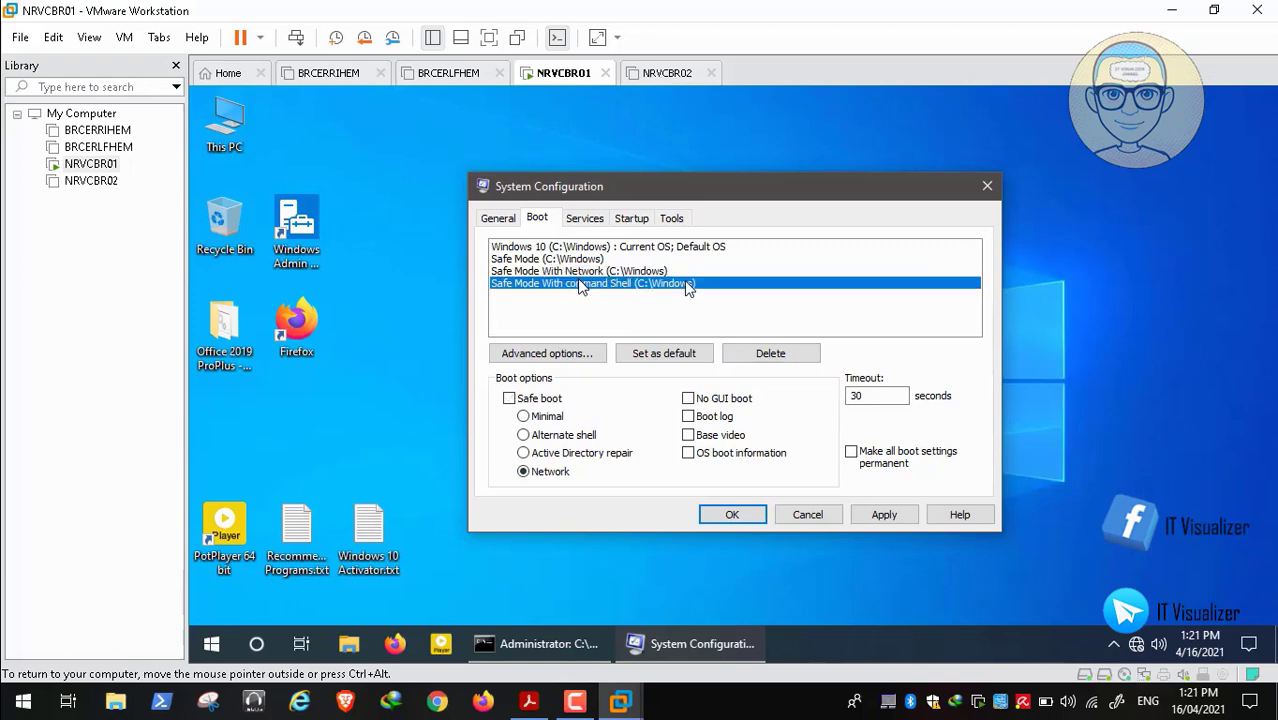
{"action": "left_click", "coordinate": [509, 399]}
{"action": "left_click", "coordinate": [523, 435]}
{"action": "left_click", "coordinate": [873, 458]}
Review each boot entry's safe boot settings in the boot list
{"action": "left_click", "coordinate": [648, 270]}
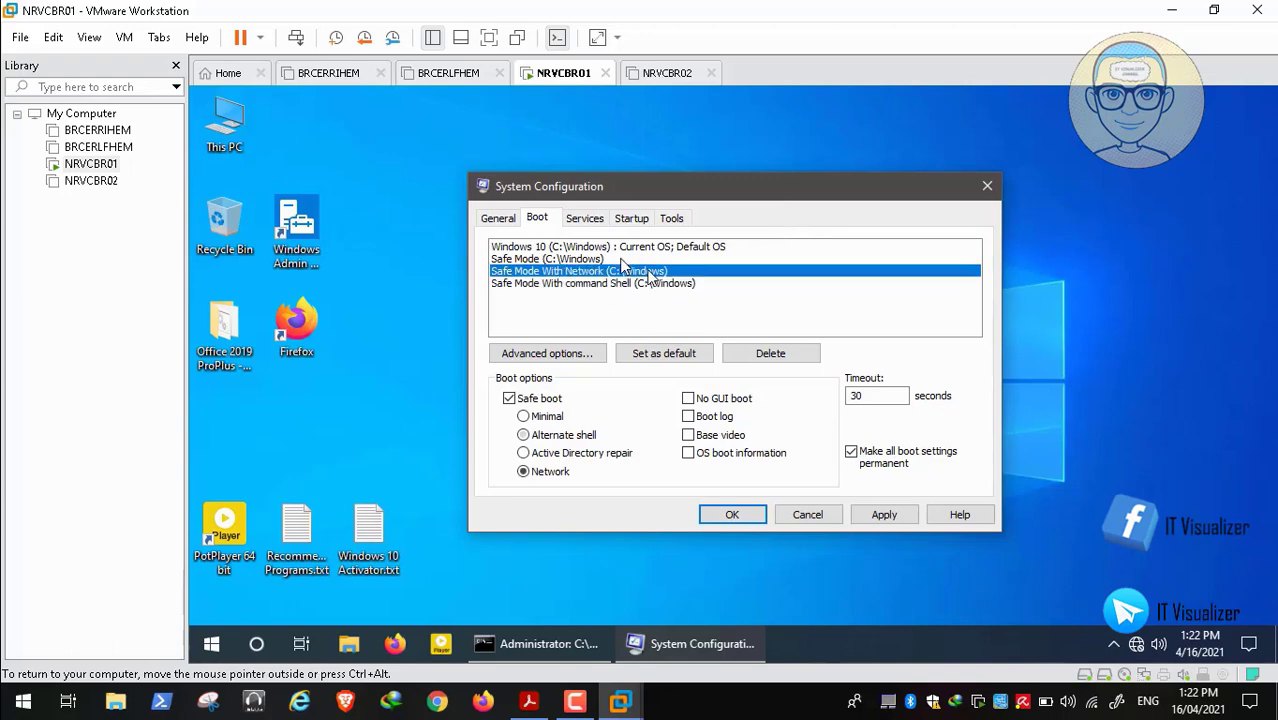
{"action": "left_click", "coordinate": [672, 258]}
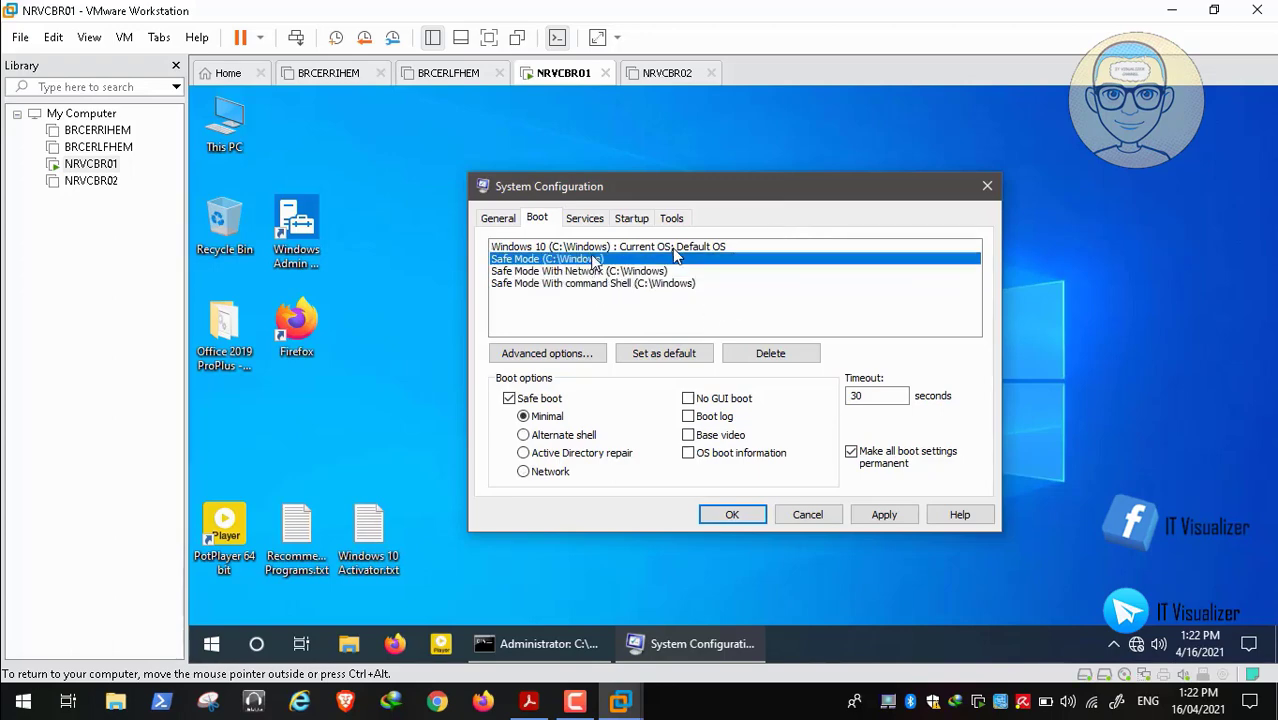
{"action": "left_click", "coordinate": [672, 247]}
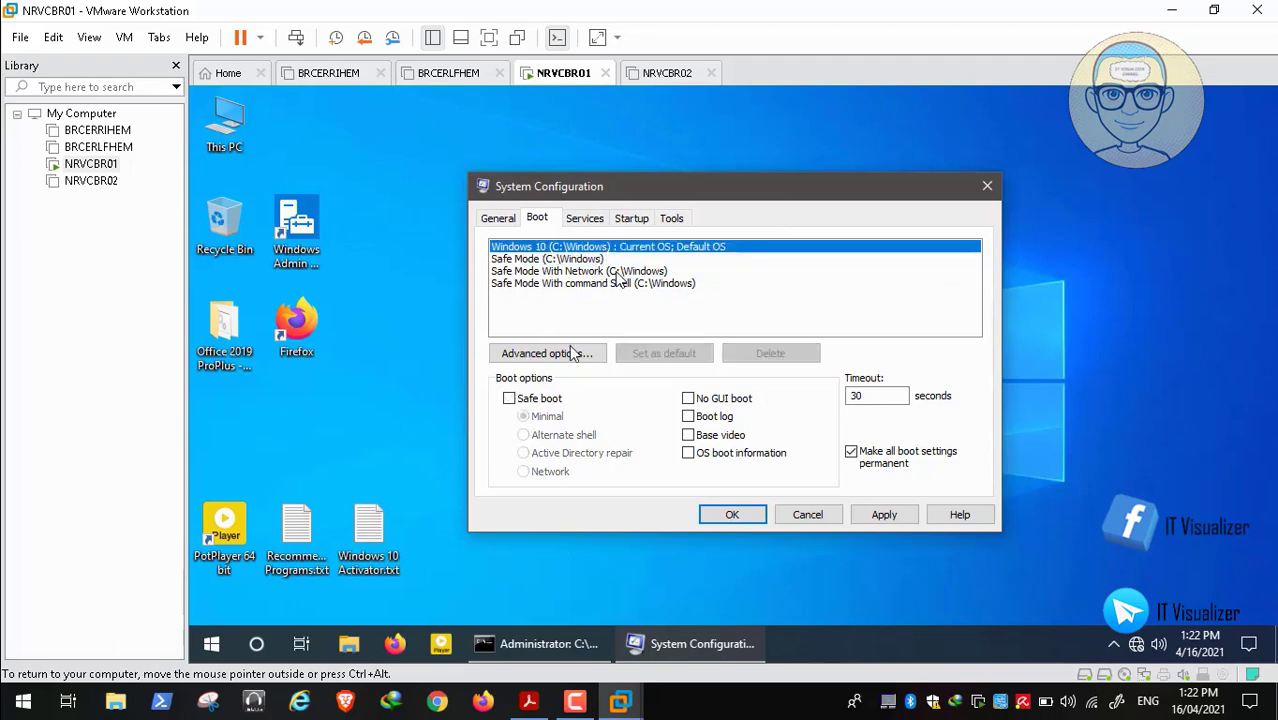
{"action": "left_click", "coordinate": [617, 271]}
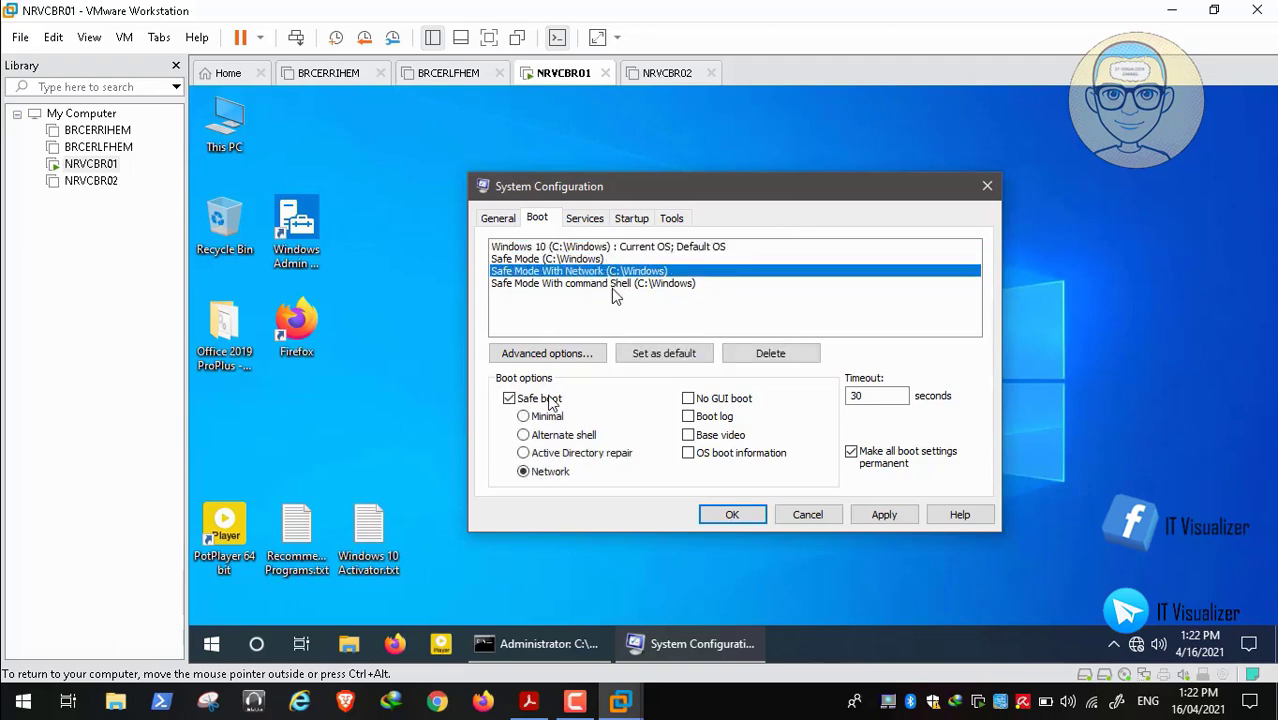
{"action": "left_click", "coordinate": [613, 285]}
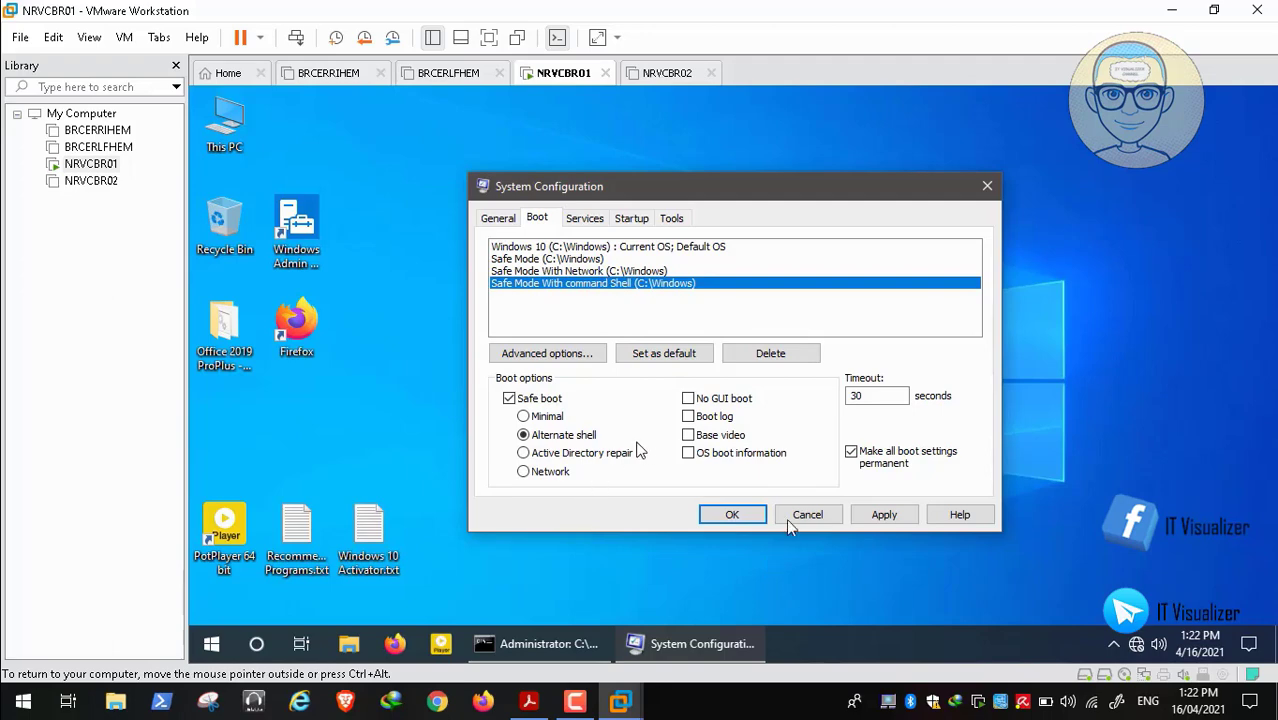
{"action": "left_click", "coordinate": [607, 261]}
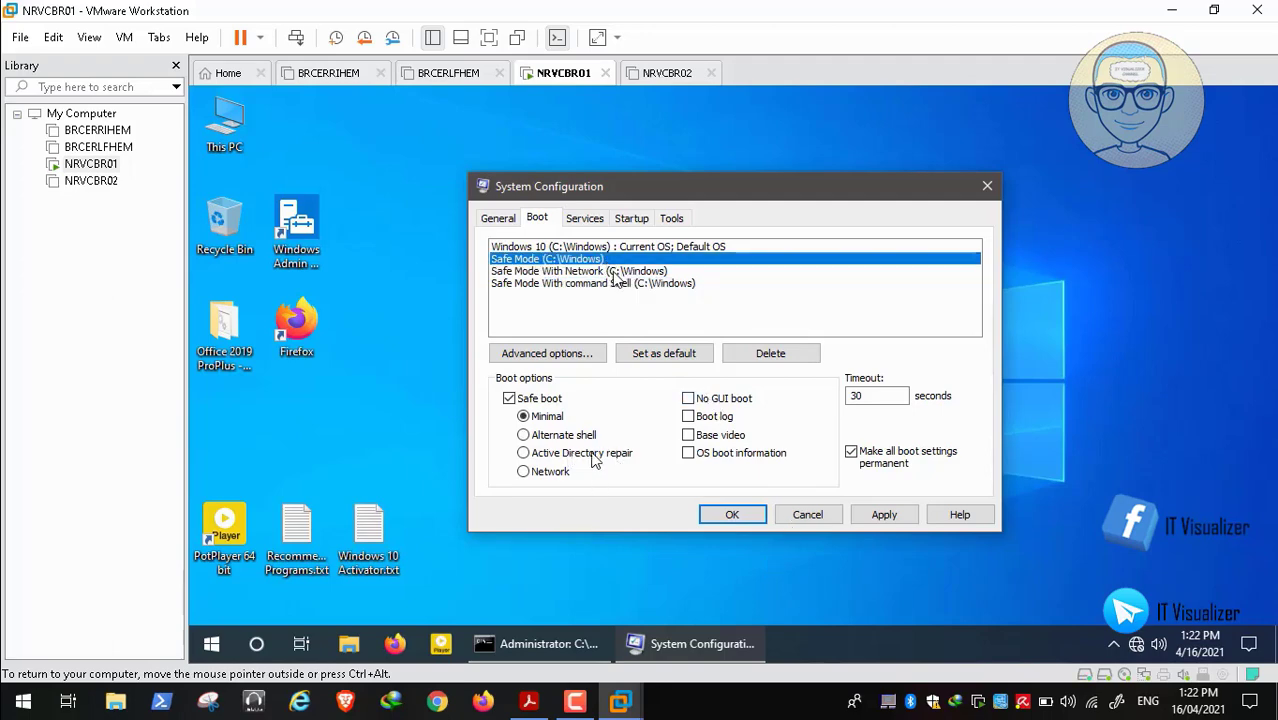
{"action": "left_click", "coordinate": [612, 272]}
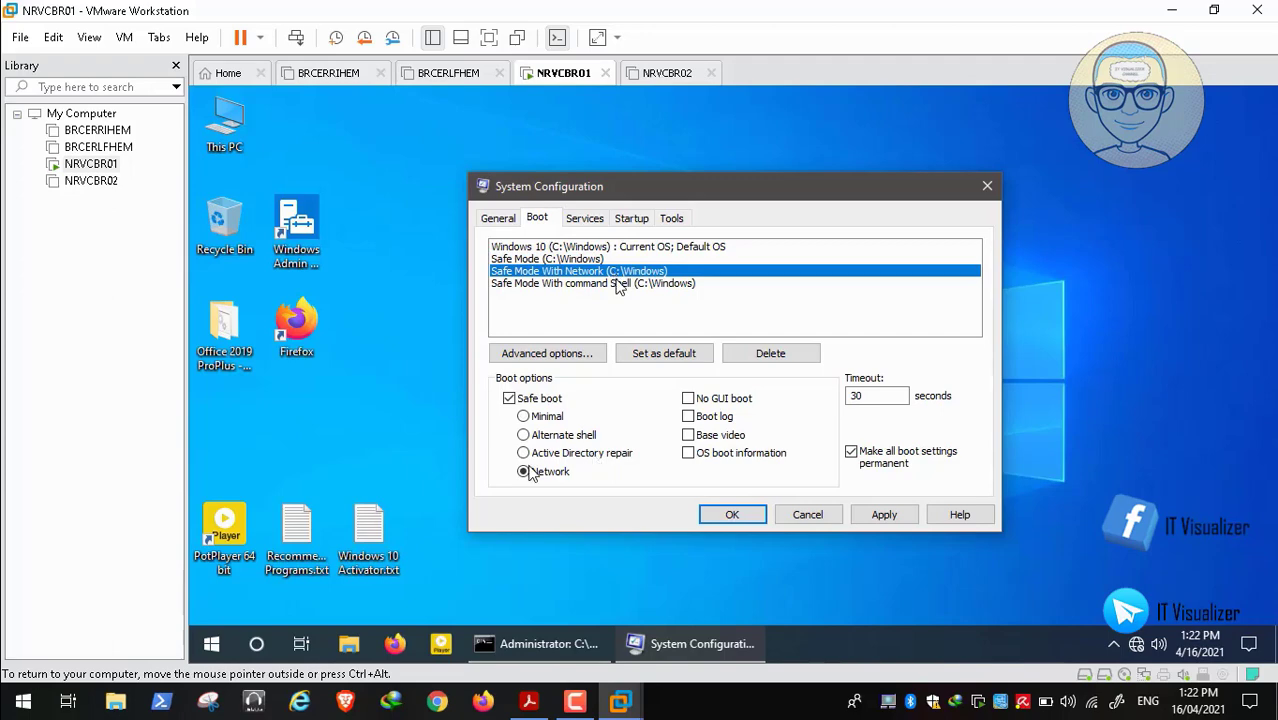
{"action": "left_click", "coordinate": [617, 284]}
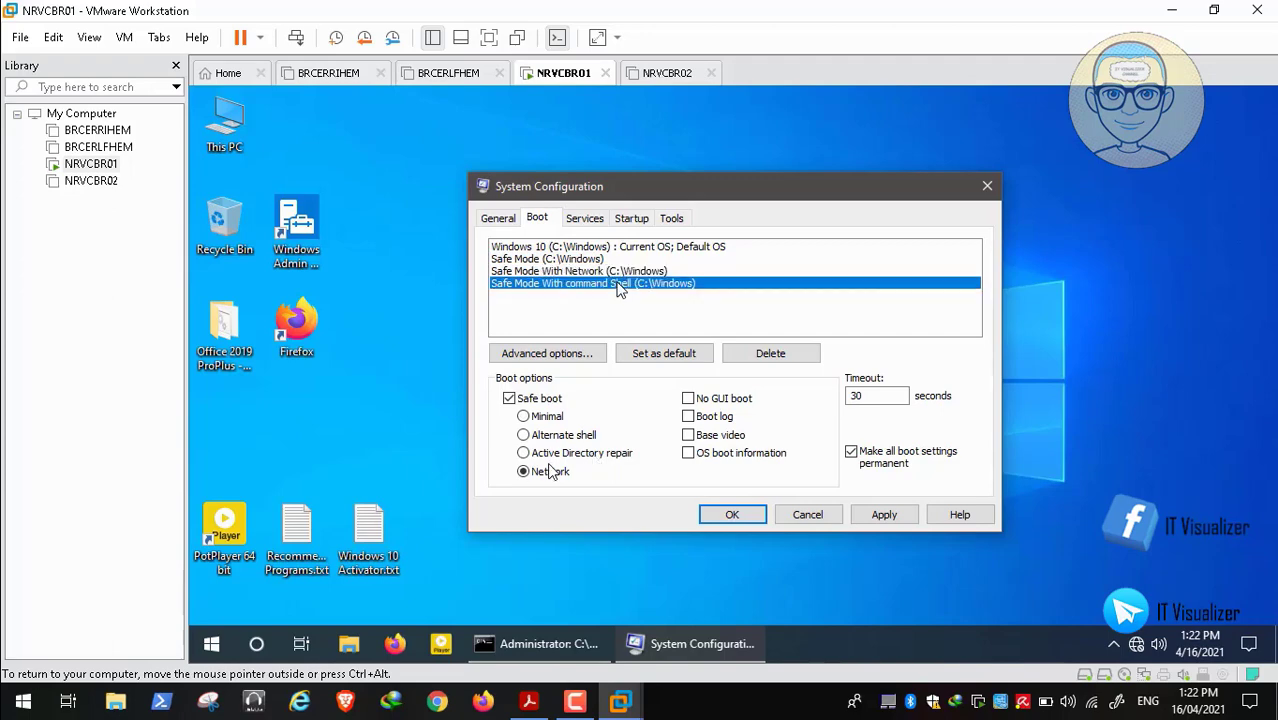
Make all boot settings permanent, apply and confirm with Yes, then close with OK
{"action": "left_click", "coordinate": [885, 516]}
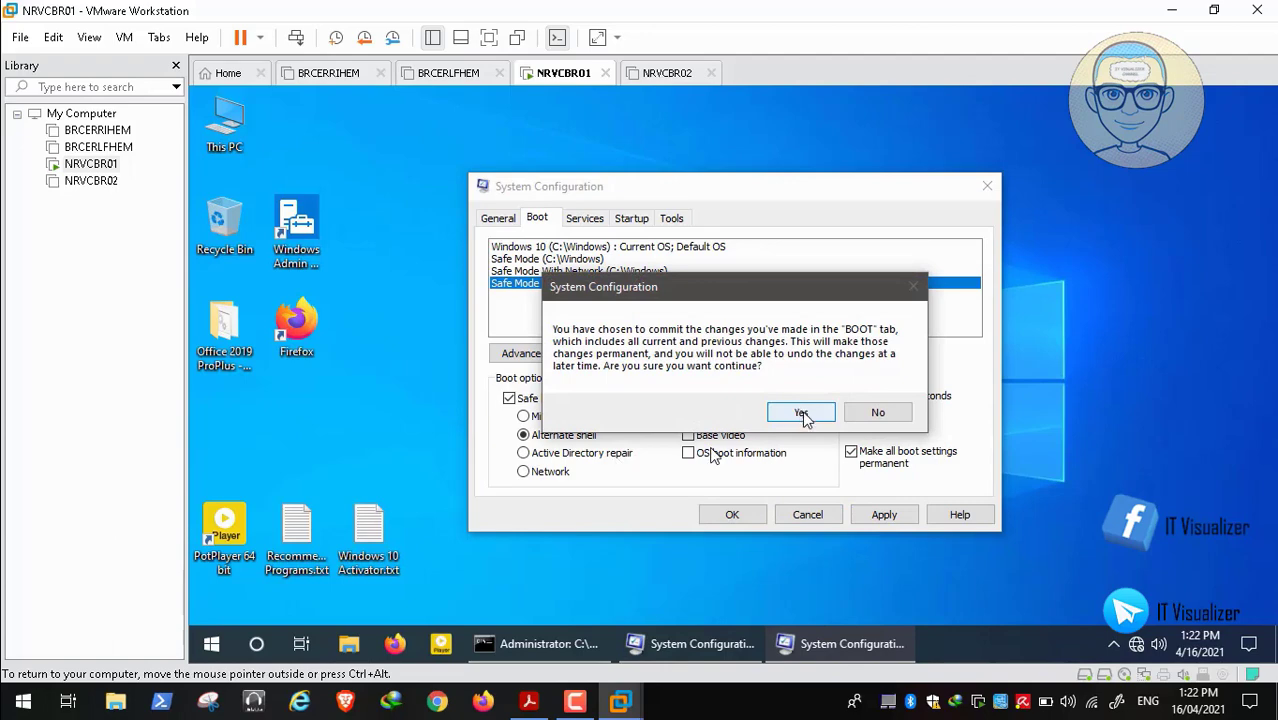
{"action": "left_click", "coordinate": [801, 412]}
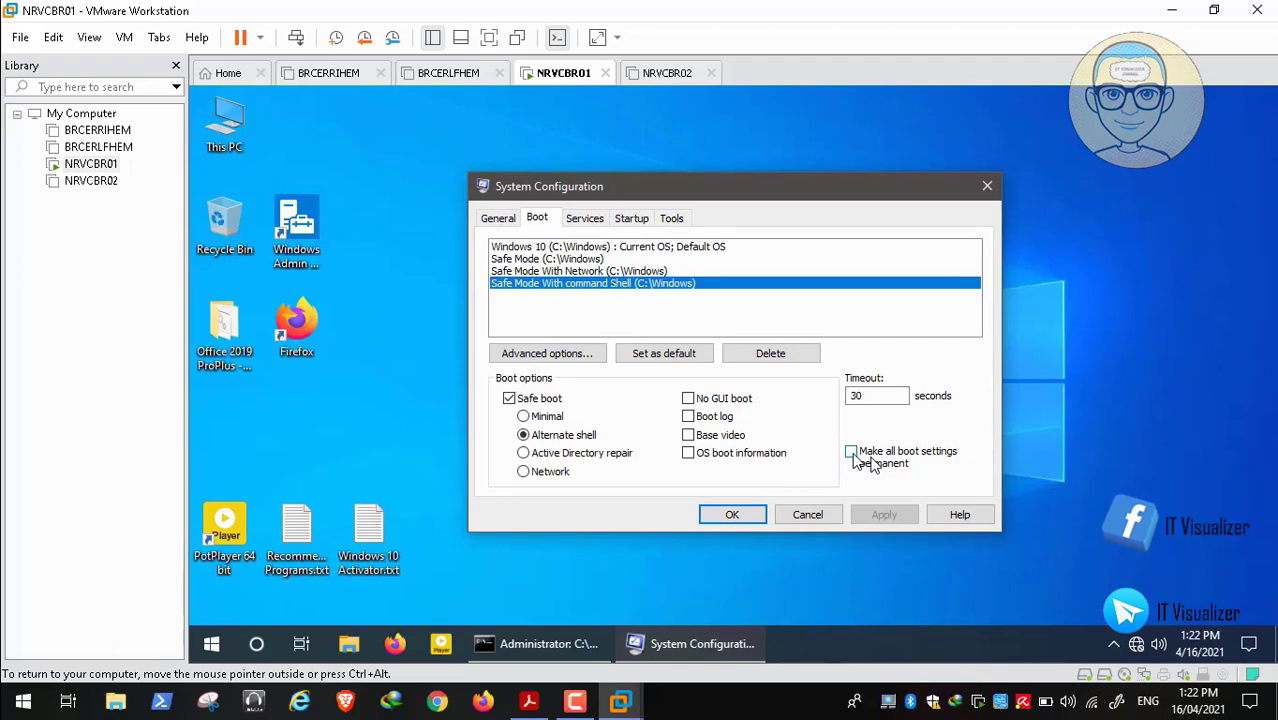
{"action": "left_click", "coordinate": [851, 452]}
{"action": "left_click", "coordinate": [884, 515]}
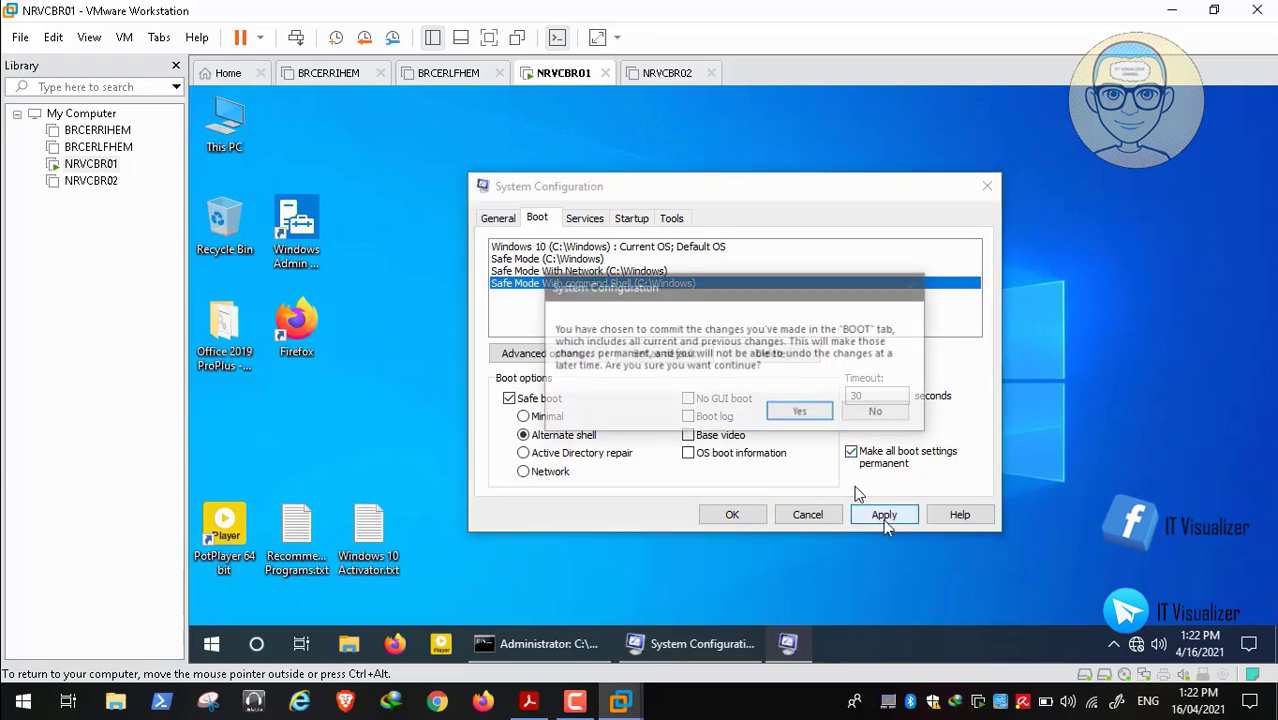
{"action": "left_click", "coordinate": [799, 413]}
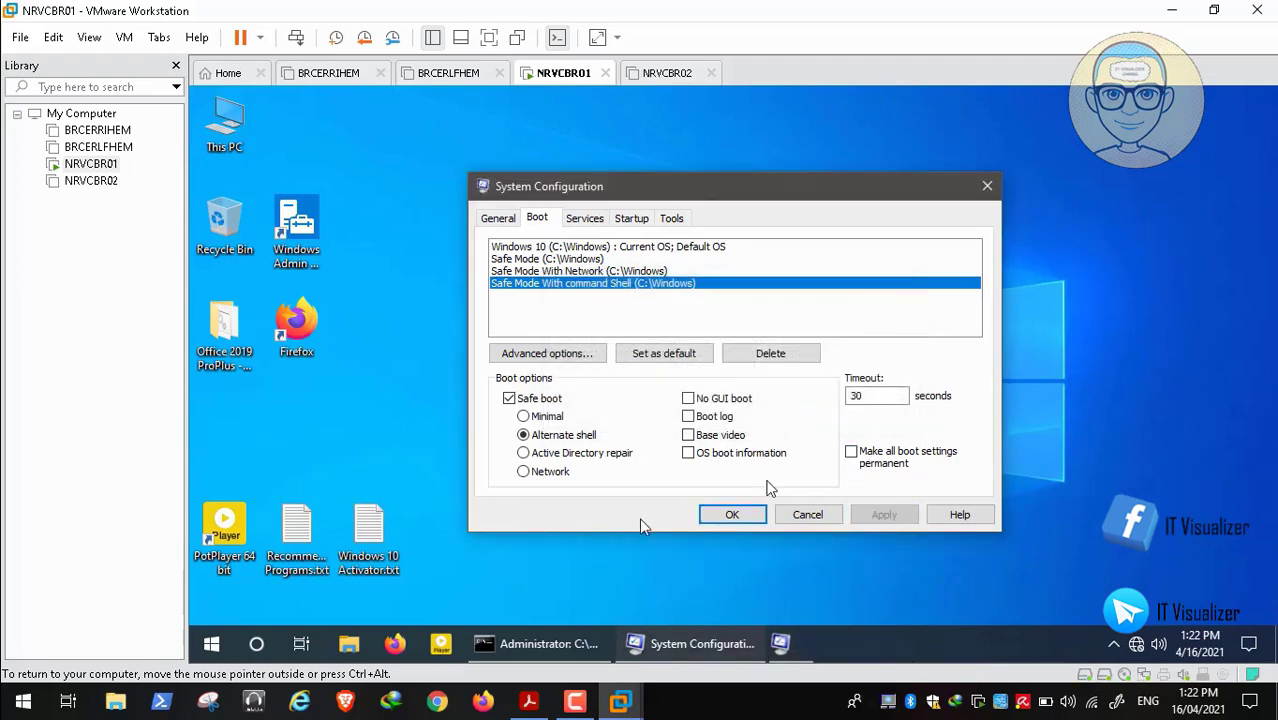
{"action": "left_click", "coordinate": [732, 514]}
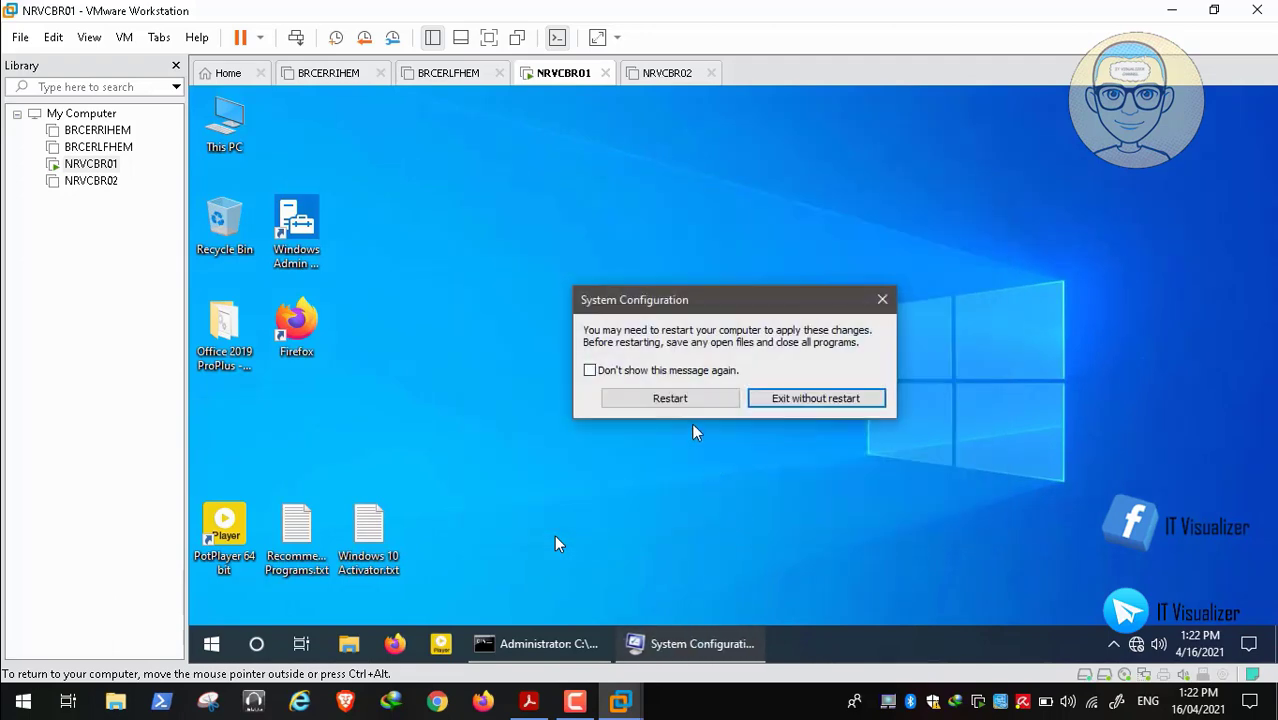
Restart the guest and wait for the 'Choose an operating system' boot menu
{"action": "left_click", "coordinate": [681, 398]}
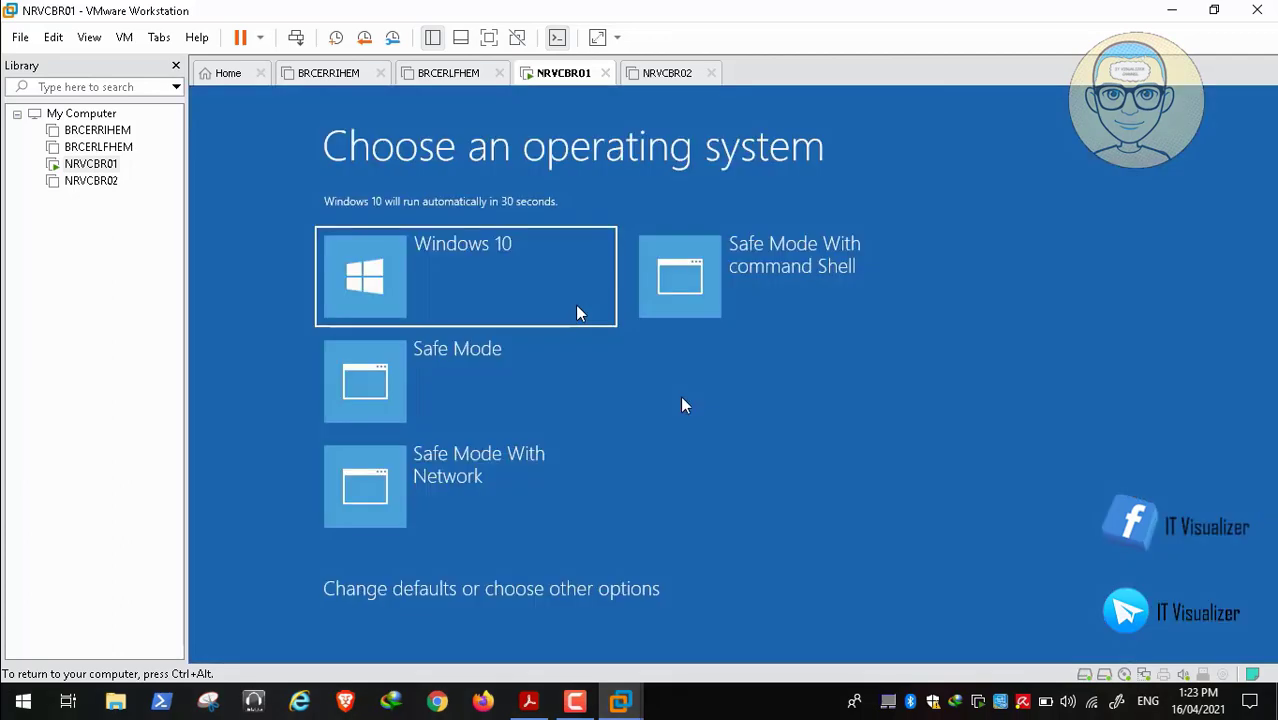
{"action": "mouse_move", "coordinate": [59, 691]}
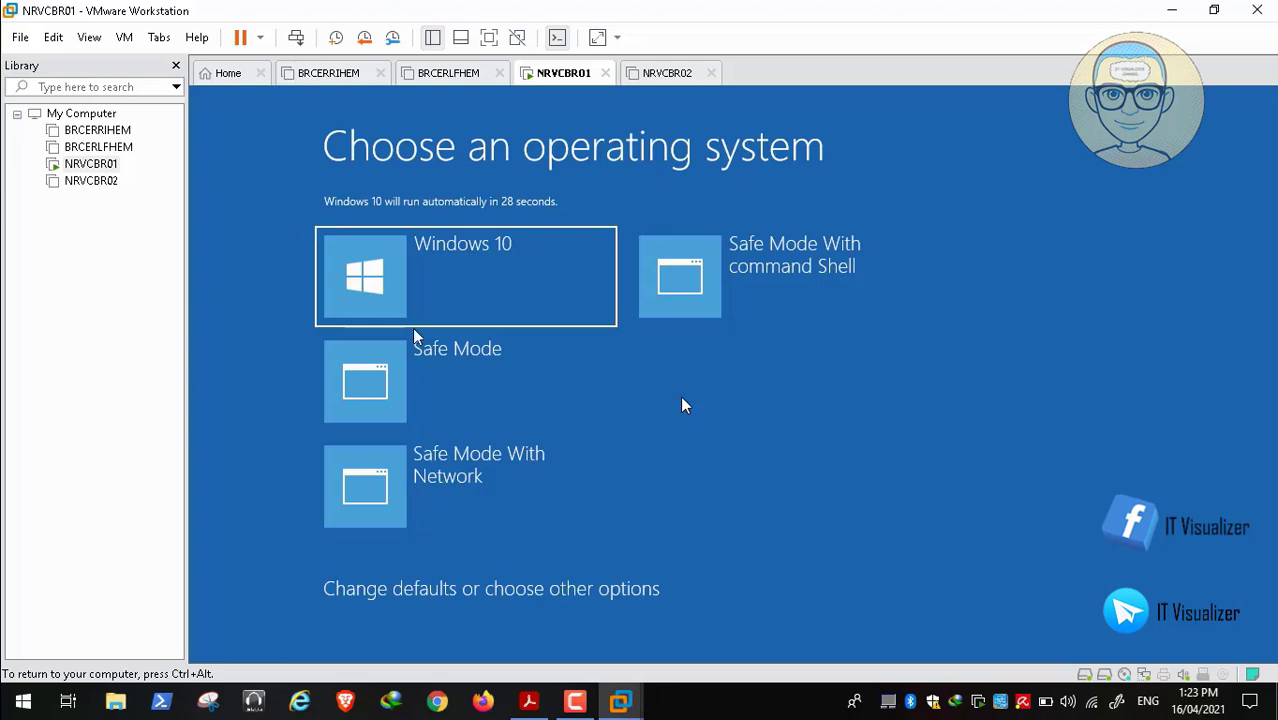
Let the boot menu countdown expire so Windows boots to the lock screen
{"action": "left_click", "coordinate": [12, 681]}
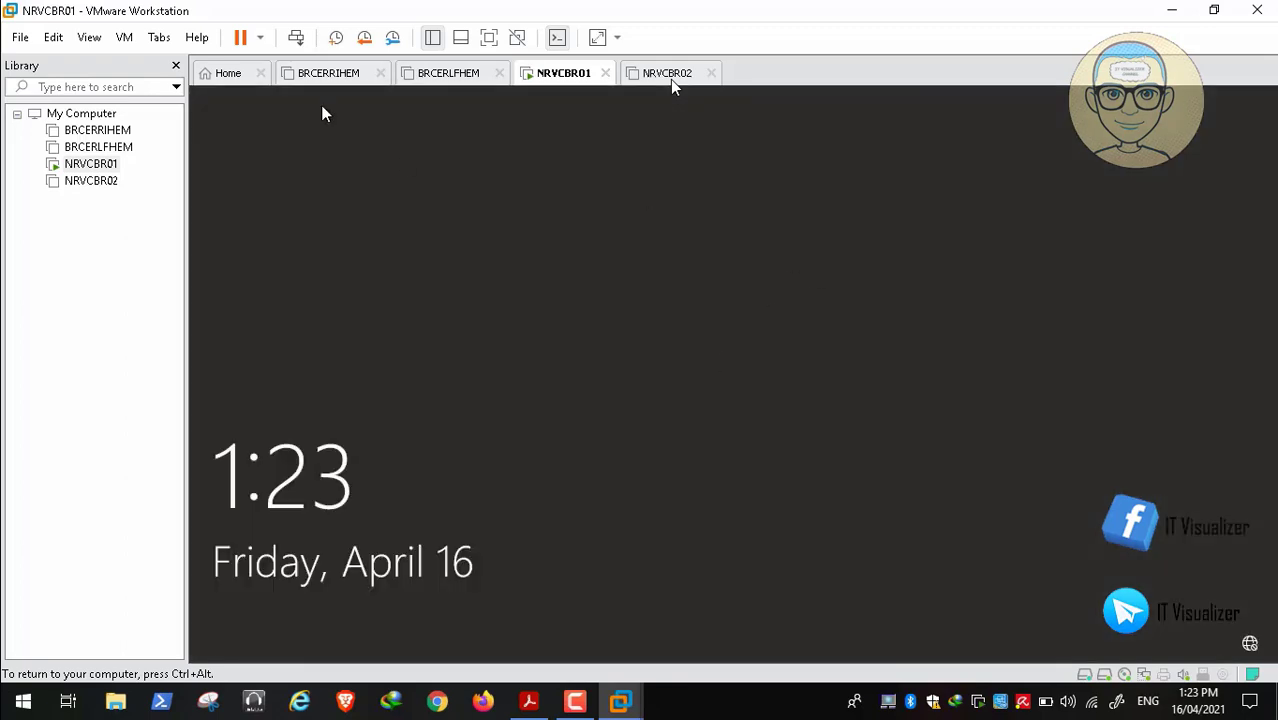
Shut down the NRVCBR01 guest with Shut Down Guest and confirm the shutdown
{"action": "left_click", "coordinate": [259, 40]}
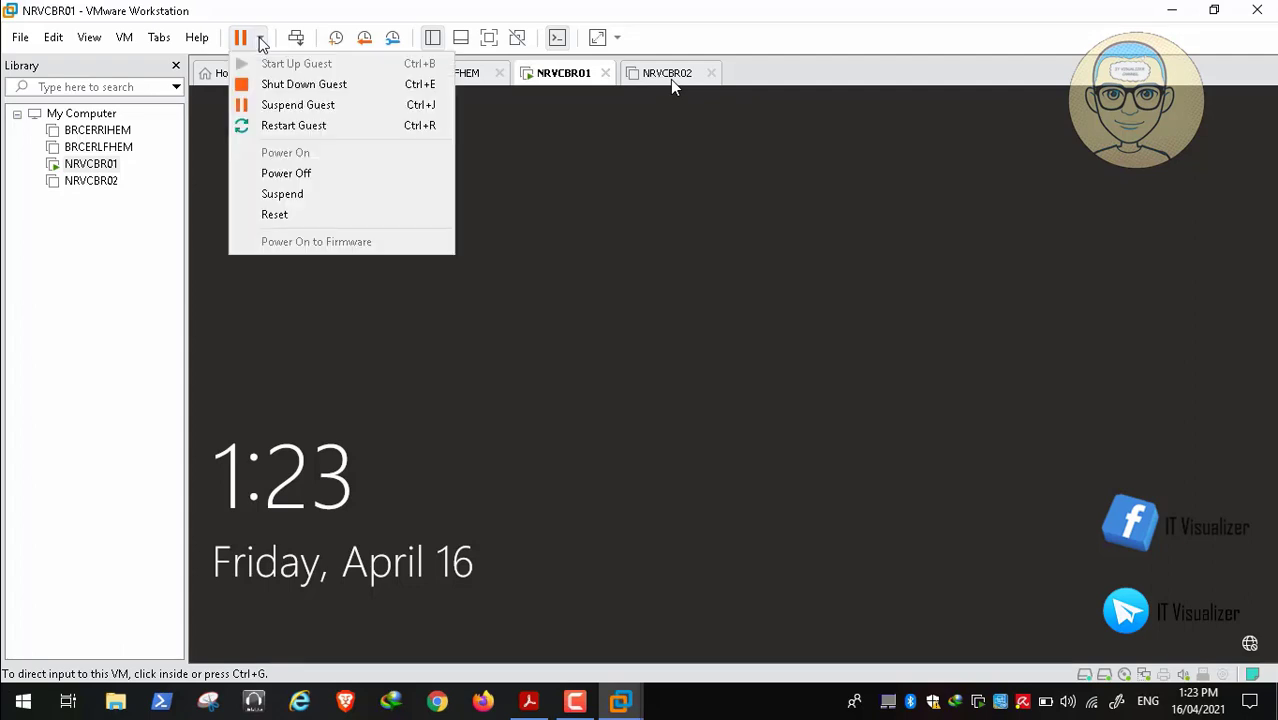
{"action": "left_click", "coordinate": [291, 86]}
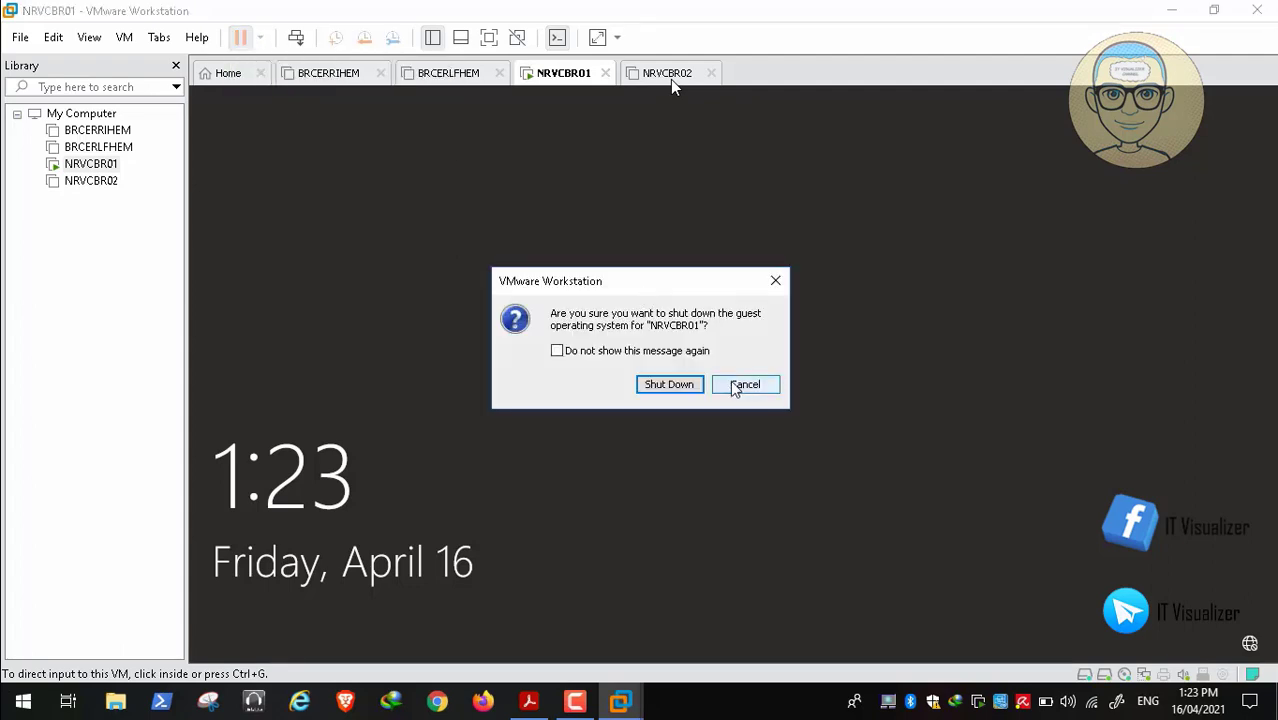
{"action": "left_click", "coordinate": [670, 381]}
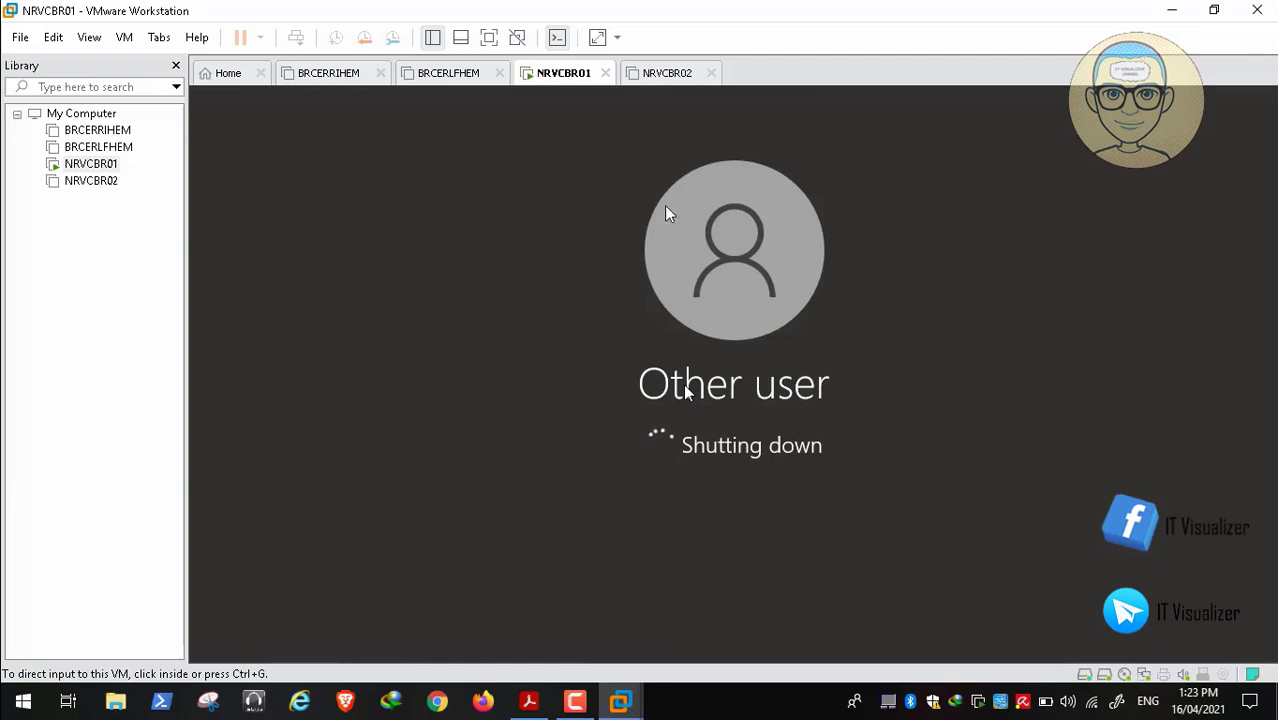
{"action": "mouse_move", "coordinate": [202, 662]}
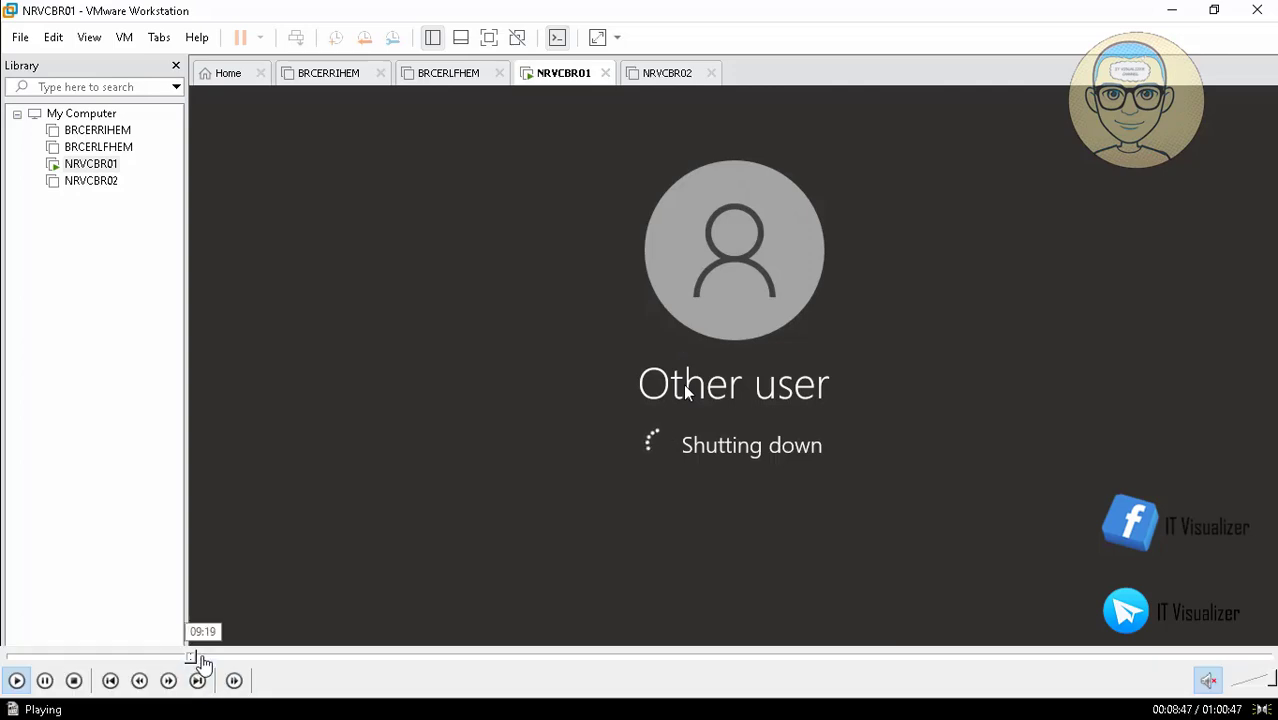
{"action": "left_click", "coordinate": [202, 659]}
Set NRVCBR01's virtual machine memory to 1 GB and save the settings
{"action": "left_click", "coordinate": [198, 659]}
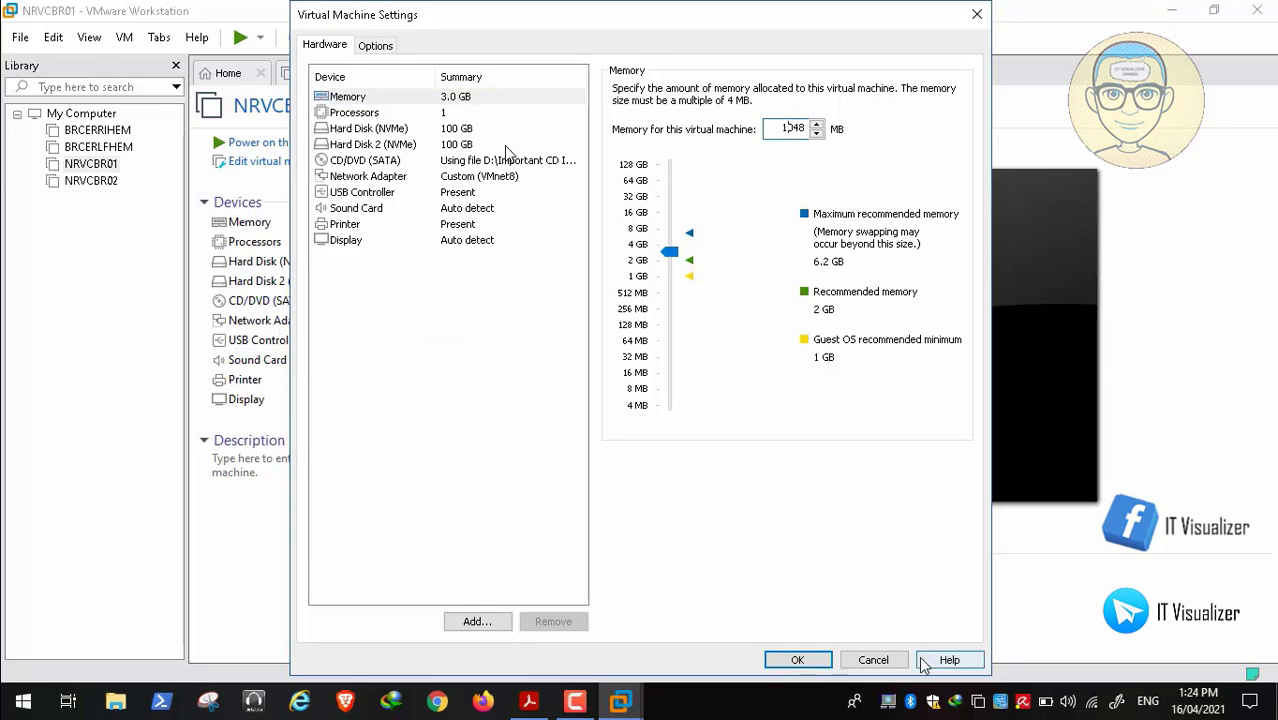
{"action": "left_click", "coordinate": [798, 662]}
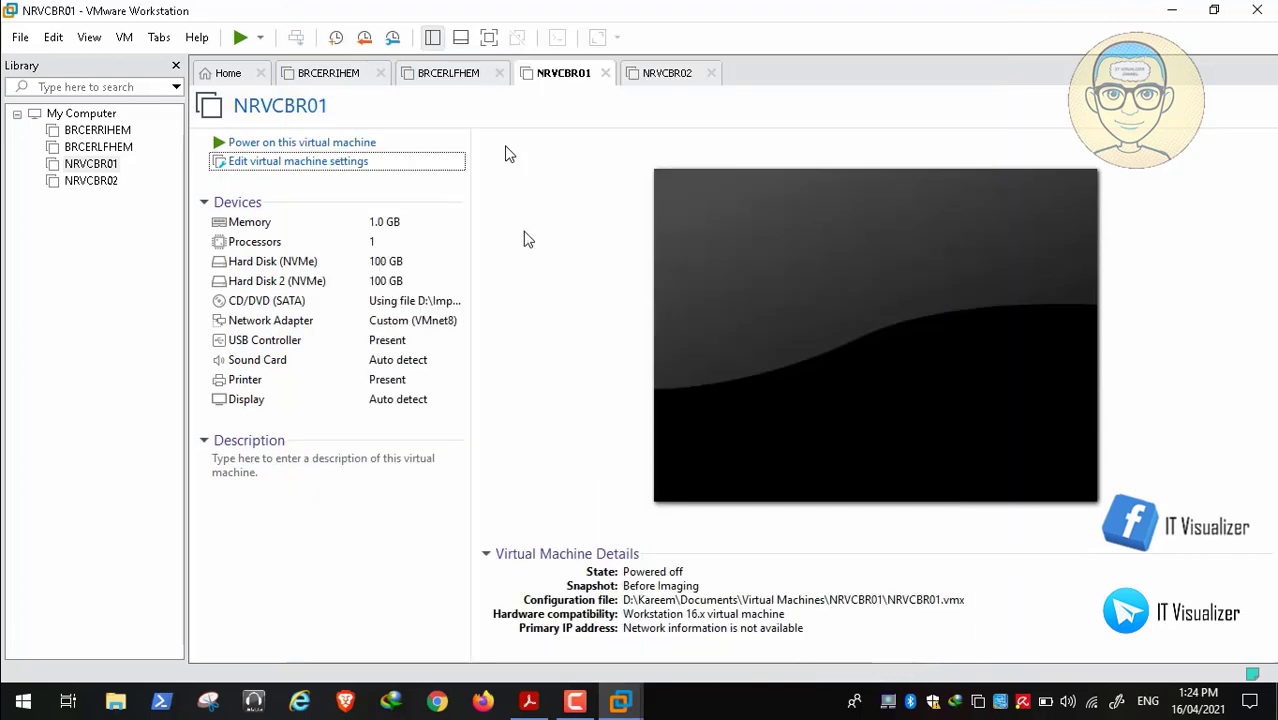
{"action": "left_click", "coordinate": [675, 73]}
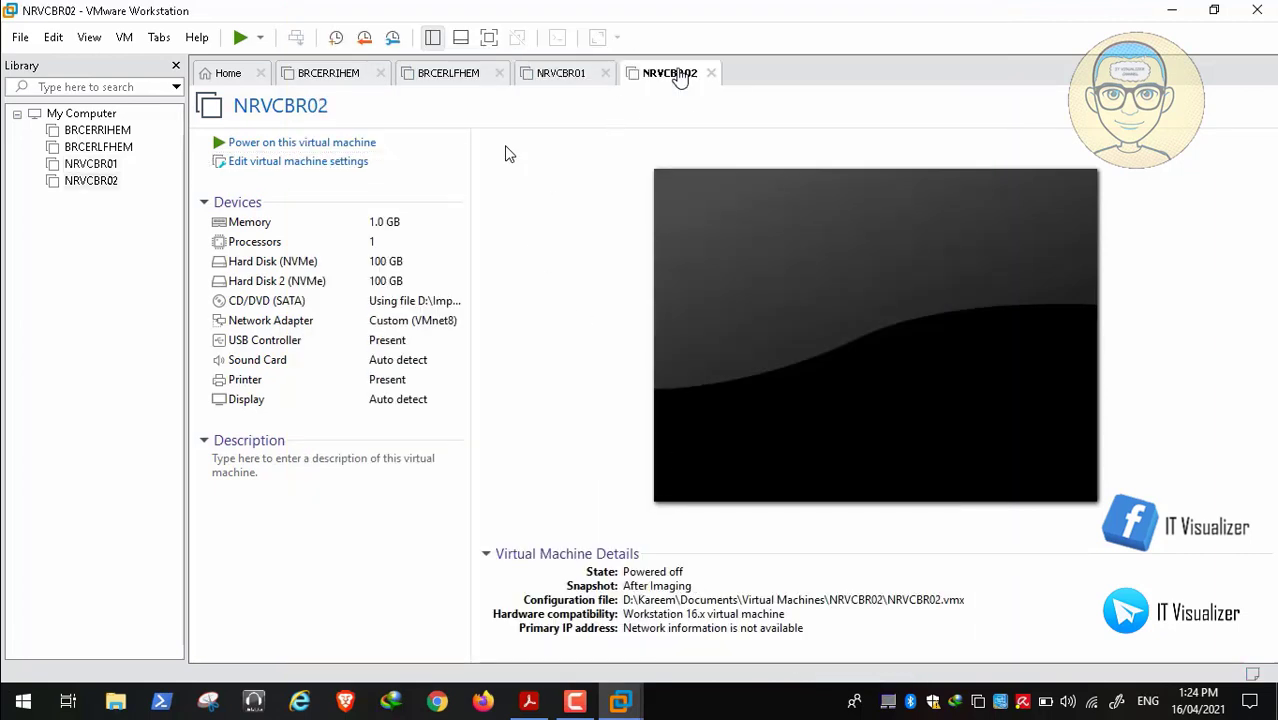
Raise NRVCBR02's memory to 3048 MB (3 GB) and power it on
{"action": "left_click", "coordinate": [334, 163]}
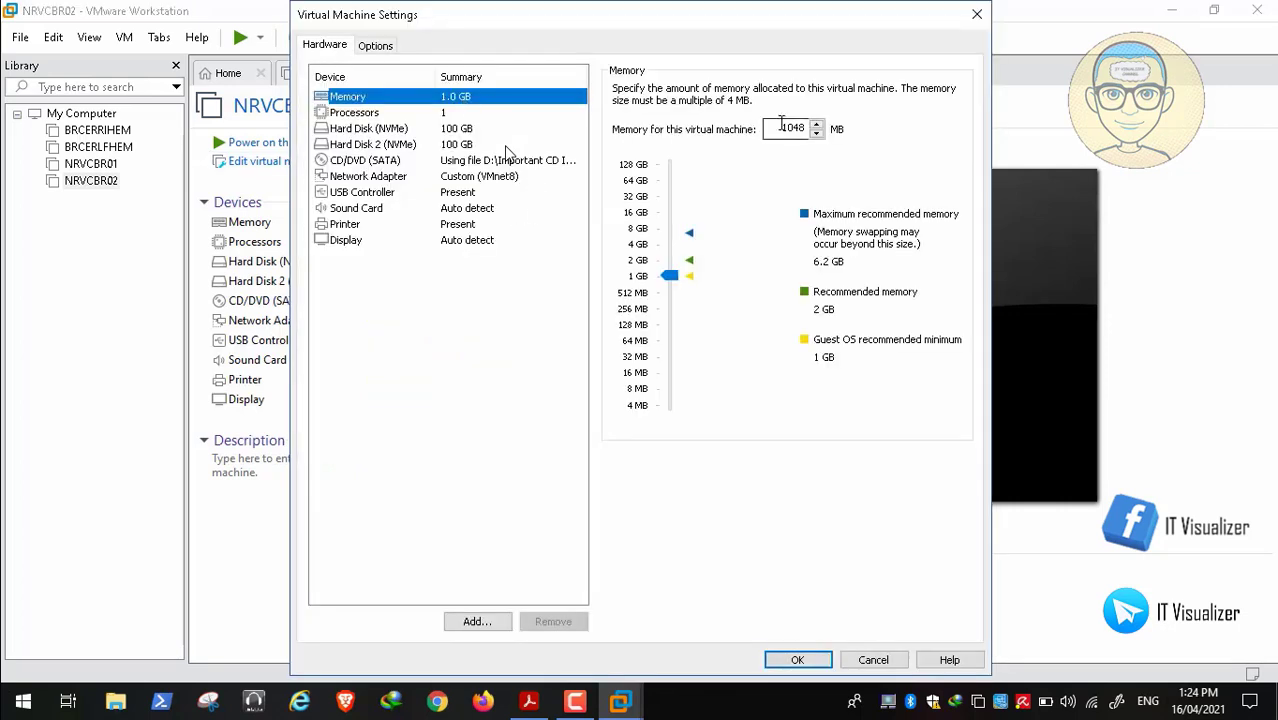
{"action": "left_click", "coordinate": [791, 127]}
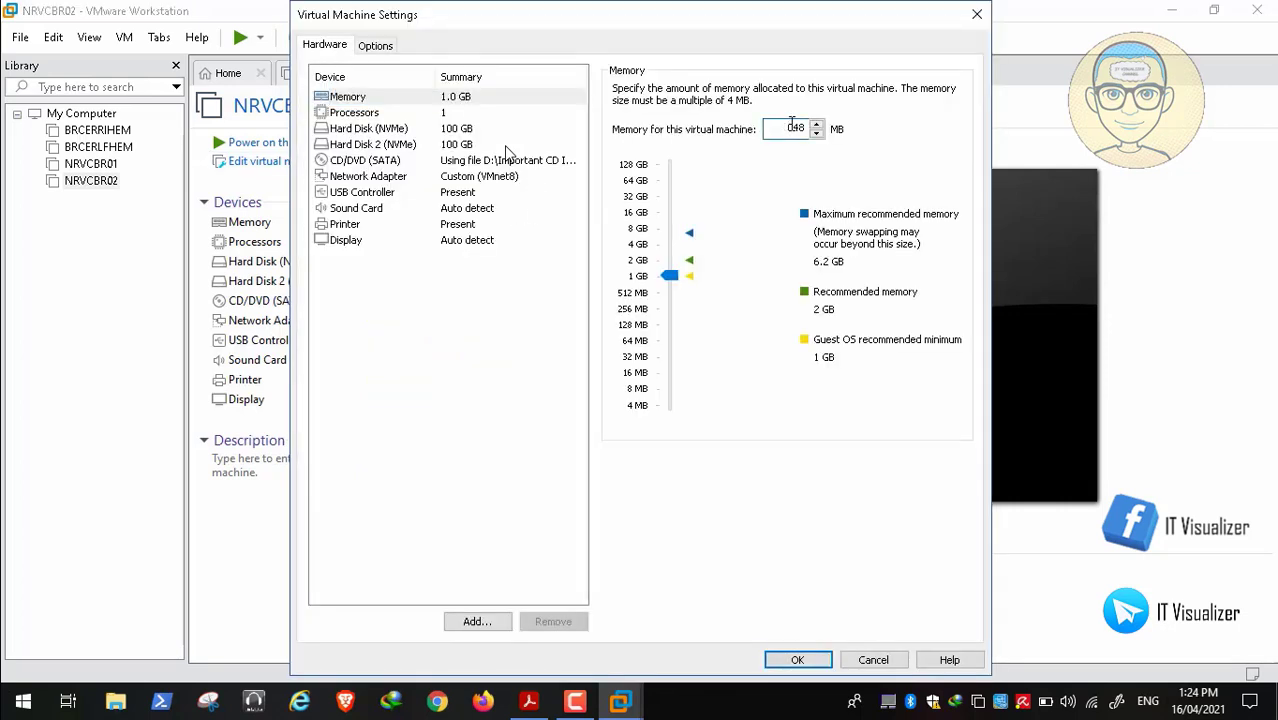
{"action": "type", "text": "3048"}
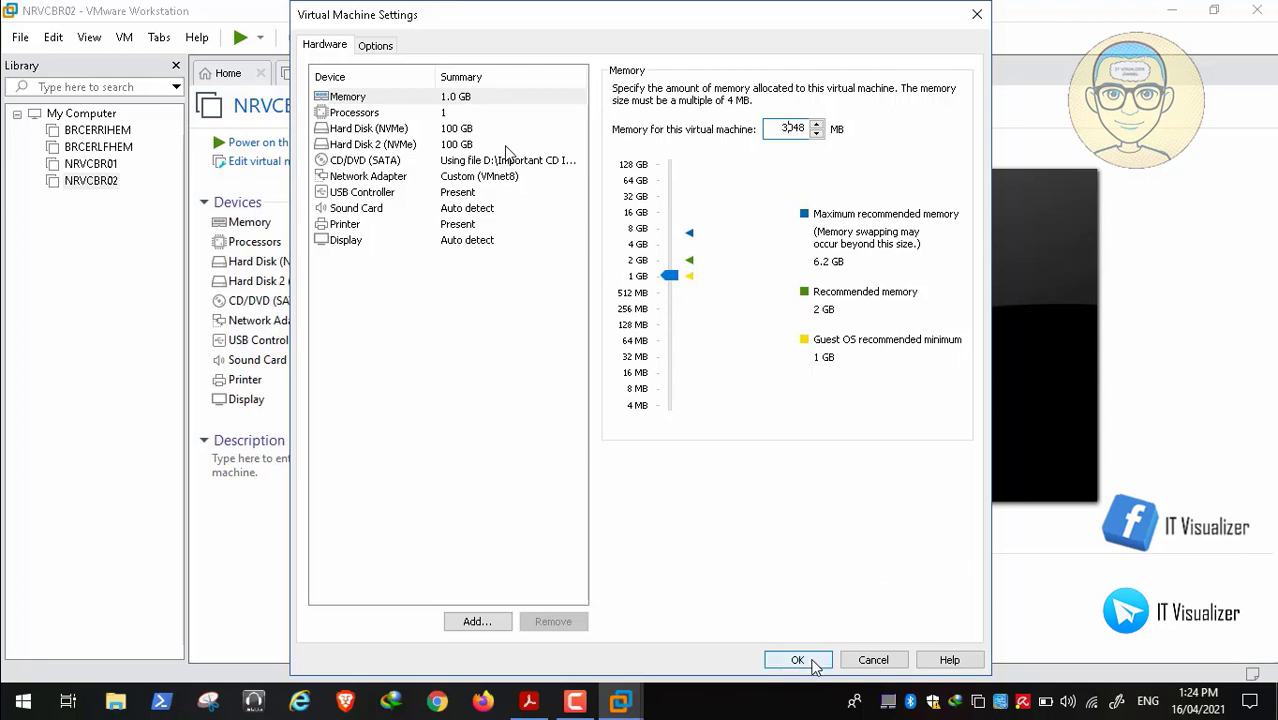
{"action": "left_click", "coordinate": [812, 664]}
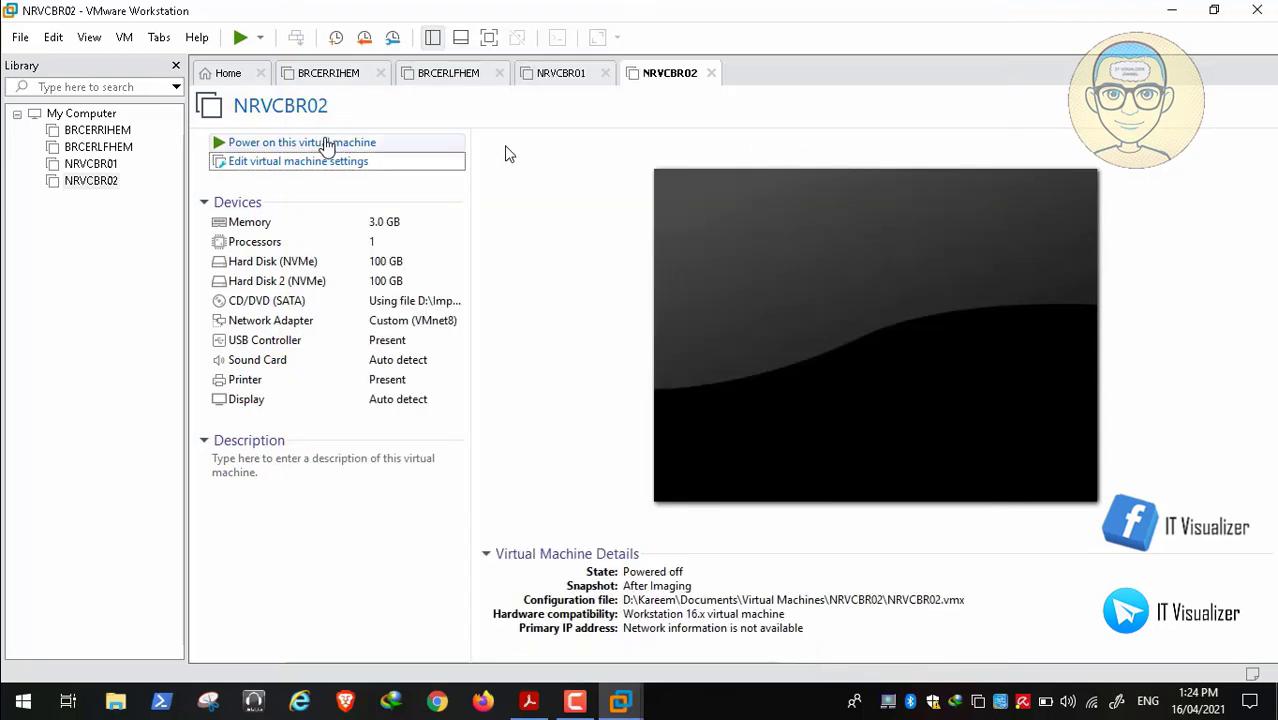
{"action": "left_click", "coordinate": [324, 145]}
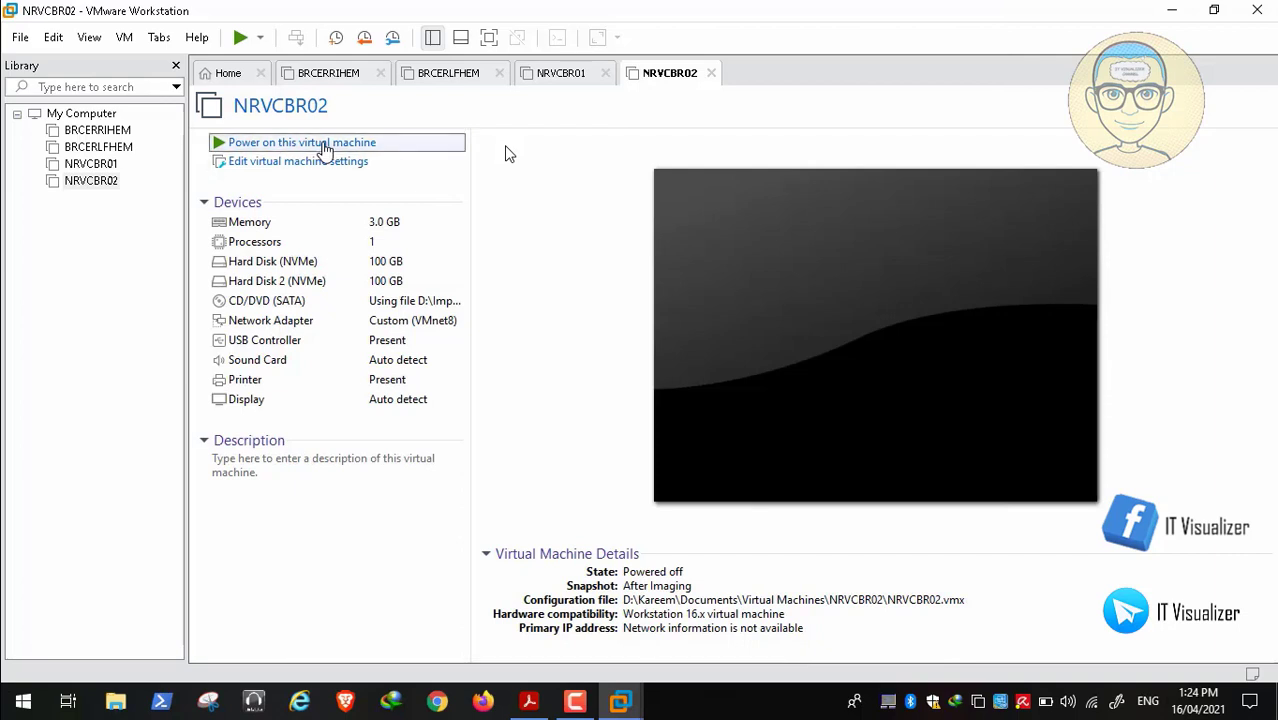
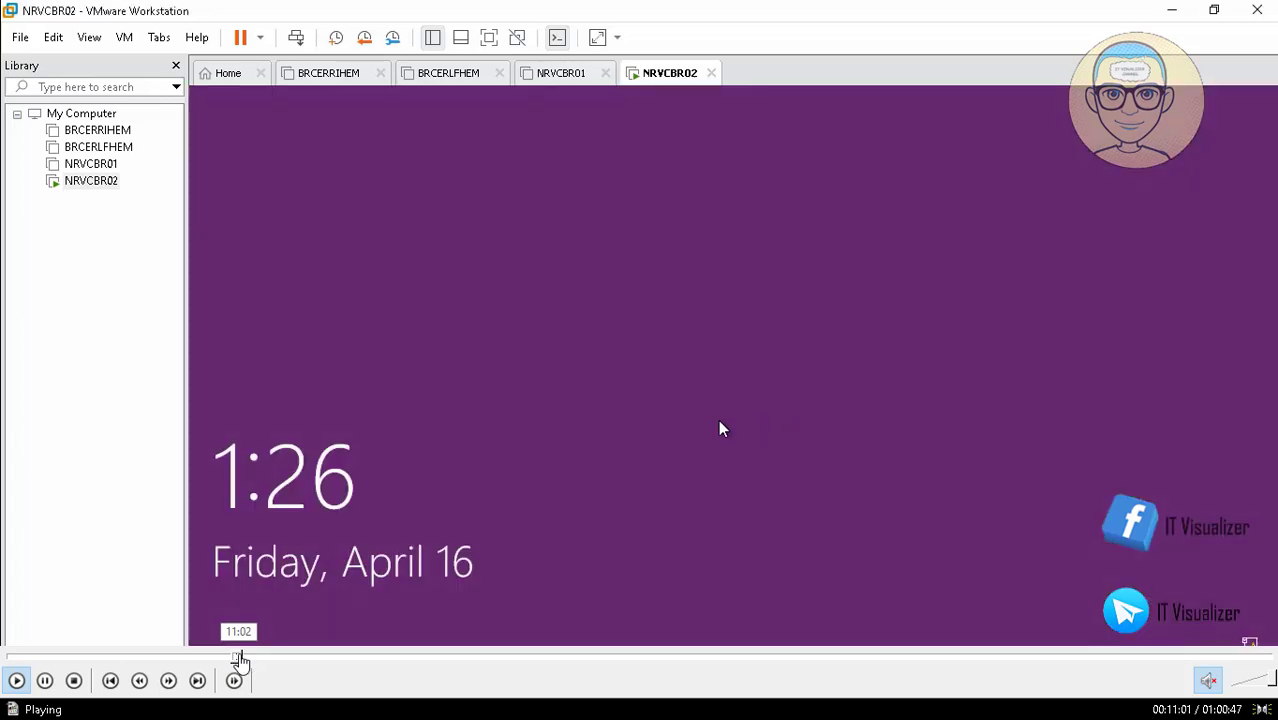
Skip the video past NRVCBR02's lock screen and 'Other user' Welcome screen to the desktop
{"action": "left_click", "coordinate": [243, 657]}
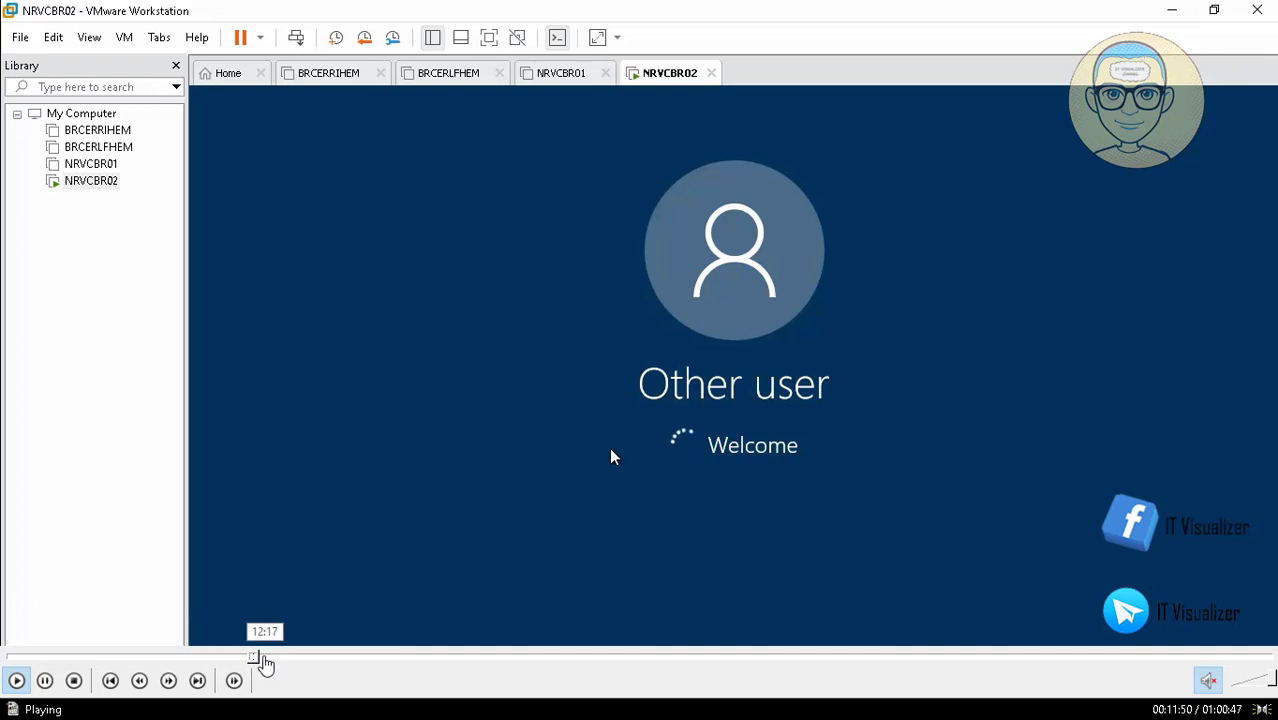
{"action": "left_click", "coordinate": [265, 657]}
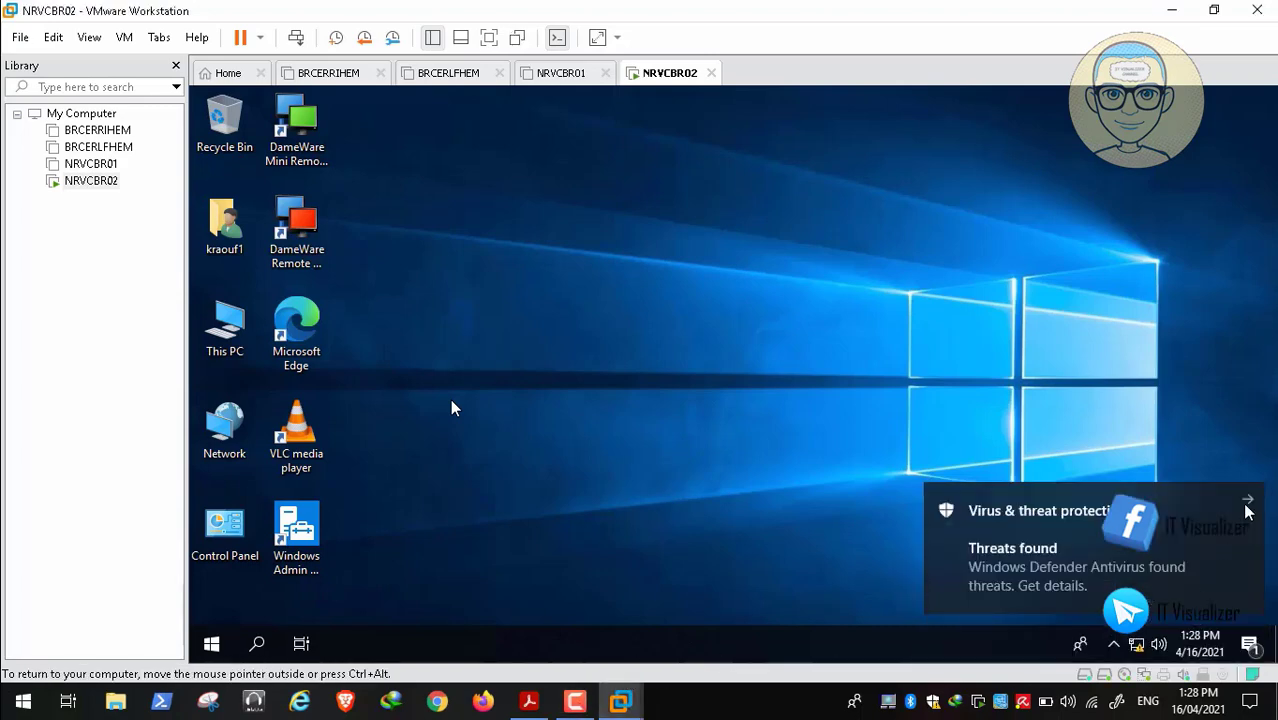
Open the Classic Start Menu settings from the Start button's right-click menu
{"action": "right_click", "coordinate": [212, 645]}
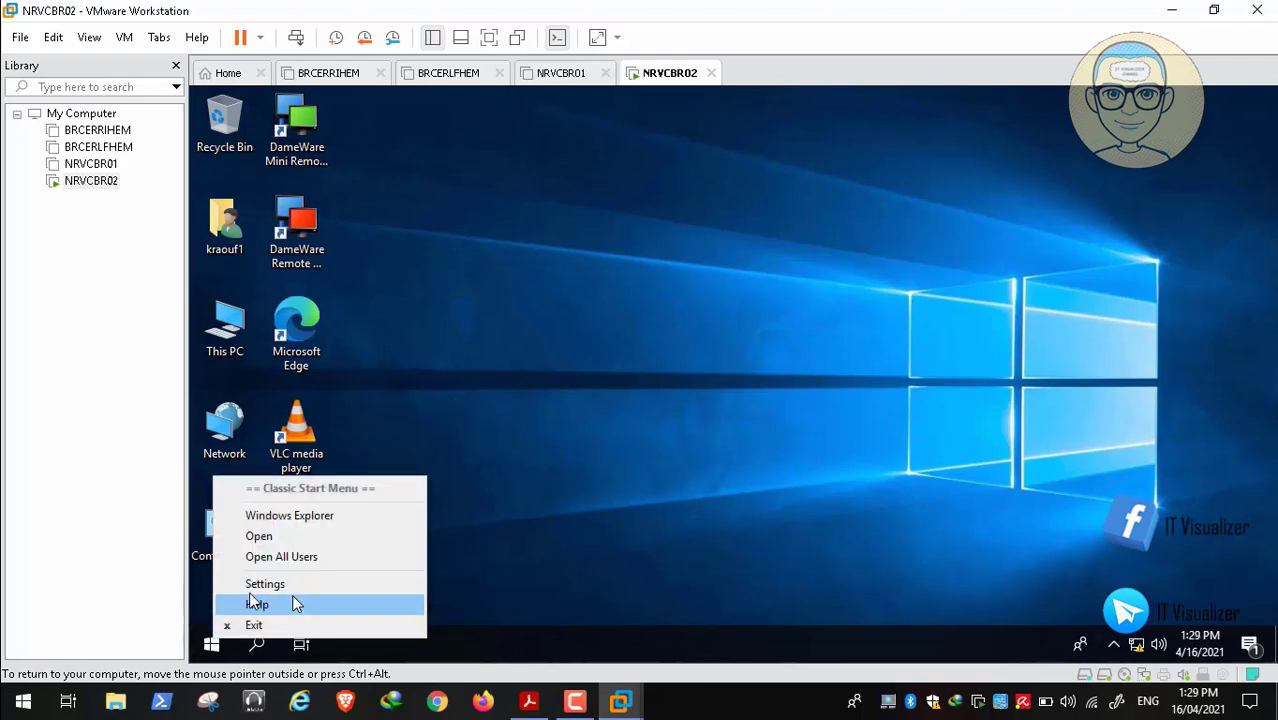
{"action": "left_click", "coordinate": [225, 625]}
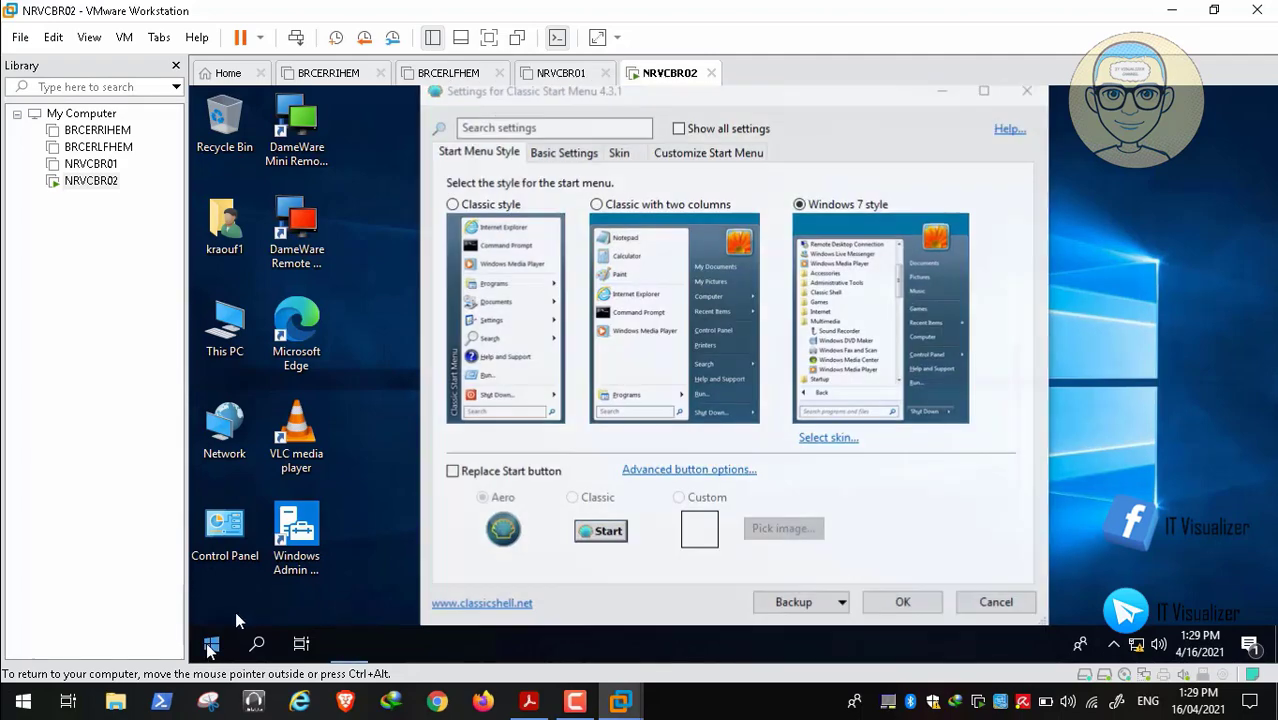
{"action": "right_click", "coordinate": [211, 645]}
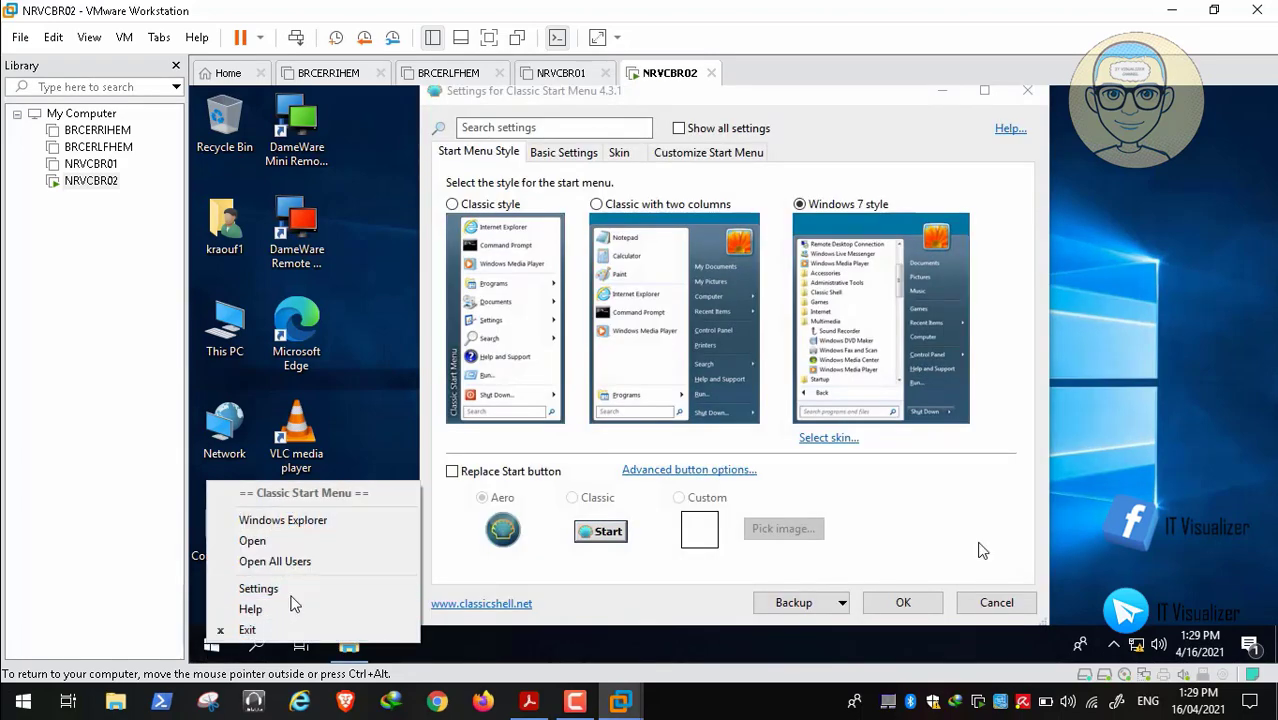
{"action": "left_click", "coordinate": [928, 603]}
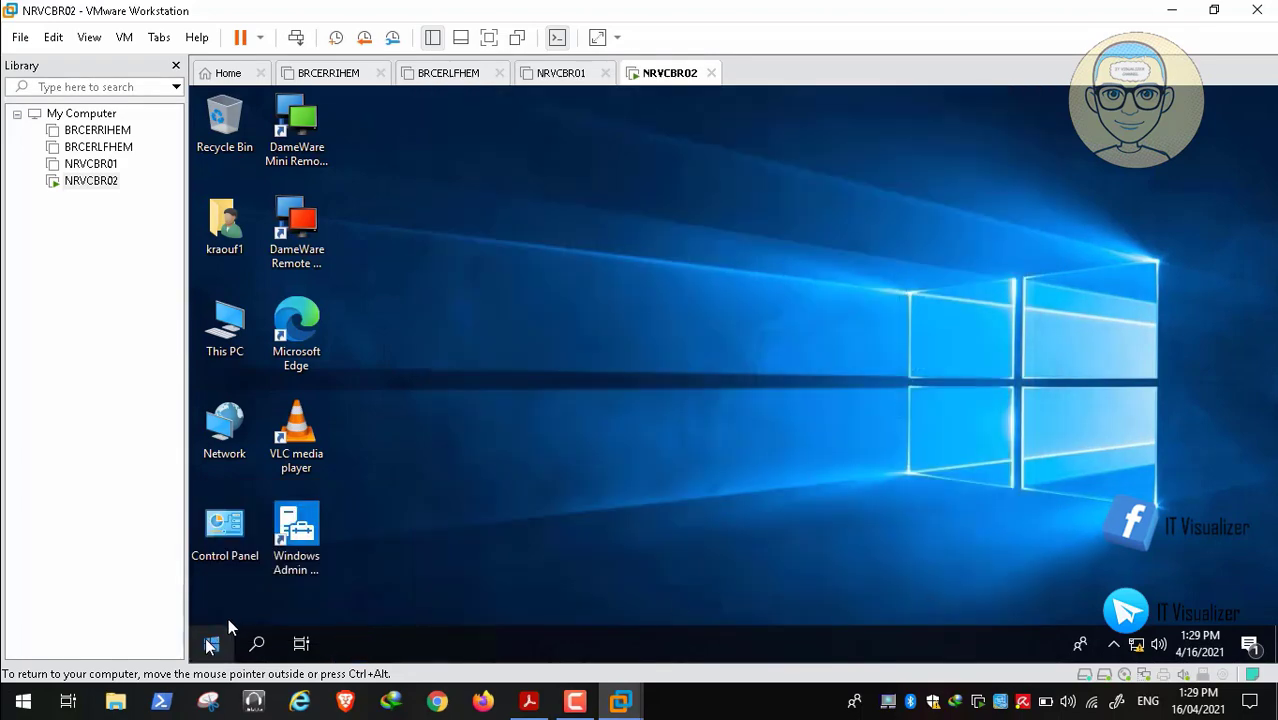
{"action": "right_click", "coordinate": [209, 640]}
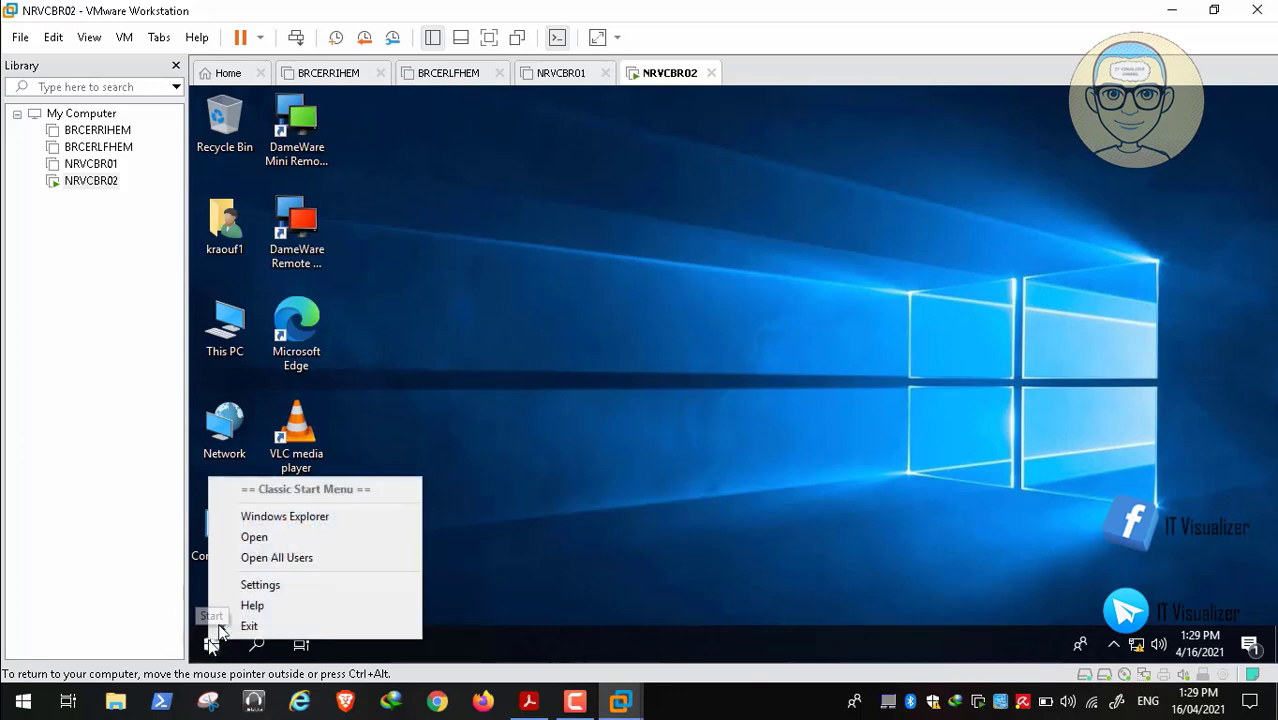
{"action": "left_click", "coordinate": [231, 558]}
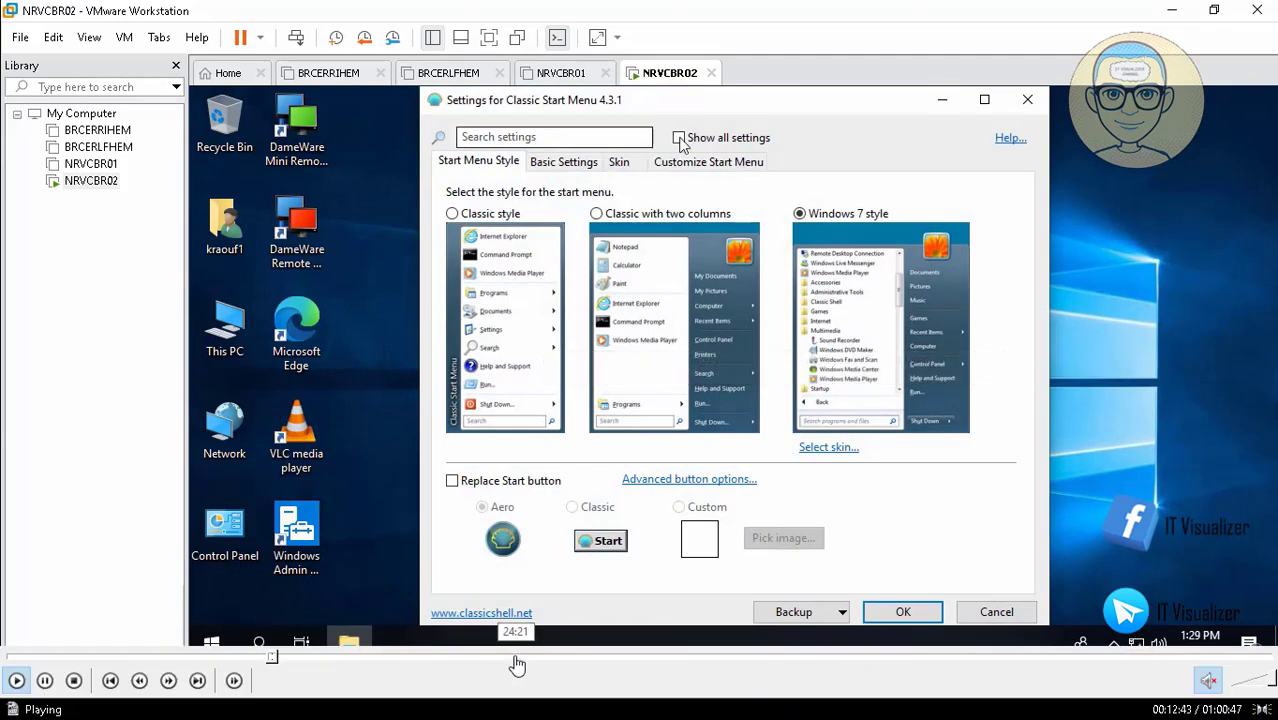
On the Controls page, enable 'Right click opens Win+X menu' and save with OK
{"action": "left_click", "coordinate": [285, 656]}
{"action": "left_click", "coordinate": [286, 657]}
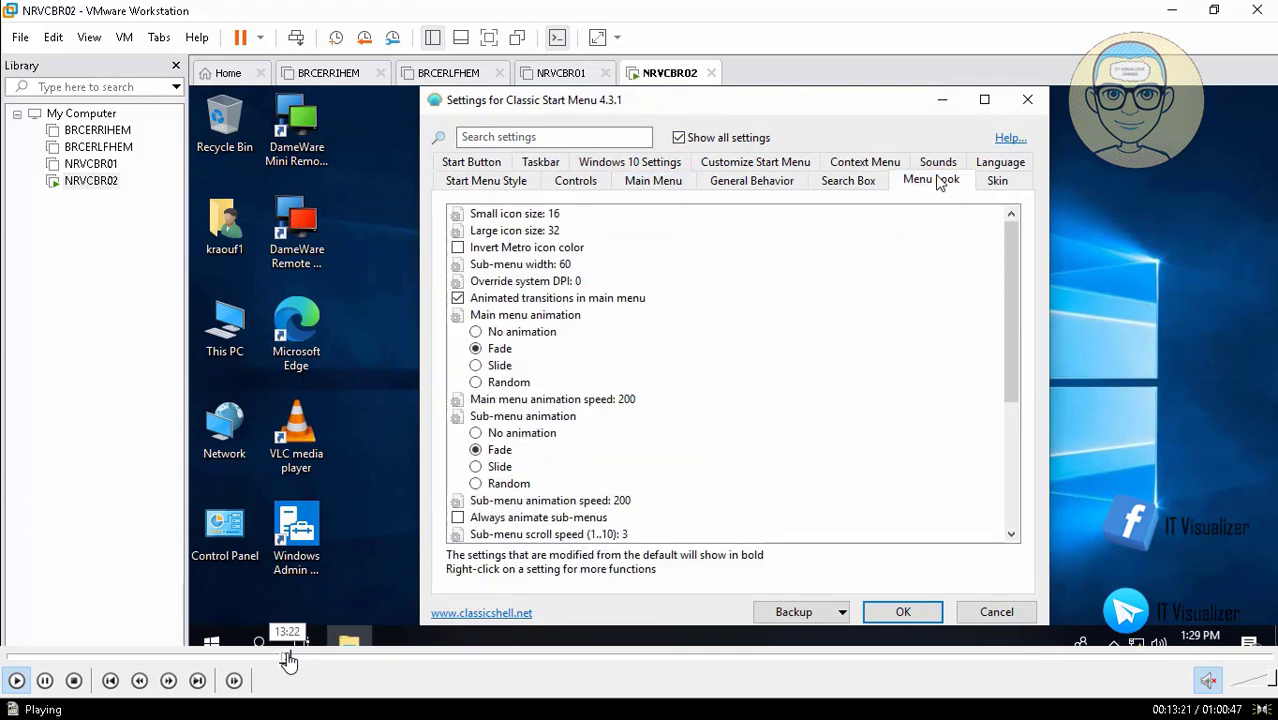
{"action": "left_click", "coordinate": [290, 658]}
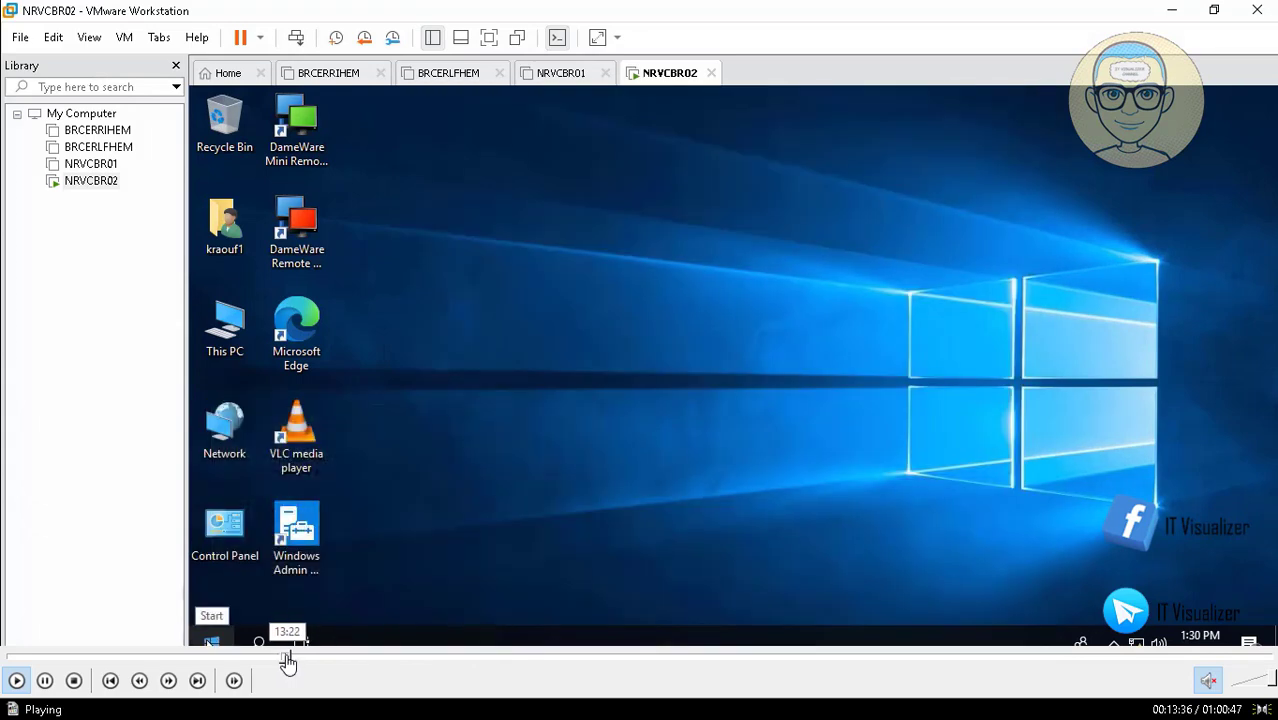
{"action": "left_click", "coordinate": [288, 658]}
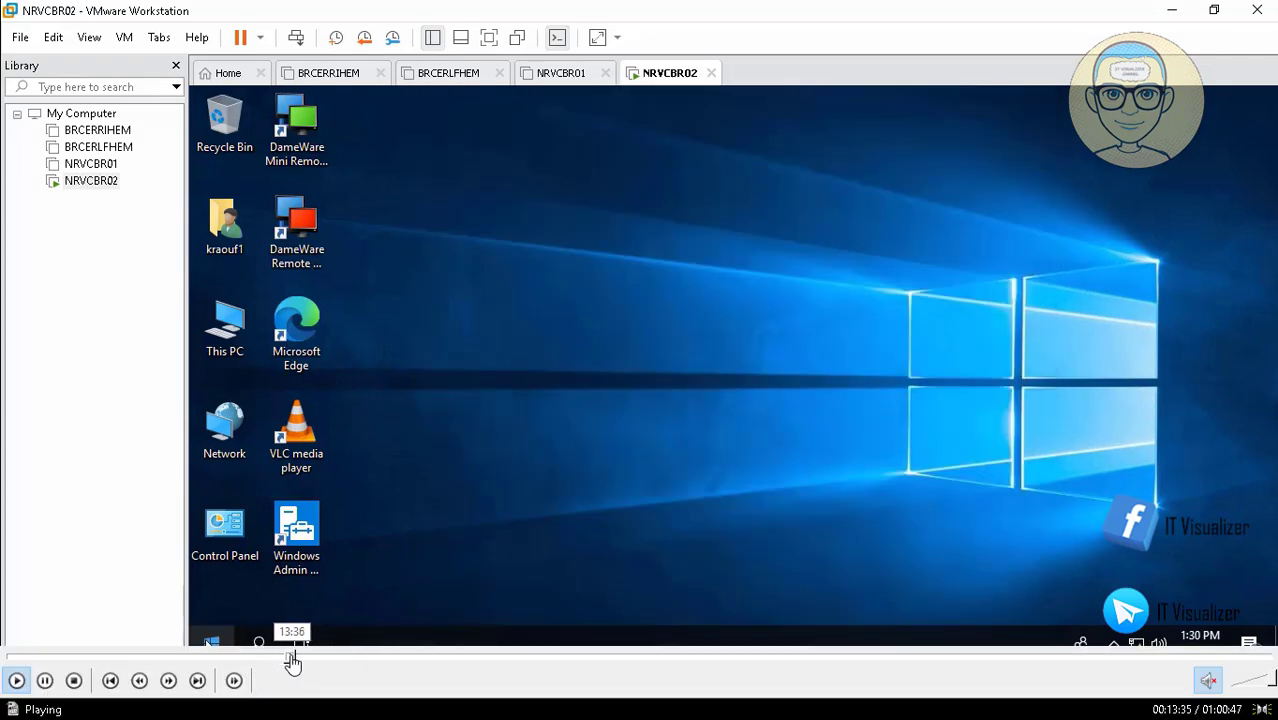
{"action": "left_click", "coordinate": [290, 662]}
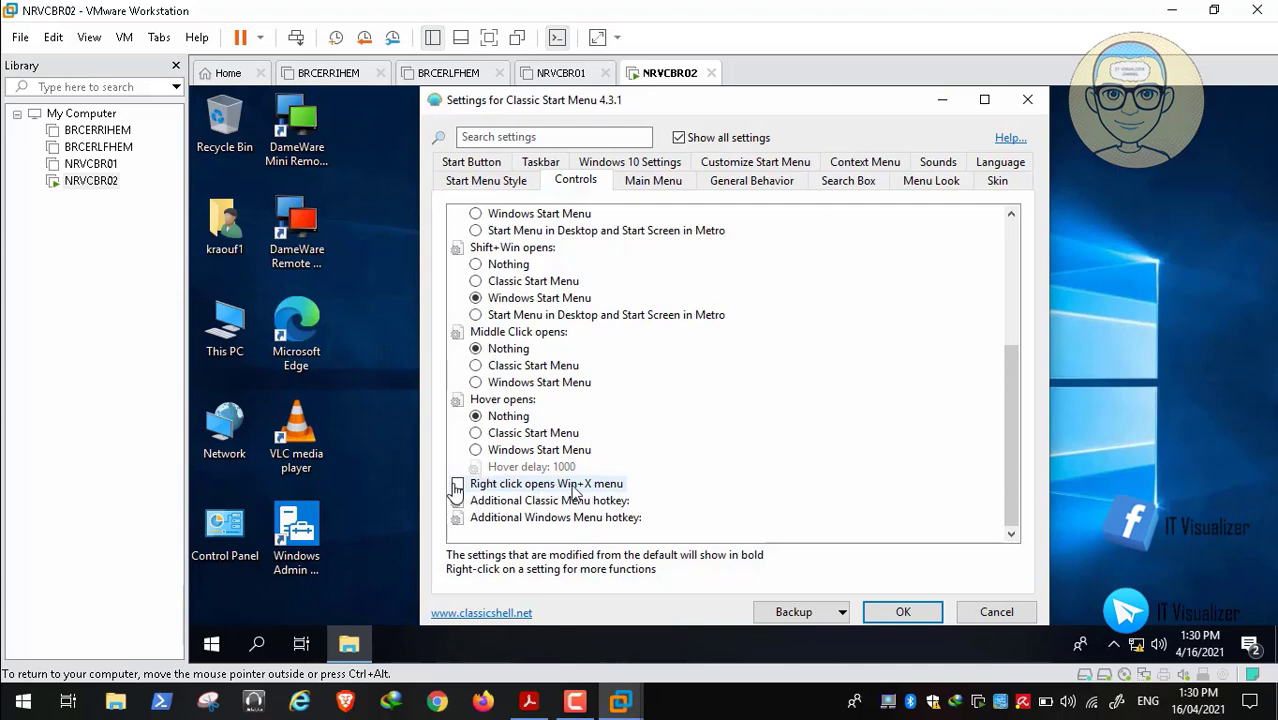
{"action": "left_click", "coordinate": [457, 485]}
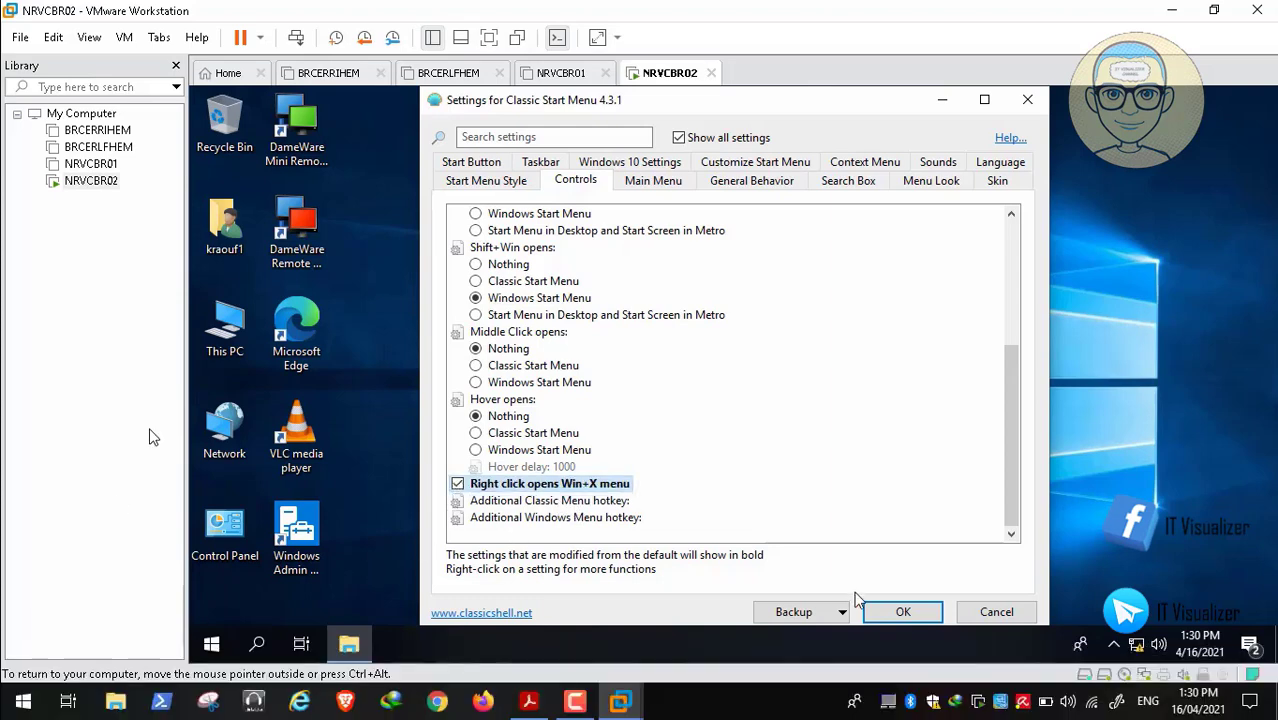
{"action": "left_click", "coordinate": [895, 613]}
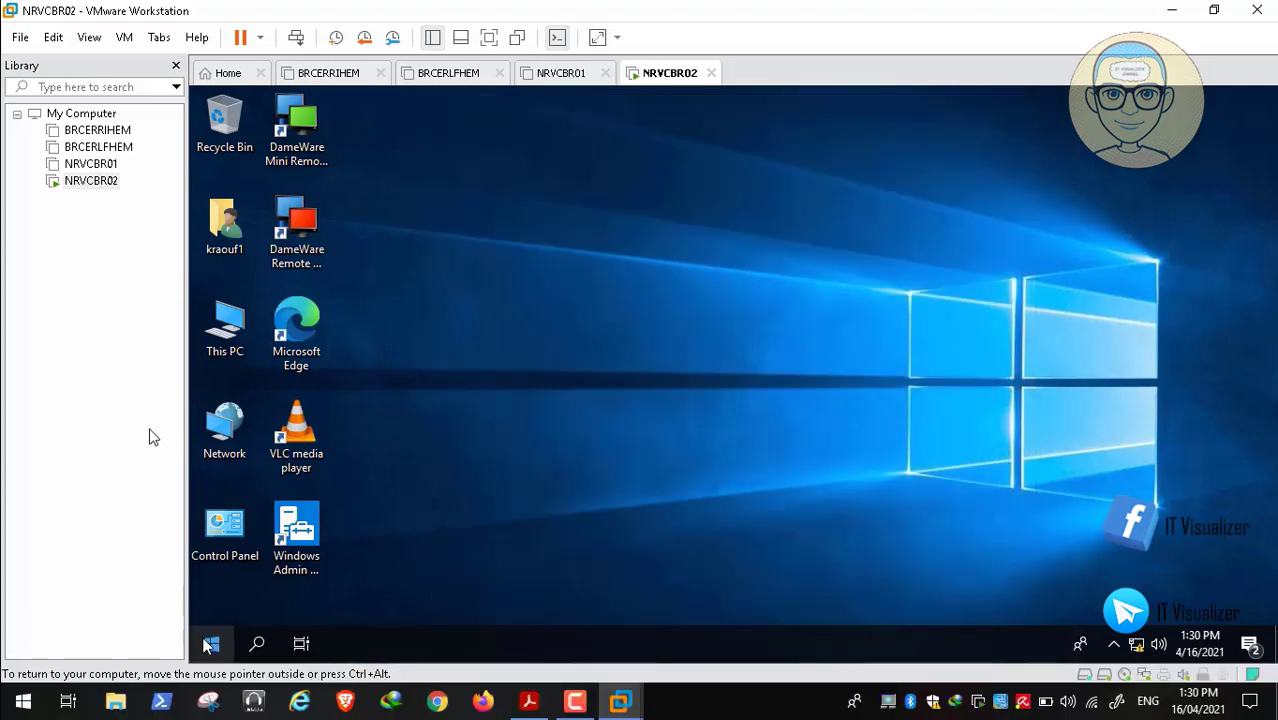
Launch an administrator Command Prompt by running cmd from the Win+X Run box
{"action": "right_click", "coordinate": [211, 645]}
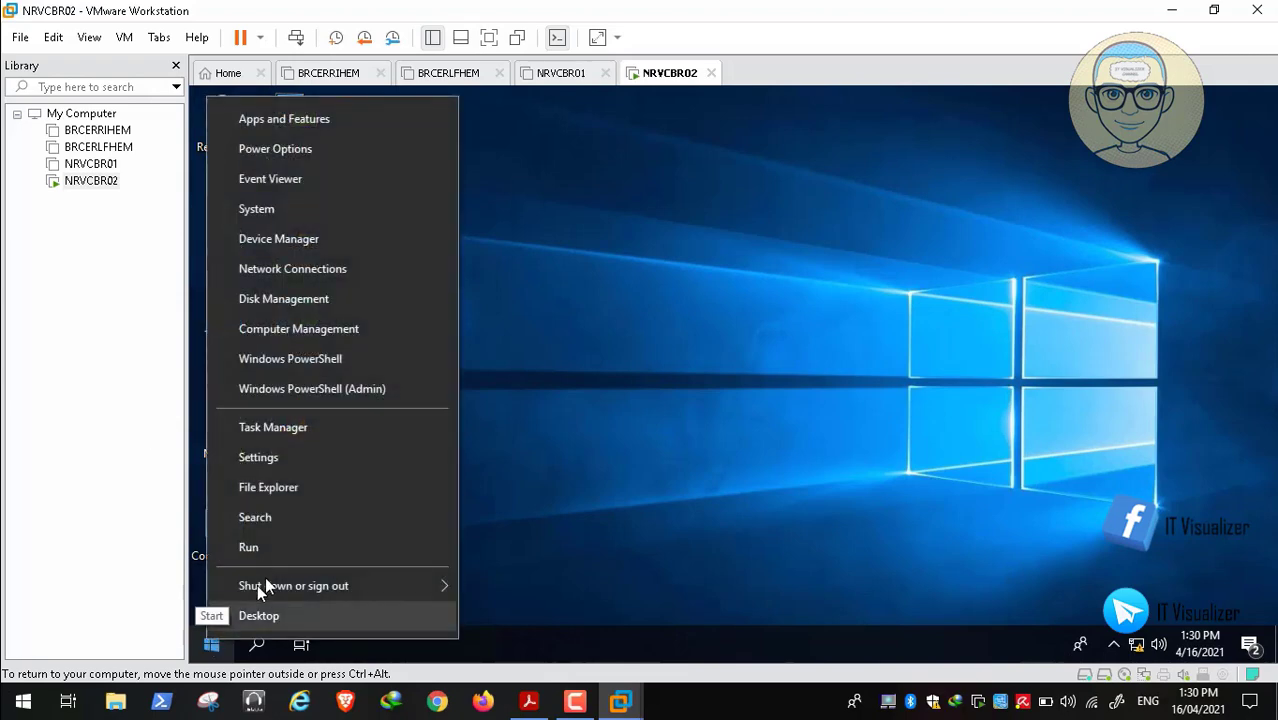
{"action": "left_click", "coordinate": [290, 552]}
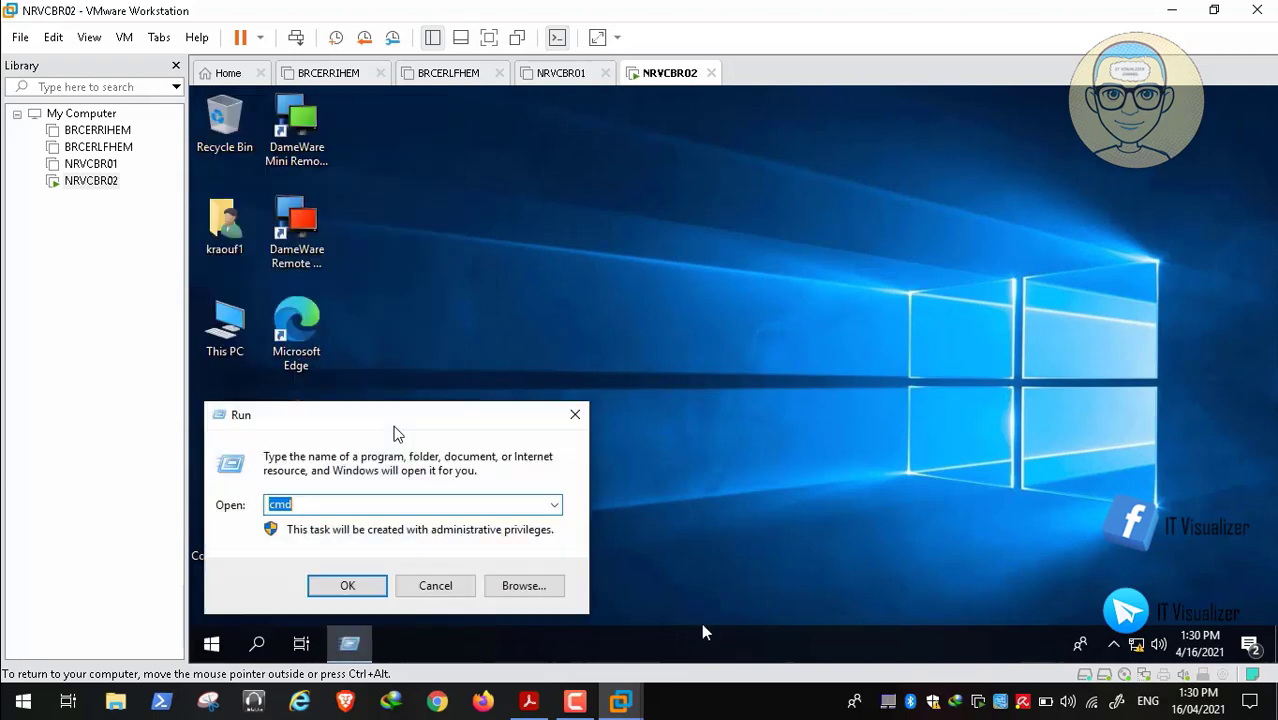
{"action": "key", "text": "Return"}
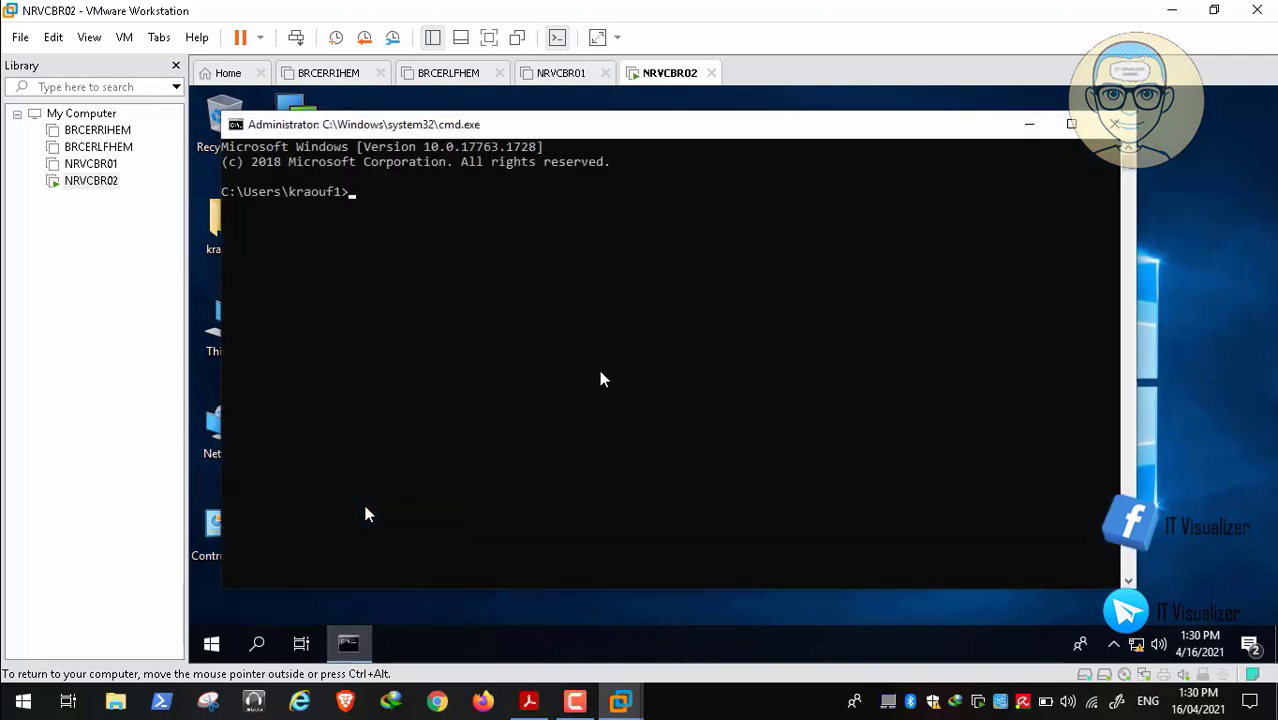
Run bcdedit /copy {current} /d "Safe Mode" to create the Safe Mode boot entry
{"action": "type", "text": "bcdedit /copy {c"}
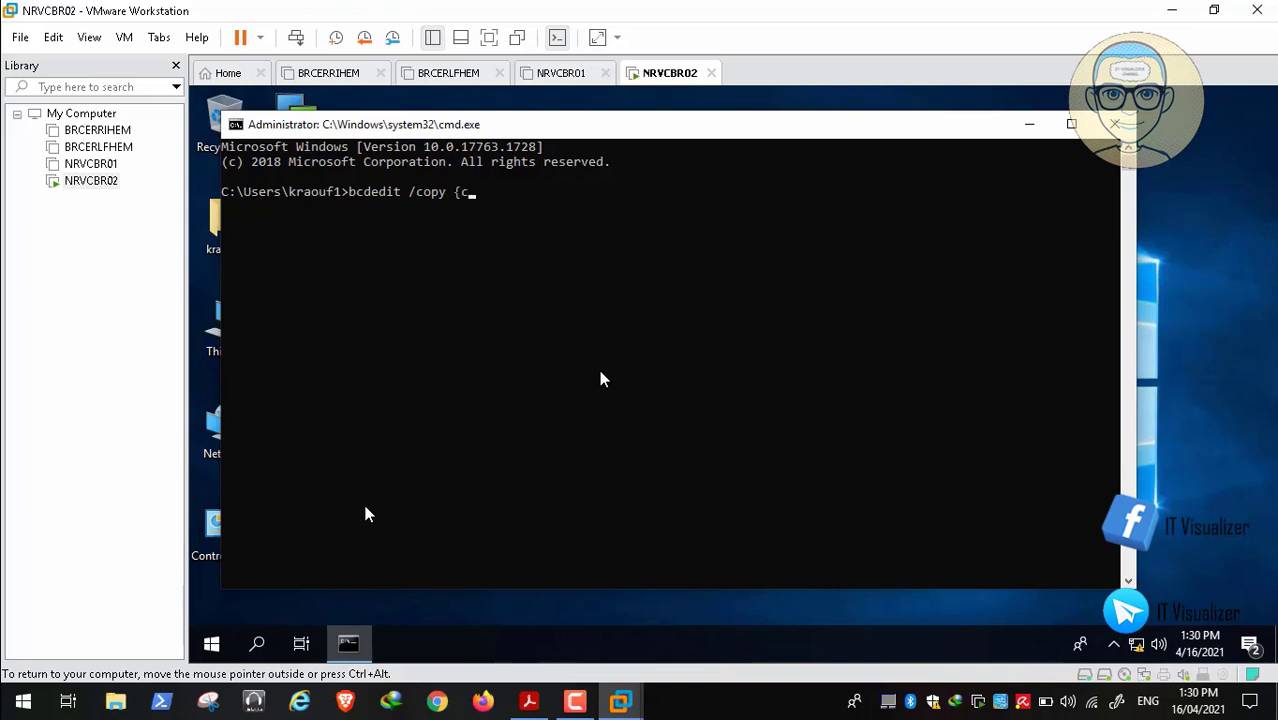
{"action": "type", "text": "urrent} /d \"Safe  m"}
{"action": "key", "text": "BackSpace"}
{"action": "key", "text": "BackSpace"}
{"action": "key", "text": "BackSpace"}
{"action": "type", "text": "Mode"}
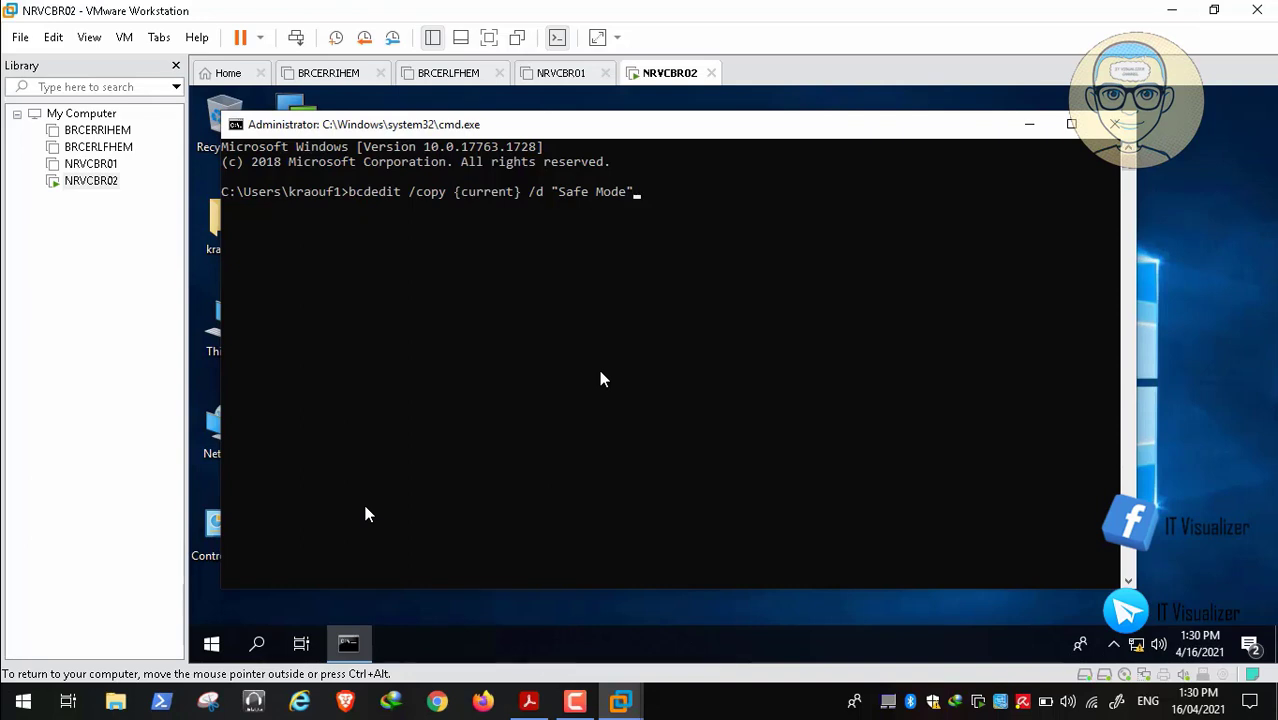
{"action": "key", "text": "Return"}
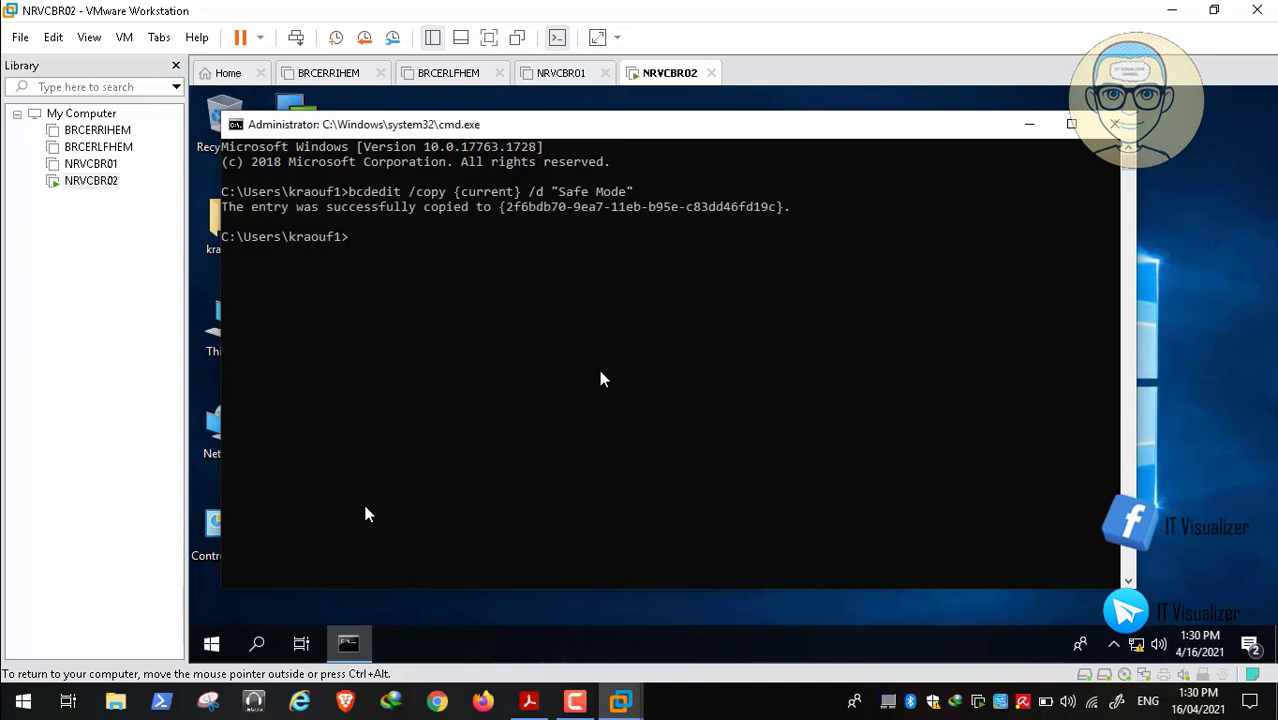
Add the "Safe Mode With Network" and "Safe Mode With Command Shell" entries, then close cmd
{"action": "key", "text": "Up"}
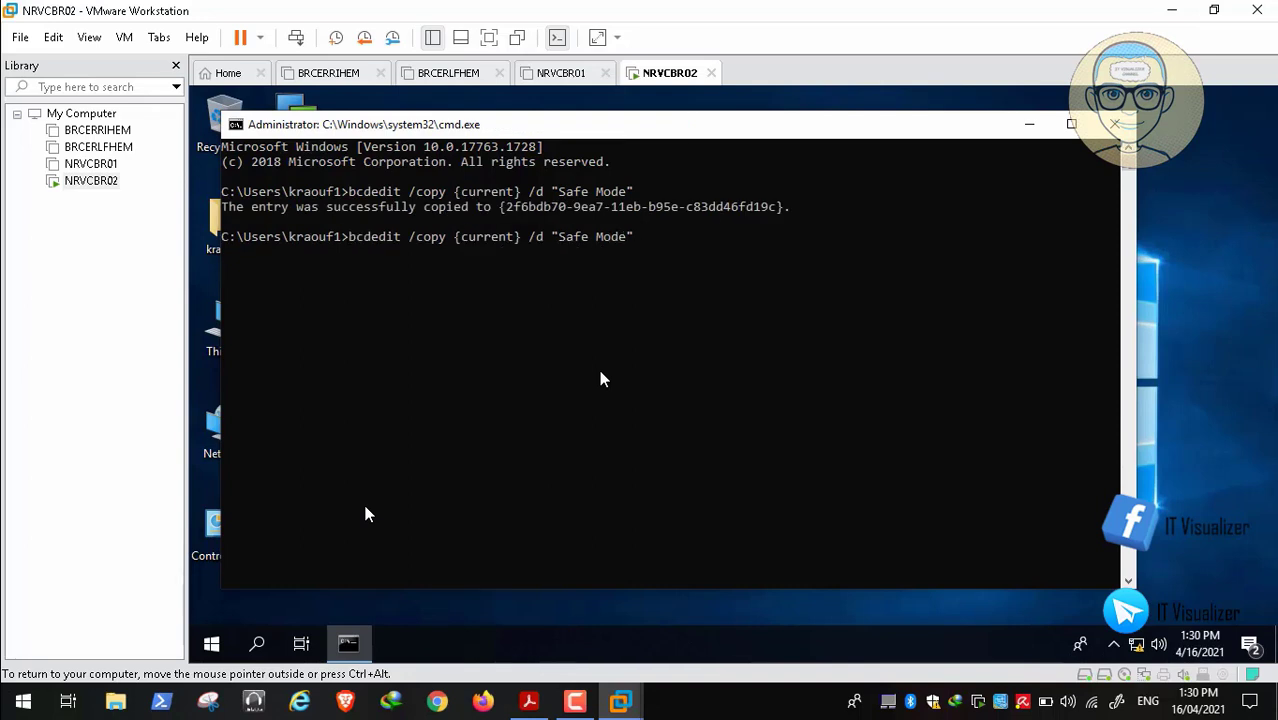
{"action": "key", "text": "Left"}
{"action": "type", "text": "With Network"}
{"action": "key", "text": "Return"}
{"action": "key", "text": "Up"}
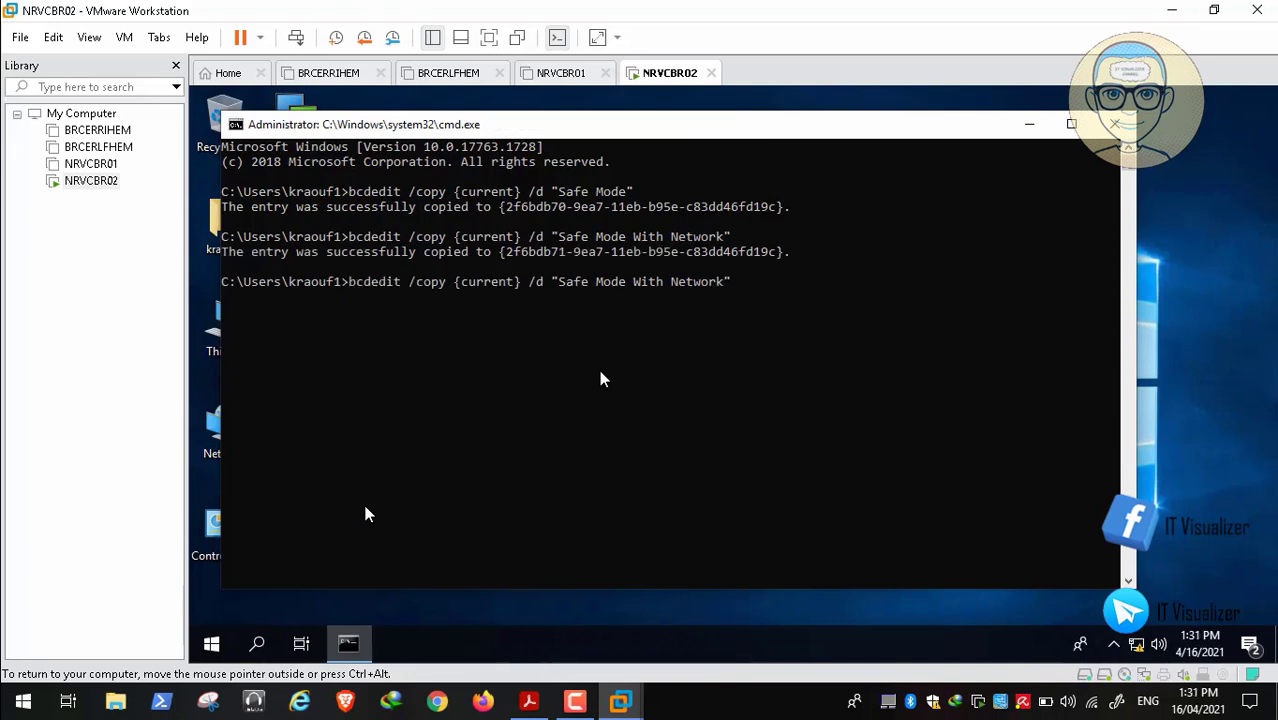
{"action": "key", "text": "Left"}
{"action": "key", "text": "BackSpace"}
{"action": "key", "text": "BackSpace"}
{"action": "key", "text": "BackSpace"}
{"action": "key", "text": "BackSpace"}
{"action": "key", "text": "BackSpace"}
{"action": "key", "text": "BackSpace"}
{"action": "key", "text": "BackSpace"}
{"action": "type", "text": "C"}
{"action": "type", "text": "nd Shell\""}
{"action": "key", "text": "Return"}
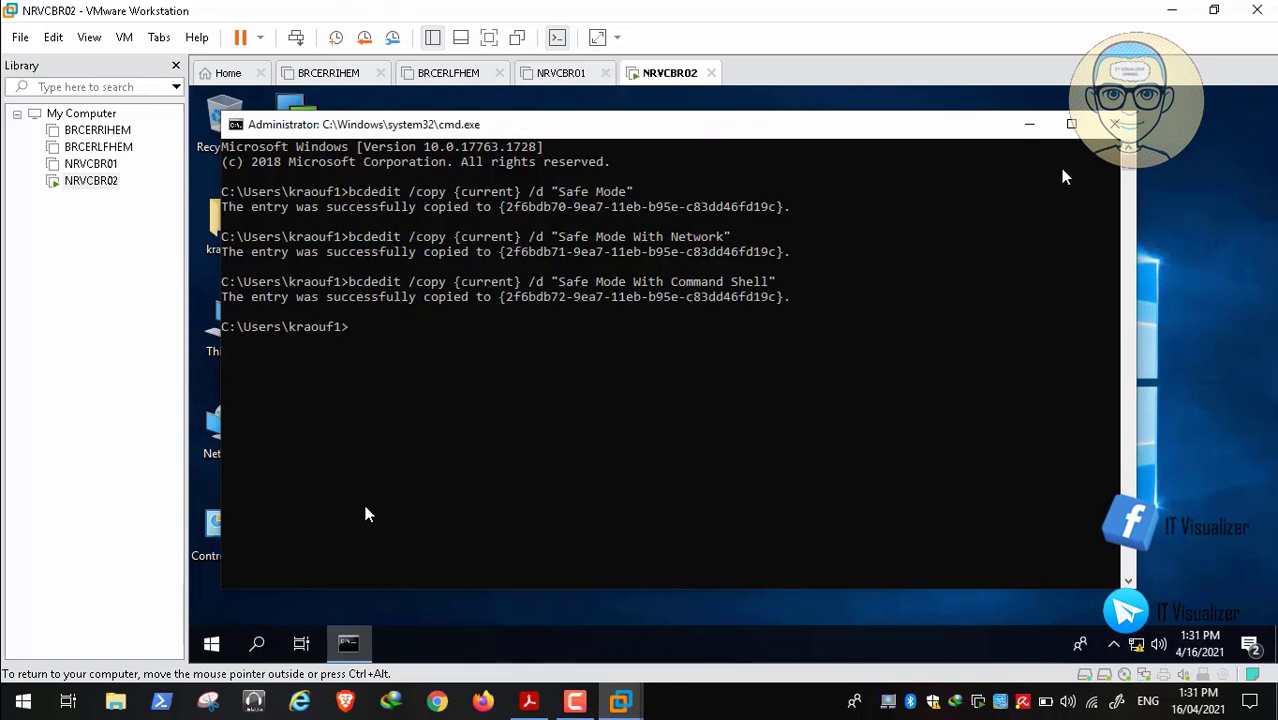
{"action": "left_click", "coordinate": [1114, 124]}
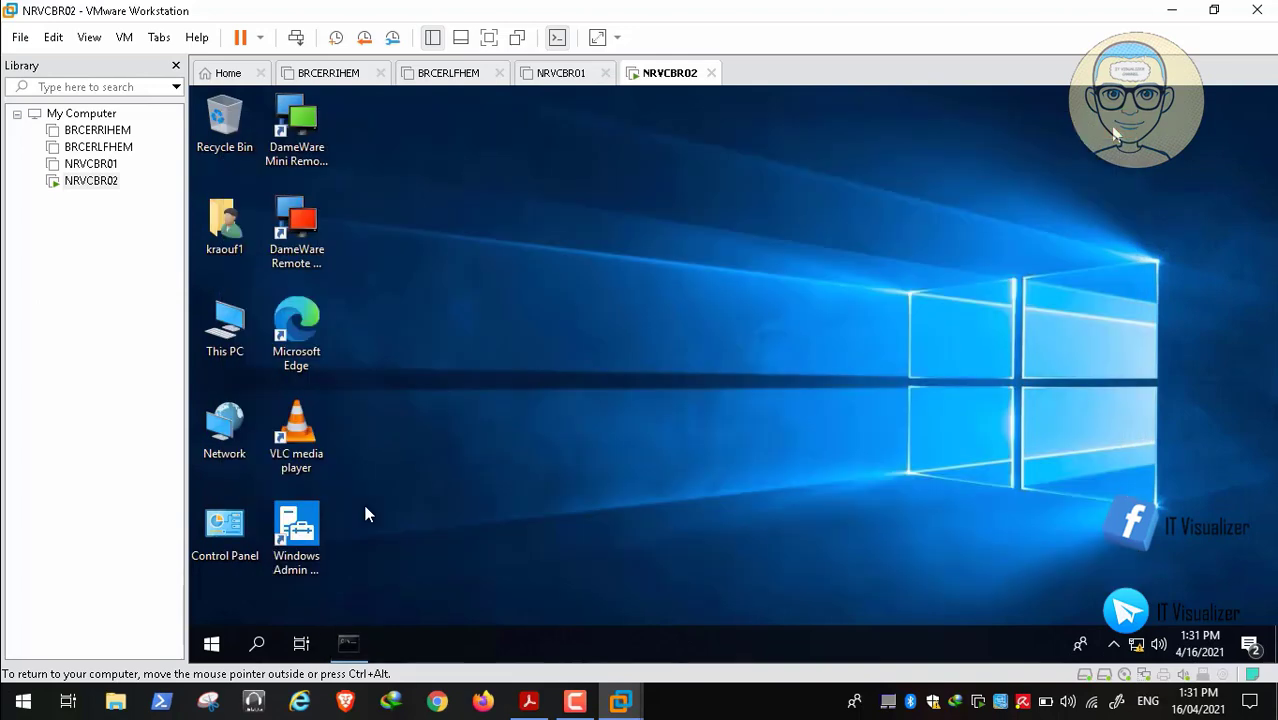
Run msconfig from the Win+X Run box, replacing the remembered cmd entry
{"action": "right_click", "coordinate": [211, 643]}
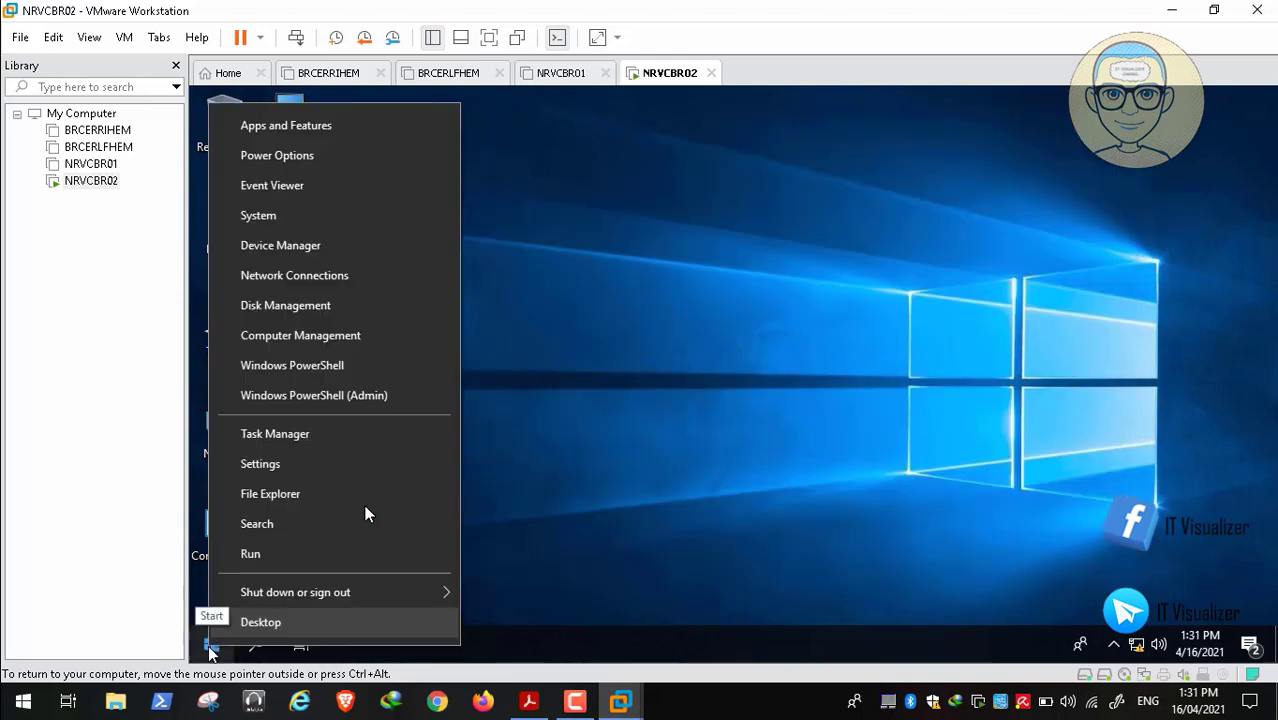
{"action": "left_click", "coordinate": [303, 556]}
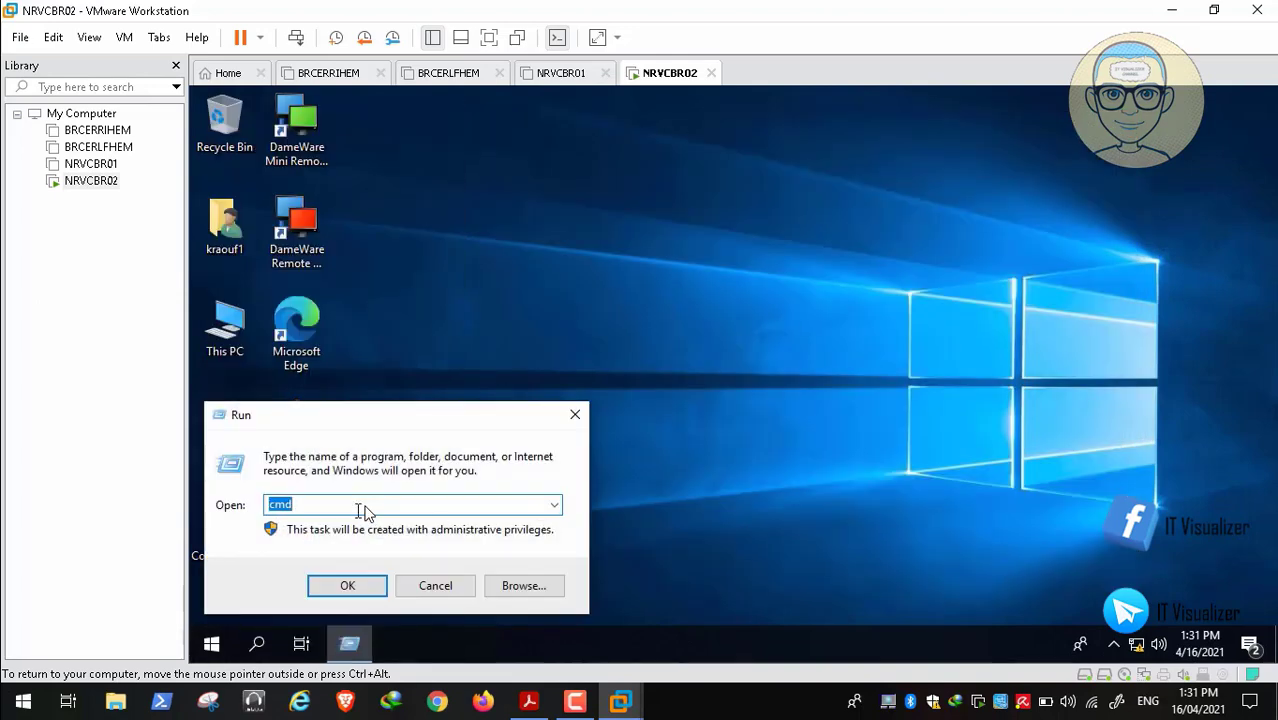
{"action": "key", "text": "BackSpace"}
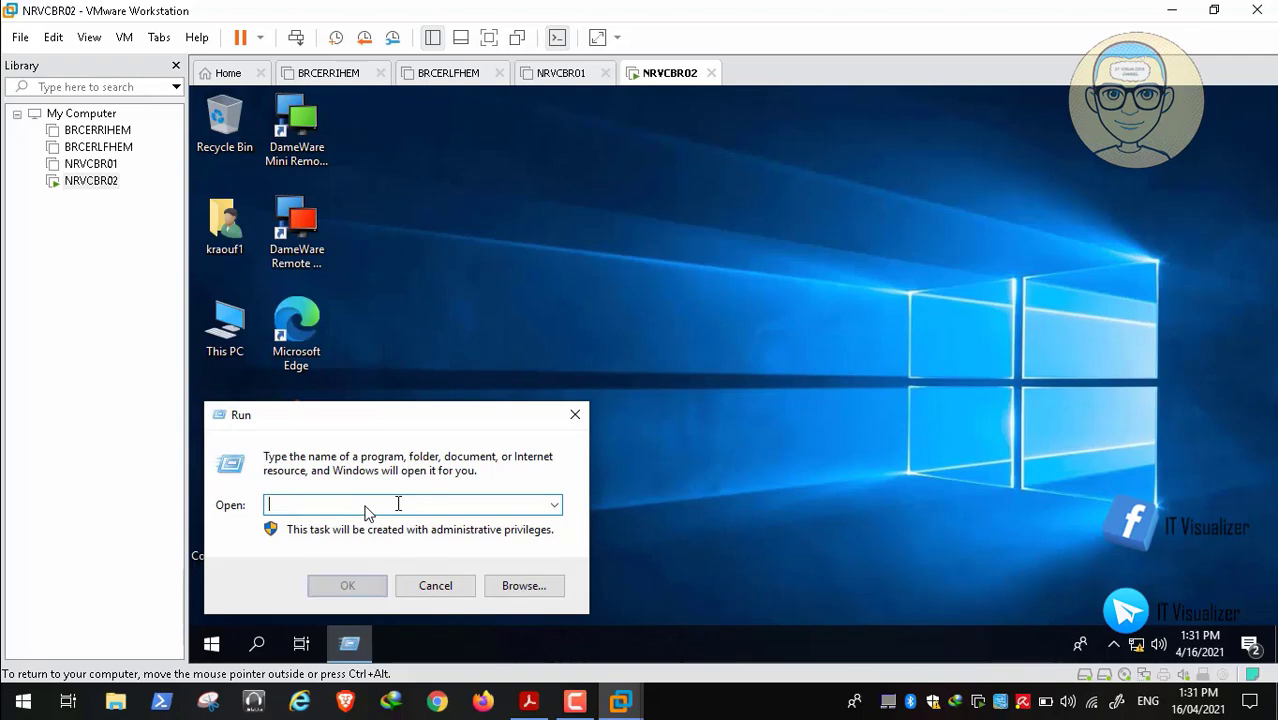
{"action": "type", "text": "msconfig"}
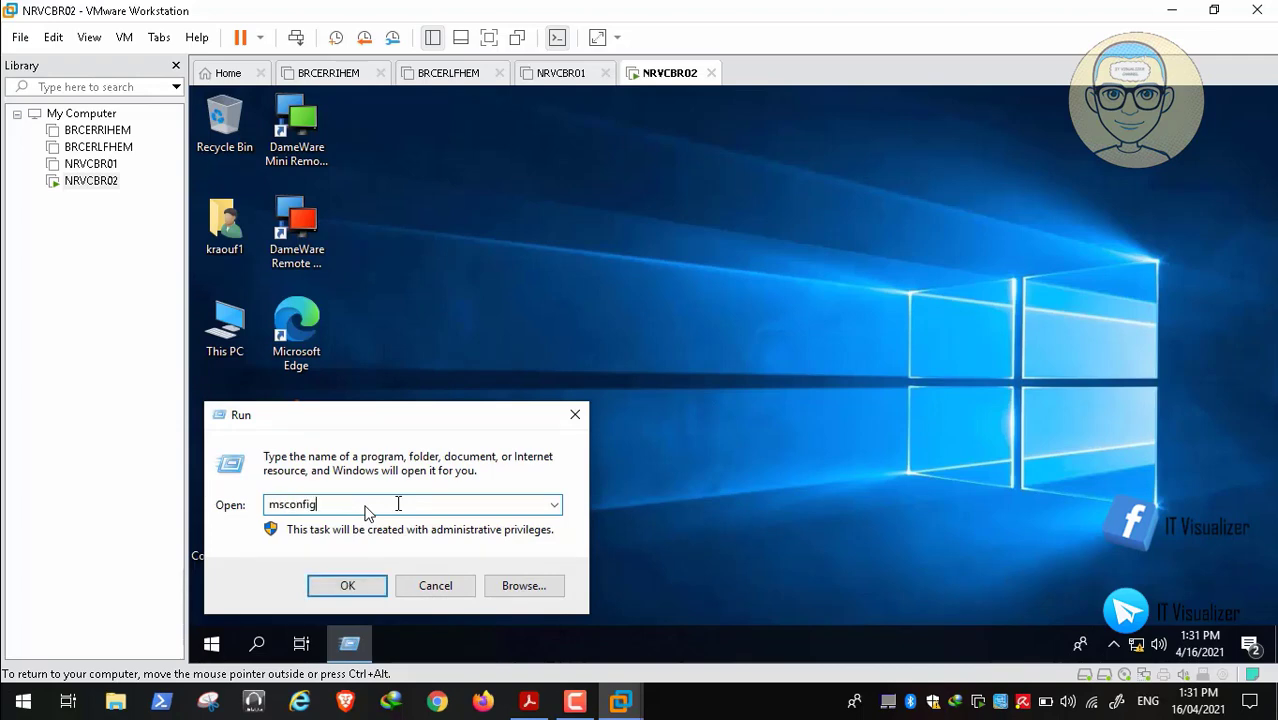
{"action": "key", "text": "Return"}
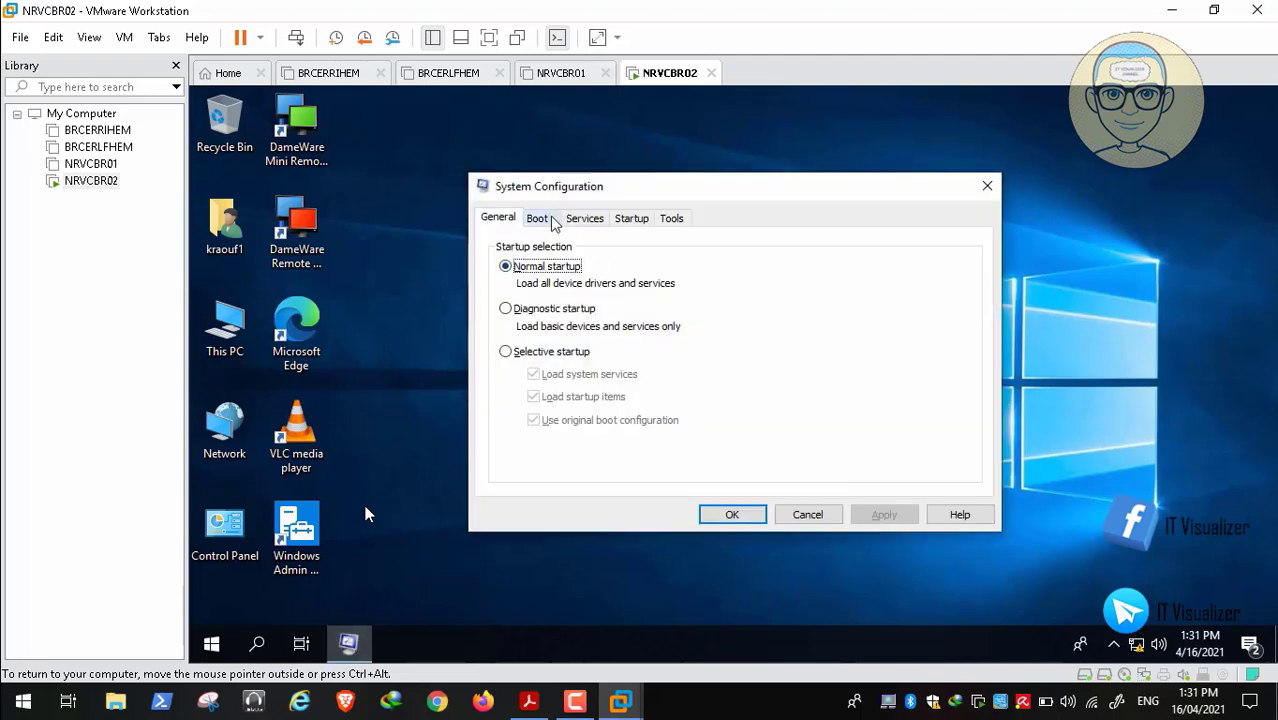
On the Boot tab, enable Safe boot for Safe Mode and Safe boot Network for Safe Mode With Network
{"action": "left_click", "coordinate": [538, 218]}
{"action": "left_click", "coordinate": [590, 264]}
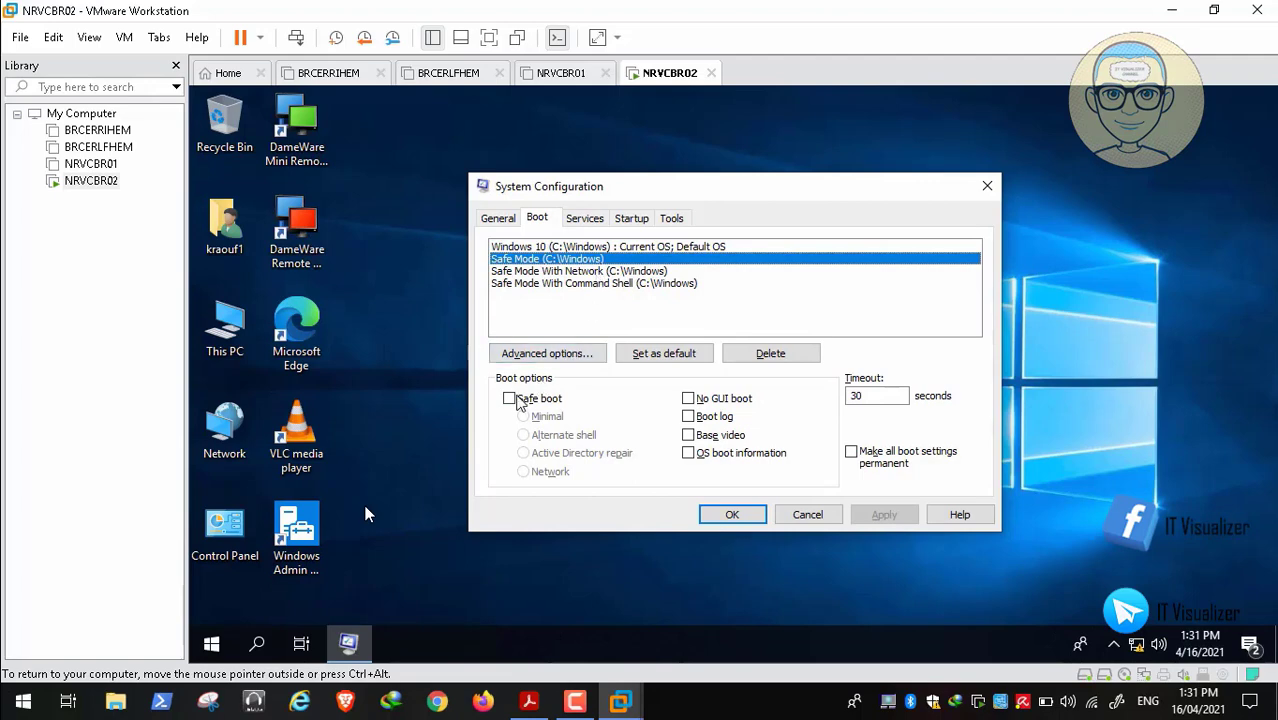
{"action": "left_click", "coordinate": [516, 399]}
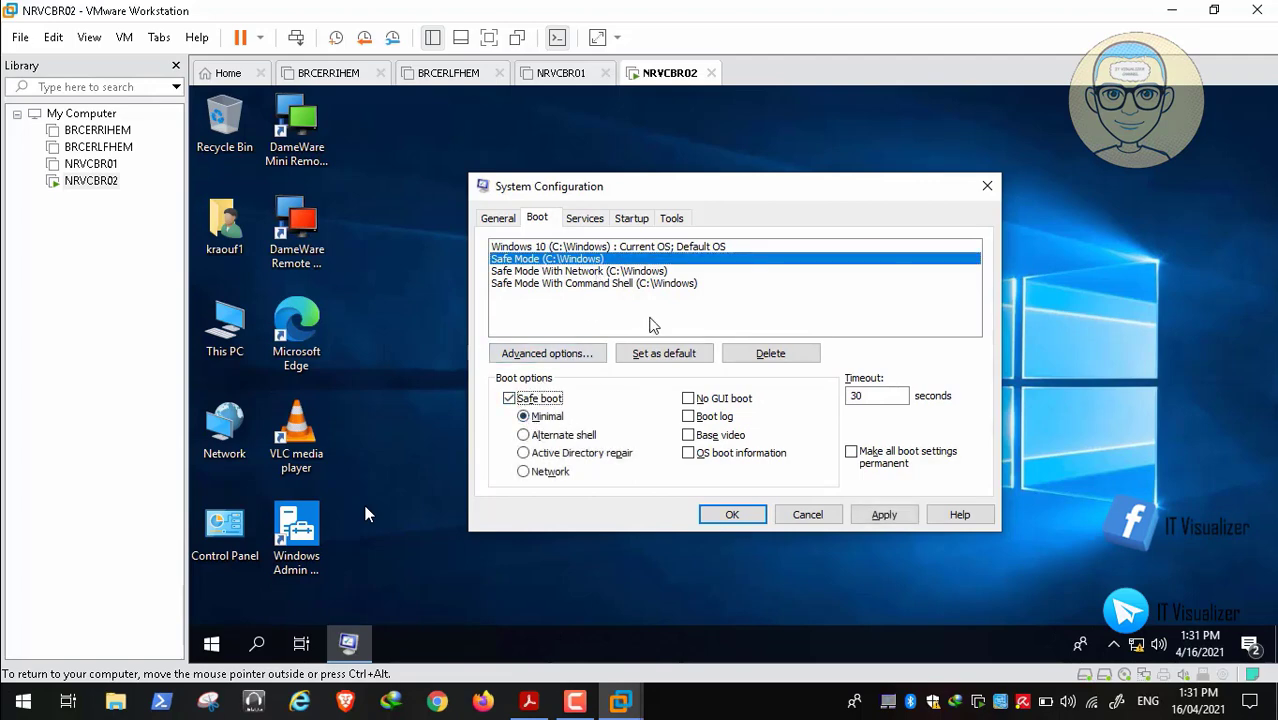
{"action": "left_click", "coordinate": [632, 273]}
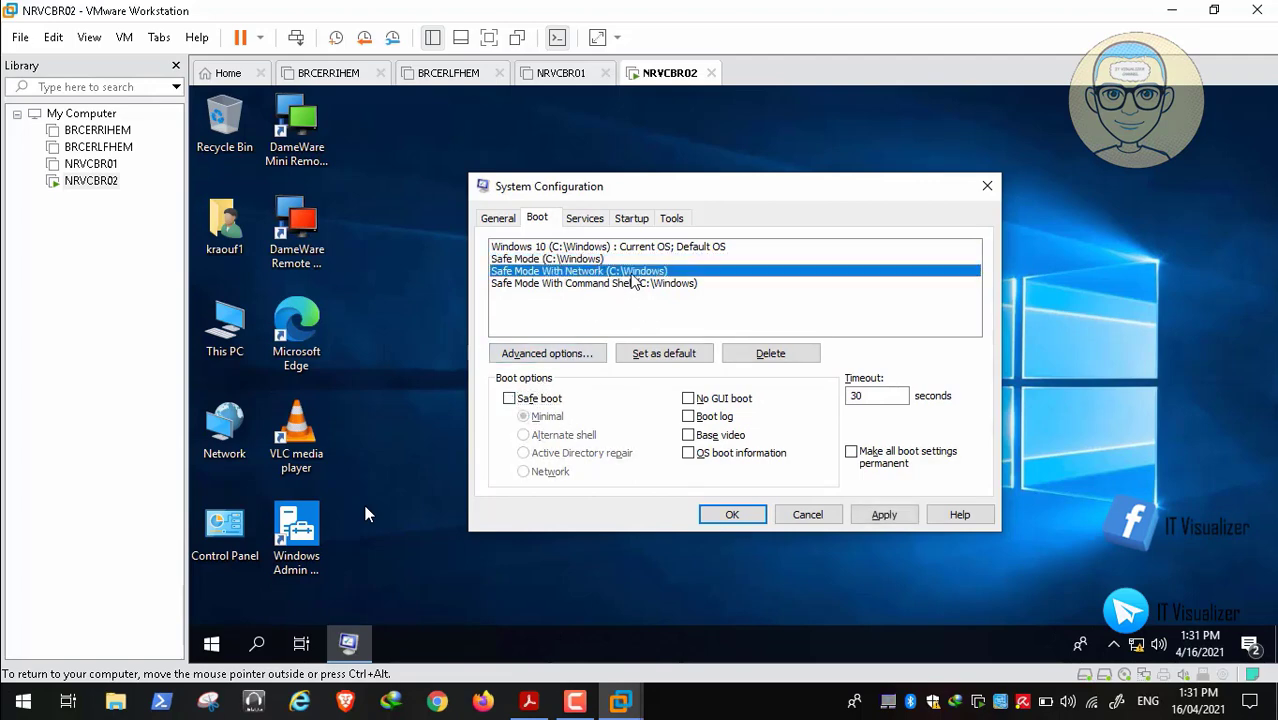
{"action": "left_click", "coordinate": [514, 400]}
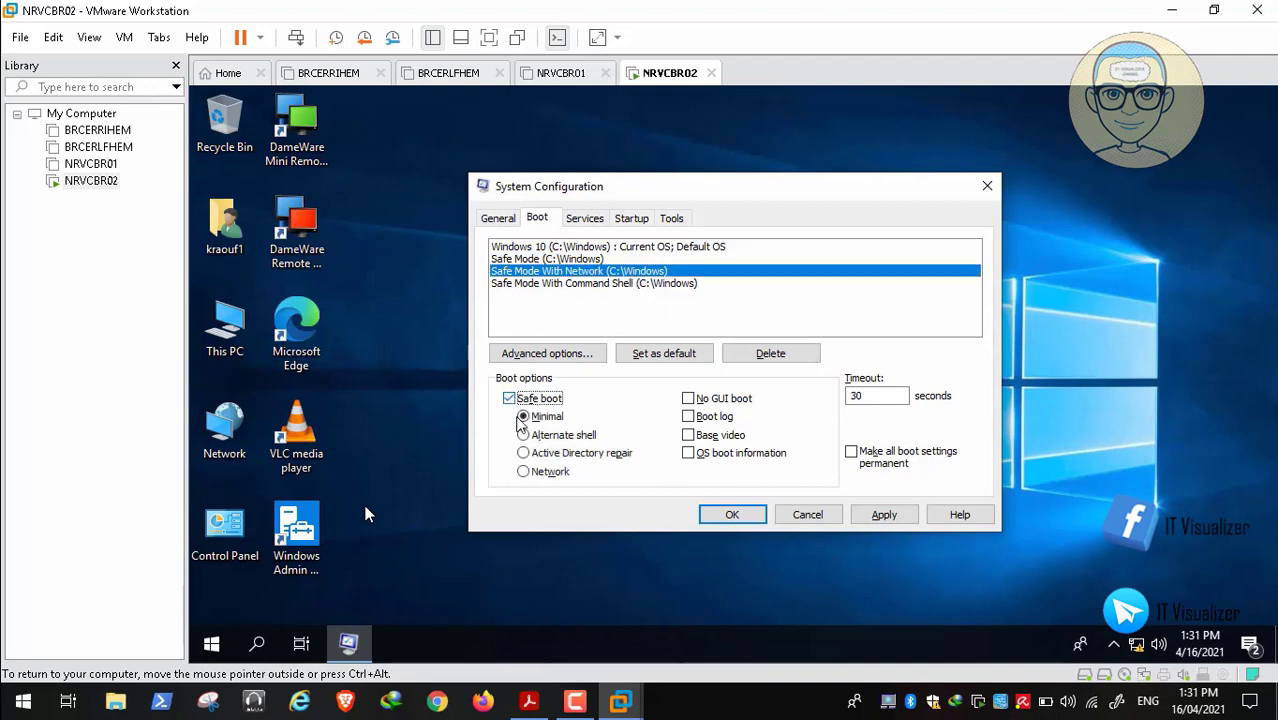
{"action": "left_click", "coordinate": [523, 471]}
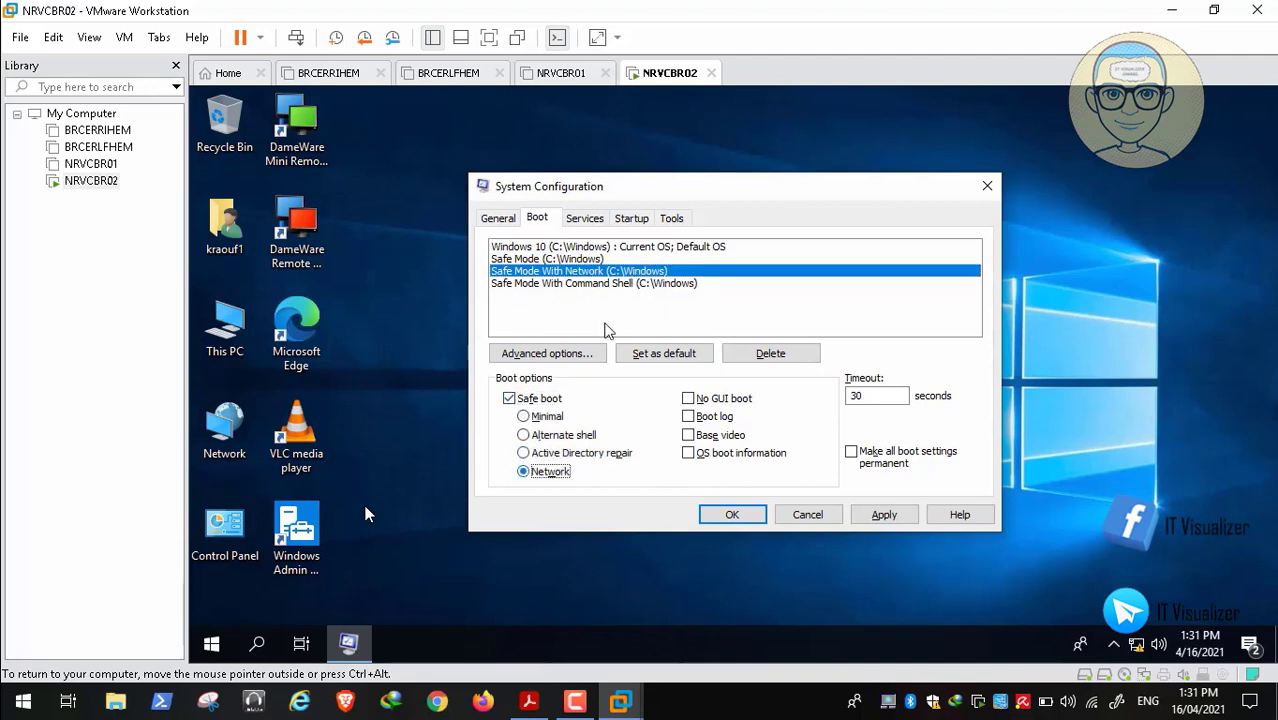
Give Safe Mode With Command Shell Safe boot Alternate shell, review the entries, and stop the video
{"action": "left_click", "coordinate": [600, 284]}
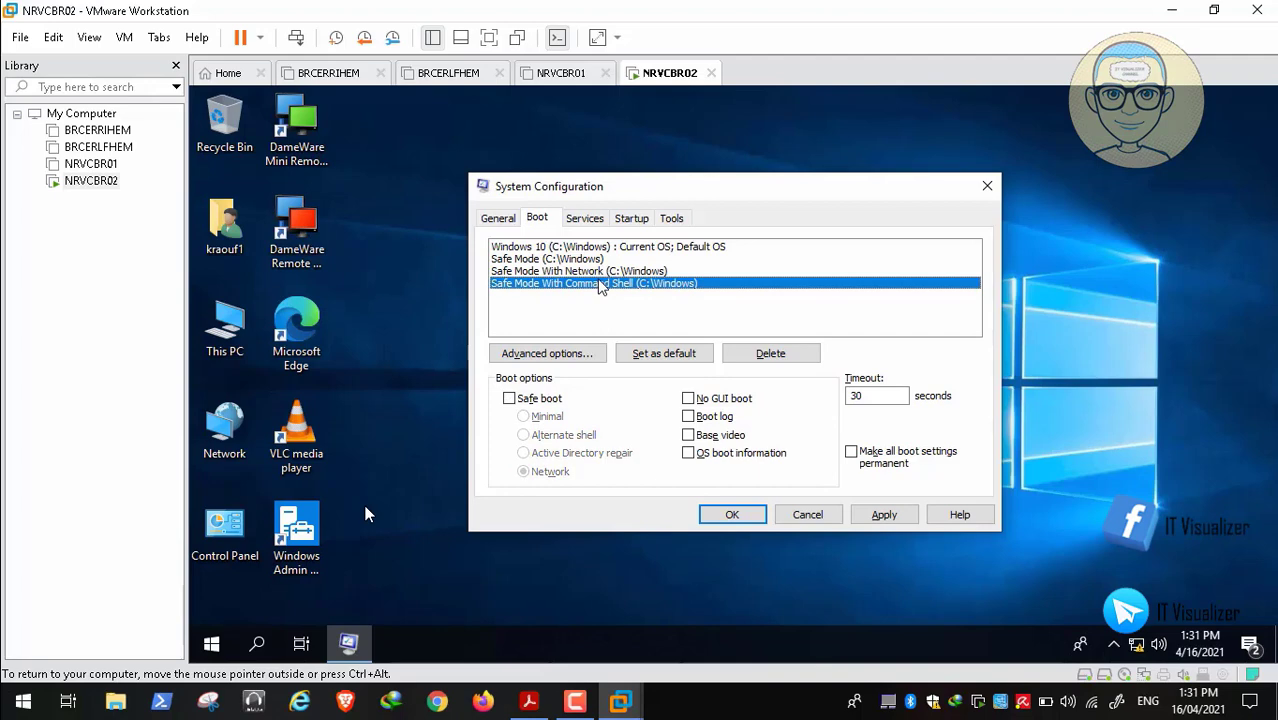
{"action": "left_click", "coordinate": [509, 399]}
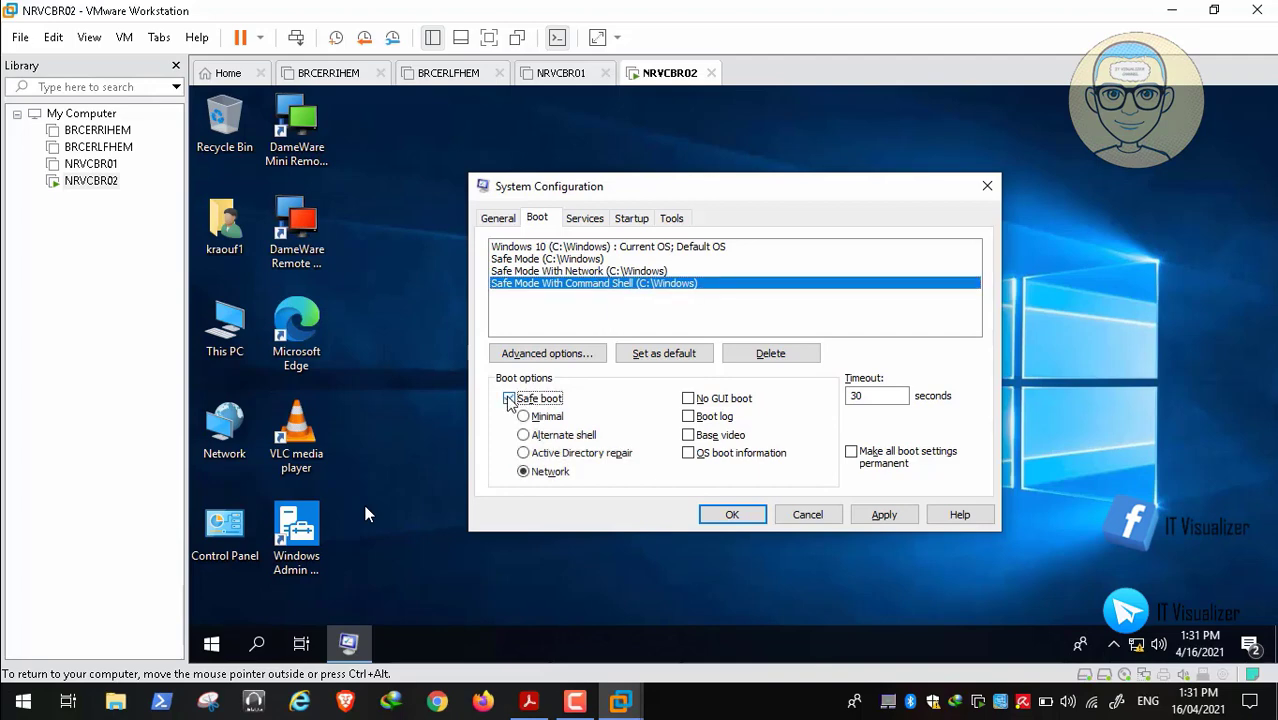
{"action": "left_click", "coordinate": [523, 436]}
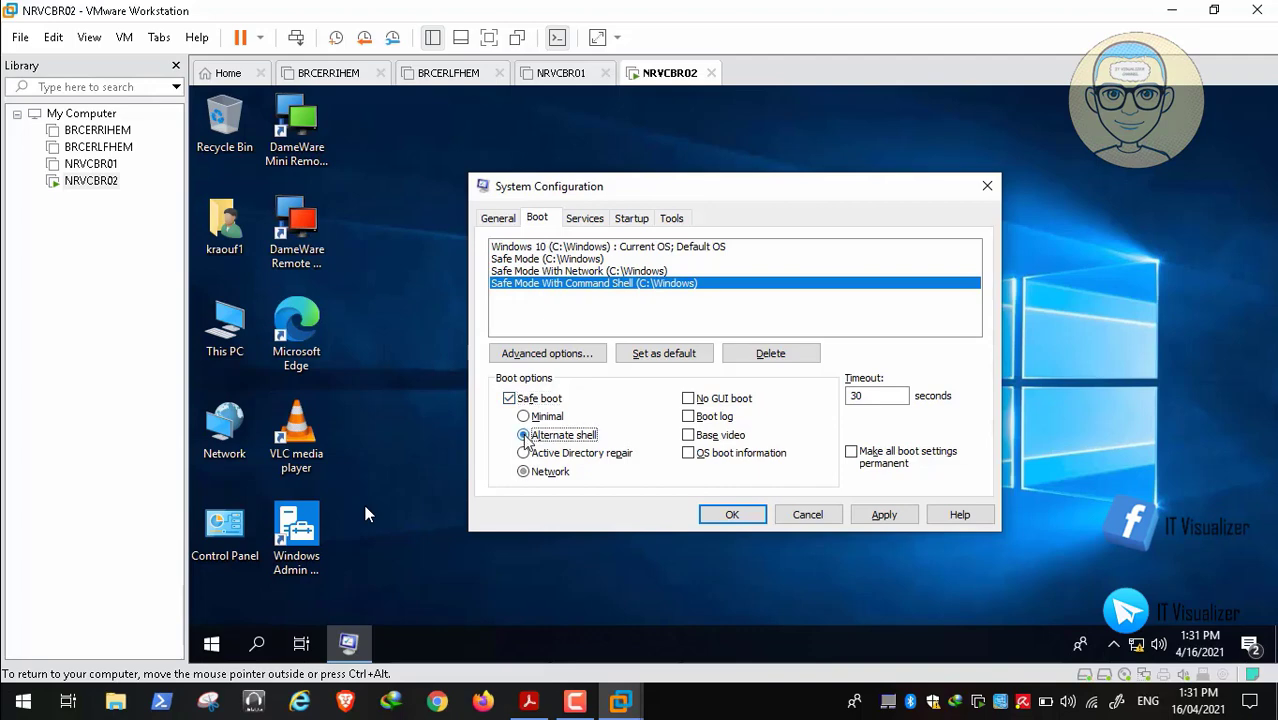
{"action": "left_click", "coordinate": [600, 259]}
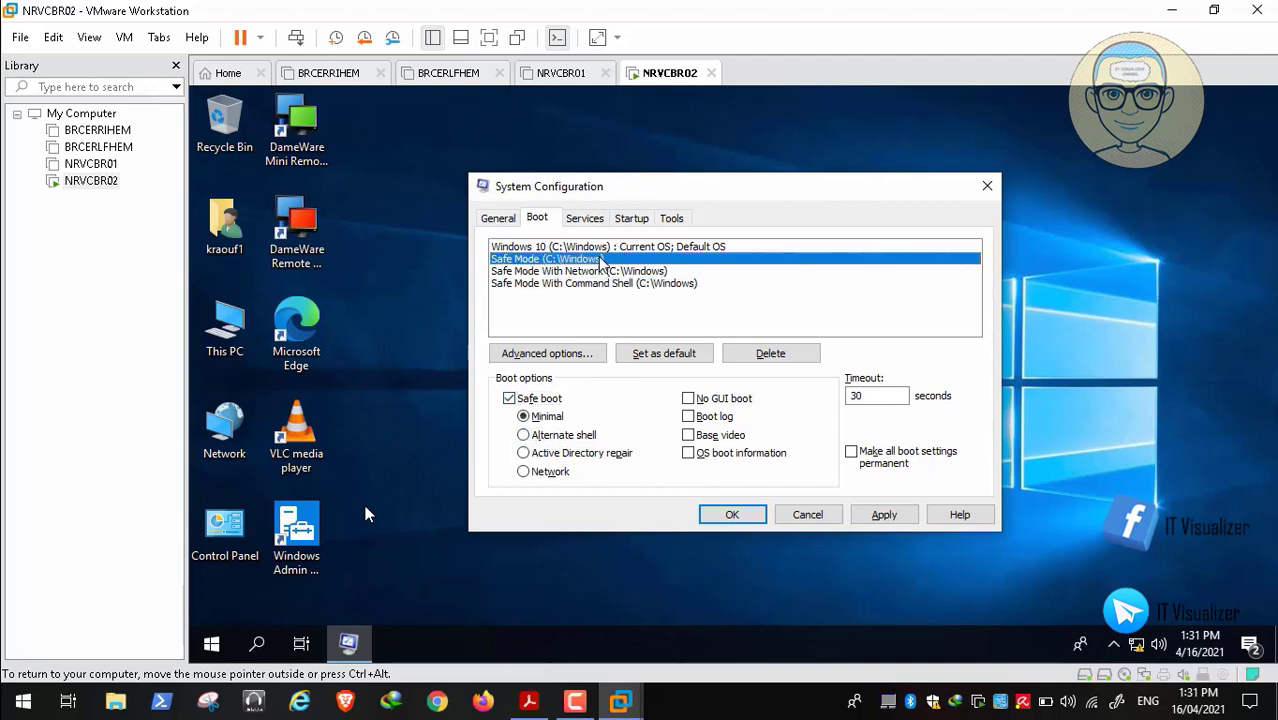
{"action": "left_click", "coordinate": [603, 273]}
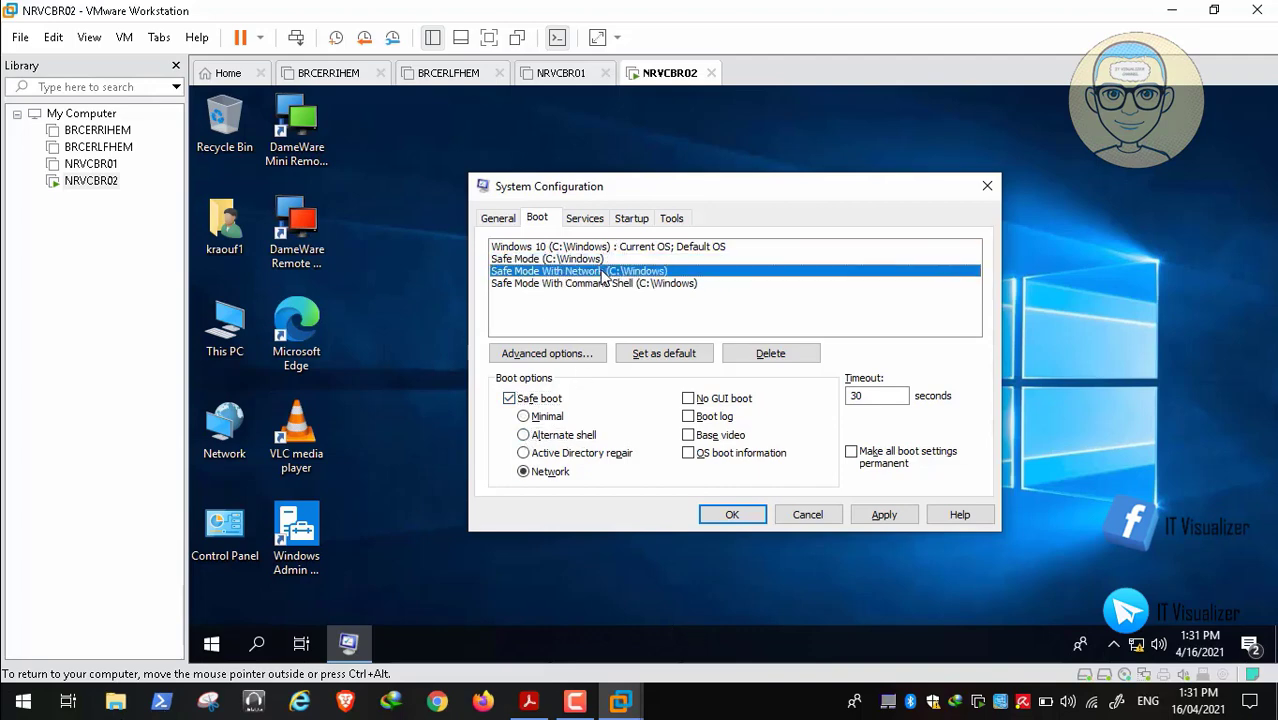
{"action": "left_click", "coordinate": [75, 680]}
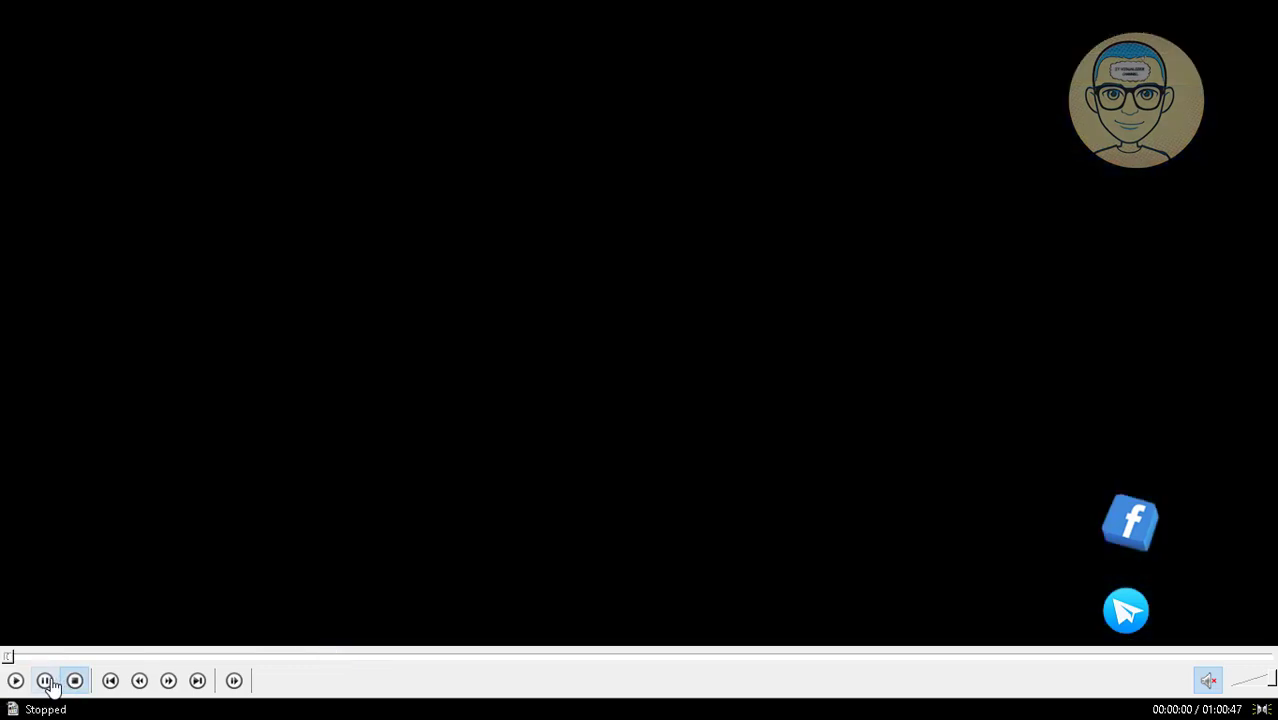
Seek the tutorial video back to 9:00, then forward to the boot settings part at 00:15:15
{"action": "left_click", "coordinate": [209, 657]}
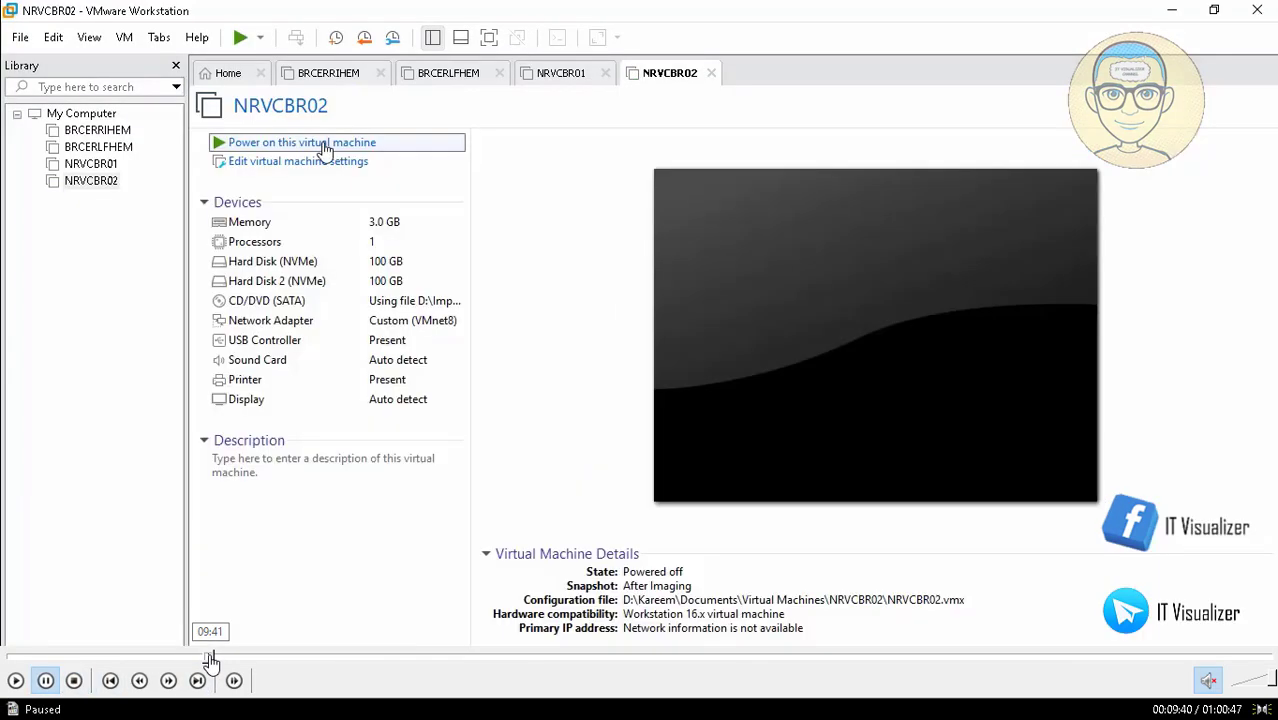
{"action": "left_click", "coordinate": [205, 657]}
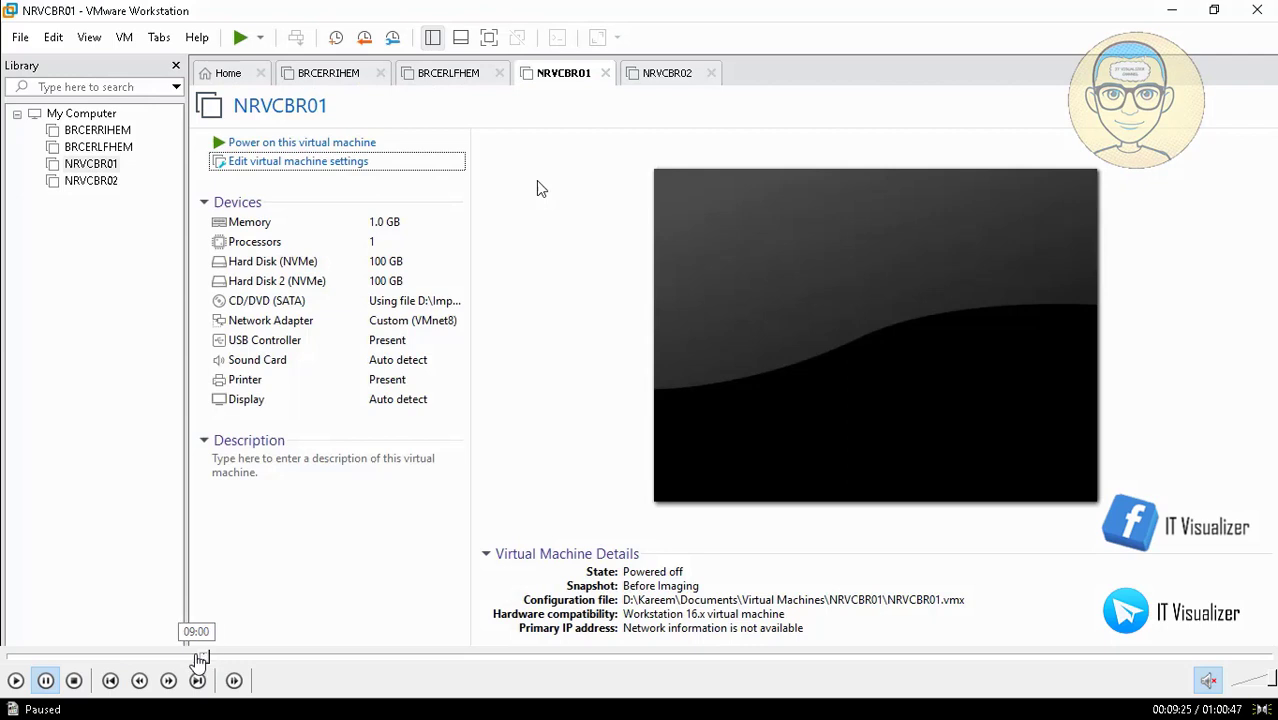
{"action": "left_click", "coordinate": [199, 657]}
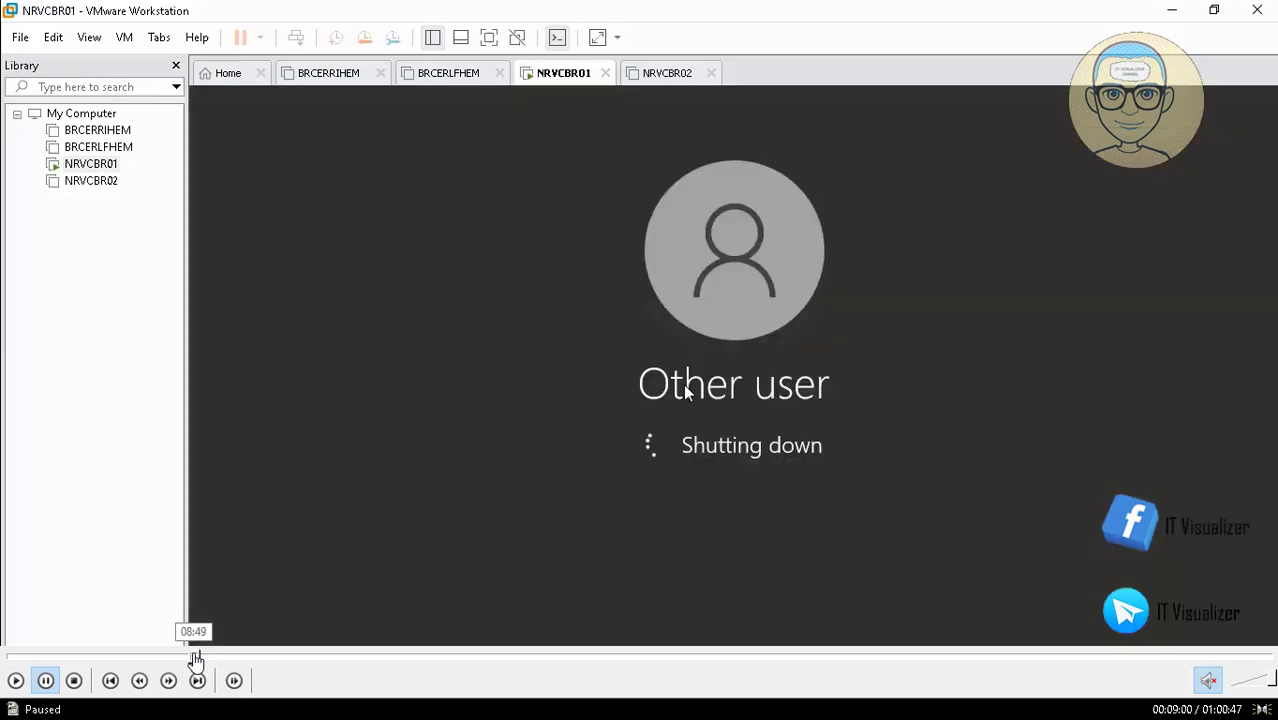
{"action": "left_click", "coordinate": [200, 657]}
{"action": "left_click", "coordinate": [214, 657]}
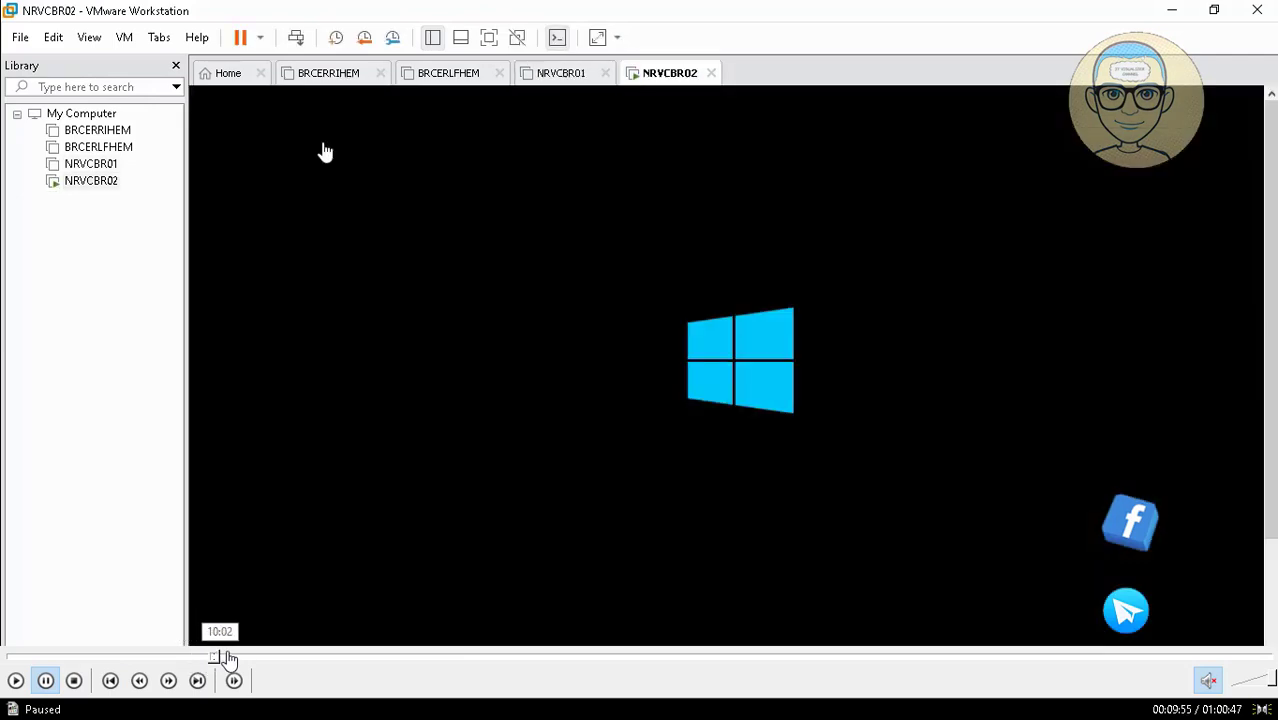
{"action": "left_click", "coordinate": [233, 658]}
{"action": "left_click", "coordinate": [250, 658]}
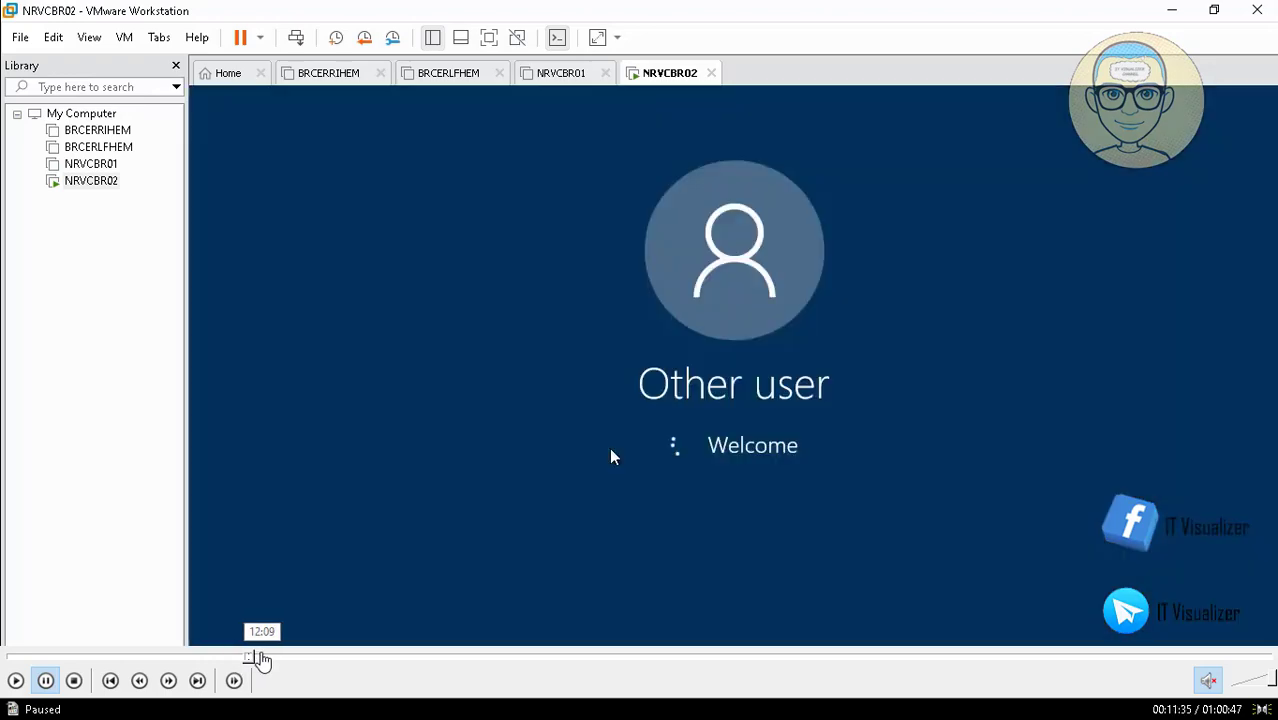
{"action": "left_click", "coordinate": [263, 657]}
{"action": "left_click", "coordinate": [269, 658]}
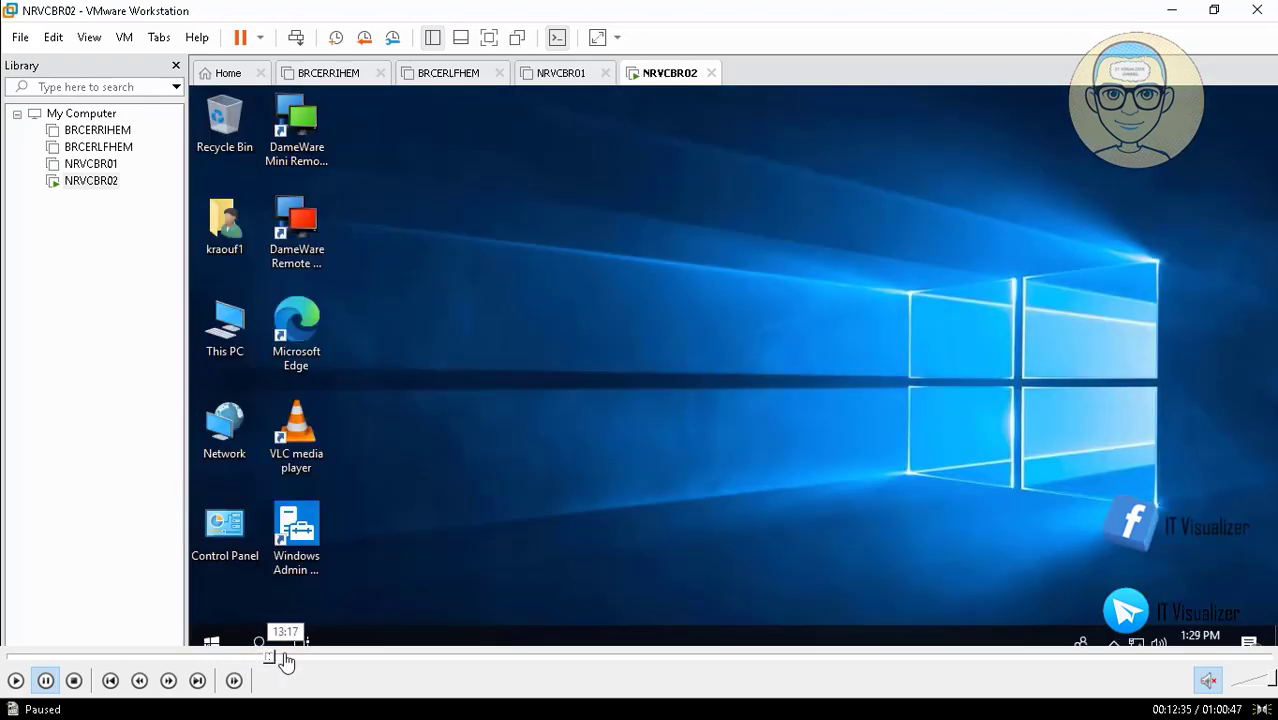
{"action": "left_click", "coordinate": [285, 658]}
{"action": "left_click", "coordinate": [298, 658]}
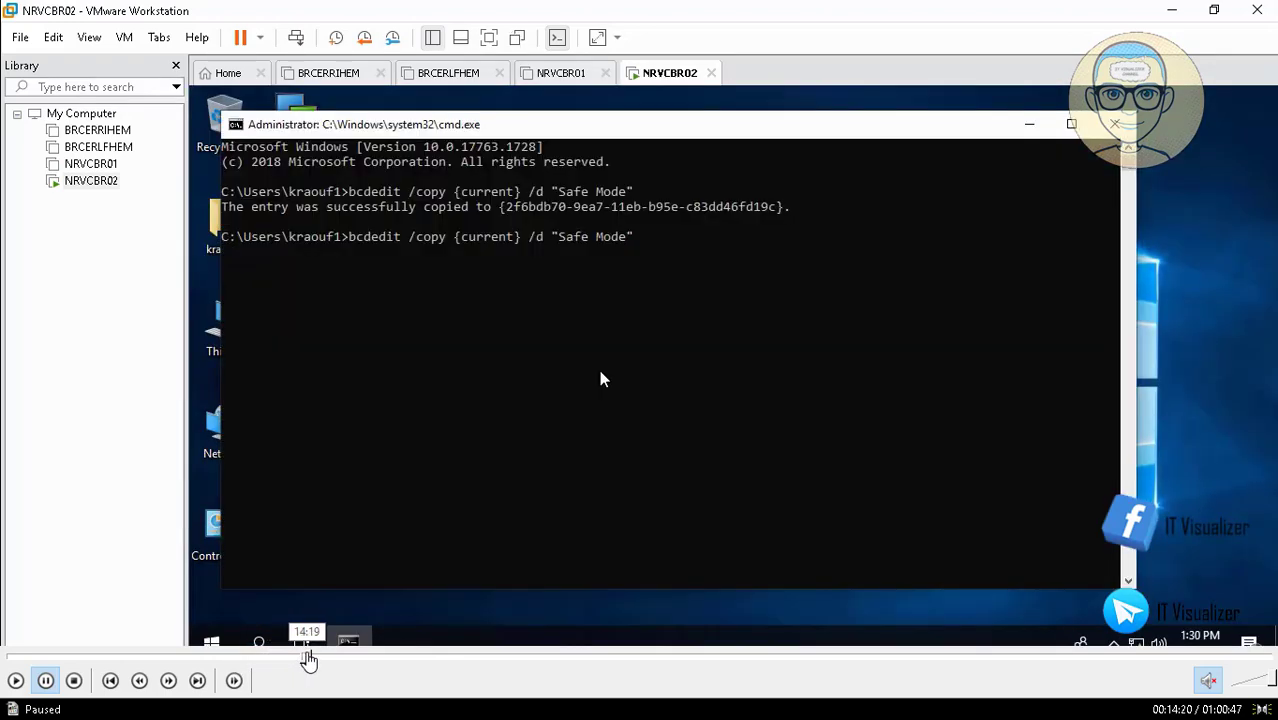
{"action": "left_click", "coordinate": [322, 658]}
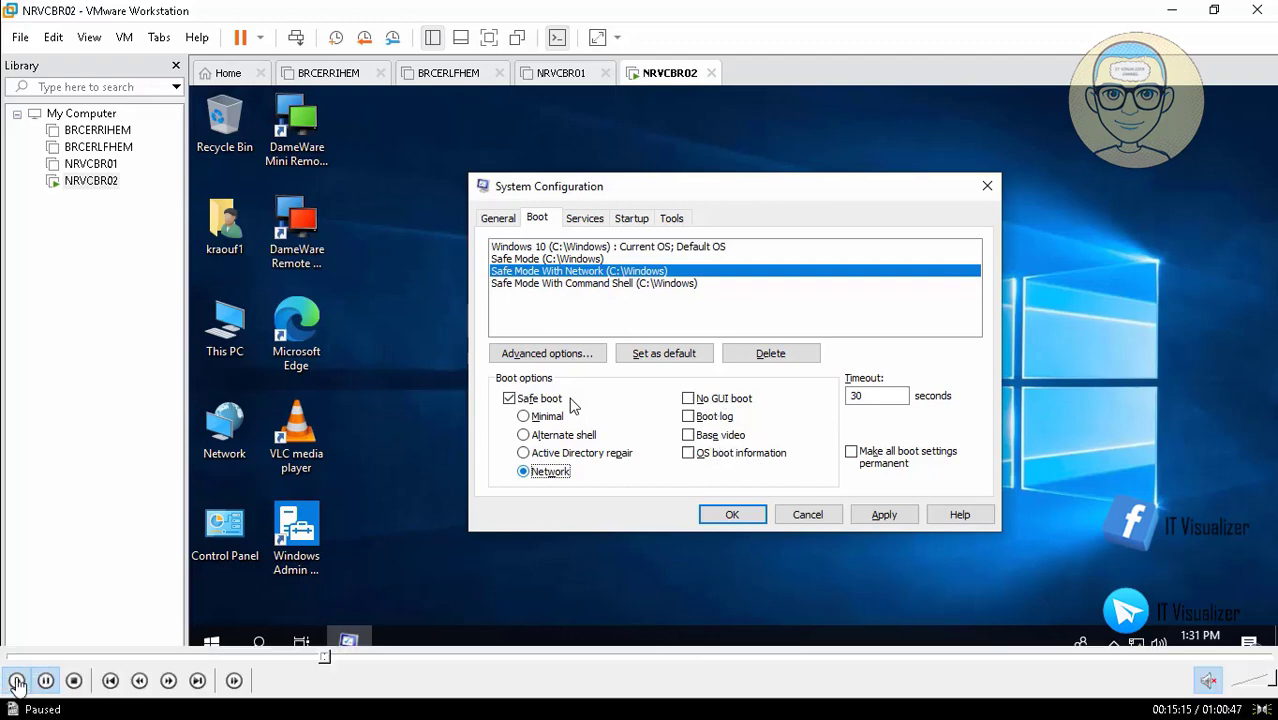
Set Safe Mode With Command Shell to Safe boot Alternate shell and re-check all three entries
{"action": "left_click", "coordinate": [600, 284]}
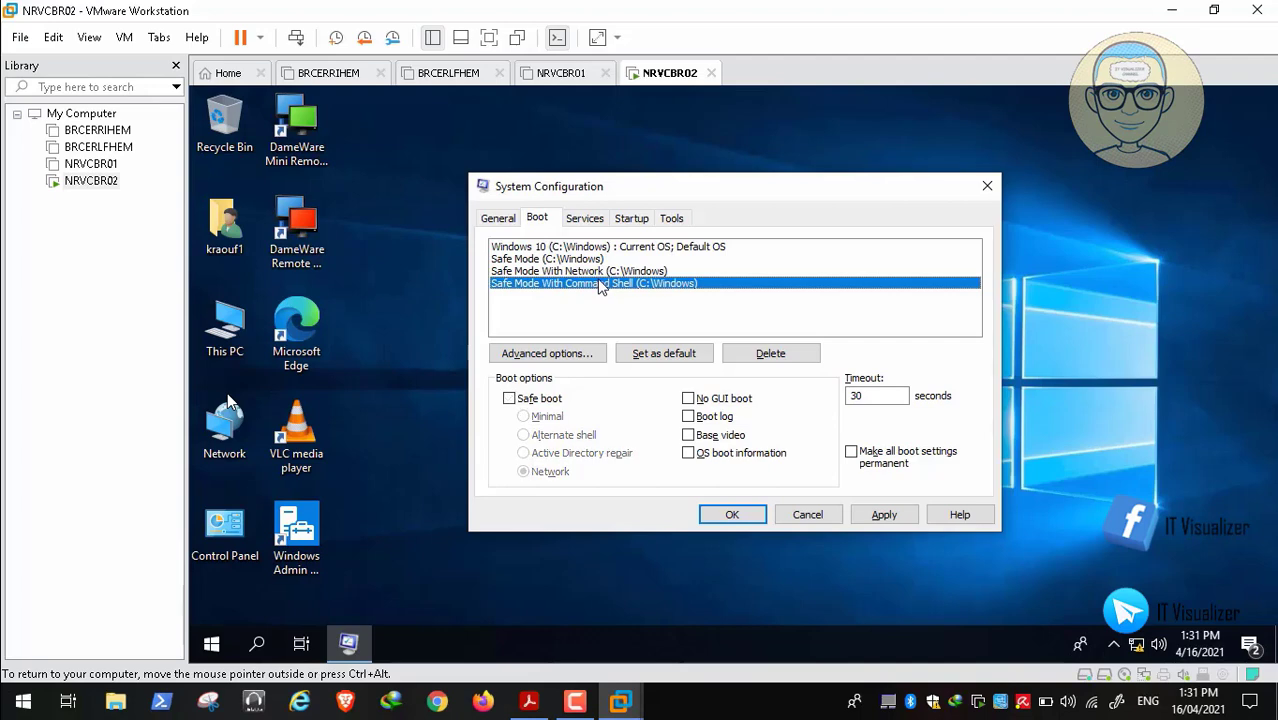
{"action": "left_click", "coordinate": [509, 399]}
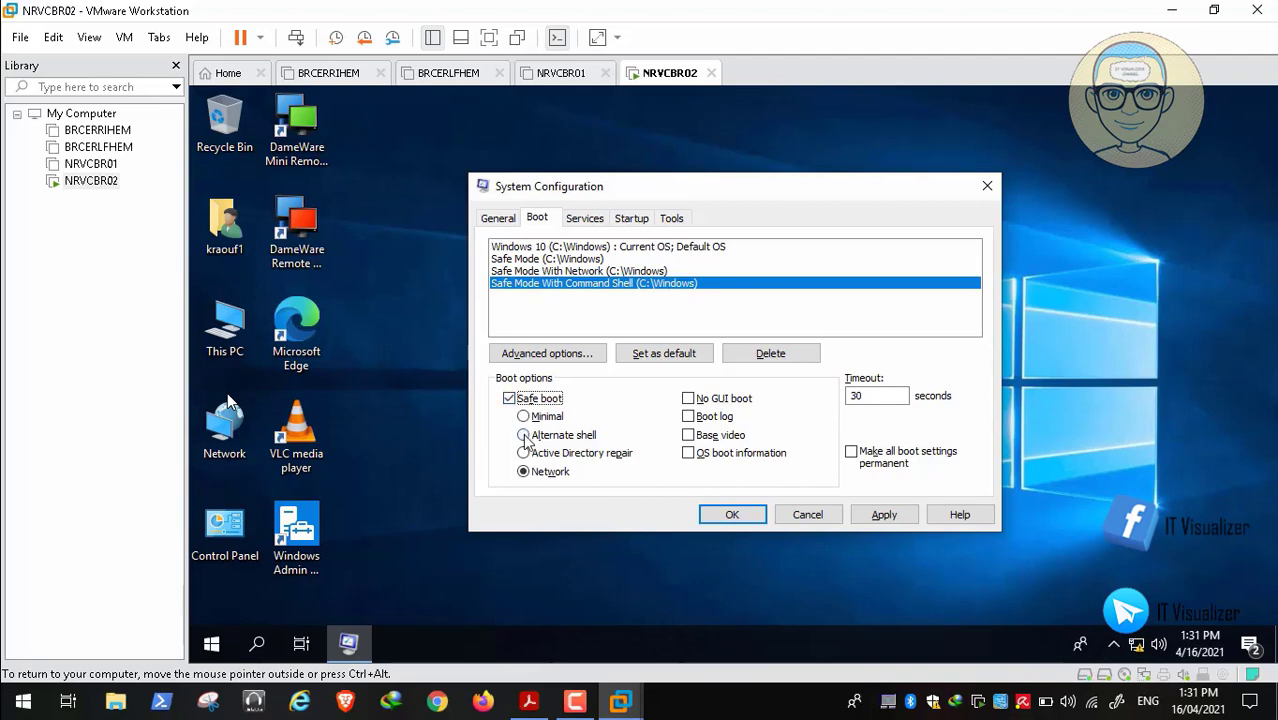
{"action": "left_click", "coordinate": [525, 437]}
{"action": "left_click", "coordinate": [601, 262]}
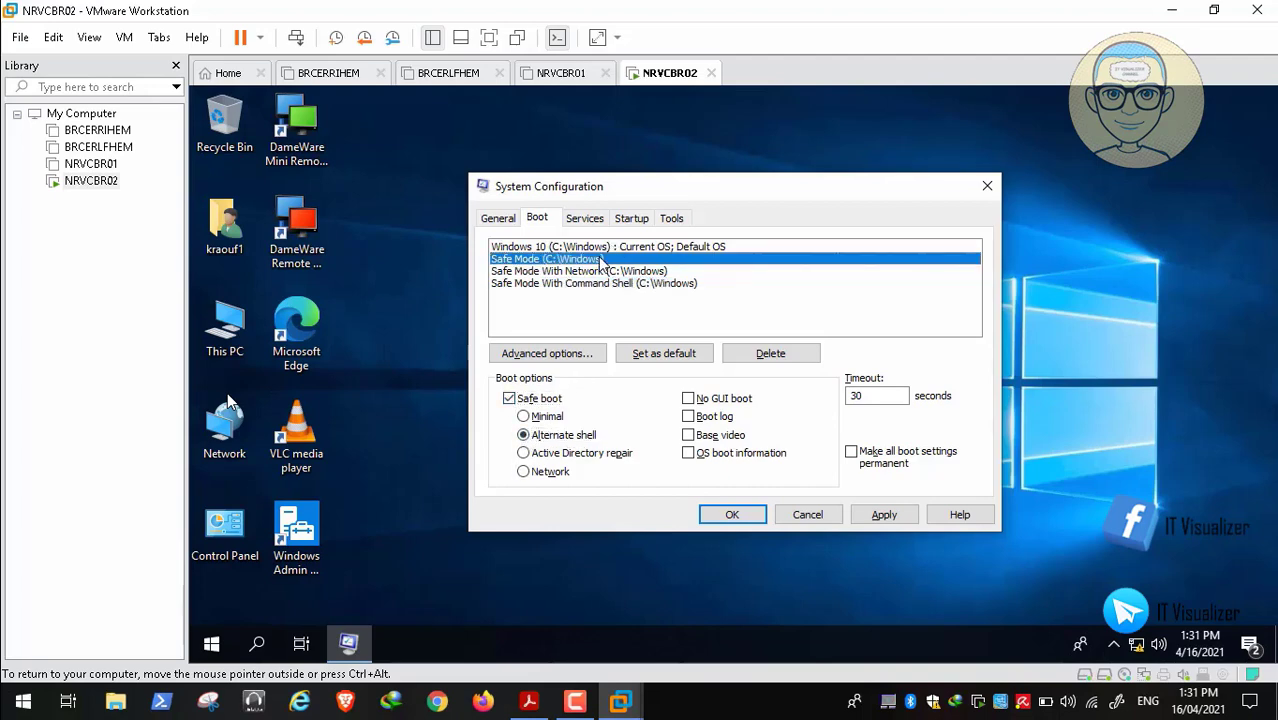
{"action": "left_click", "coordinate": [603, 274]}
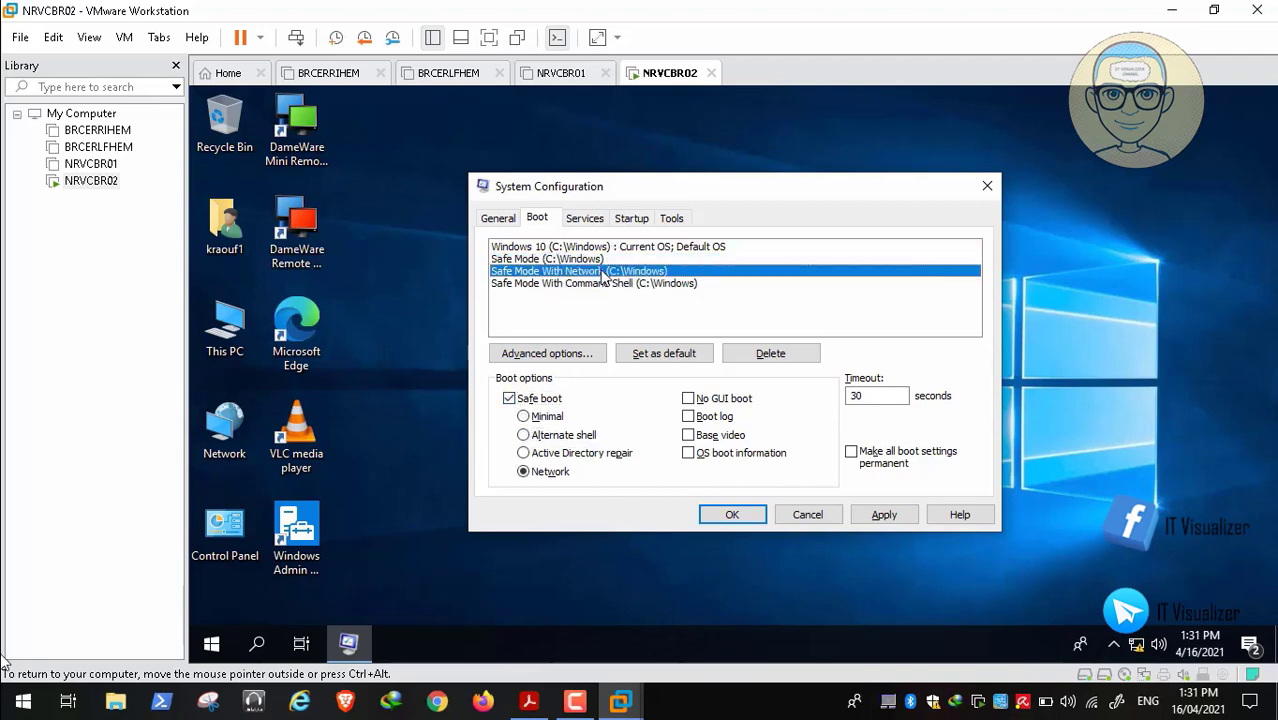
{"action": "left_click", "coordinate": [605, 285]}
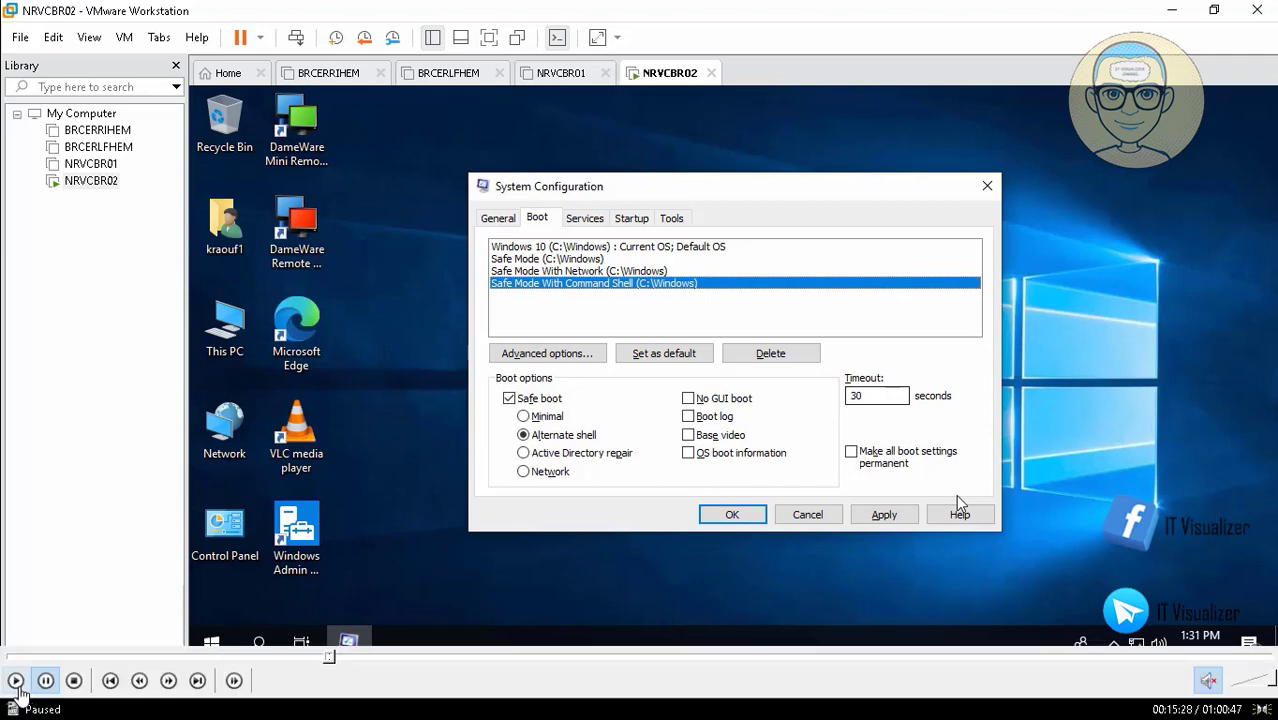
Make all boot settings permanent, apply and confirm, then close msconfig and restart the guest
{"action": "left_click", "coordinate": [852, 452]}
{"action": "left_click", "coordinate": [884, 514]}
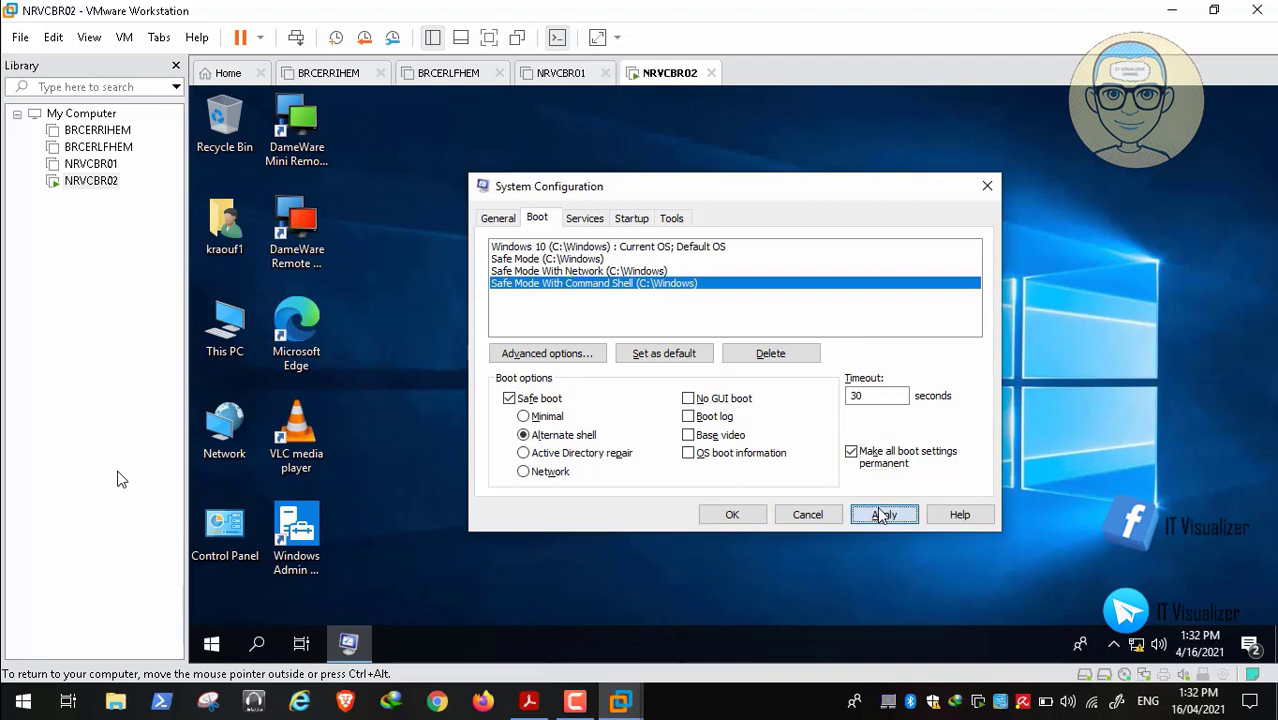
{"action": "left_click", "coordinate": [806, 410]}
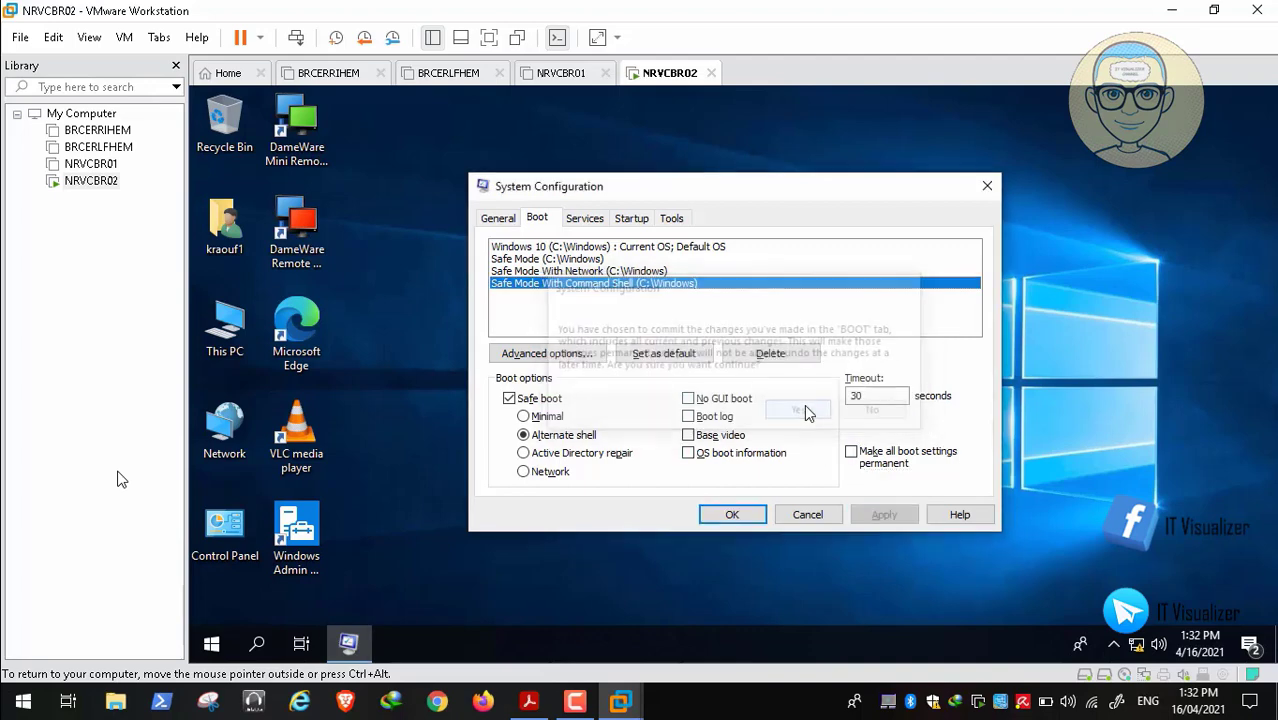
{"action": "left_click", "coordinate": [744, 517]}
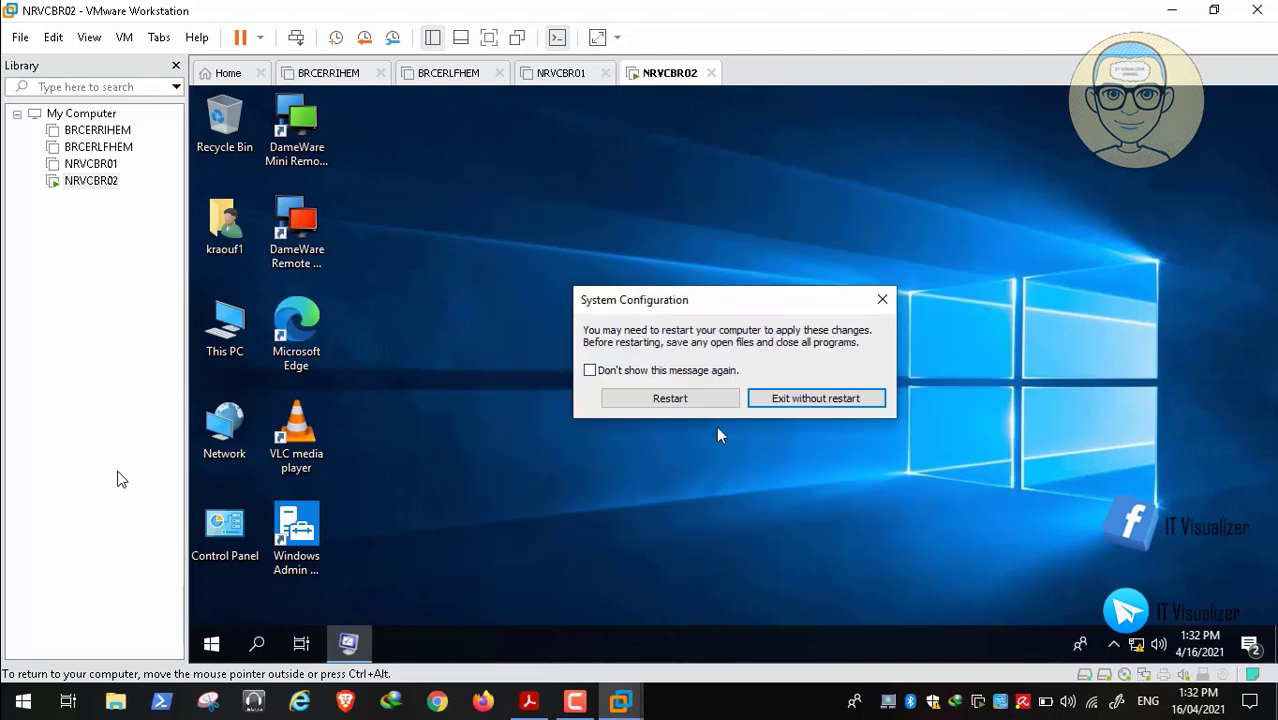
{"action": "left_click", "coordinate": [696, 400]}
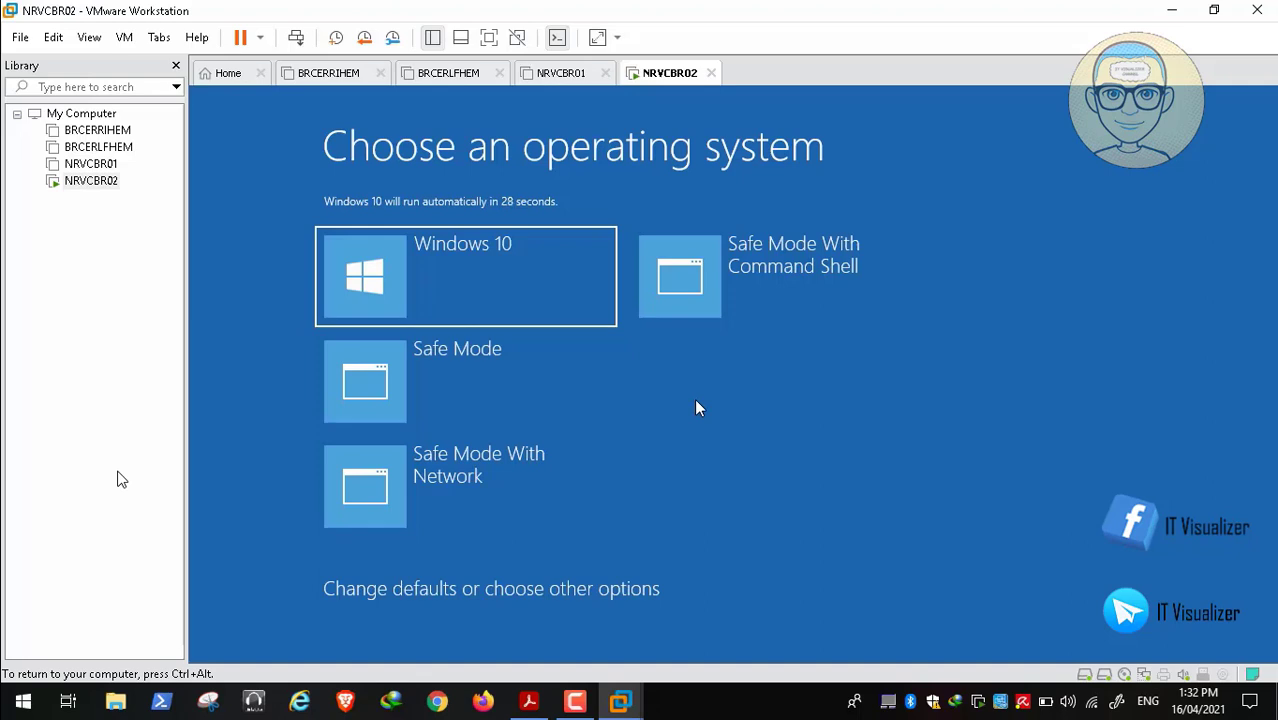
Stop the boot countdown and start Windows 10 normally from the operating system menu
{"action": "key", "text": "Down"}
{"action": "key", "text": "Up"}
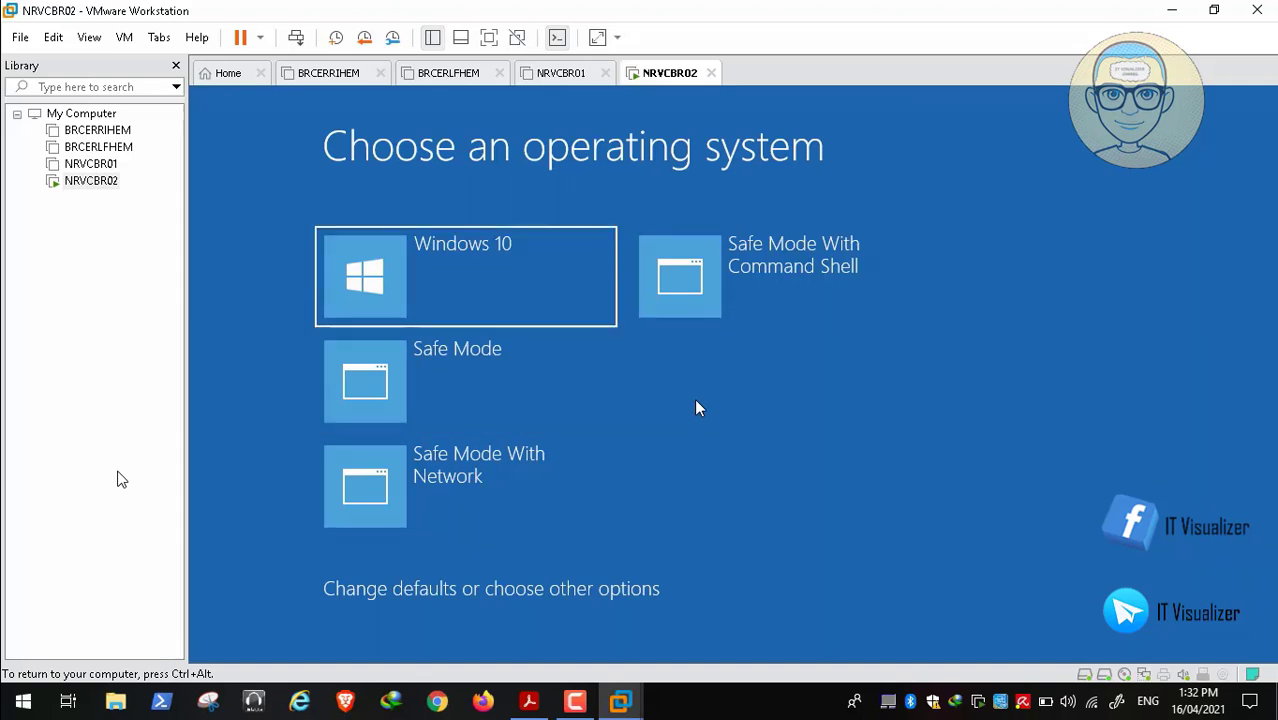
{"action": "key", "text": "Return"}
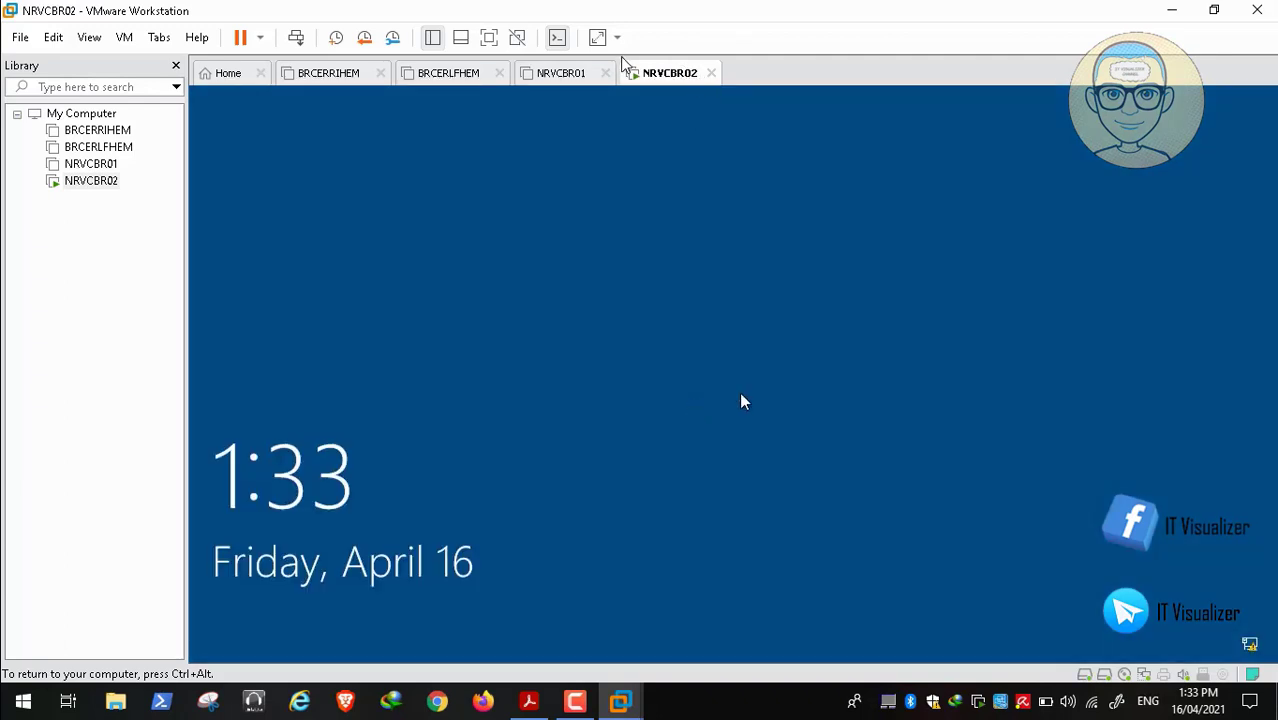
Shut down the NRVCBR02 guest from the power options and confirm the shutdown
{"action": "left_click", "coordinate": [259, 38]}
{"action": "left_click", "coordinate": [285, 88]}
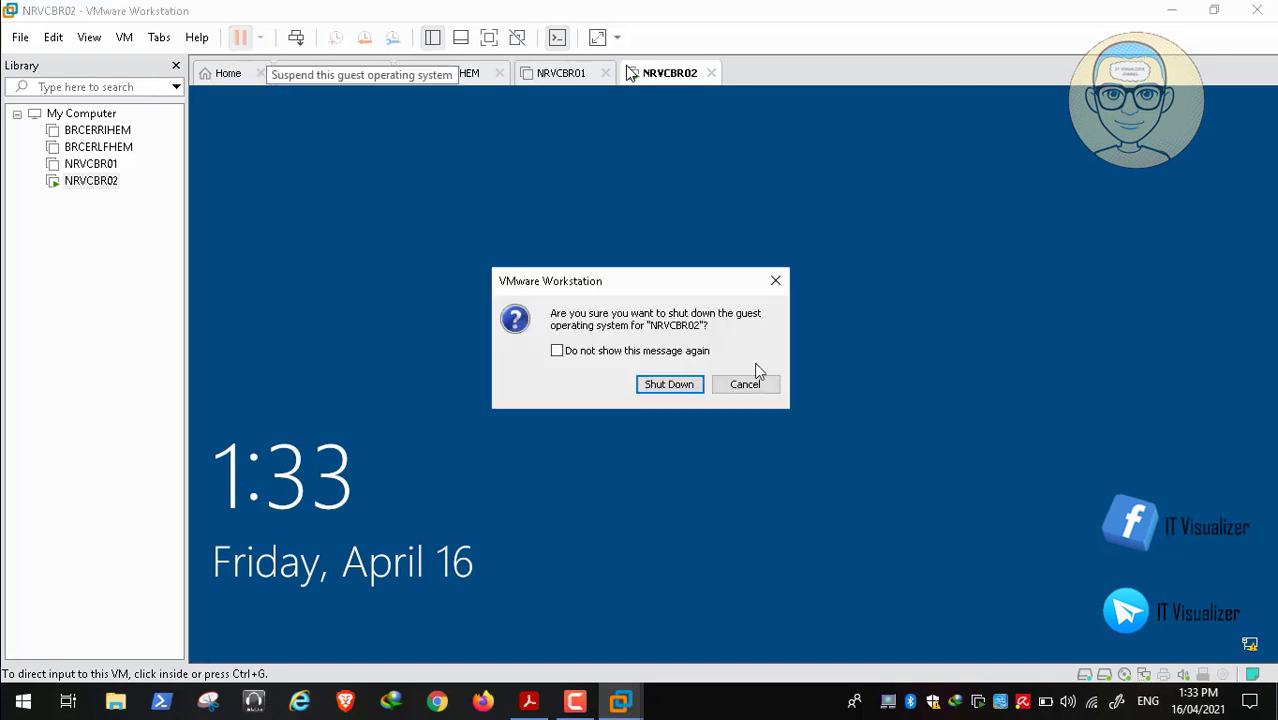
{"action": "left_click", "coordinate": [689, 390]}
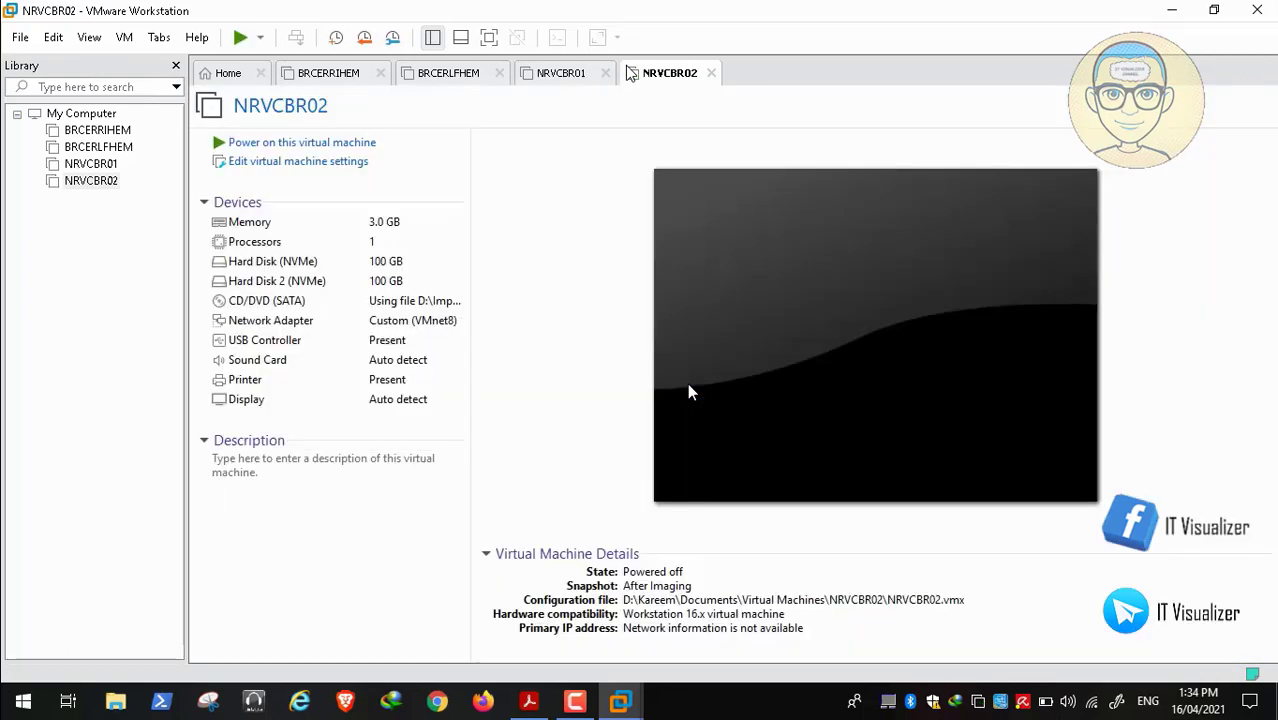
Set NRVCBR02's memory to 1048 MB, save it, and switch to the BRCERRIHEM tab
{"action": "left_click", "coordinate": [334, 174]}
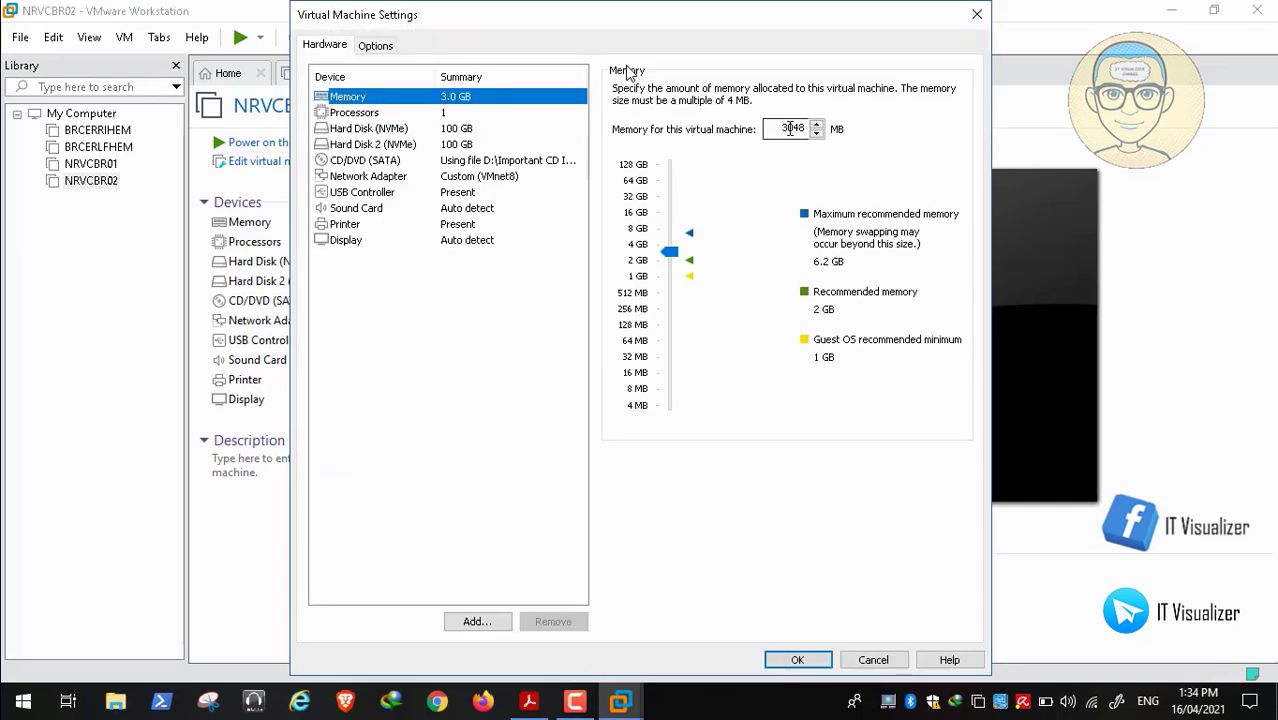
{"action": "left_click", "coordinate": [790, 128]}
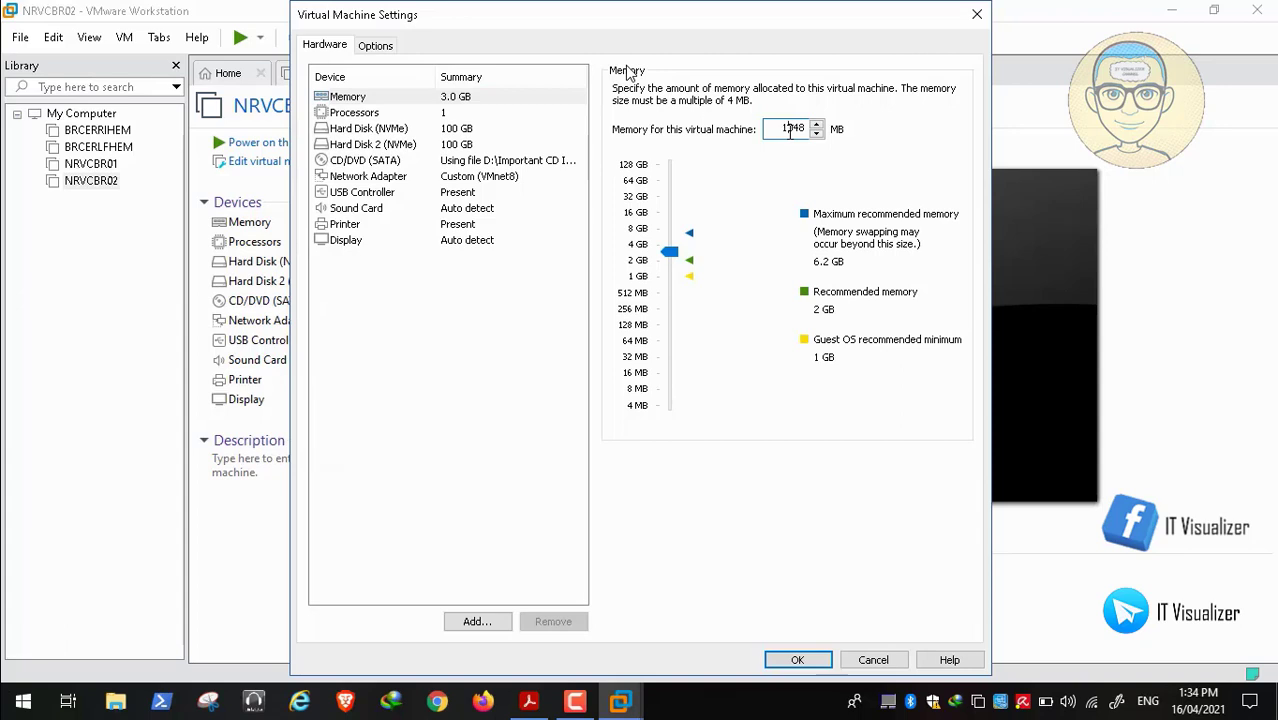
{"action": "left_click", "coordinate": [799, 660]}
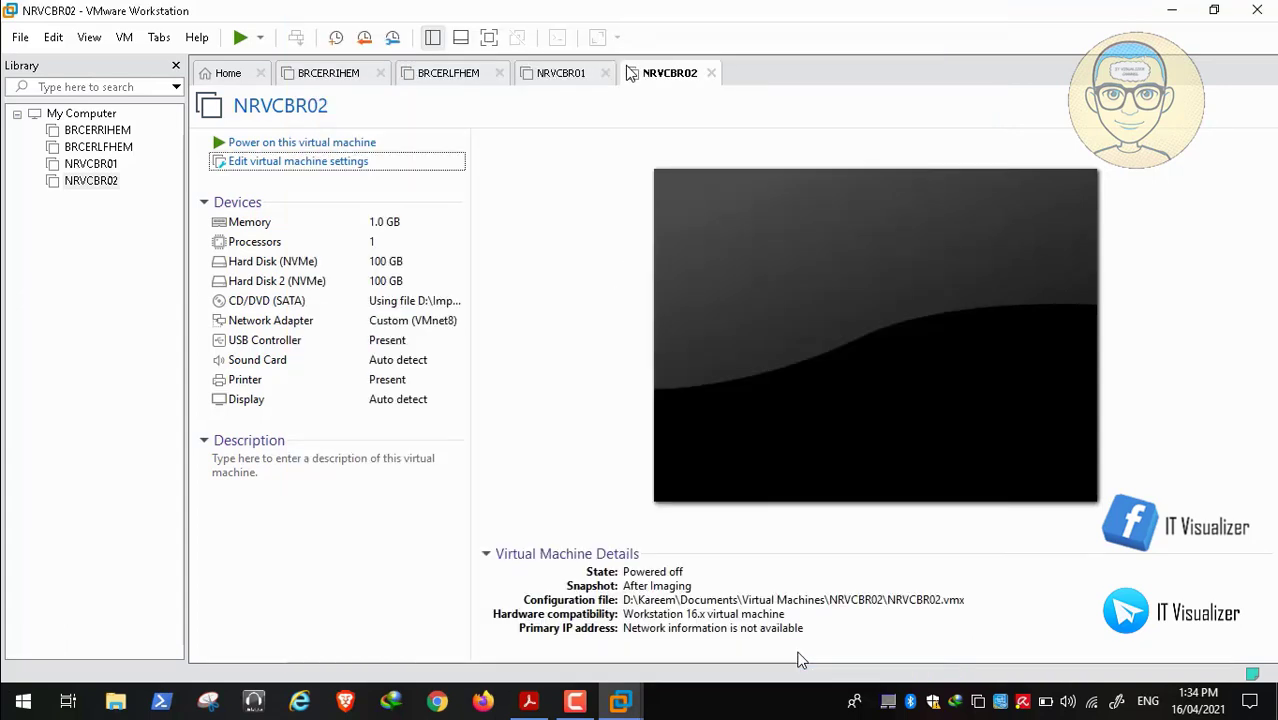
{"action": "left_click", "coordinate": [333, 77]}
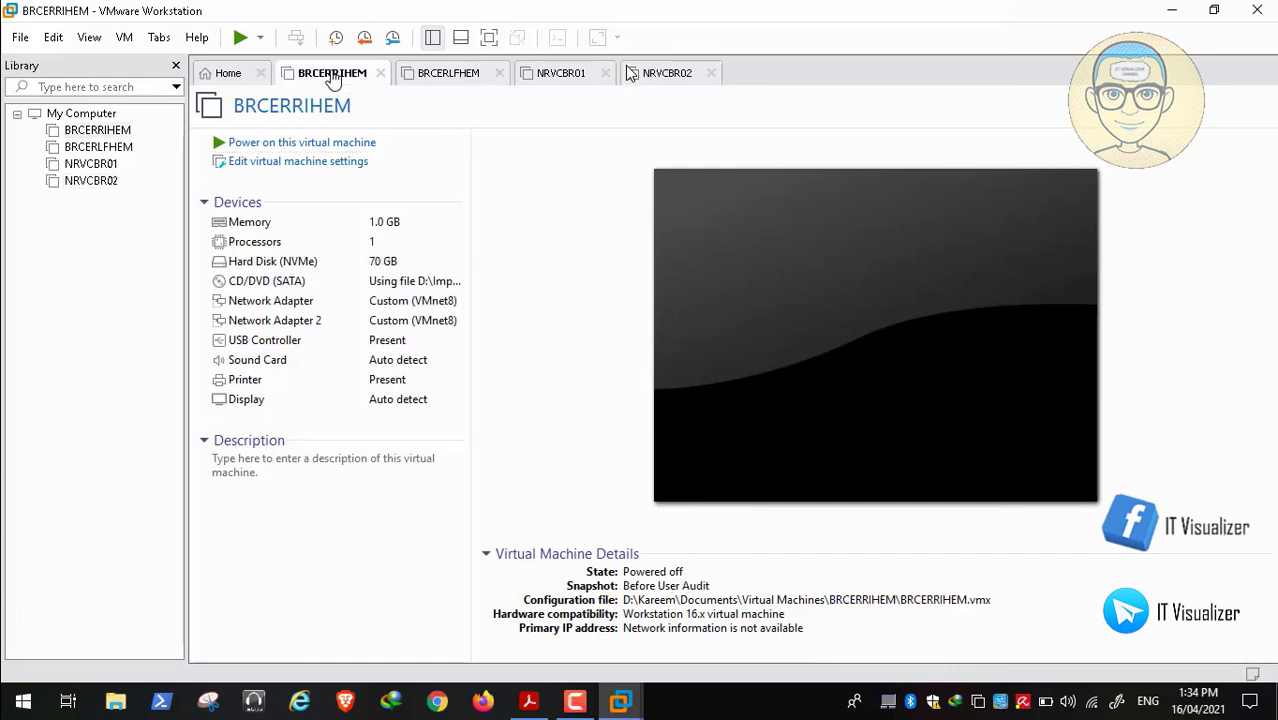
Power on the BRCERRIHEM virtual machine and close the Safe Mode PDF in Acrobat Reader
{"action": "left_click", "coordinate": [330, 146]}
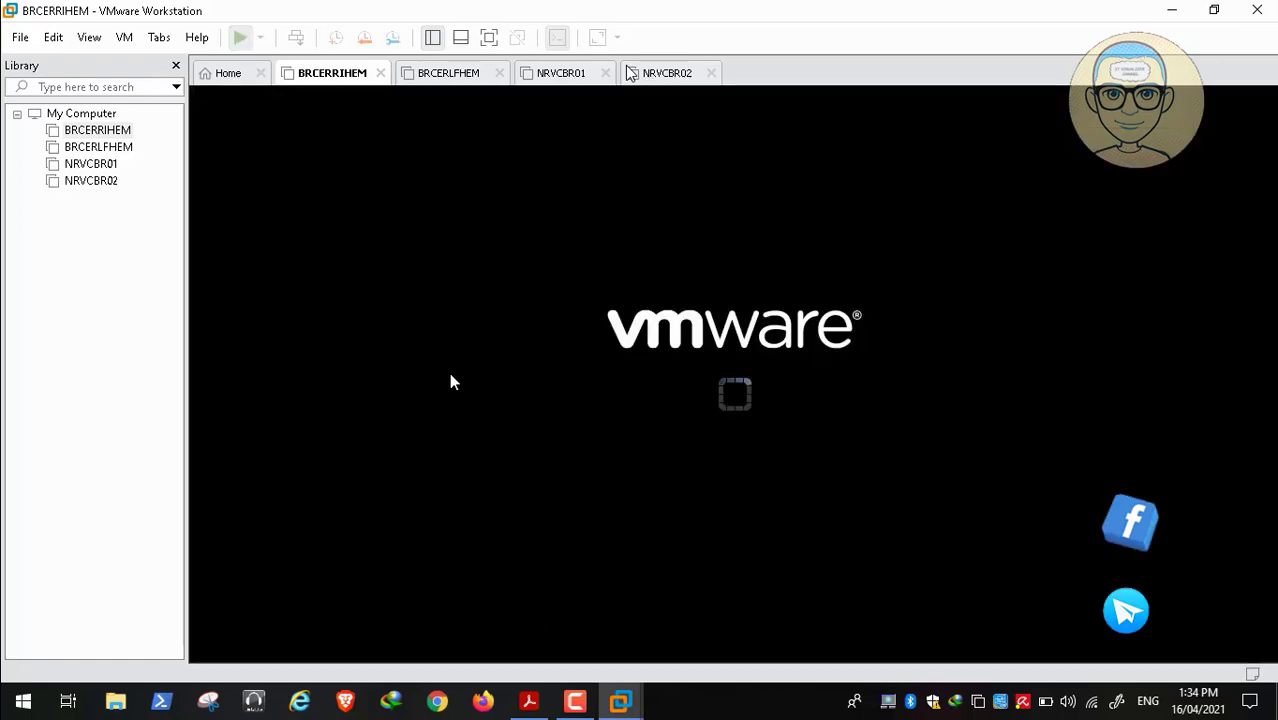
{"action": "left_click", "coordinate": [528, 703]}
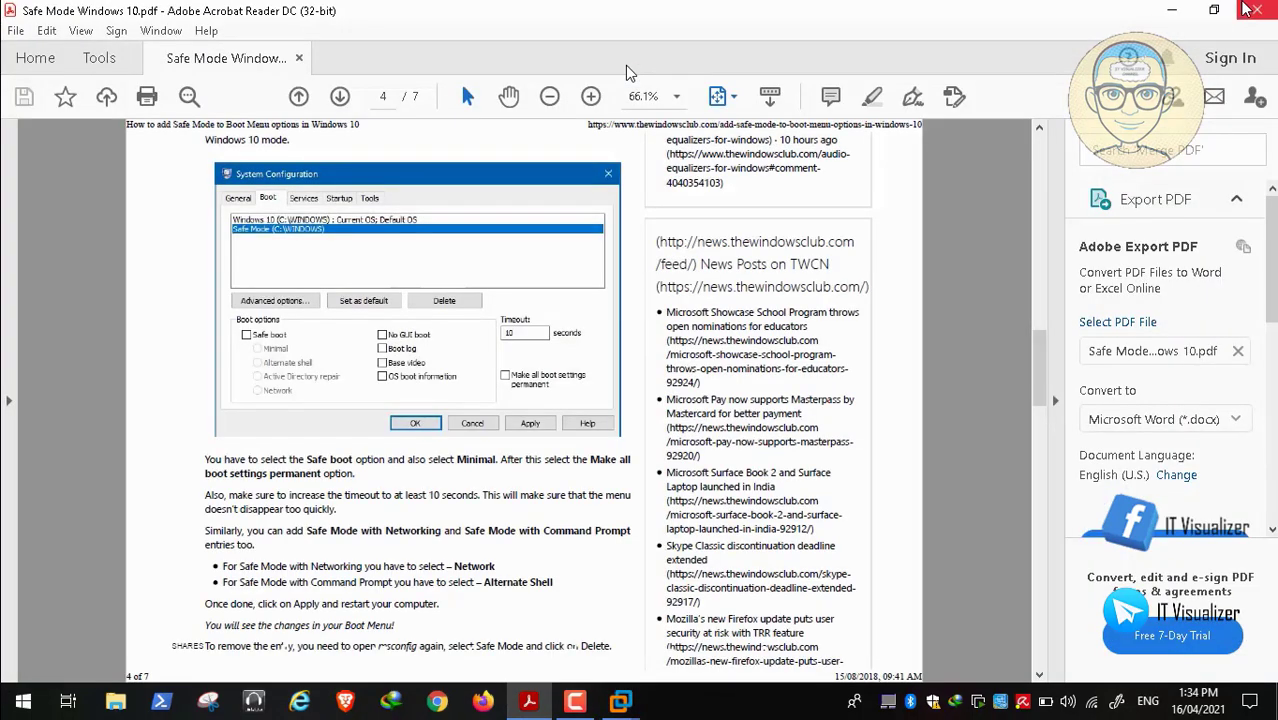
{"action": "left_click", "coordinate": [1258, 11]}
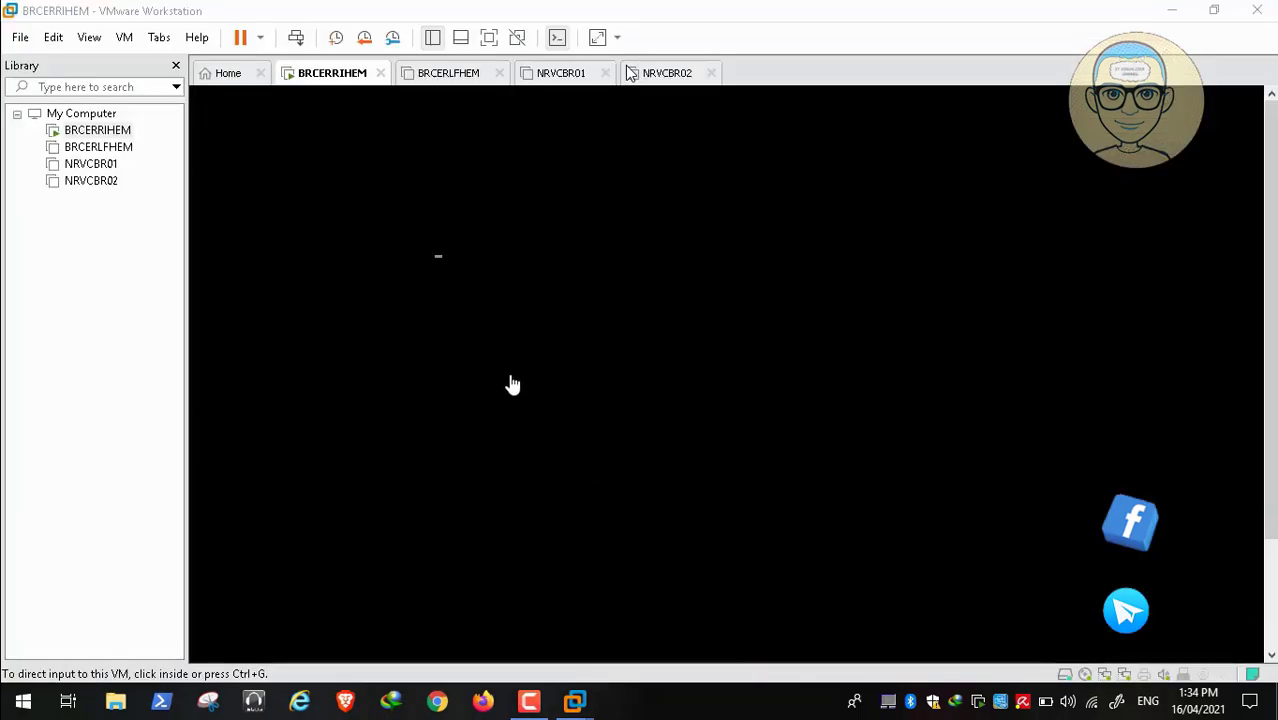
Scrub the player's seek bar past BRCERRIHEM's boot to the lock screen and BRCERLFHEM's summary
{"action": "mouse_move", "coordinate": [388, 666]}
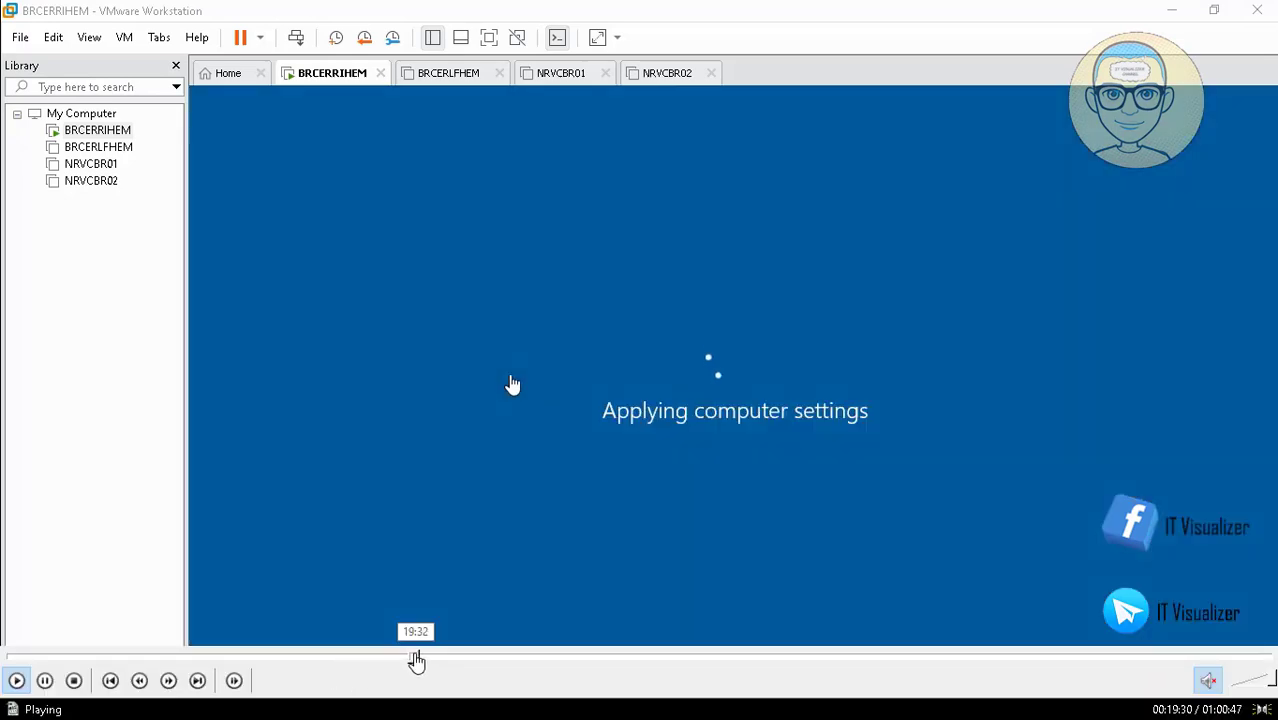
{"action": "left_click", "coordinate": [437, 658]}
{"action": "left_click", "coordinate": [450, 657]}
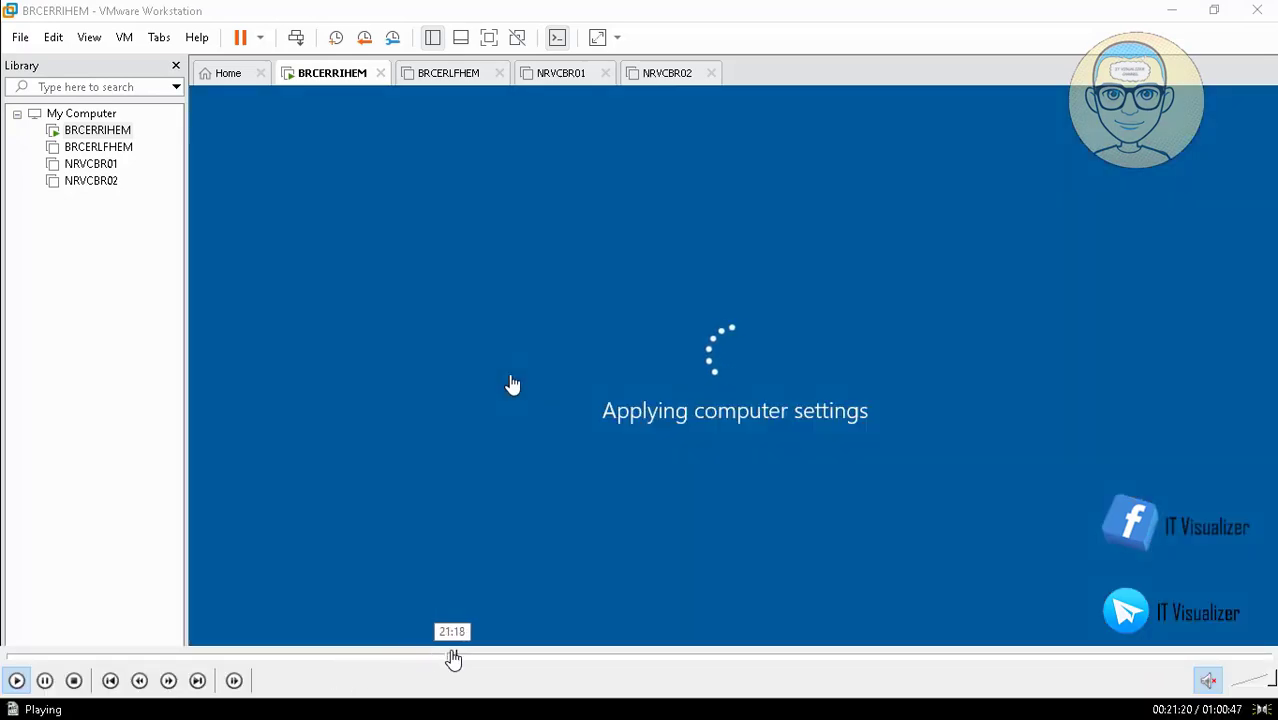
{"action": "left_click", "coordinate": [471, 658]}
{"action": "left_click", "coordinate": [493, 658]}
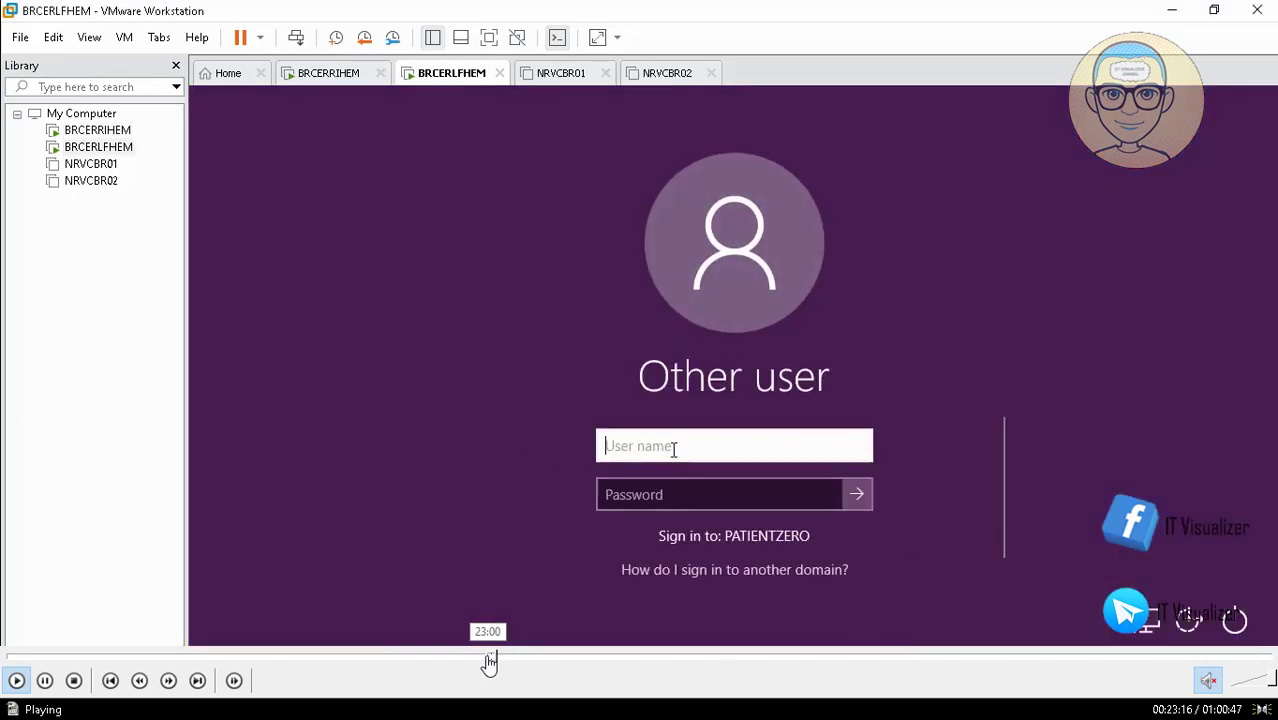
{"action": "left_click", "coordinate": [488, 658]}
{"action": "left_click", "coordinate": [482, 658]}
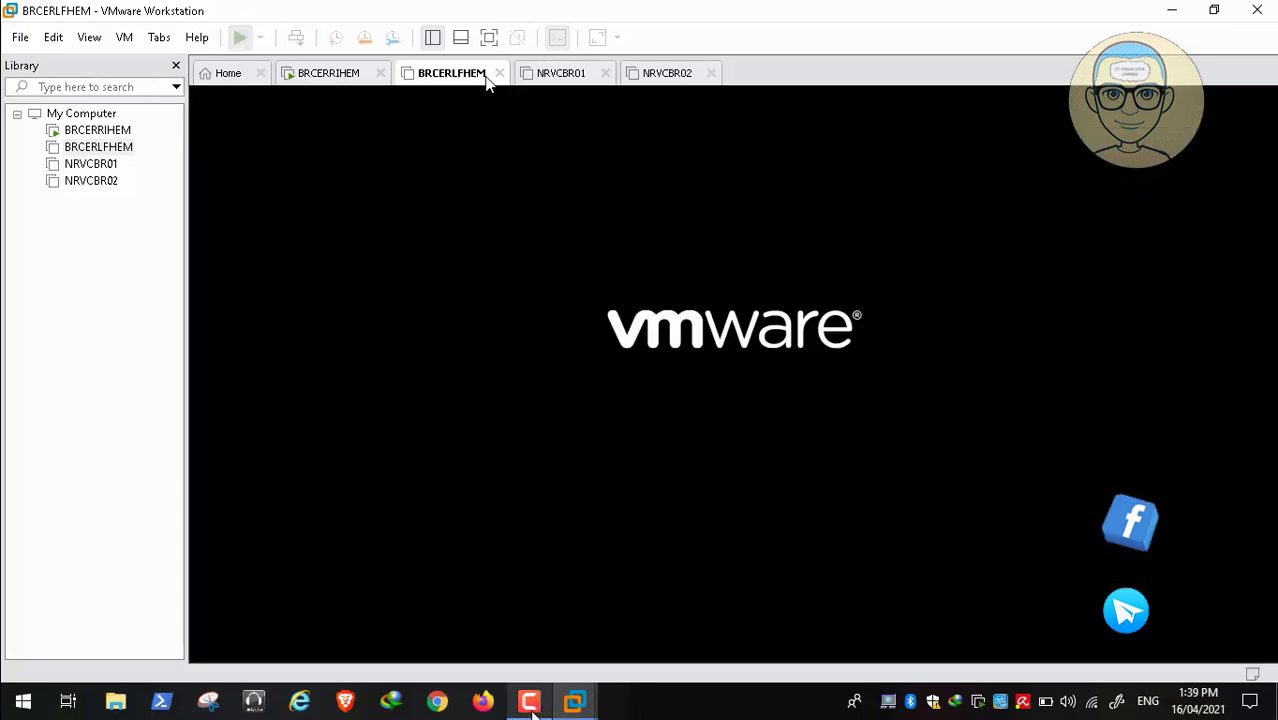
Pause the recorder, send Ctrl+Alt+Del to BRCERLFHEM and accept the Patient Zero City notice
{"action": "left_click", "coordinate": [531, 702]}
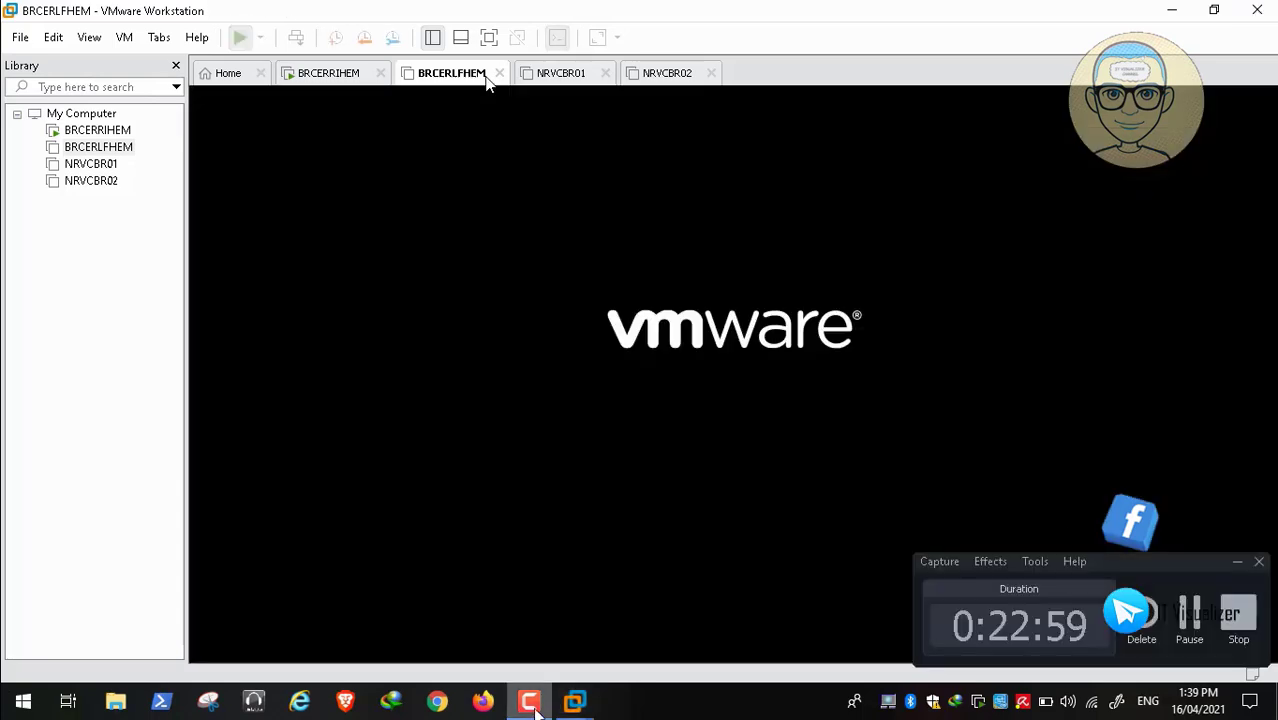
{"action": "left_click", "coordinate": [1190, 610]}
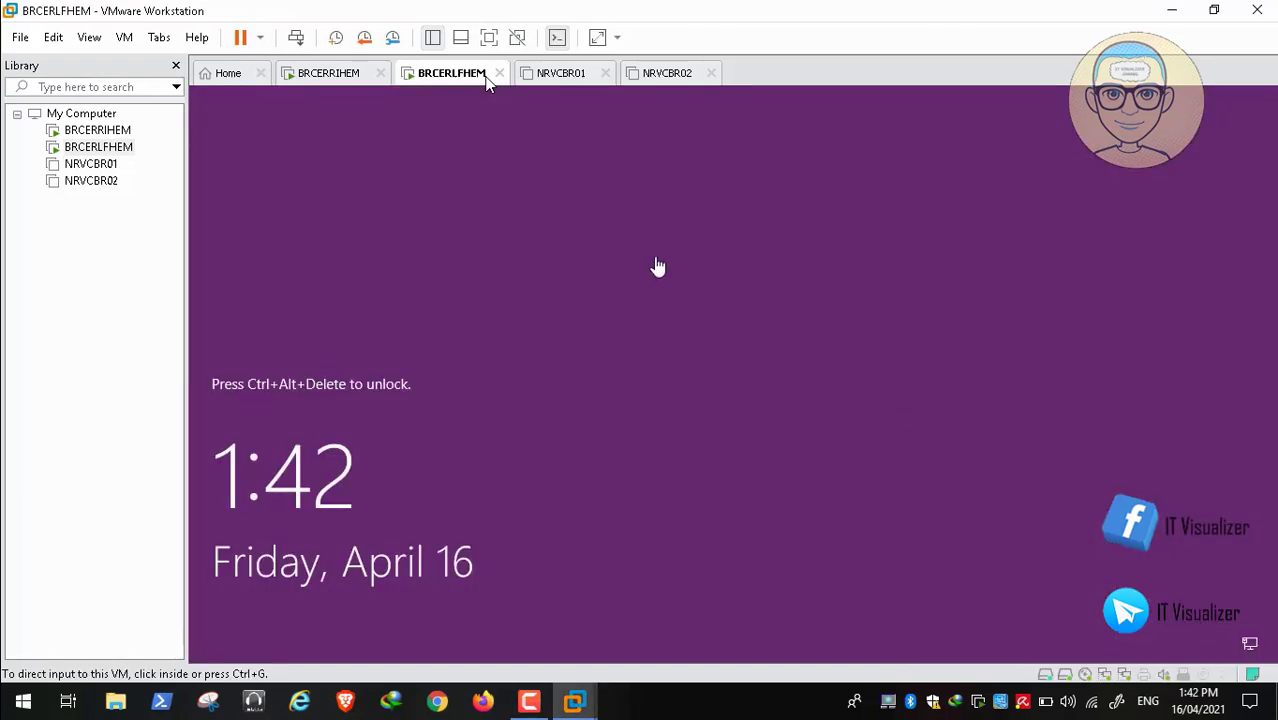
{"action": "left_click", "coordinate": [298, 38]}
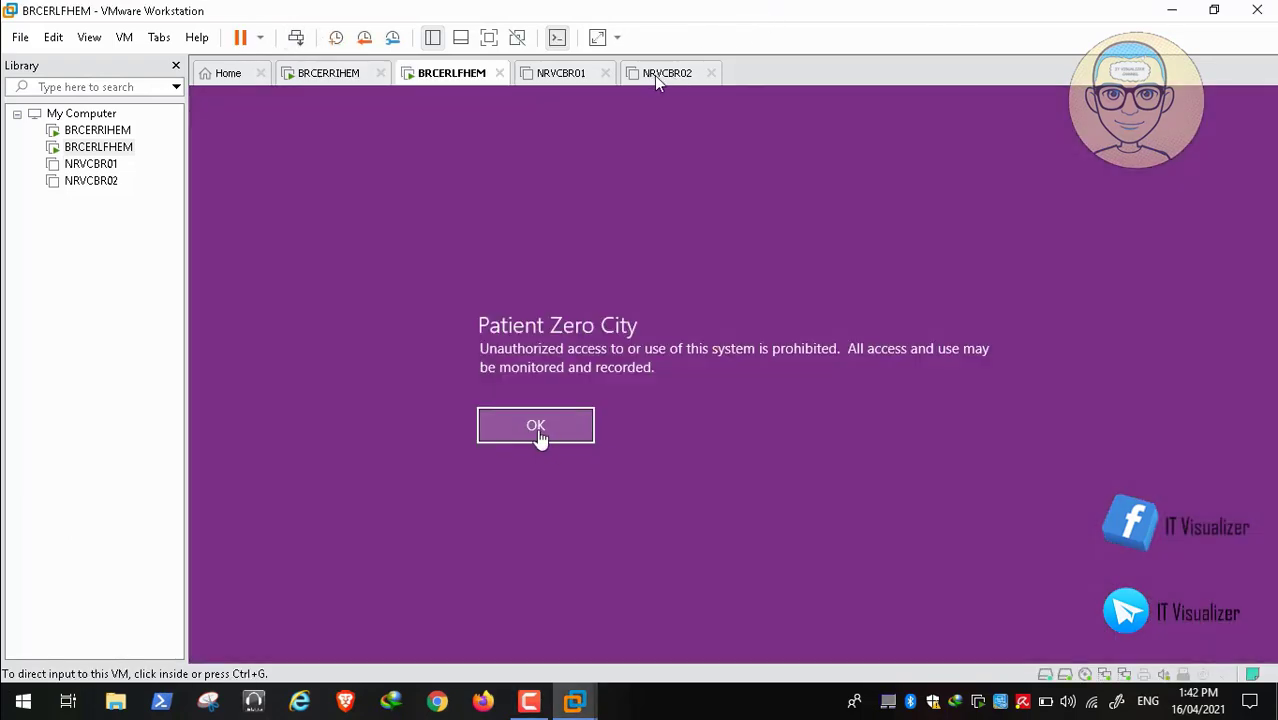
{"action": "left_click", "coordinate": [537, 431]}
{"action": "left_click", "coordinate": [536, 425]}
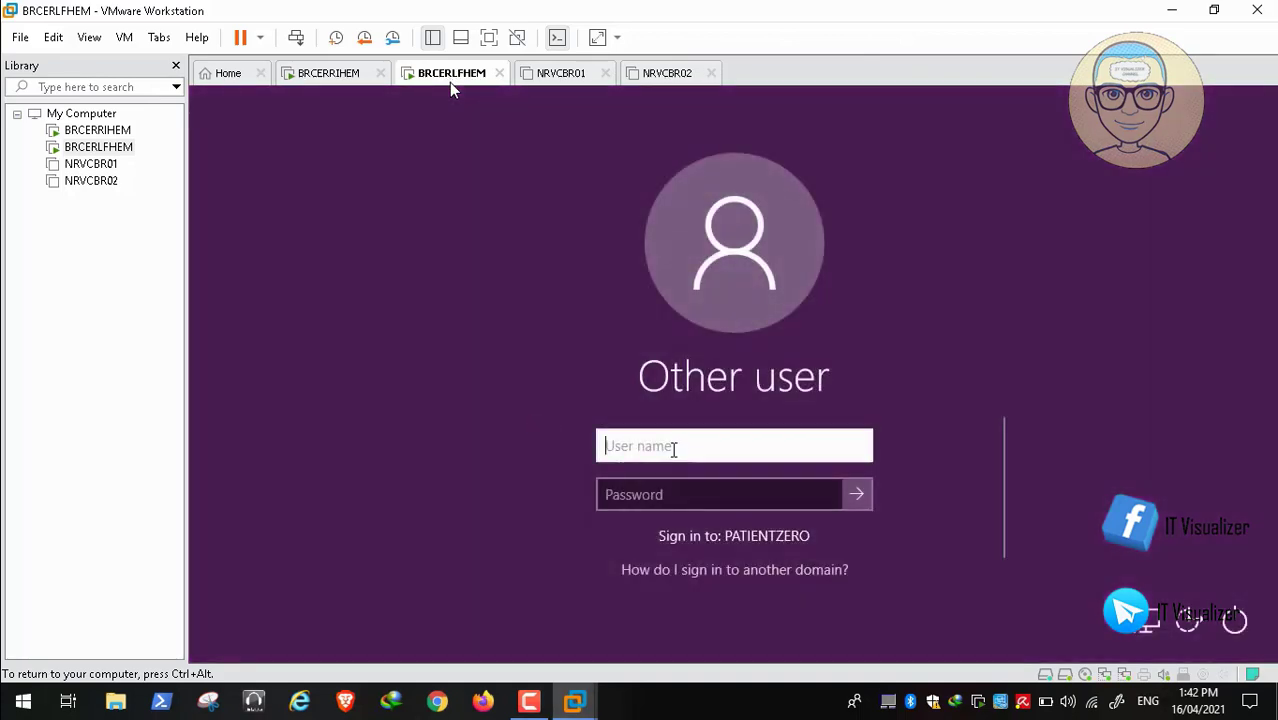
Enter the domain user name and password on BRCERLFHEM, then release input with Ctrl+Alt
{"action": "type", "text": "krao"}
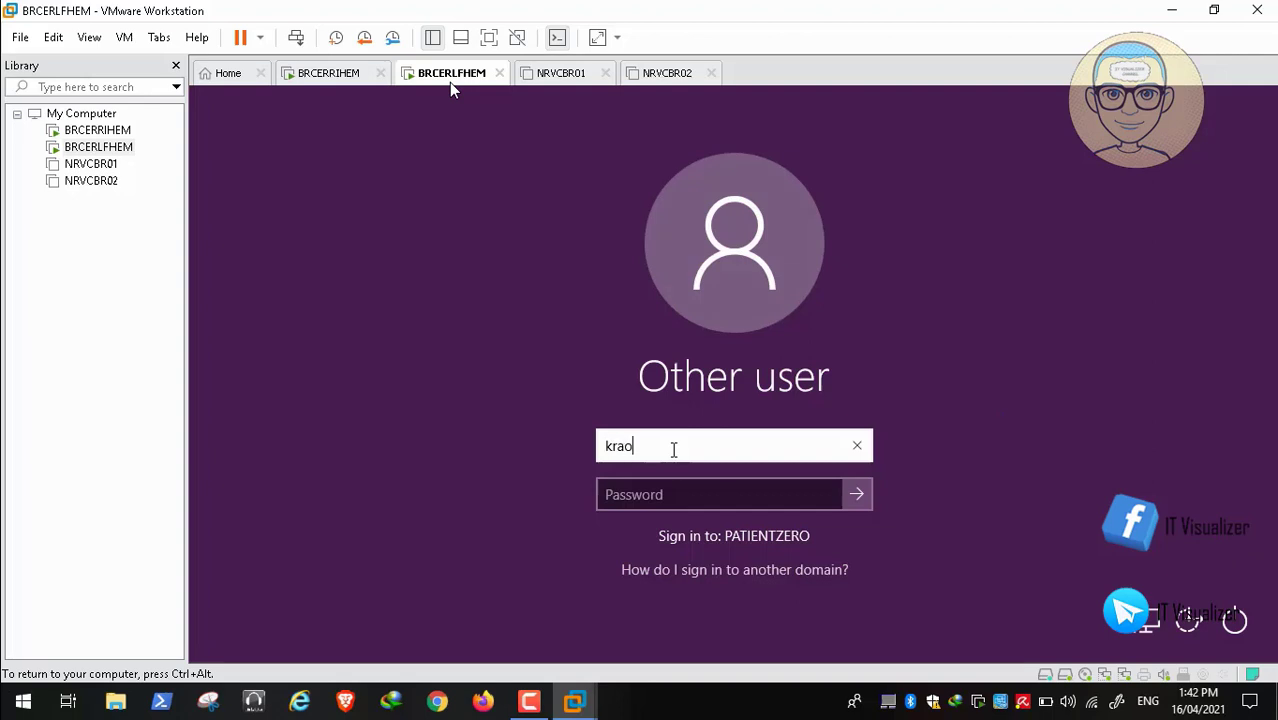
{"action": "type", "text": "uf"}
{"action": "key", "text": "Tab"}
{"action": "type", "text": "•"}
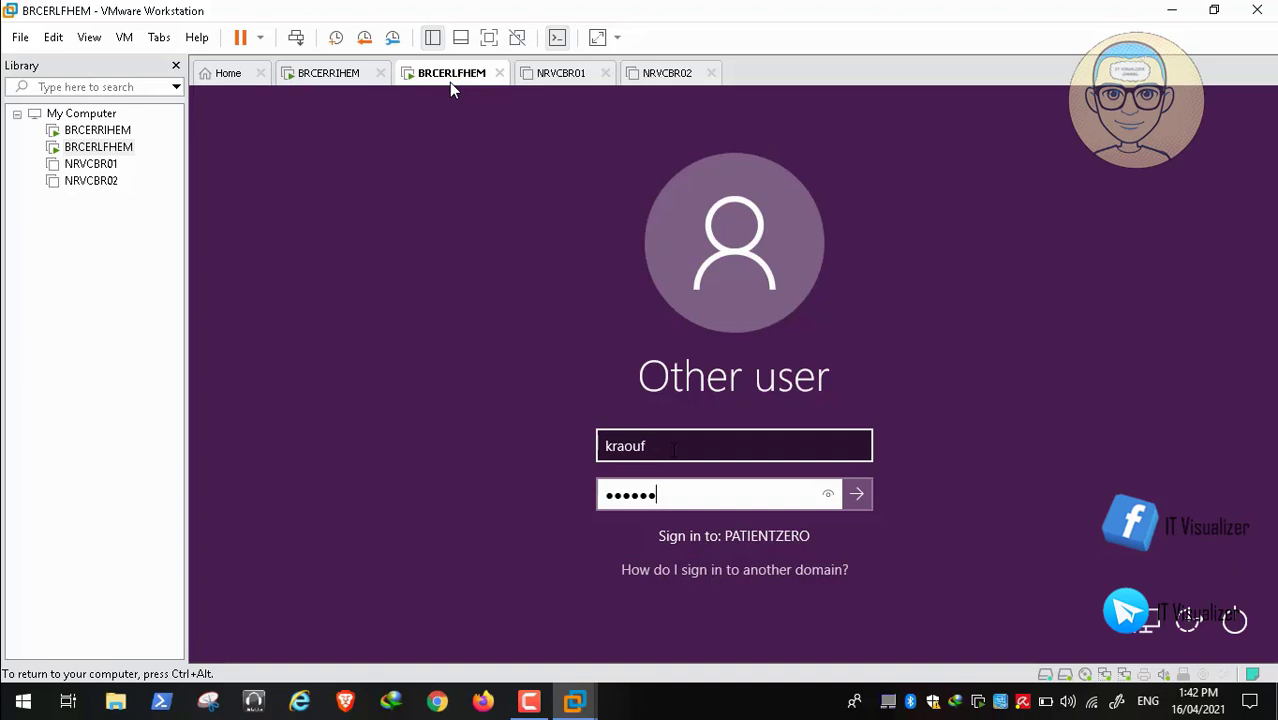
{"action": "type", "text": "•••••••••"}
{"action": "key", "text": "Return"}
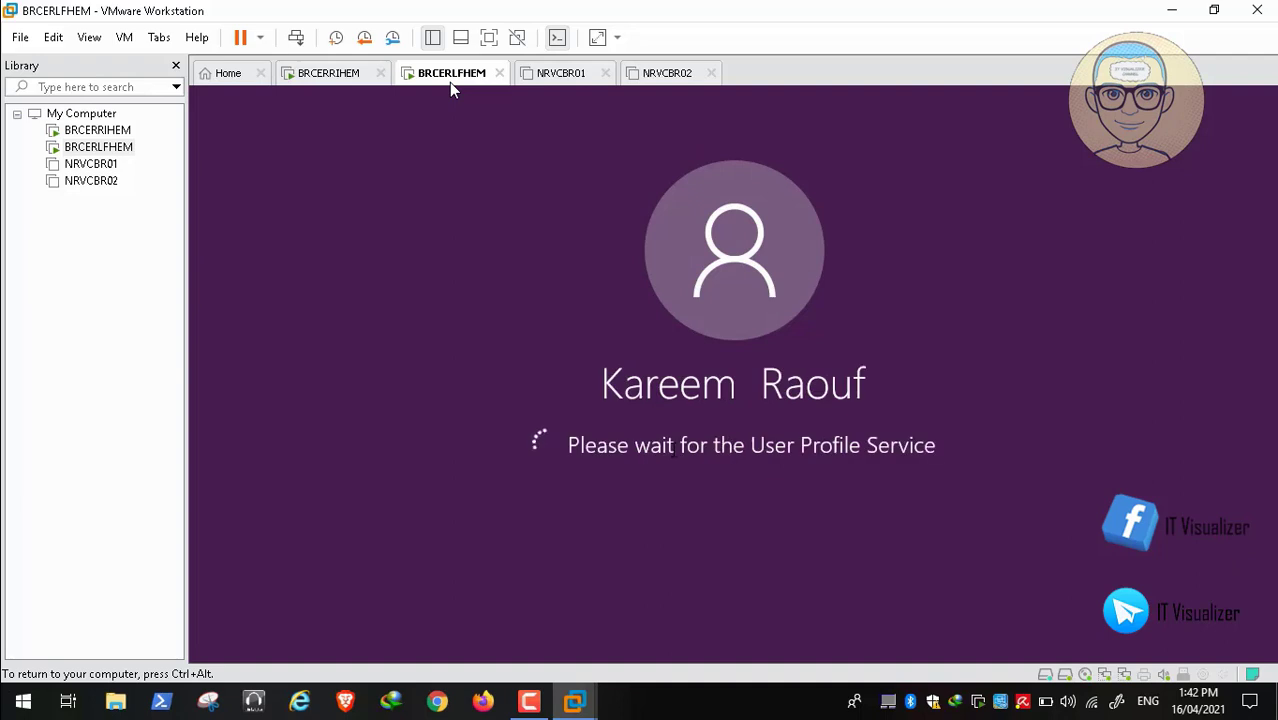
{"action": "key", "text": "ctrl+alt"}
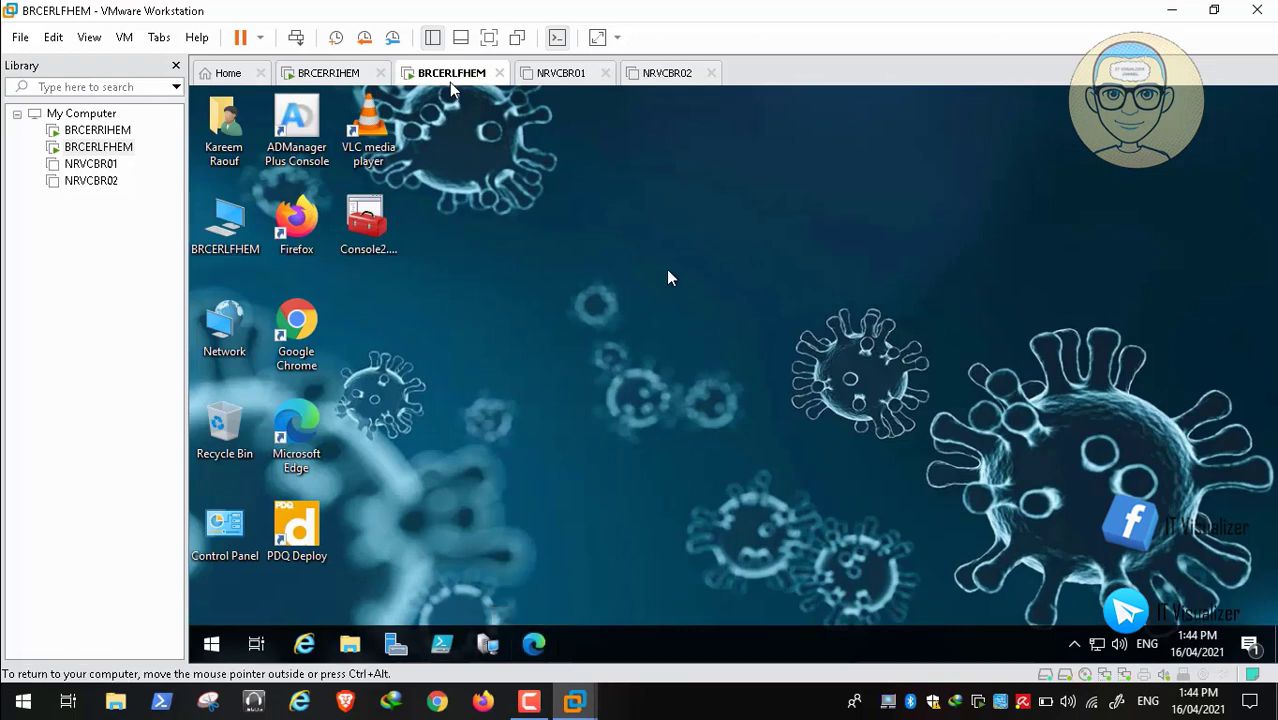
Open the Console2 saved console from BRCERLFHEM's desktop and bring up the recorder controls
{"action": "left_click", "coordinate": [373, 226]}
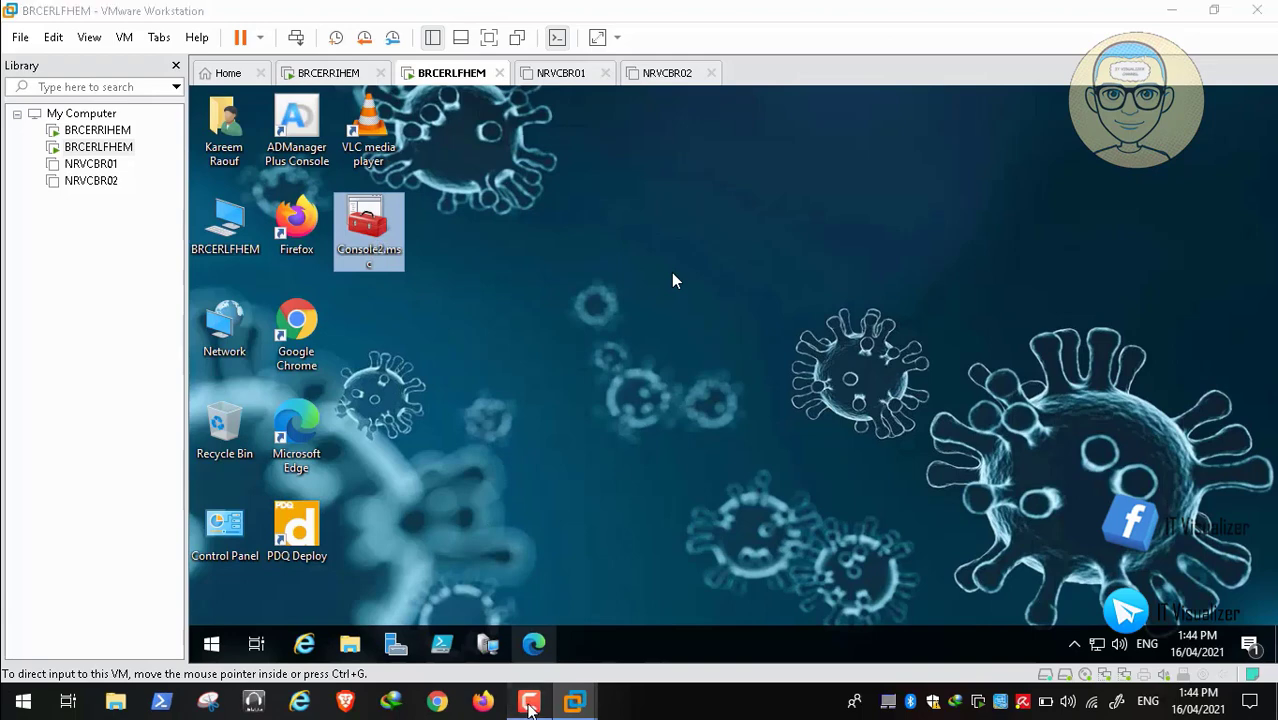
{"action": "left_click", "coordinate": [529, 701]}
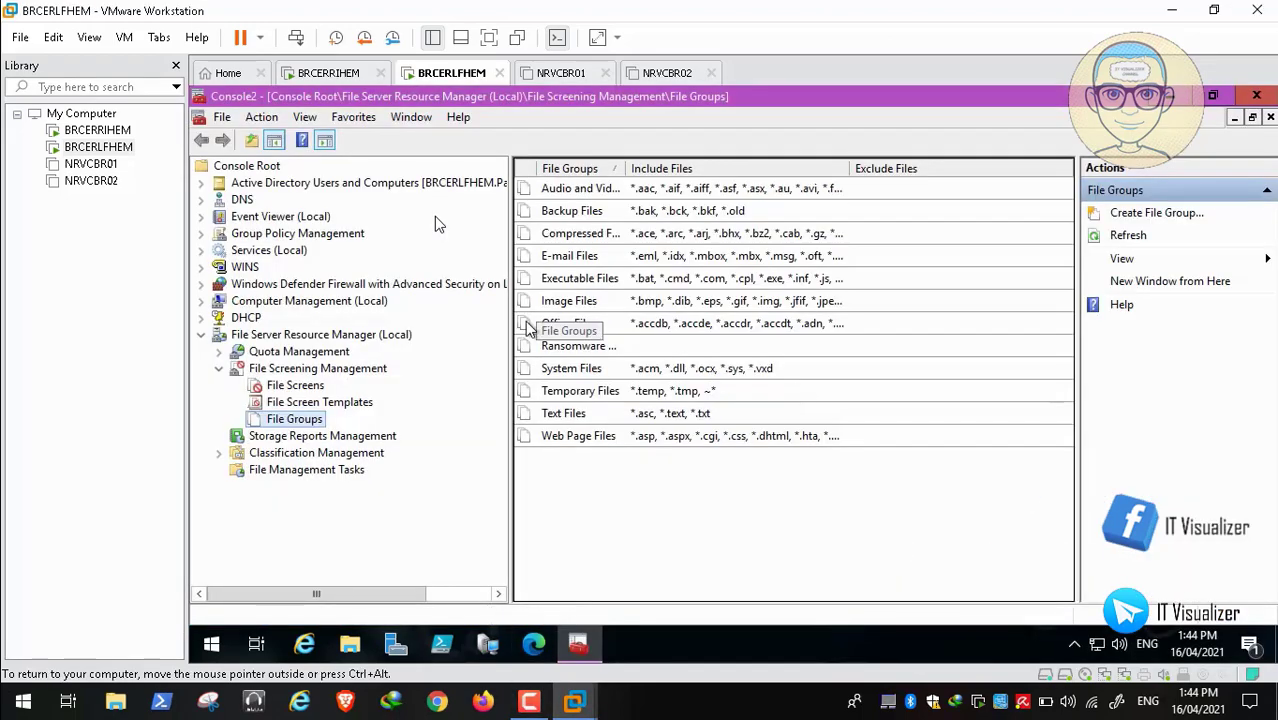
Select the Ransomware Files group in Console2's File Groups list
{"action": "left_click", "coordinate": [563, 347]}
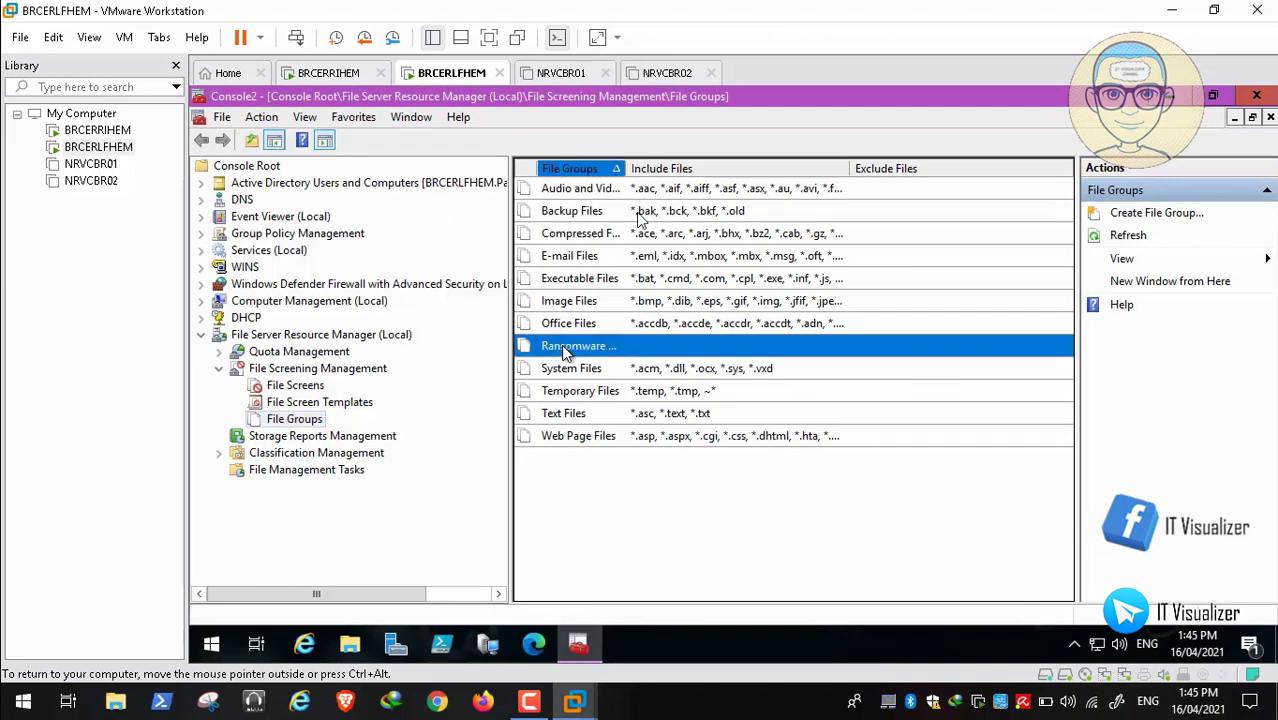
{"action": "mouse_move", "coordinate": [37, 694]}
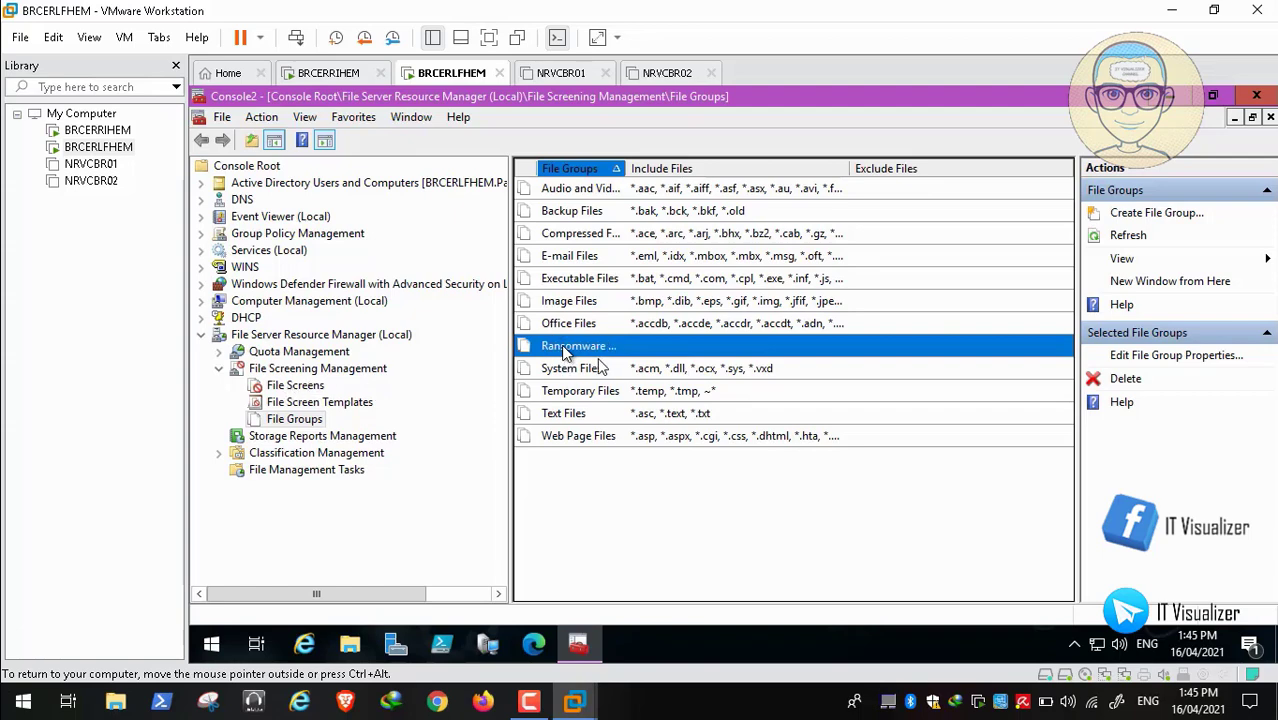
{"action": "mouse_move", "coordinate": [22, 695]}
{"action": "mouse_move", "coordinate": [60, 717]}
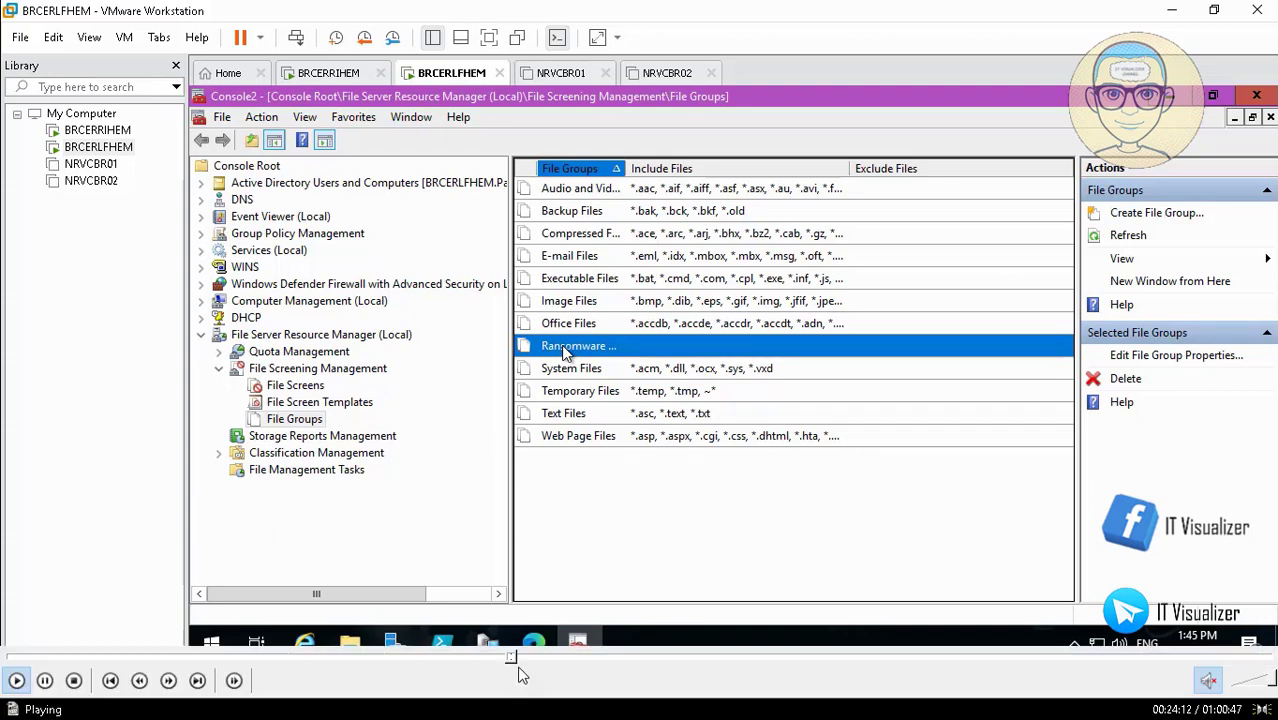
{"action": "left_click", "coordinate": [518, 658]}
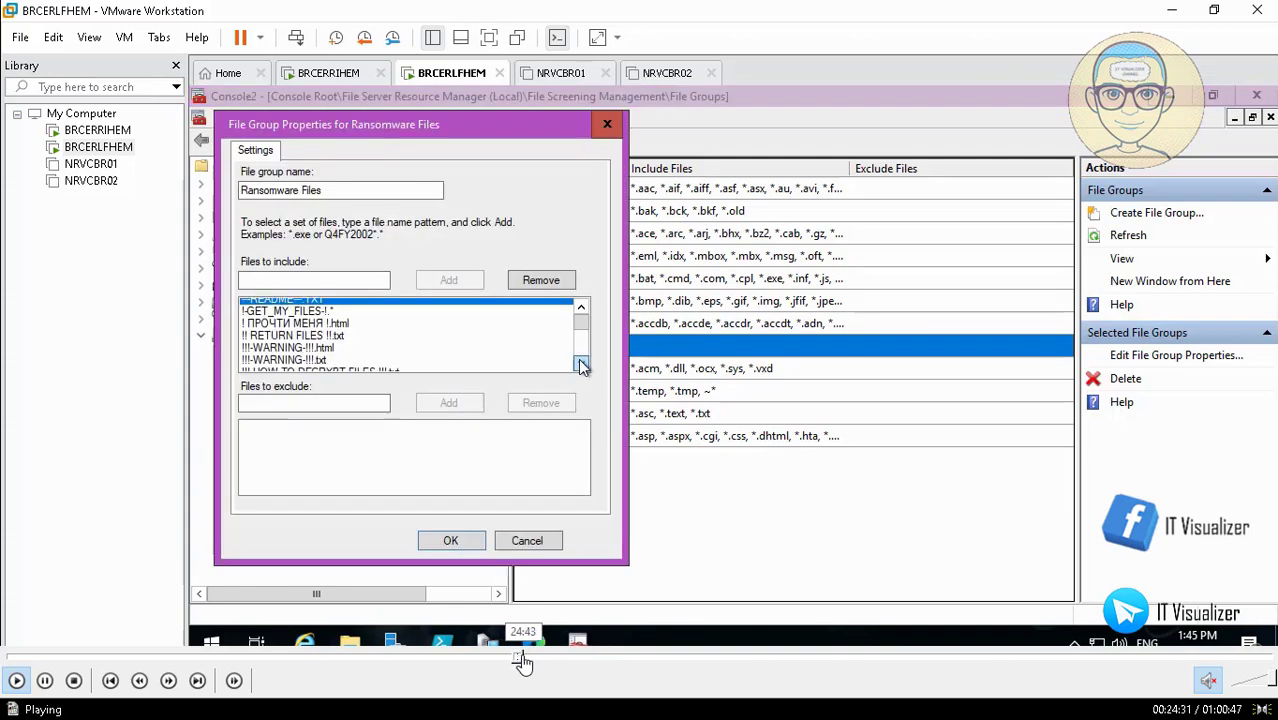
{"action": "left_click", "coordinate": [522, 662]}
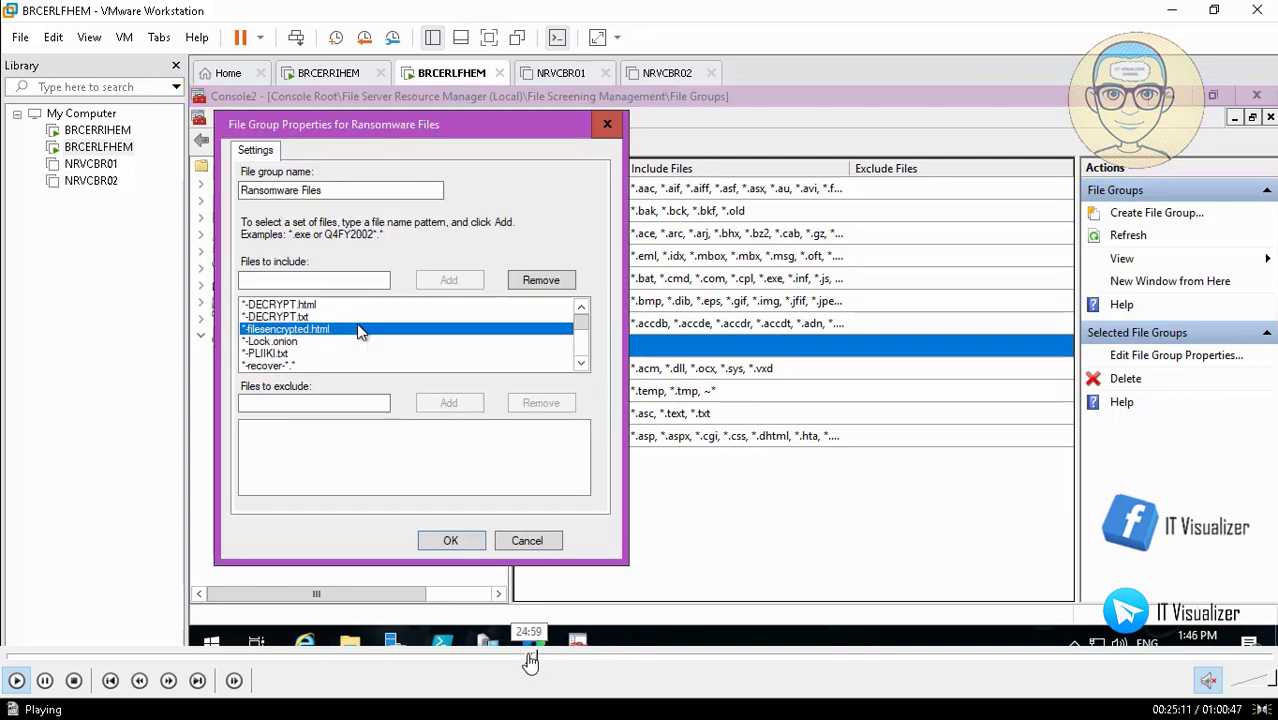
{"action": "left_click", "coordinate": [530, 662]}
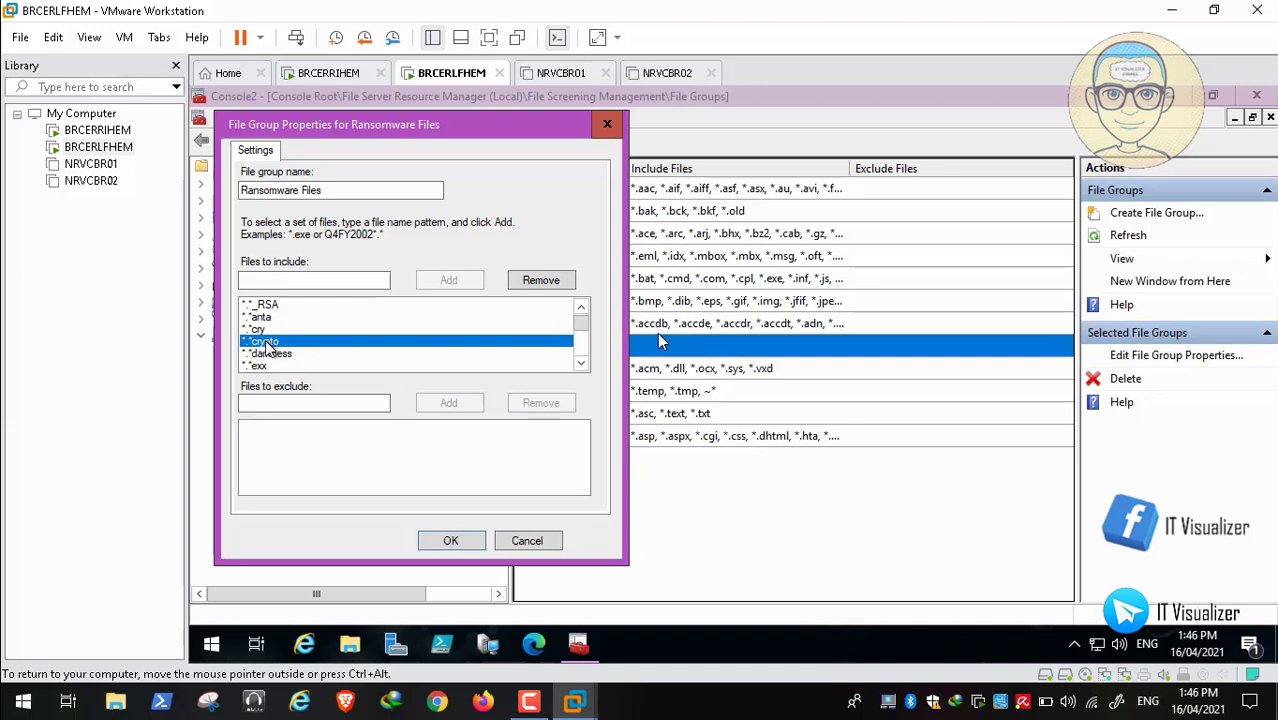
{"action": "left_click", "coordinate": [14, 681]}
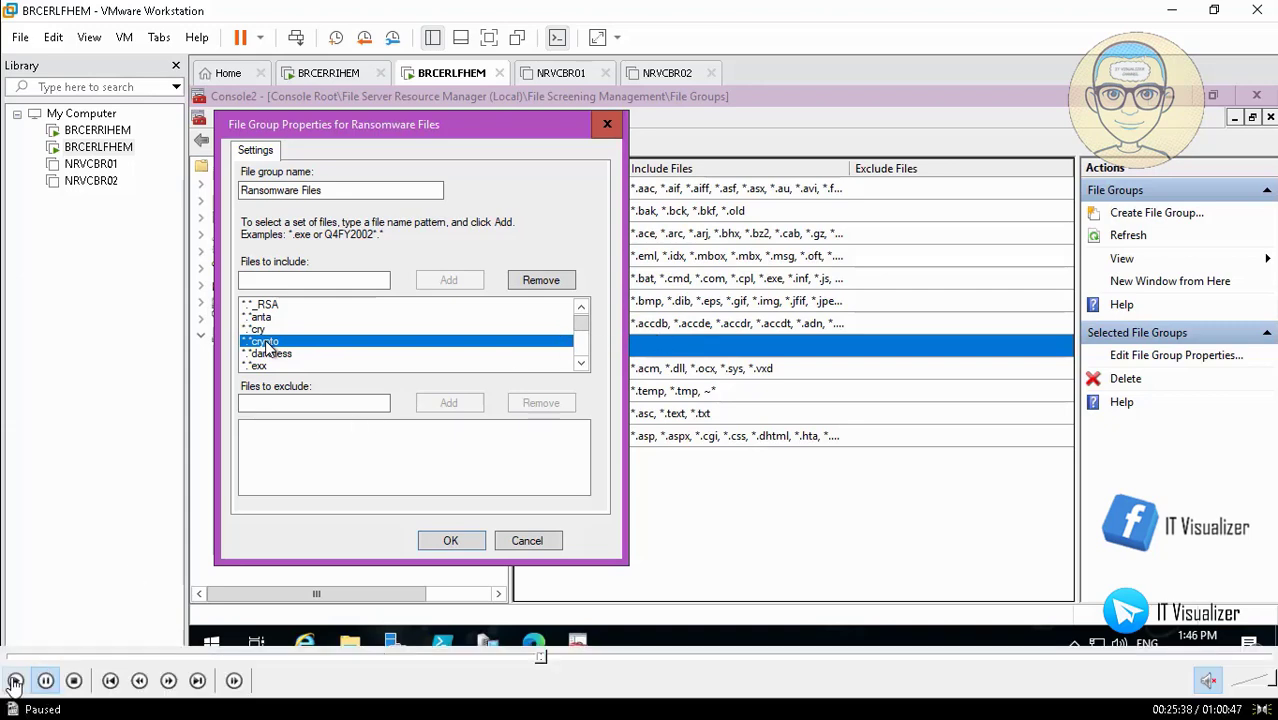
{"action": "left_click", "coordinate": [14, 681]}
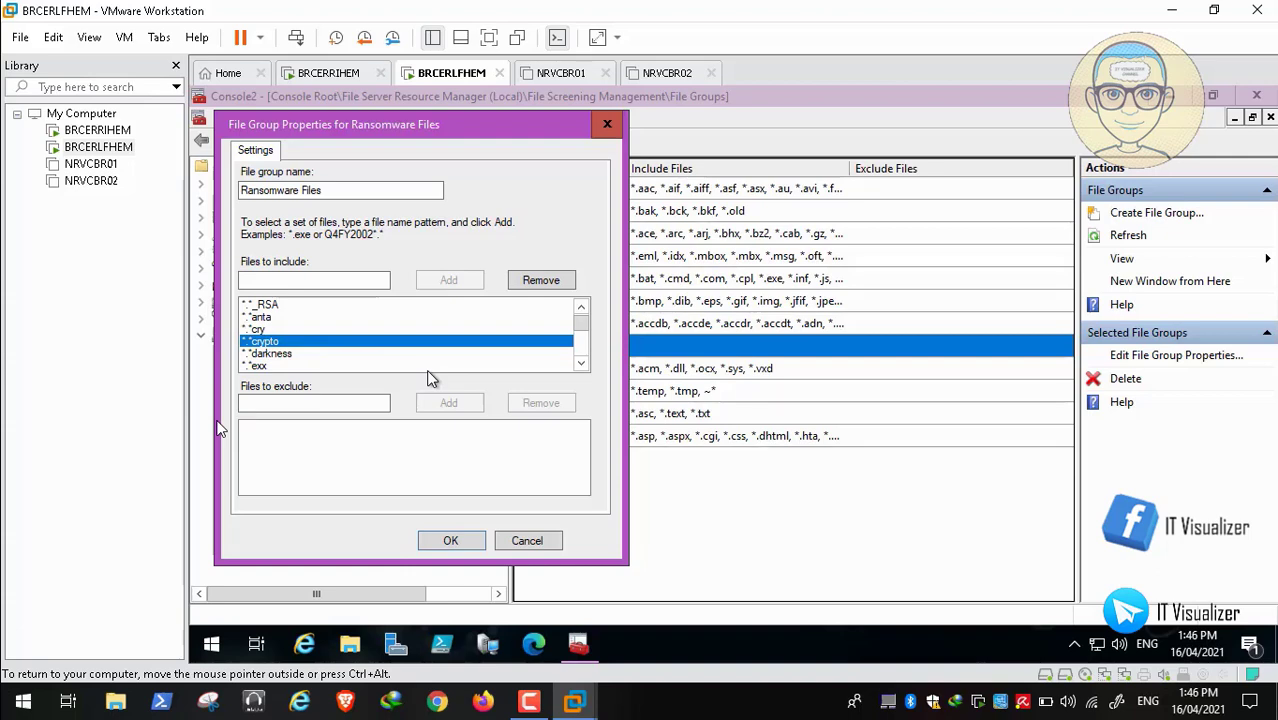
{"action": "left_click", "coordinate": [528, 540]}
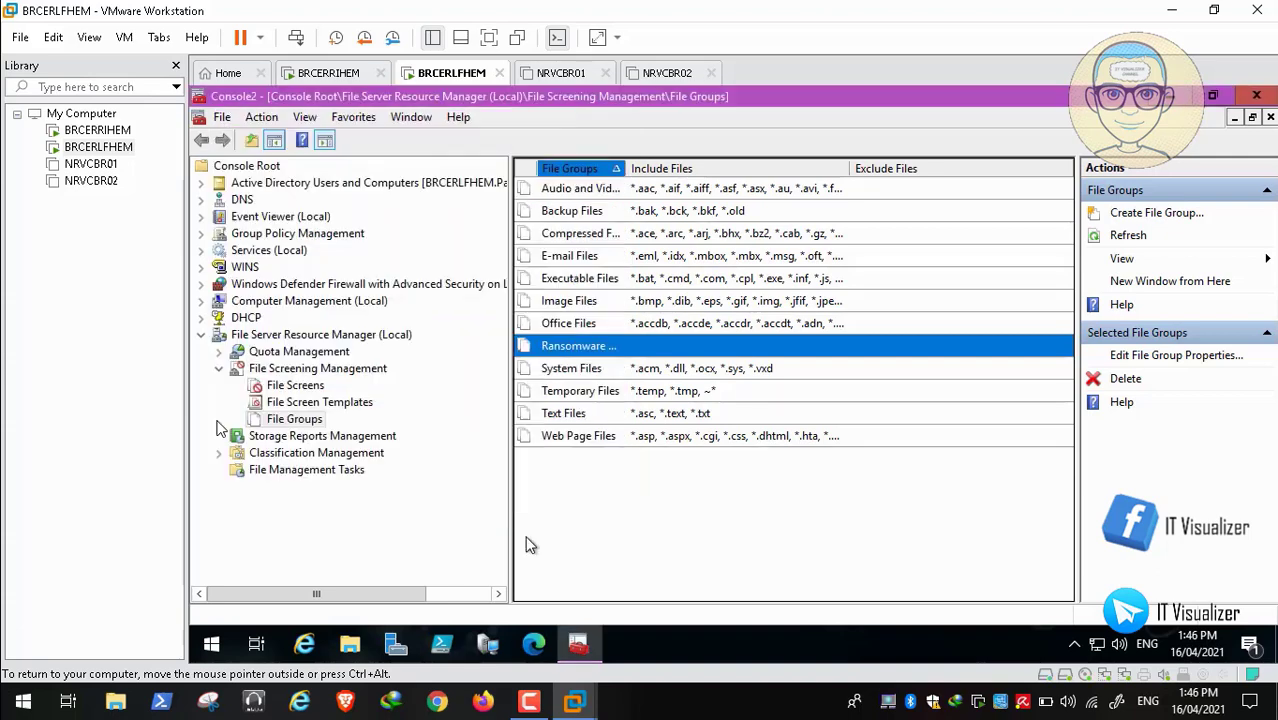
Find PDQ Deploy under Services (Local) and open its Properties
{"action": "left_click", "coordinate": [258, 252]}
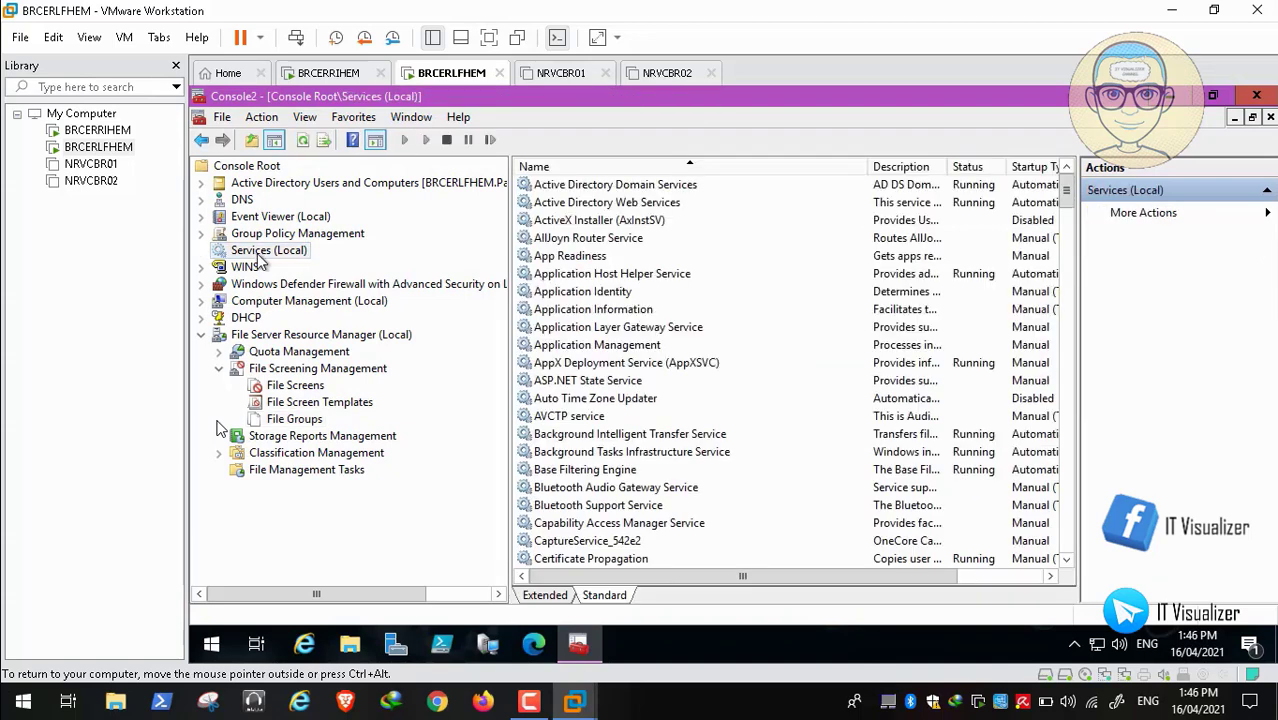
{"action": "left_click", "coordinate": [660, 345]}
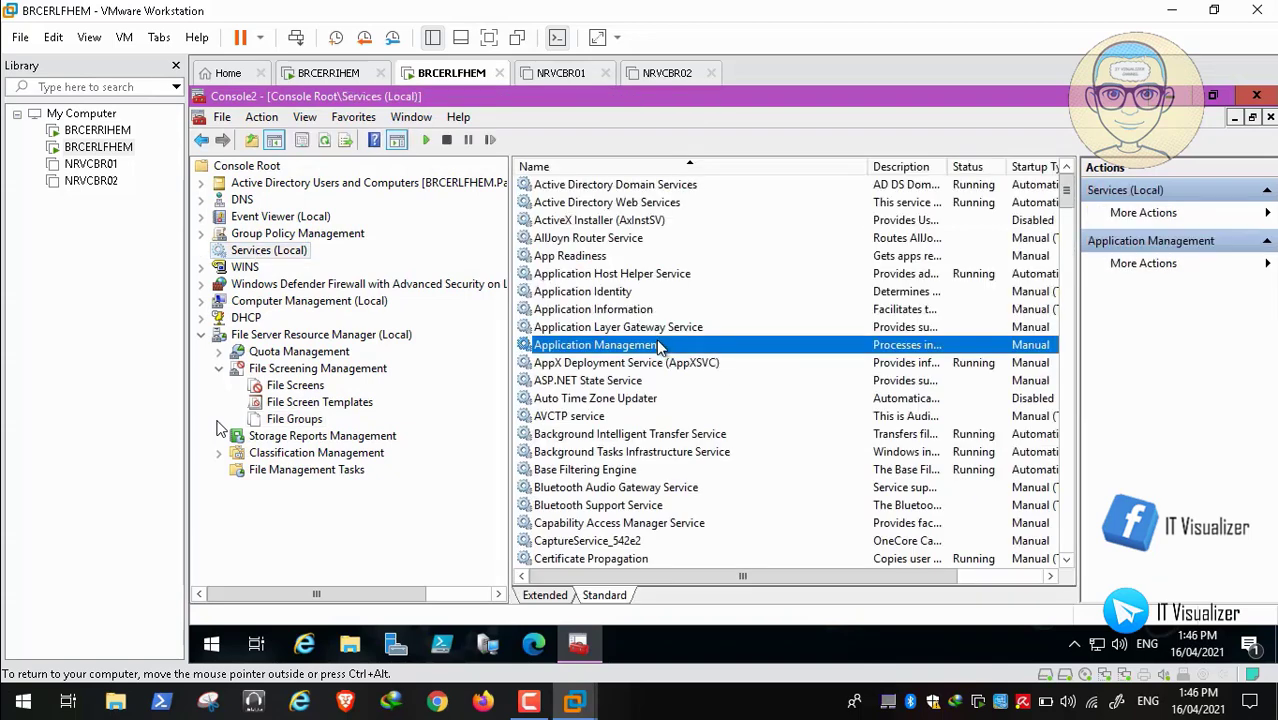
{"action": "key", "text": "p"}
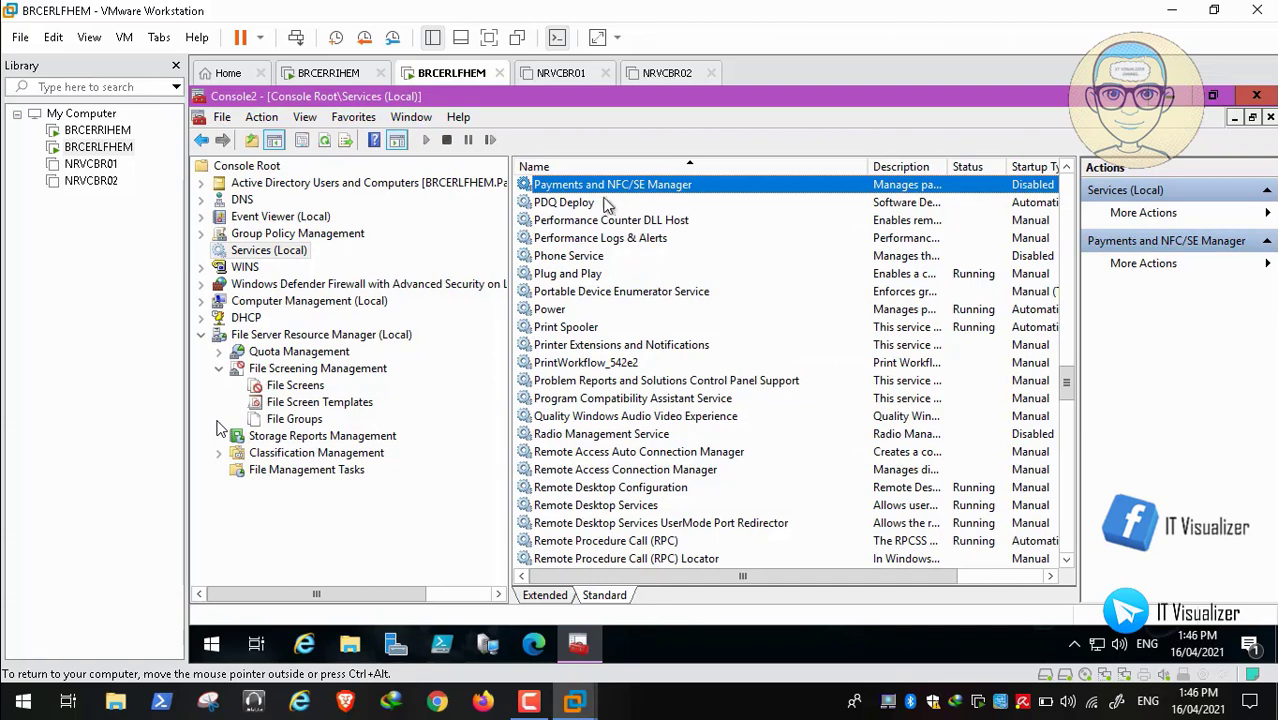
{"action": "left_click", "coordinate": [590, 203]}
{"action": "right_click", "coordinate": [590, 203]}
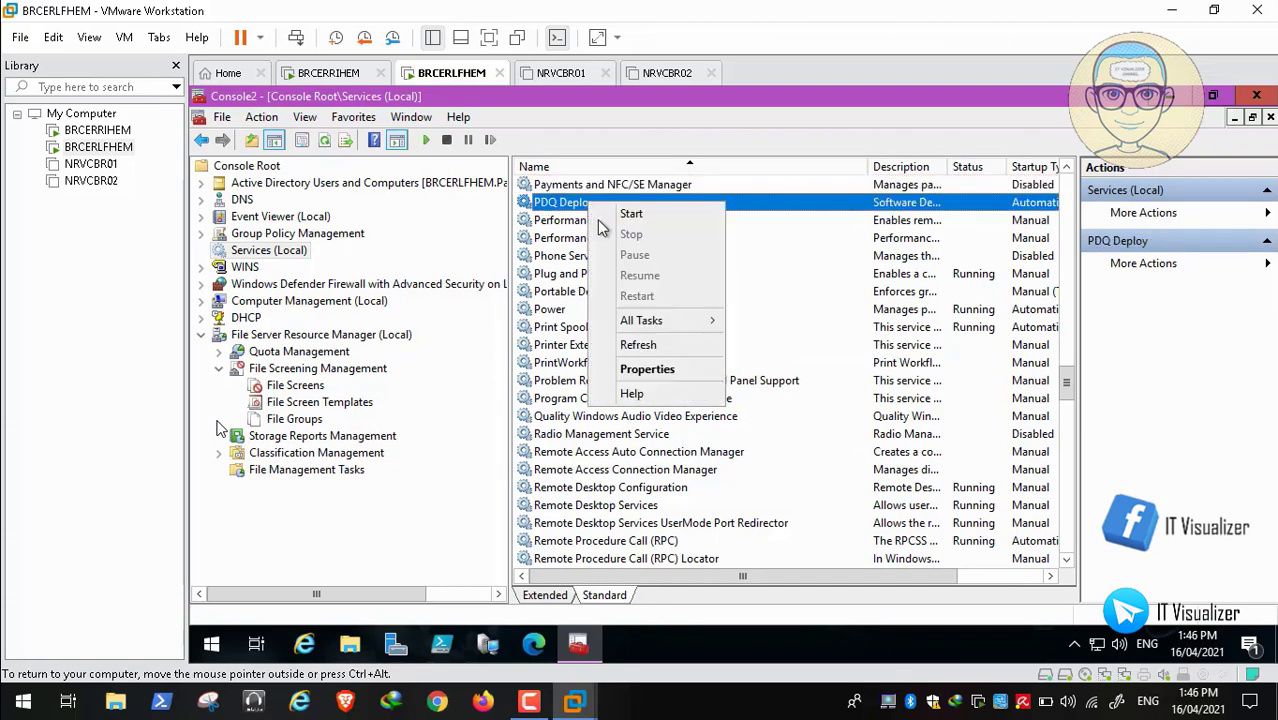
{"action": "left_click", "coordinate": [660, 369]}
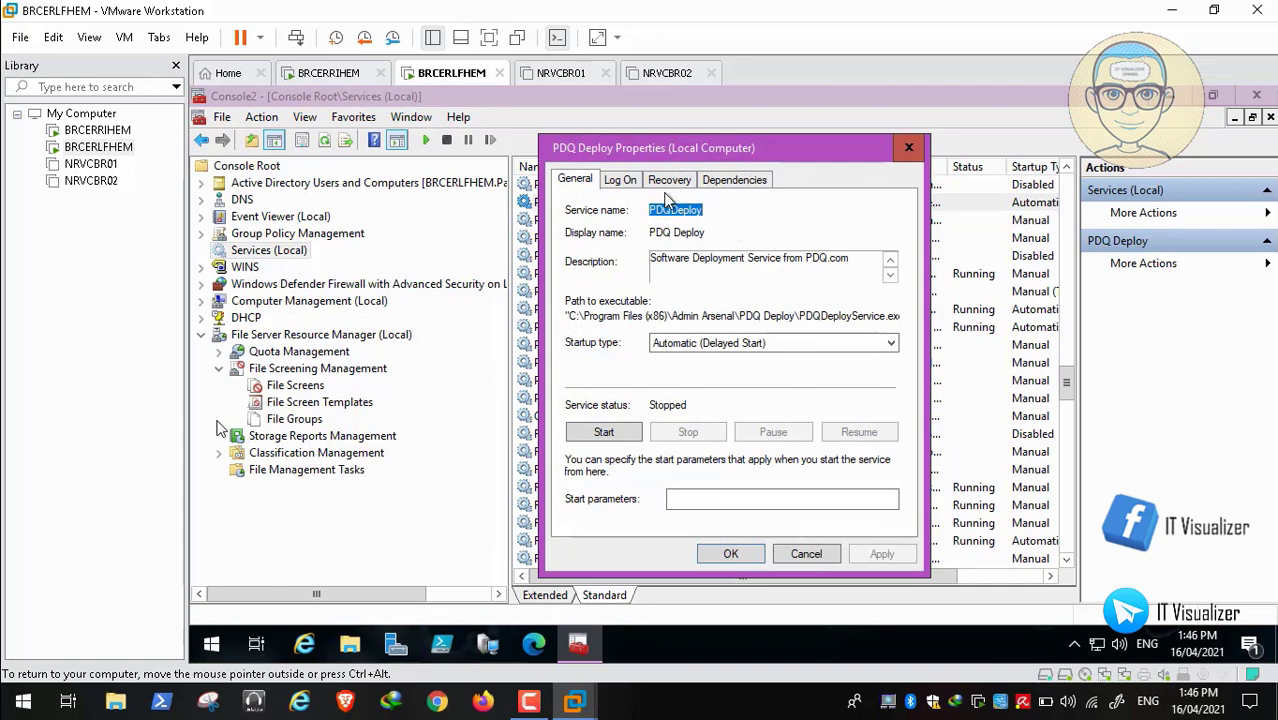
Re-enter PDQ Deploy's Log On password and confirmation, apply, and accept the Log On As A Service grant
{"action": "left_click", "coordinate": [622, 180]}
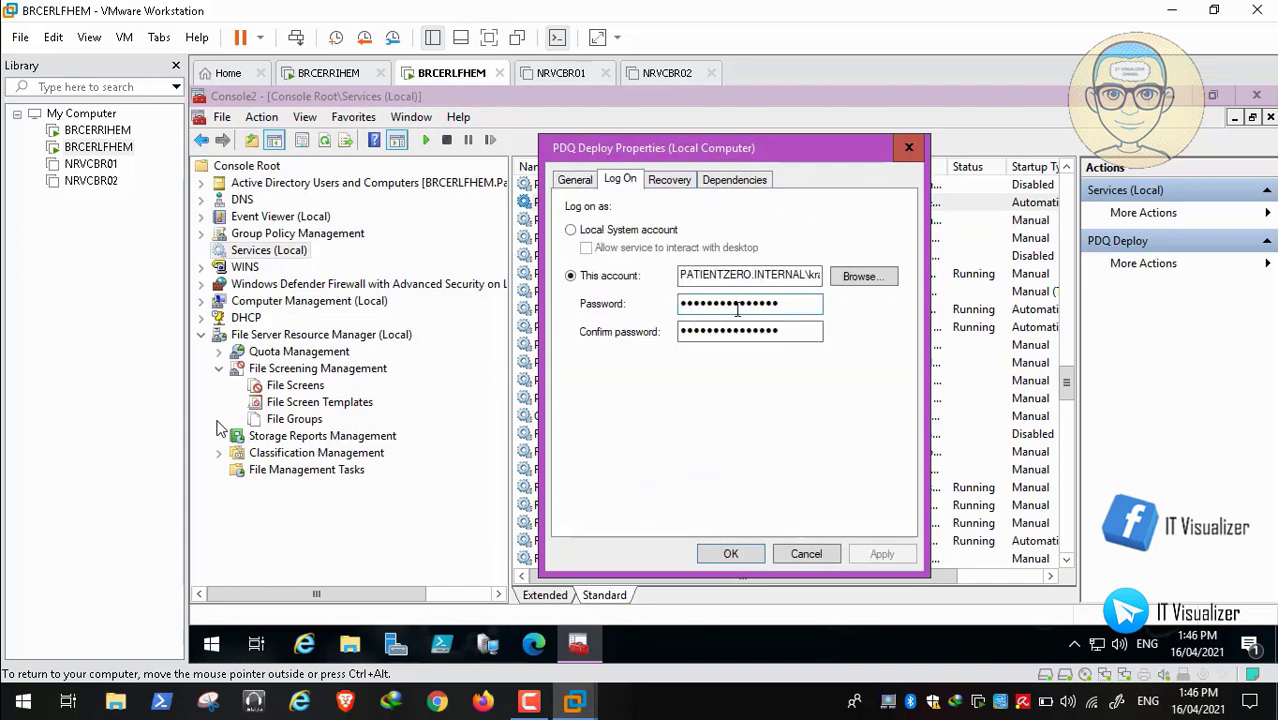
{"action": "left_click", "coordinate": [792, 307]}
{"action": "key", "text": "BackSpace"}
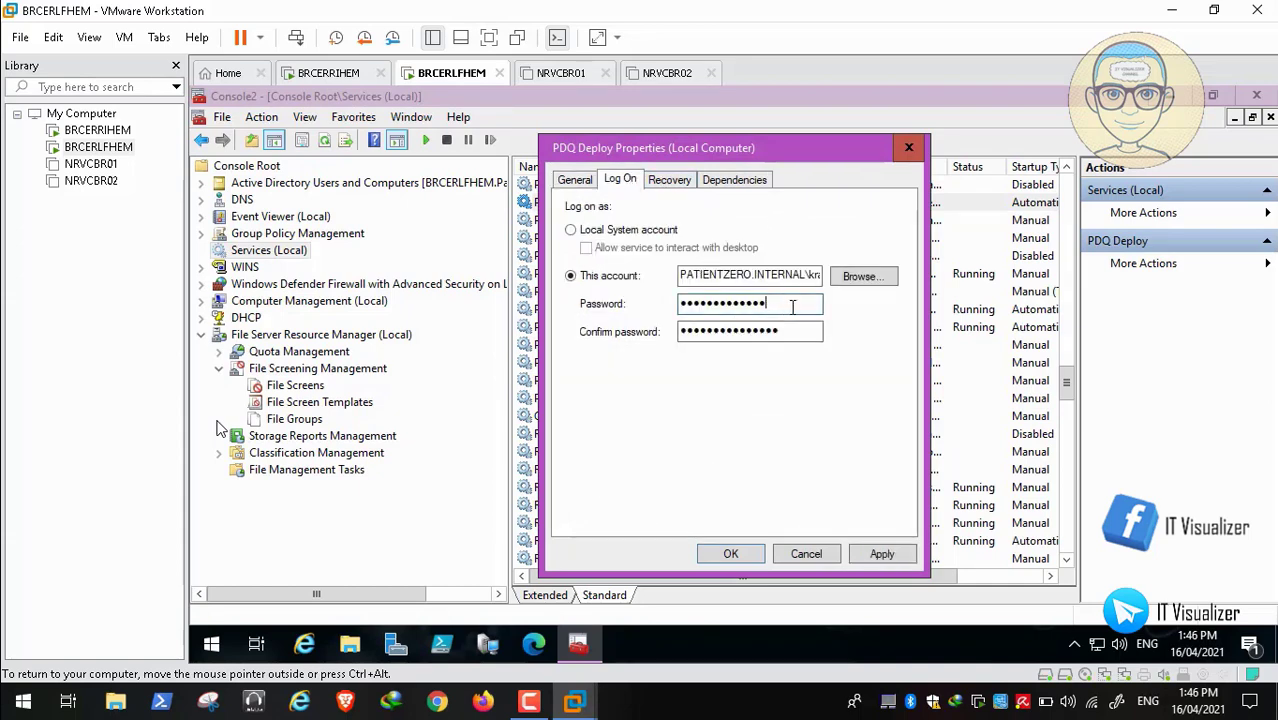
{"action": "key", "text": "BackSpace"}
{"action": "key", "text": "BackSpace"}
{"action": "key", "text": "BackSpace"}
{"action": "key", "text": "BackSpace"}
{"action": "key", "text": "BackSpace"}
{"action": "key", "text": "BackSpace"}
{"action": "key", "text": "BackSpace"}
{"action": "key", "text": "BackSpace"}
{"action": "key", "text": "BackSpace"}
{"action": "key", "text": "BackSpace"}
{"action": "key", "text": "BackSpace"}
{"action": "key", "text": "BackSpace"}
{"action": "key", "text": "BackSpace"}
{"action": "key", "text": "BackSpace"}
{"action": "key", "text": "Tab"}
{"action": "key", "text": "BackSpace"}
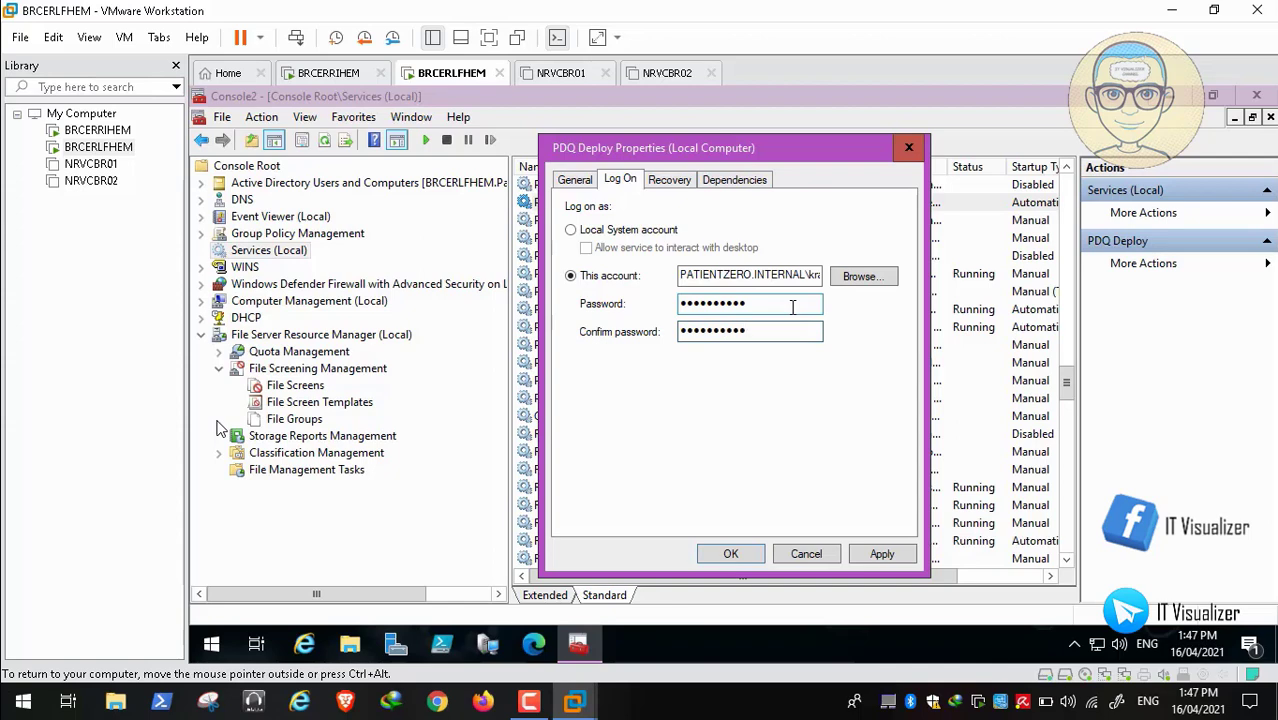
{"action": "left_click", "coordinate": [888, 555]}
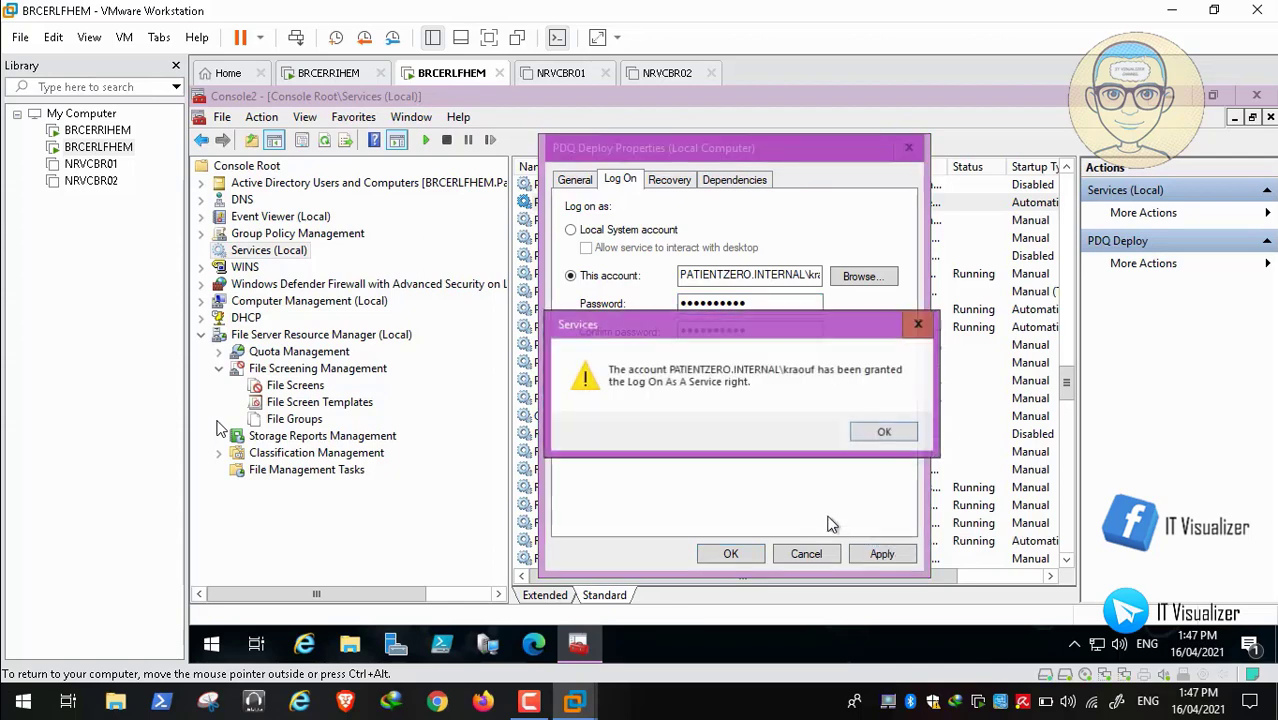
{"action": "left_click", "coordinate": [884, 432]}
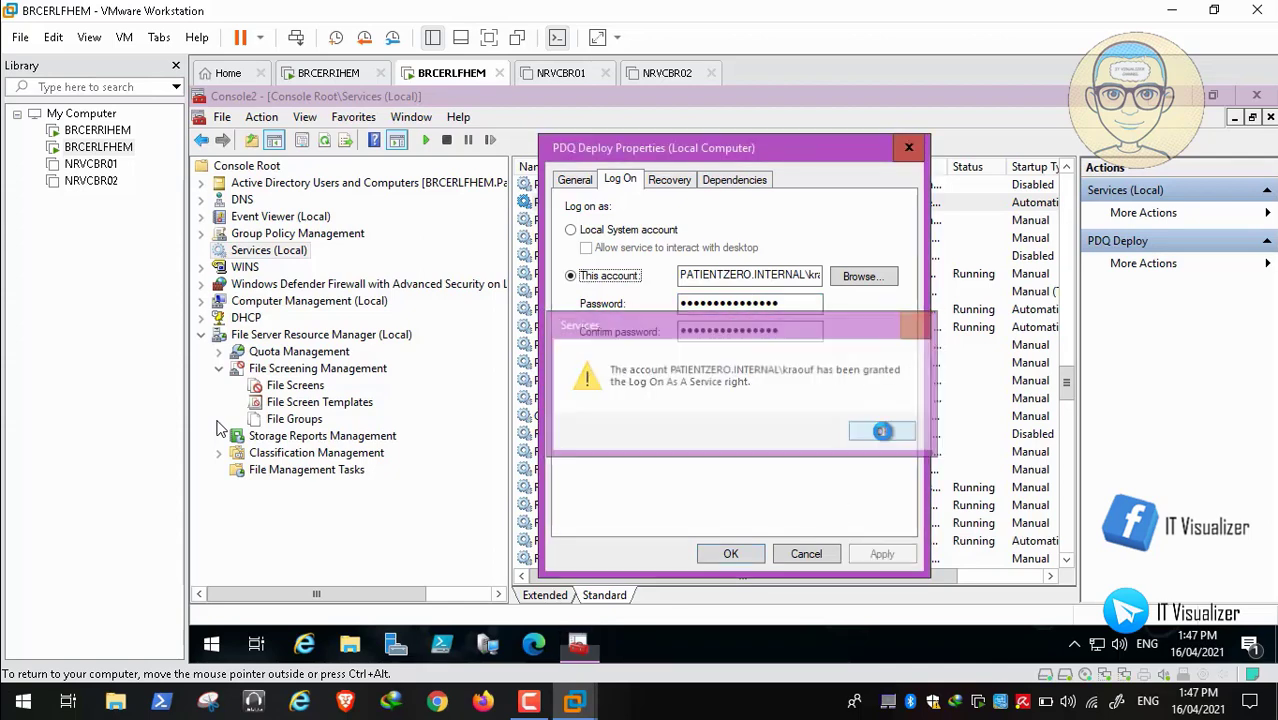
{"action": "left_click", "coordinate": [732, 555]}
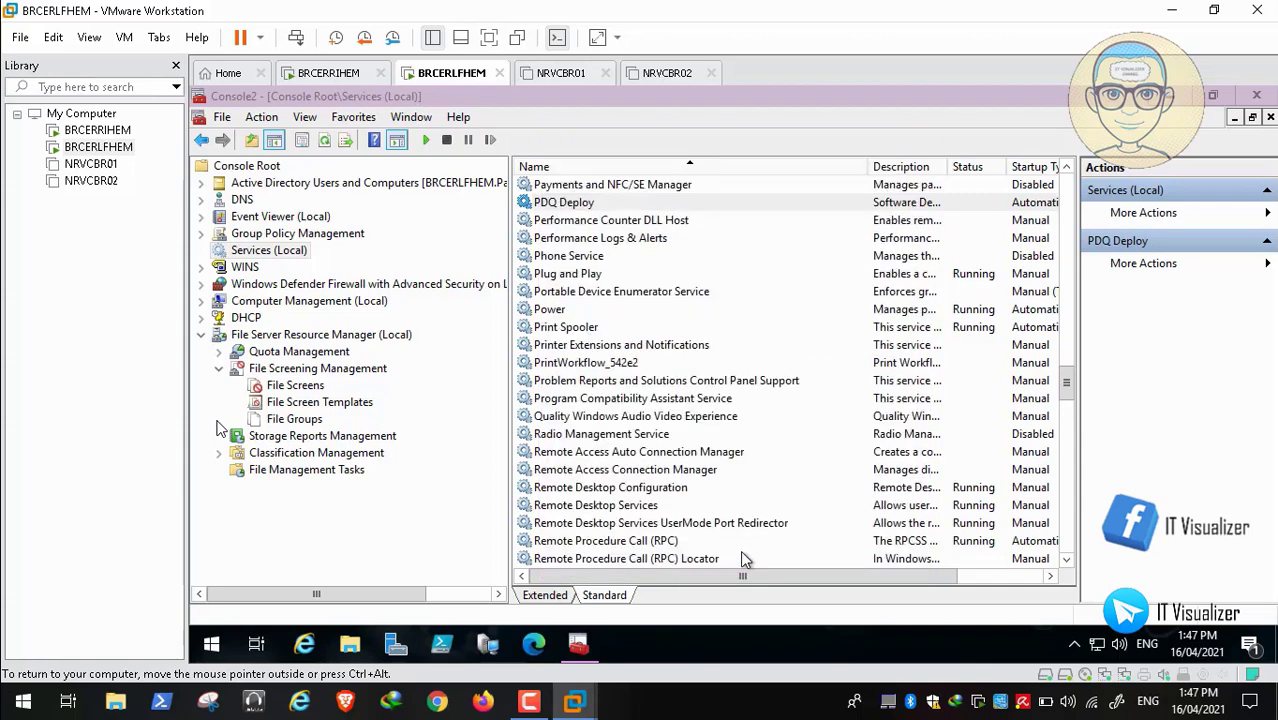
{"action": "right_click", "coordinate": [606, 204]}
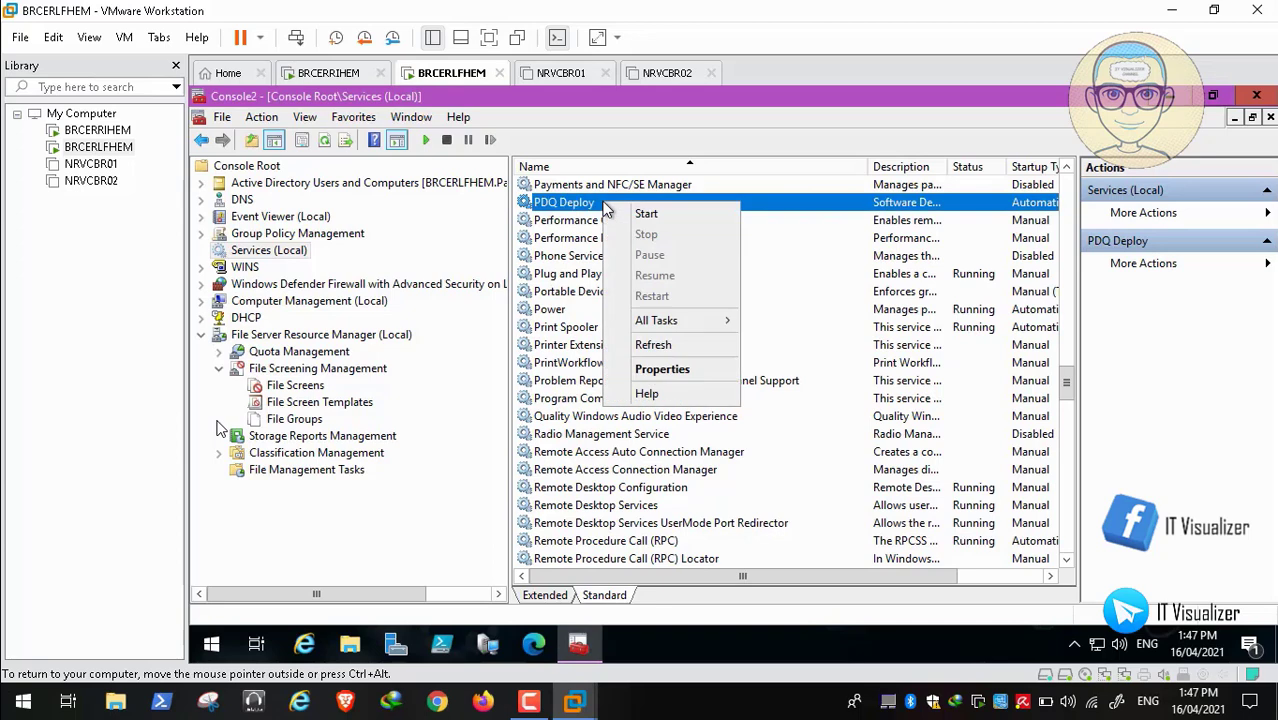
{"action": "left_click", "coordinate": [632, 212]}
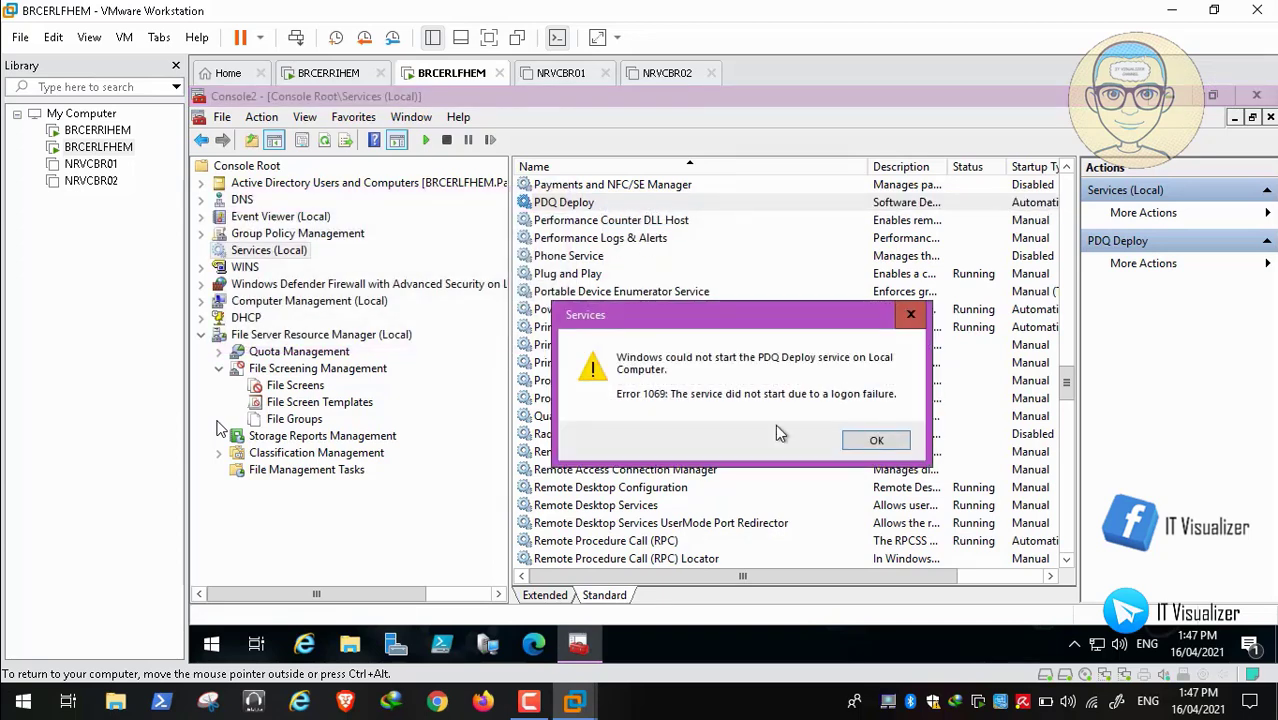
{"action": "left_click", "coordinate": [876, 441]}
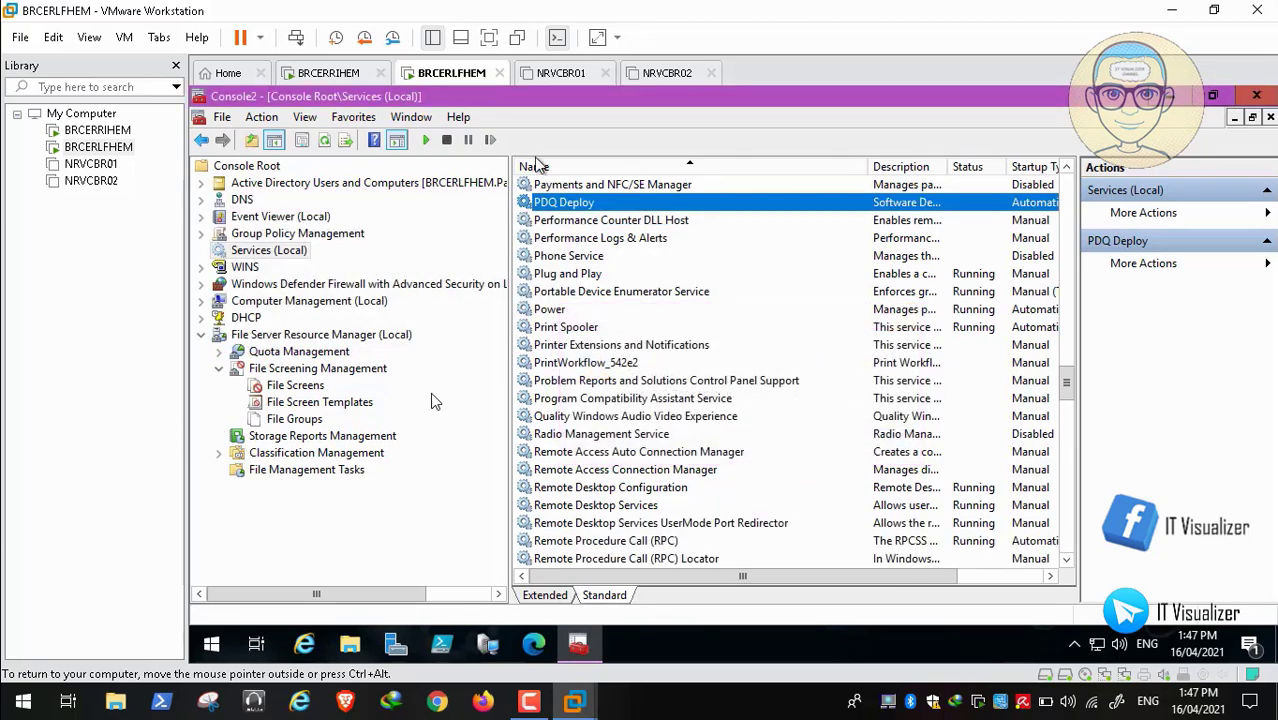
{"action": "right_click", "coordinate": [600, 205]}
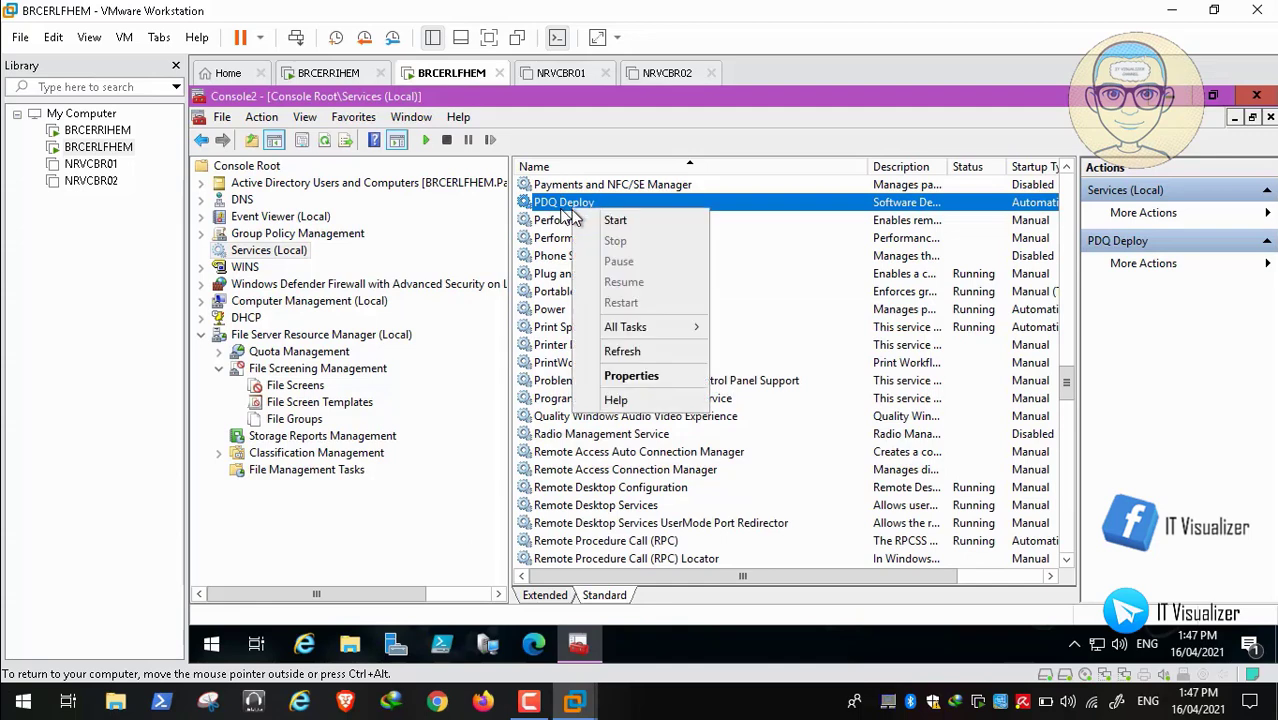
{"action": "left_click", "coordinate": [605, 218]}
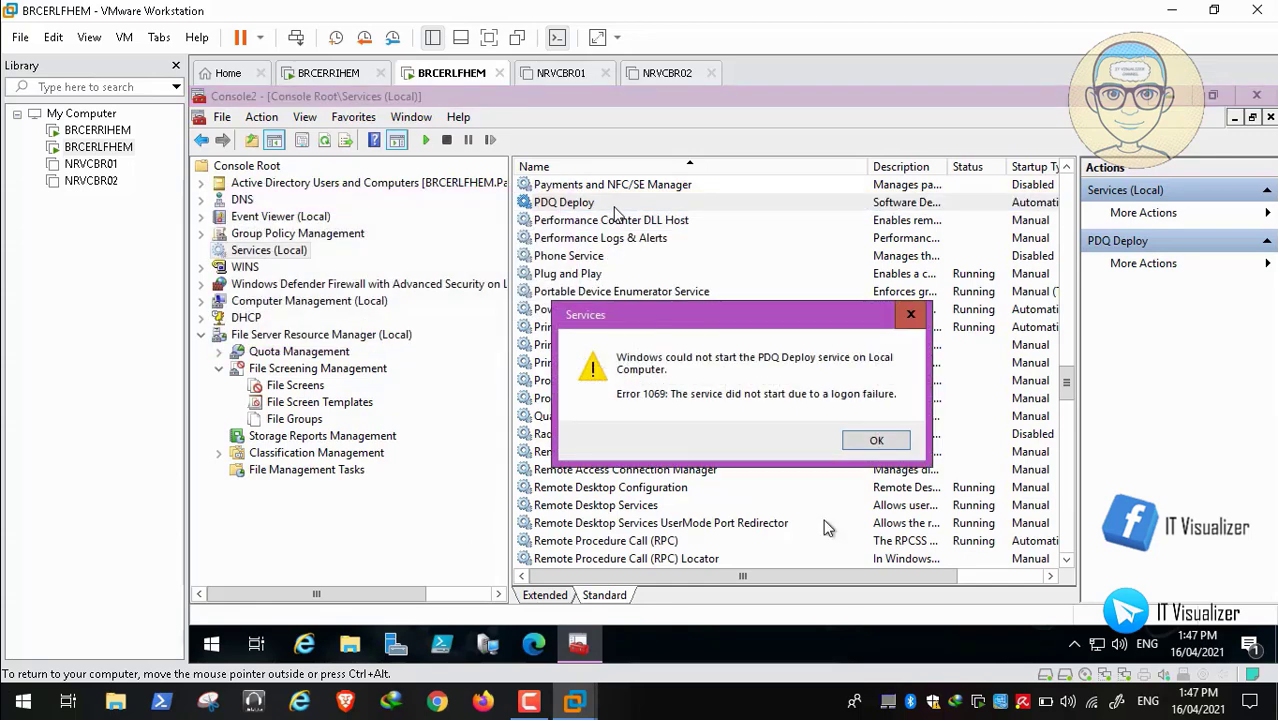
{"action": "left_click", "coordinate": [876, 443]}
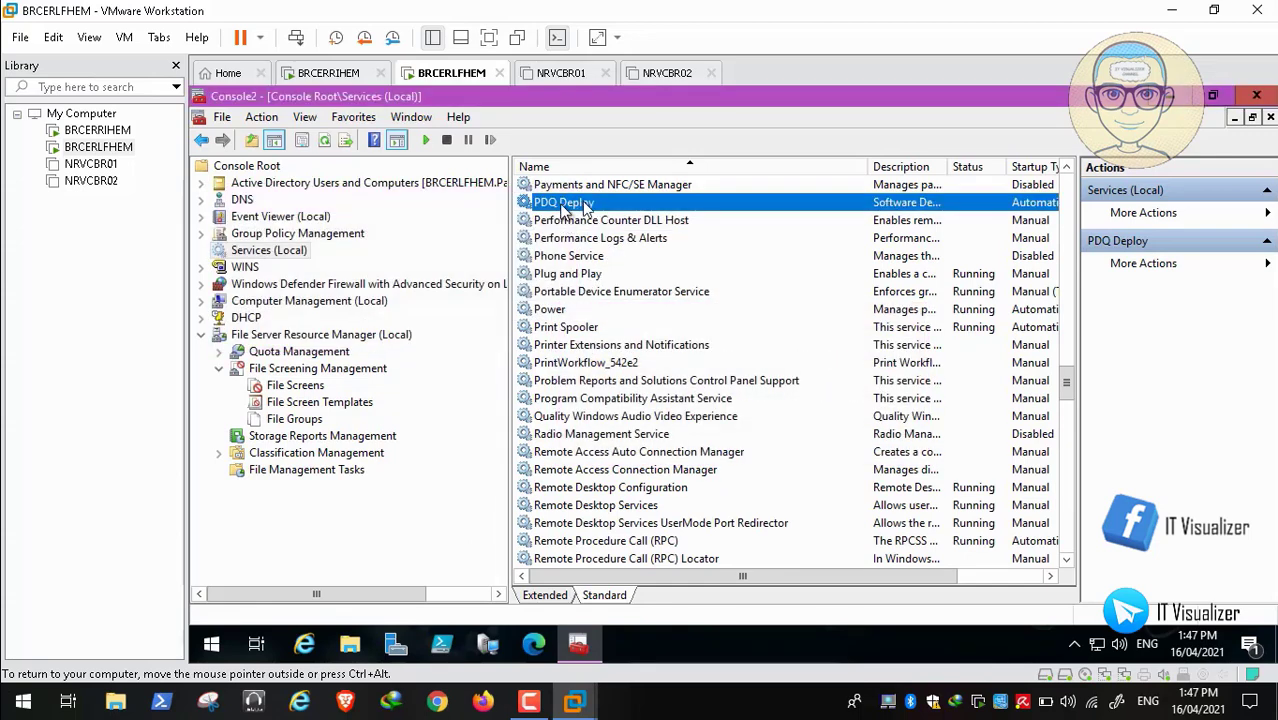
{"action": "right_click", "coordinate": [586, 207]}
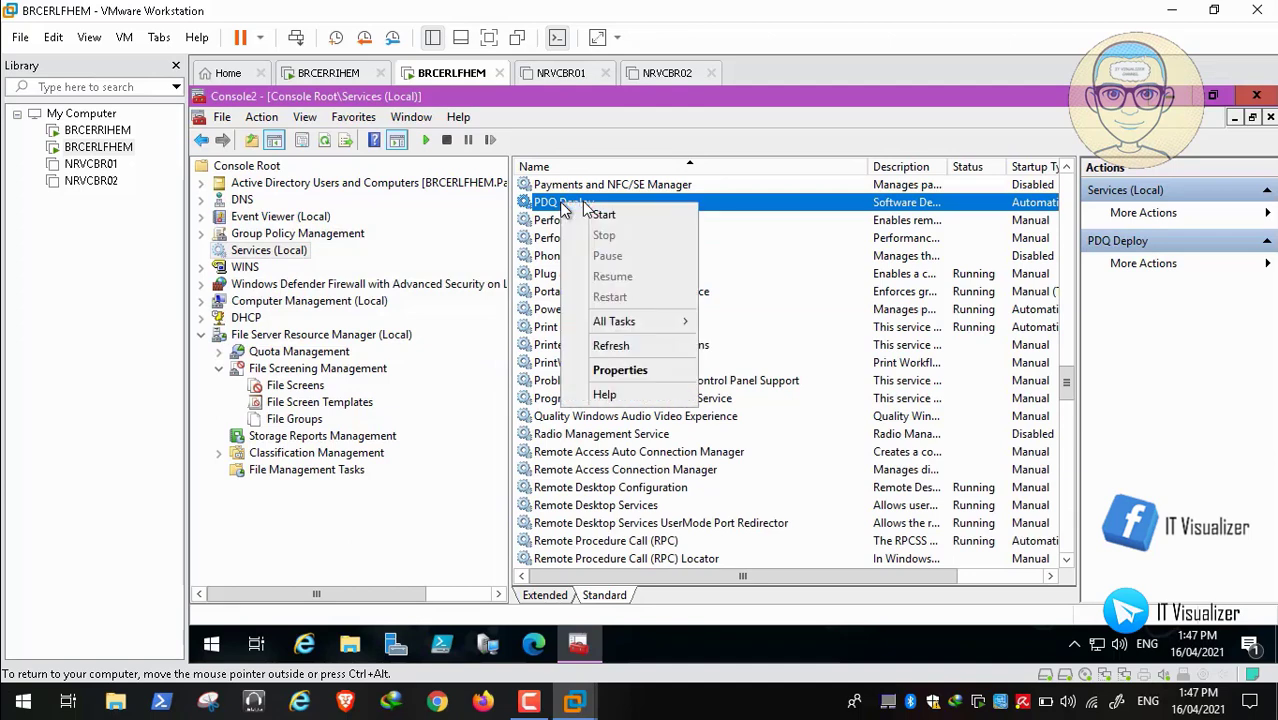
Reopen PDQ Deploy's properties, retype both Log On password fields, apply and close with OK
{"action": "left_click", "coordinate": [624, 371]}
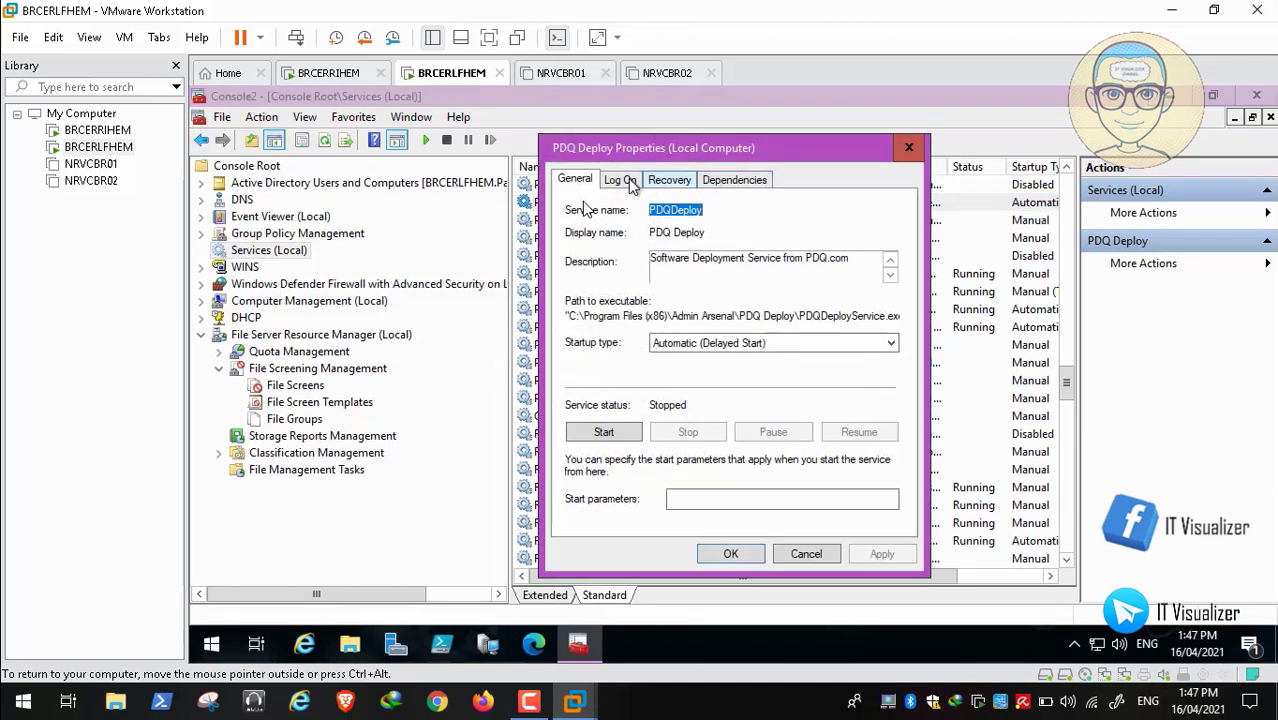
{"action": "left_click", "coordinate": [624, 182]}
{"action": "left_click", "coordinate": [781, 303]}
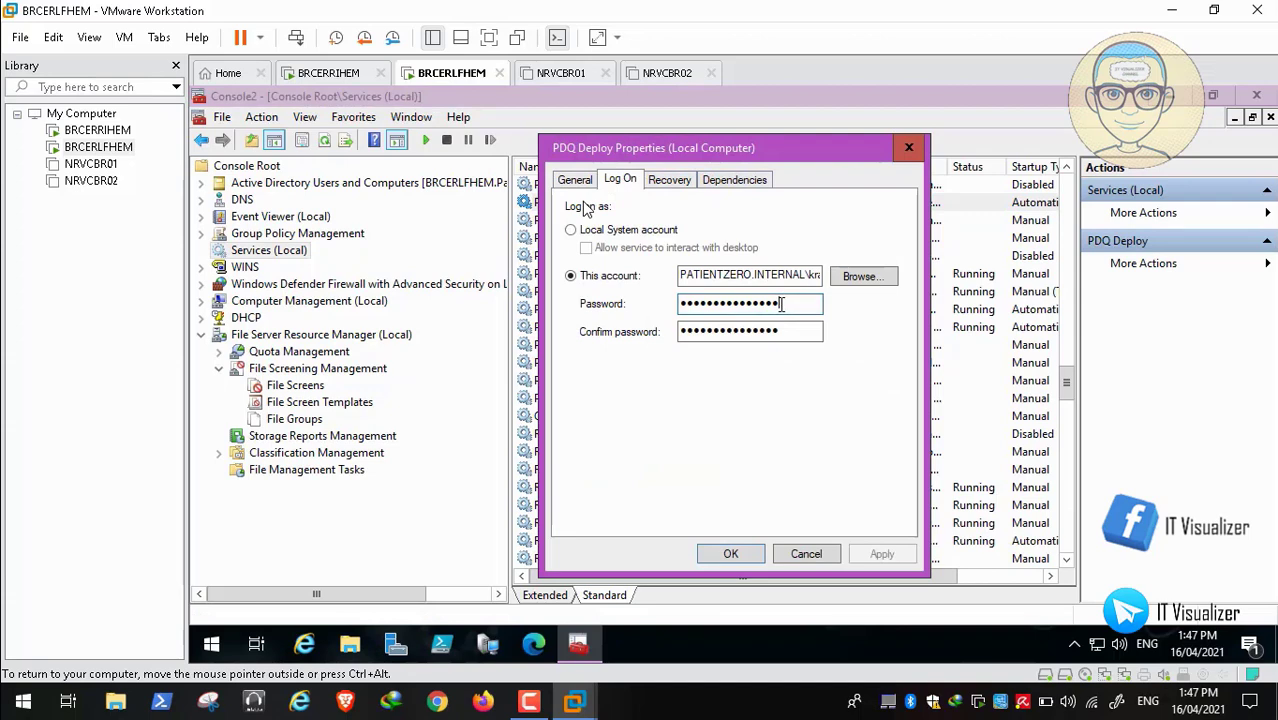
{"action": "key", "text": "BackSpace"}
{"action": "key", "text": "BackSpace"}
{"action": "key", "text": "BackSpace"}
{"action": "key", "text": "BackSpace"}
{"action": "key", "text": "BackSpace"}
{"action": "key", "text": "BackSpace"}
{"action": "key", "text": "BackSpace"}
{"action": "key", "text": "BackSpace"}
{"action": "key", "text": "BackSpace"}
{"action": "key", "text": "BackSpace"}
{"action": "key", "text": "BackSpace"}
{"action": "key", "text": "BackSpace"}
{"action": "key", "text": "BackSpace"}
{"action": "key", "text": "BackSpace"}
{"action": "key", "text": "BackSpace"}
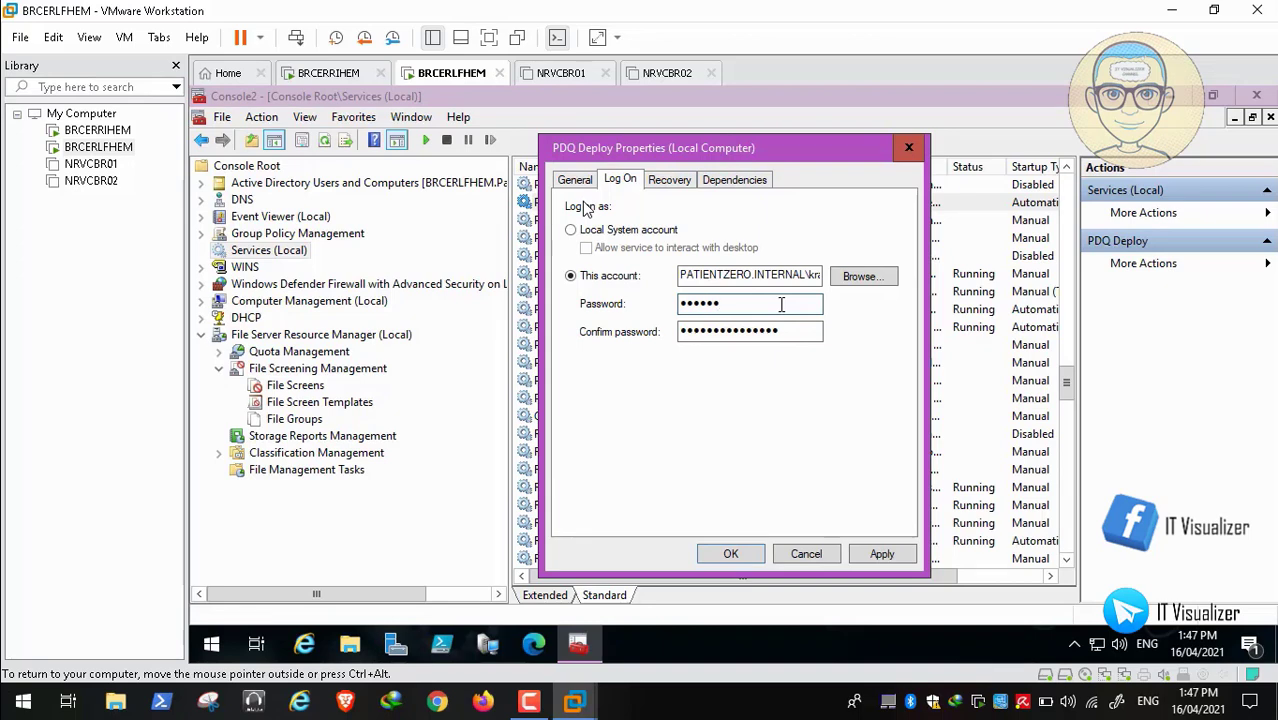
{"action": "key", "text": "Tab"}
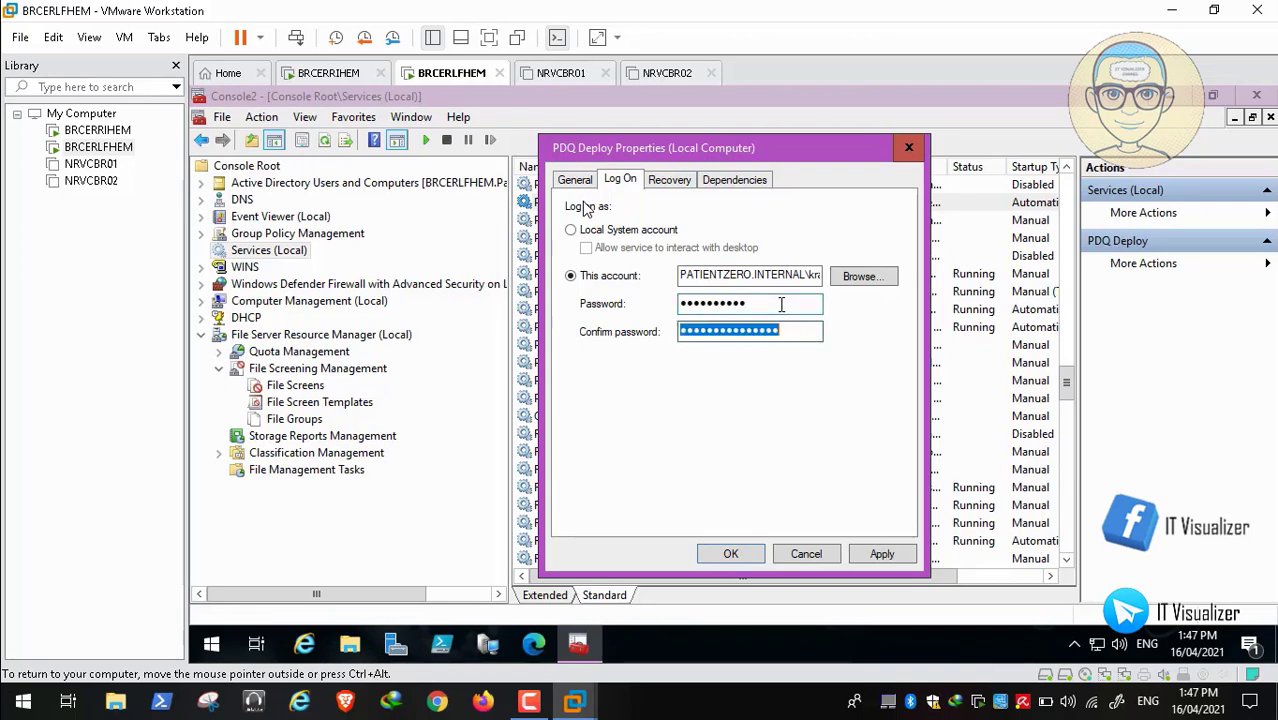
{"action": "key", "text": "BackSpace"}
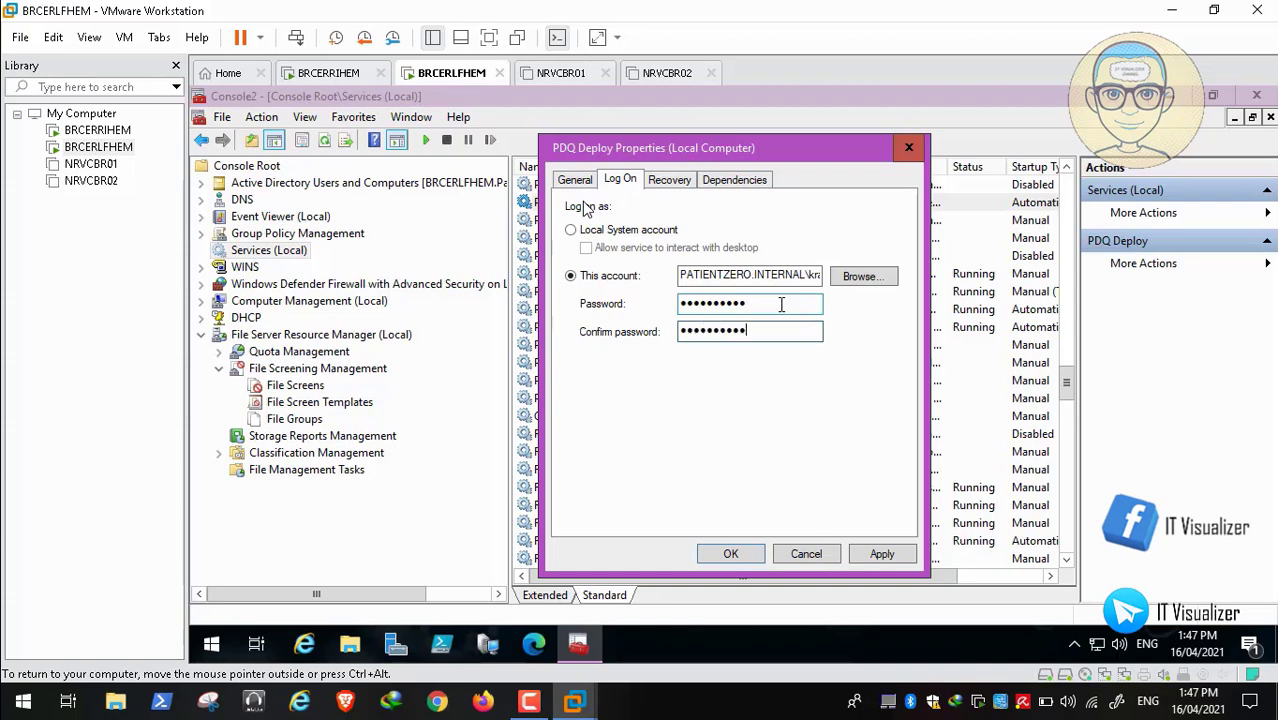
{"action": "left_click", "coordinate": [882, 554]}
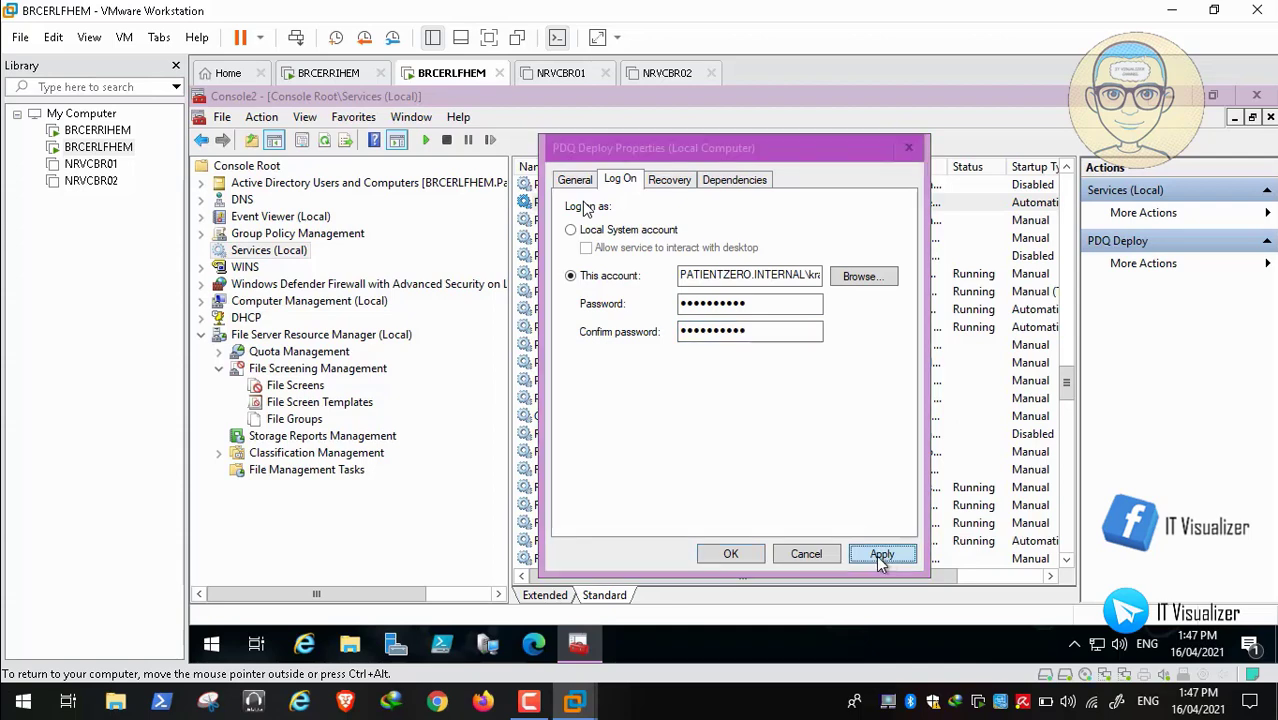
{"action": "left_click", "coordinate": [886, 433]}
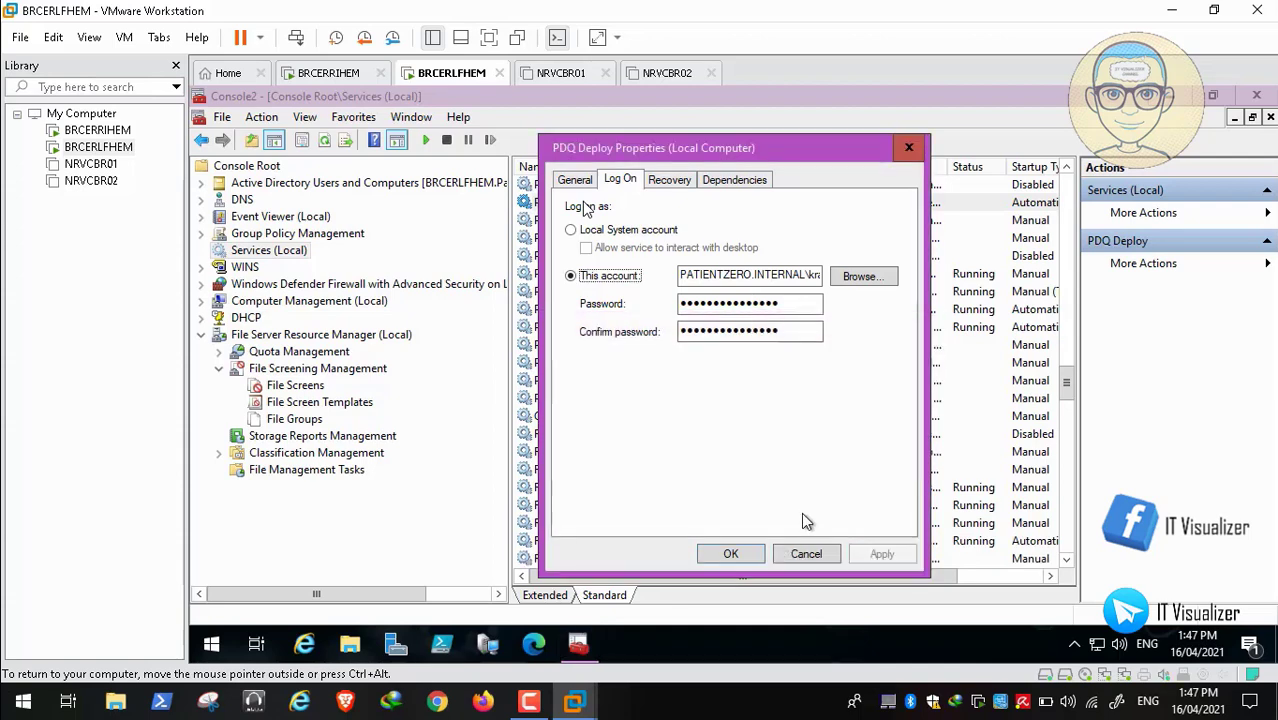
{"action": "left_click", "coordinate": [731, 554]}
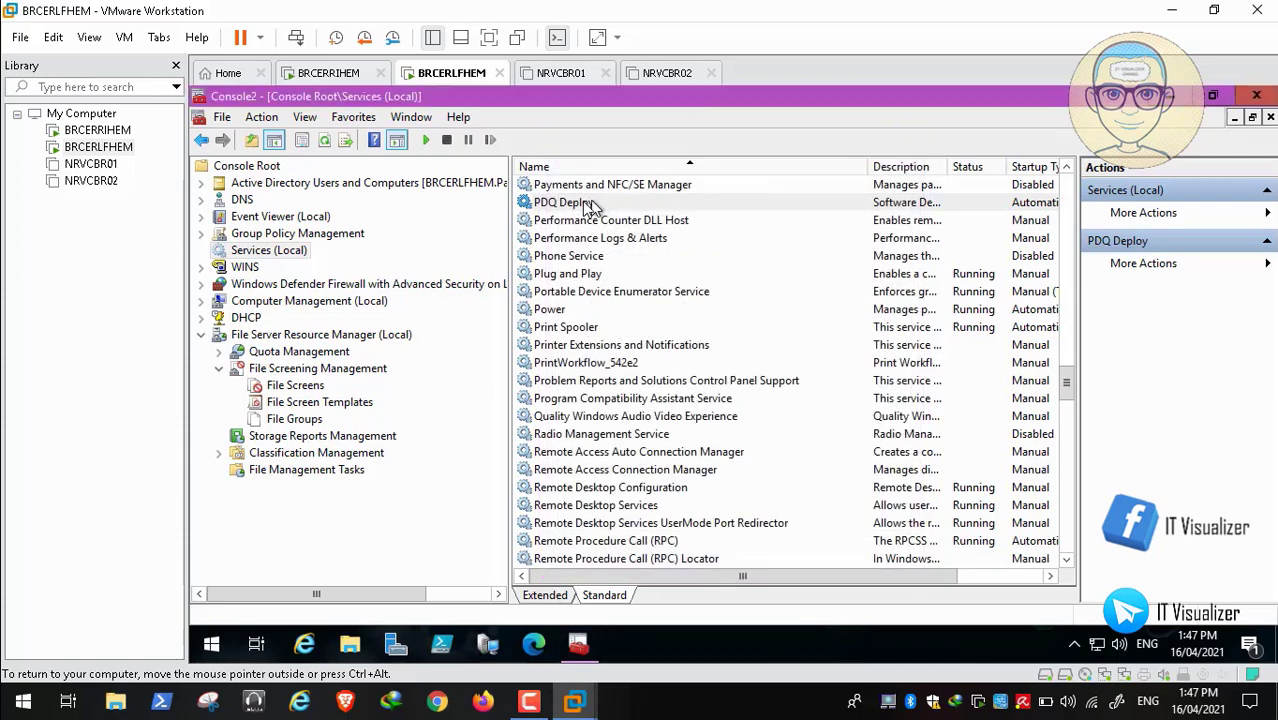
Start the PDQ Deploy service from its right-click menu
{"action": "left_click", "coordinate": [585, 205]}
{"action": "right_click", "coordinate": [585, 205]}
{"action": "left_click", "coordinate": [604, 215]}
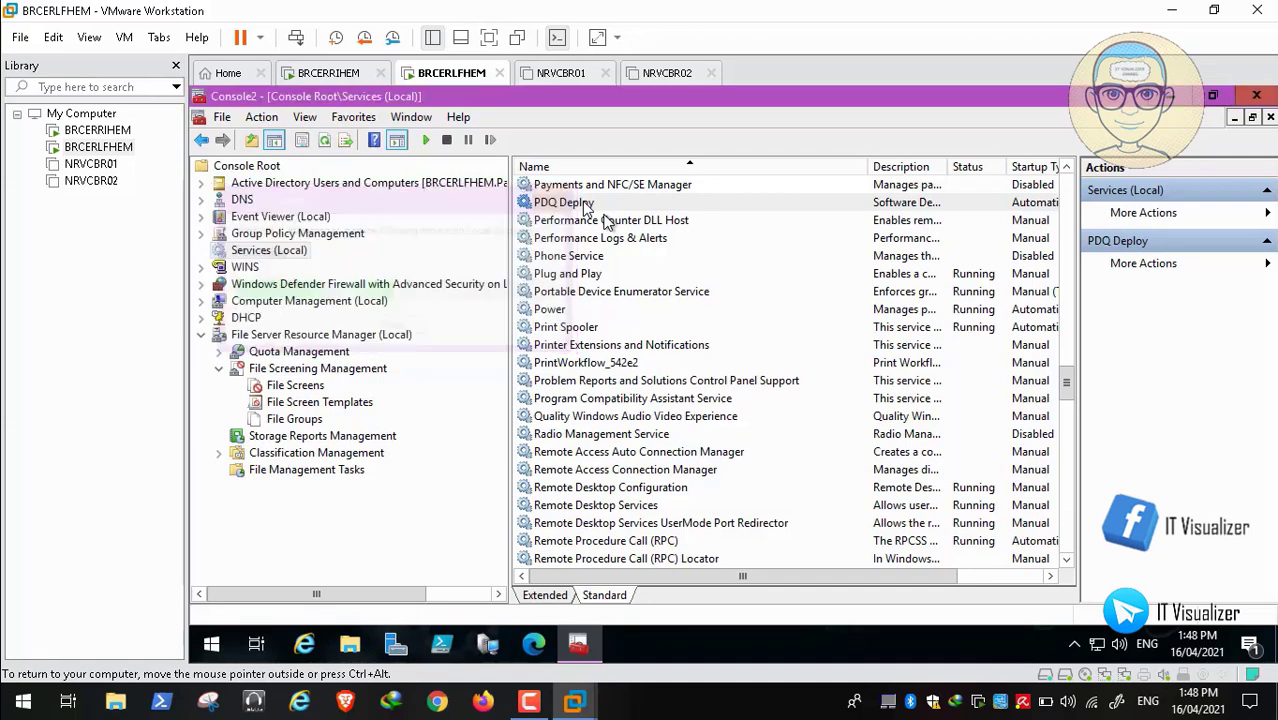
Locate WINS in the services list and start it so it shows Running
{"action": "left_click", "coordinate": [597, 256]}
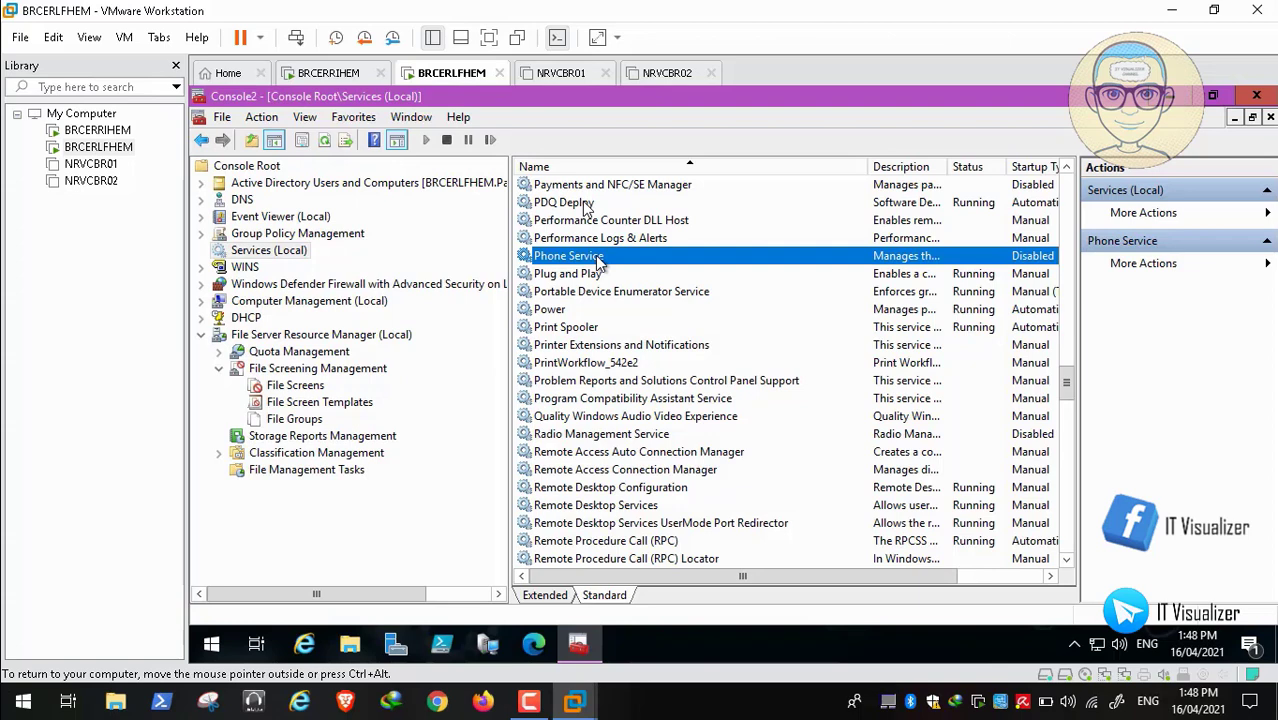
{"action": "key", "text": "w"}
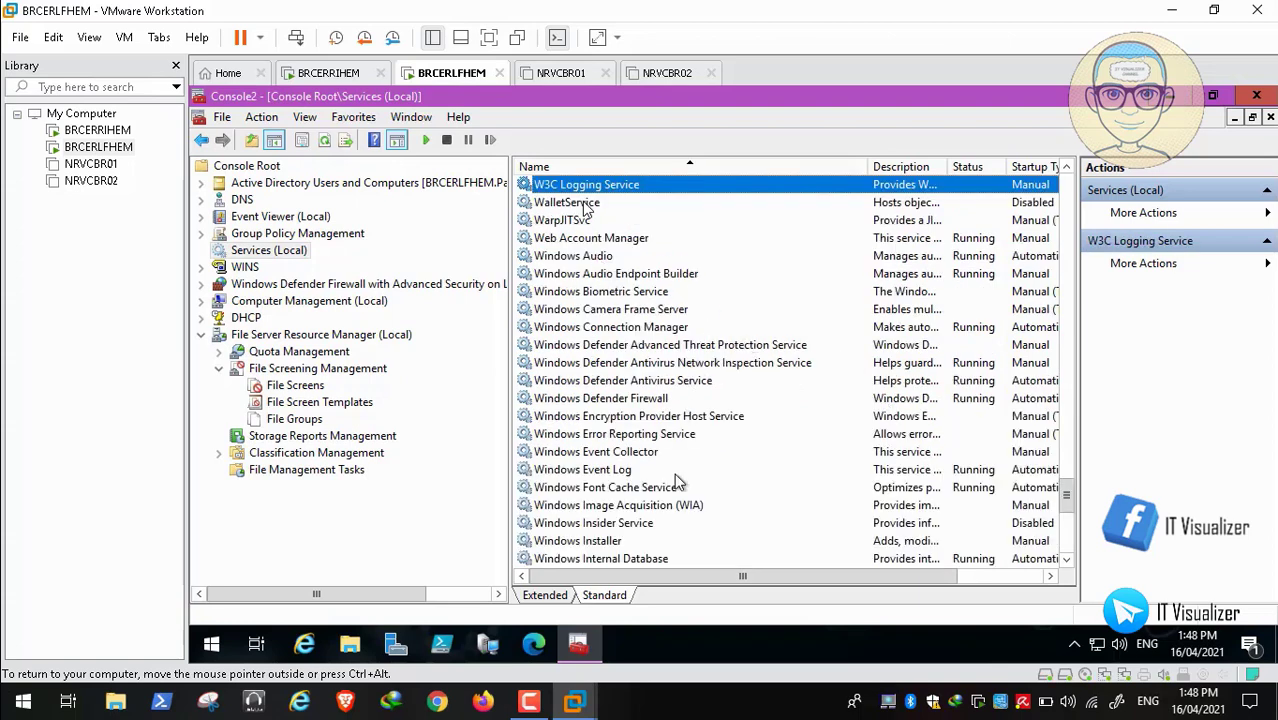
{"action": "left_click", "coordinate": [1066, 559]}
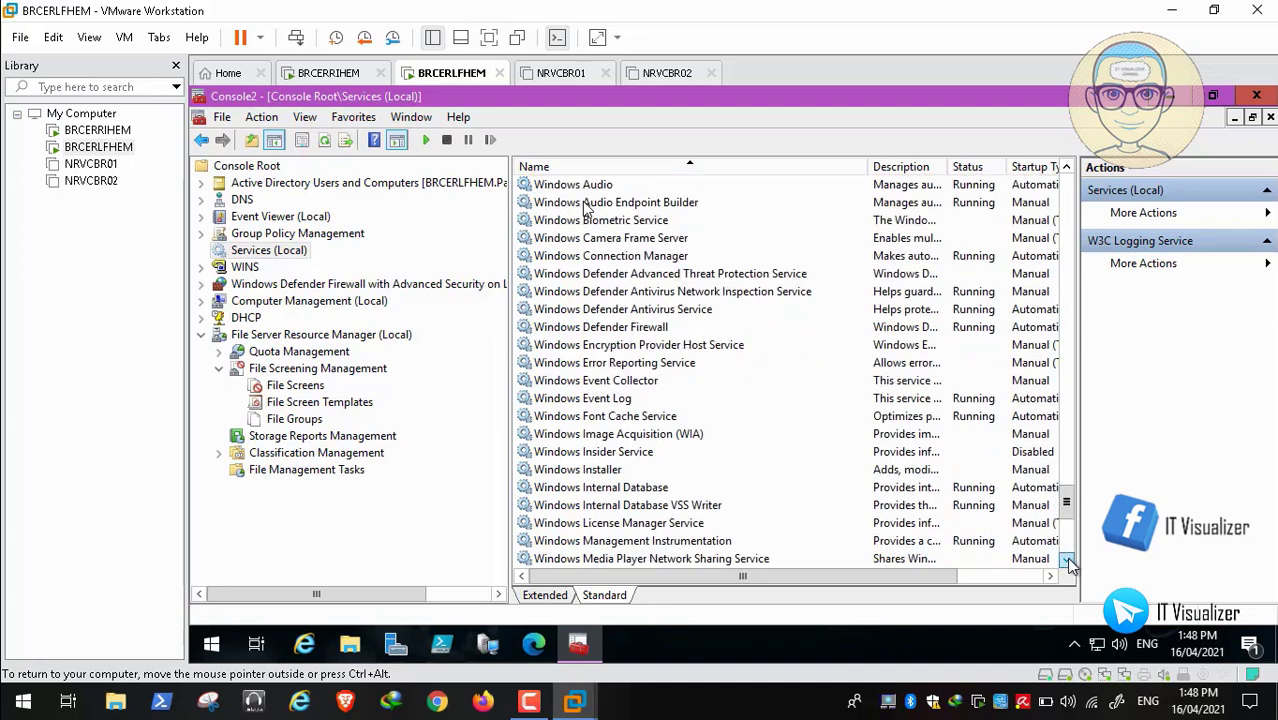
{"action": "left_click", "coordinate": [601, 471]}
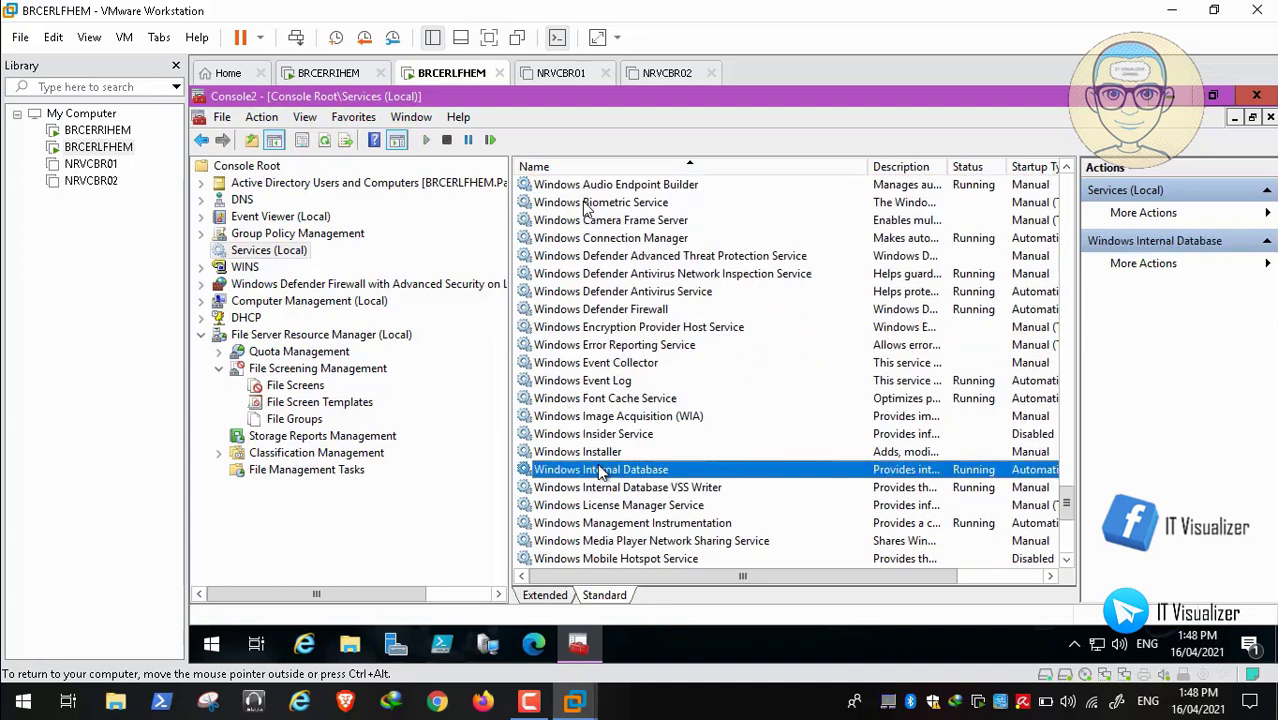
{"action": "key", "text": "Down"}
{"action": "key", "text": "Down"}
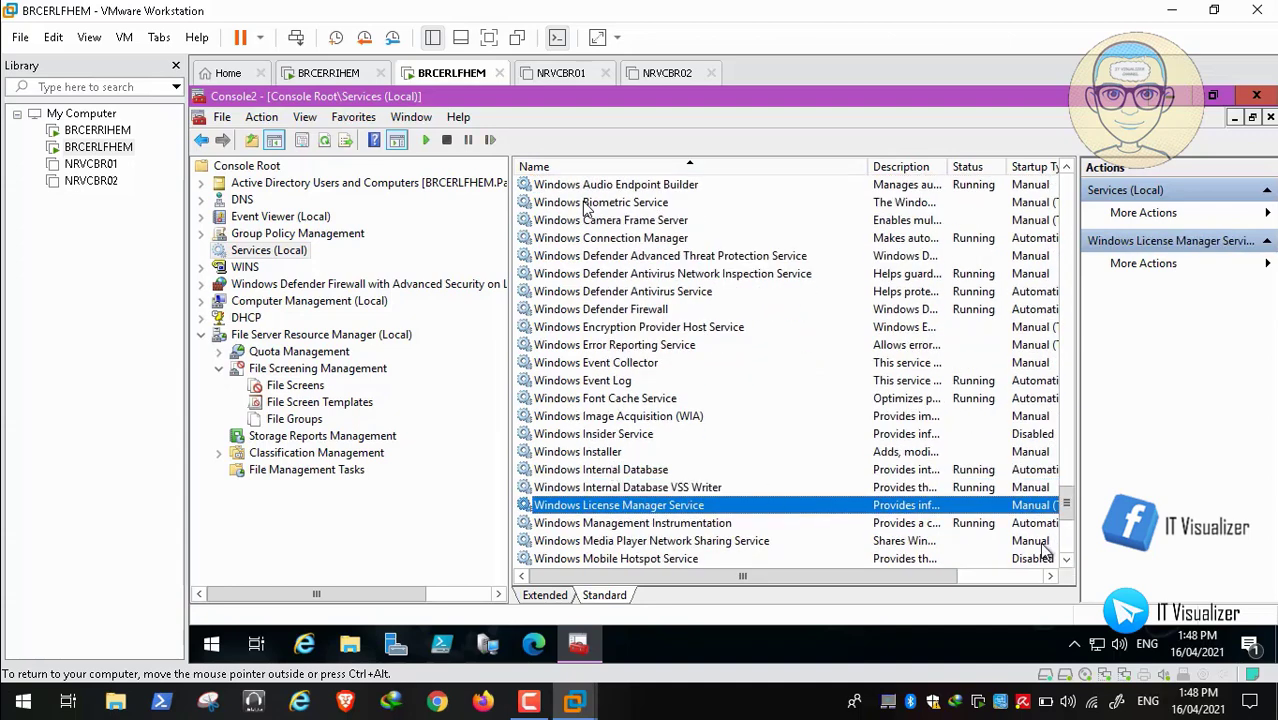
{"action": "left_click", "coordinate": [1068, 557]}
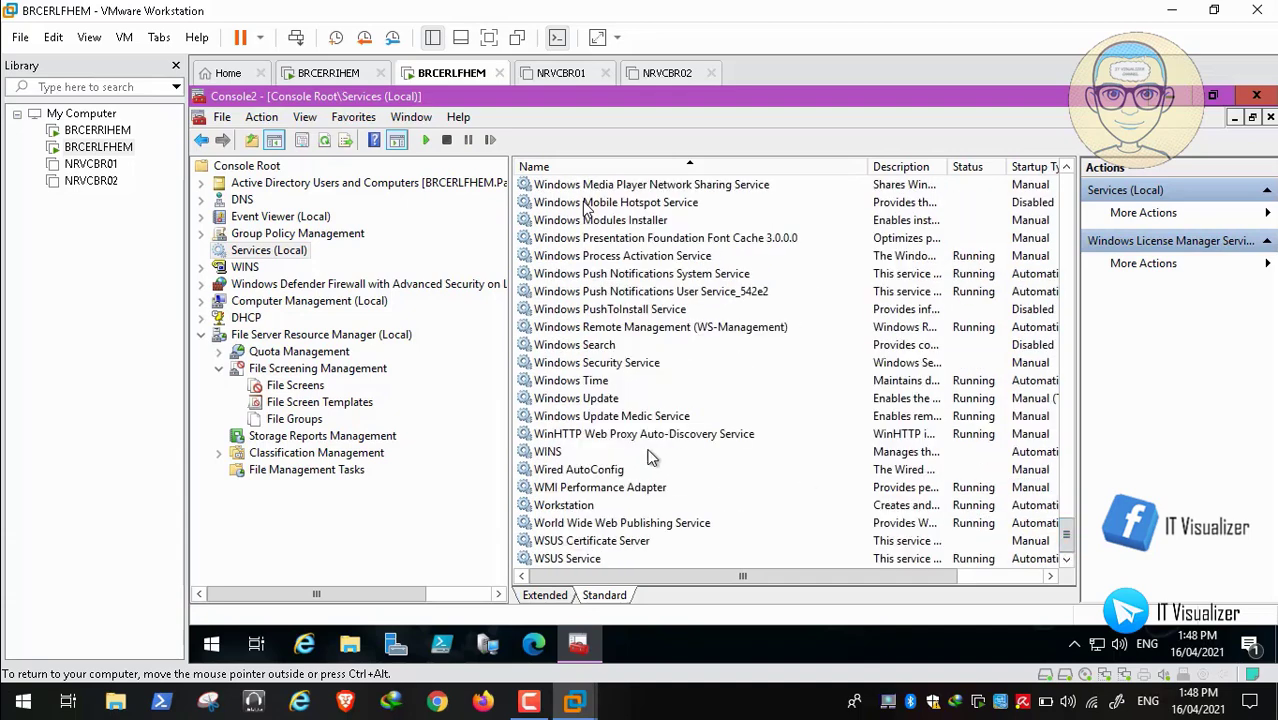
{"action": "left_click", "coordinate": [577, 453]}
{"action": "right_click", "coordinate": [577, 456]}
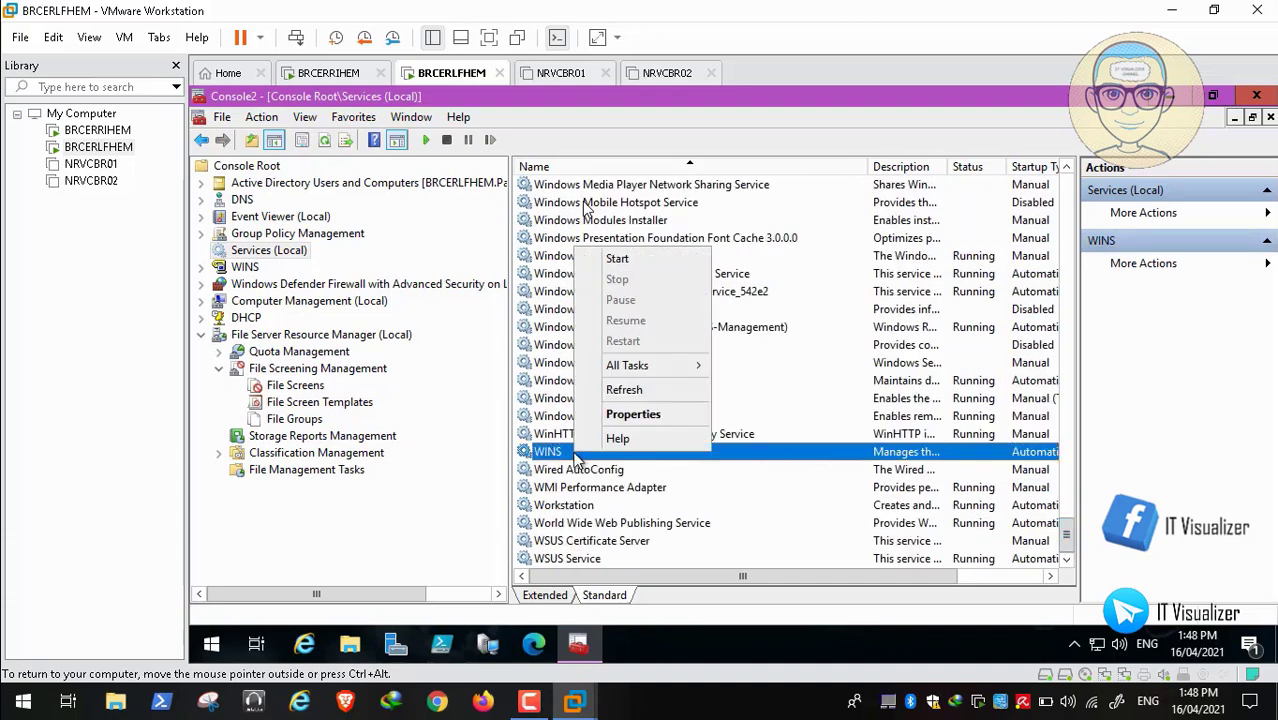
{"action": "left_click", "coordinate": [651, 261]}
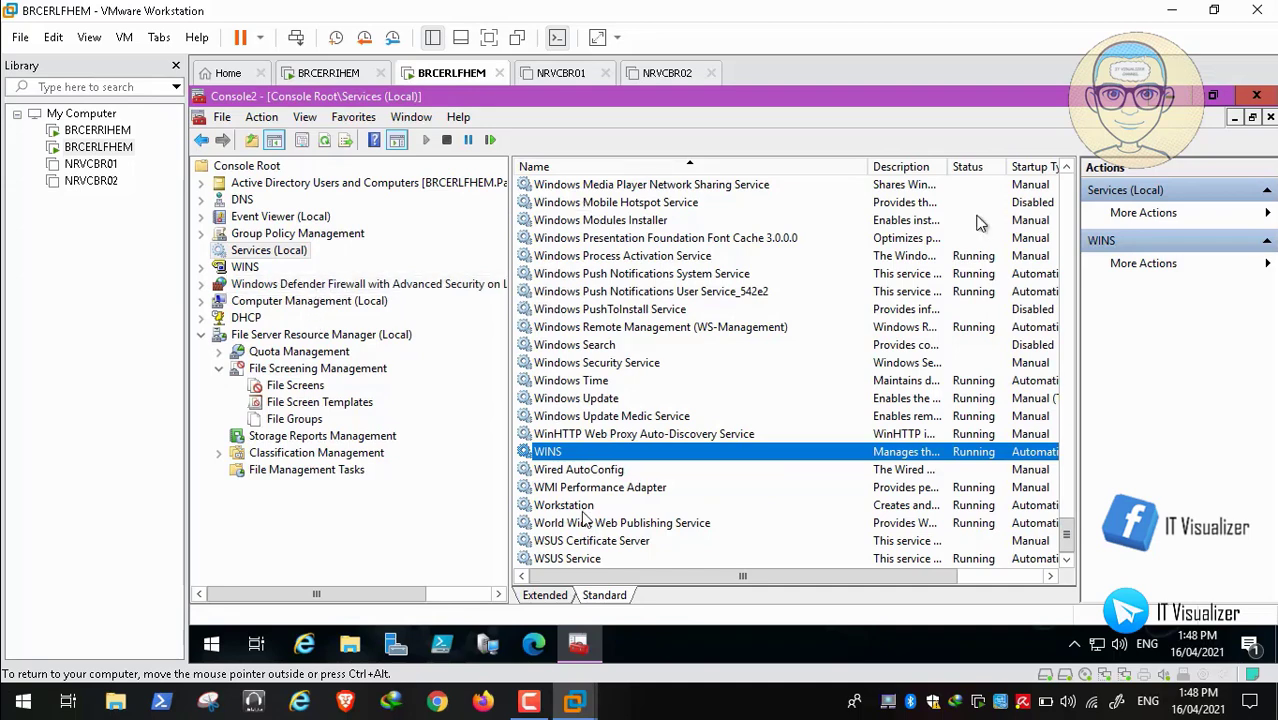
{"action": "left_click", "coordinate": [1068, 200]}
{"action": "scroll", "coordinate": [1068, 200], "scroll_direction": "up", "scroll_amount": 20}
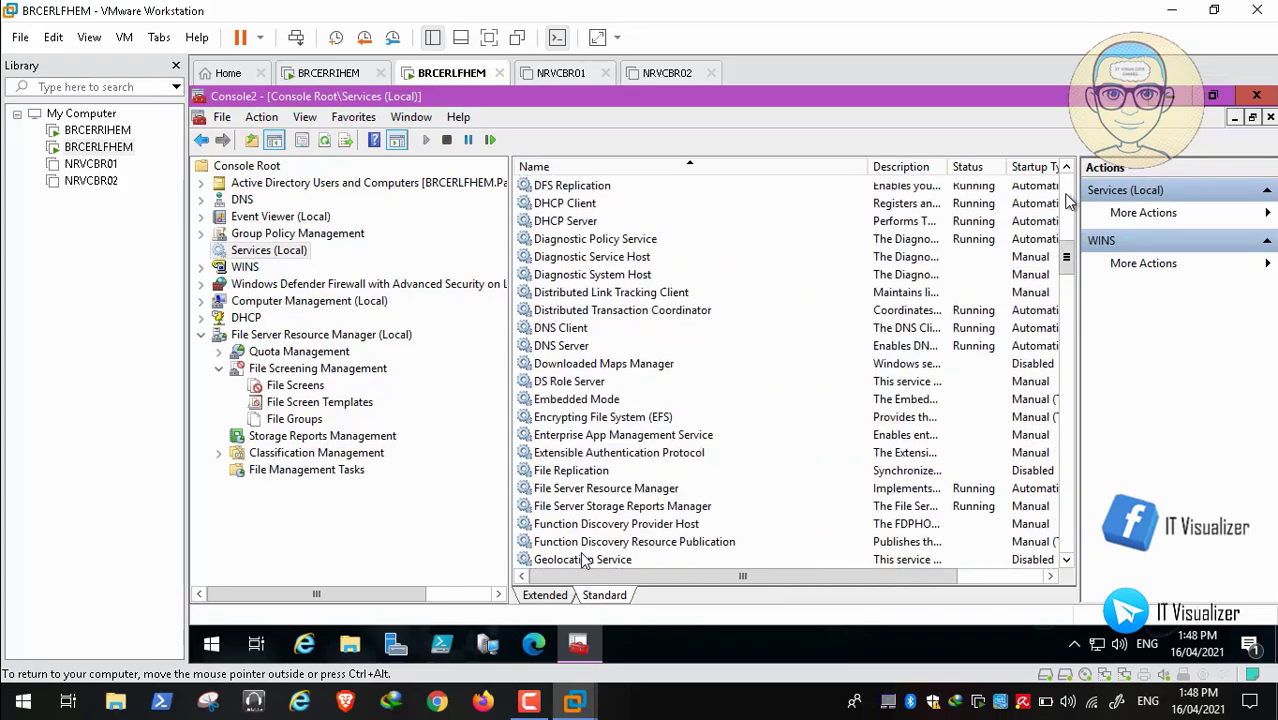
Close the services console, saving Console2.msc, then power on the NRVCBR02 virtual machine
{"action": "left_click", "coordinate": [1256, 95]}
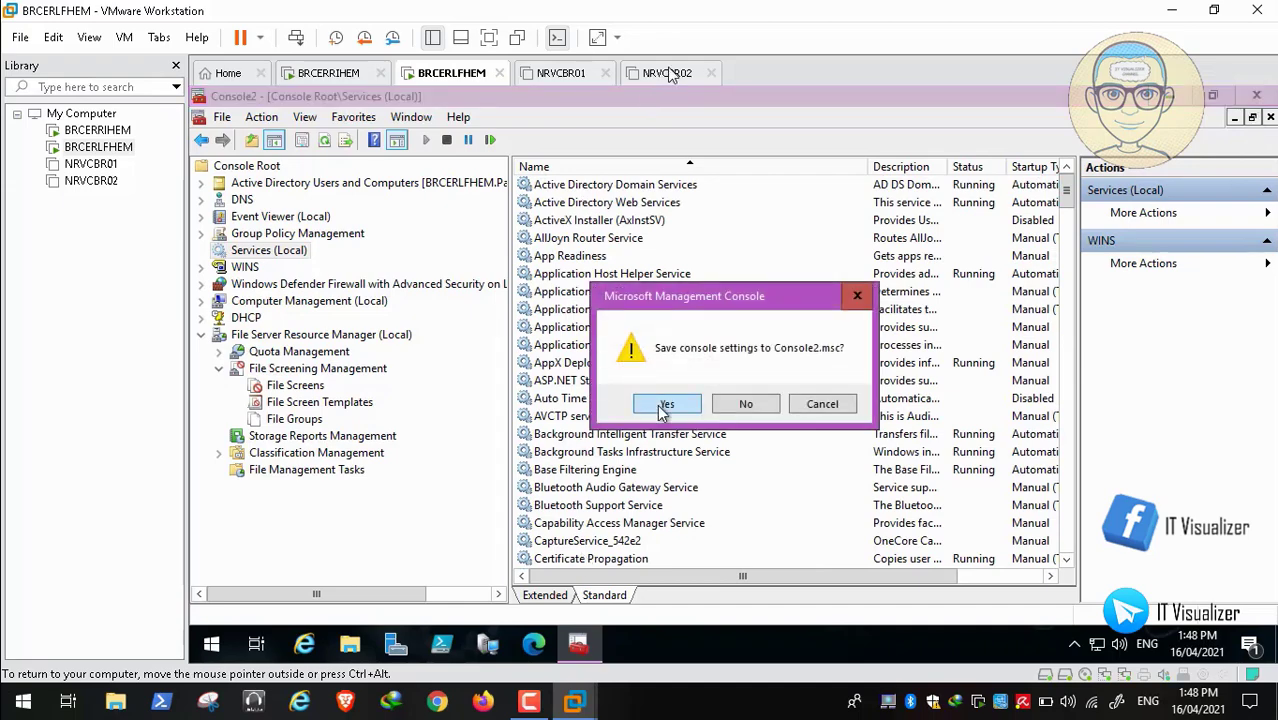
{"action": "left_click", "coordinate": [656, 401]}
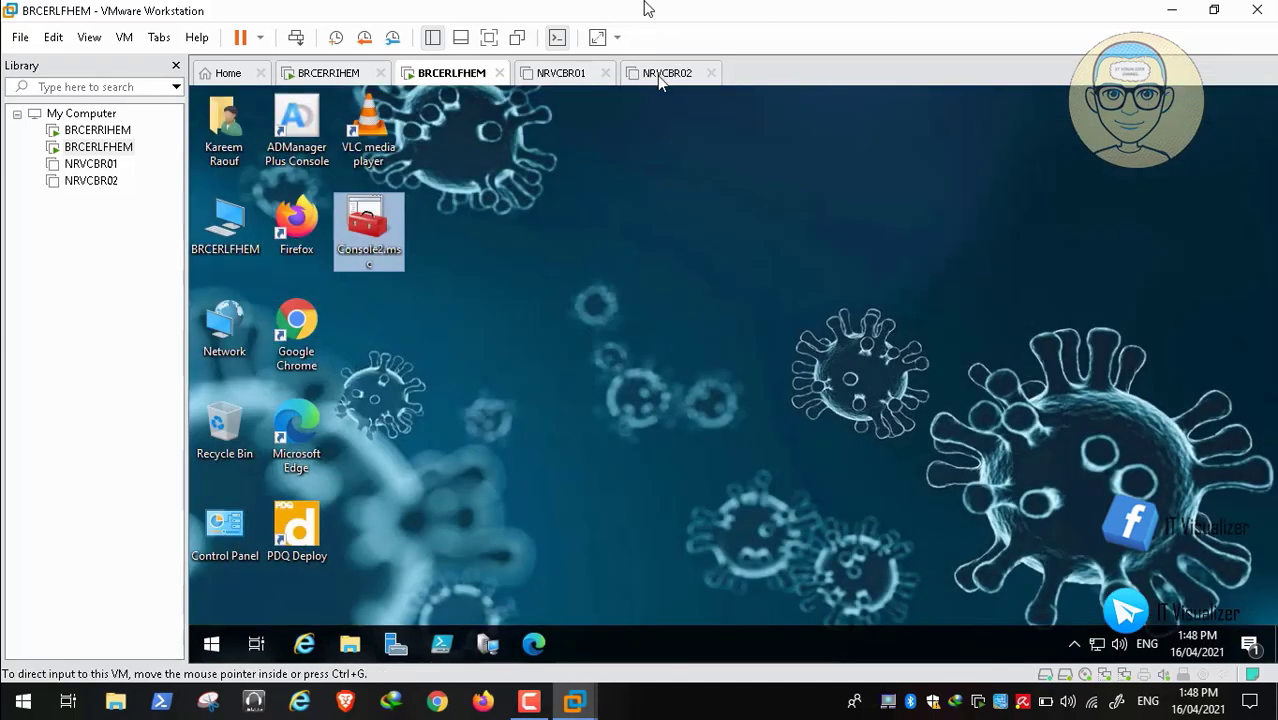
{"action": "left_click", "coordinate": [667, 80]}
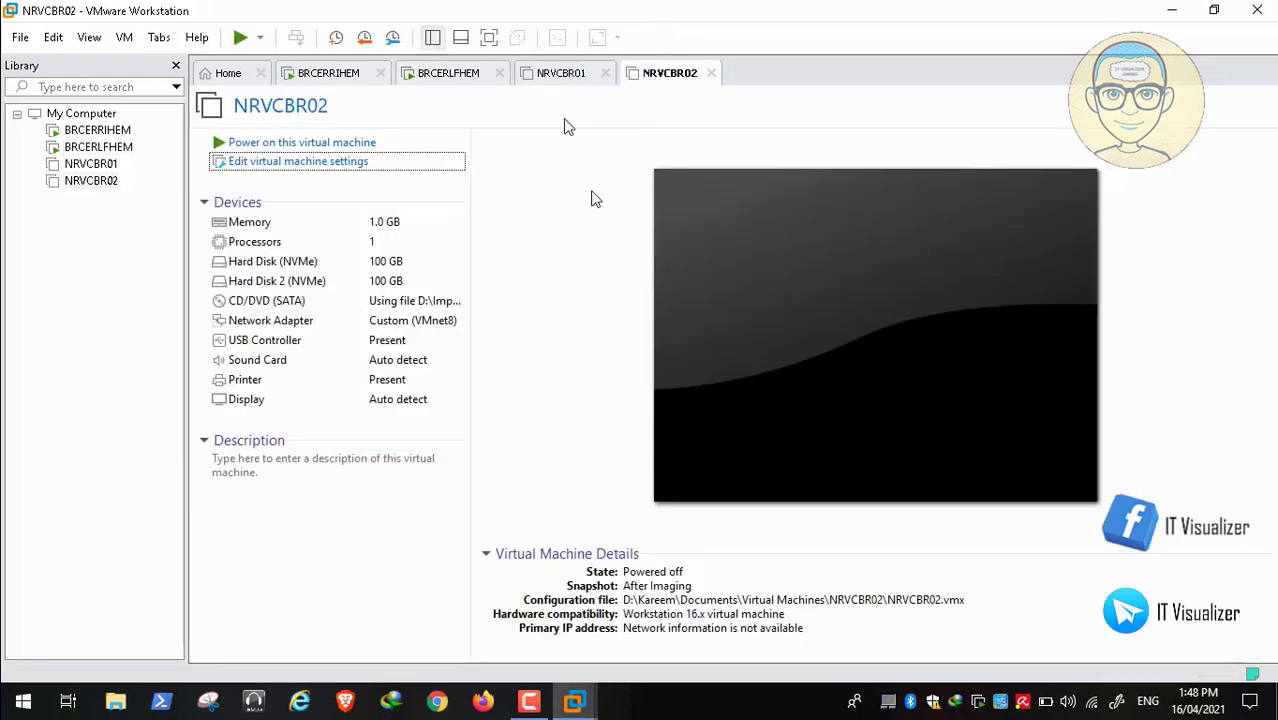
{"action": "left_click", "coordinate": [357, 145]}
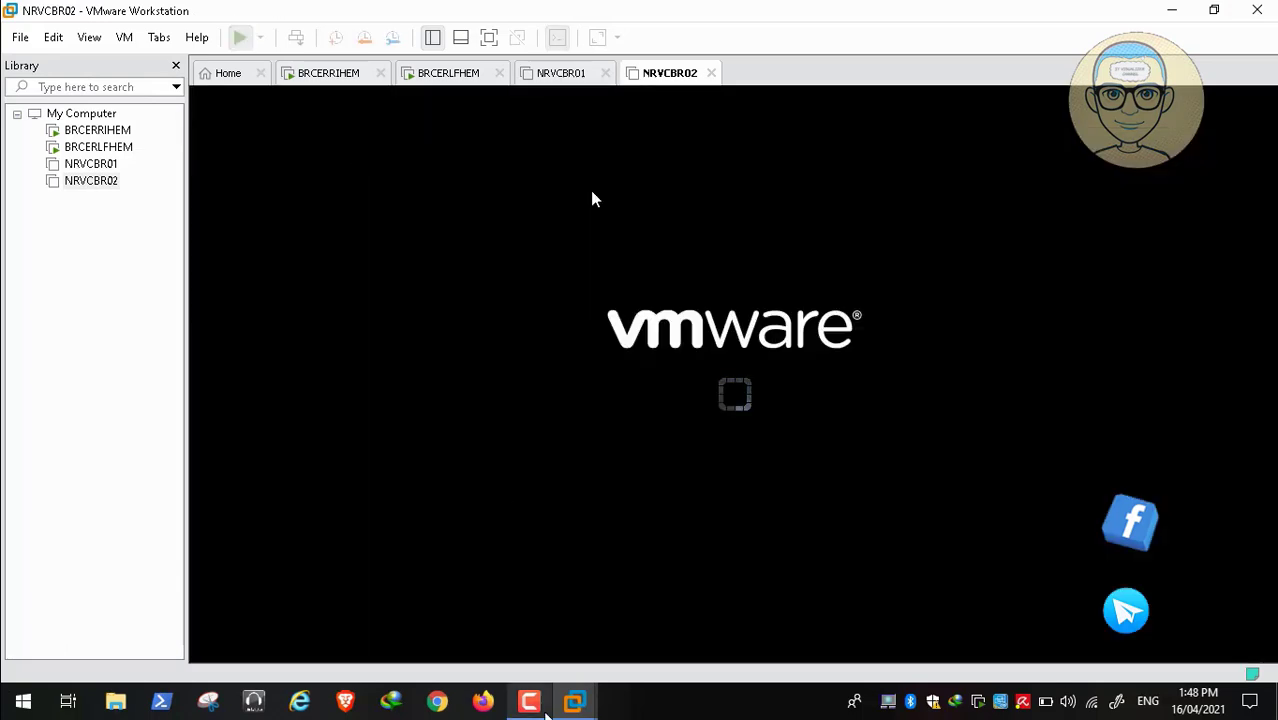
Pick Windows 10 at NRVCBR02's Choose an operating system menu and let it boot
{"action": "left_click", "coordinate": [540, 705]}
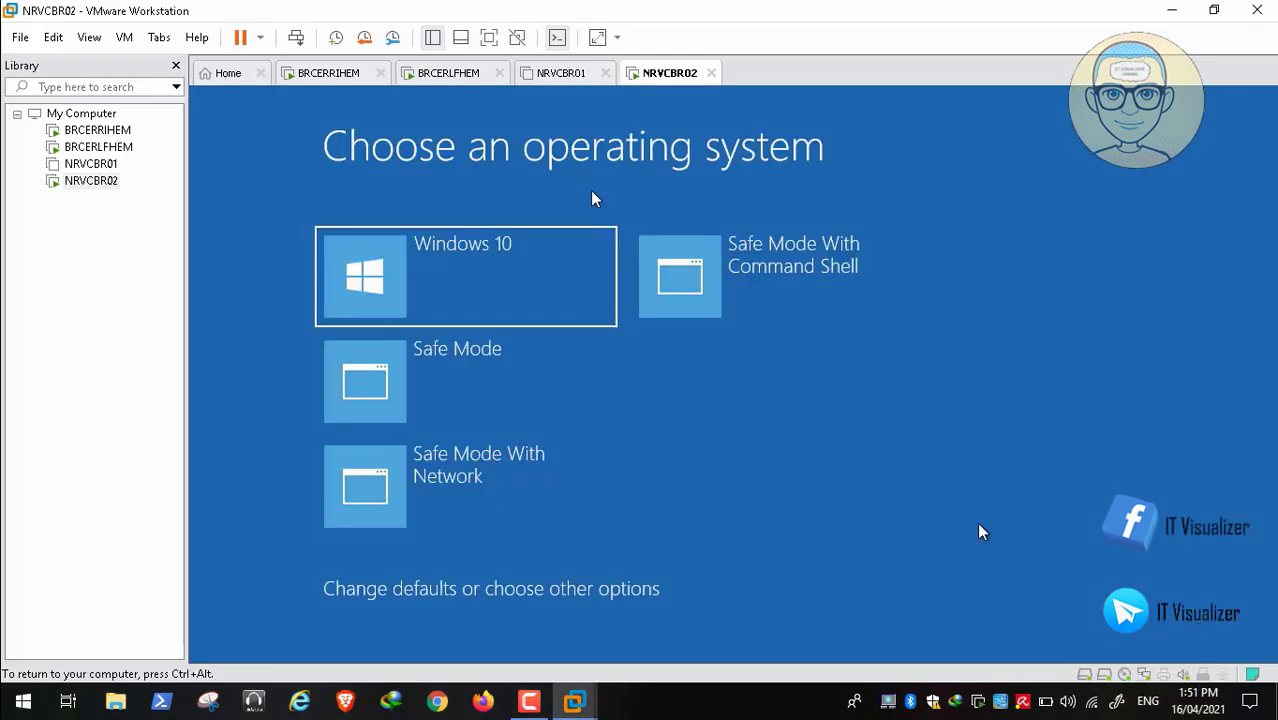
{"action": "left_click", "coordinate": [449, 295]}
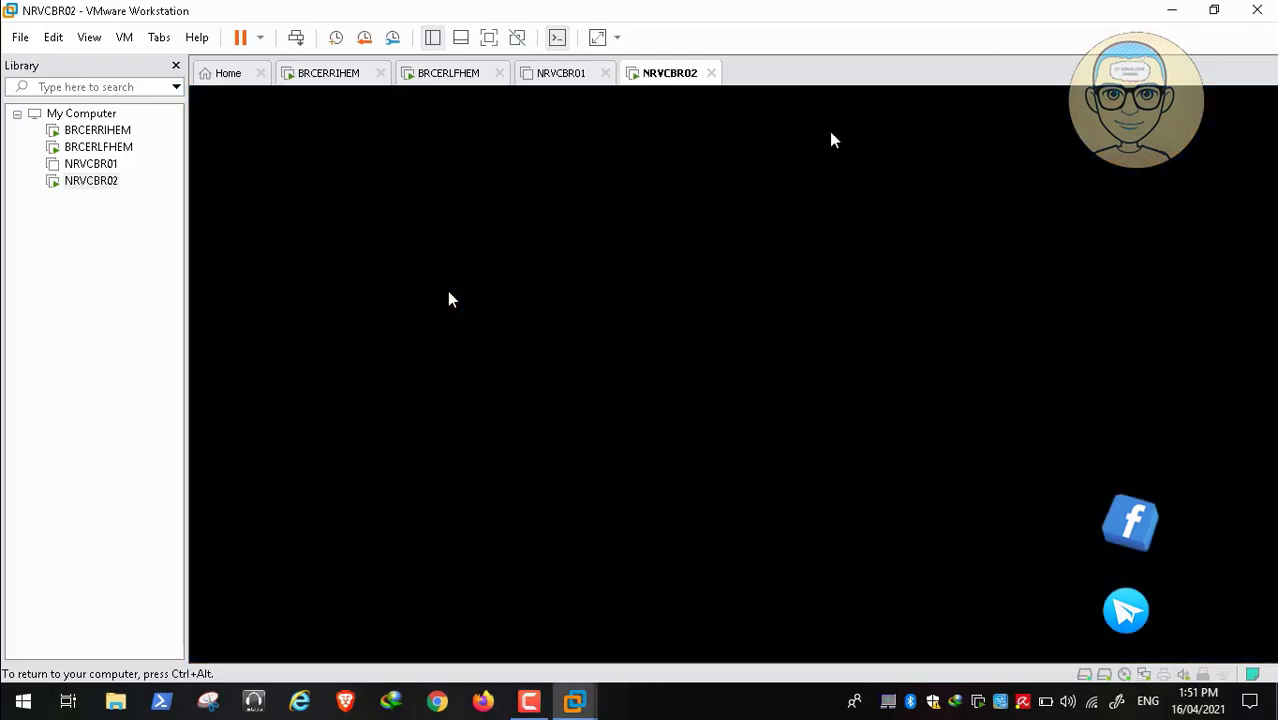
{"action": "key", "text": "ctrl+alt"}
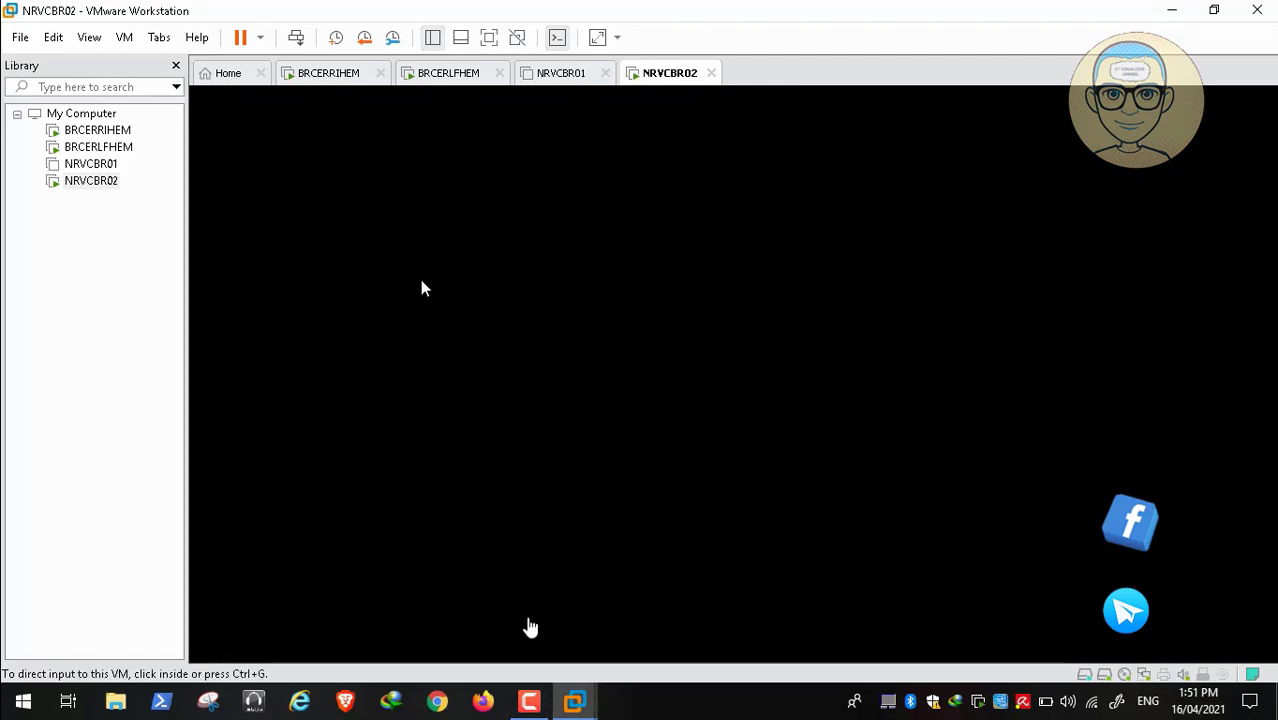
{"action": "left_click", "coordinate": [529, 701]}
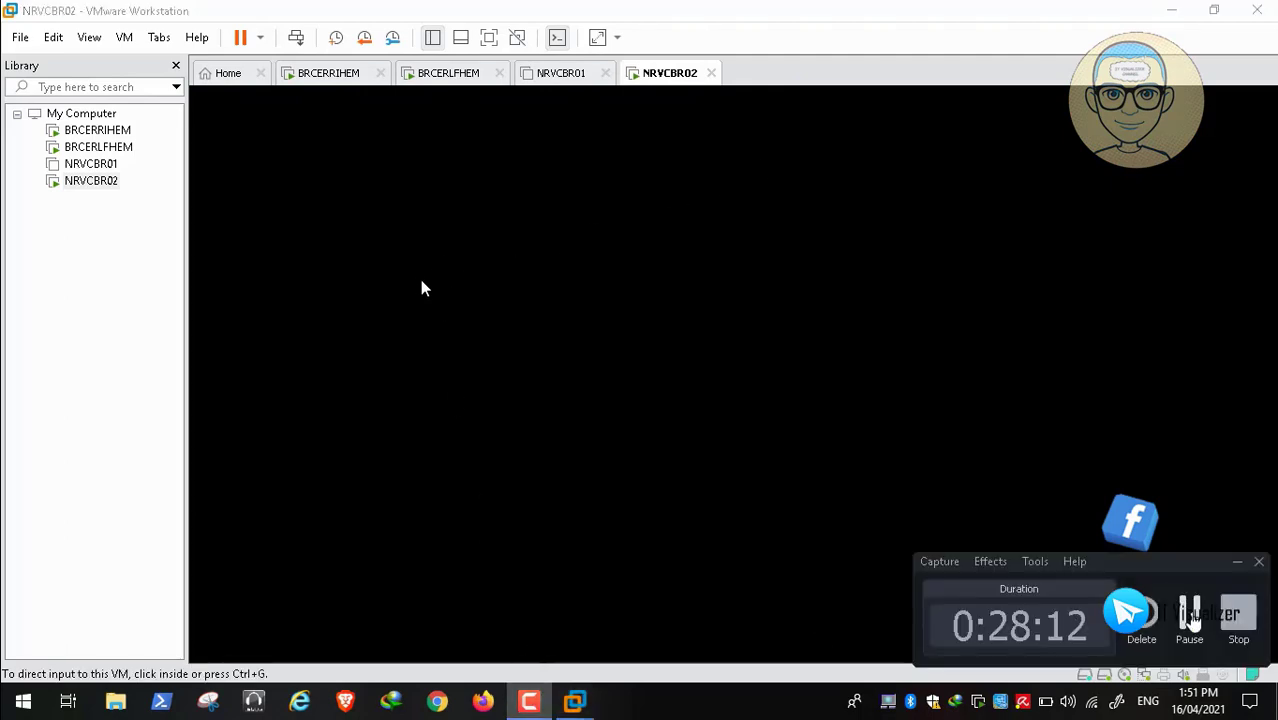
{"action": "left_click", "coordinate": [1189, 616]}
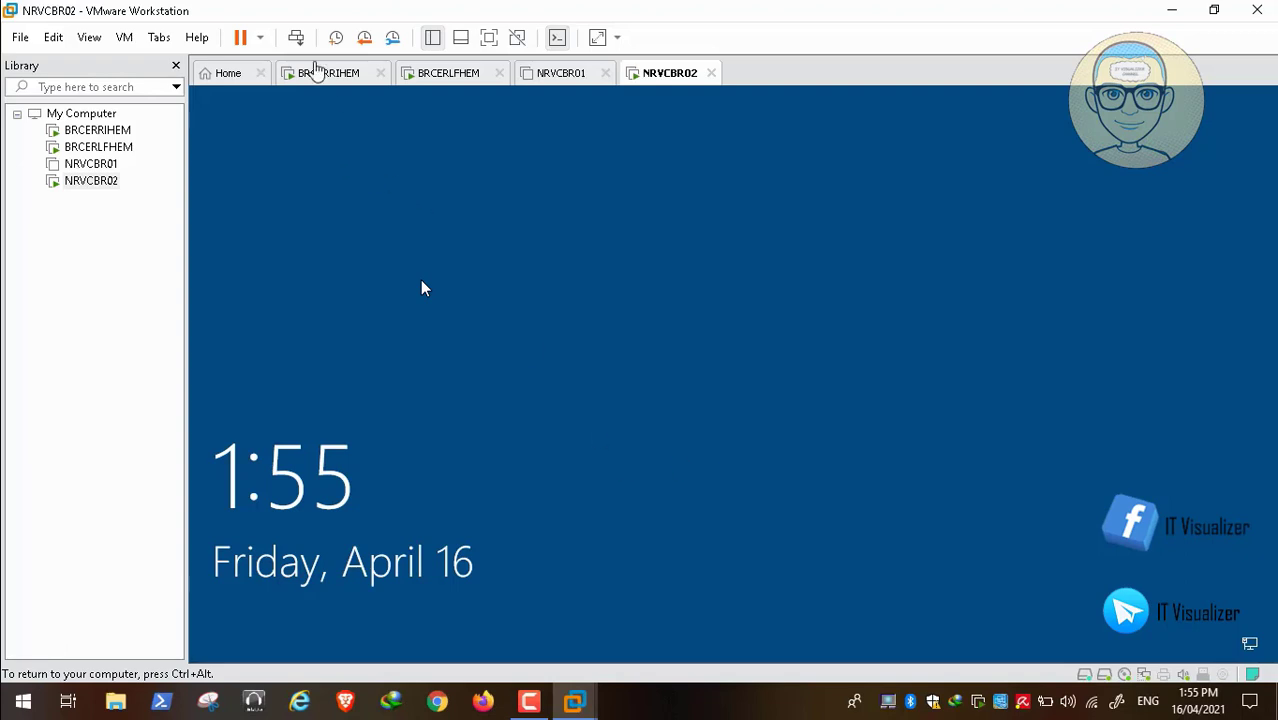
Pass the legal notice and sign in to PATIENTZERO with the test user's name and password
{"action": "left_click", "coordinate": [296, 40]}
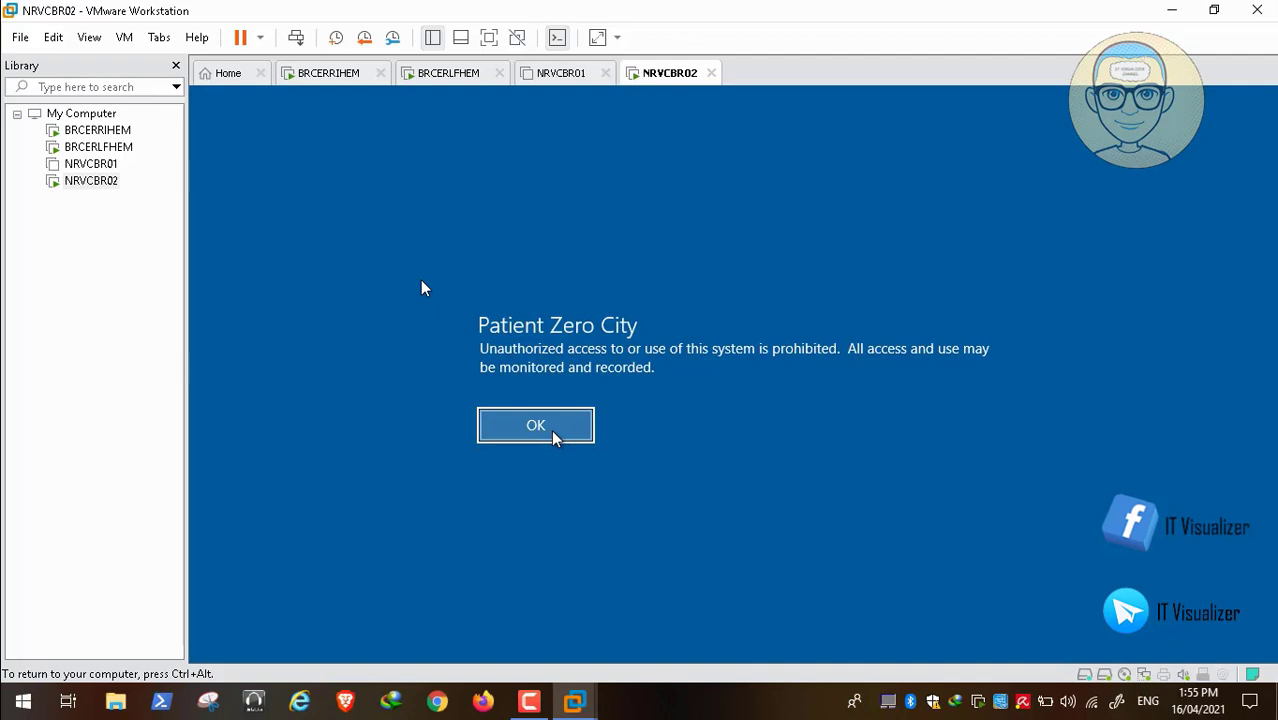
{"action": "left_click", "coordinate": [553, 434]}
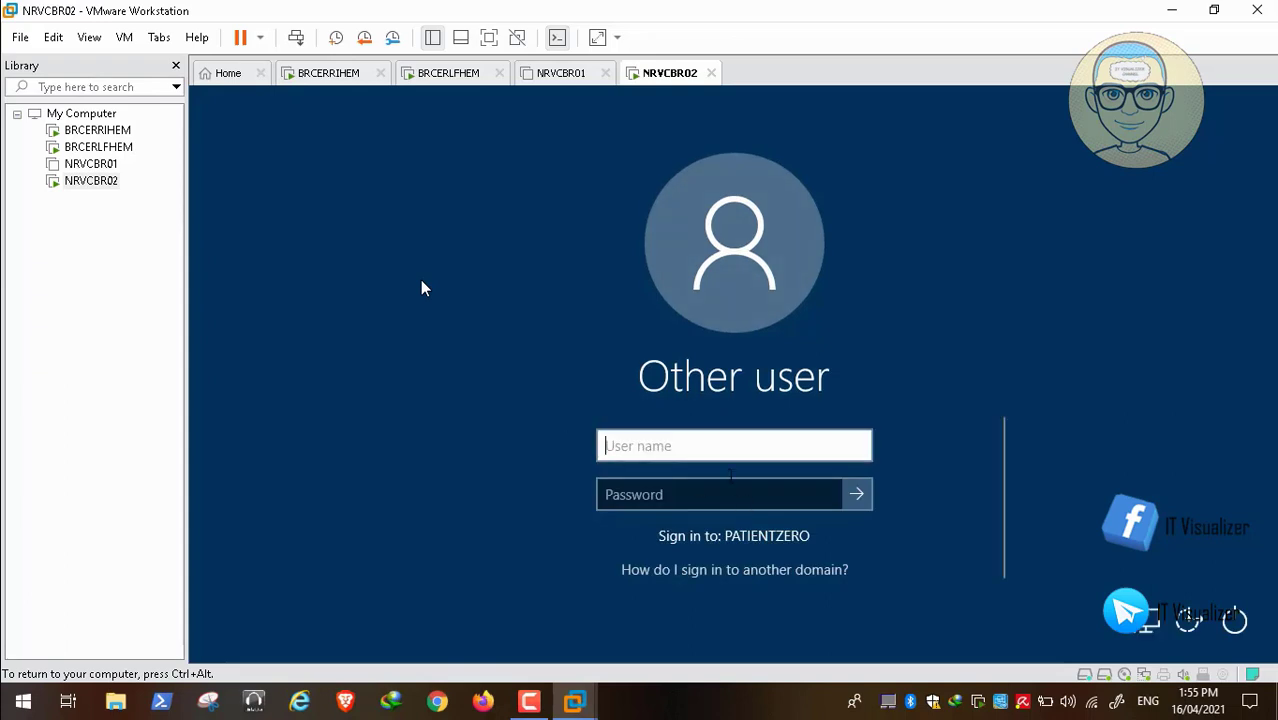
{"action": "type", "text": "kmask"}
{"action": "key", "text": "Tab"}
{"action": "type", "text": "P"}
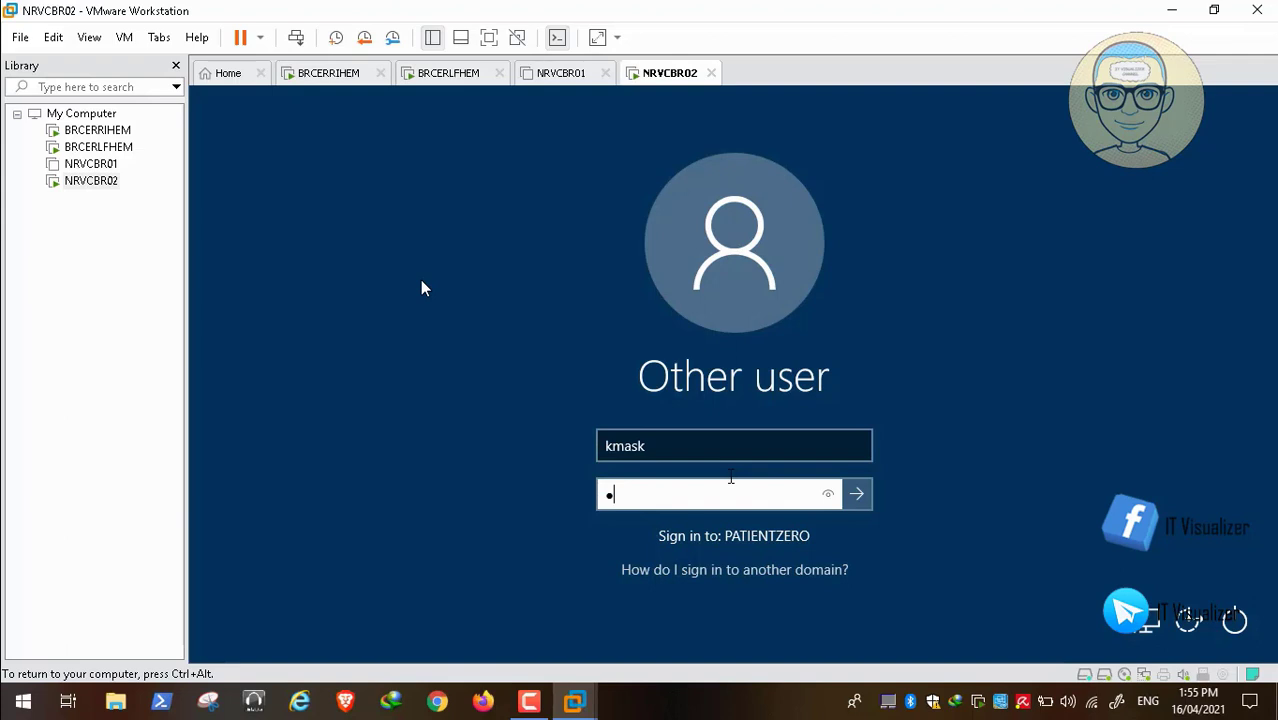
{"action": "type", "text": "@ssw0rd12"}
{"action": "key", "text": "Return"}
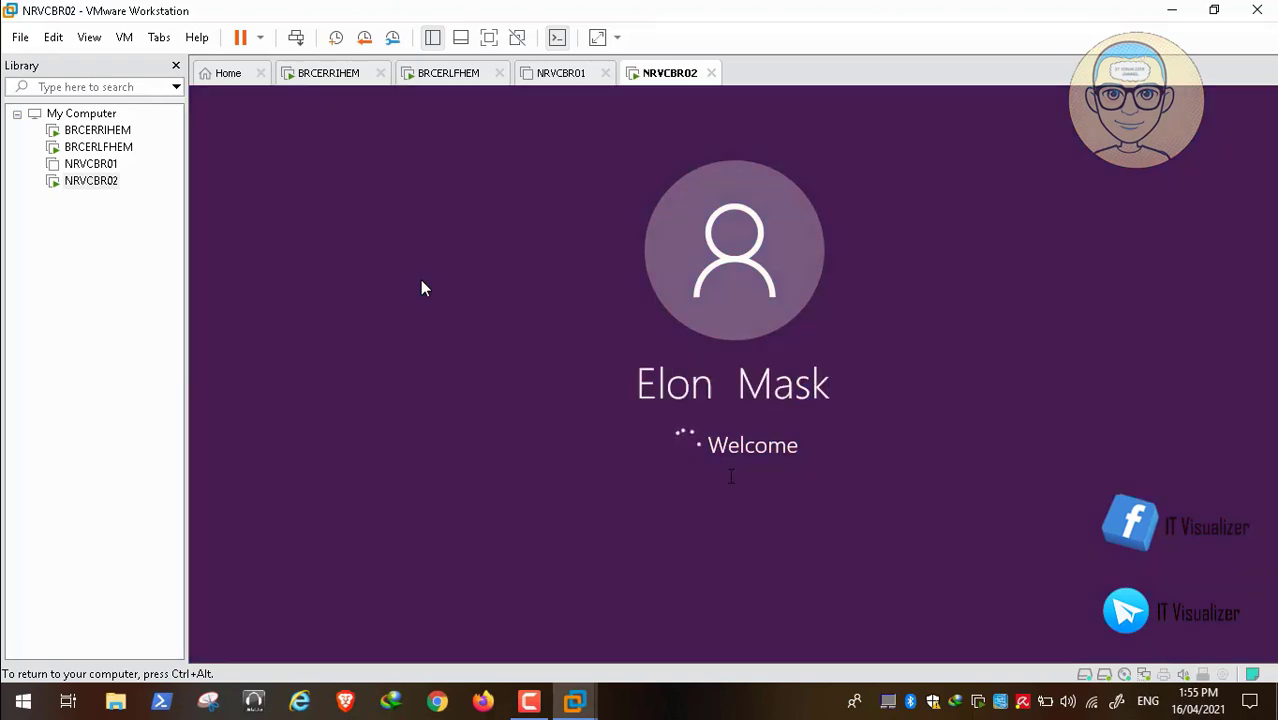
{"action": "key", "text": "ctrl+alt"}
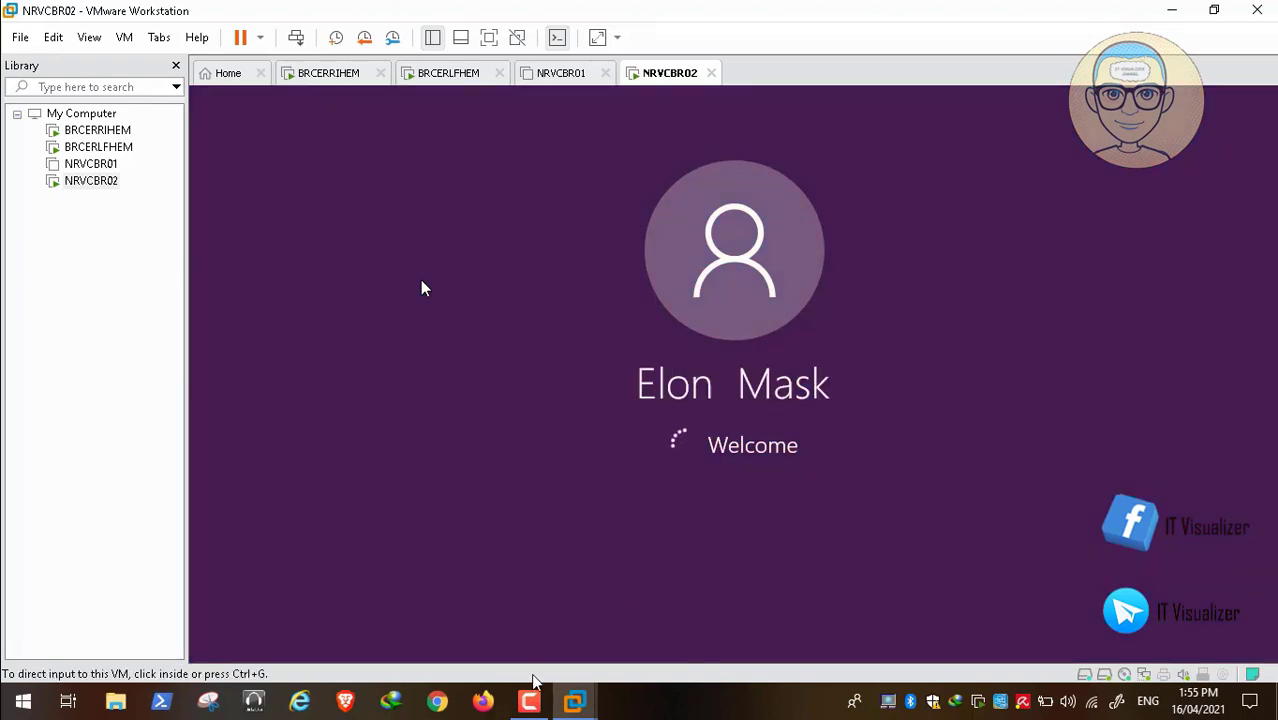
{"action": "left_click", "coordinate": [530, 703]}
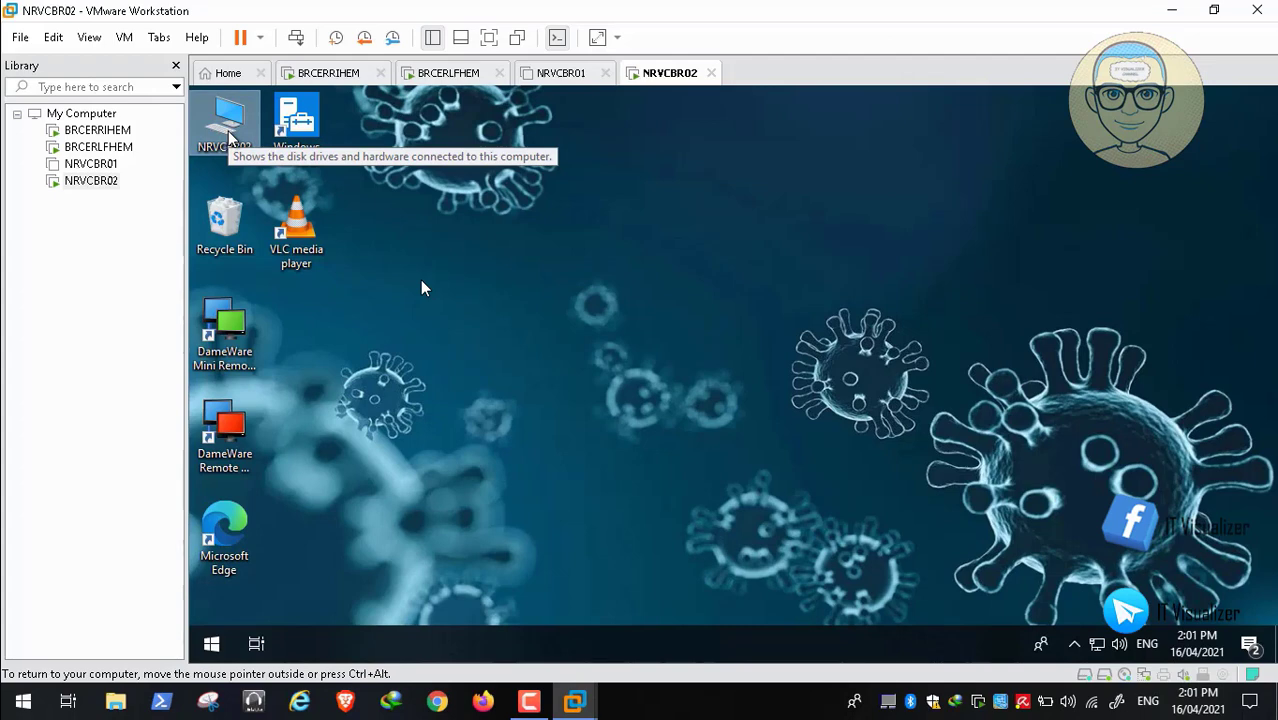
Open This PC from the NRVCBR02 desktop to list its drives and network locations
{"action": "double_click", "coordinate": [228, 132]}
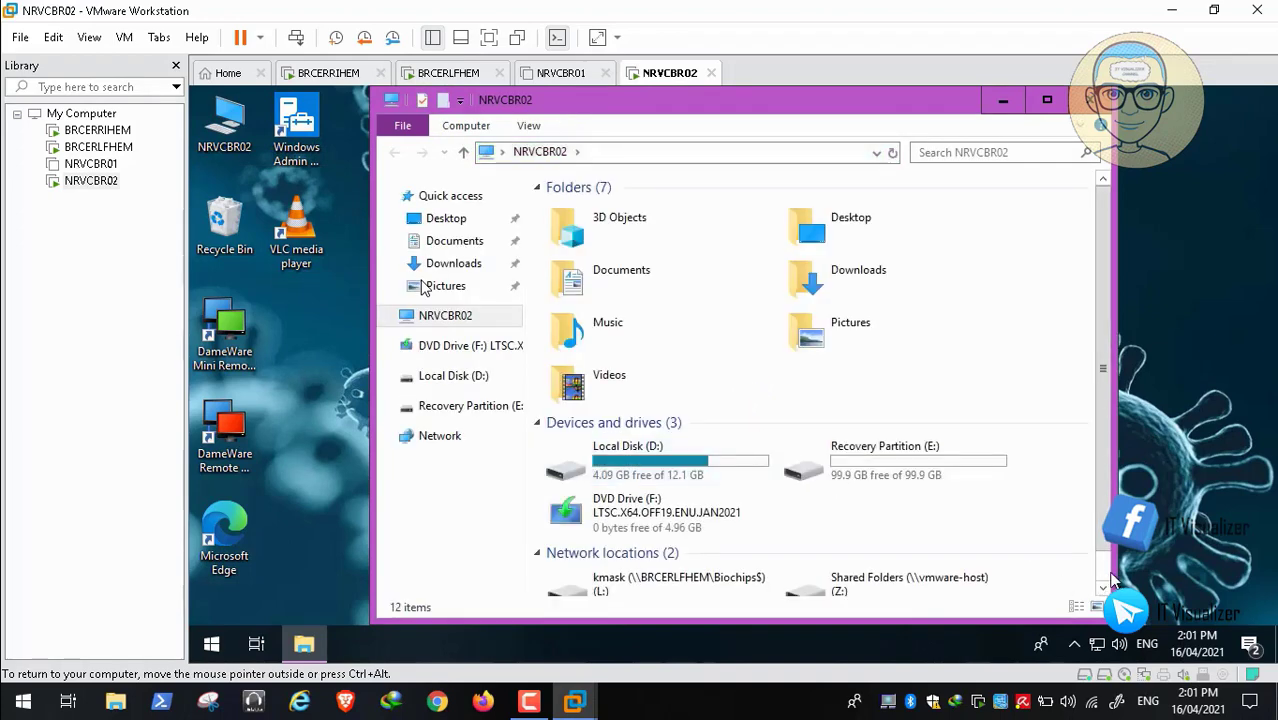
{"action": "left_click", "coordinate": [1104, 588]}
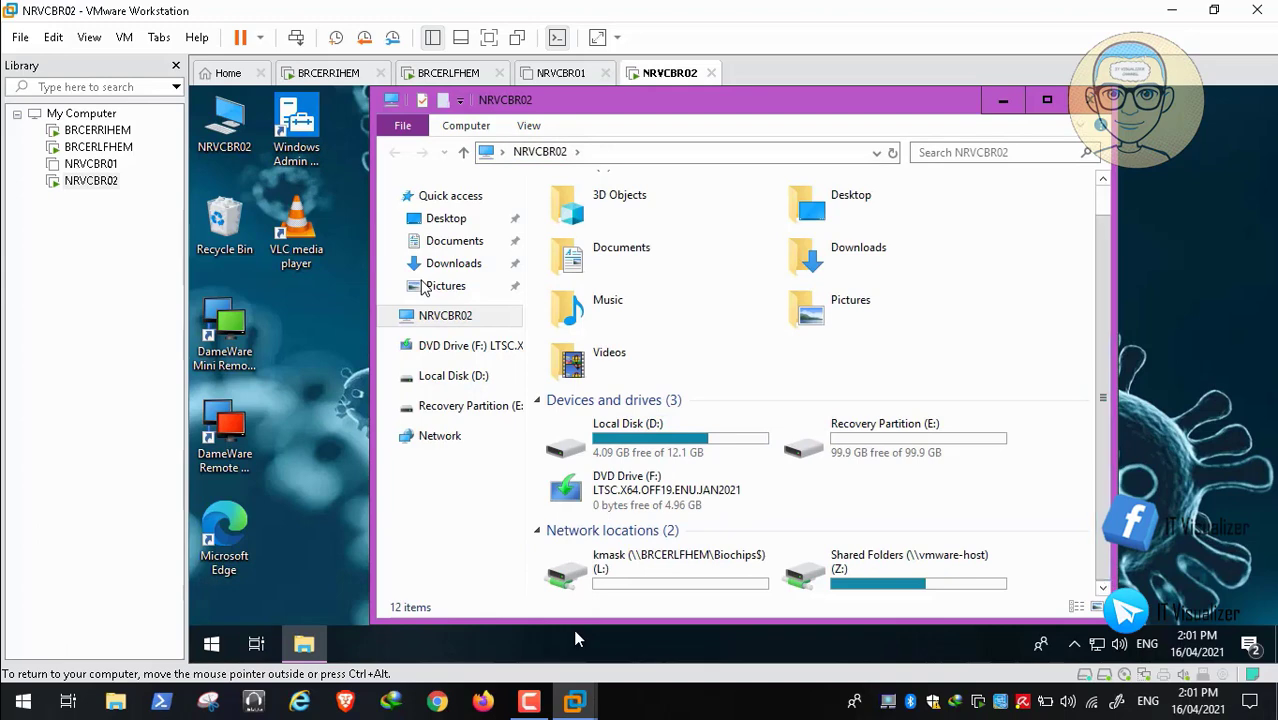
Open the mapped L: drive and create a New Text Document in it
{"action": "left_click", "coordinate": [594, 576]}
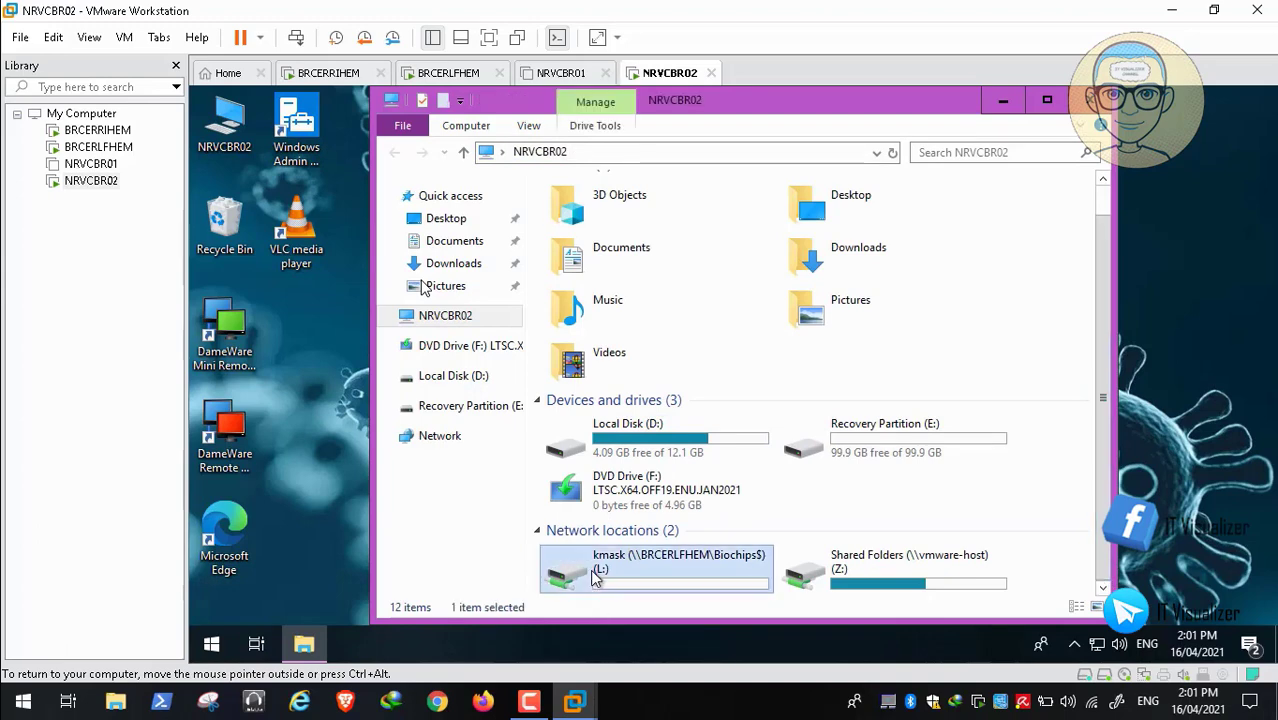
{"action": "double_click", "coordinate": [597, 576]}
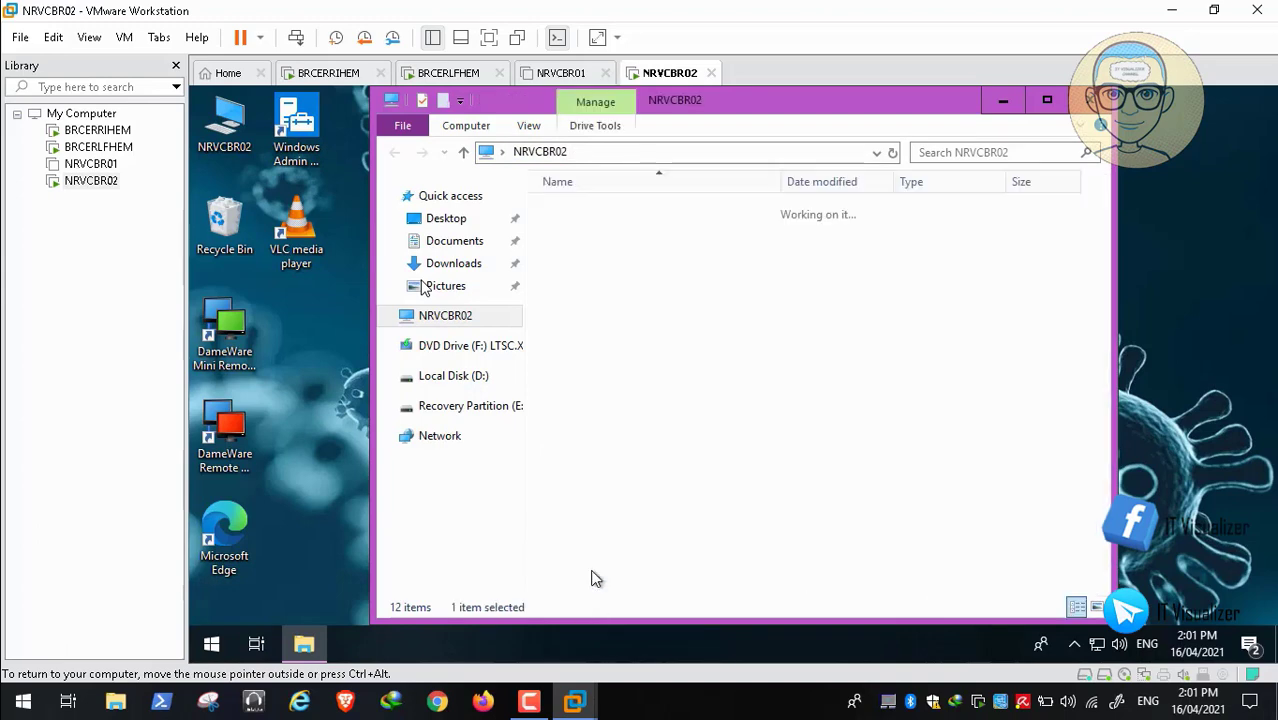
{"action": "right_click", "coordinate": [620, 358]}
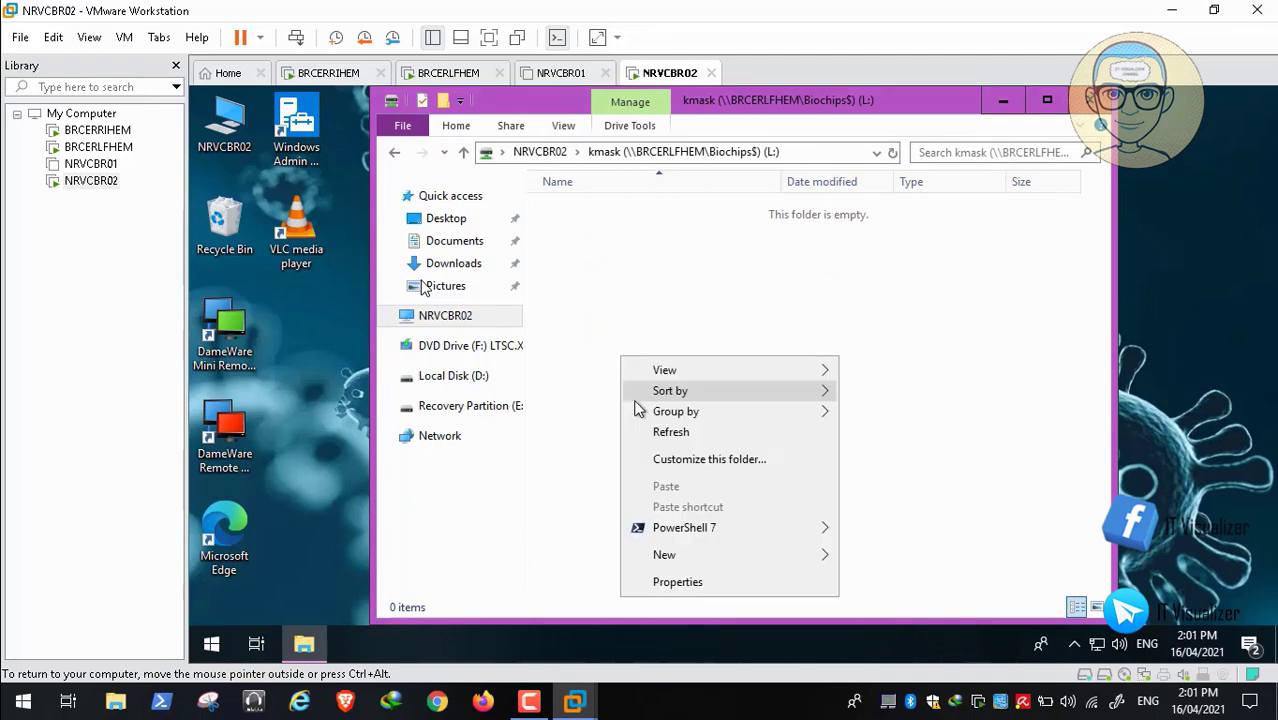
{"action": "mouse_move", "coordinate": [827, 550]}
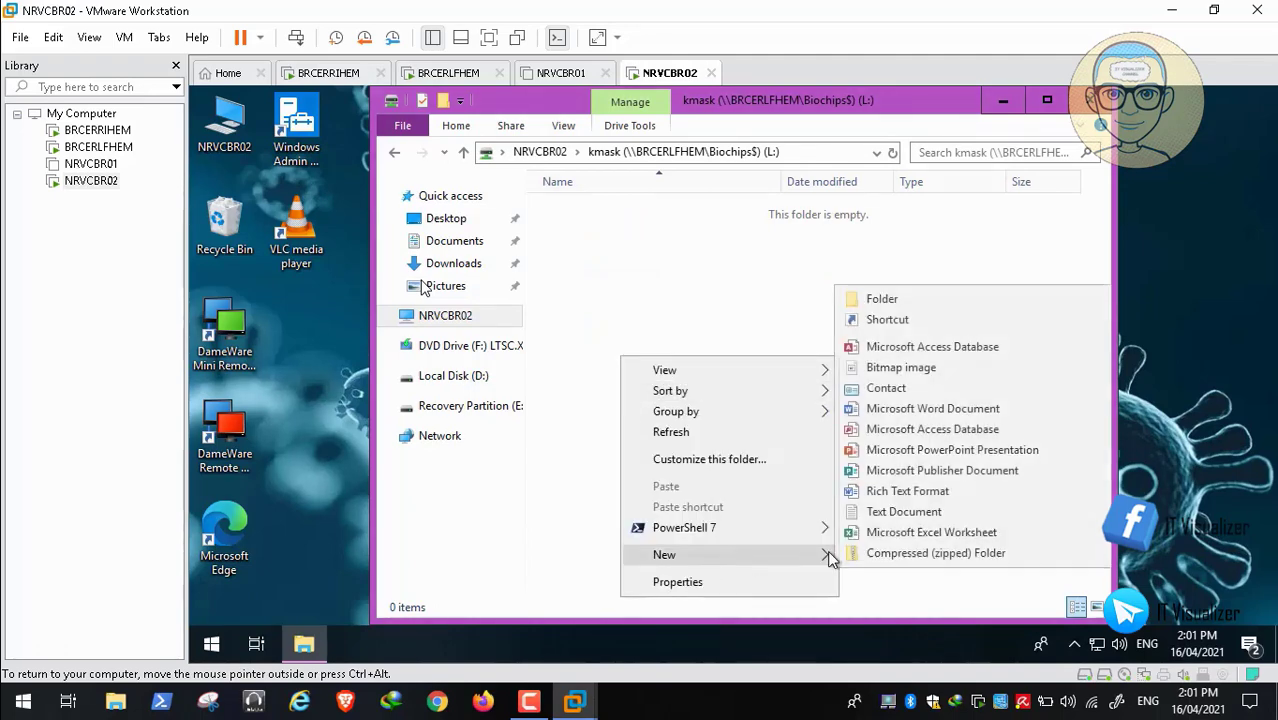
{"action": "left_click", "coordinate": [900, 512]}
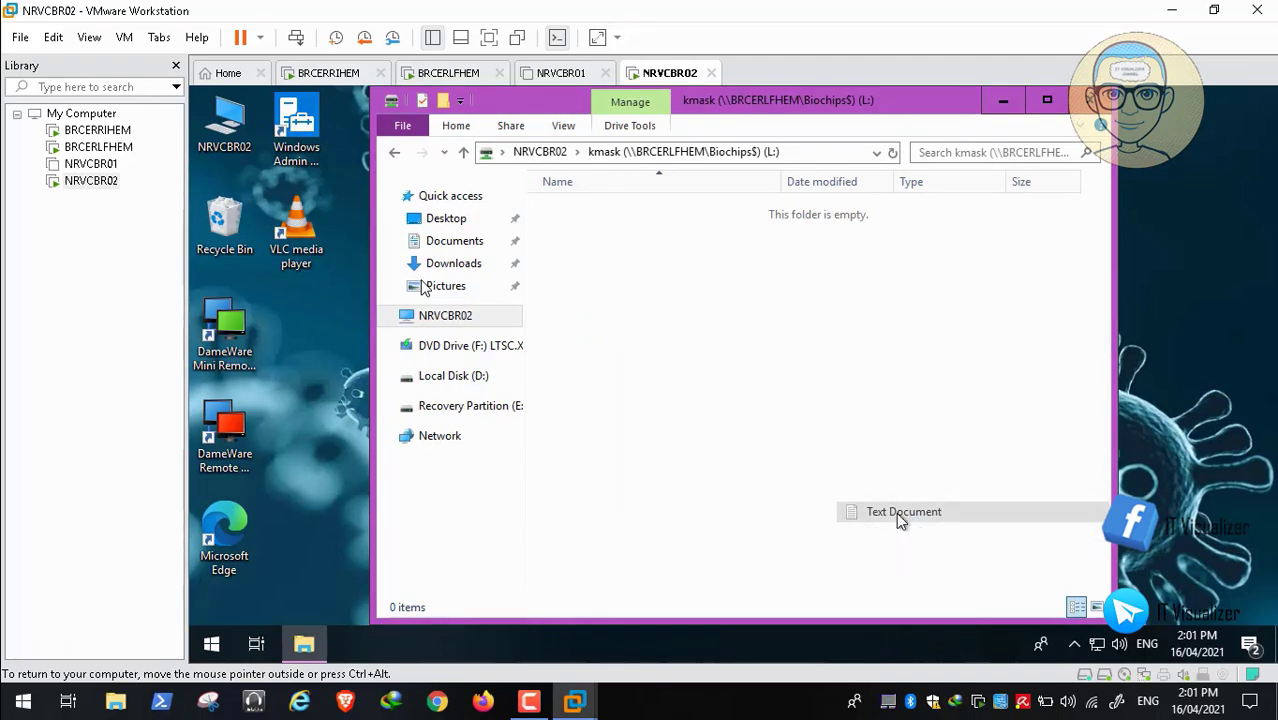
{"action": "left_click", "coordinate": [842, 483]}
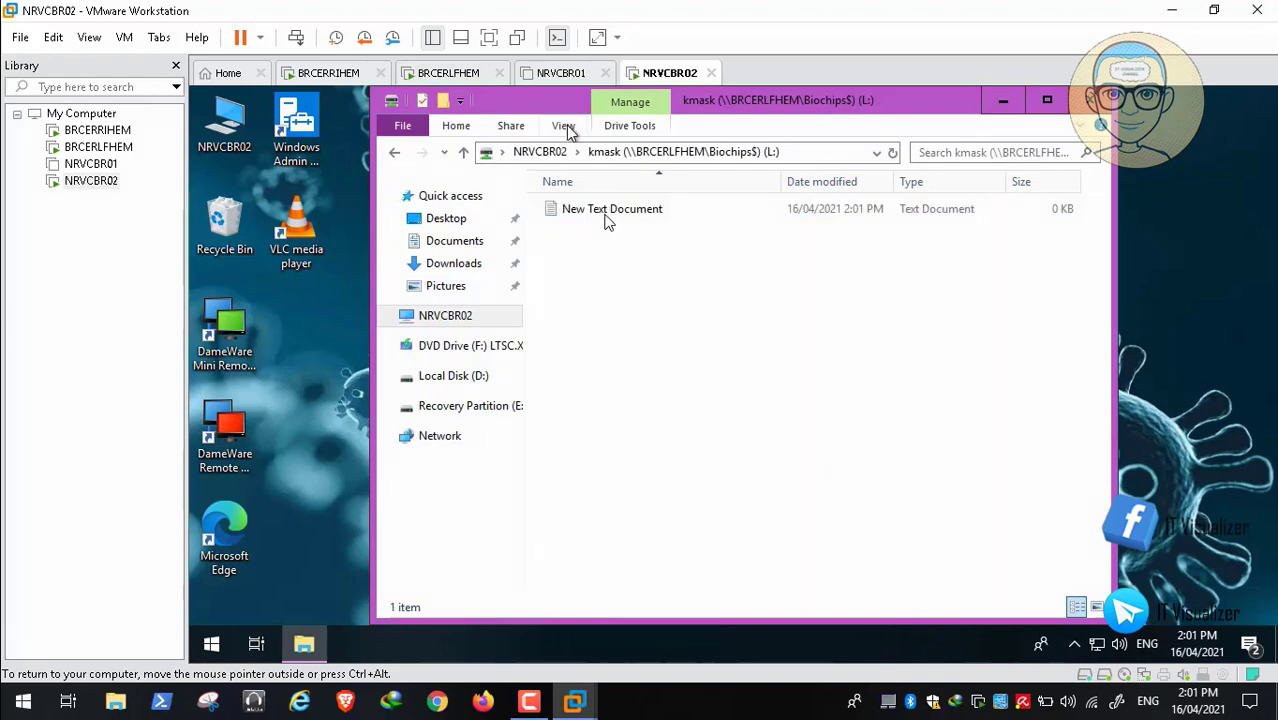
Turn on file name extensions and select New Text Document.txt
{"action": "left_click", "coordinate": [564, 125]}
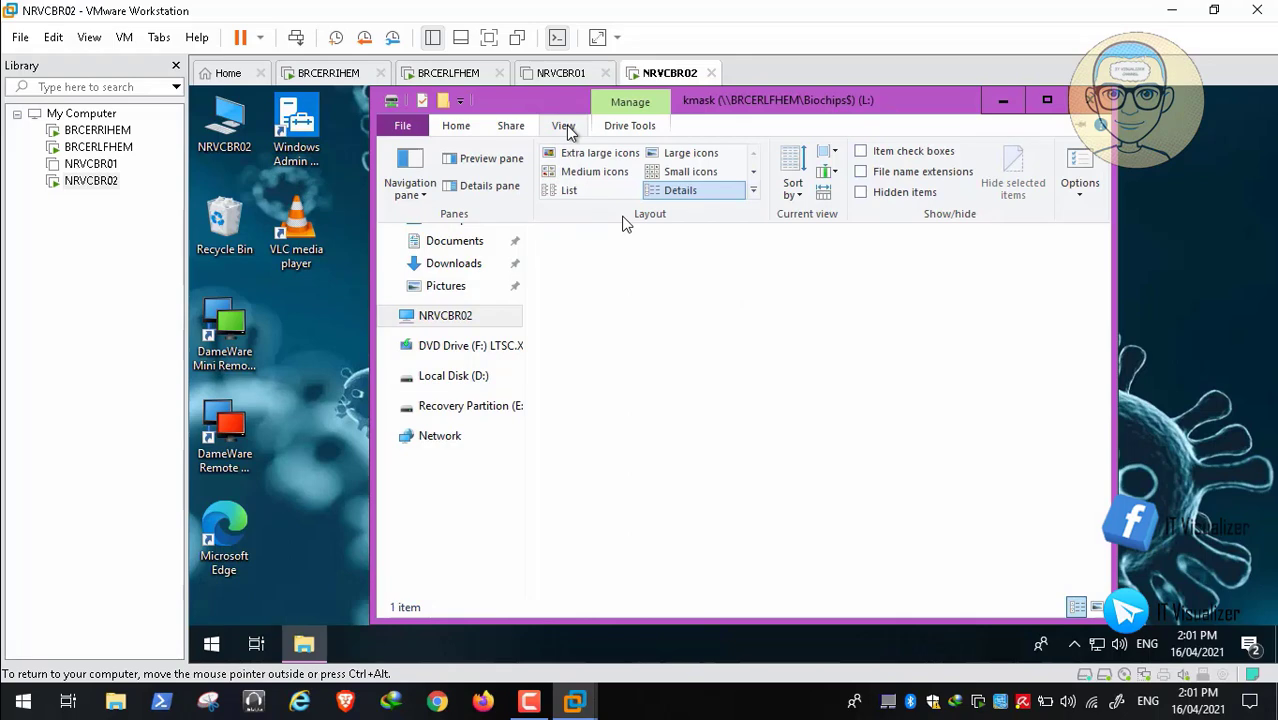
{"action": "left_click", "coordinate": [862, 172]}
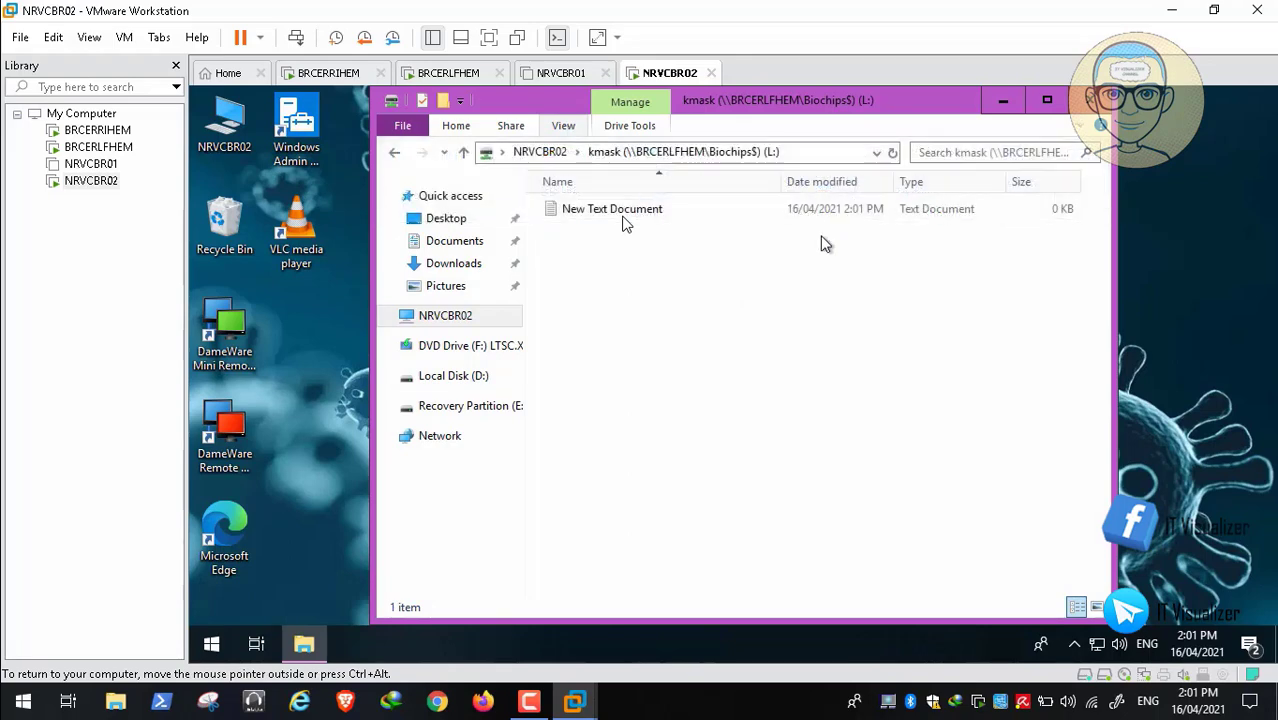
{"action": "left_click", "coordinate": [655, 213]}
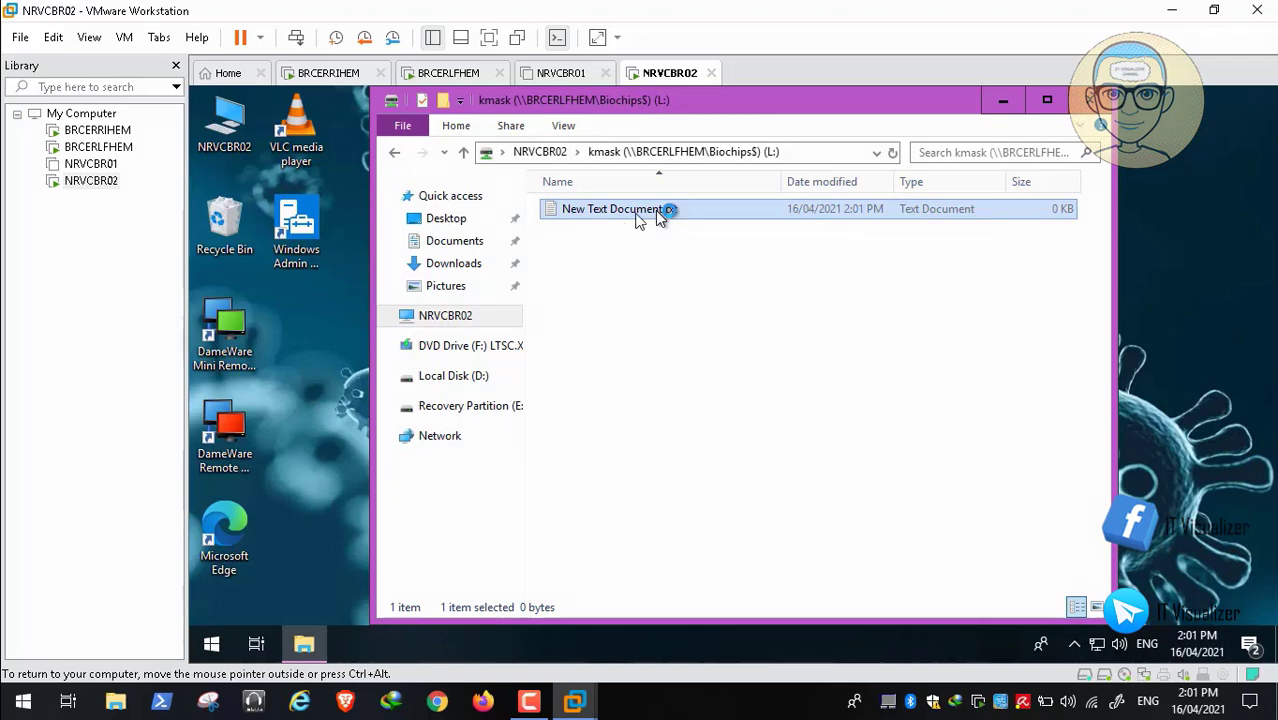
Try renaming New Text Document.txt to a .crypto extension; File Access Denied blocks it
{"action": "right_click", "coordinate": [657, 212]}
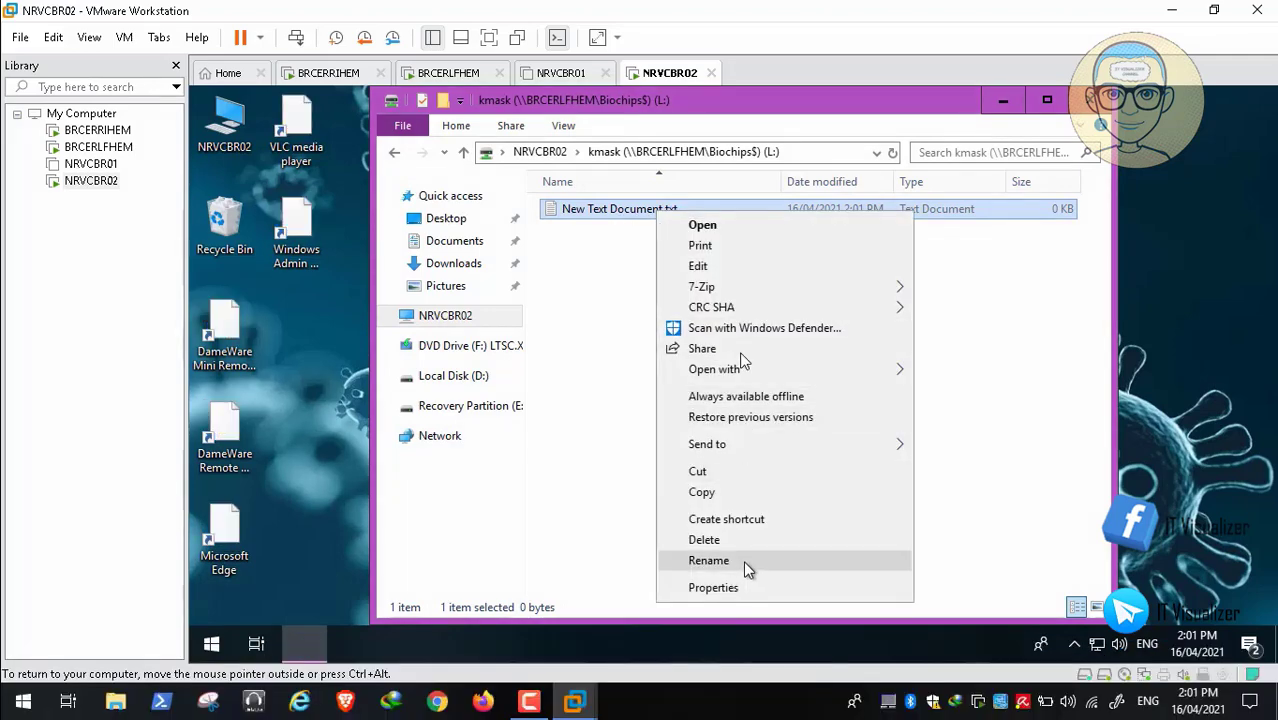
{"action": "left_click", "coordinate": [743, 560]}
{"action": "left_click", "coordinate": [686, 214]}
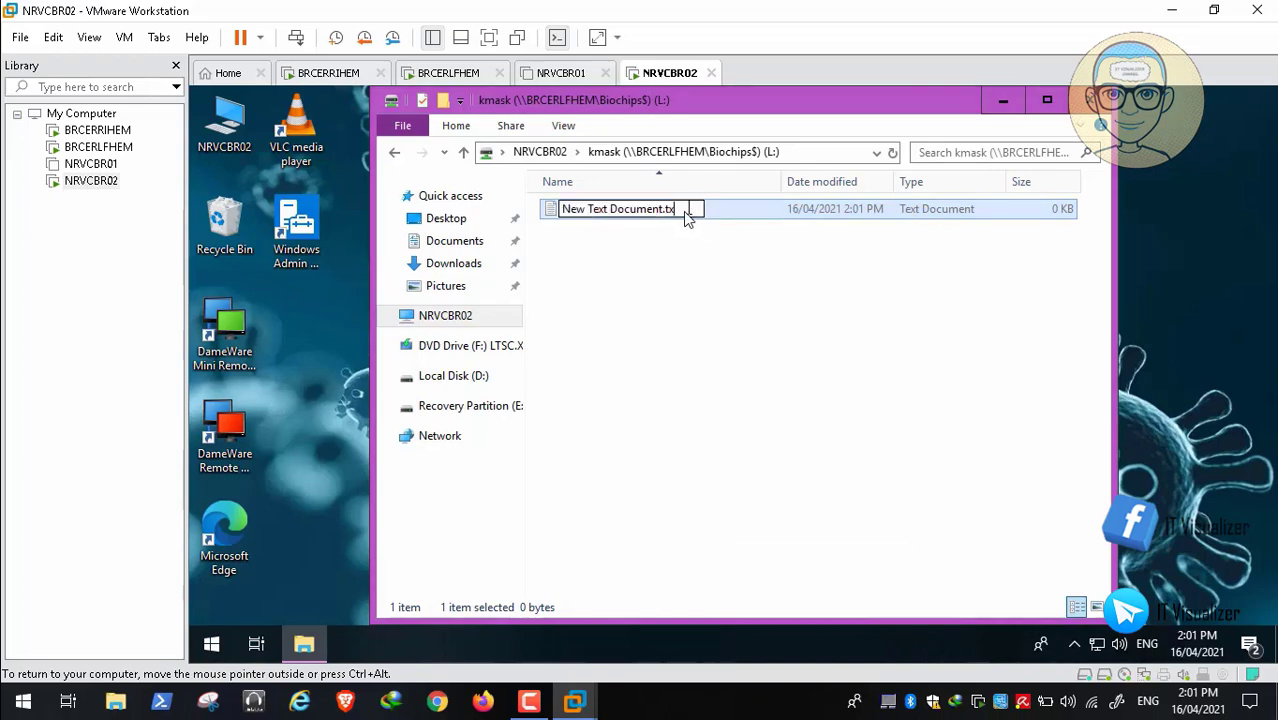
{"action": "type", "text": "crypto"}
{"action": "key", "text": "Return"}
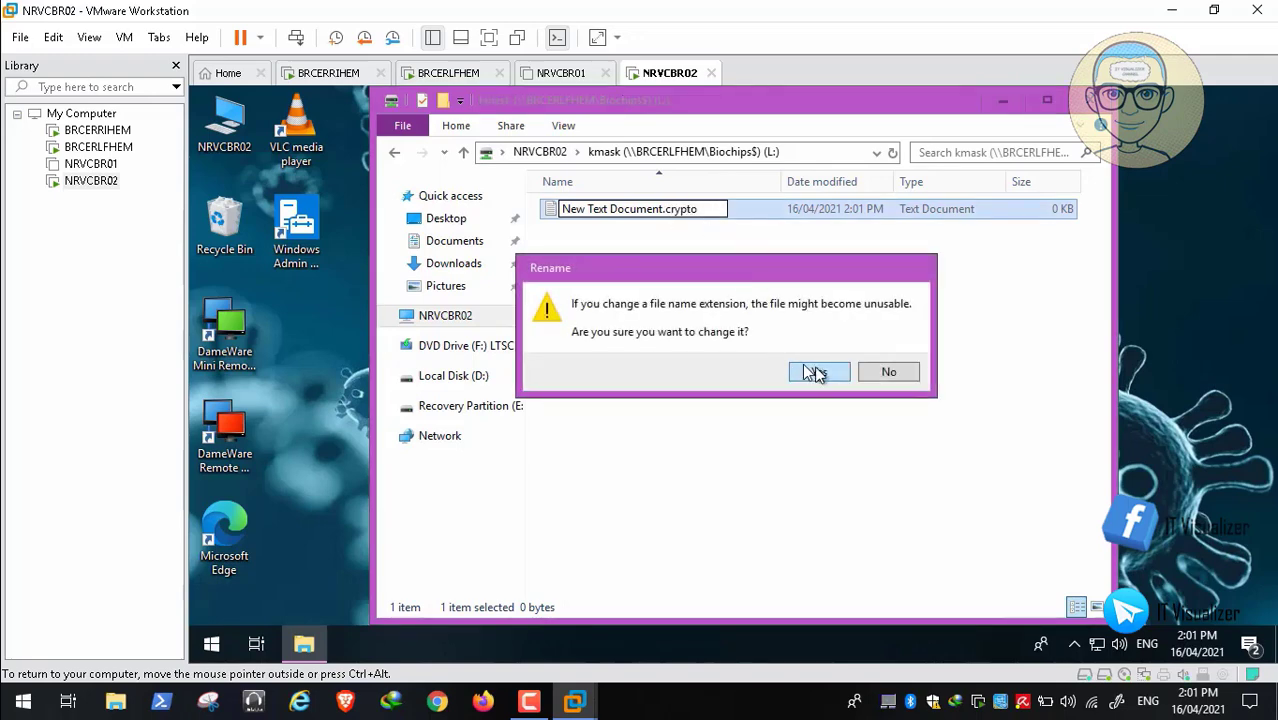
{"action": "left_click", "coordinate": [815, 373]}
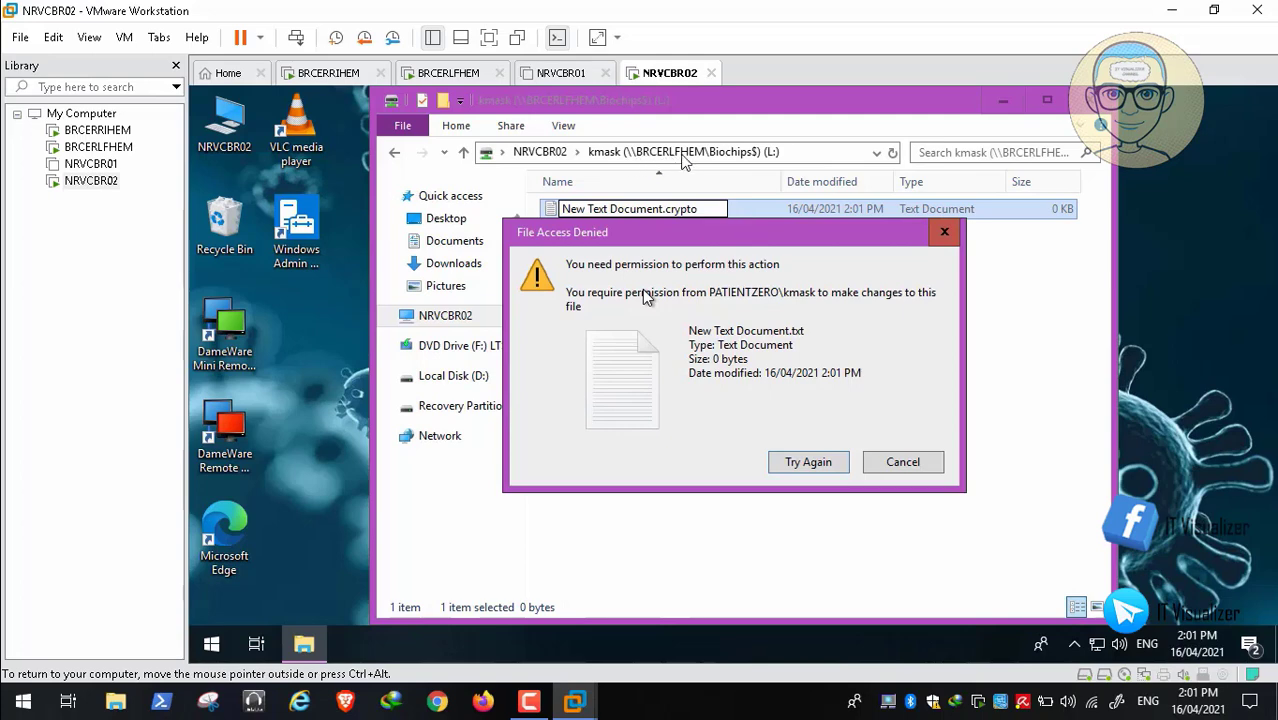
{"action": "key", "text": "space"}
{"action": "left_click", "coordinate": [15, 680]}
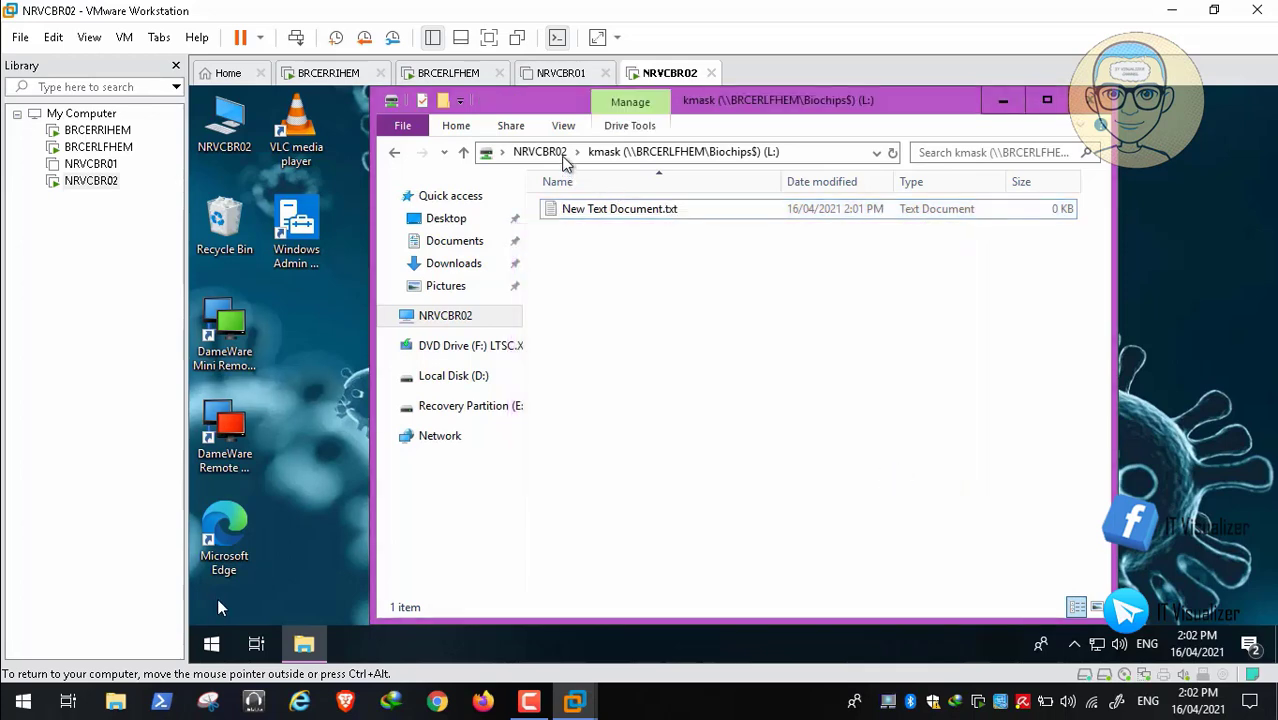
Go back to This PC on NRVCBR02, with its drives and kmask network location
{"action": "mouse_move", "coordinate": [45, 681]}
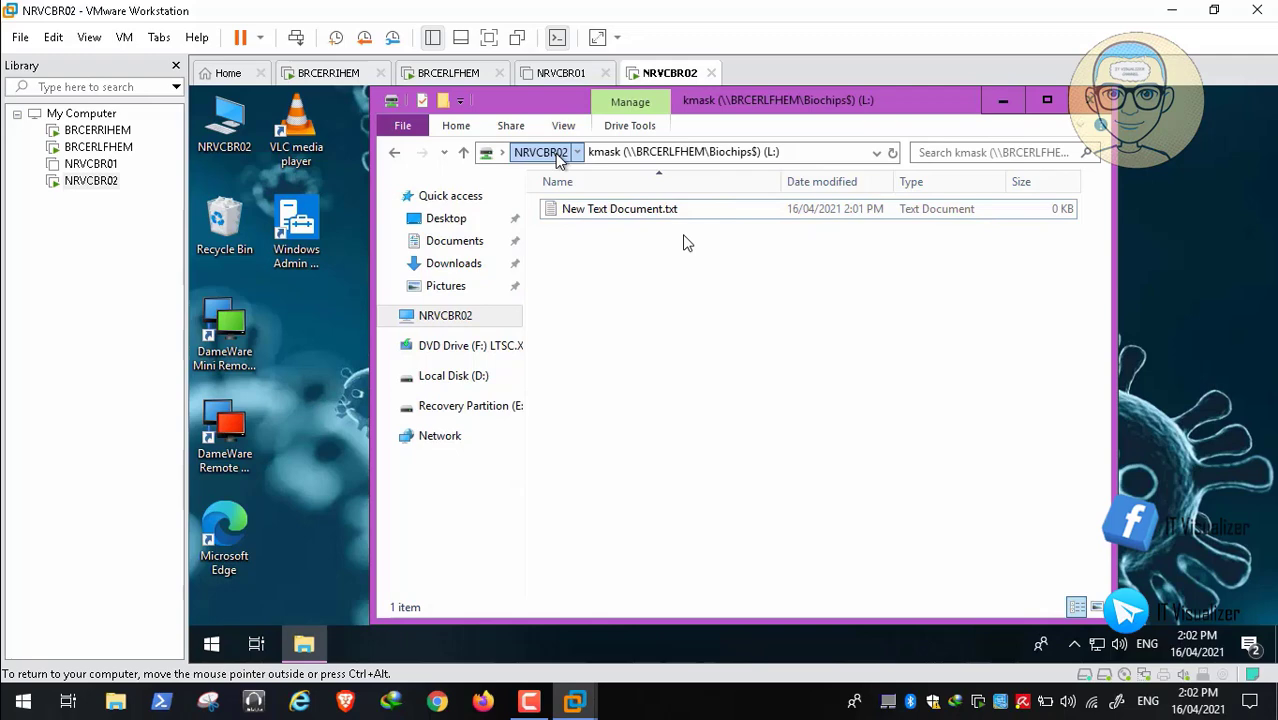
{"action": "mouse_move", "coordinate": [67, 679]}
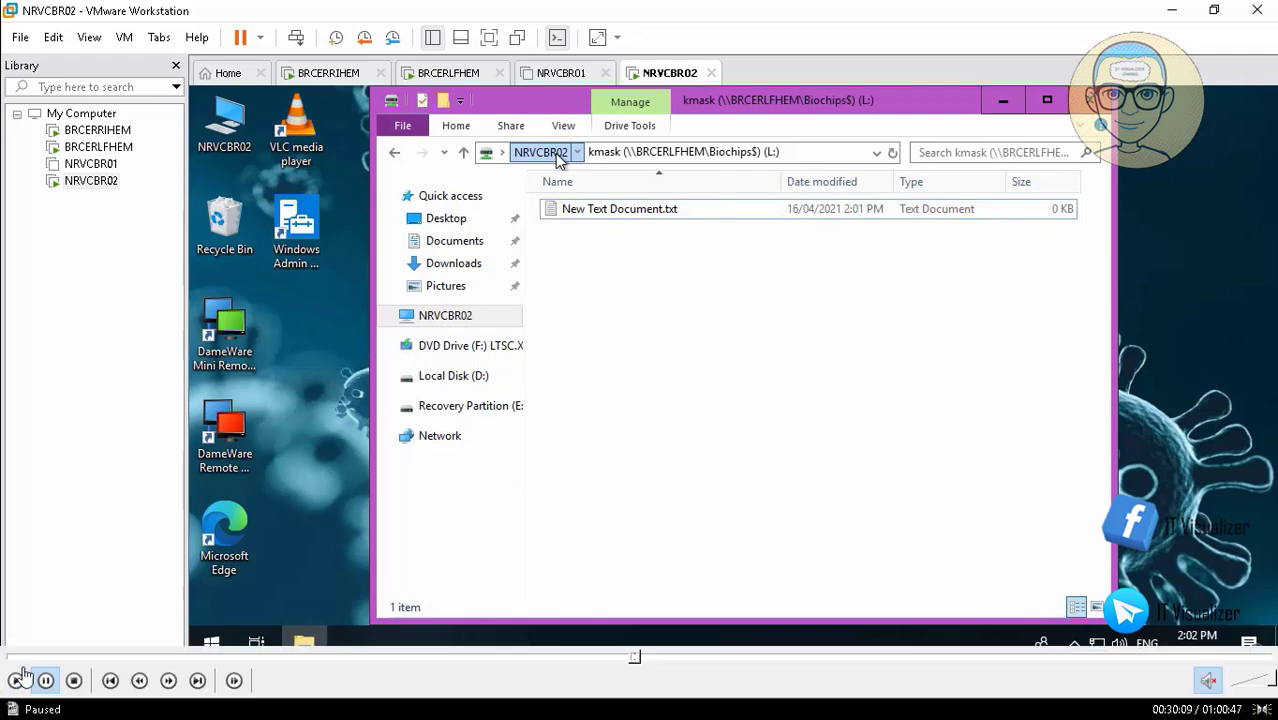
{"action": "left_click", "coordinate": [17, 680]}
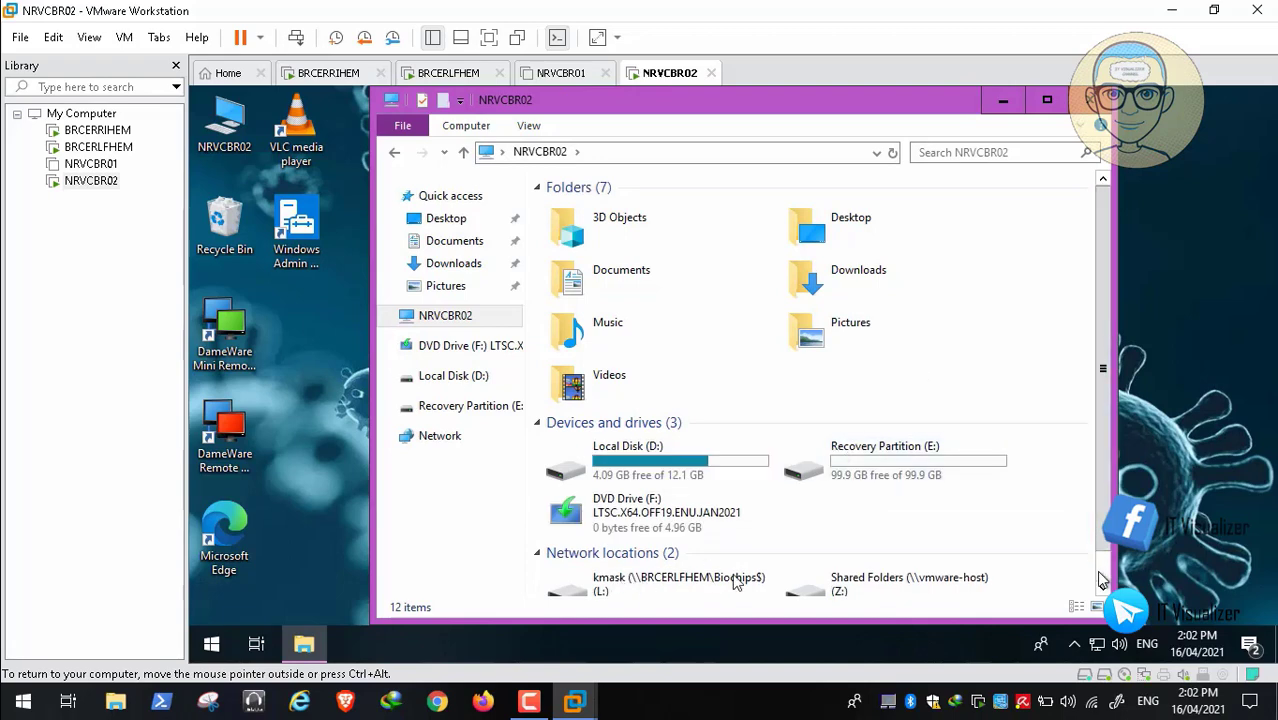
Reopen the kmask (L:) drive and select New Text Document.txt
{"action": "left_click", "coordinate": [690, 580]}
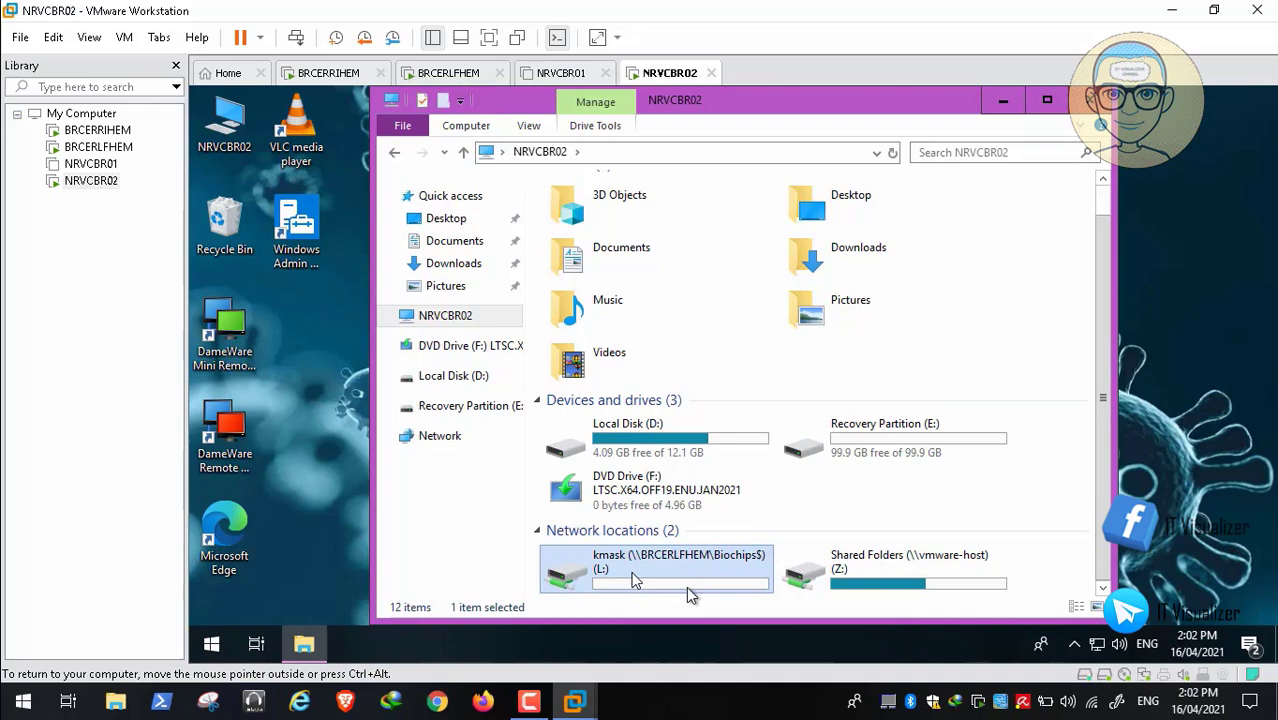
{"action": "double_click", "coordinate": [688, 582]}
{"action": "left_click", "coordinate": [633, 223]}
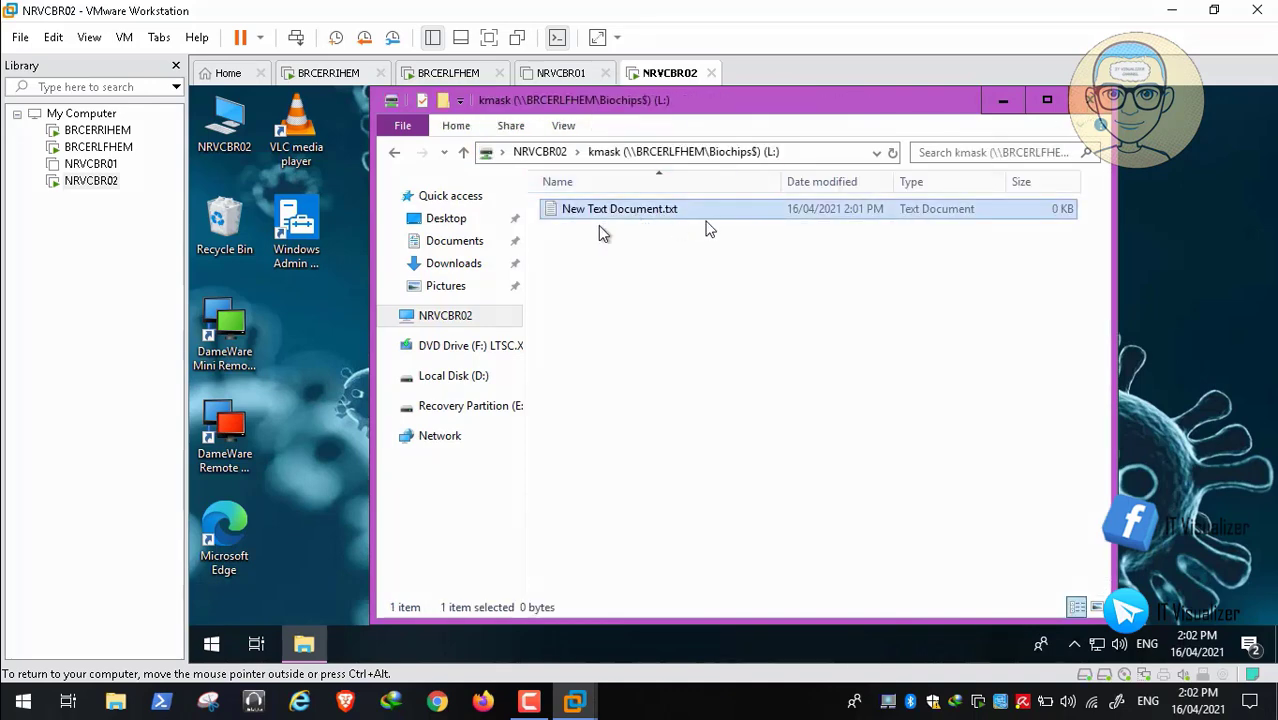
Retry renaming the file's extension to .crypto, then cancel the File Access Denied error
{"action": "right_click", "coordinate": [609, 207]}
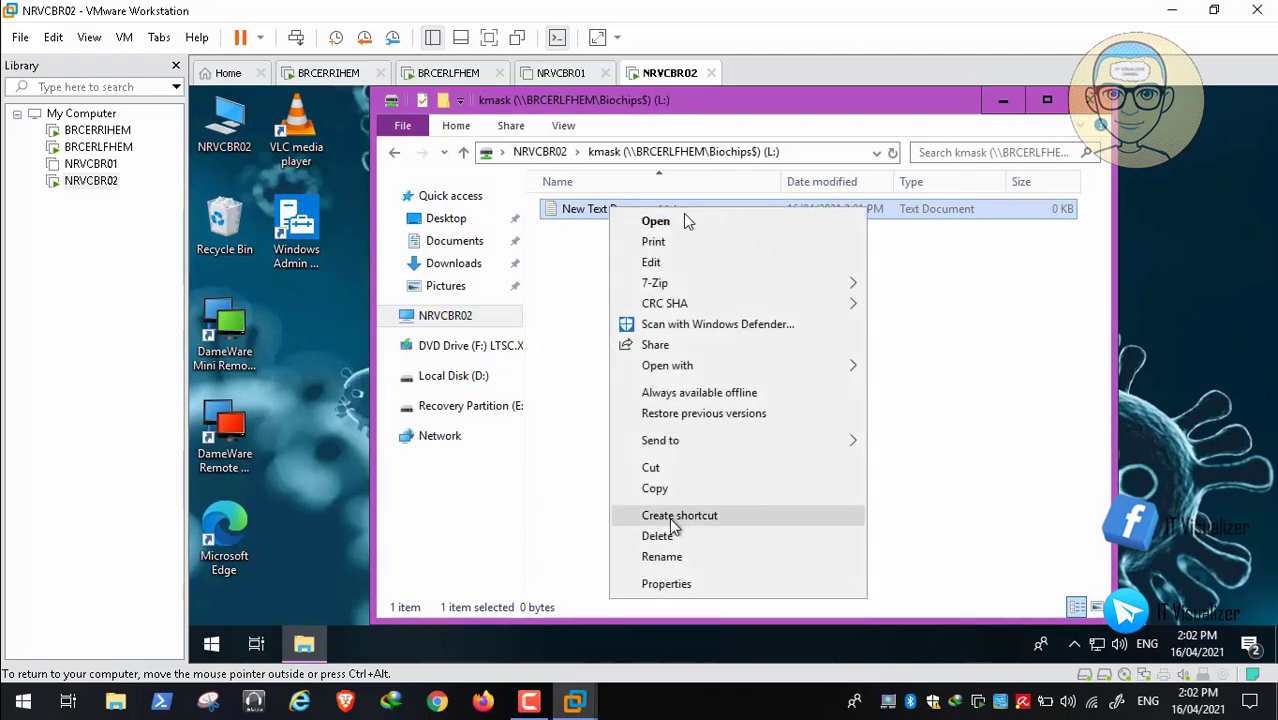
{"action": "left_click", "coordinate": [661, 557]}
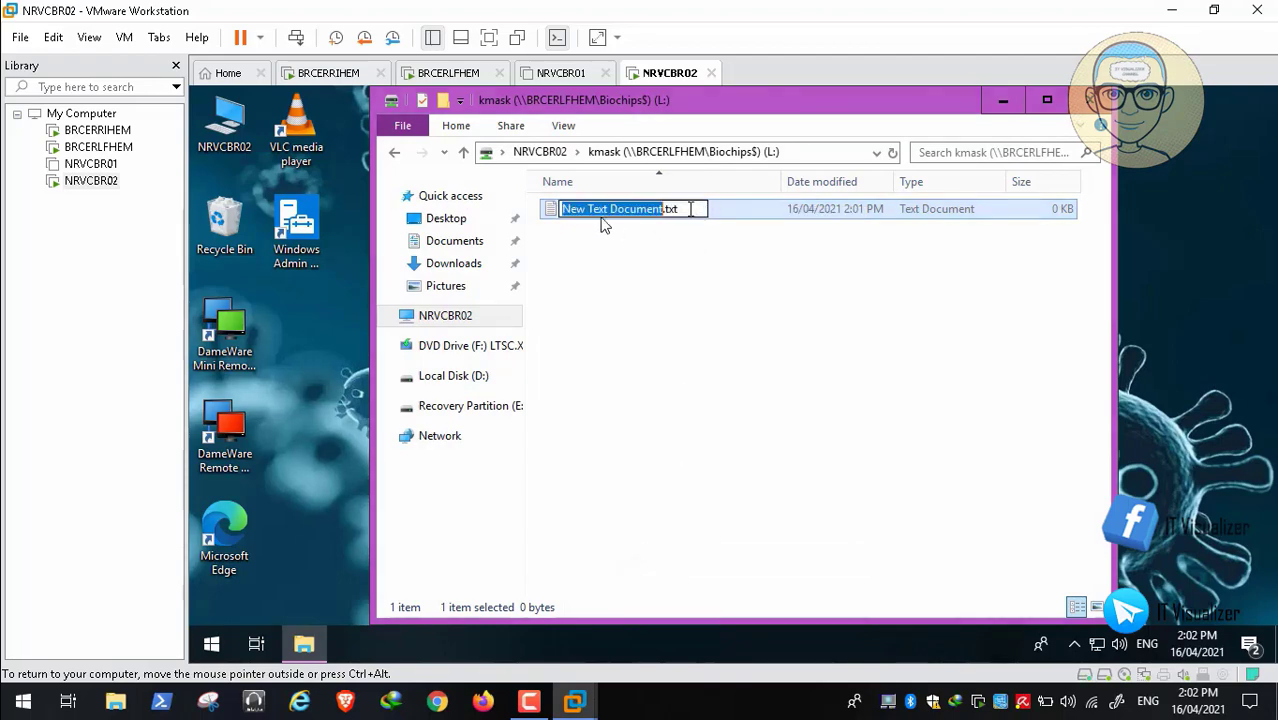
{"action": "left_click", "coordinate": [690, 208]}
{"action": "key", "text": "BackSpace"}
{"action": "key", "text": "BackSpace"}
{"action": "key", "text": "BackSpace"}
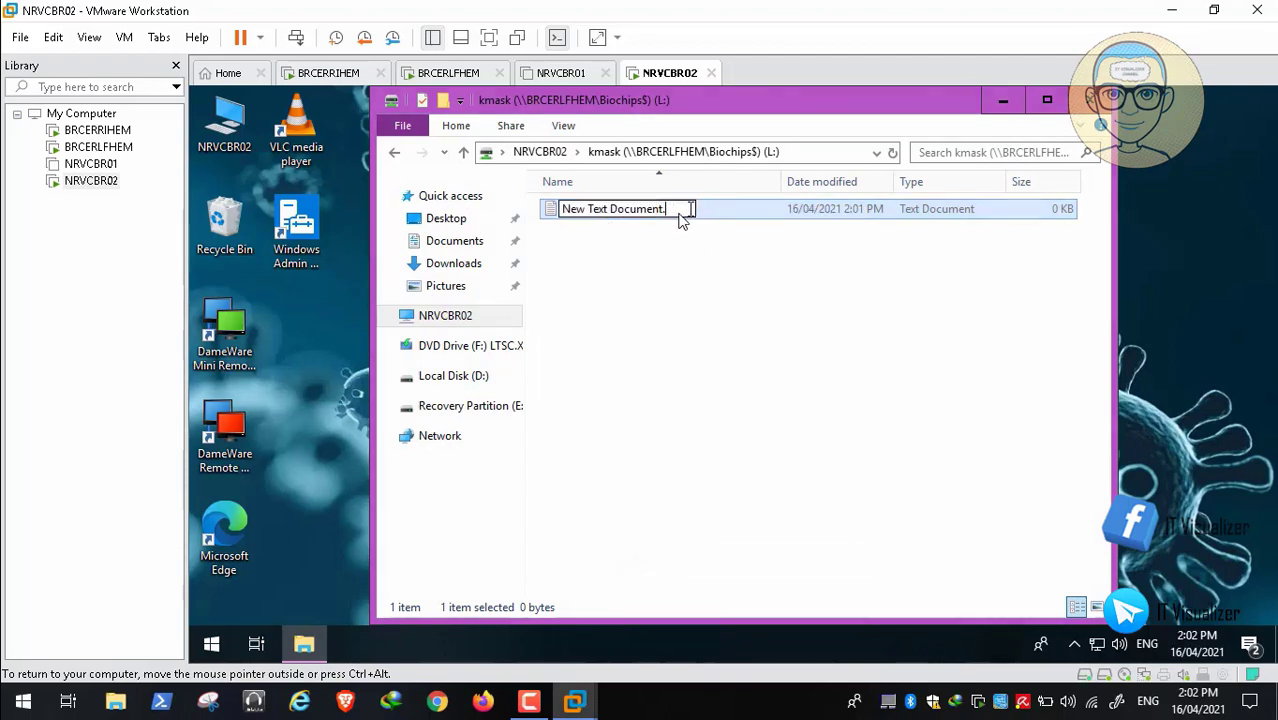
{"action": "type", "text": "crypto"}
{"action": "key", "text": "Return"}
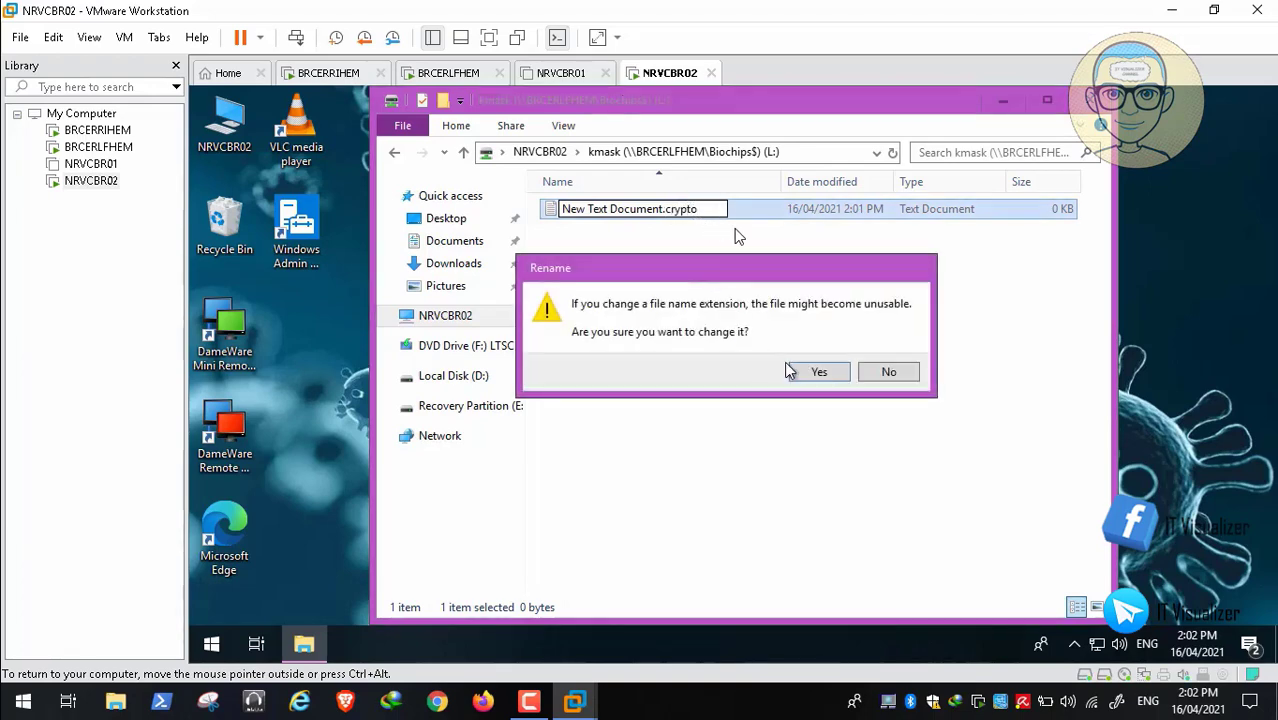
{"action": "left_click", "coordinate": [818, 374]}
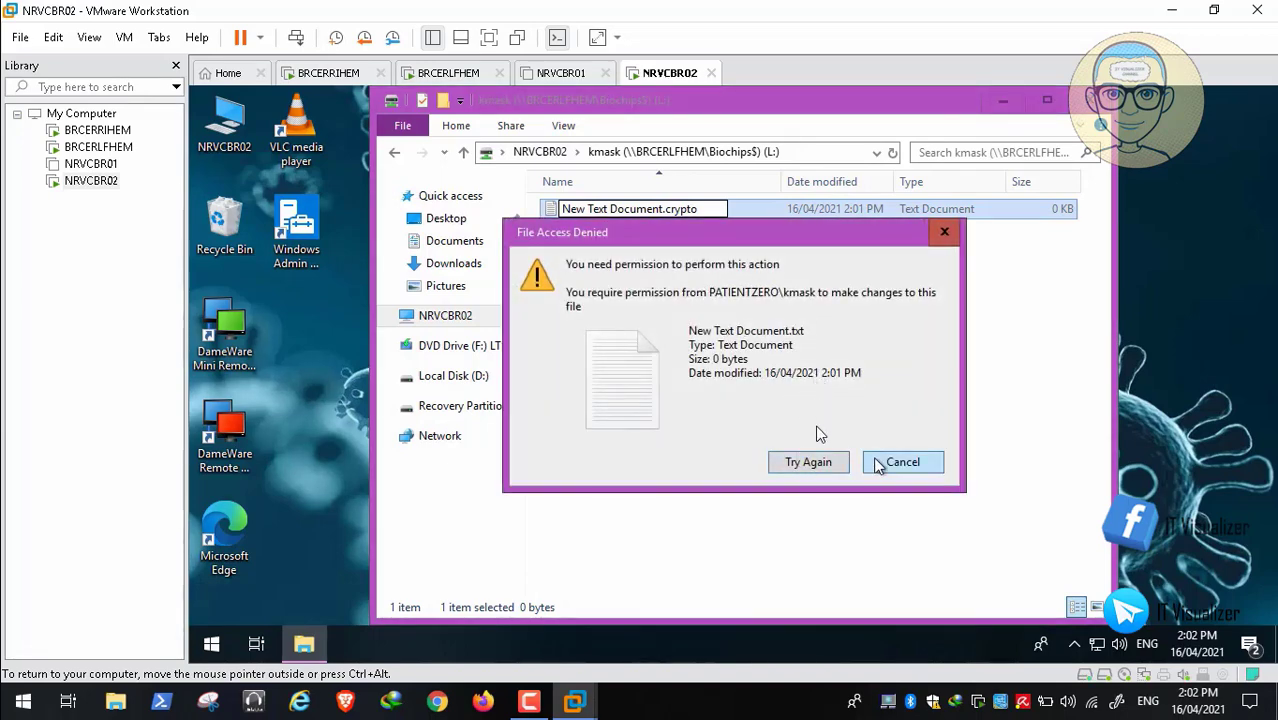
{"action": "left_click", "coordinate": [901, 462]}
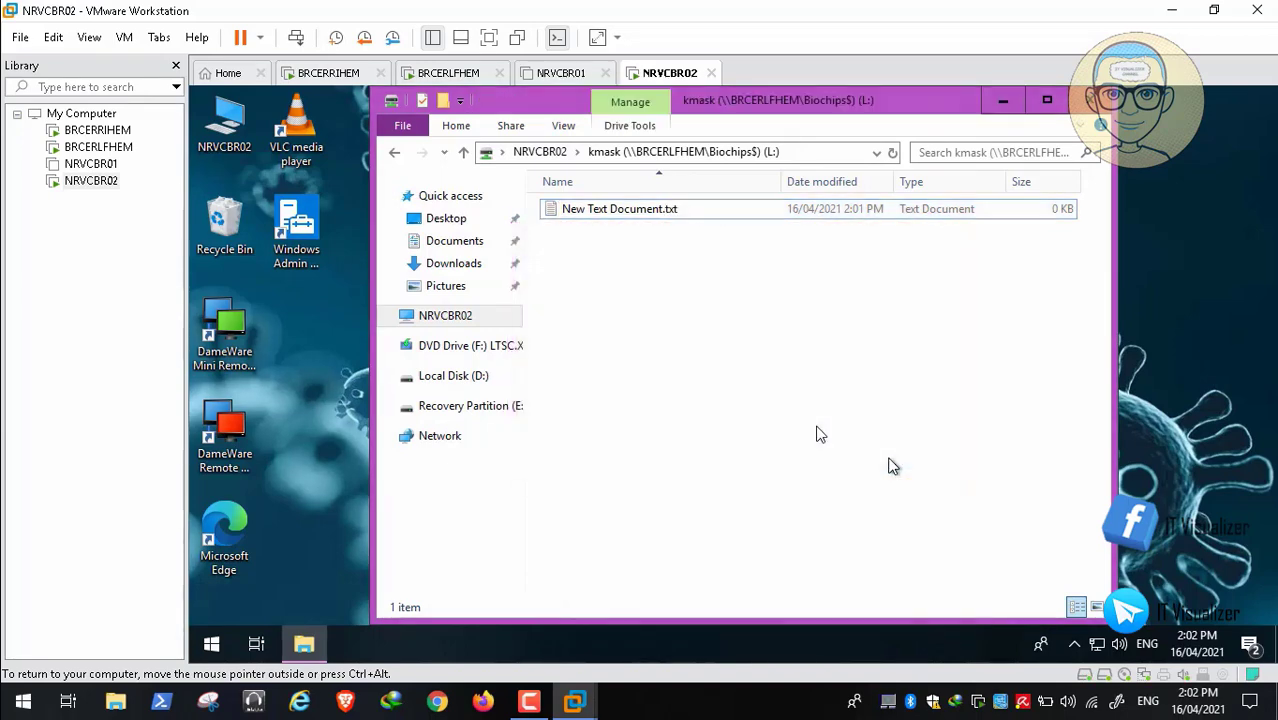
Rename New Text Document.txt to New Text Document.jpg, accepting the extension-change warning
{"action": "right_click", "coordinate": [628, 210]}
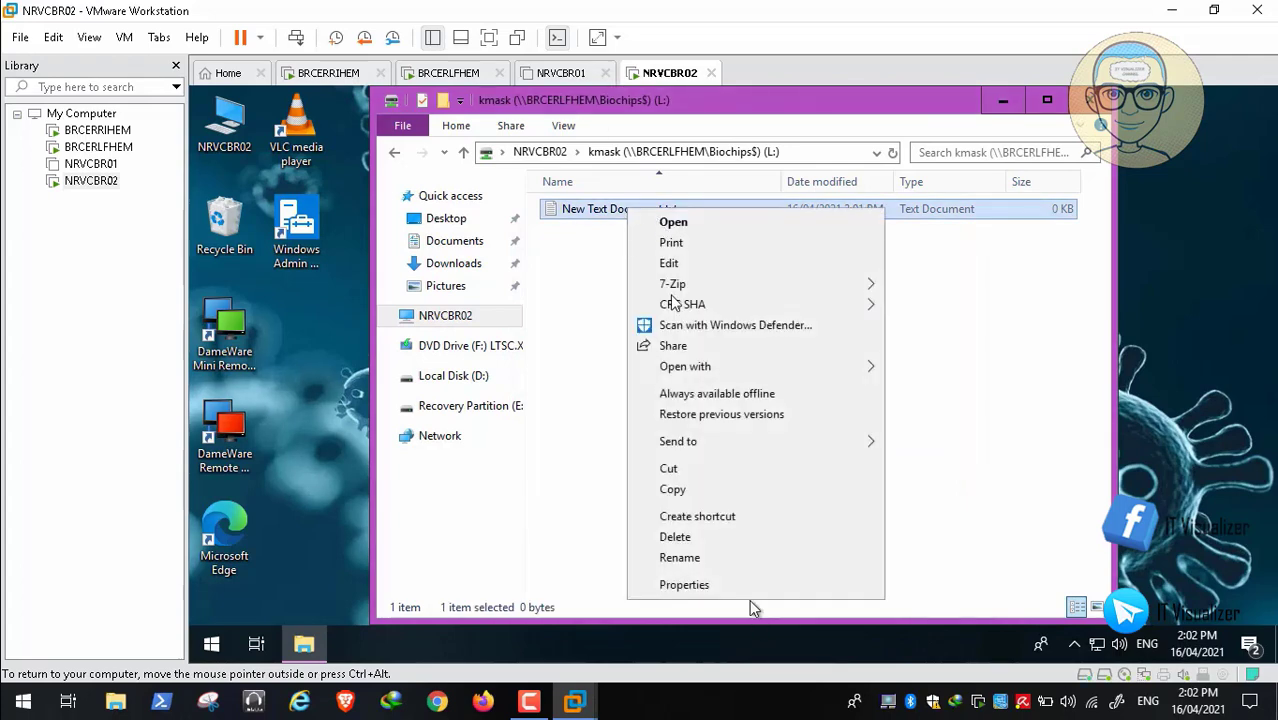
{"action": "left_click", "coordinate": [726, 558]}
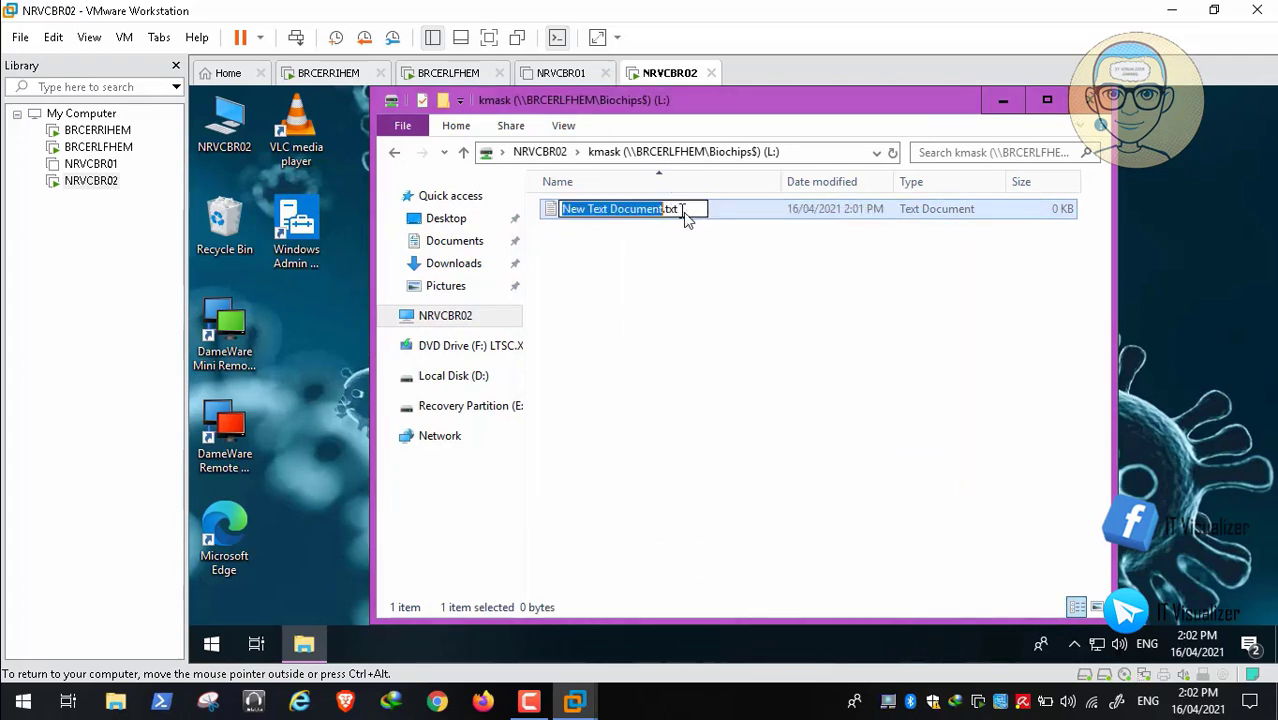
{"action": "left_click", "coordinate": [685, 215]}
{"action": "key", "text": "BackSpace"}
{"action": "key", "text": "BackSpace"}
{"action": "key", "text": "BackSpace"}
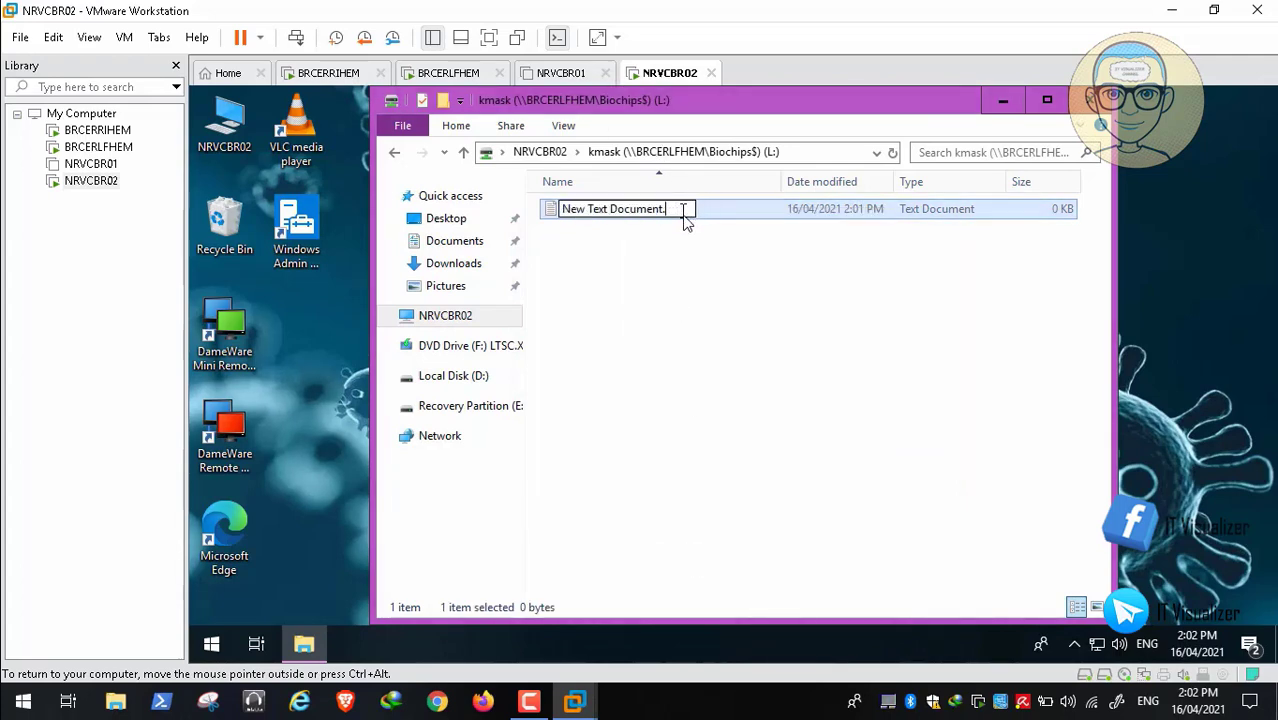
{"action": "type", "text": "jpg"}
{"action": "left_click", "coordinate": [715, 285]}
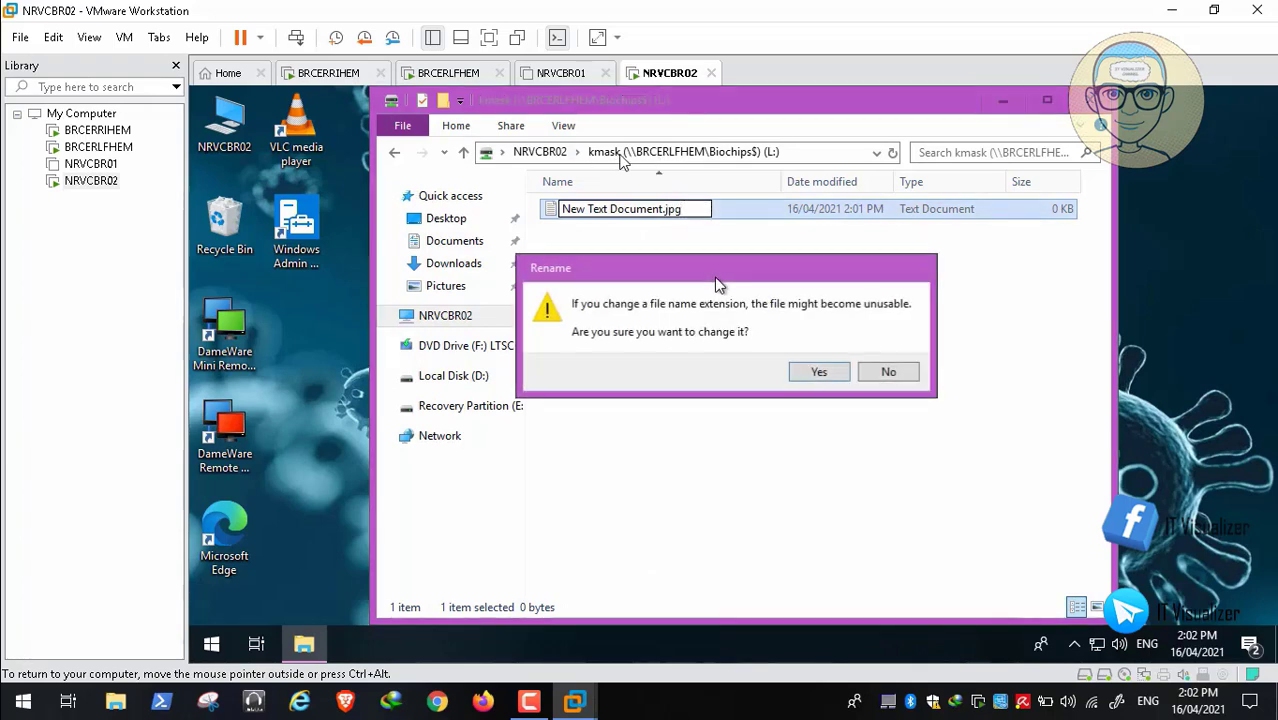
{"action": "left_click", "coordinate": [806, 370]}
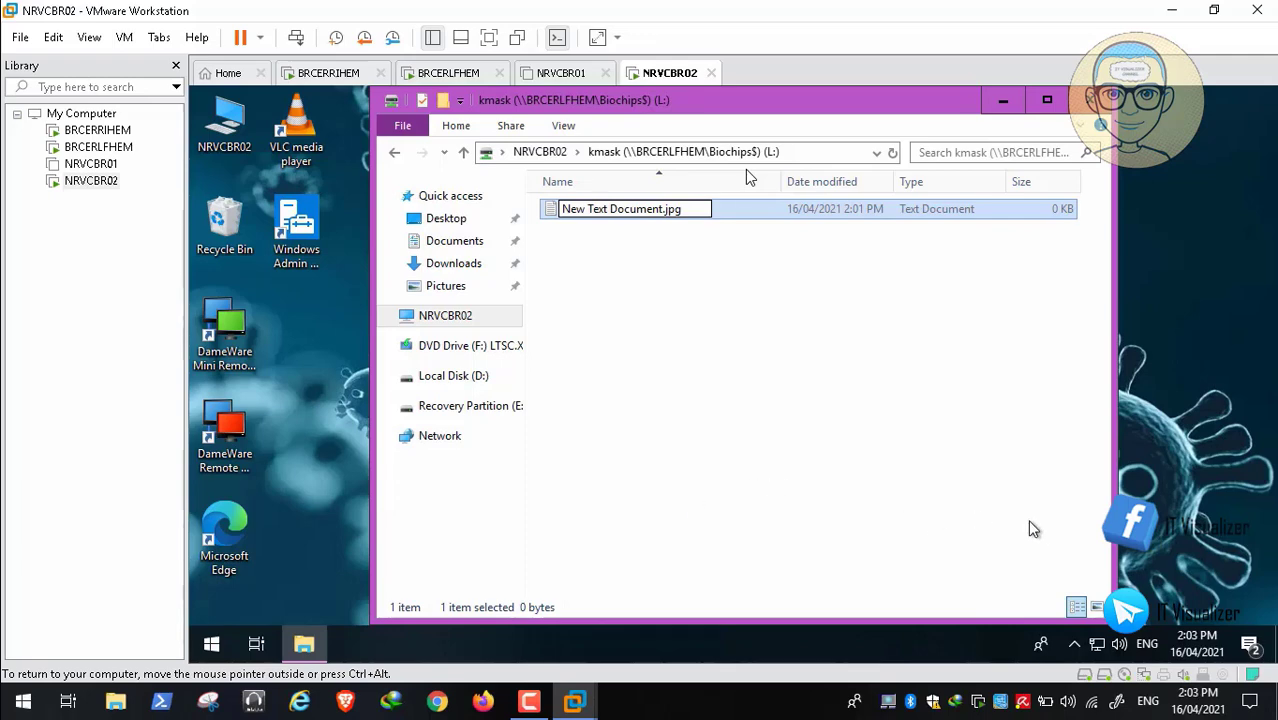
{"action": "left_click", "coordinate": [349, 320]}
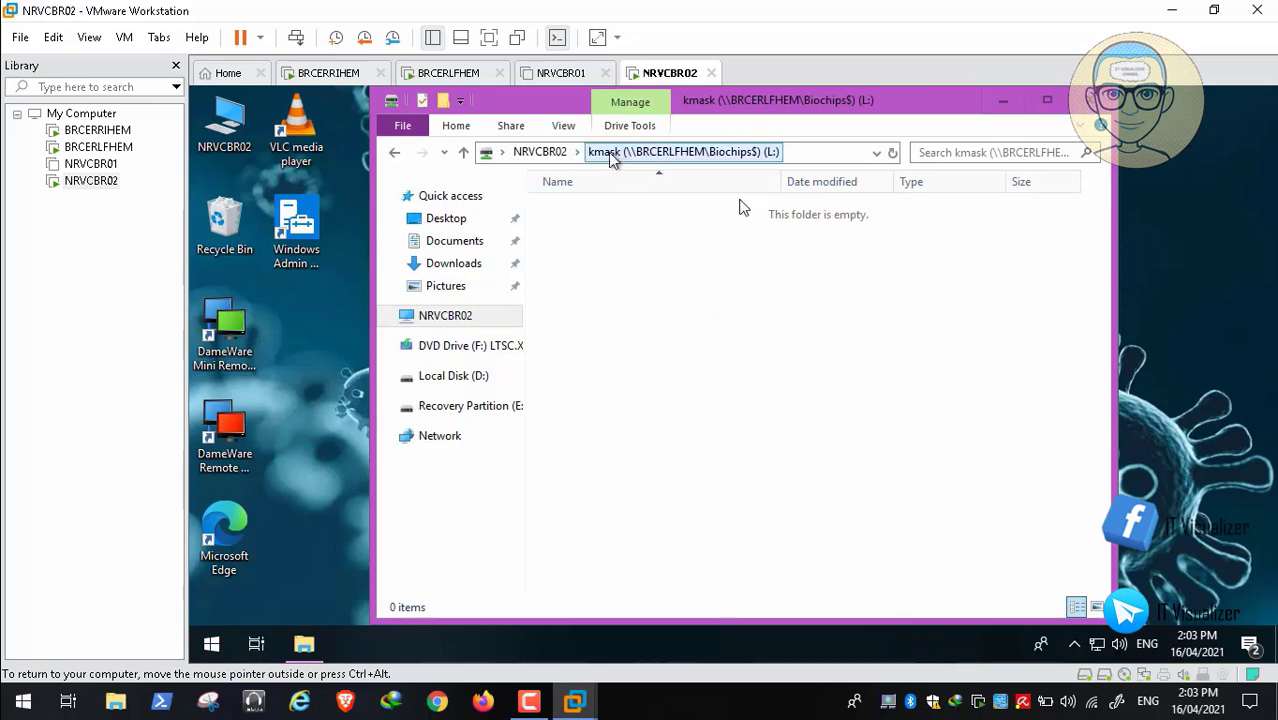
Return to This PC on NRVCBR02, where the kmask (L:) drive is listed as NTFS
{"action": "left_click", "coordinate": [540, 152]}
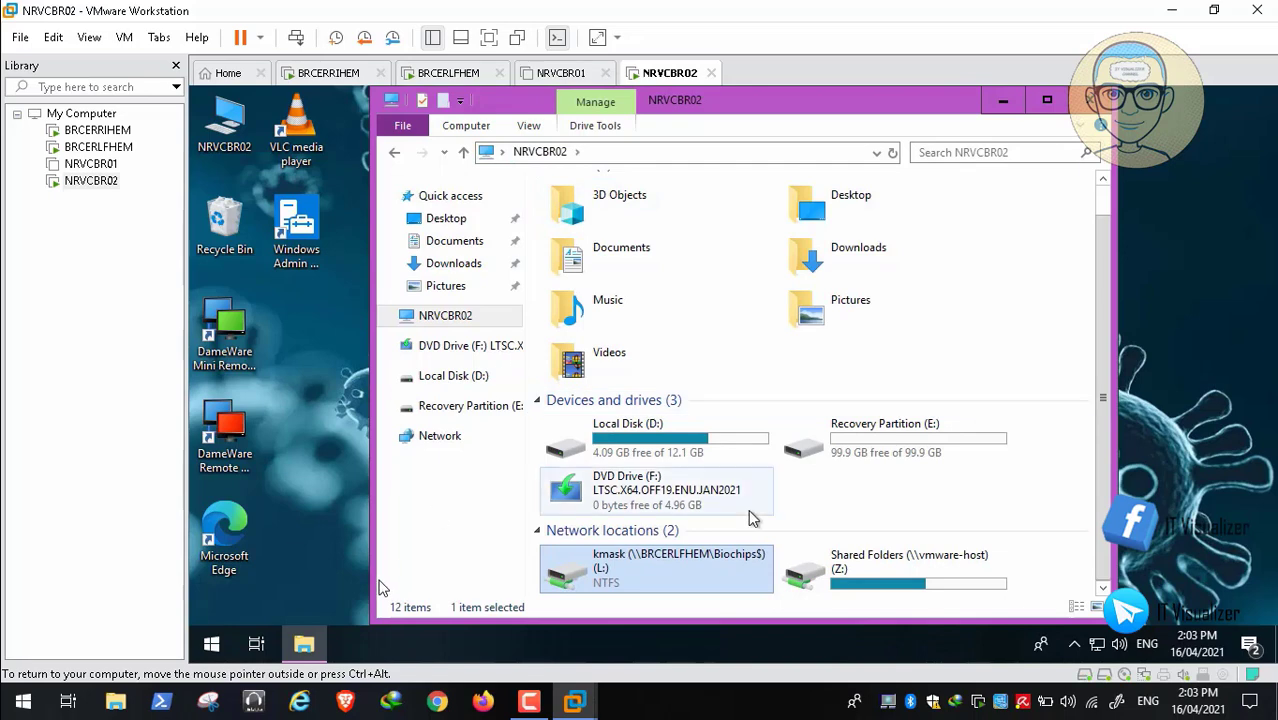
{"action": "mouse_move", "coordinate": [165, 680]}
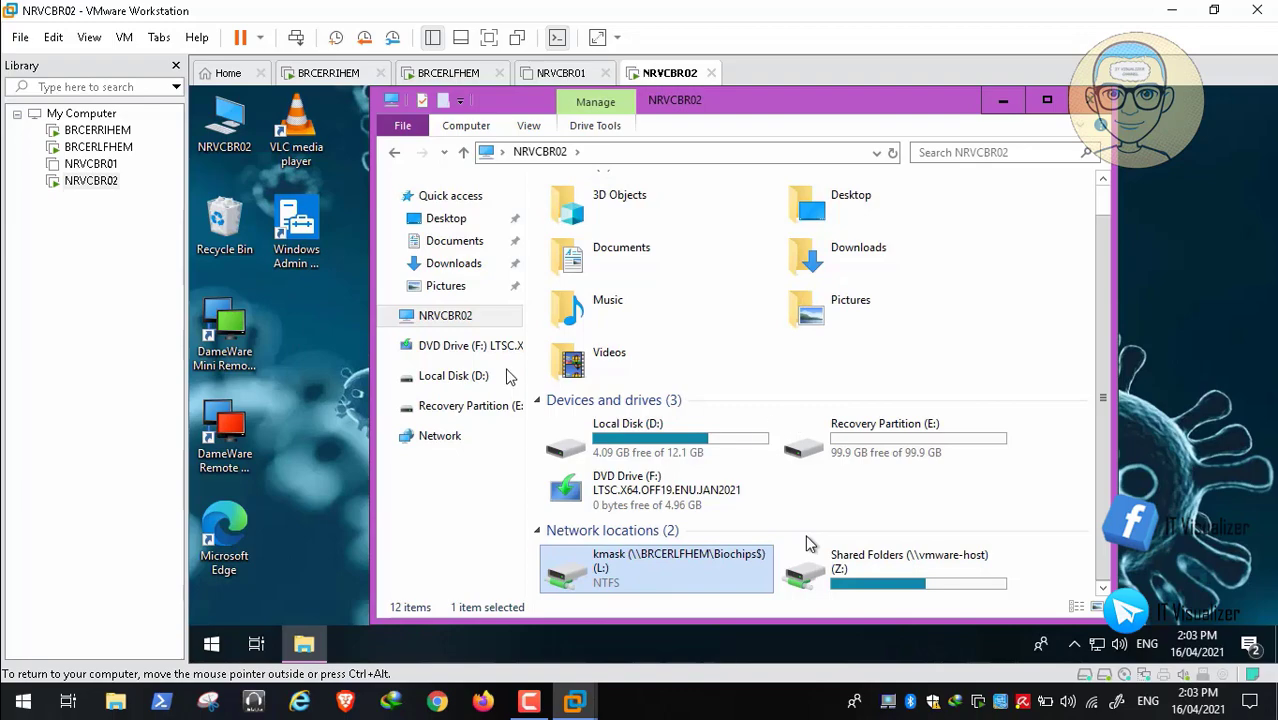
{"action": "key", "text": "space"}
{"action": "key", "text": "Escape"}
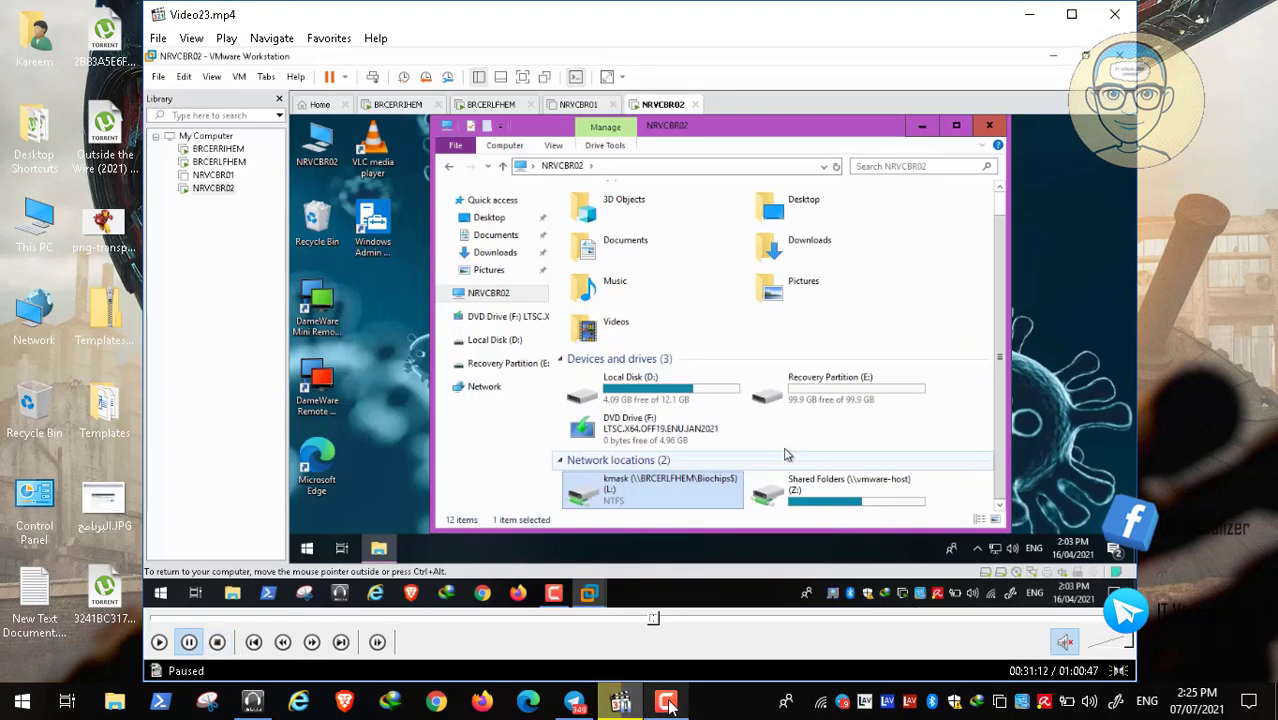
{"action": "left_click", "coordinate": [668, 705]}
{"action": "double_click", "coordinate": [507, 307]}
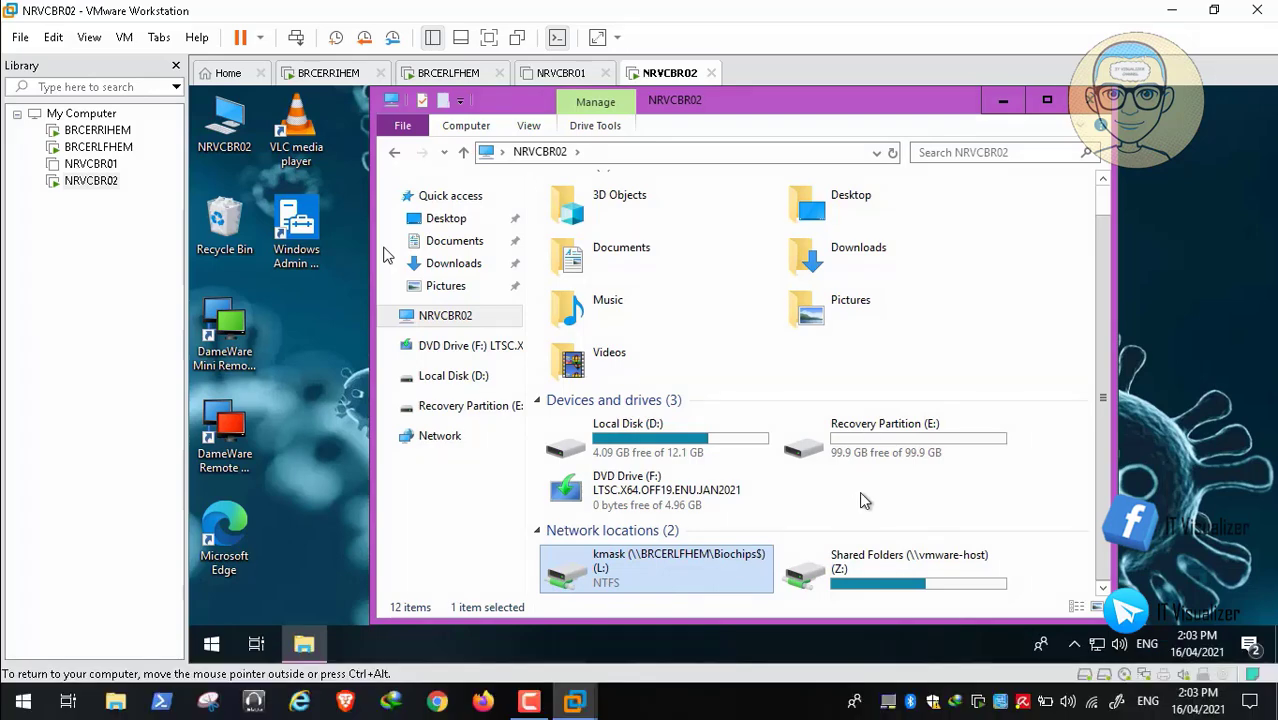
Refresh This PC, select the kmask (L:) drive, and close File Explorer with Alt+F4
{"action": "right_click", "coordinate": [859, 491]}
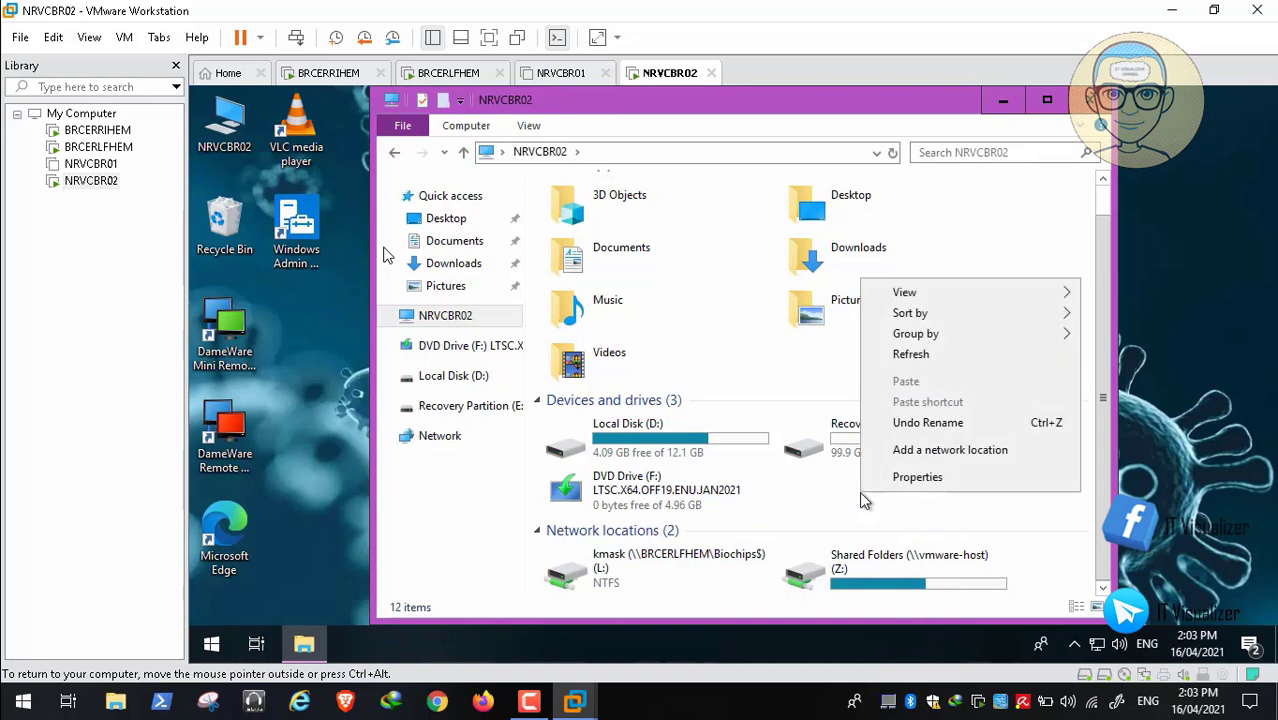
{"action": "left_click", "coordinate": [949, 364]}
{"action": "left_click", "coordinate": [675, 587]}
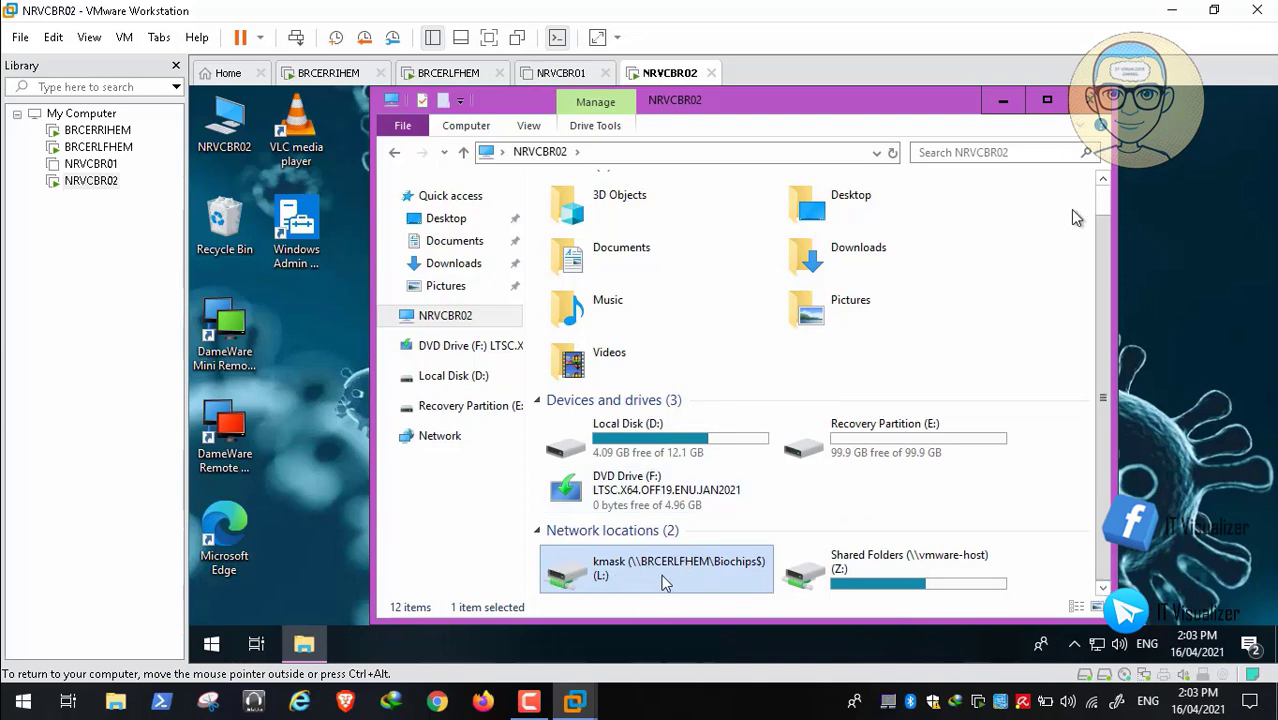
{"action": "key", "text": "alt+F4"}
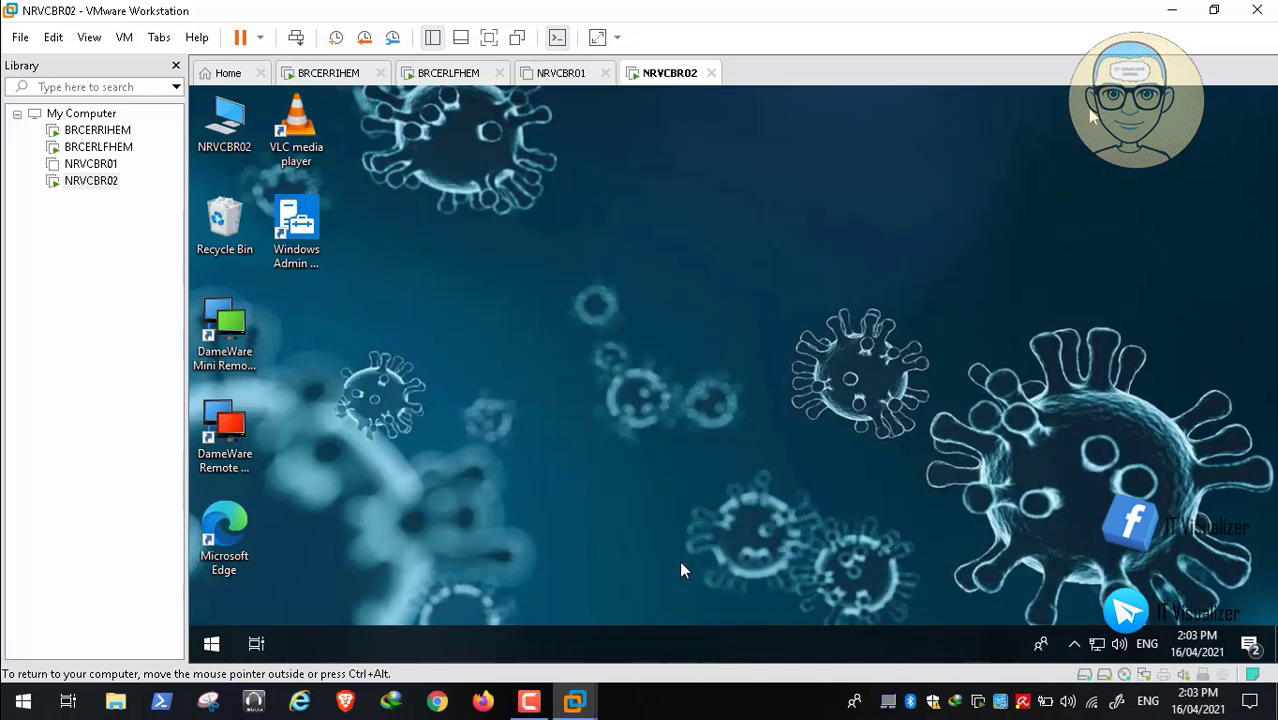
Shut down the NRVCBR02 guest from the Start button's Shut down or sign out menu
{"action": "right_click", "coordinate": [211, 645]}
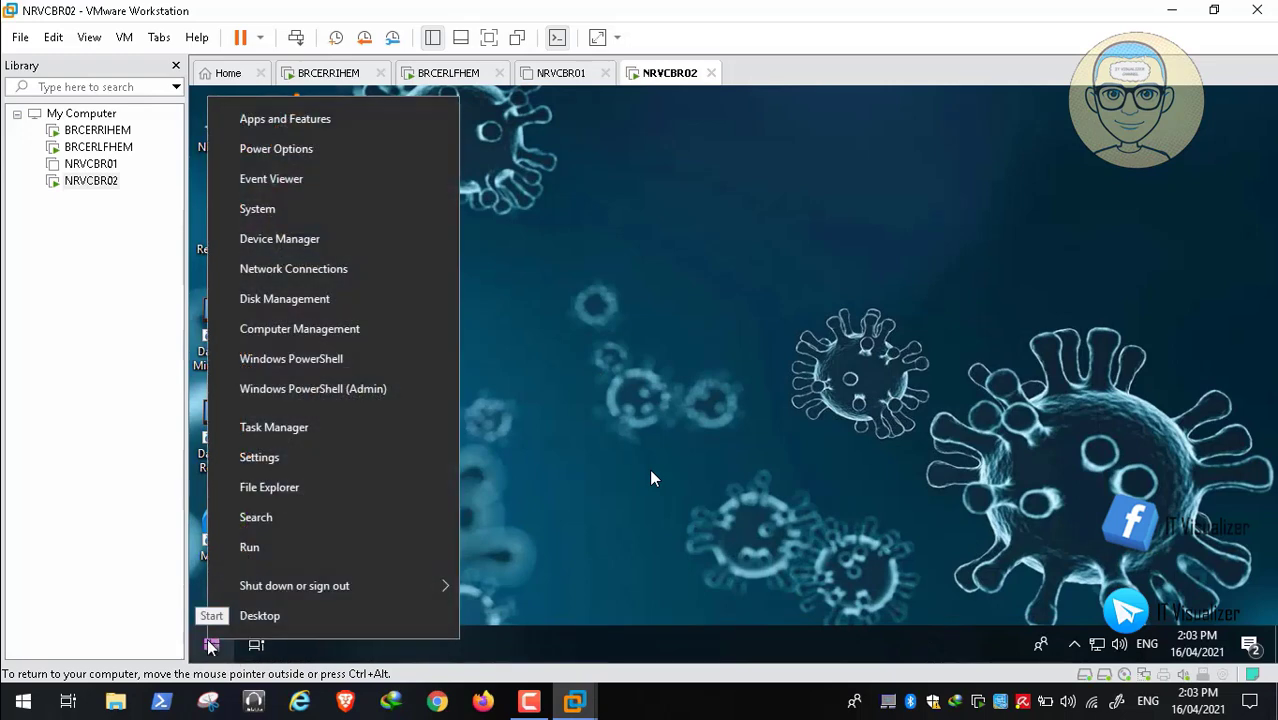
{"action": "mouse_move", "coordinate": [305, 585]}
{"action": "left_click", "coordinate": [514, 552]}
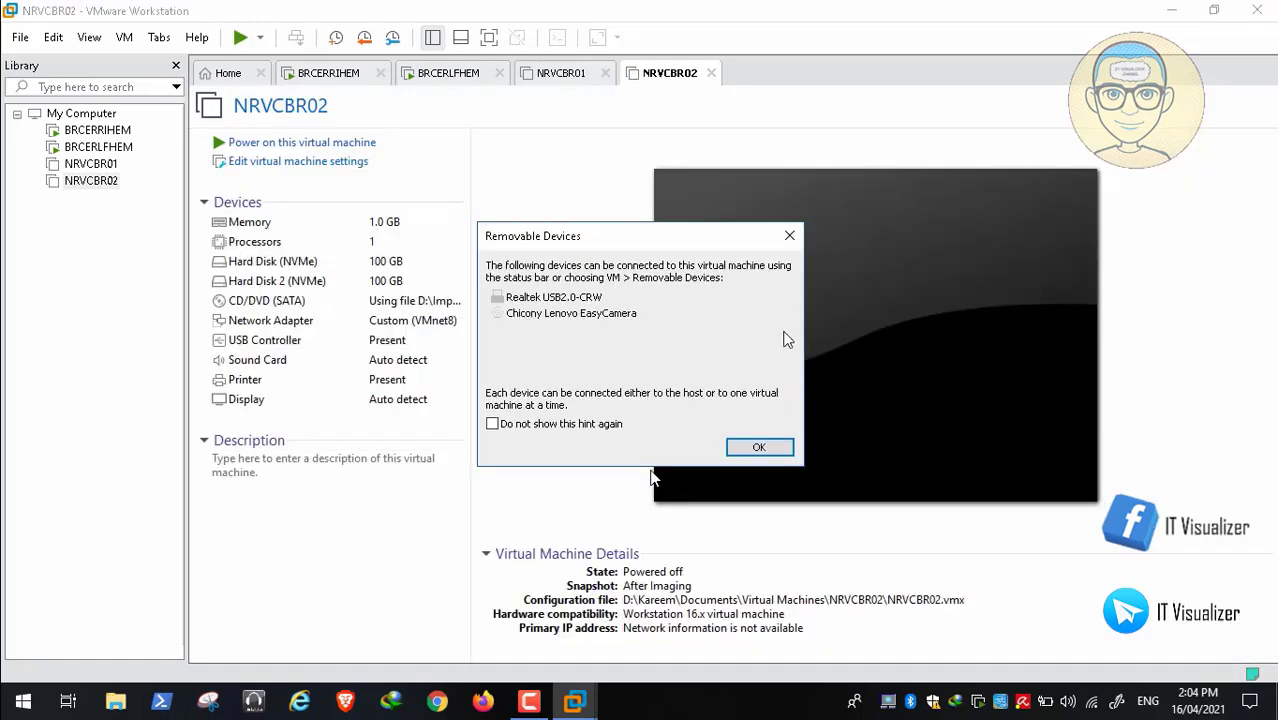
Dismiss the Removable Devices notice and confirm Shut Down Guest on the BRCERLFHEM machine
{"action": "left_click", "coordinate": [759, 449]}
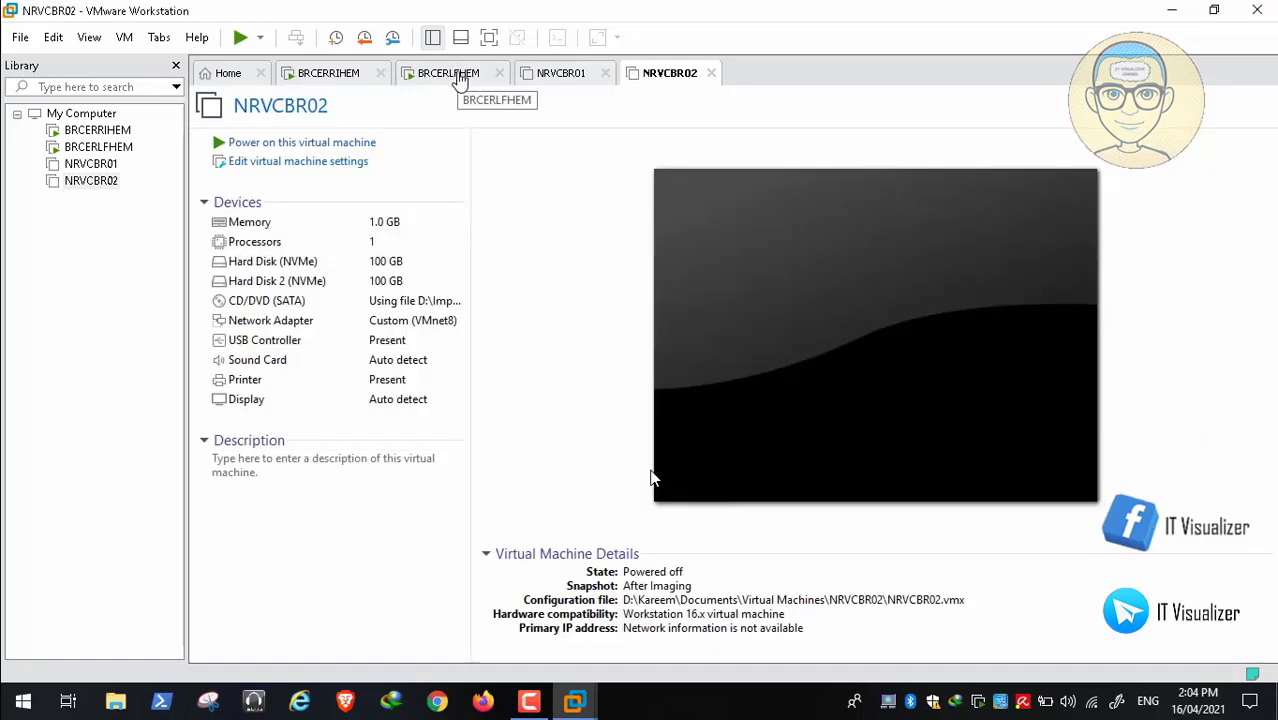
{"action": "left_click", "coordinate": [450, 73]}
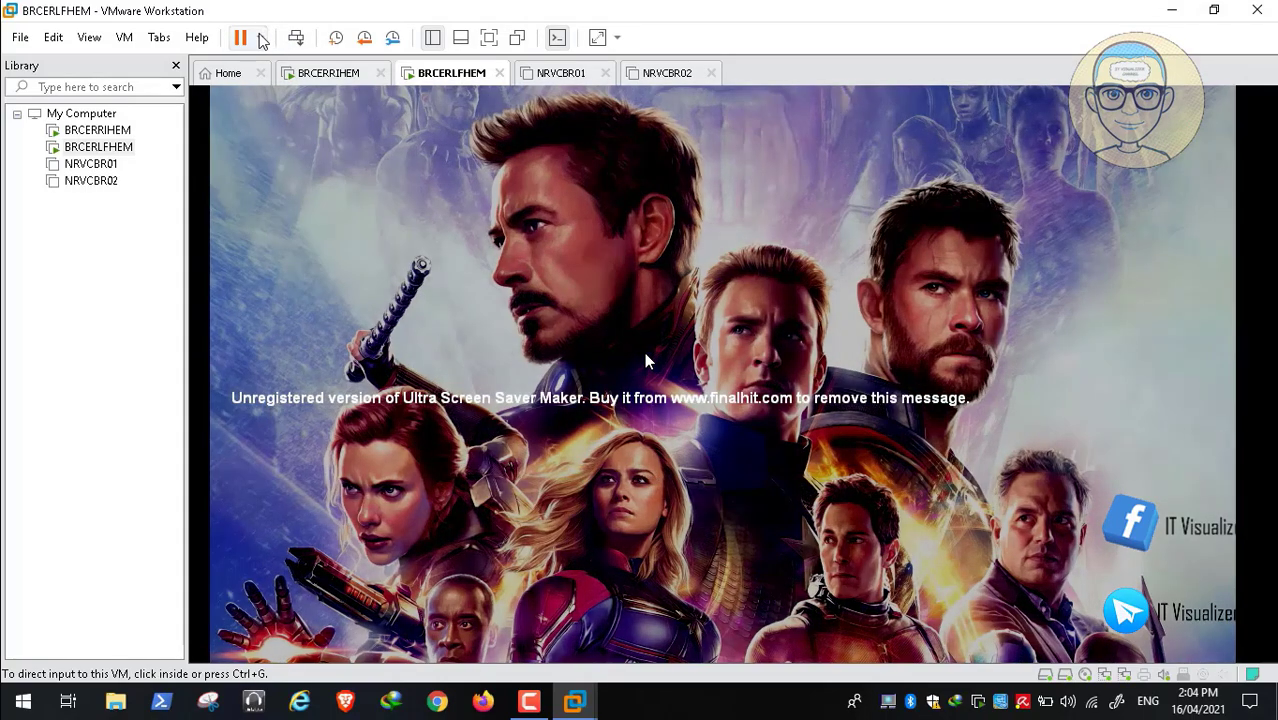
{"action": "left_click", "coordinate": [261, 37]}
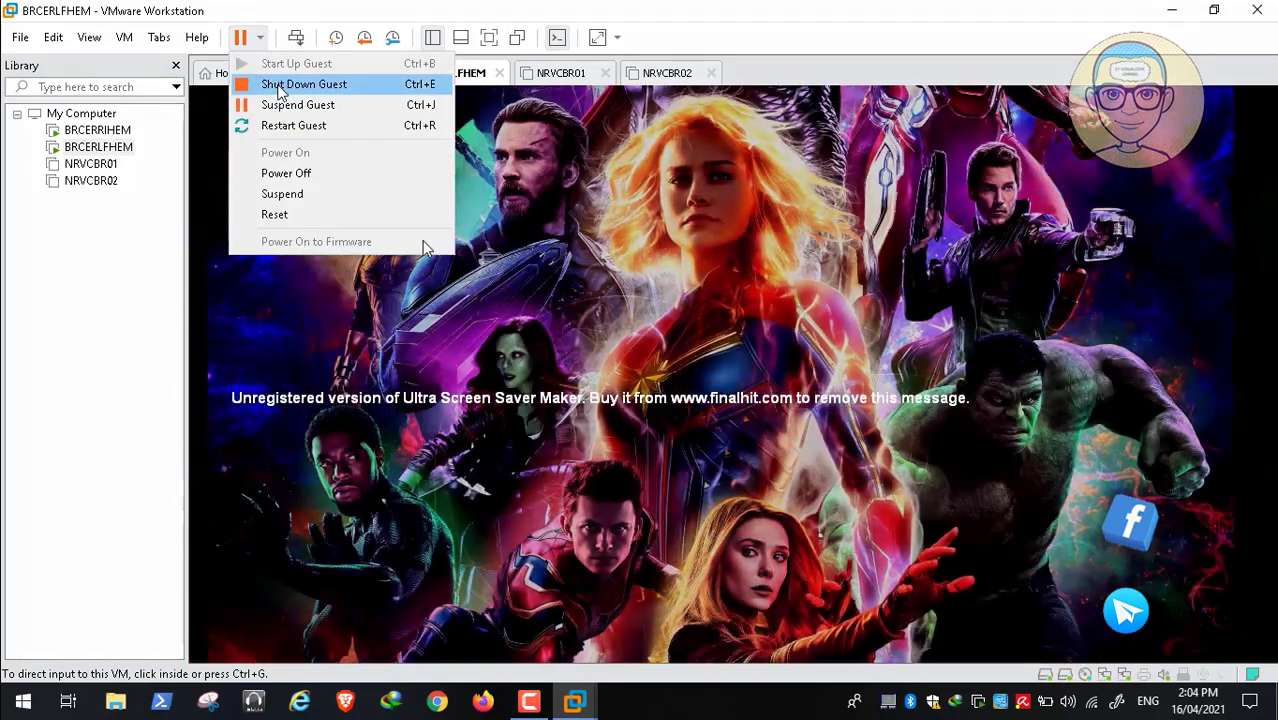
{"action": "left_click", "coordinate": [281, 88]}
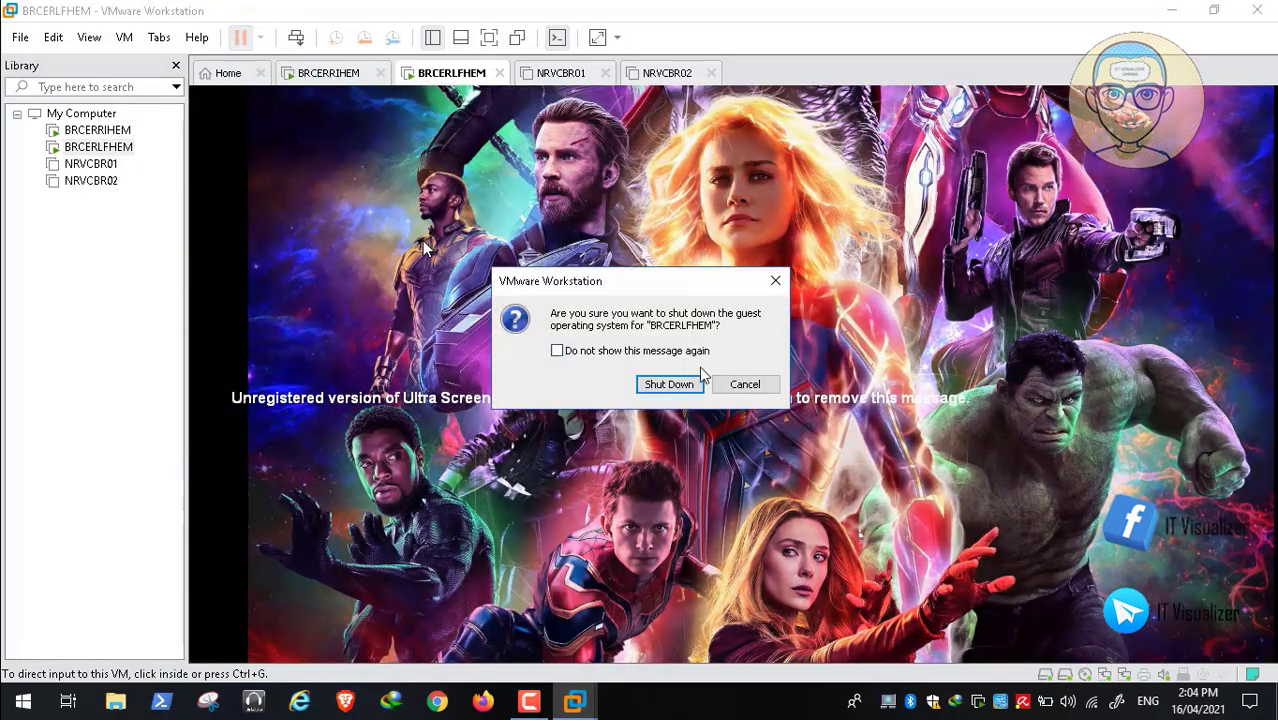
{"action": "left_click", "coordinate": [672, 386]}
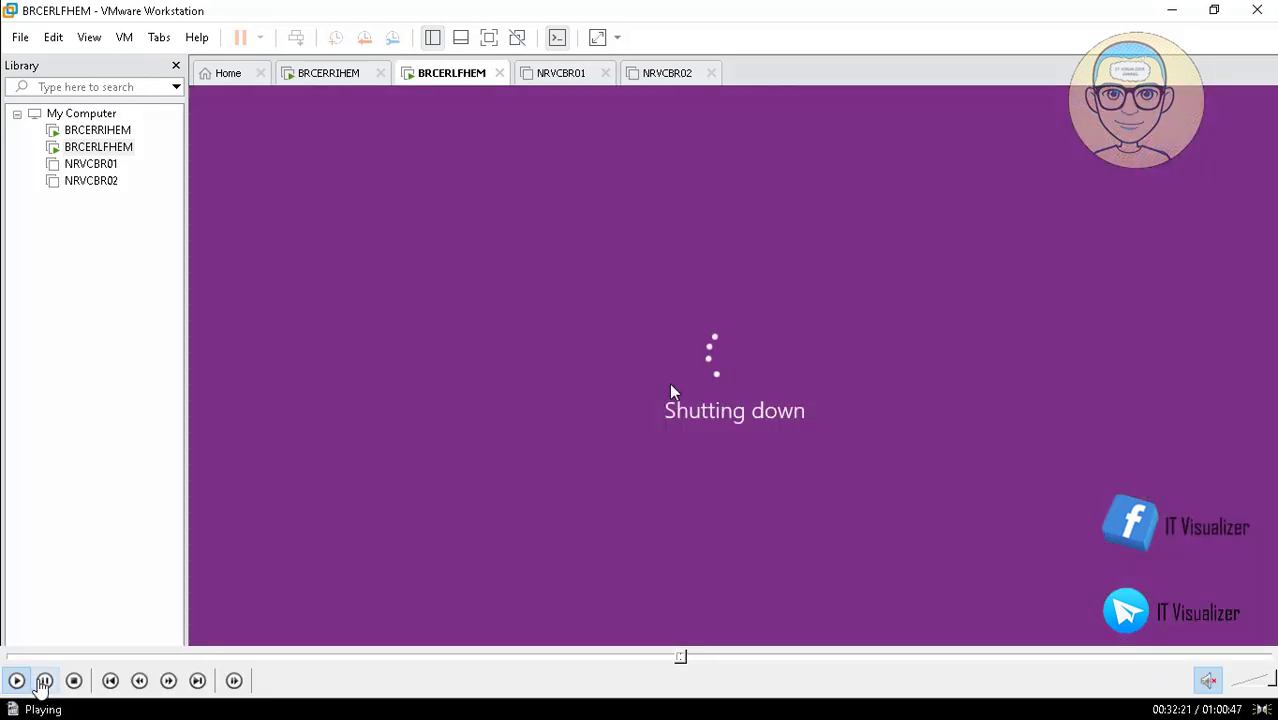
Choose Just Power off so BRCERLFHEM powers off without taking a snapshot
{"action": "left_click", "coordinate": [44, 681]}
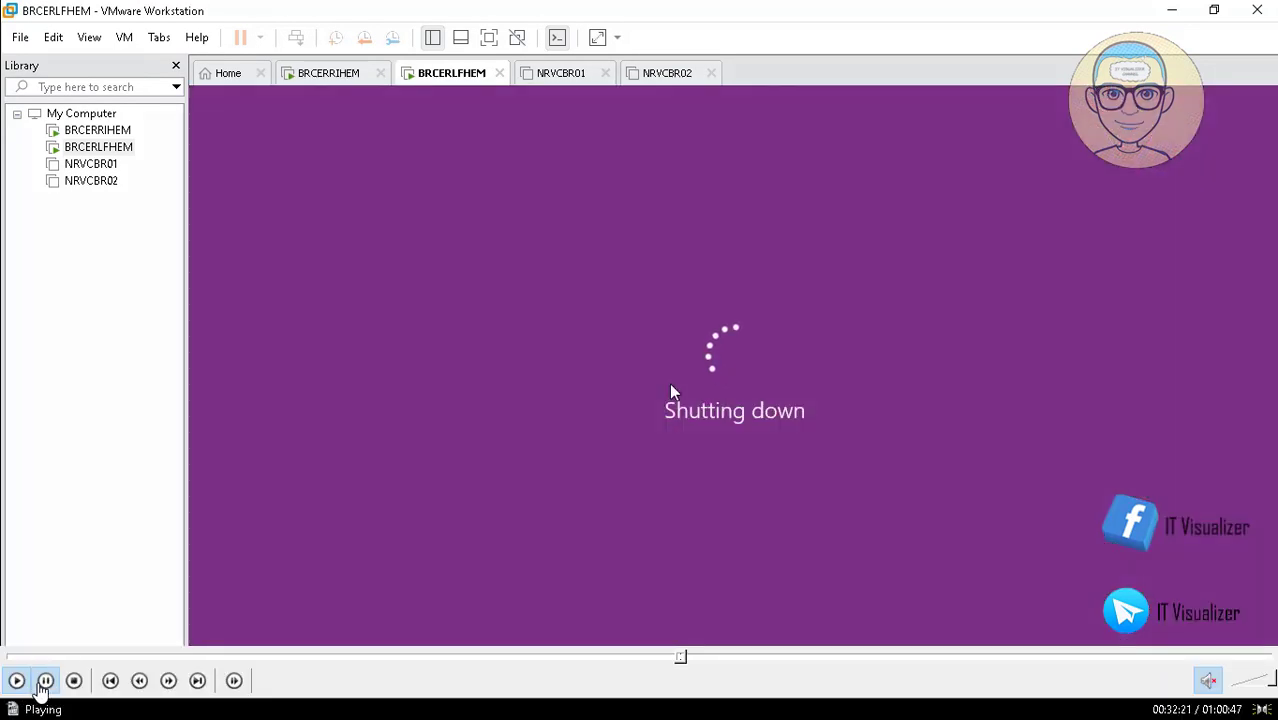
{"action": "key", "text": "Escape"}
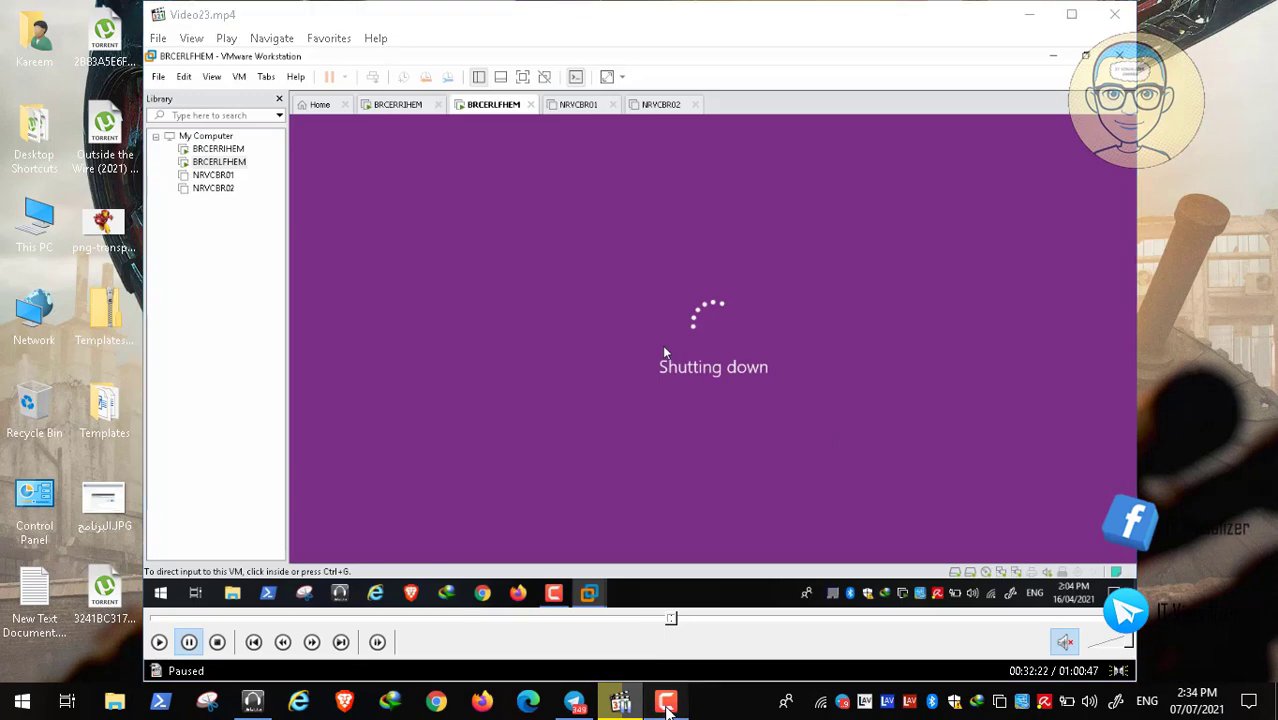
{"action": "left_click", "coordinate": [665, 703]}
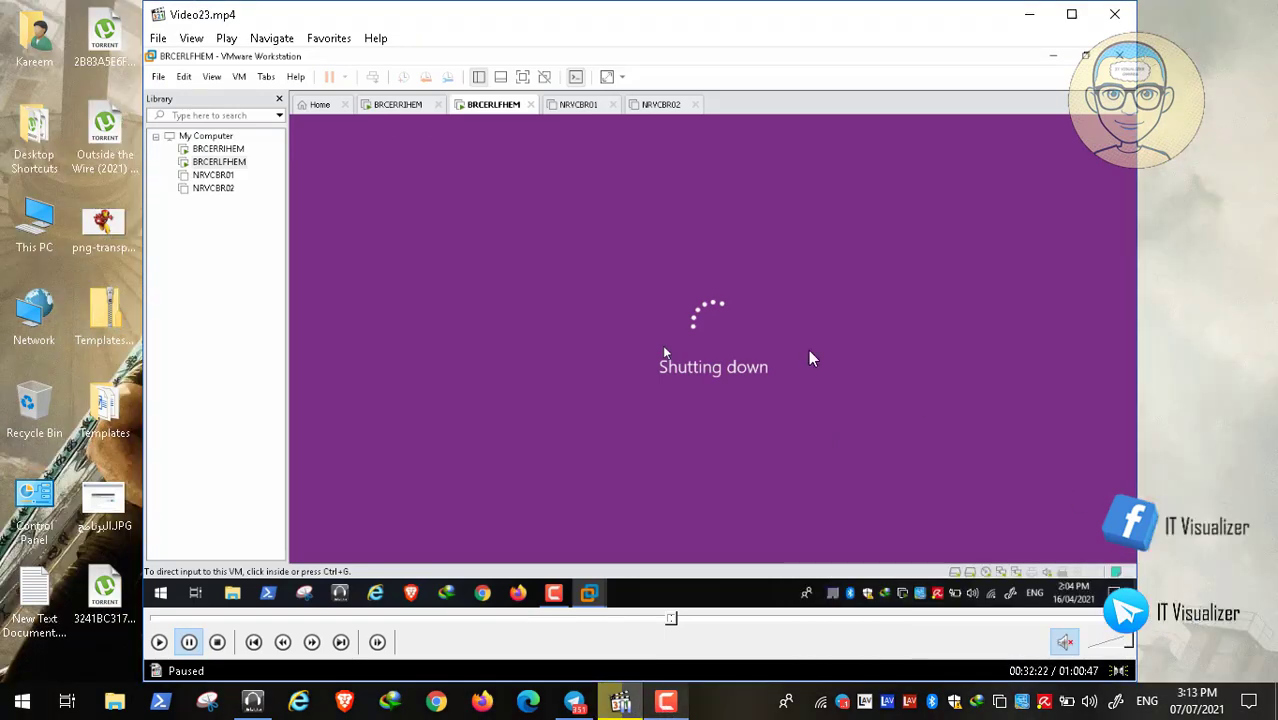
{"action": "double_click", "coordinate": [605, 357]}
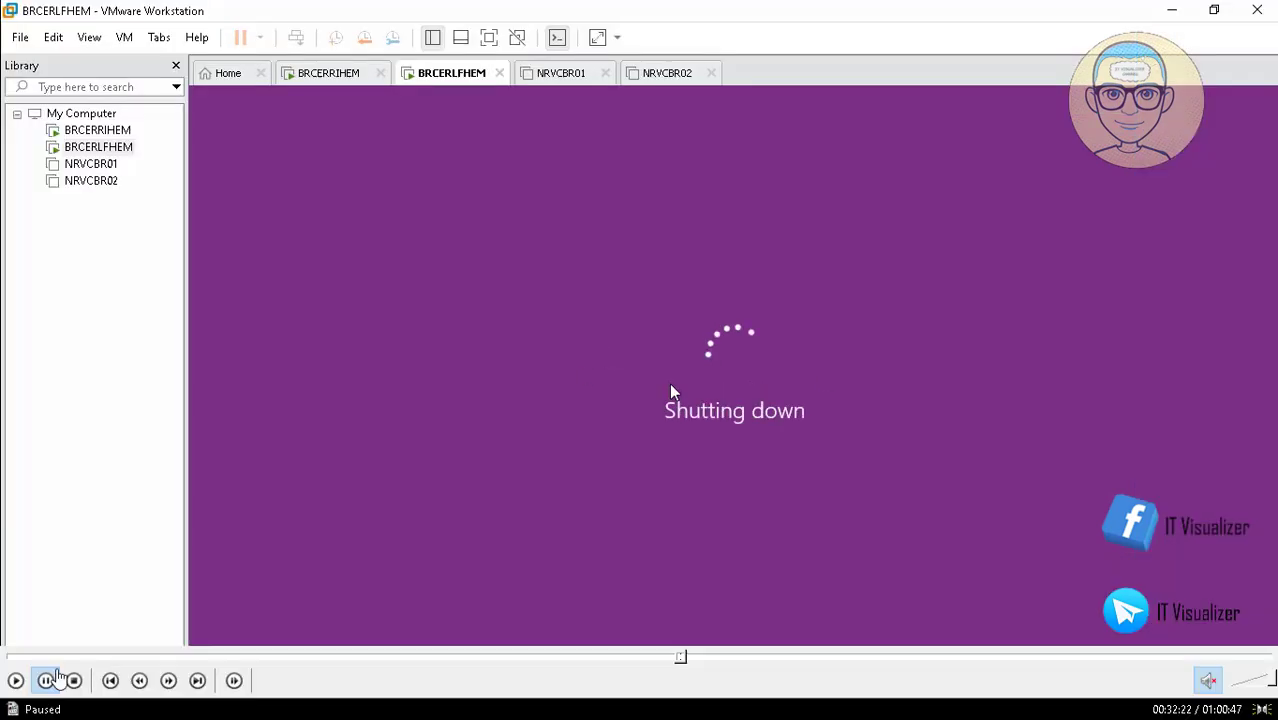
{"action": "left_click", "coordinate": [15, 680]}
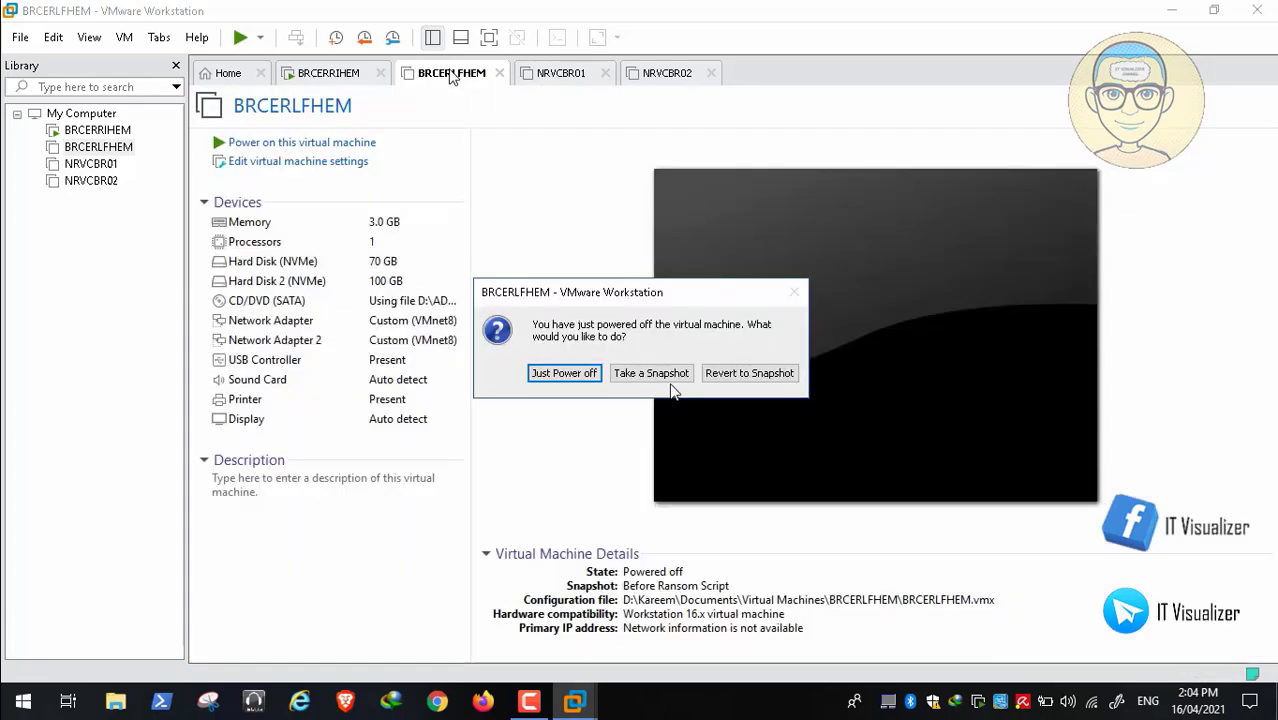
{"action": "left_click", "coordinate": [564, 373]}
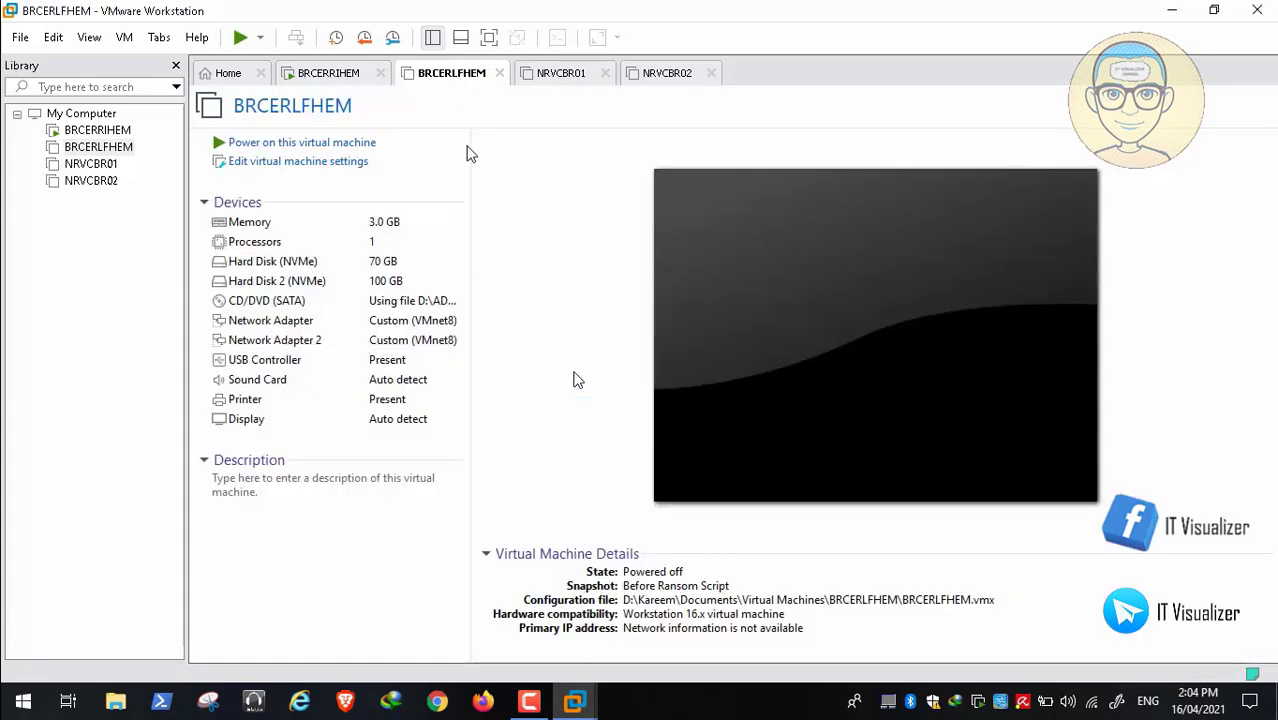
{"action": "left_click", "coordinate": [340, 78]}
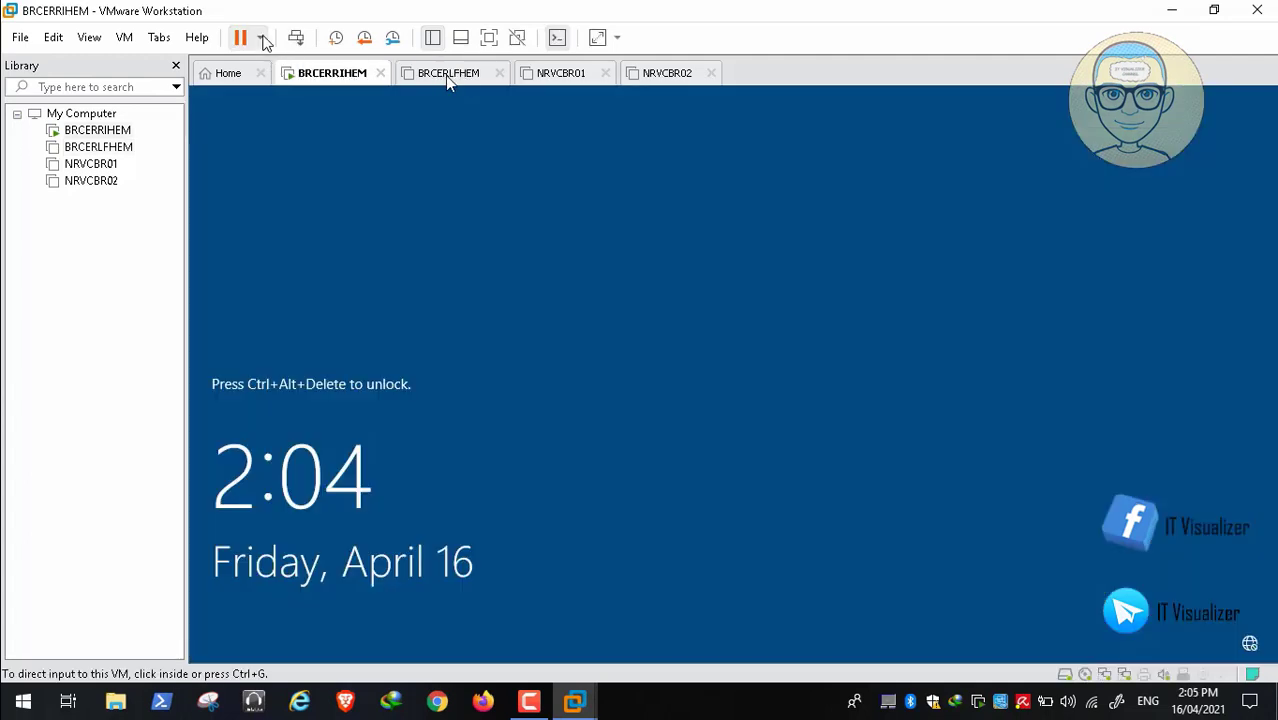
Confirm Shut Down Guest on BRCERRIHEM and choose Just Power off, skipping the snapshot
{"action": "left_click", "coordinate": [261, 38]}
{"action": "left_click", "coordinate": [285, 86]}
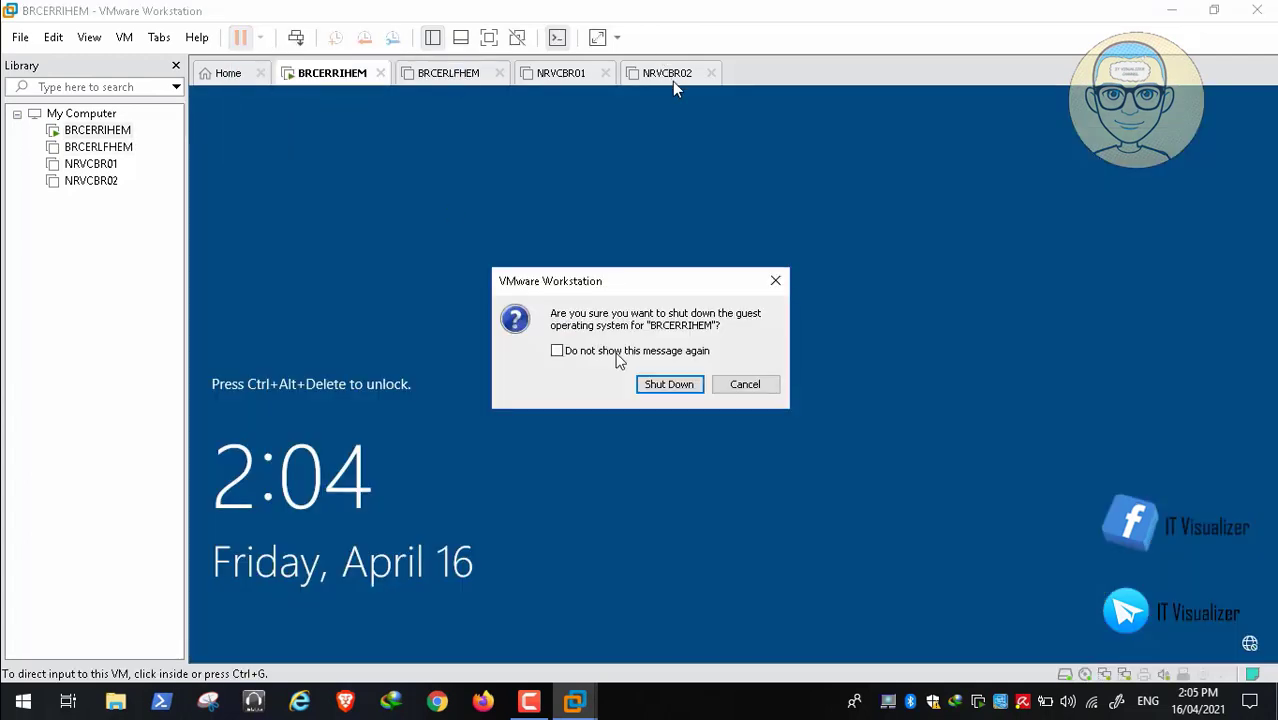
{"action": "left_click", "coordinate": [665, 385]}
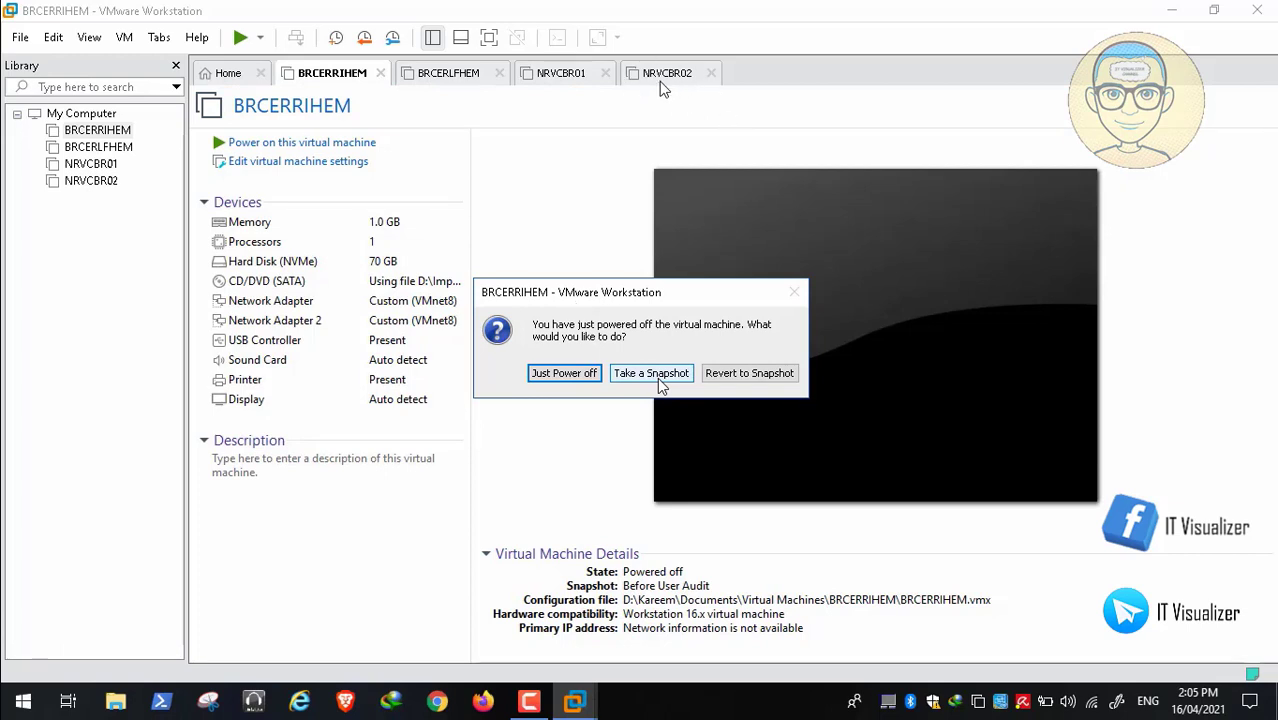
{"action": "left_click", "coordinate": [563, 373]}
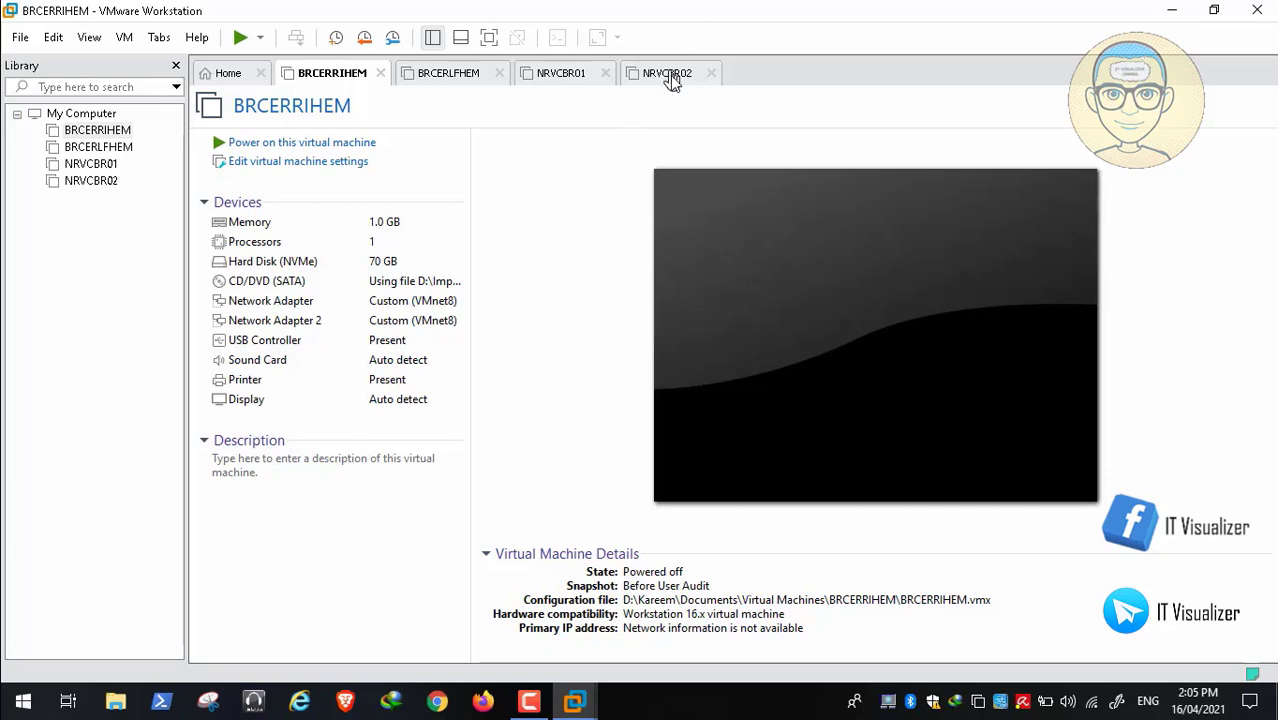
{"action": "left_click", "coordinate": [670, 76]}
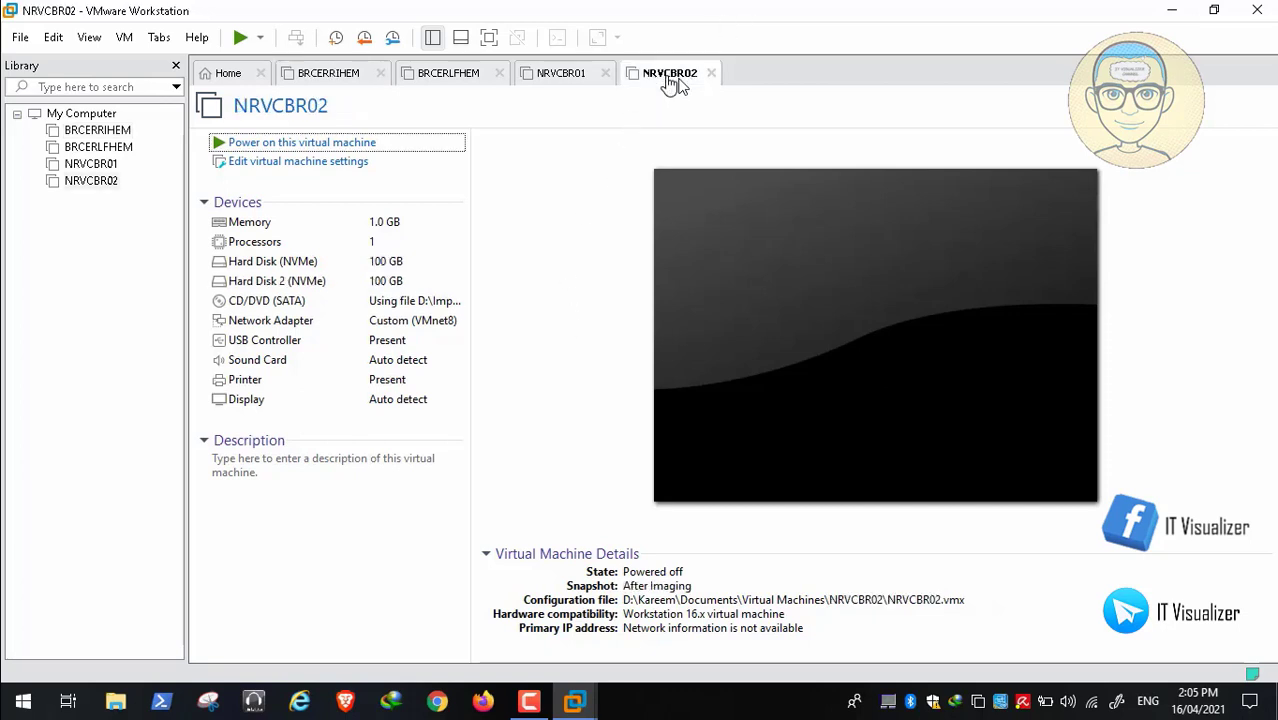
Set NRVCBR02's memory to 3048 MB in its virtual machine settings
{"action": "left_click", "coordinate": [360, 161]}
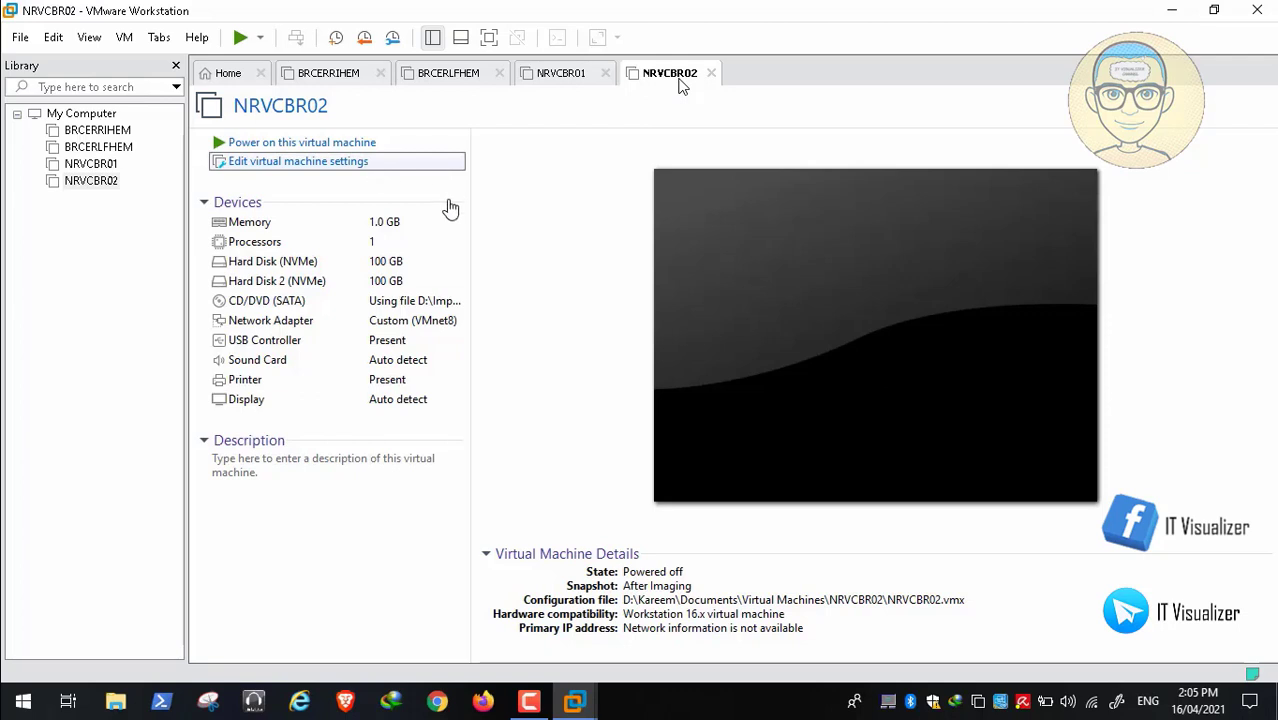
{"action": "left_click", "coordinate": [787, 128]}
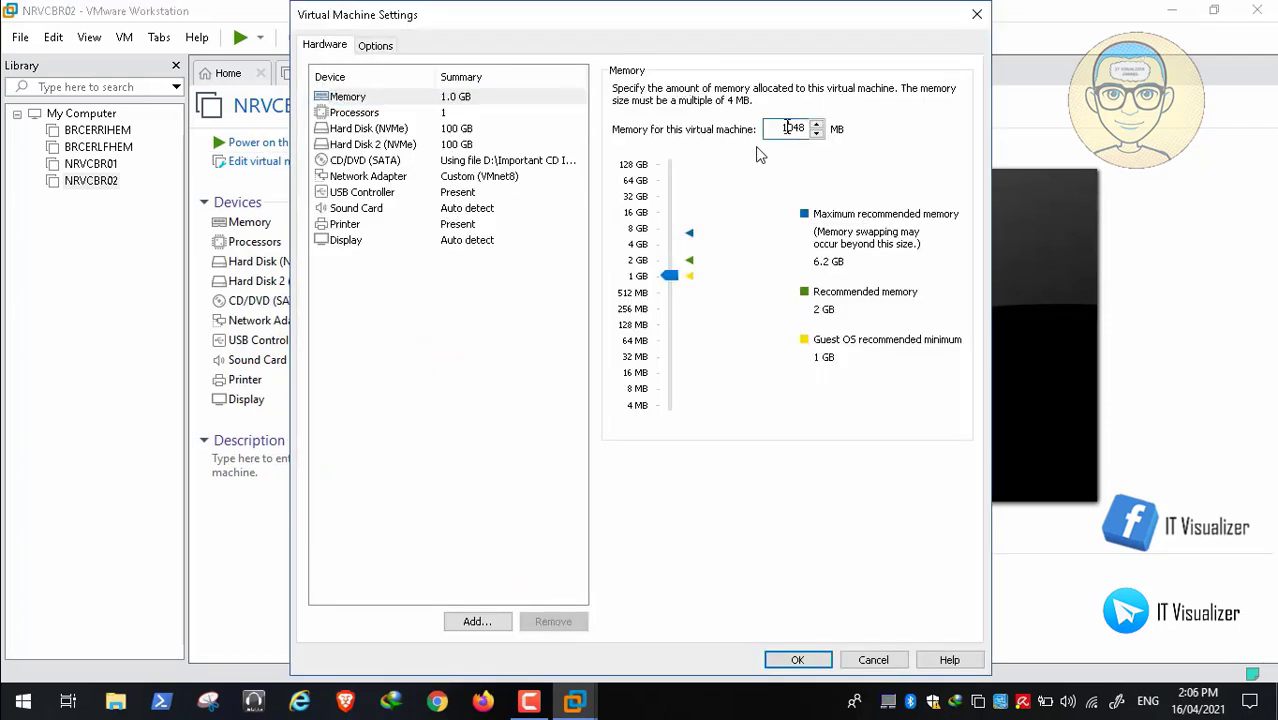
{"action": "type", "text": "3048"}
{"action": "left_click", "coordinate": [797, 662]}
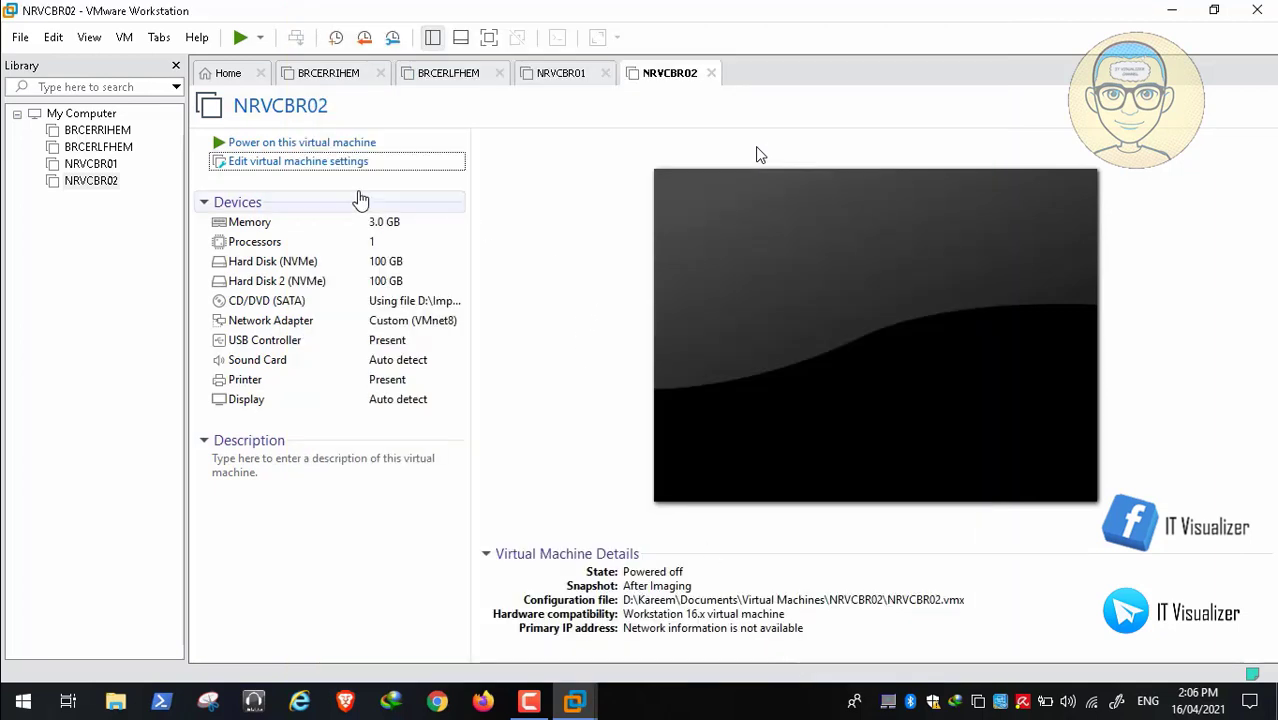
{"action": "left_click", "coordinate": [336, 307]}
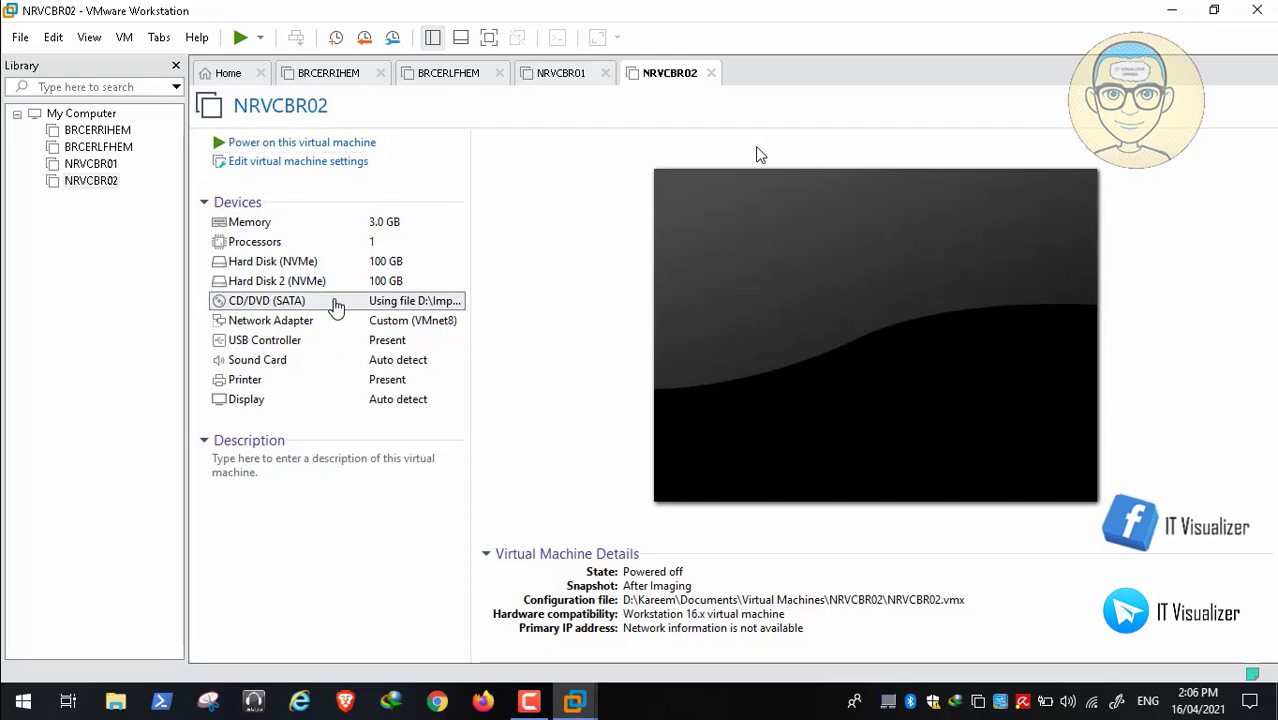
{"action": "double_click", "coordinate": [336, 307]}
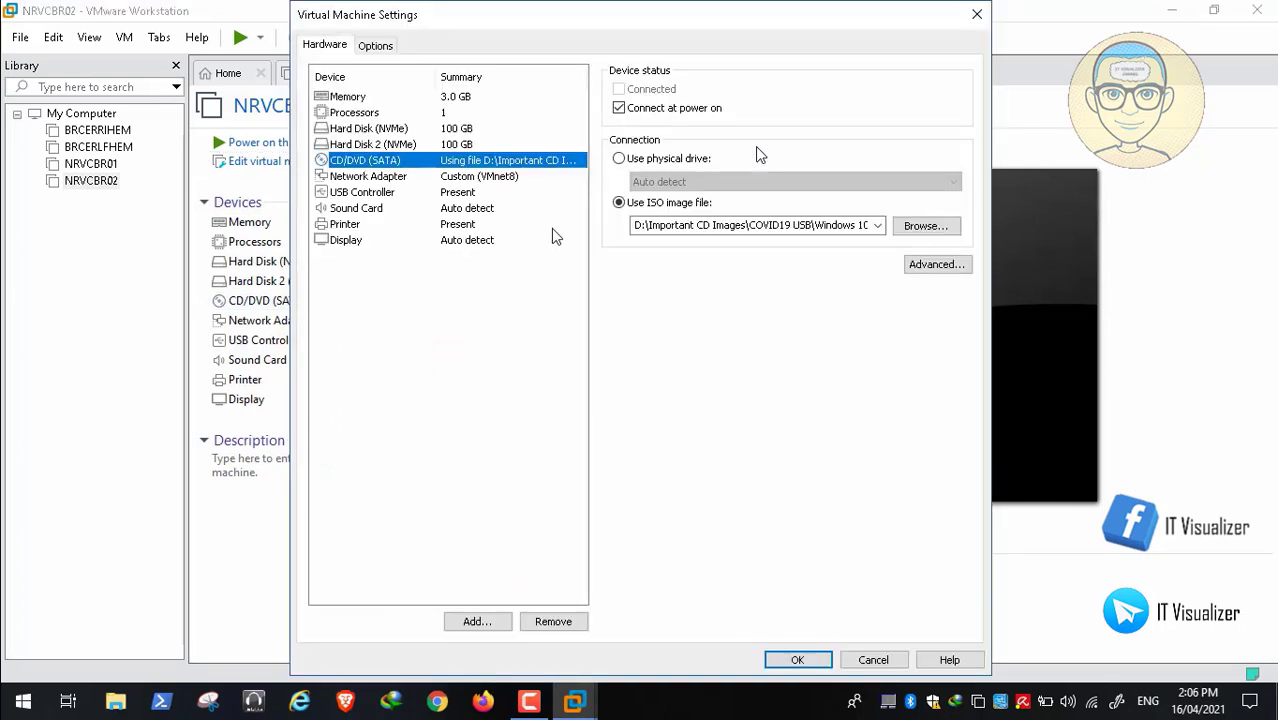
Load avira-rescue-system.iso from Important CD Images > COVID19 USB as the CD/DVD image and save
{"action": "left_click", "coordinate": [918, 230]}
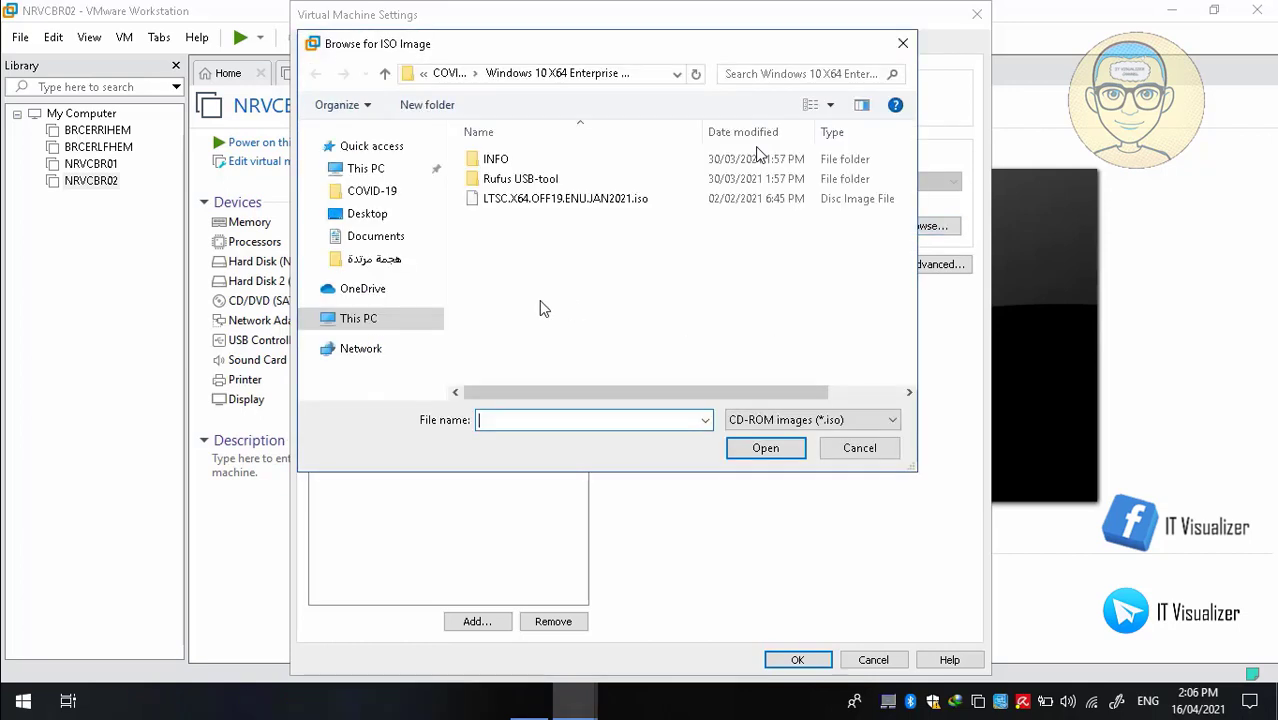
{"action": "left_click", "coordinate": [448, 74]}
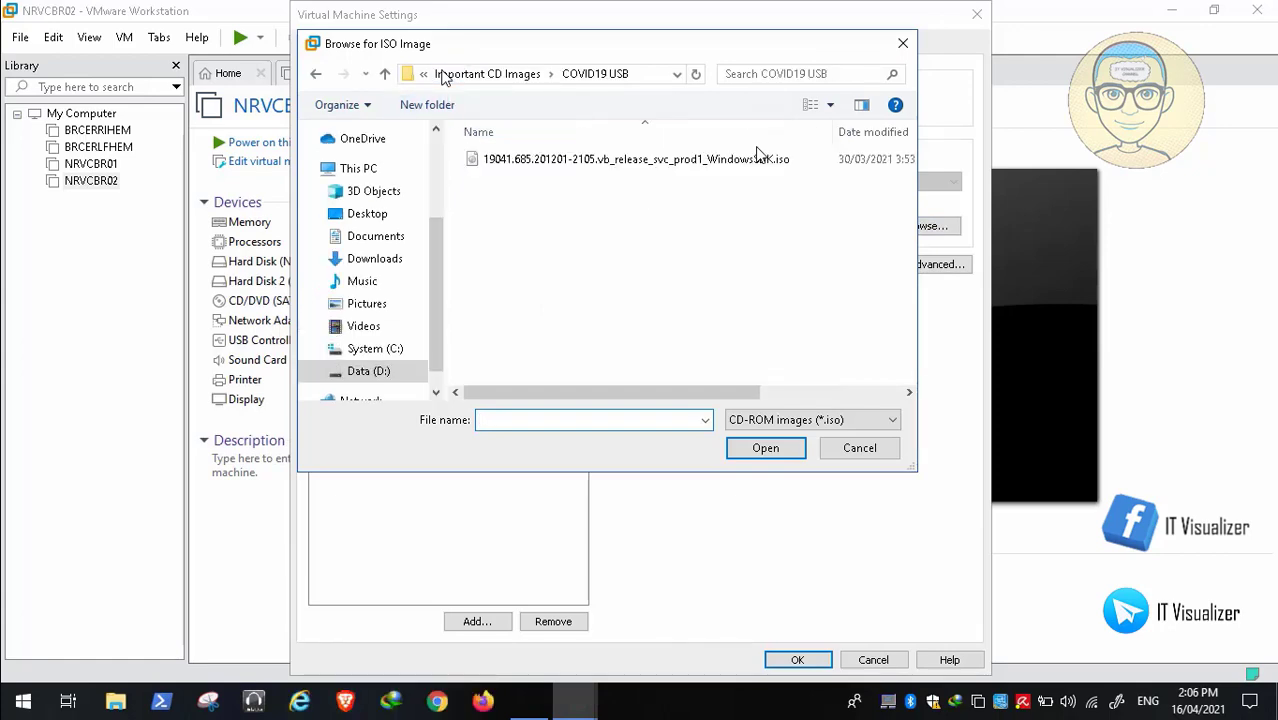
{"action": "left_click", "coordinate": [446, 76]}
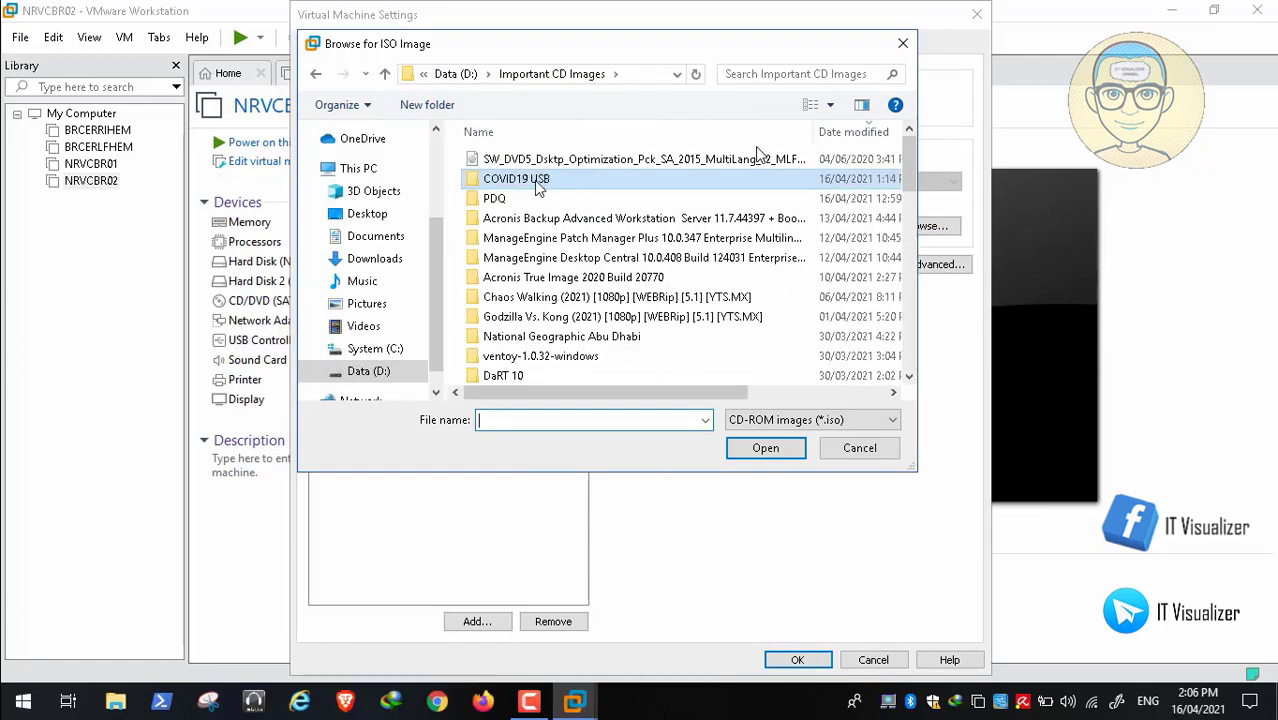
{"action": "double_click", "coordinate": [535, 180]}
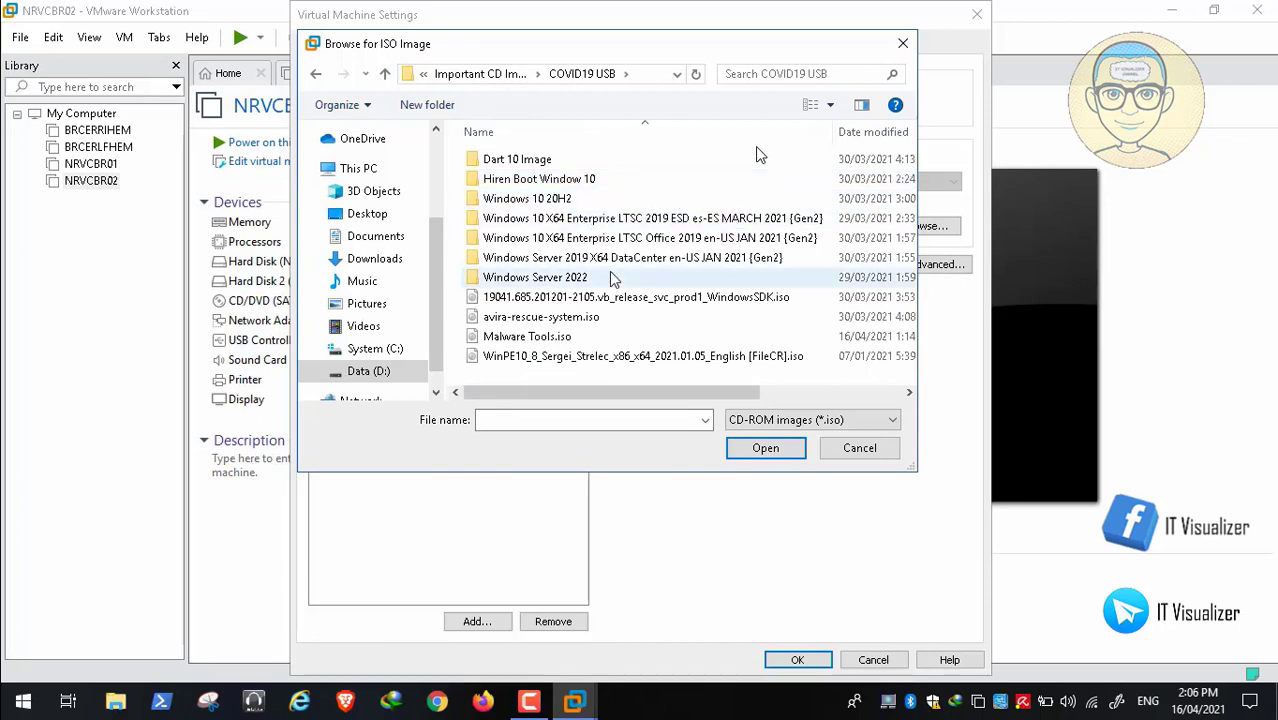
{"action": "left_click", "coordinate": [589, 317]}
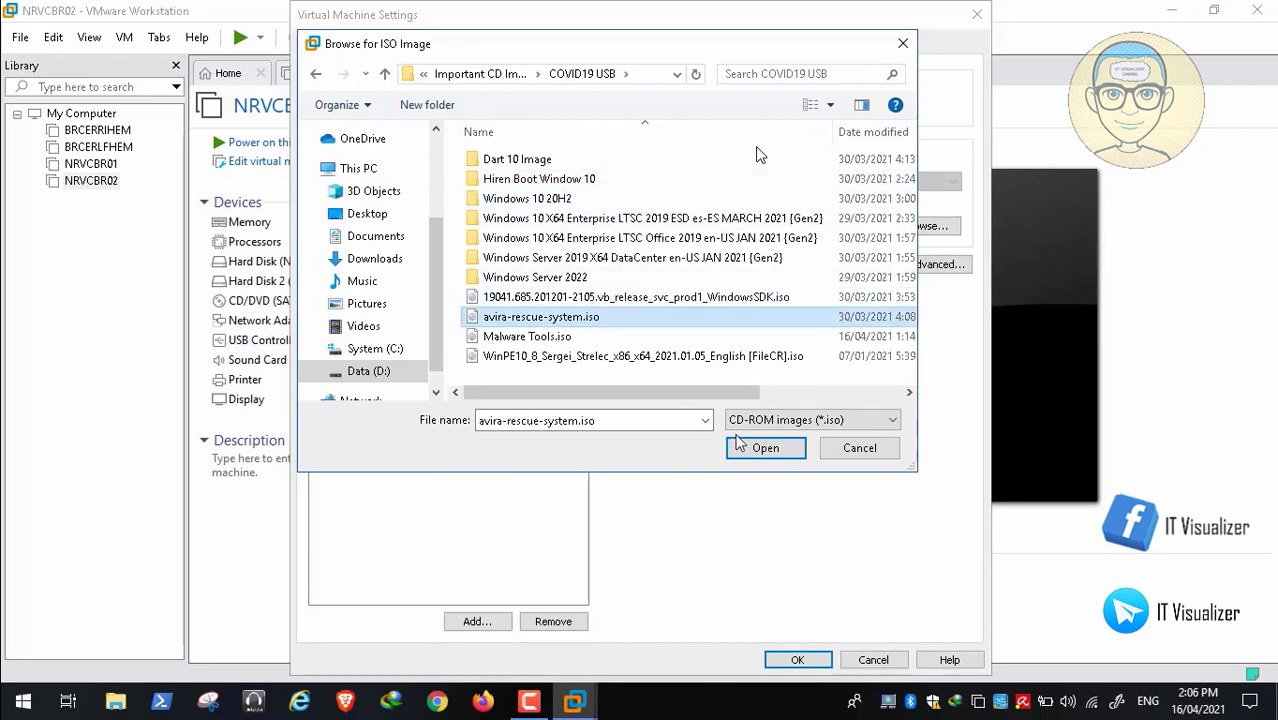
{"action": "left_click", "coordinate": [762, 446]}
{"action": "left_click", "coordinate": [799, 661]}
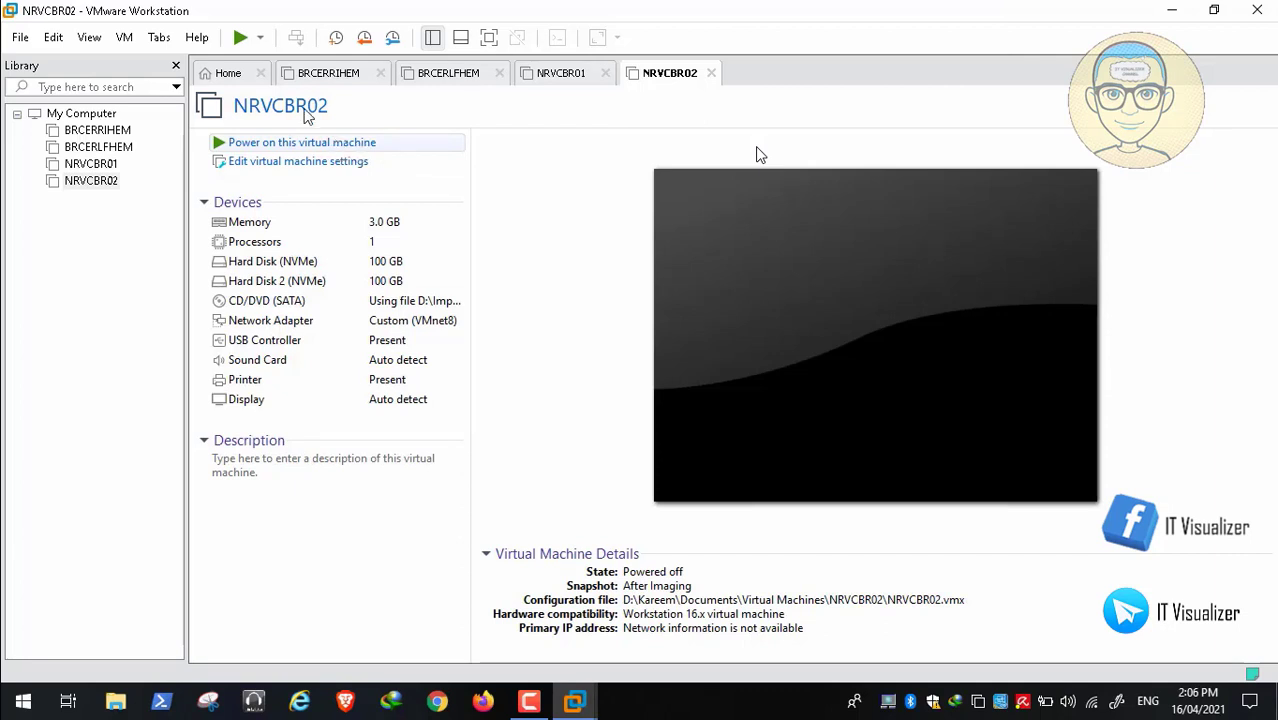
Use VM > Power > Power On to Firmware to start NRVCBR02 in BIOS setup
{"action": "left_click", "coordinate": [125, 38]}
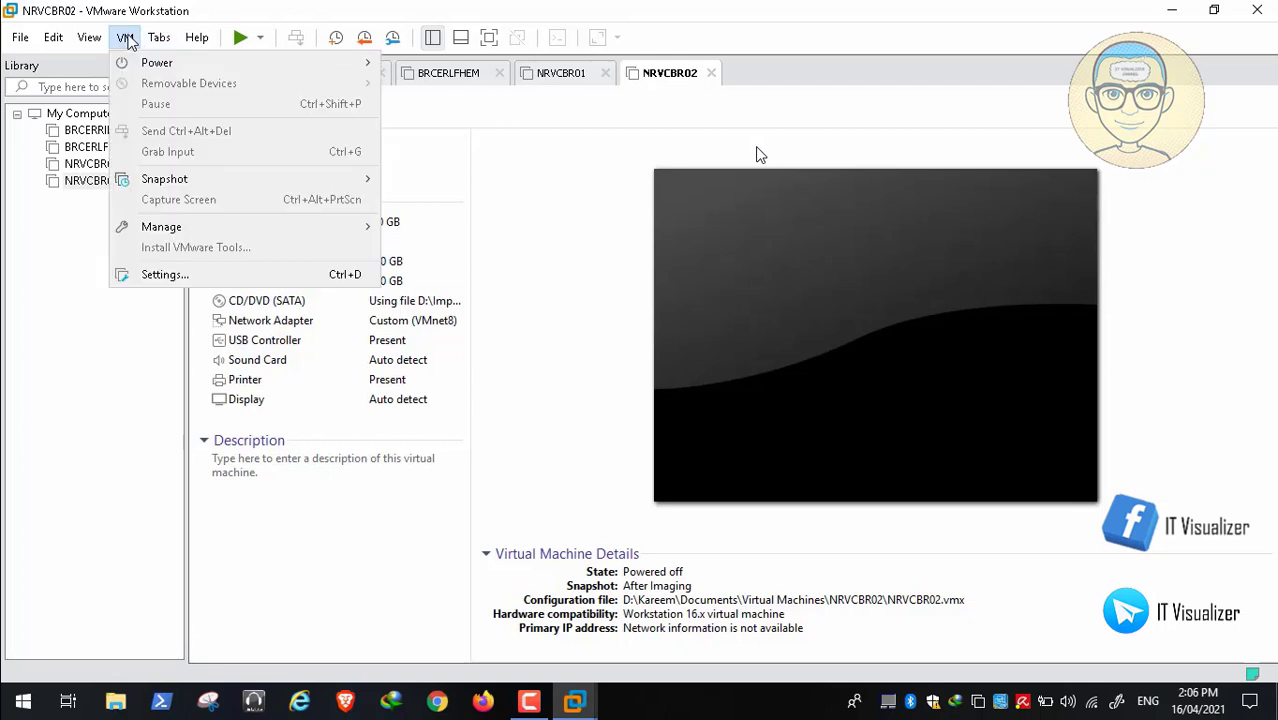
{"action": "mouse_move", "coordinate": [157, 38]}
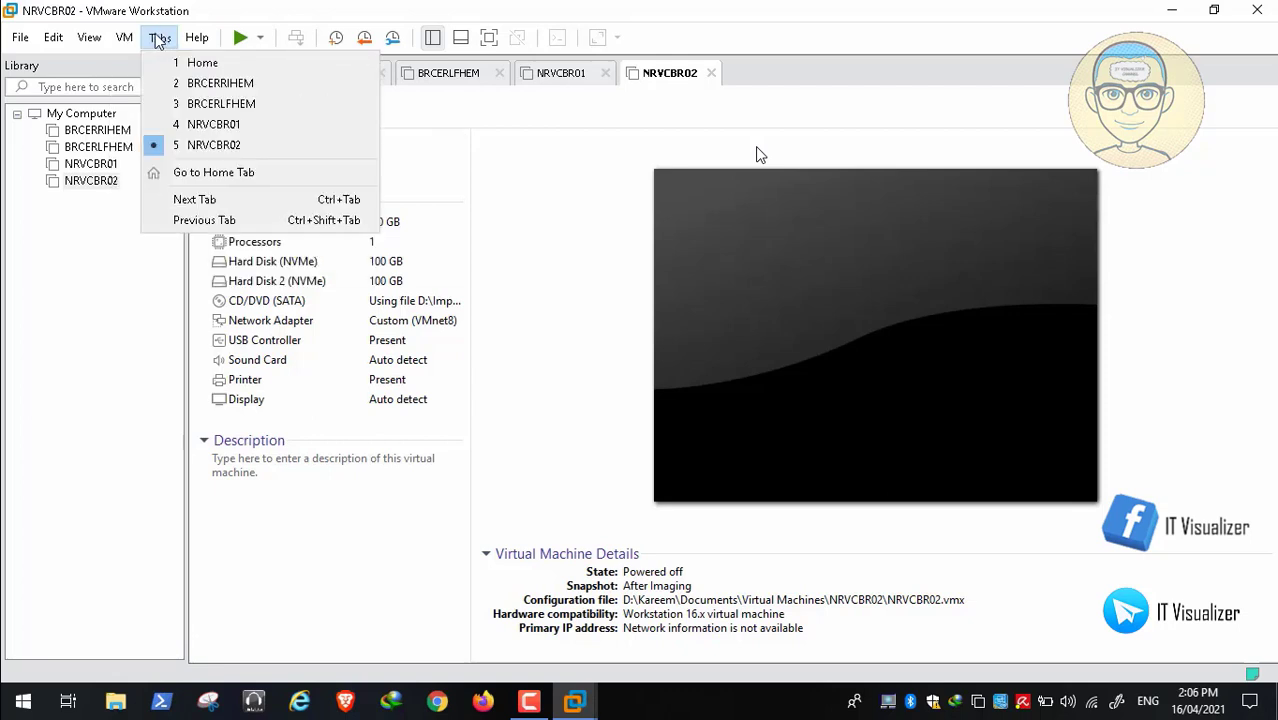
{"action": "mouse_move", "coordinate": [118, 41]}
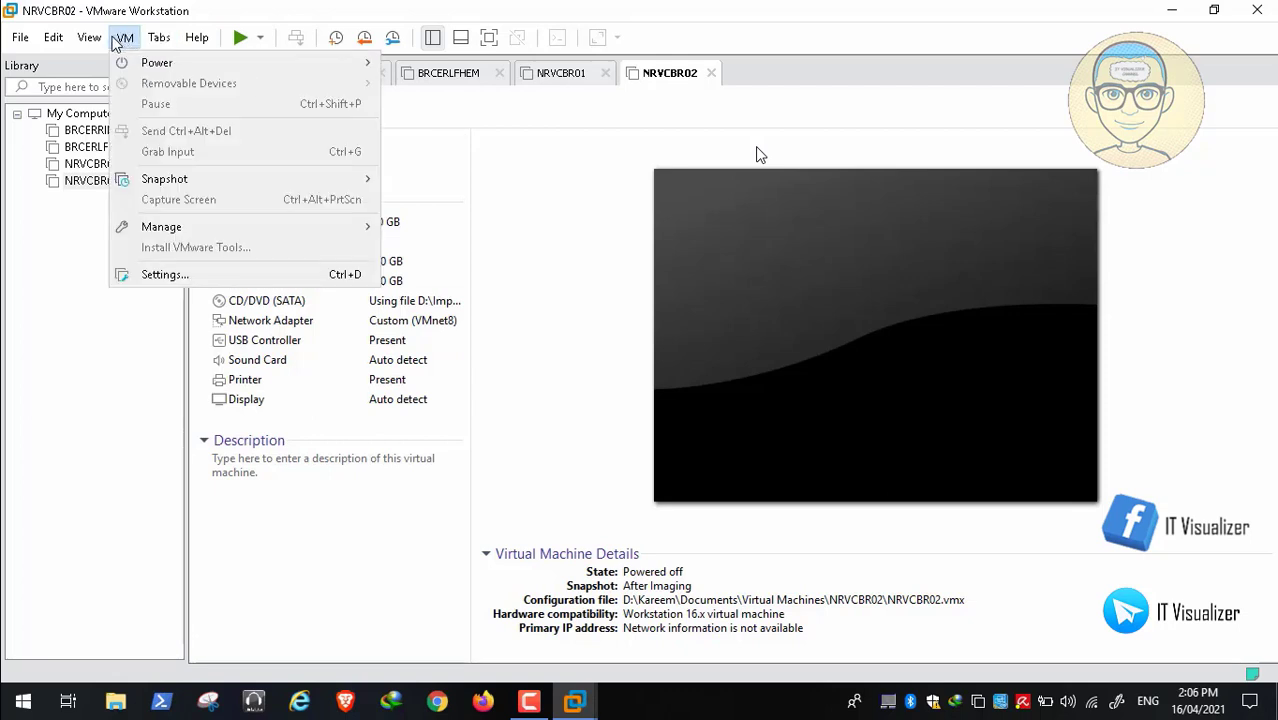
{"action": "mouse_move", "coordinate": [157, 62]}
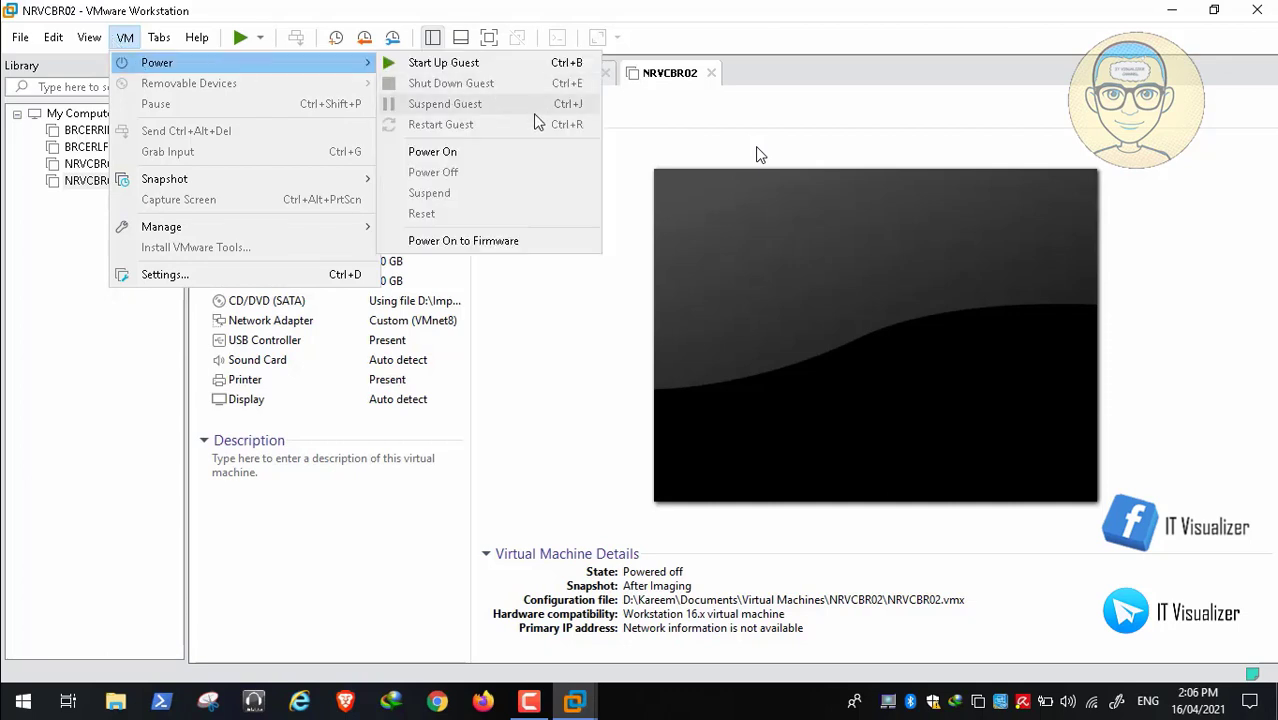
{"action": "left_click", "coordinate": [526, 240]}
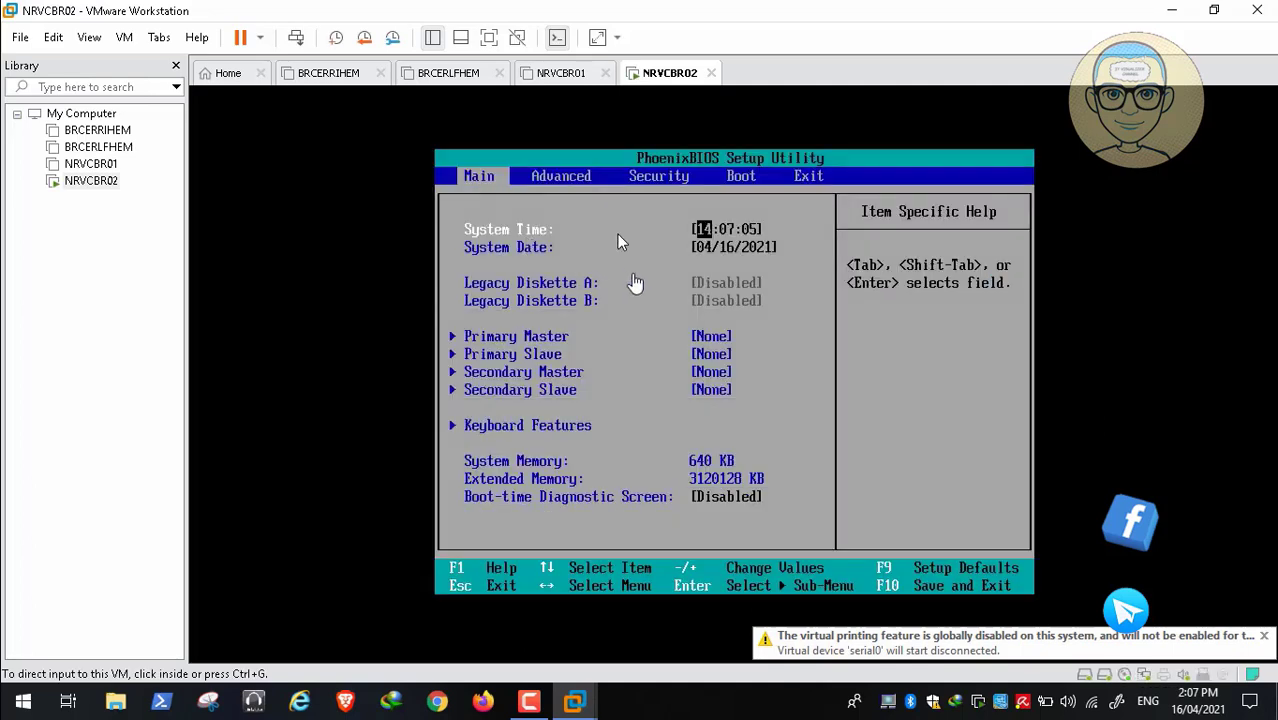
On the PhoenixBIOS Boot page, put CD-ROM Drive first and Hard Drive last, then reach Exit
{"action": "left_click", "coordinate": [632, 322]}
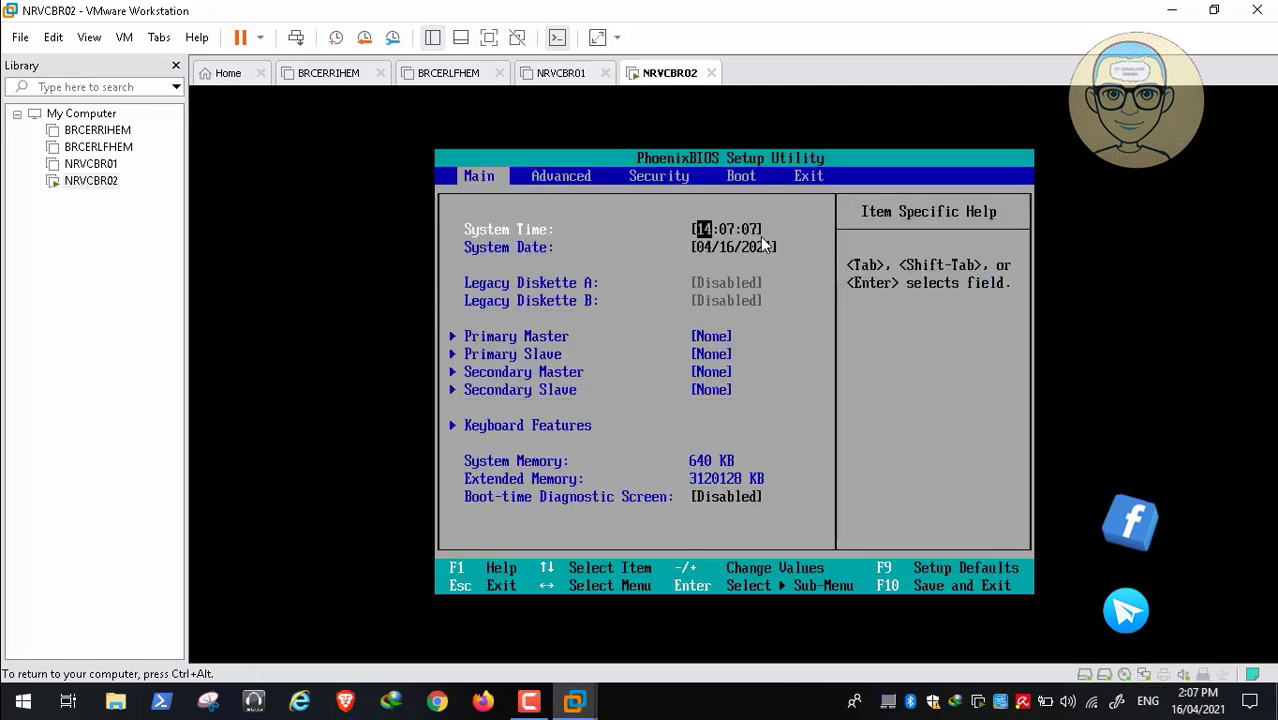
{"action": "key", "text": "Right"}
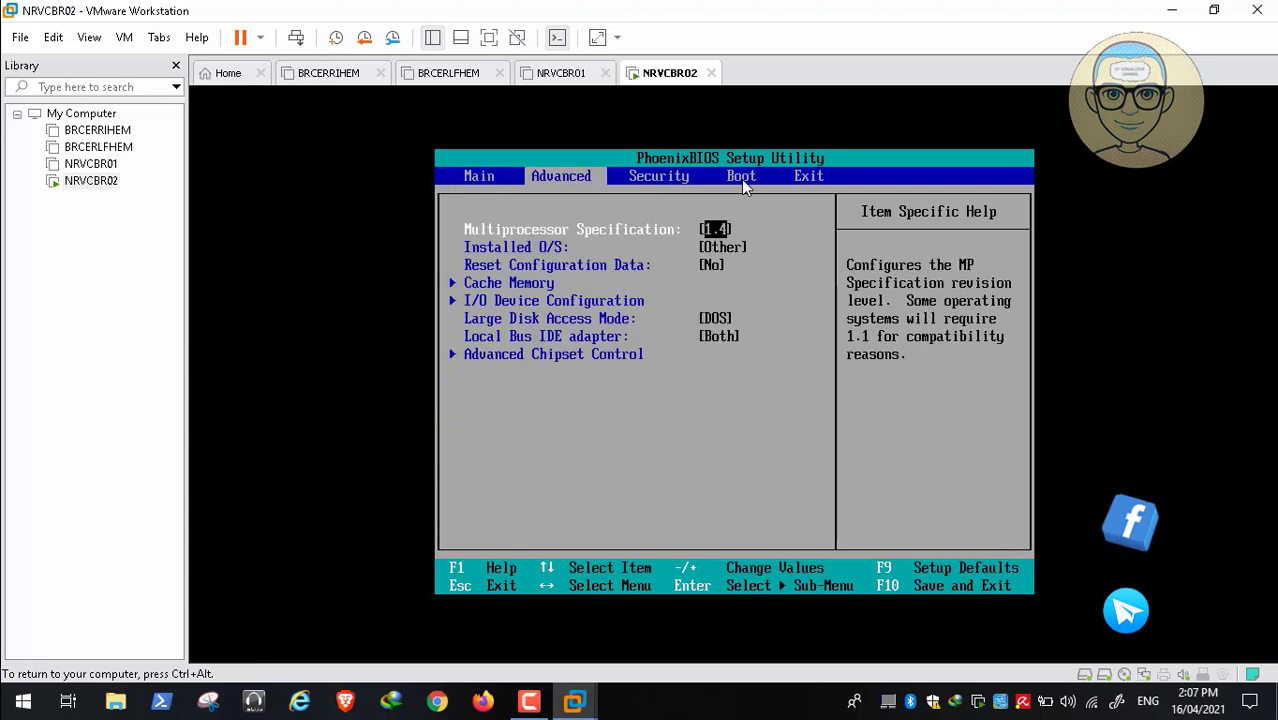
{"action": "key", "text": "Right"}
{"action": "key", "text": "Right"}
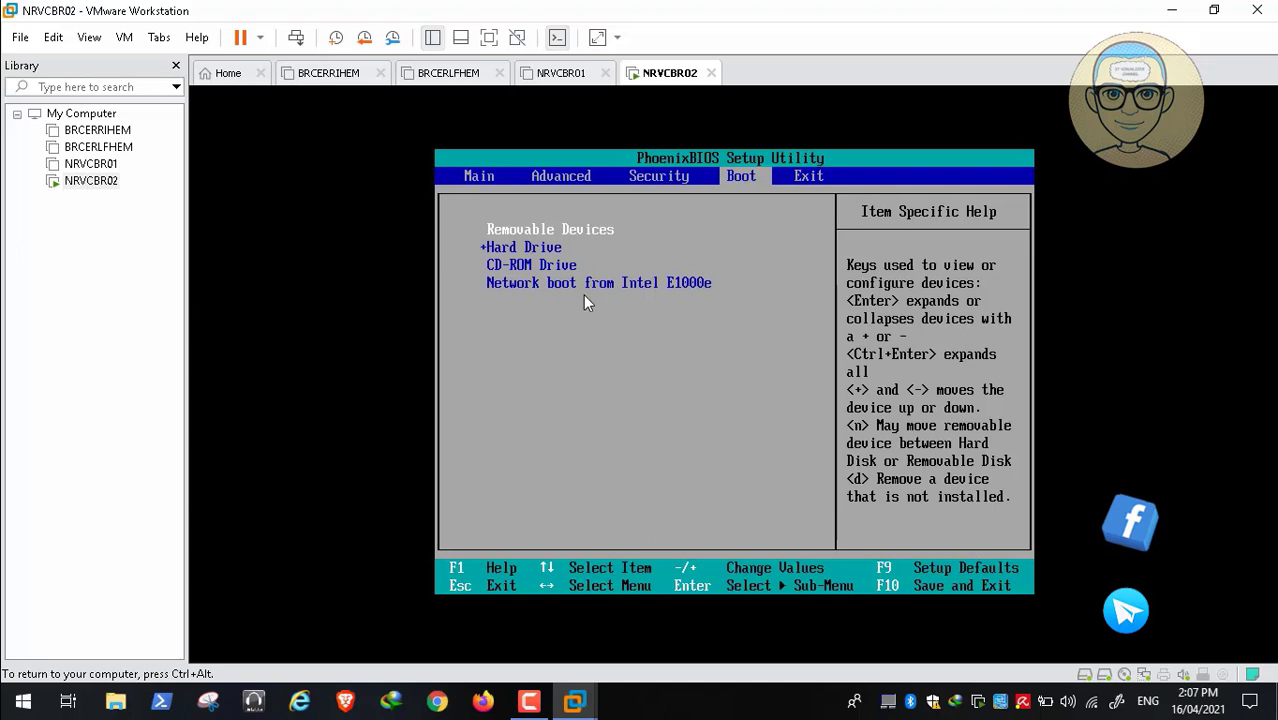
{"action": "key", "text": "Down"}
{"action": "key", "text": "Down"}
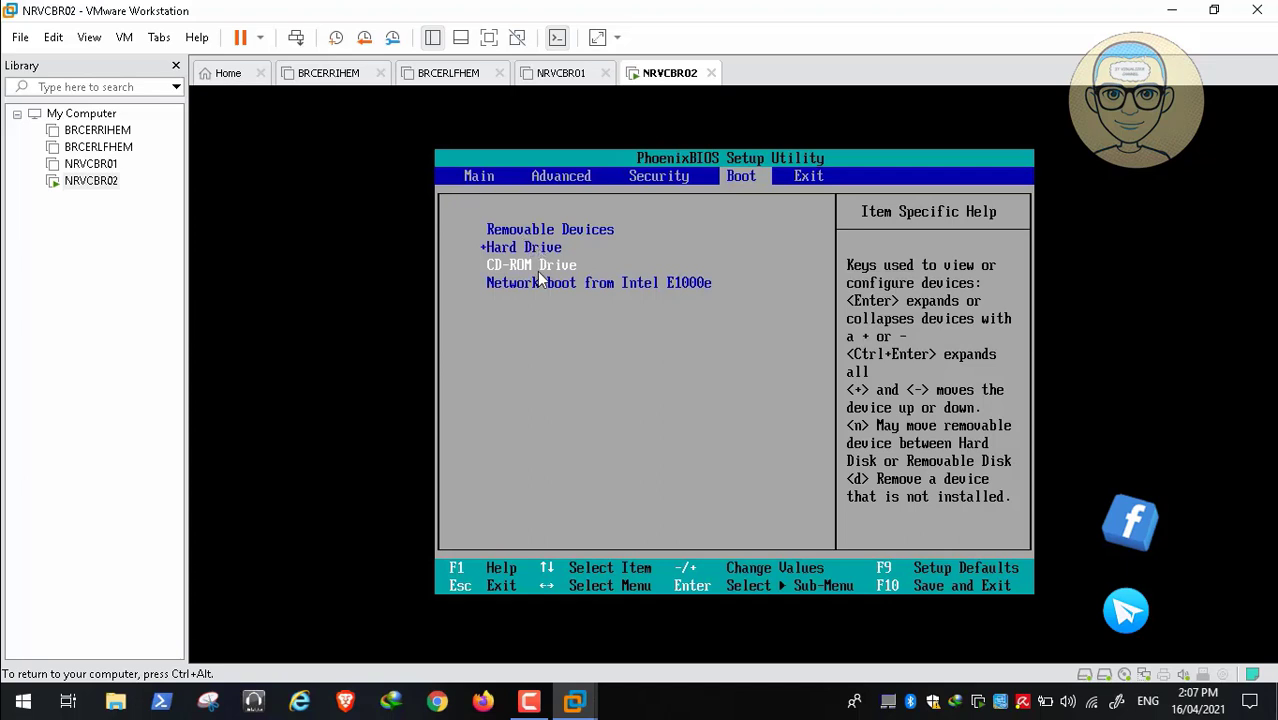
{"action": "key", "text": "Down"}
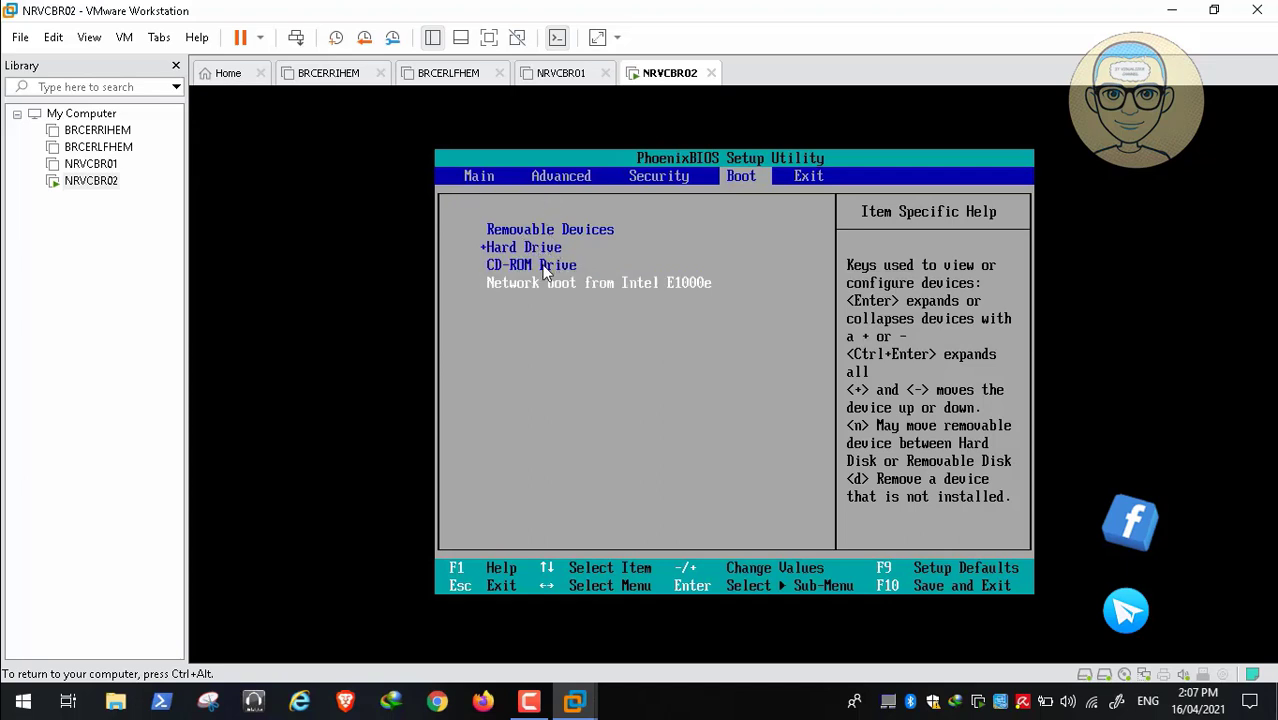
{"action": "key", "text": "Down"}
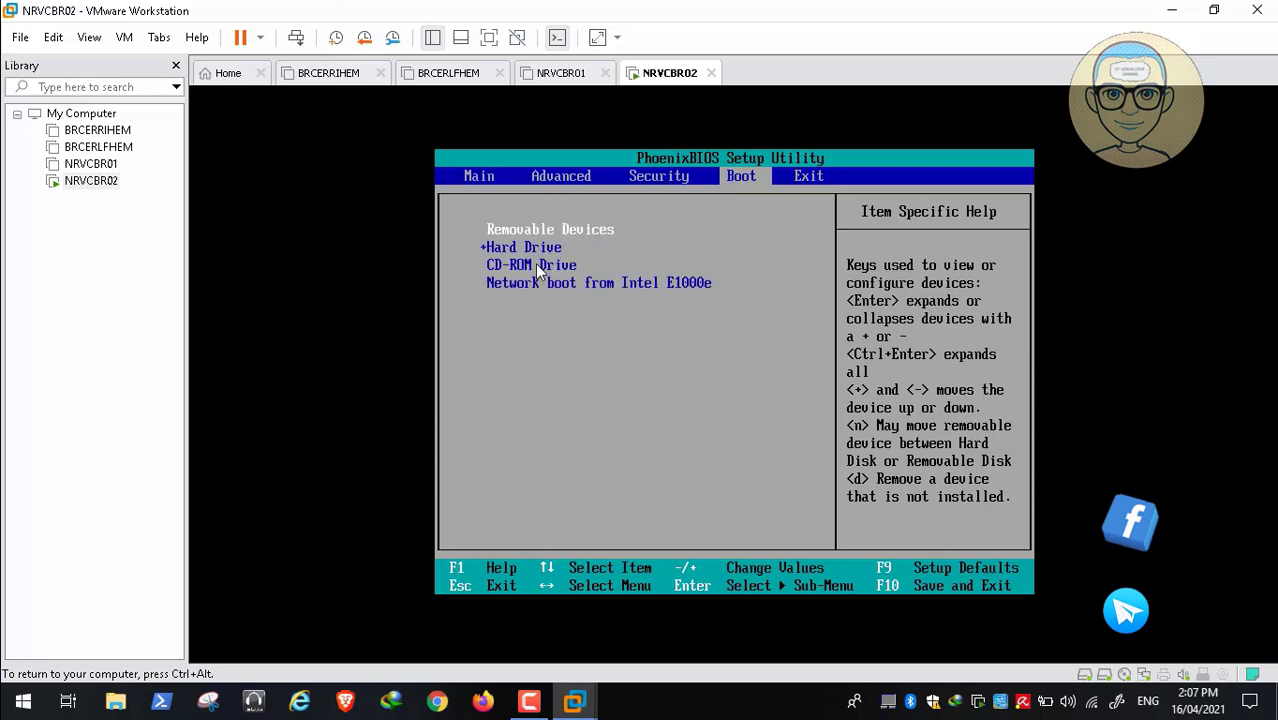
{"action": "key", "text": "Down"}
{"action": "key", "text": "Down"}
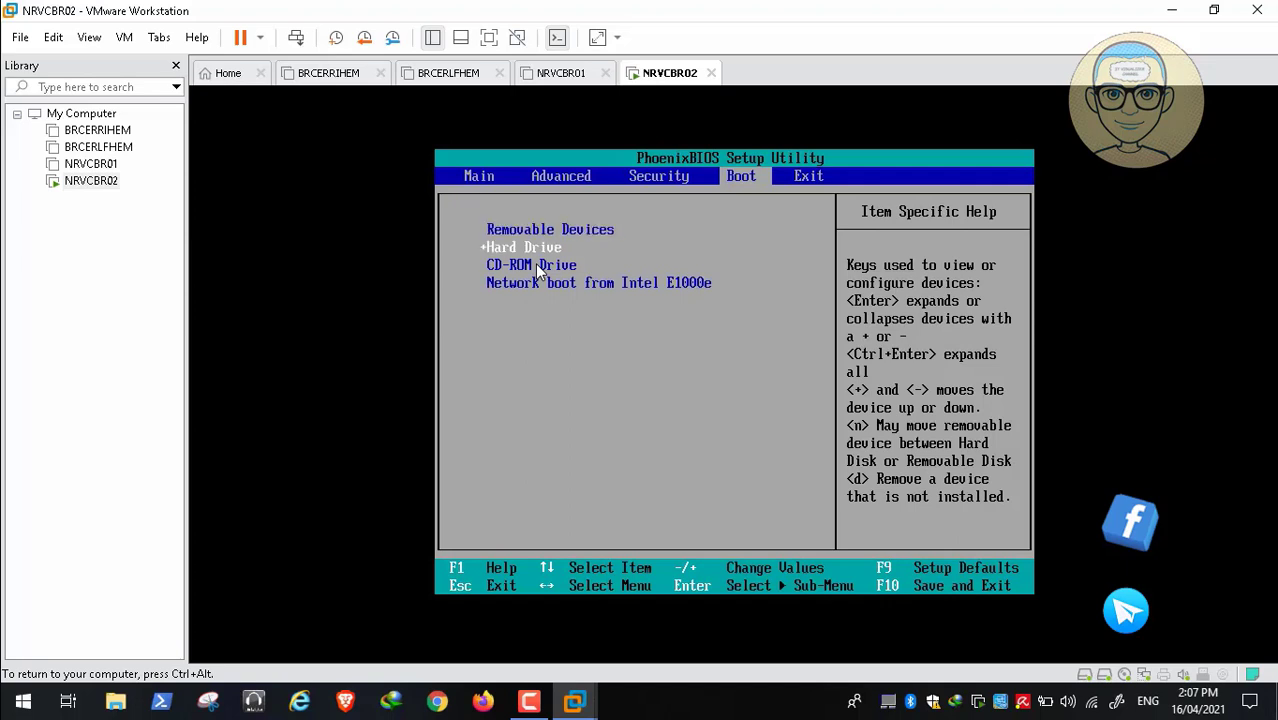
{"action": "key", "text": "Down"}
{"action": "key", "text": "Down"}
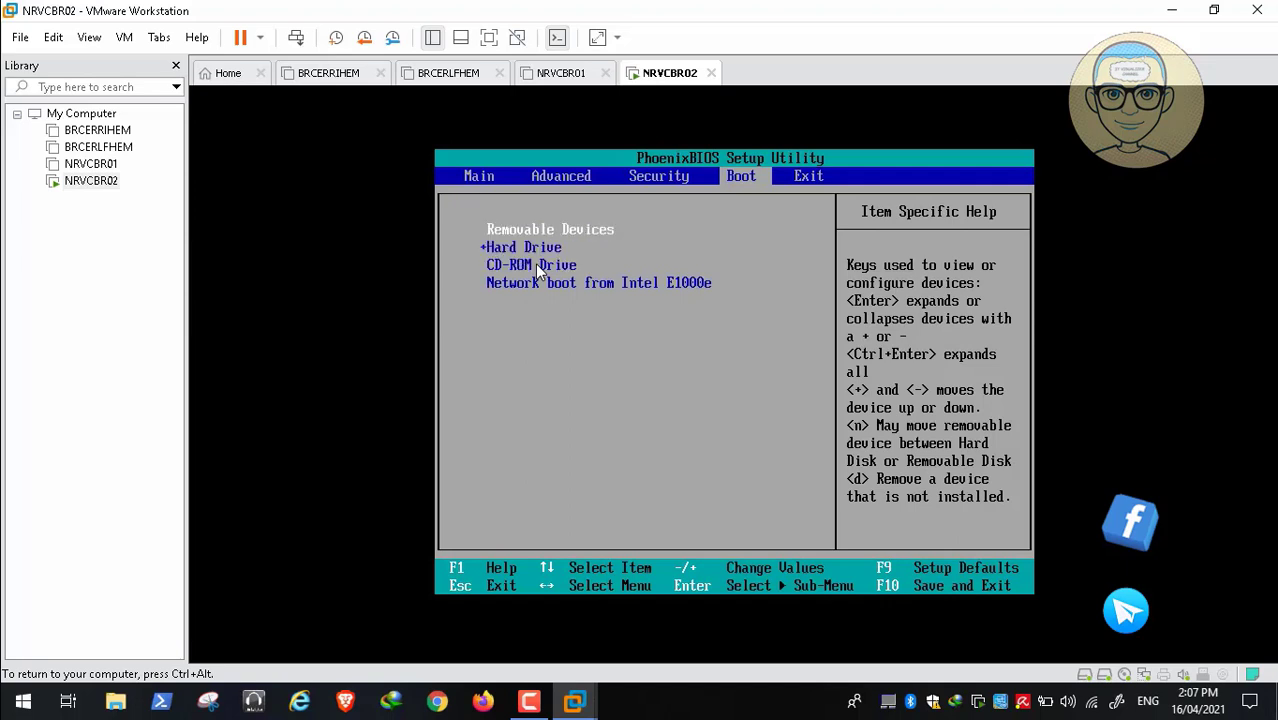
{"action": "key", "text": "Down"}
{"action": "key", "text": "Down"}
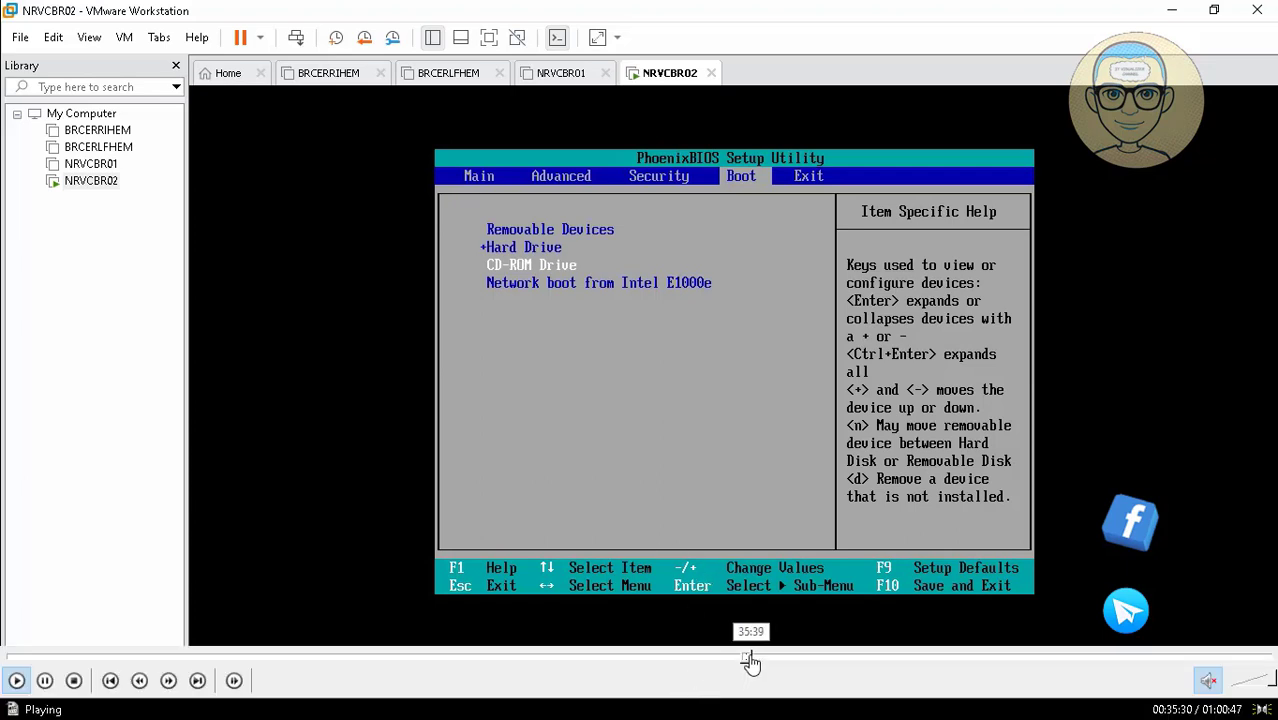
{"action": "left_click", "coordinate": [755, 660]}
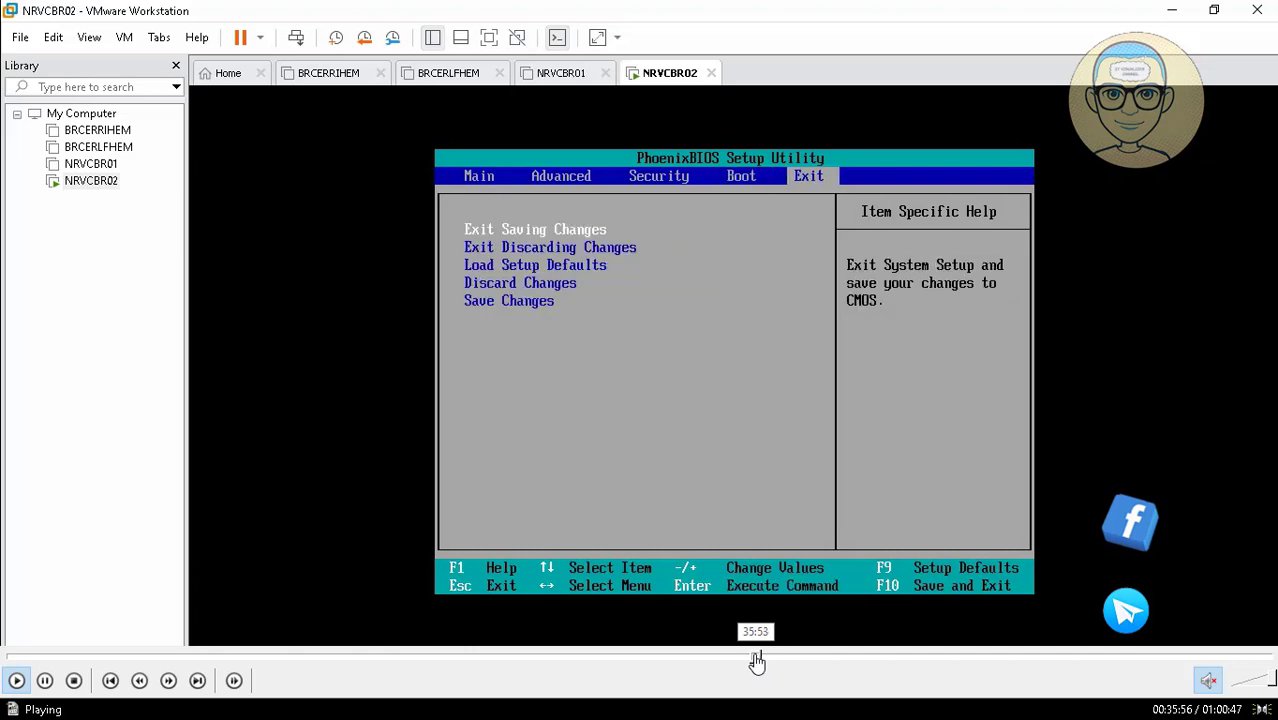
{"action": "left_click", "coordinate": [755, 660]}
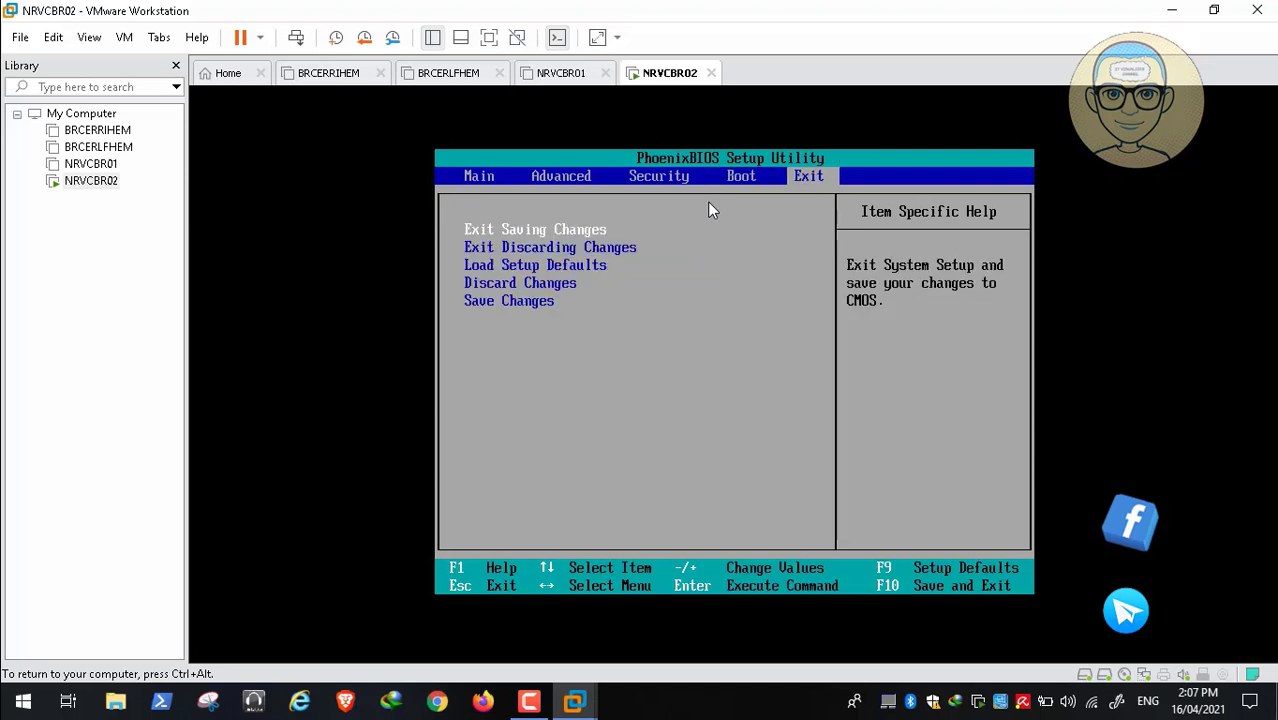
Exit the BIOS saving changes, then boot the Avira disc in English into Avira Rescue System
{"action": "key", "text": "Return"}
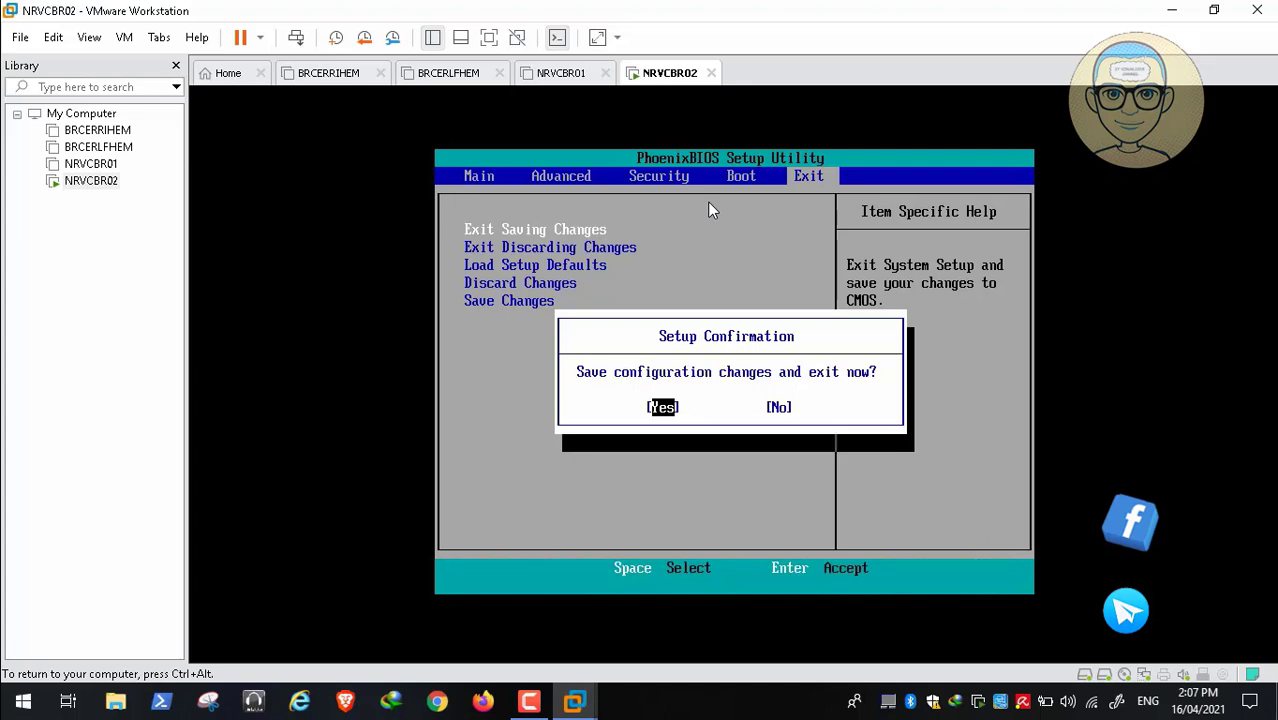
{"action": "key", "text": "Return"}
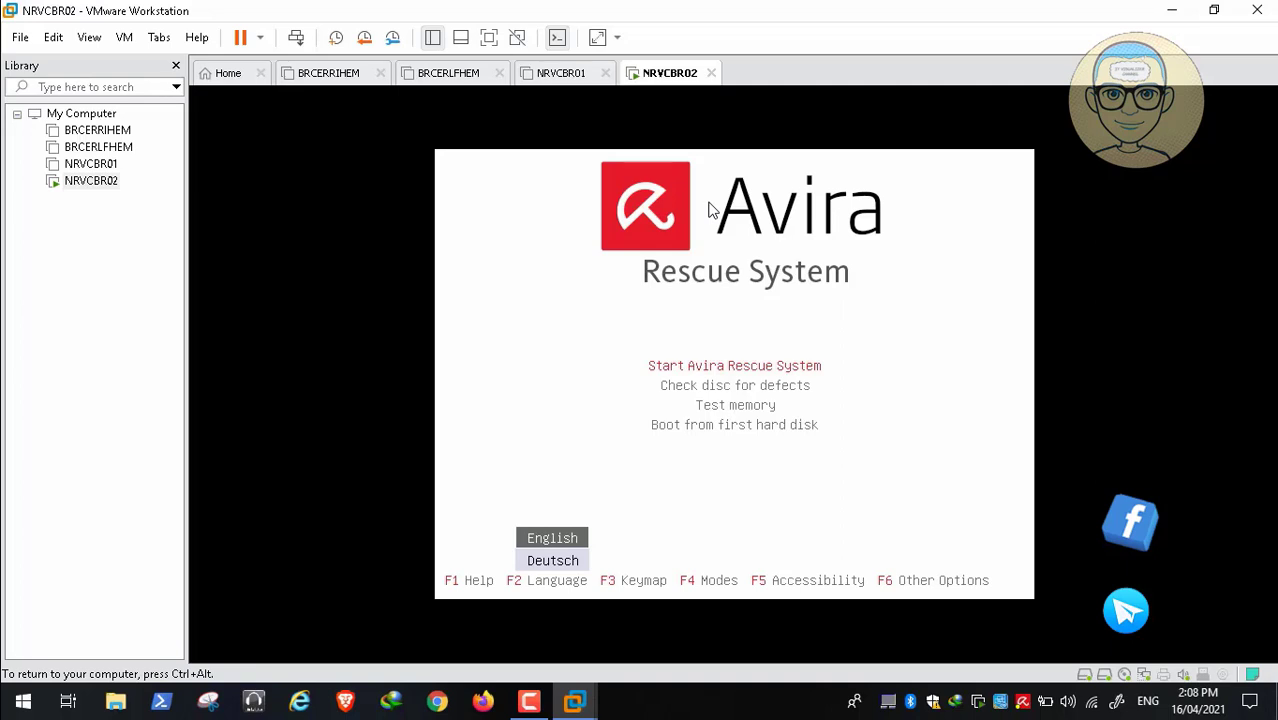
{"action": "key", "text": "Return"}
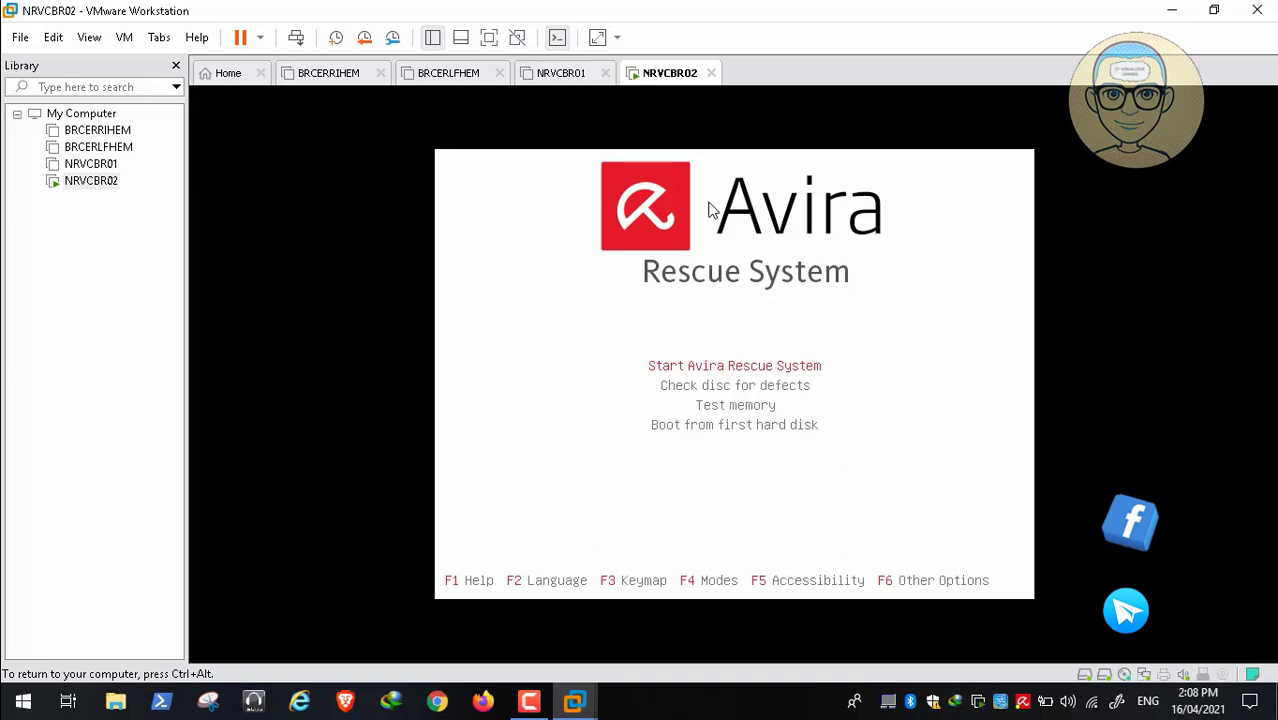
{"action": "key", "text": "Return"}
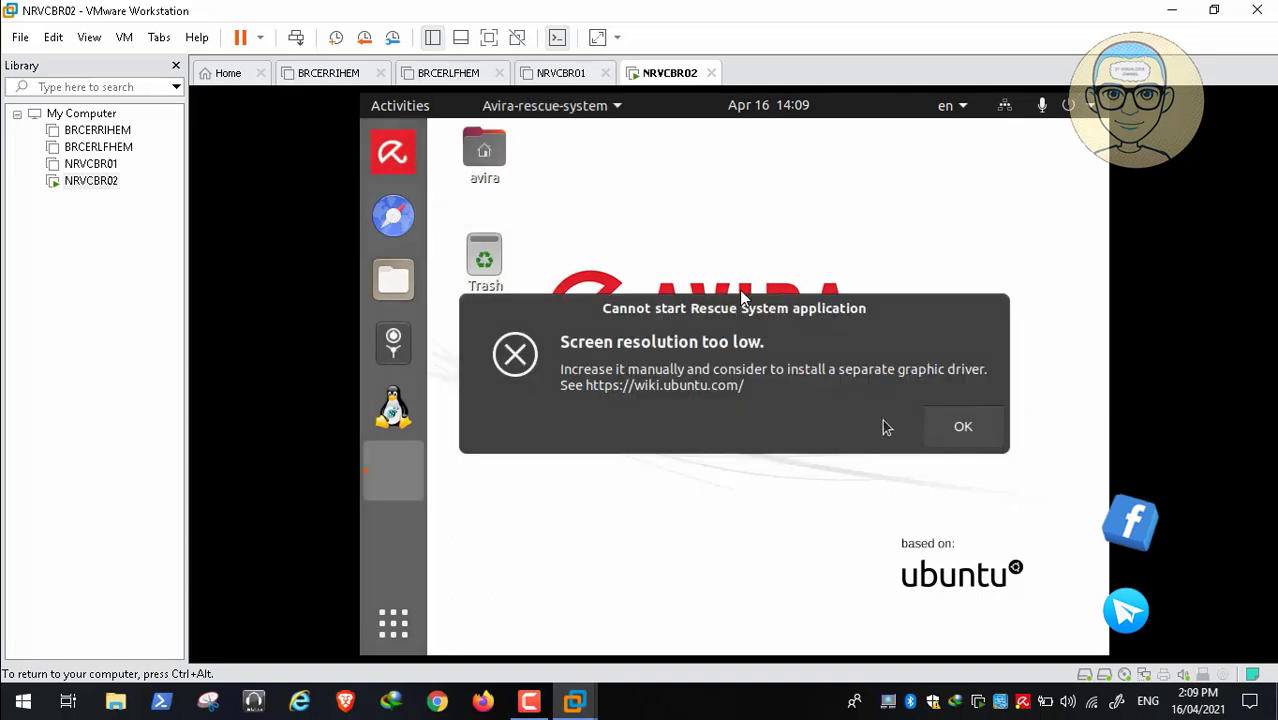
{"action": "left_click", "coordinate": [962, 427]}
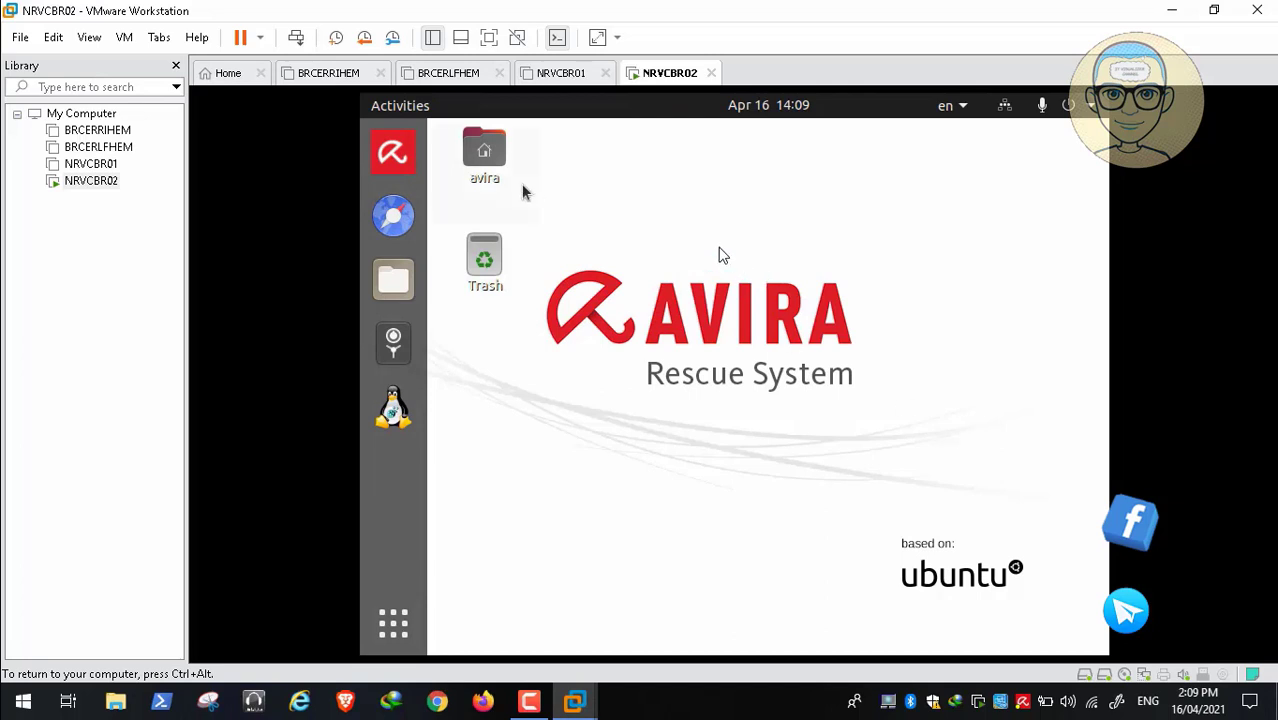
{"action": "left_click", "coordinate": [402, 162]}
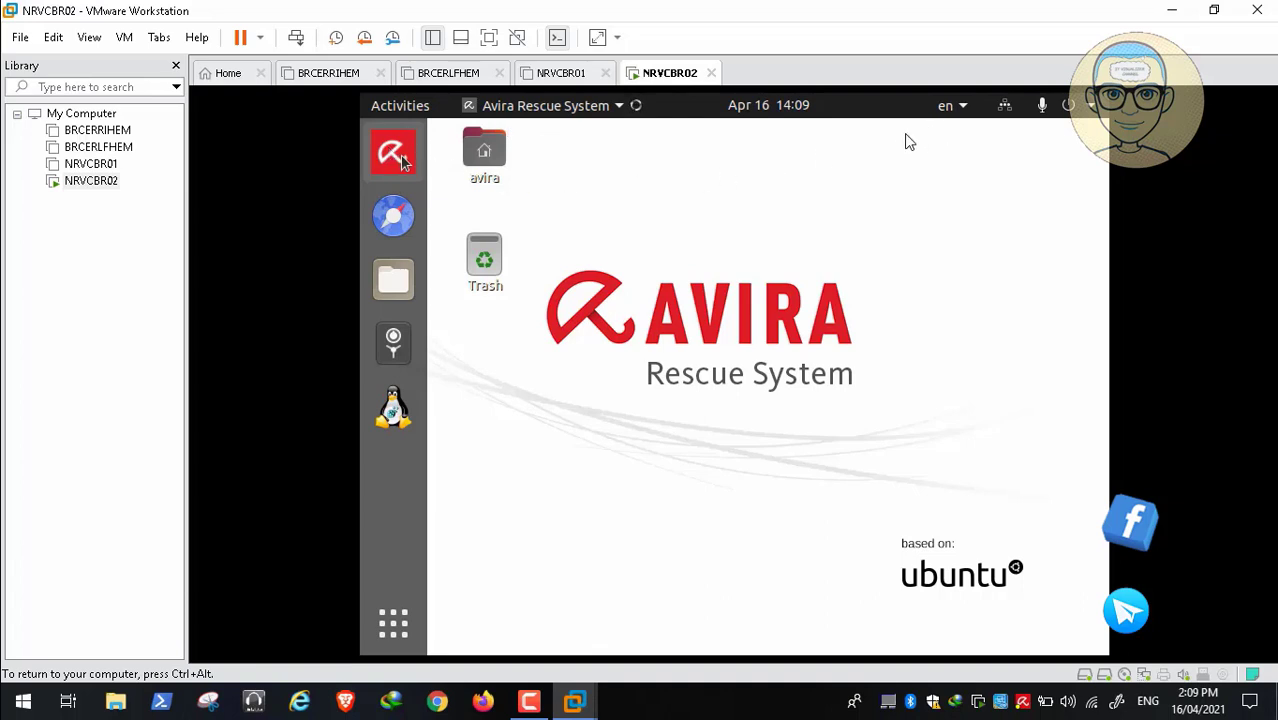
{"action": "mouse_move", "coordinate": [193, 658]}
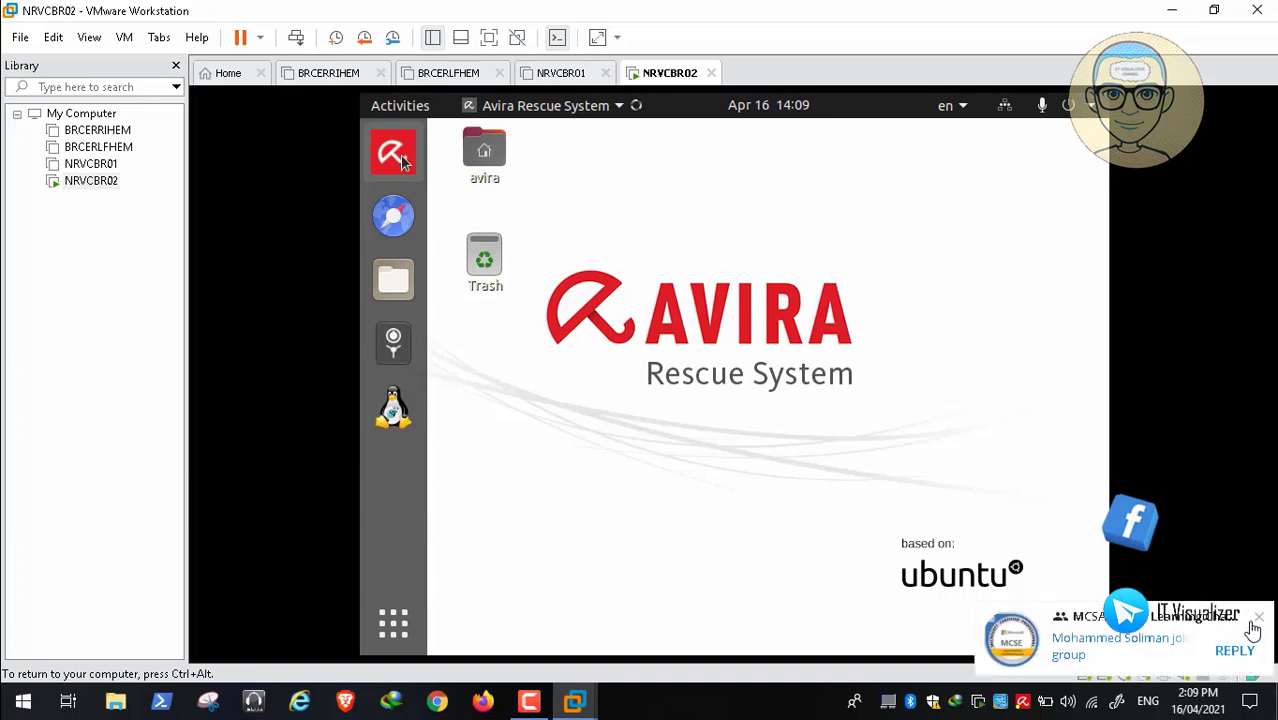
{"action": "left_click", "coordinate": [1259, 618]}
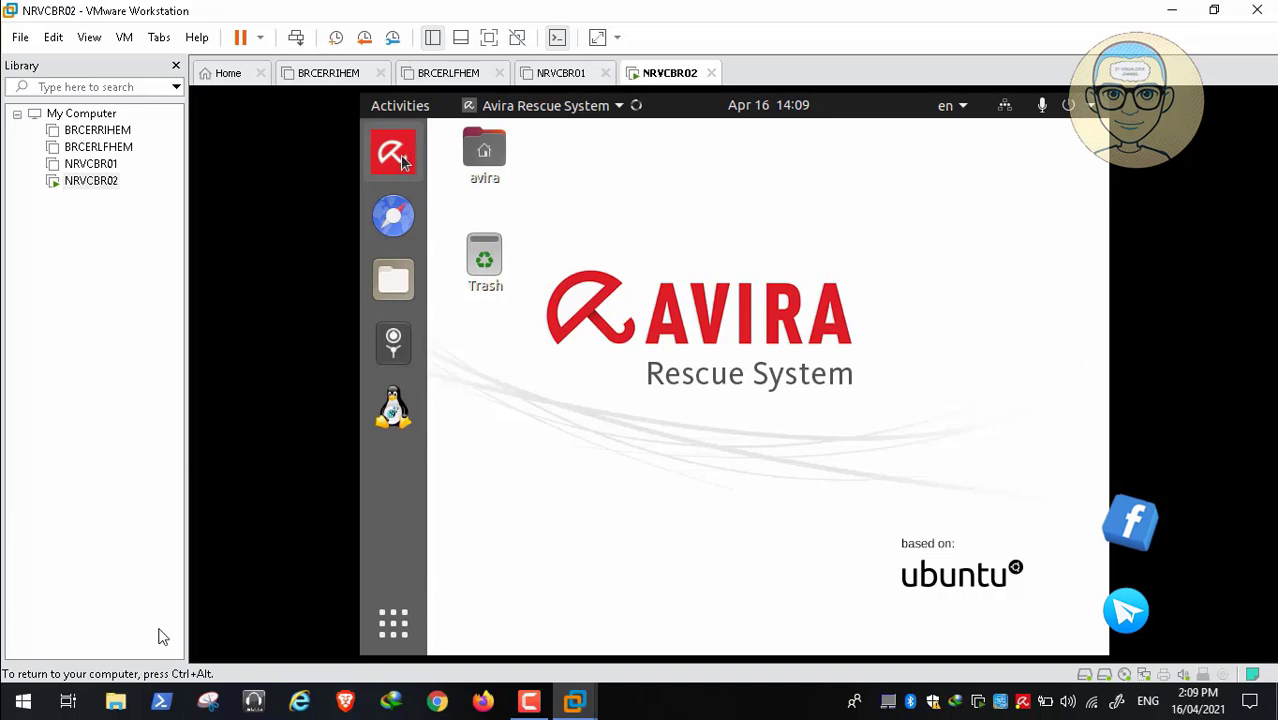
{"action": "left_click", "coordinate": [17, 681]}
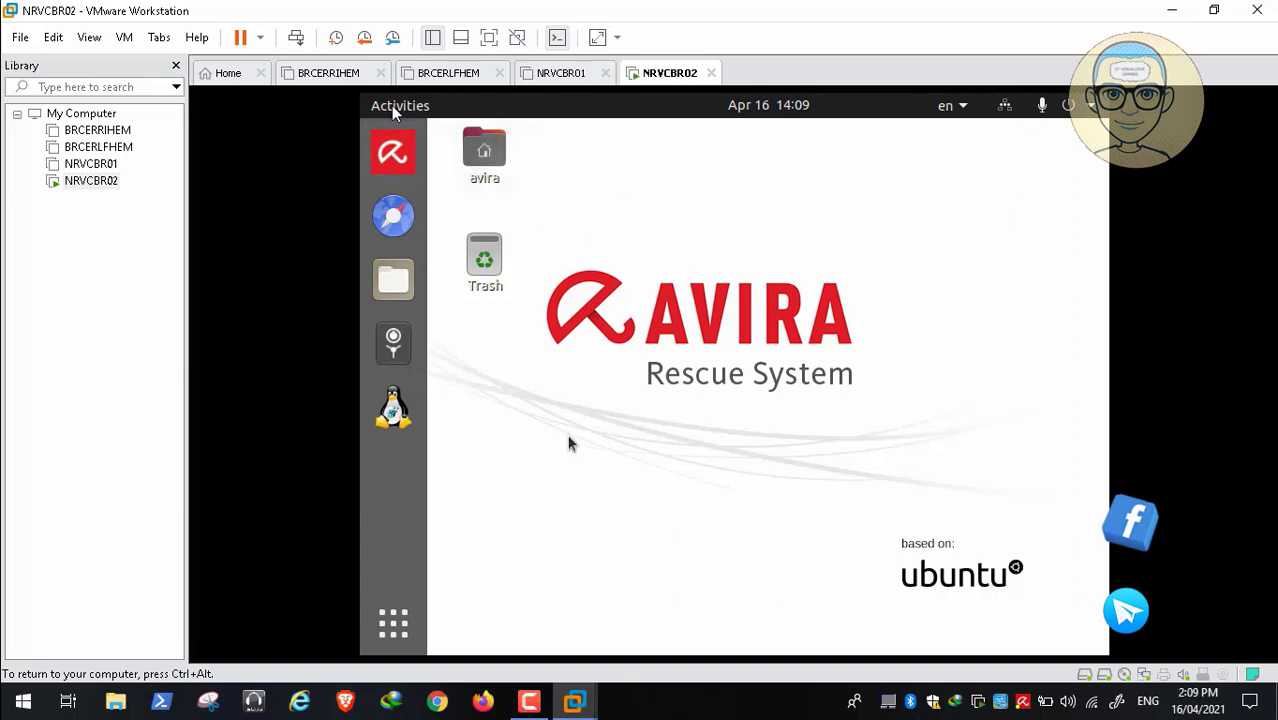
Launch Avira from the application grid and dismiss the Connection failed notification
{"action": "left_click", "coordinate": [393, 632]}
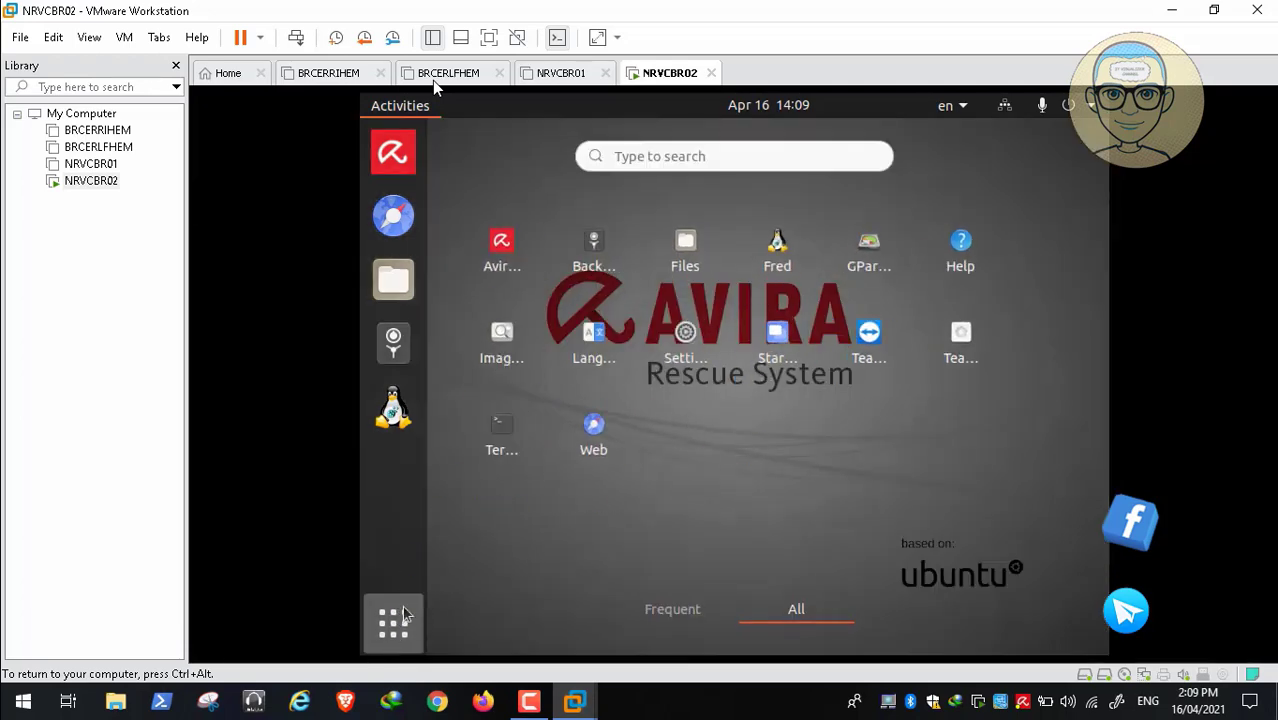
{"action": "left_click", "coordinate": [505, 245]}
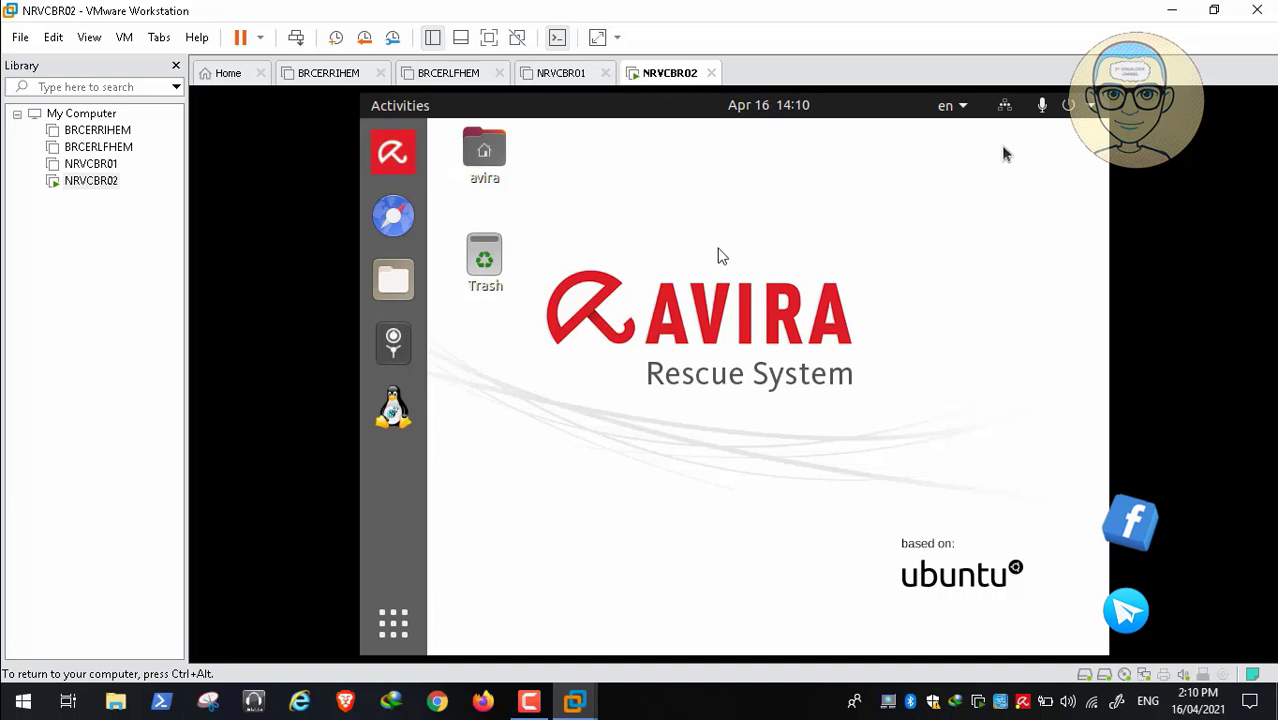
{"action": "left_click", "coordinate": [958, 110]}
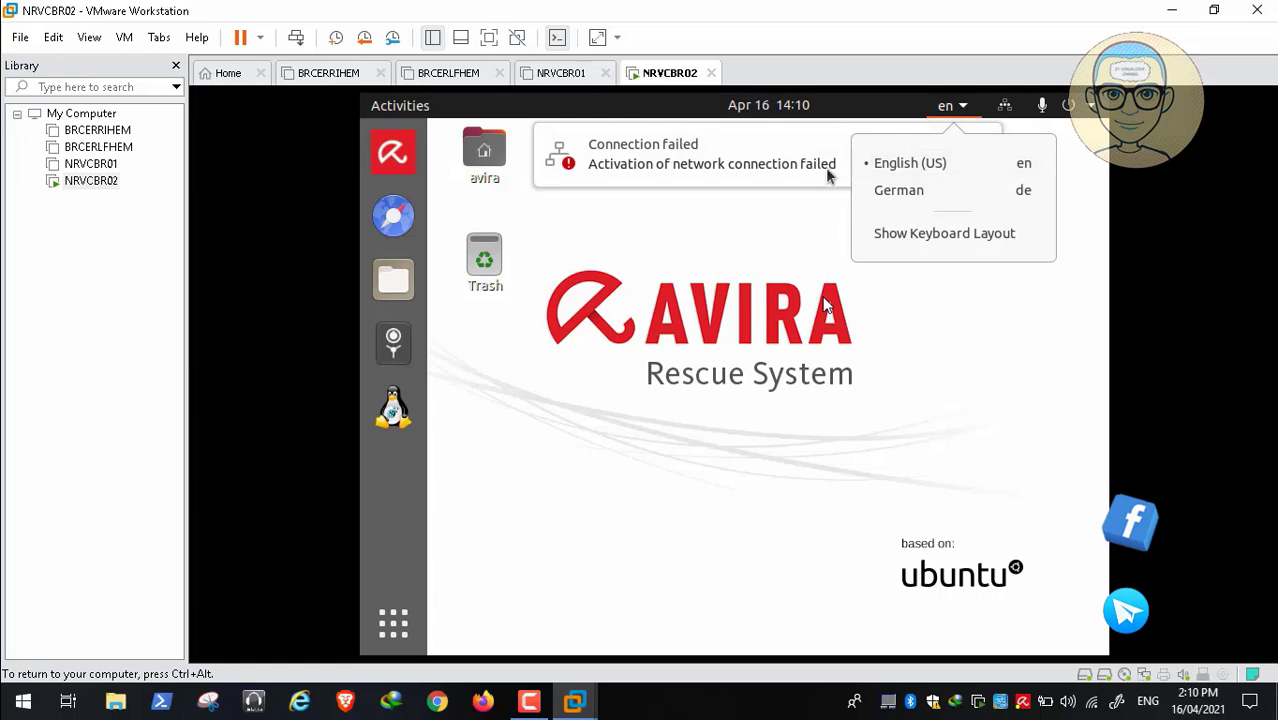
{"action": "left_click", "coordinate": [771, 216]}
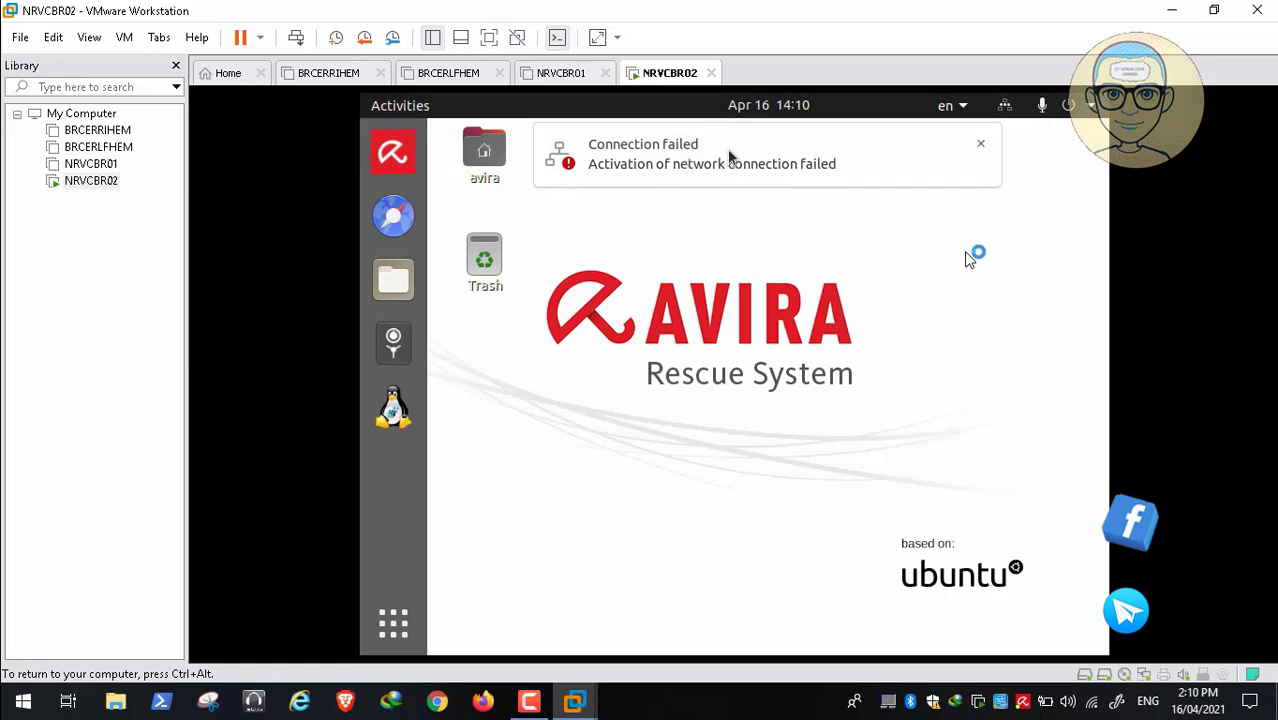
{"action": "left_click", "coordinate": [980, 145]}
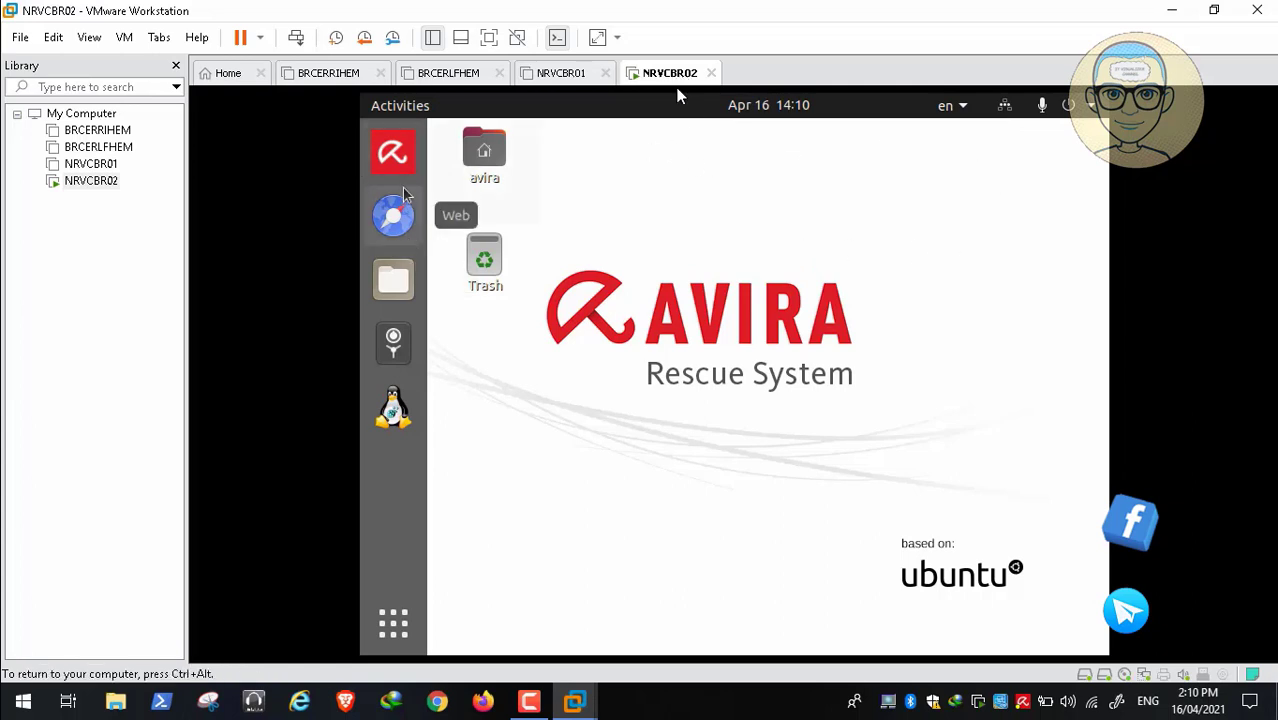
Start the Avira scanner again, then open Files on the Home folder
{"action": "left_click", "coordinate": [393, 623]}
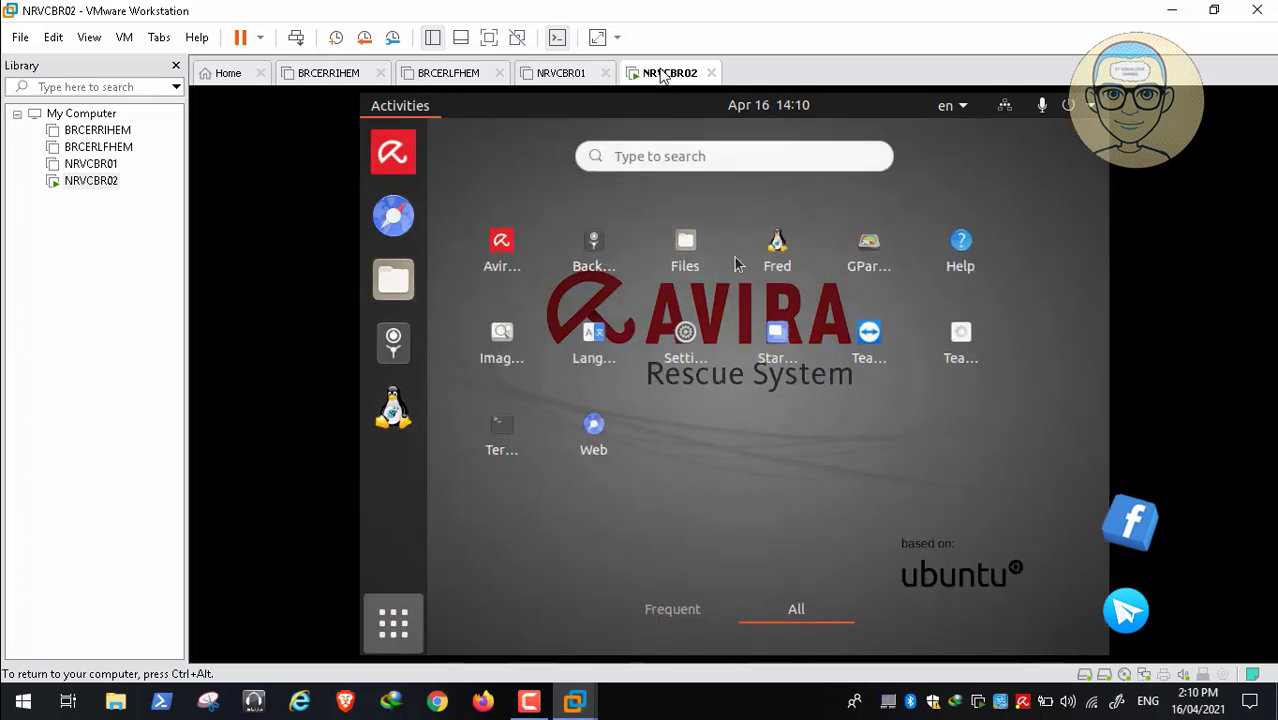
{"action": "left_click", "coordinate": [391, 153]}
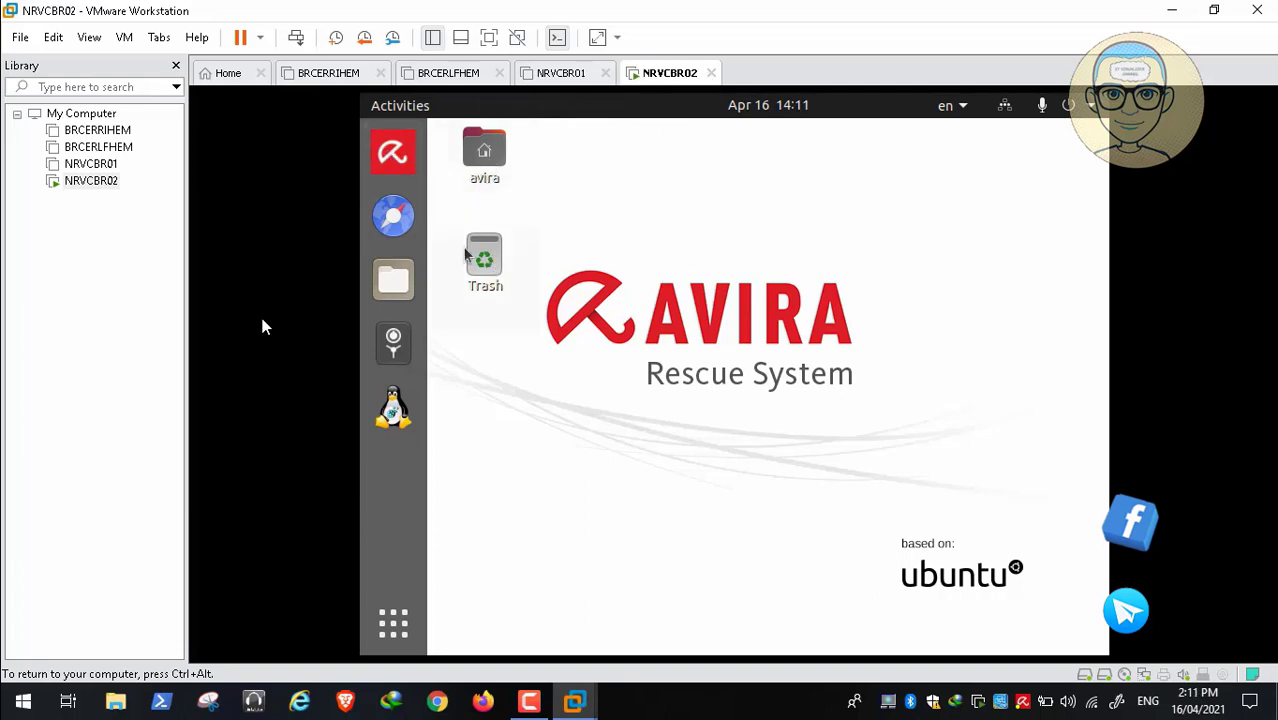
{"action": "left_click", "coordinate": [398, 285]}
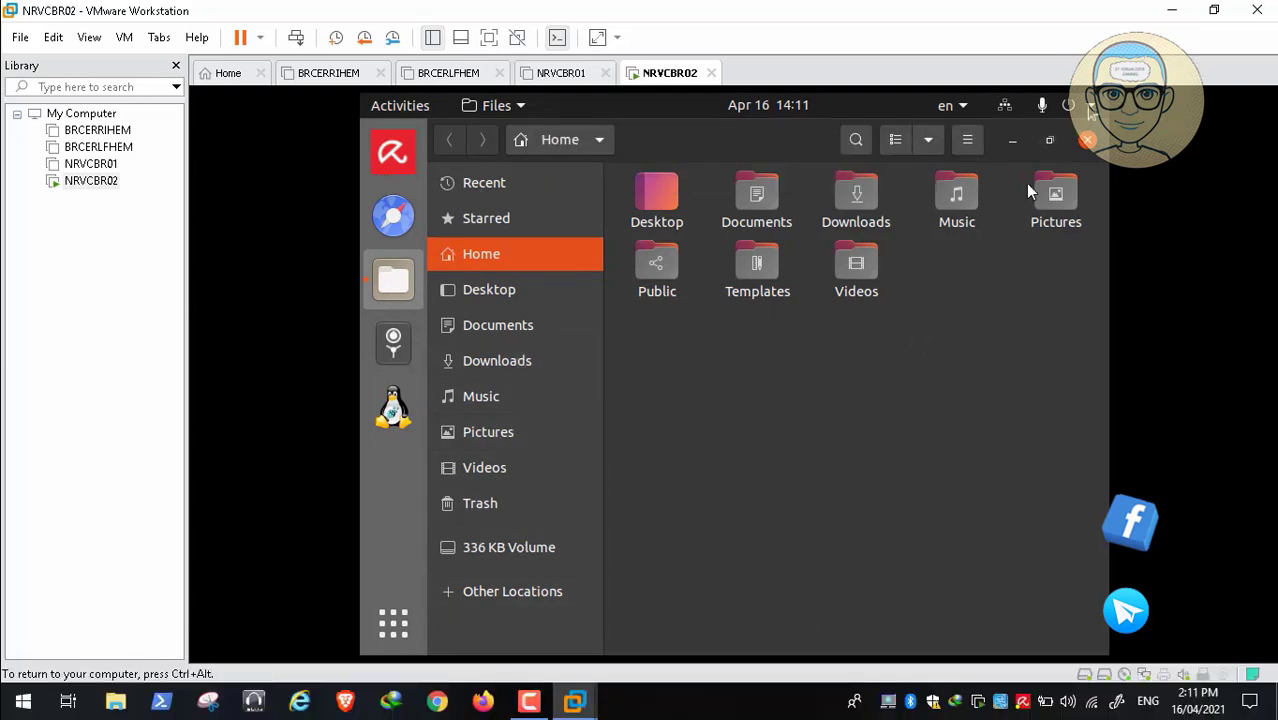
Power off the Avira Rescue guest from its system menu and answer the remove-medium prompt
{"action": "left_click", "coordinate": [1091, 106]}
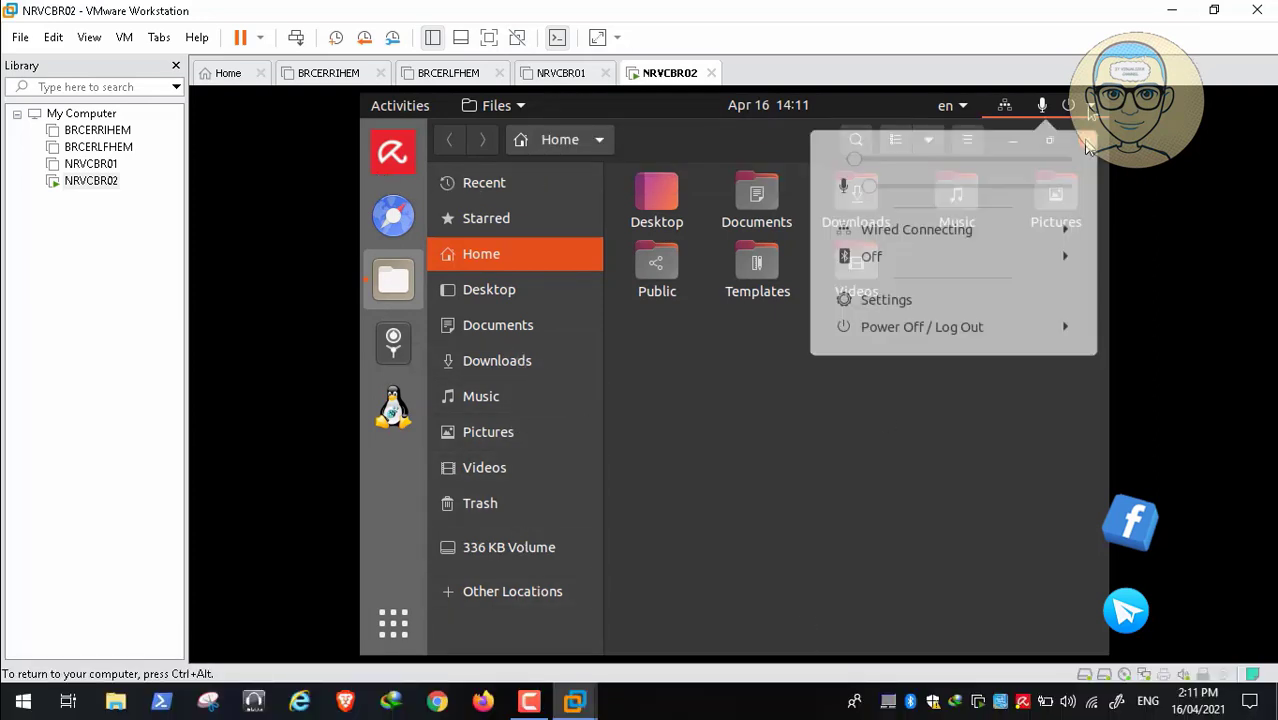
{"action": "left_click", "coordinate": [994, 343]}
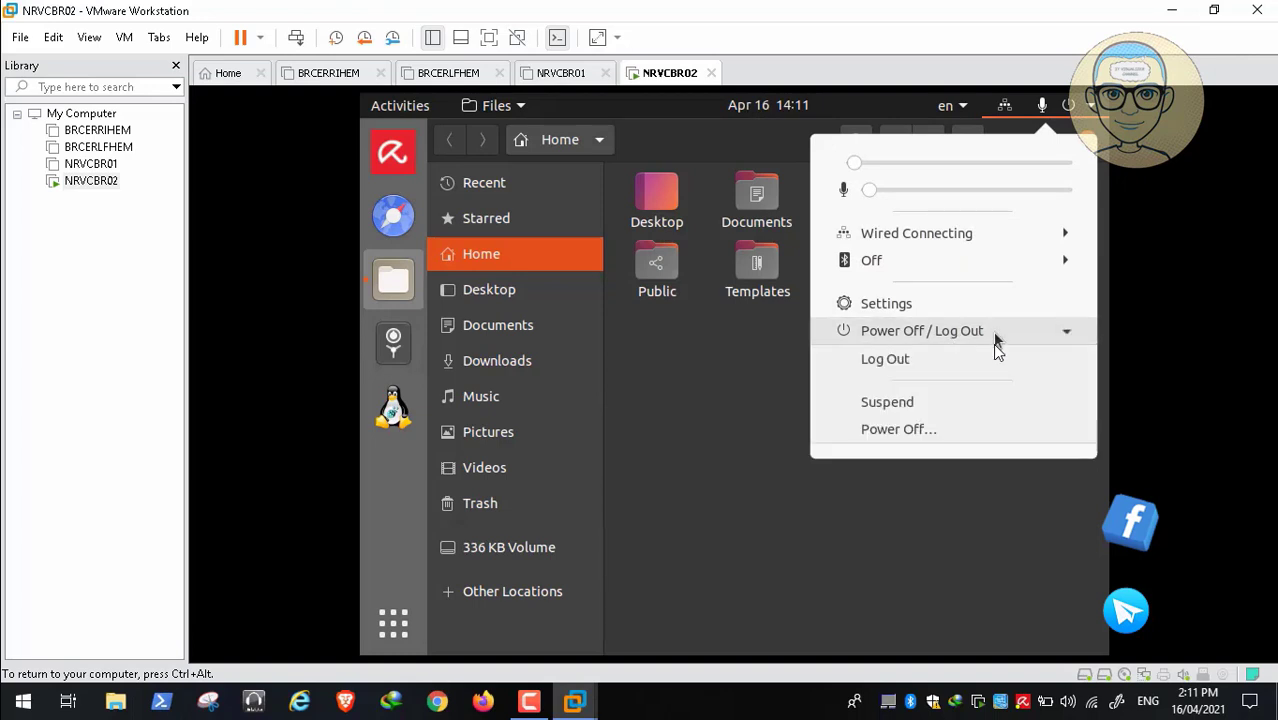
{"action": "left_click", "coordinate": [921, 430]}
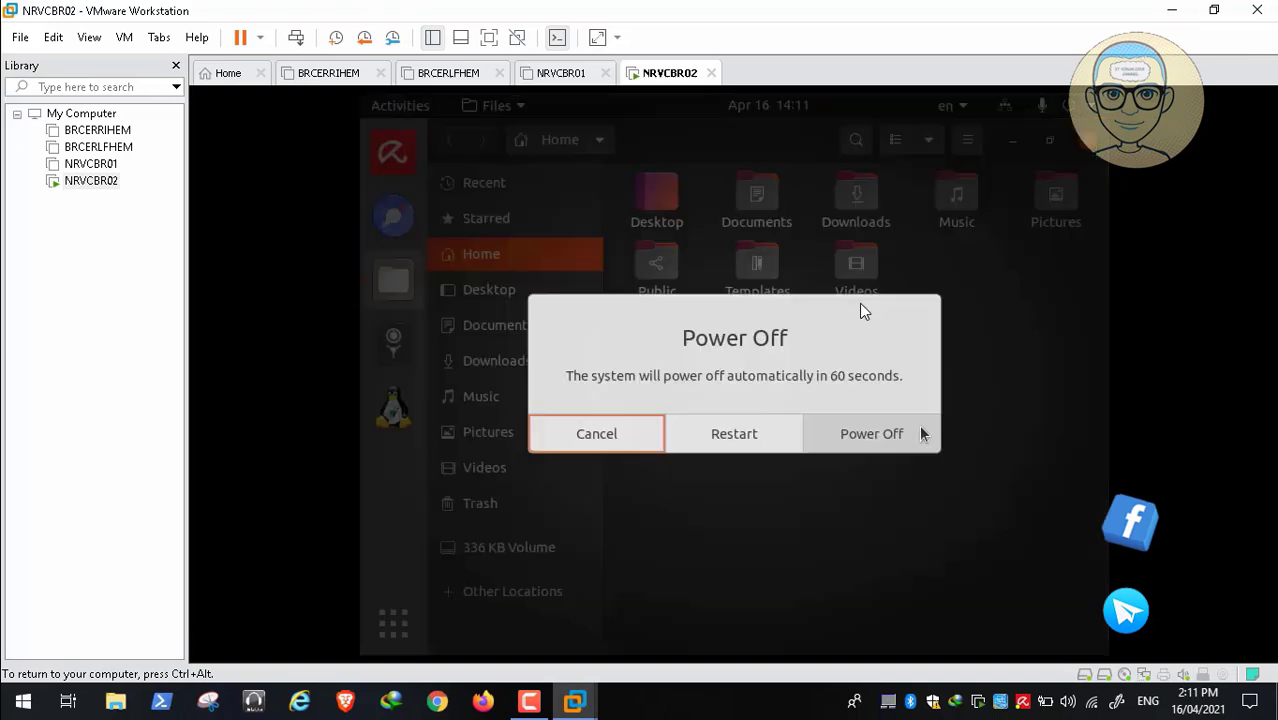
{"action": "left_click", "coordinate": [852, 440]}
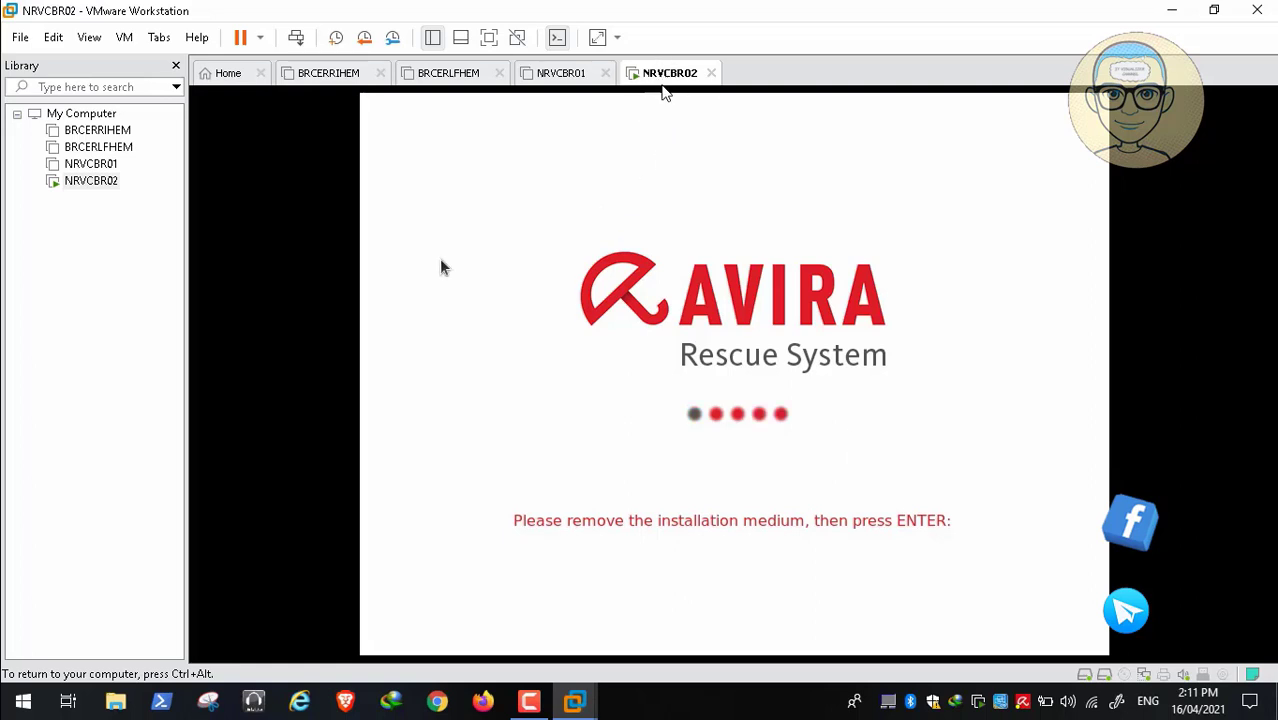
{"action": "key", "text": "ctrl+alt"}
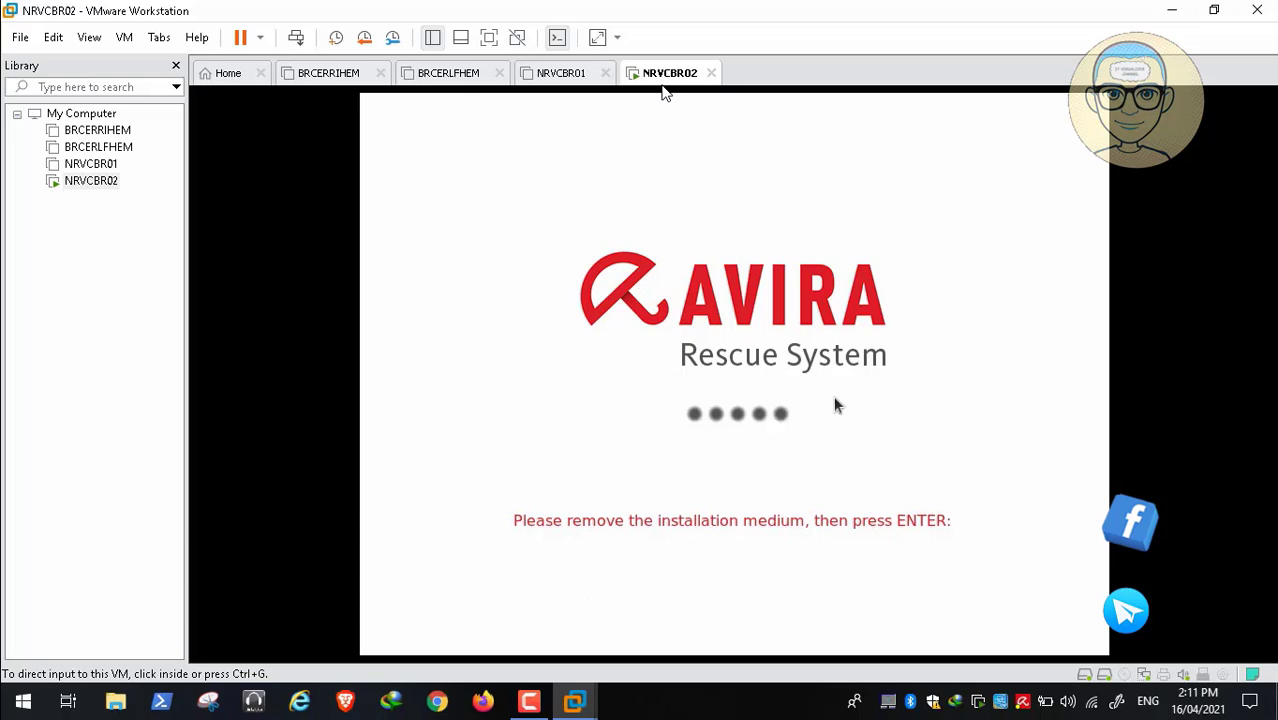
{"action": "key", "text": "ctrl+g"}
{"action": "key", "text": "Return"}
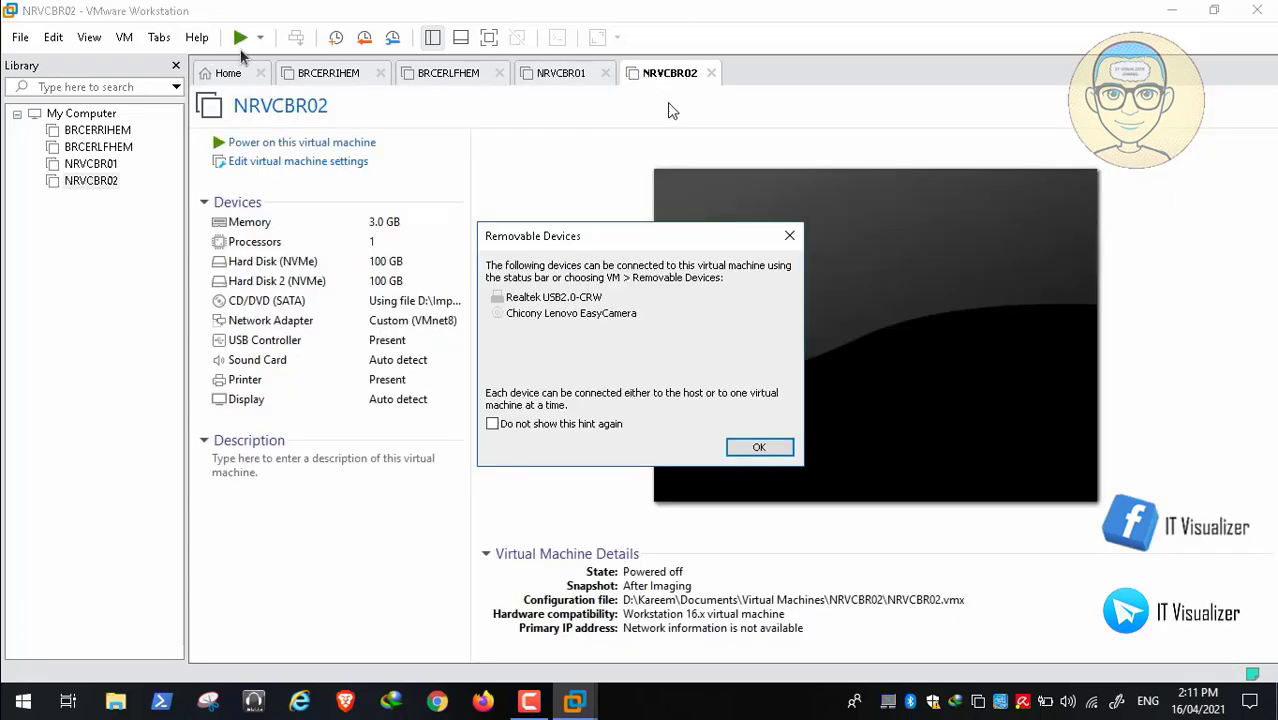
Dismiss the Removable Devices notice with OK
{"action": "left_click", "coordinate": [759, 447]}
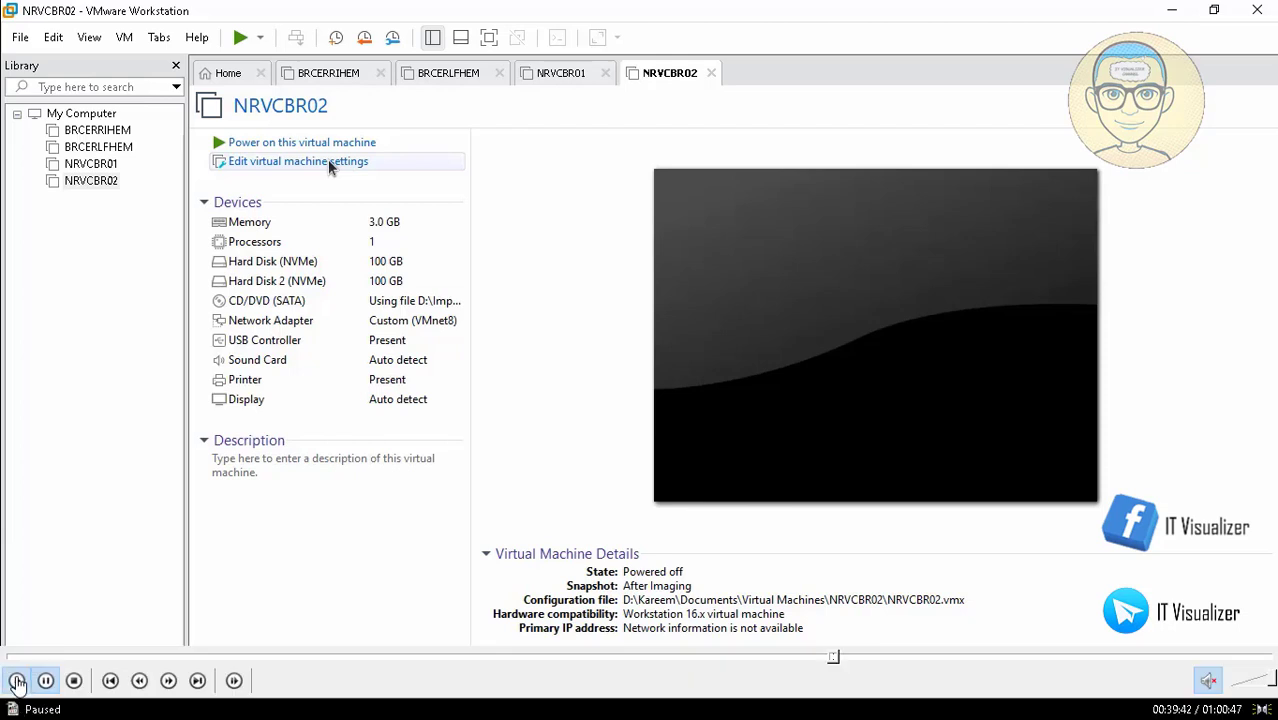
Point the CD/DVD (SATA) drive to Dart 10 Image > DaRT10 > x64 > DaRT10.iso and save
{"action": "left_click", "coordinate": [26, 680]}
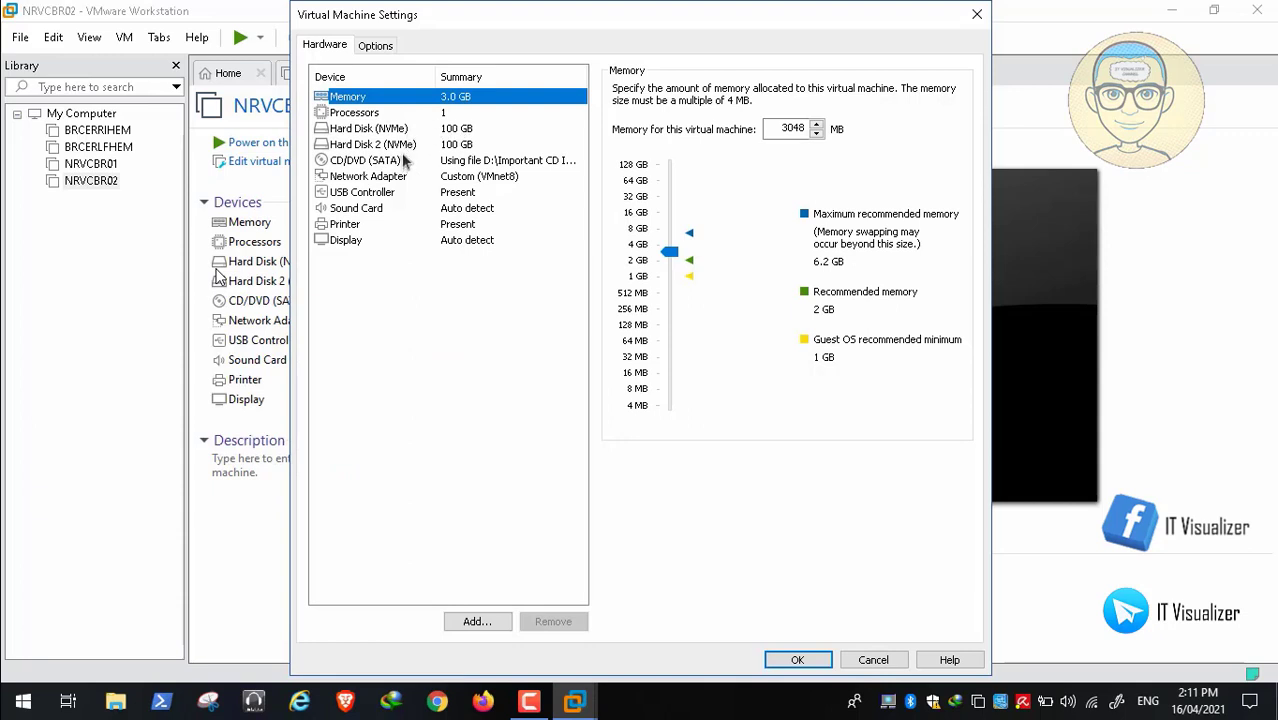
{"action": "left_click", "coordinate": [405, 162]}
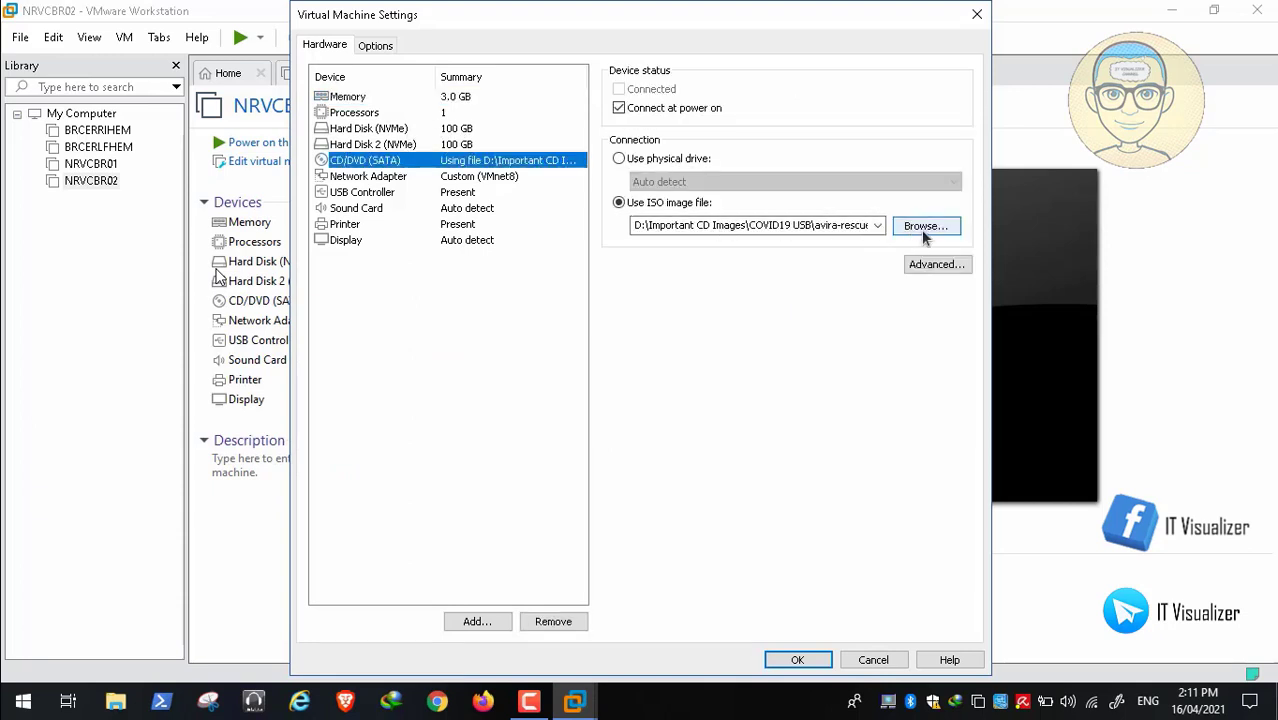
{"action": "left_click", "coordinate": [920, 231]}
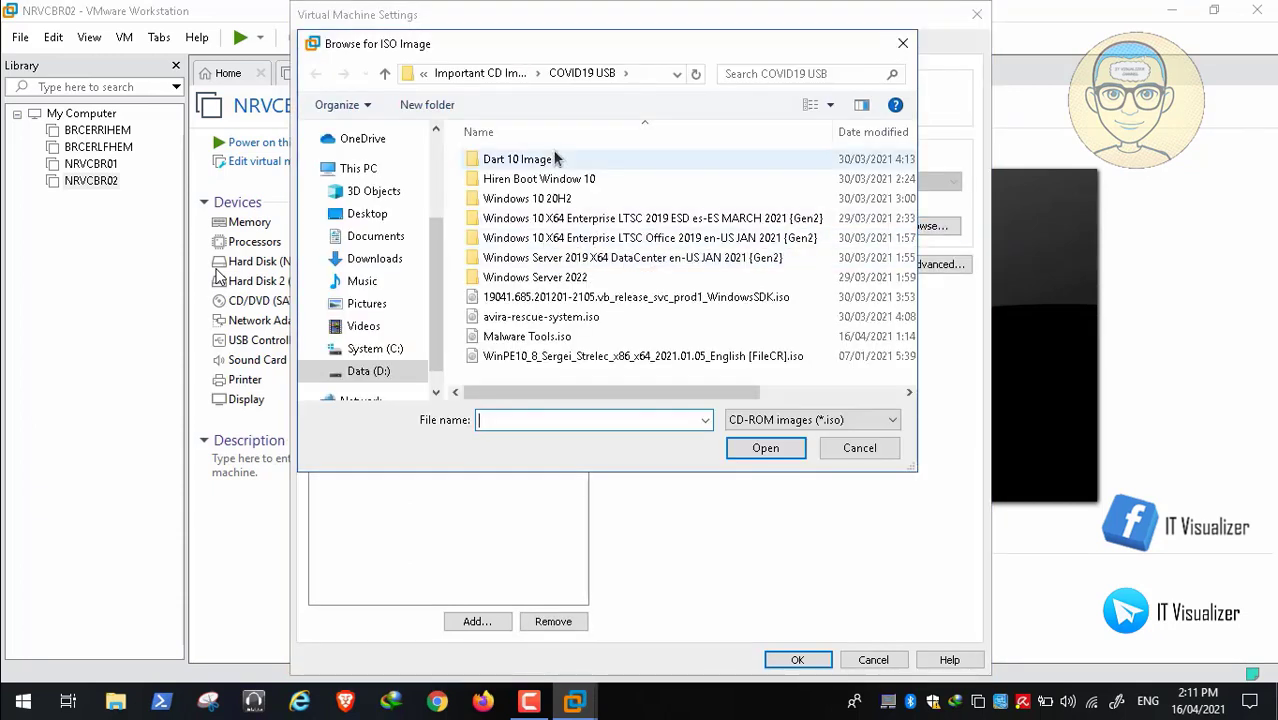
{"action": "double_click", "coordinate": [528, 159]}
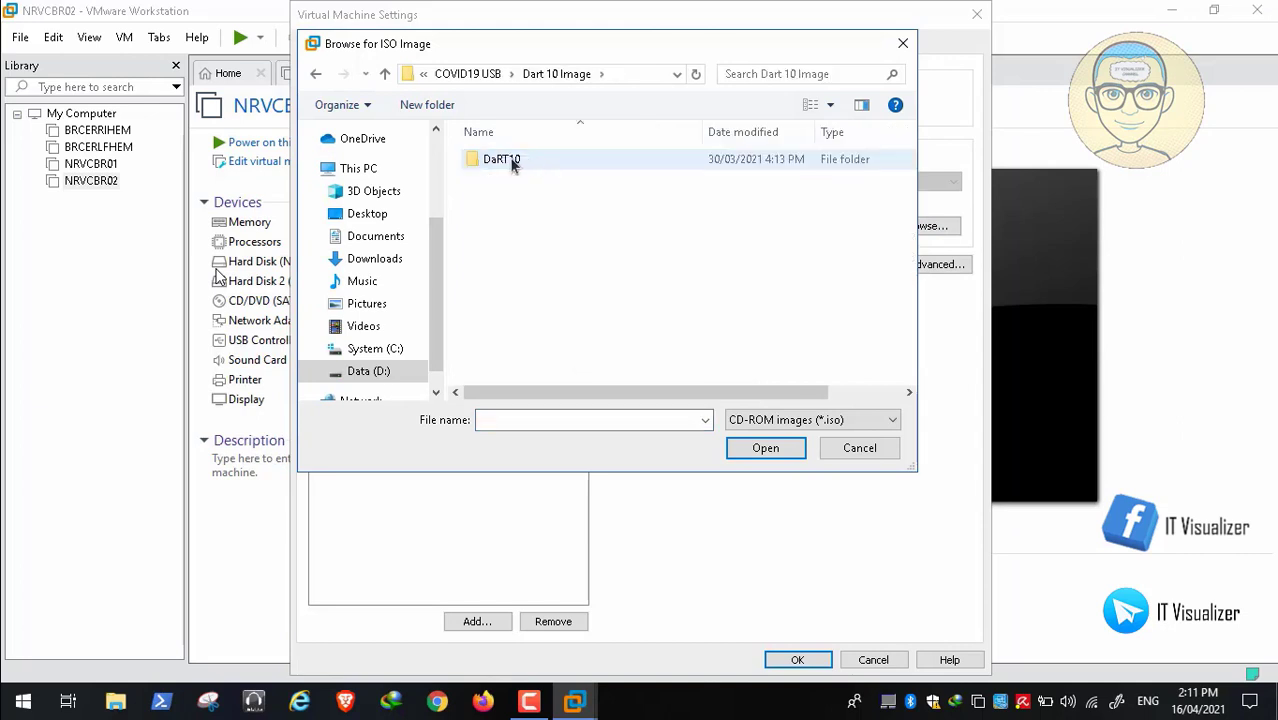
{"action": "double_click", "coordinate": [509, 159]}
{"action": "double_click", "coordinate": [508, 159]}
{"action": "left_click", "coordinate": [508, 159]}
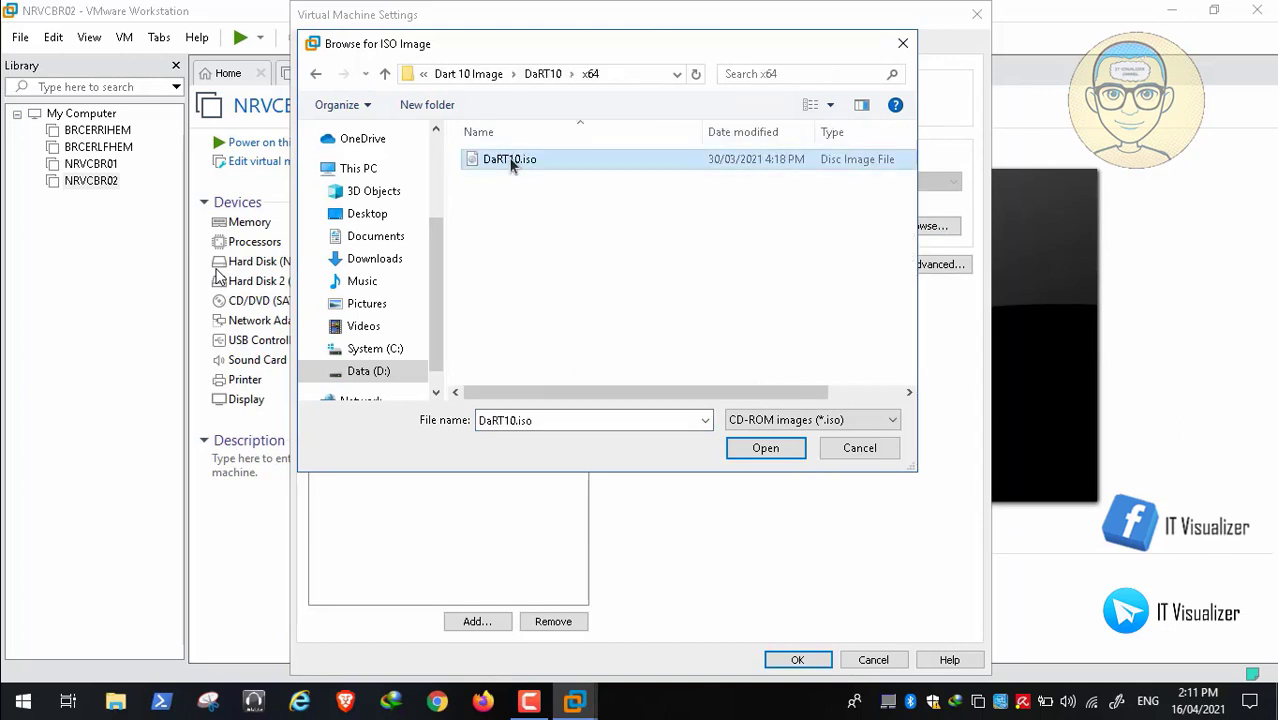
{"action": "left_click", "coordinate": [766, 449]}
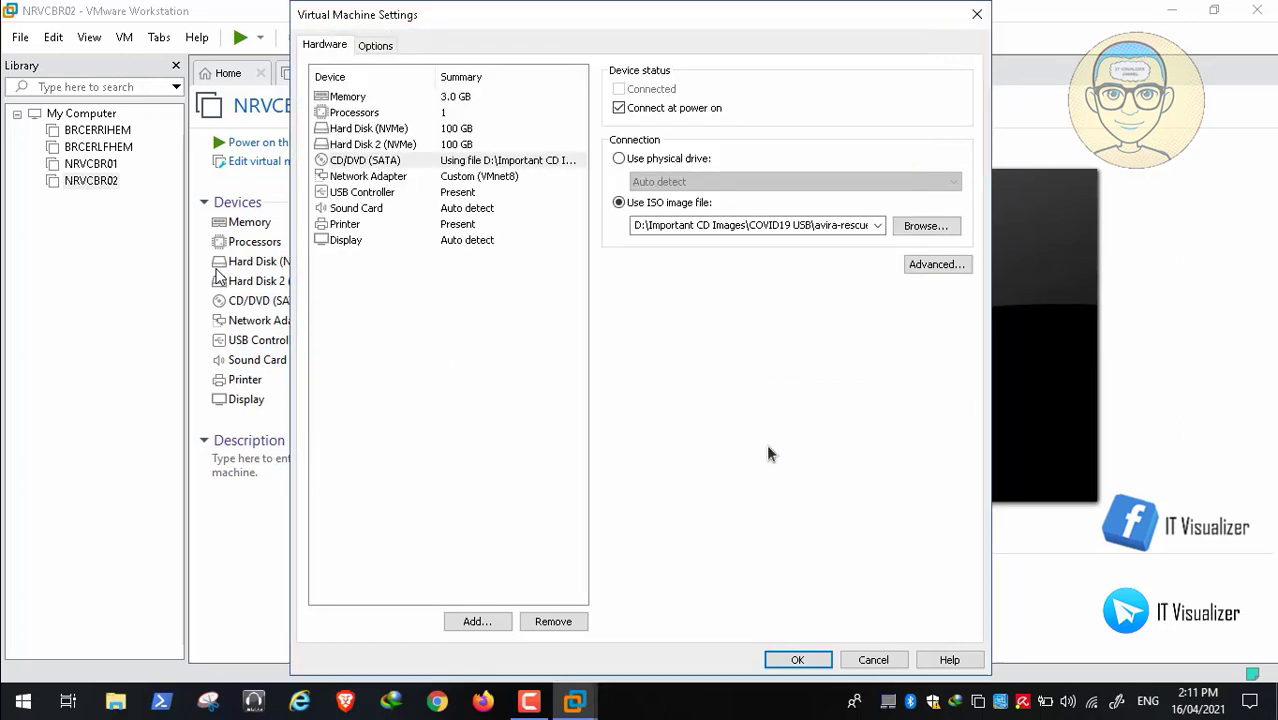
{"action": "left_click", "coordinate": [797, 660]}
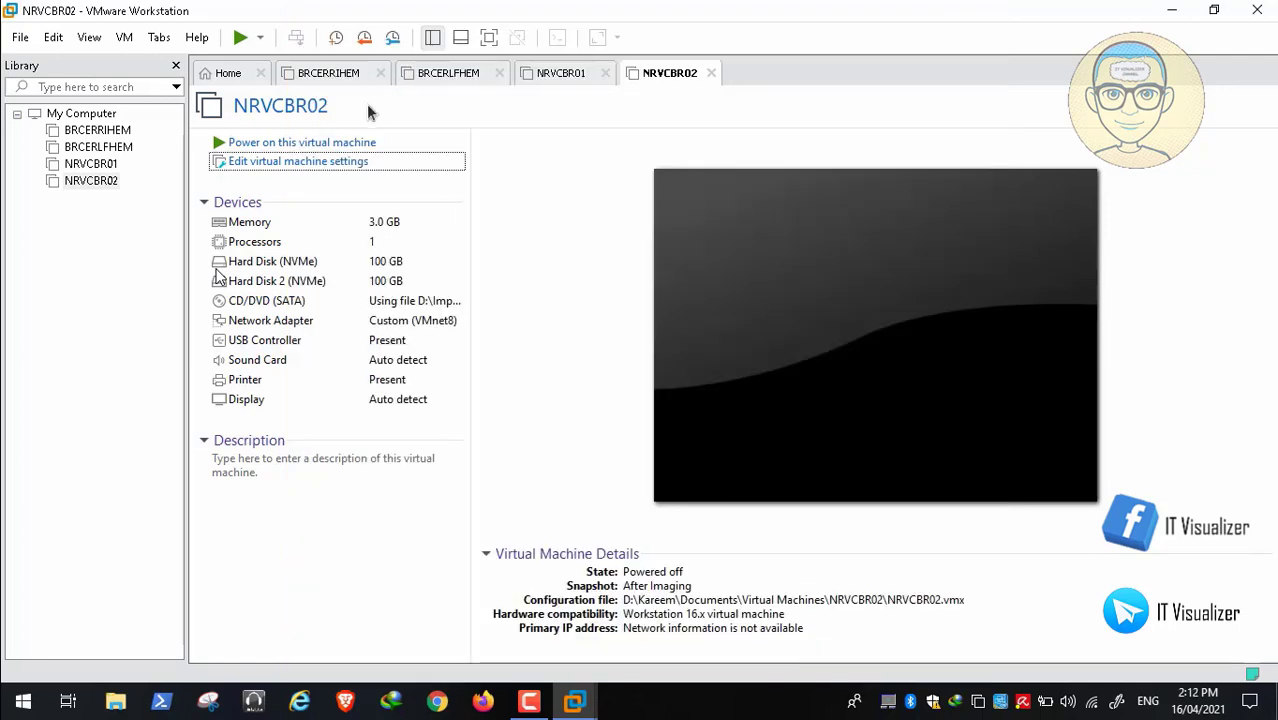
Power on NRVCBR02 and let it boot from DaRT10 to the NetStart prompt
{"action": "left_click", "coordinate": [335, 143]}
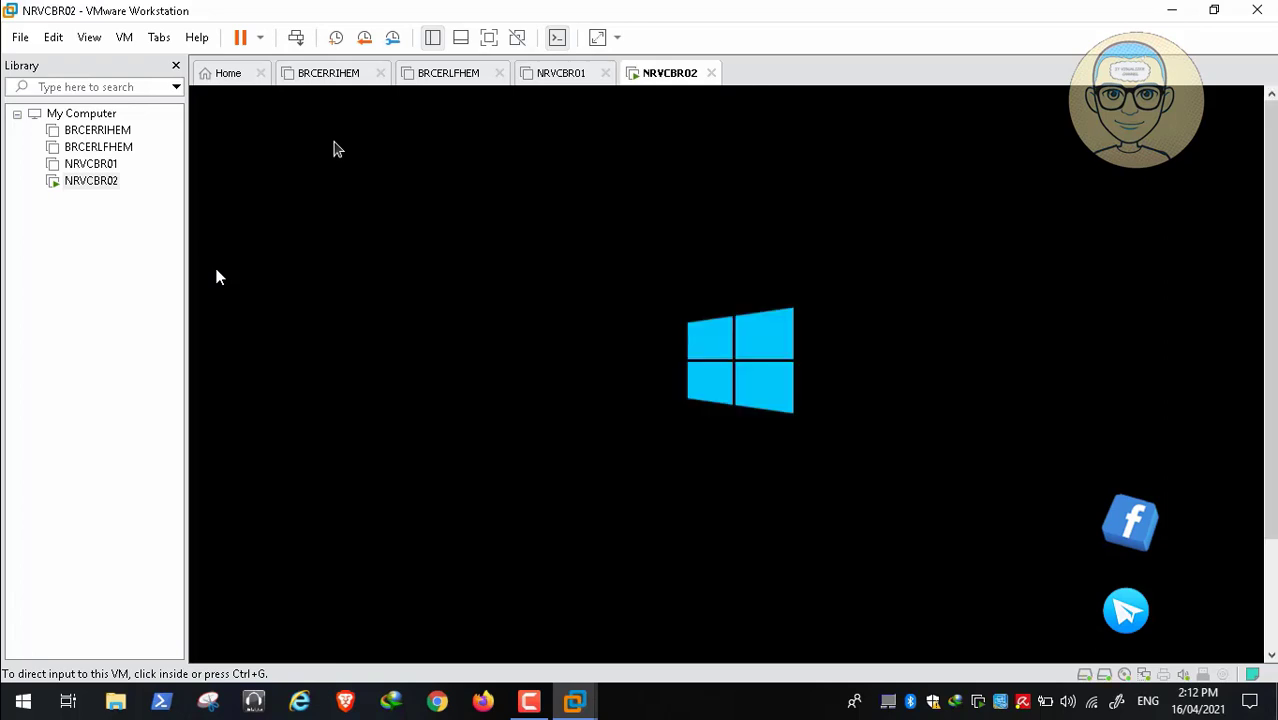
{"action": "left_click", "coordinate": [1270, 625]}
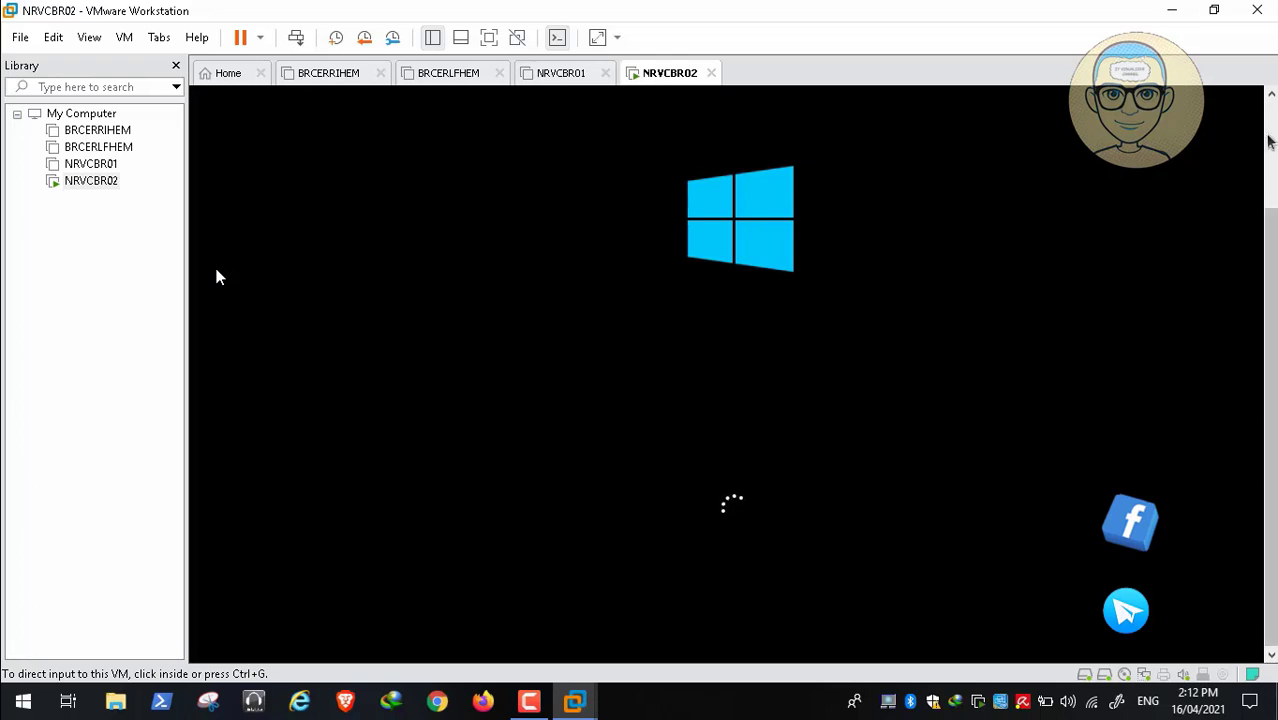
{"action": "left_click", "coordinate": [1269, 96]}
{"action": "left_click", "coordinate": [1270, 95]}
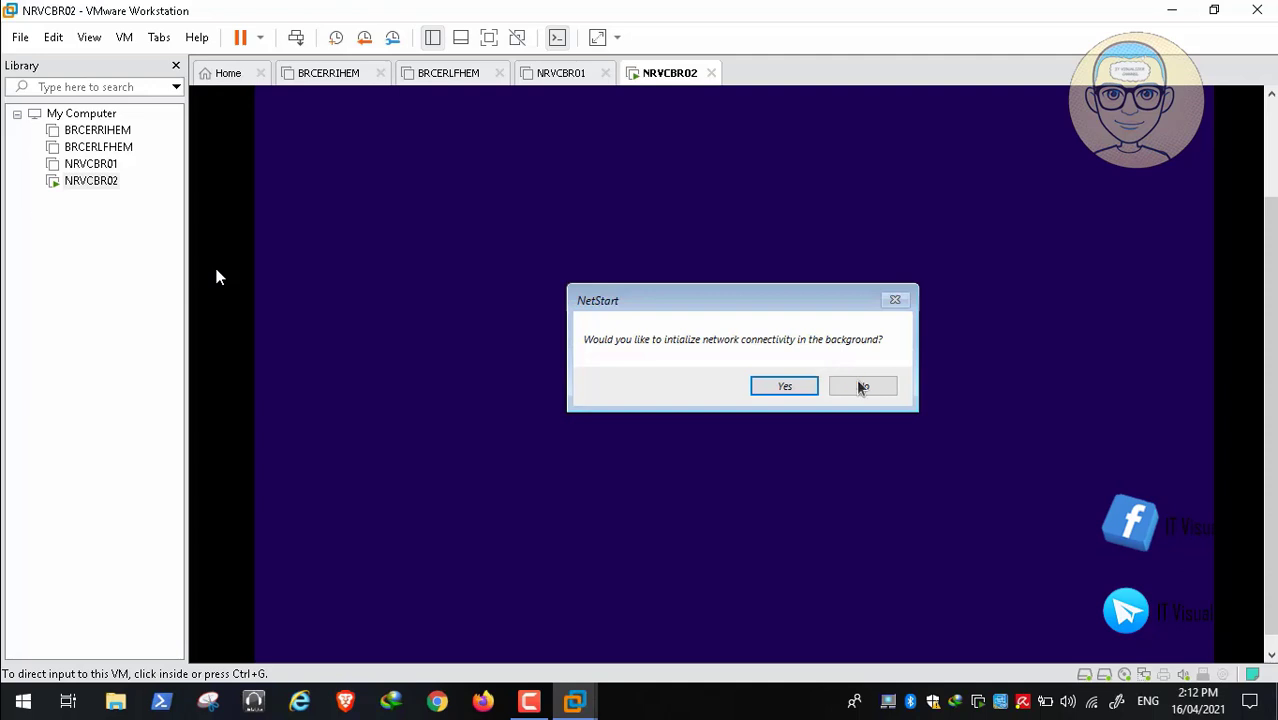
Answer No to background networking in NetStart and pick the US keyboard layout
{"action": "left_click", "coordinate": [776, 328]}
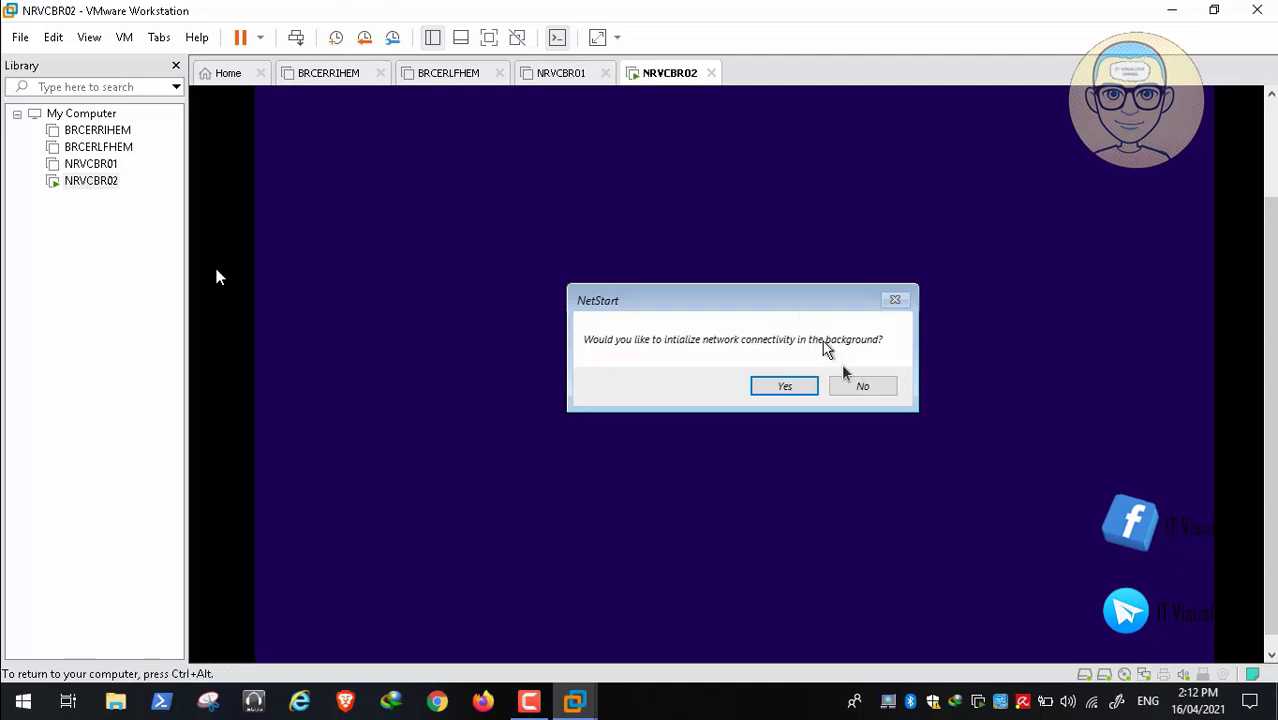
{"action": "left_click", "coordinate": [858, 389]}
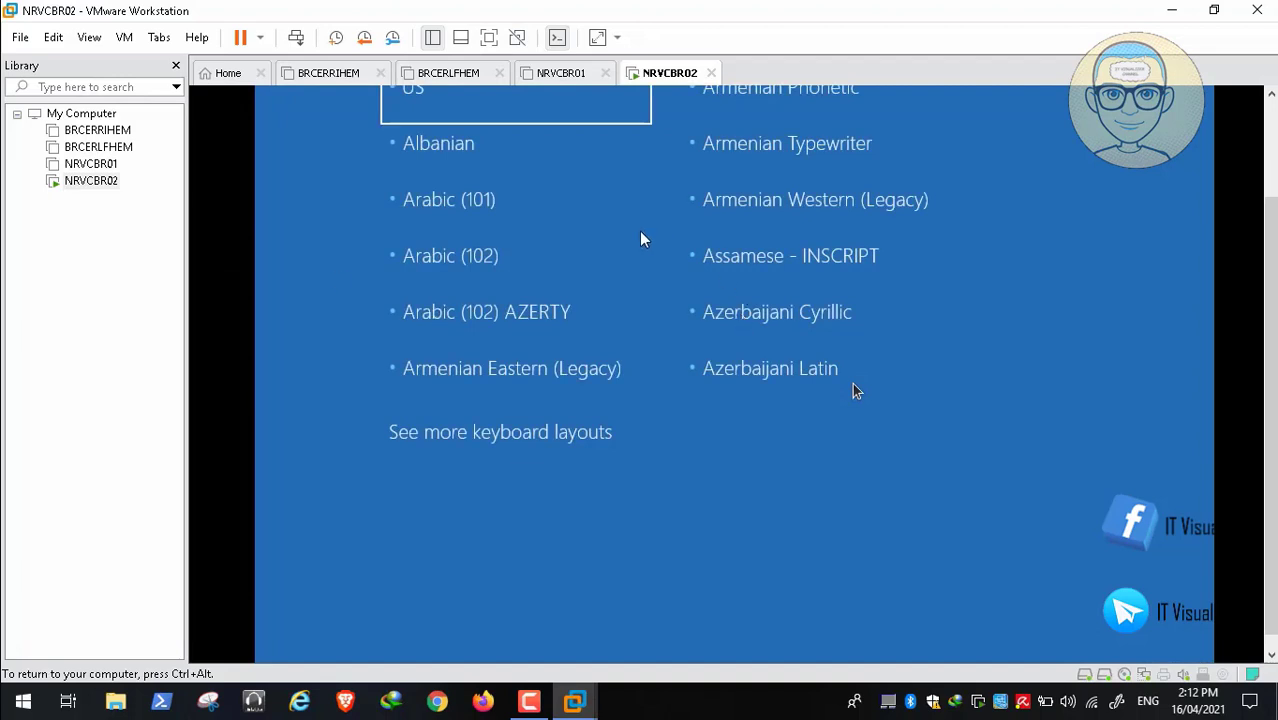
{"action": "key", "text": "ctrl+alt"}
{"action": "scroll", "coordinate": [1272, 405], "scroll_direction": "up", "scroll_amount": 2}
{"action": "left_click", "coordinate": [550, 193]}
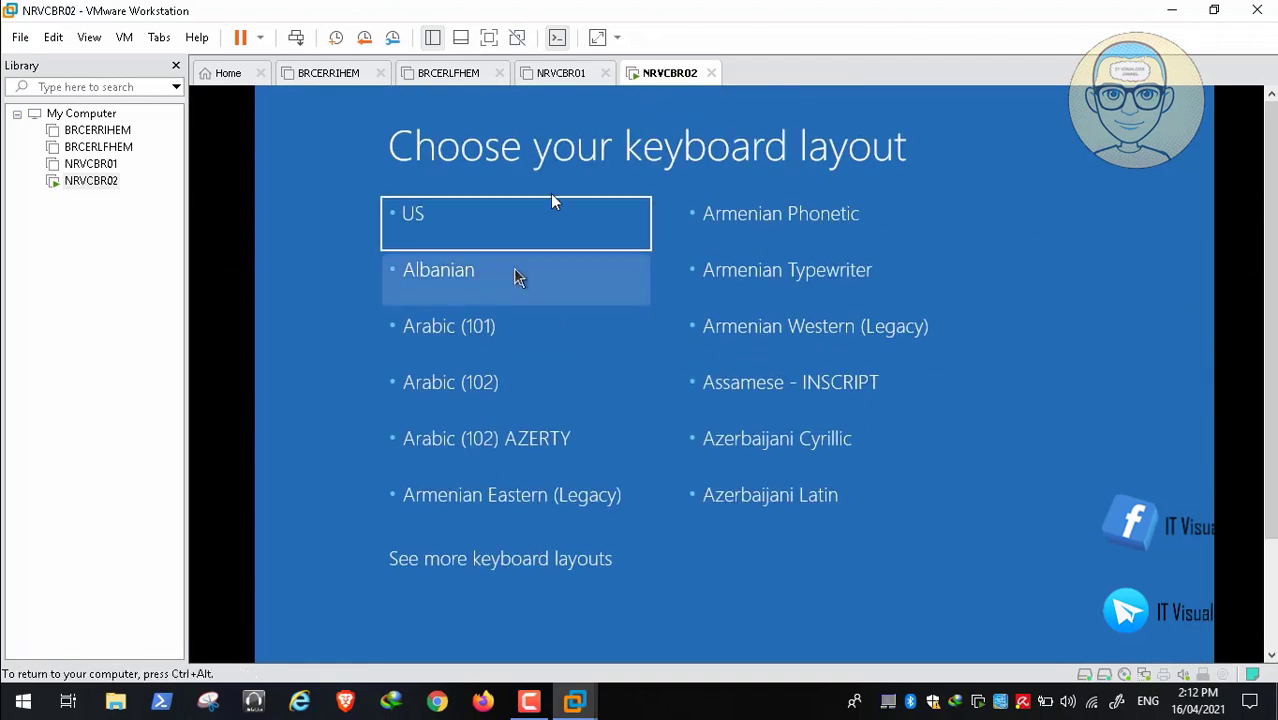
{"action": "left_click", "coordinate": [484, 222]}
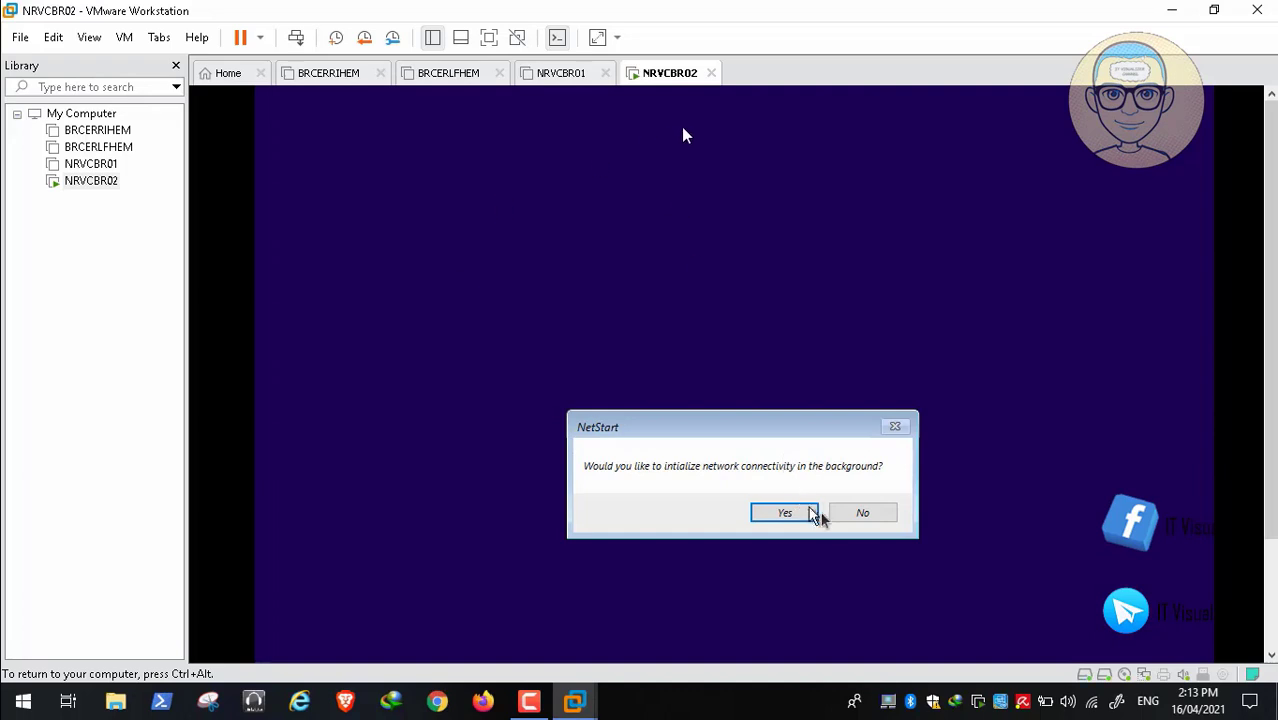
Re-answer the NetStart prompt and US layout, ending with No, then show more keyboard layouts
{"action": "left_click", "coordinate": [857, 515]}
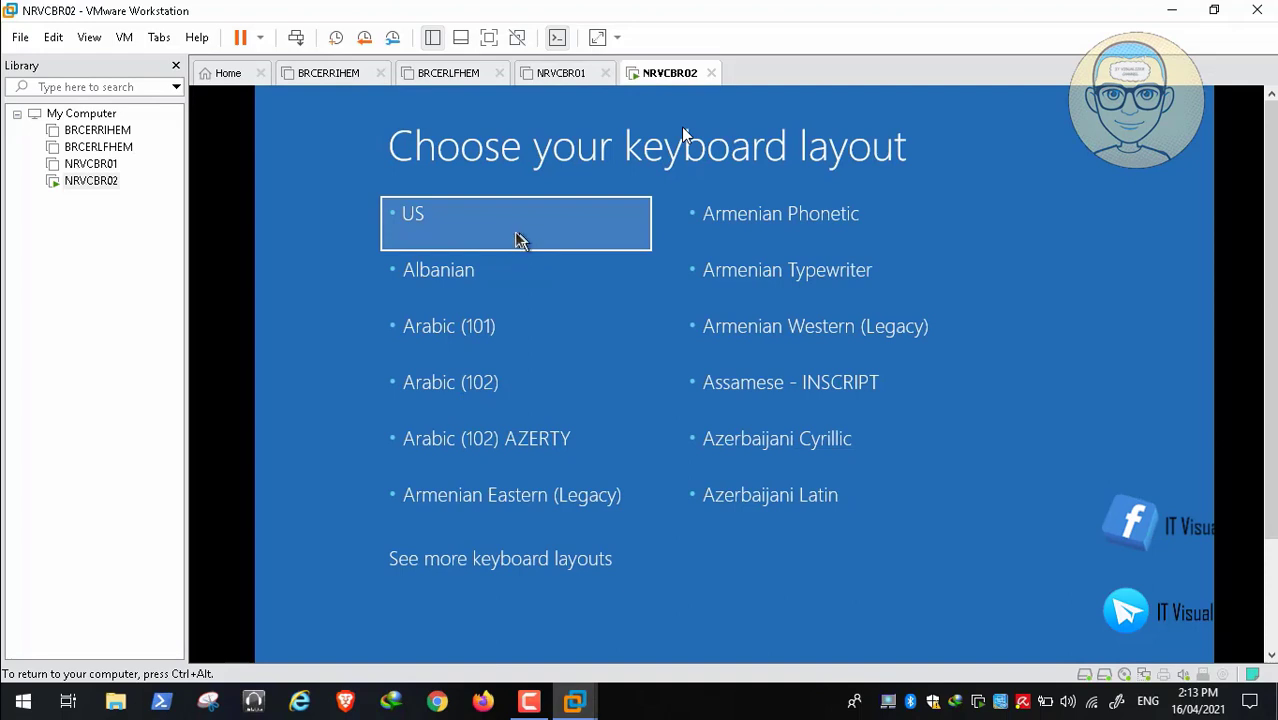
{"action": "left_click", "coordinate": [516, 240]}
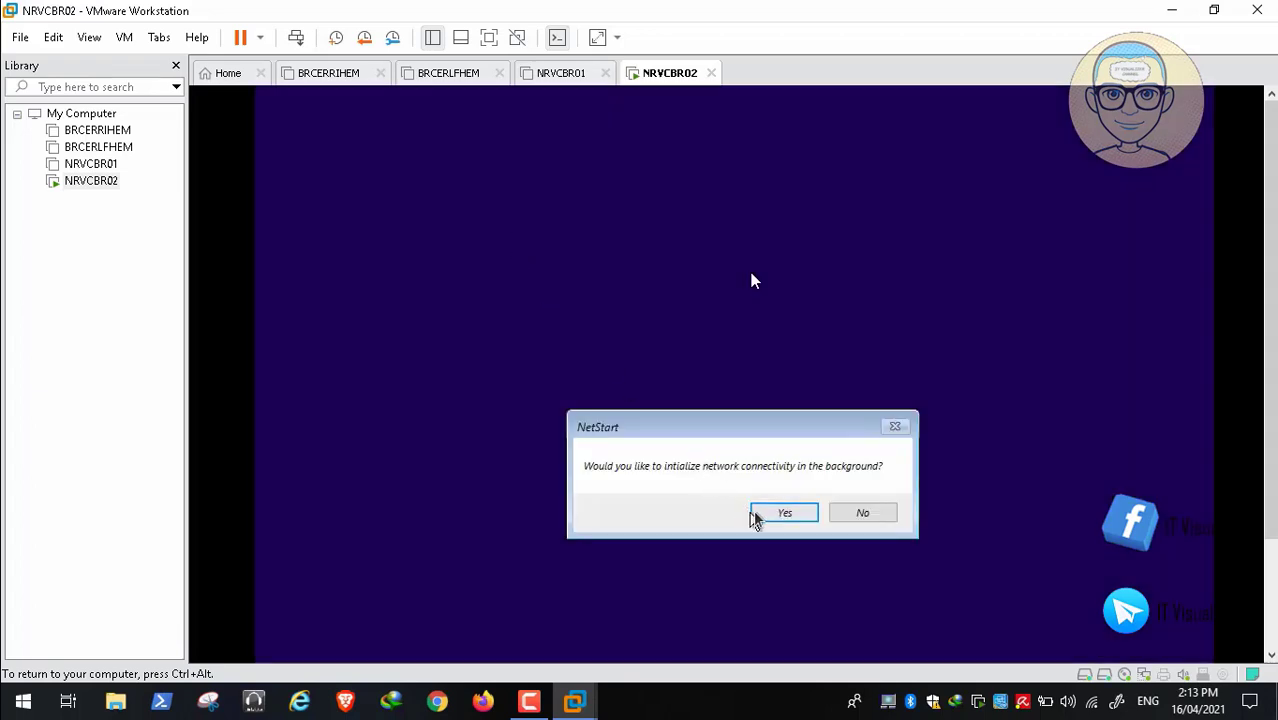
{"action": "left_click", "coordinate": [779, 515]}
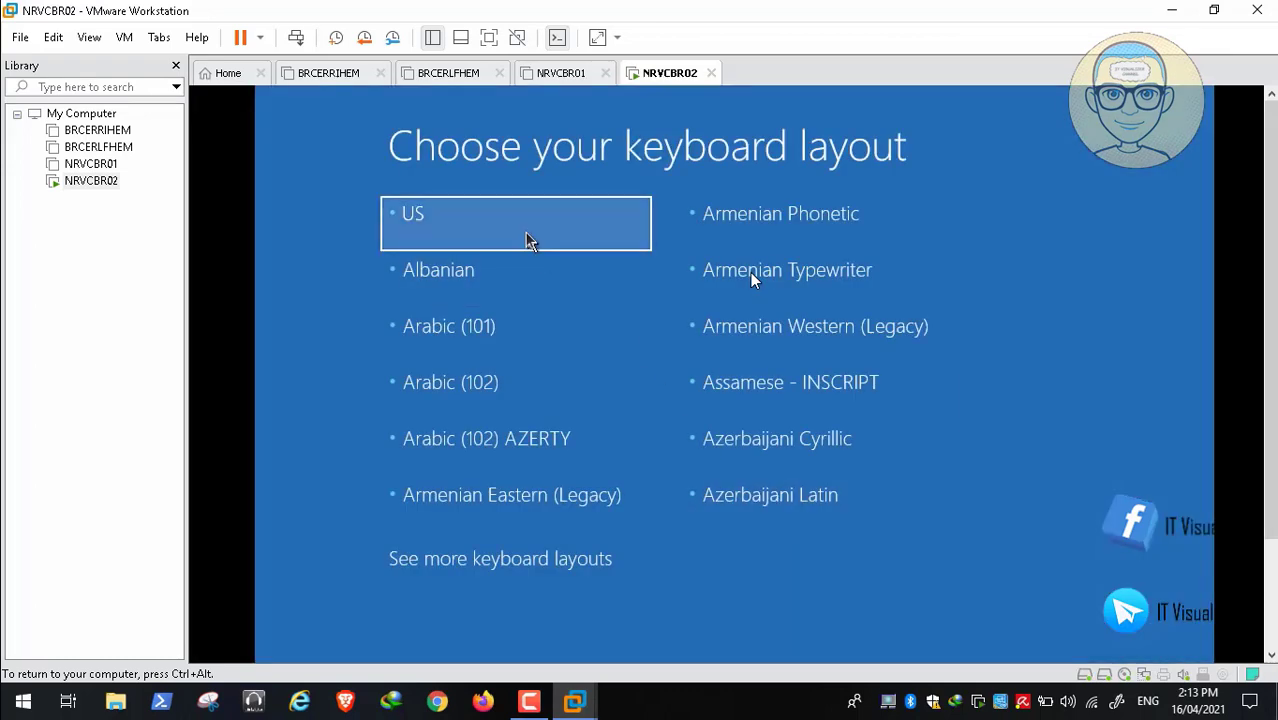
{"action": "left_click", "coordinate": [527, 234]}
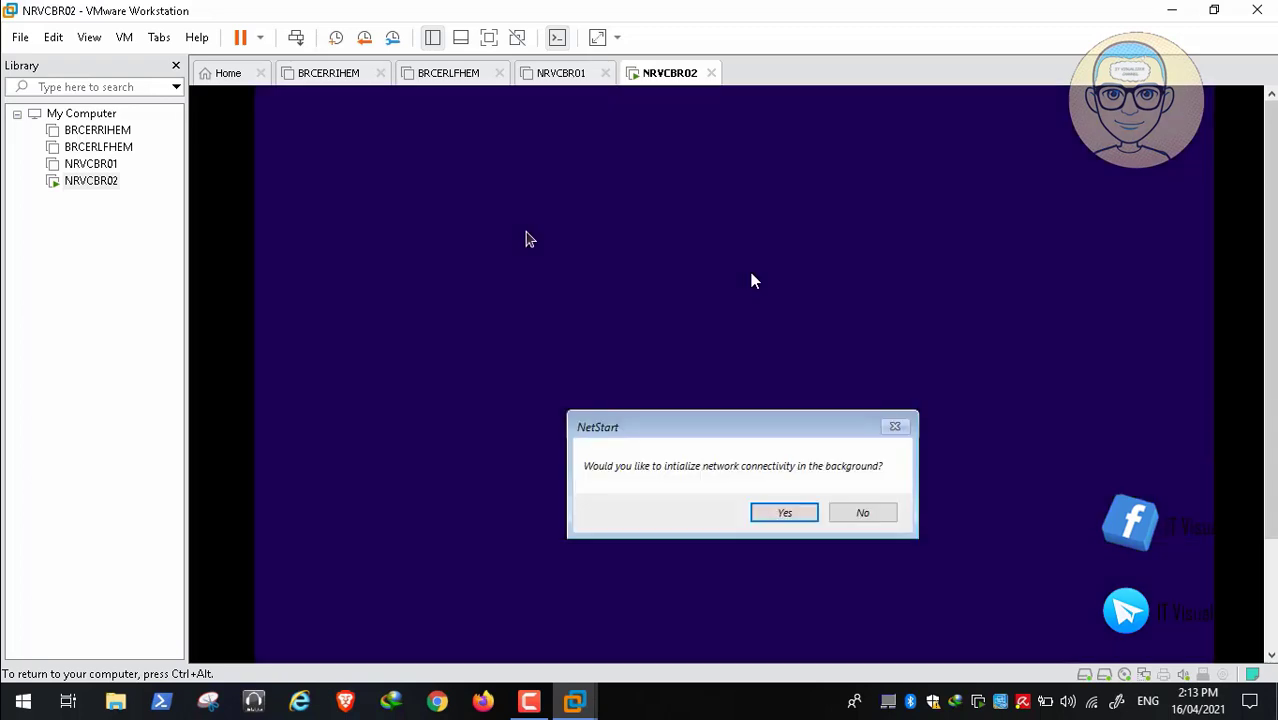
{"action": "left_click", "coordinate": [876, 516]}
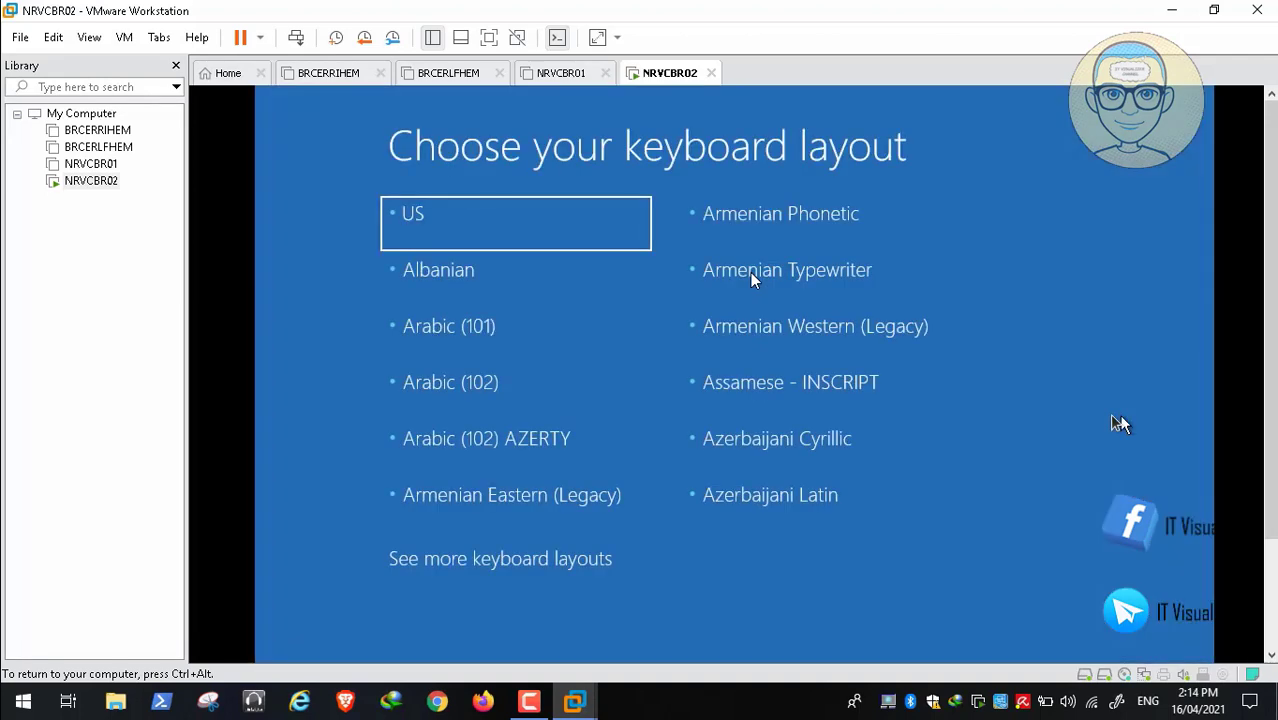
{"action": "scroll", "coordinate": [510, 487], "scroll_direction": "down", "scroll_amount": 1}
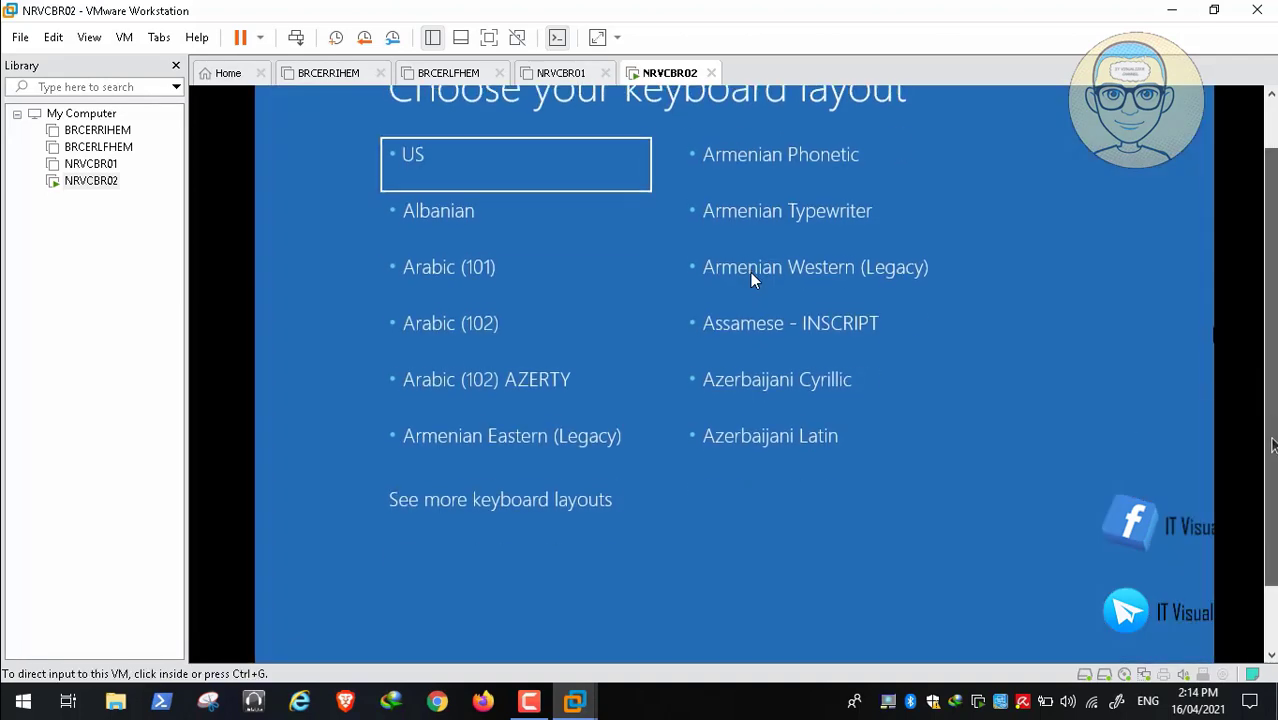
{"action": "left_click", "coordinate": [495, 490]}
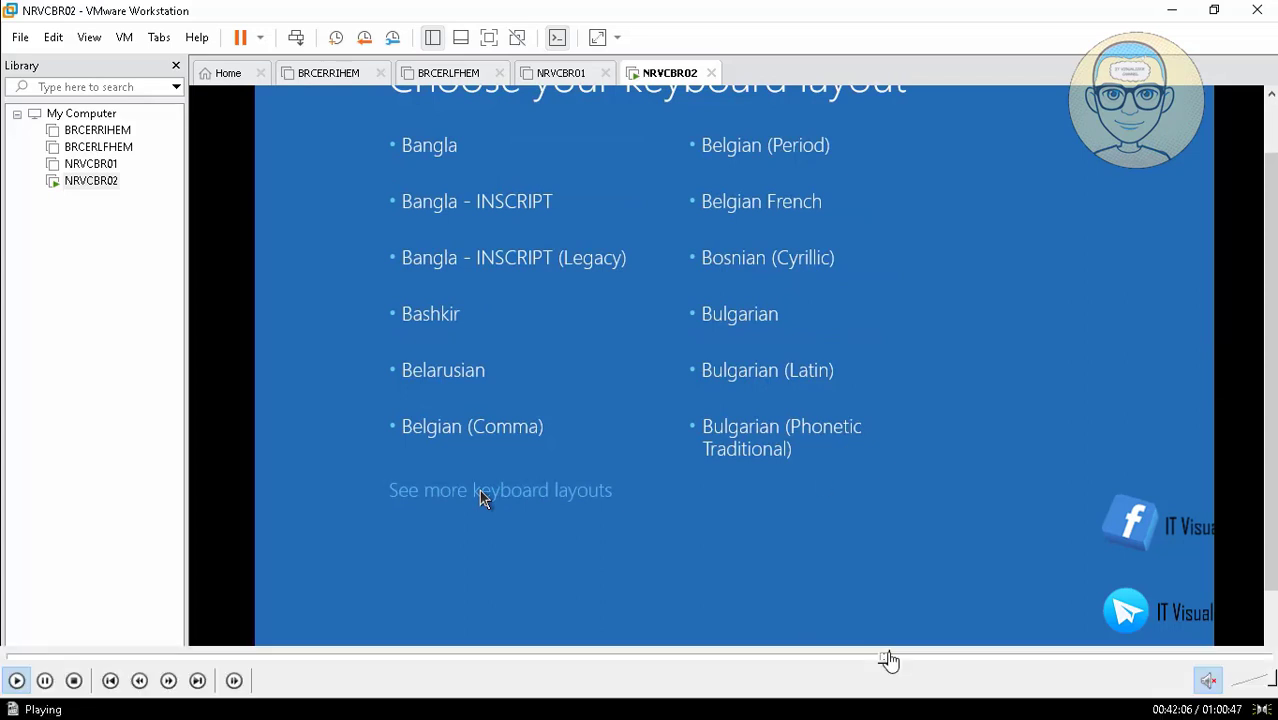
Load COVID19 USB > Hiren Boot Window 10 > HBCD_PE_x64_2.iso into the CD/DVD drive and save
{"action": "left_click_drag", "start_coordinate": [888, 660], "coordinate": [897, 660]}
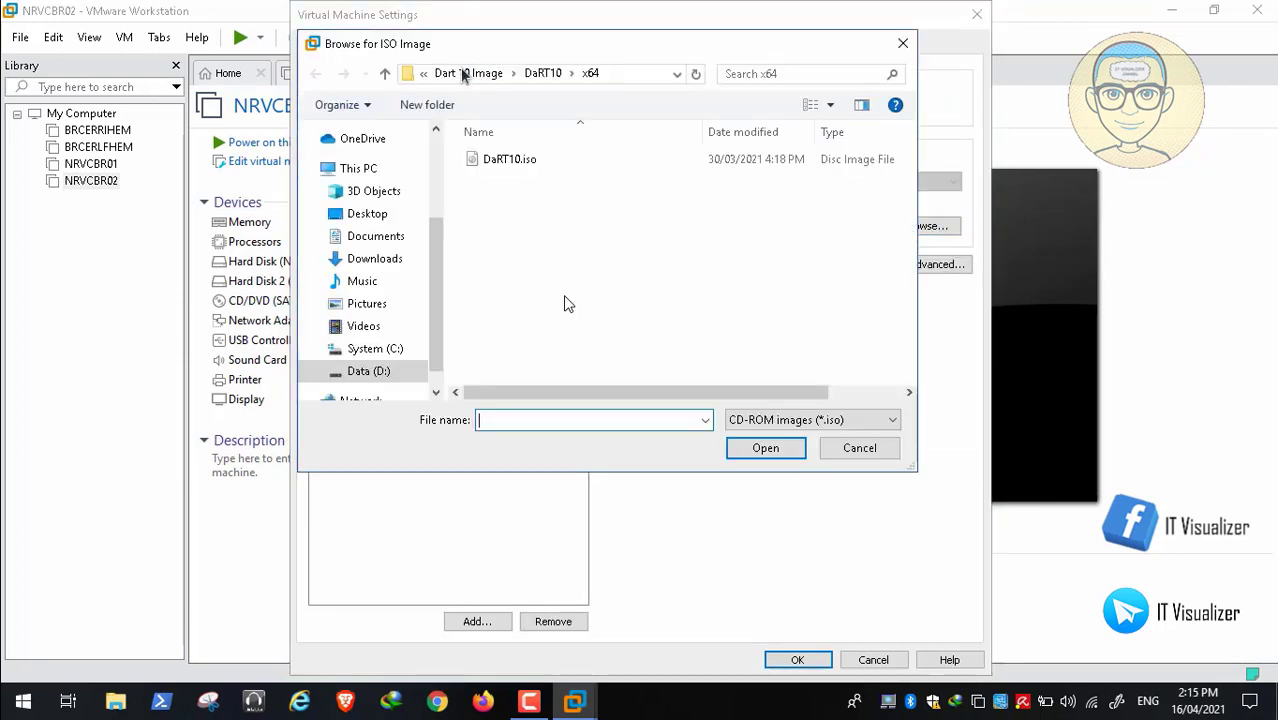
{"action": "left_click", "coordinate": [463, 79]}
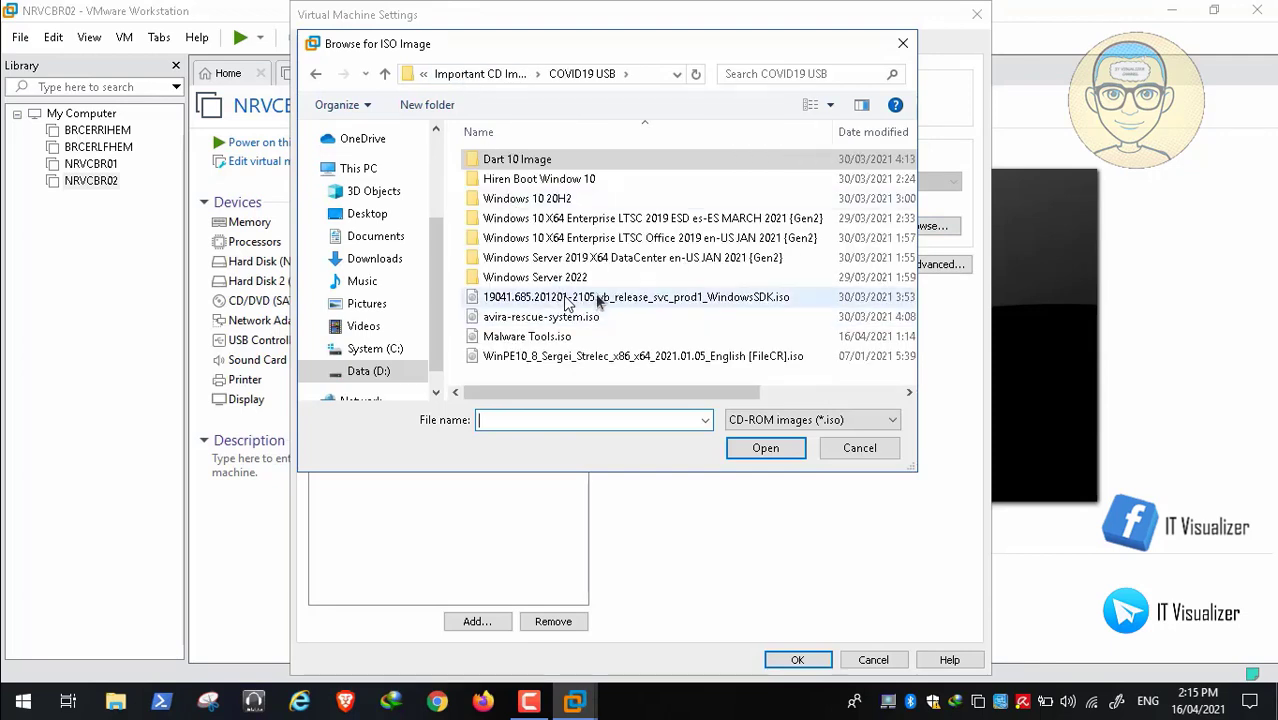
{"action": "double_click", "coordinate": [579, 178]}
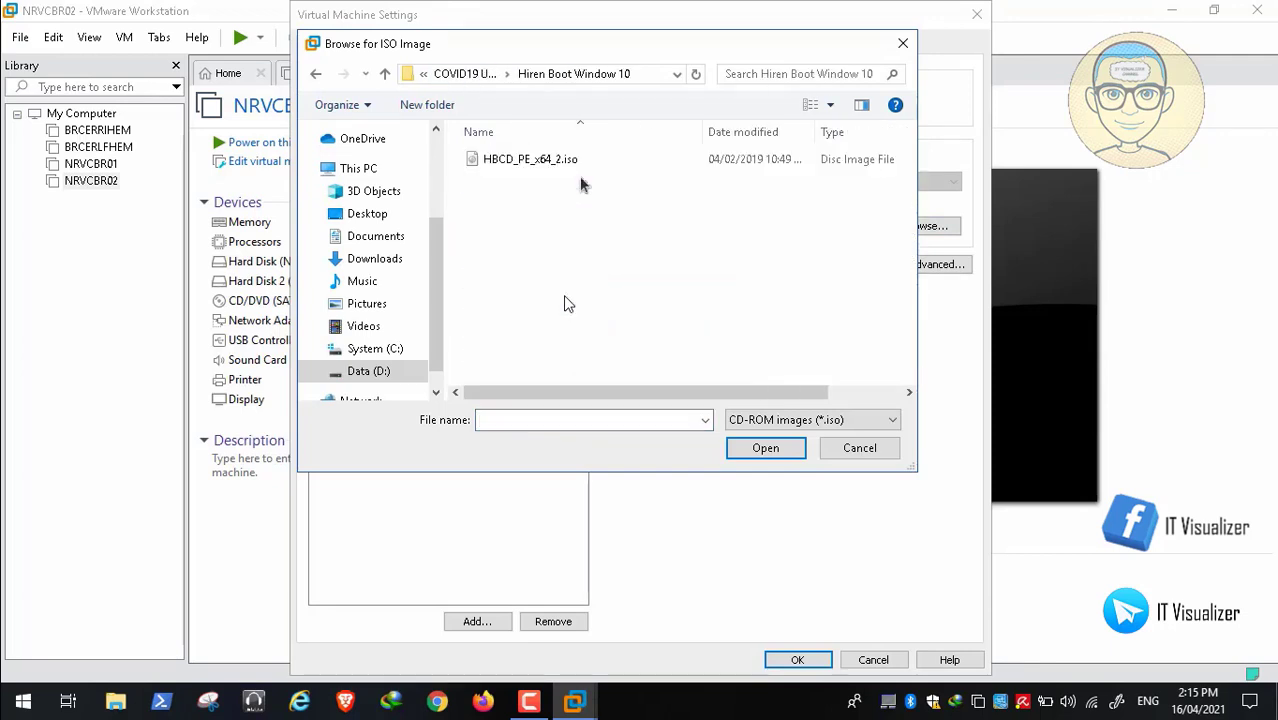
{"action": "left_click", "coordinate": [558, 162]}
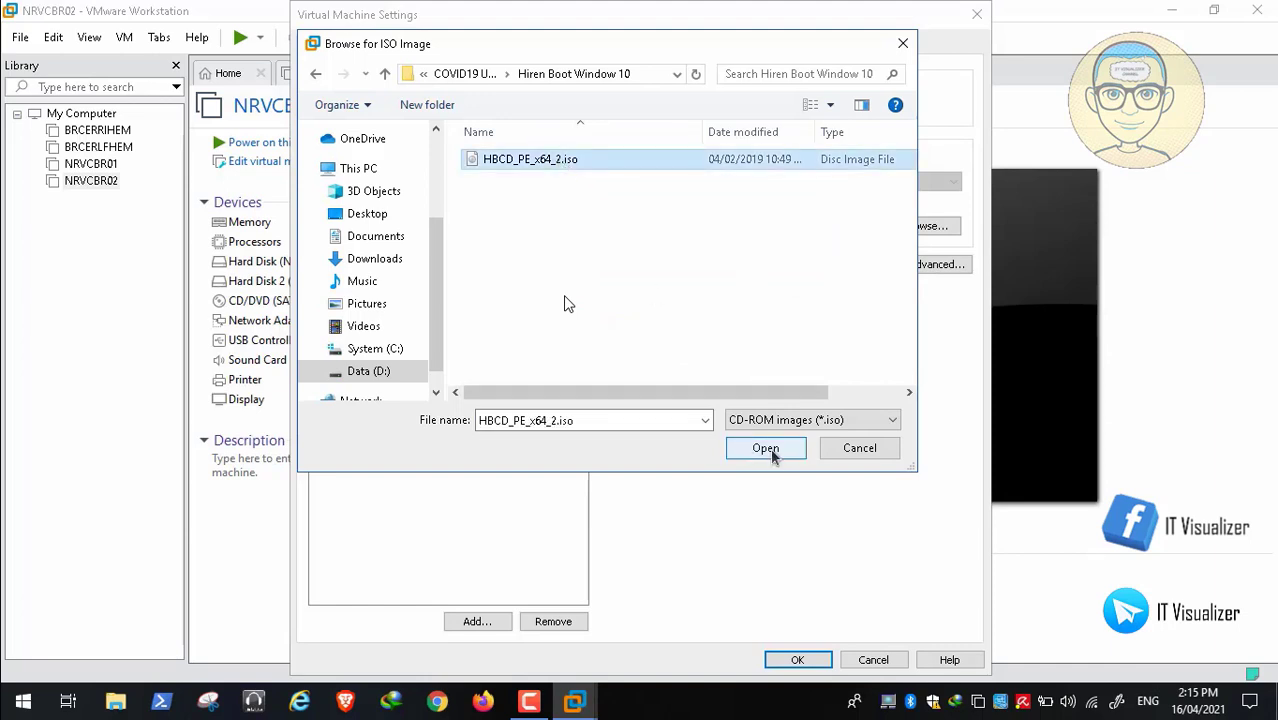
{"action": "left_click", "coordinate": [770, 449]}
{"action": "left_click", "coordinate": [797, 661]}
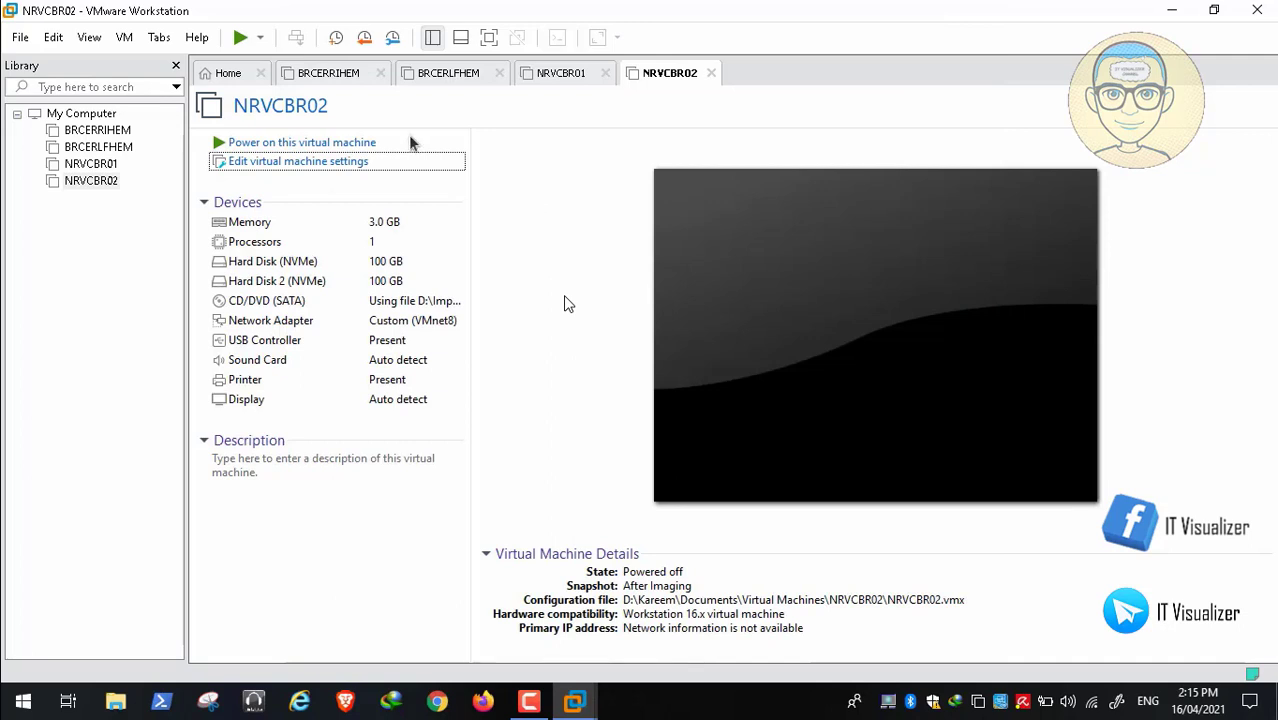
Power on NRVCBR02 and boot it from the Hiren's BootCD PE disc with Enter
{"action": "left_click", "coordinate": [367, 143]}
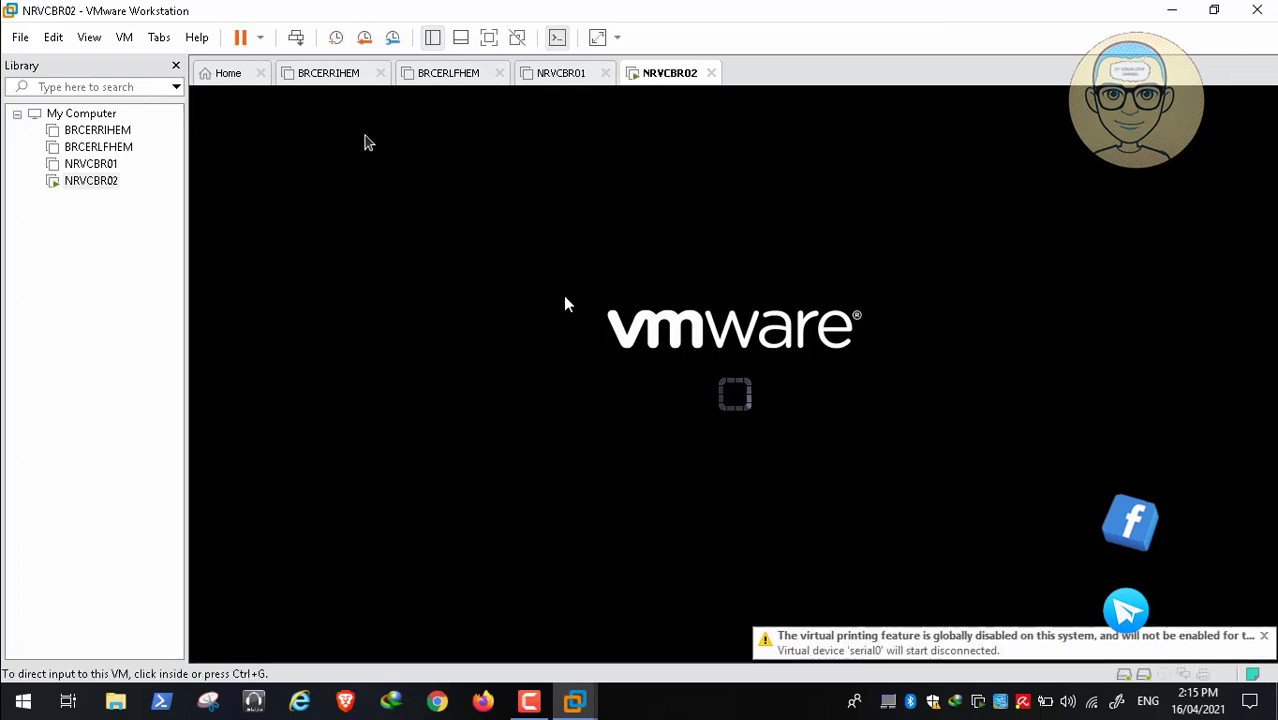
{"action": "left_click", "coordinate": [431, 228]}
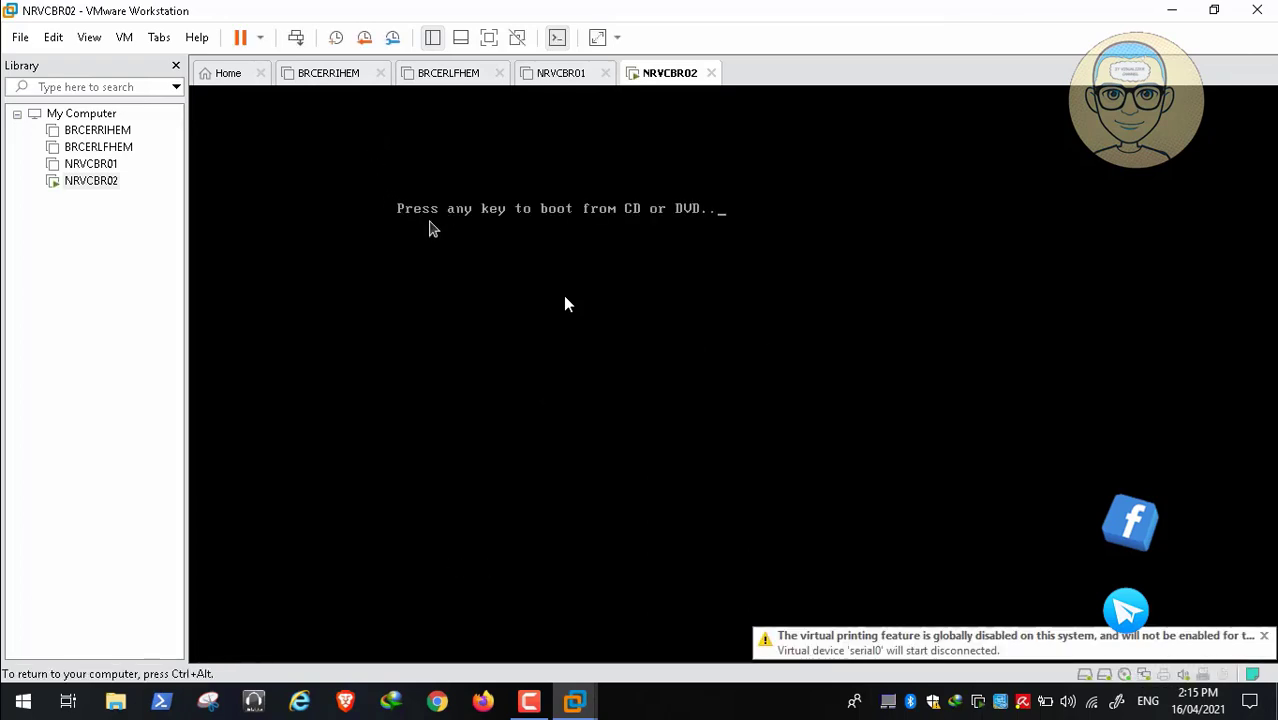
{"action": "key", "text": "Return"}
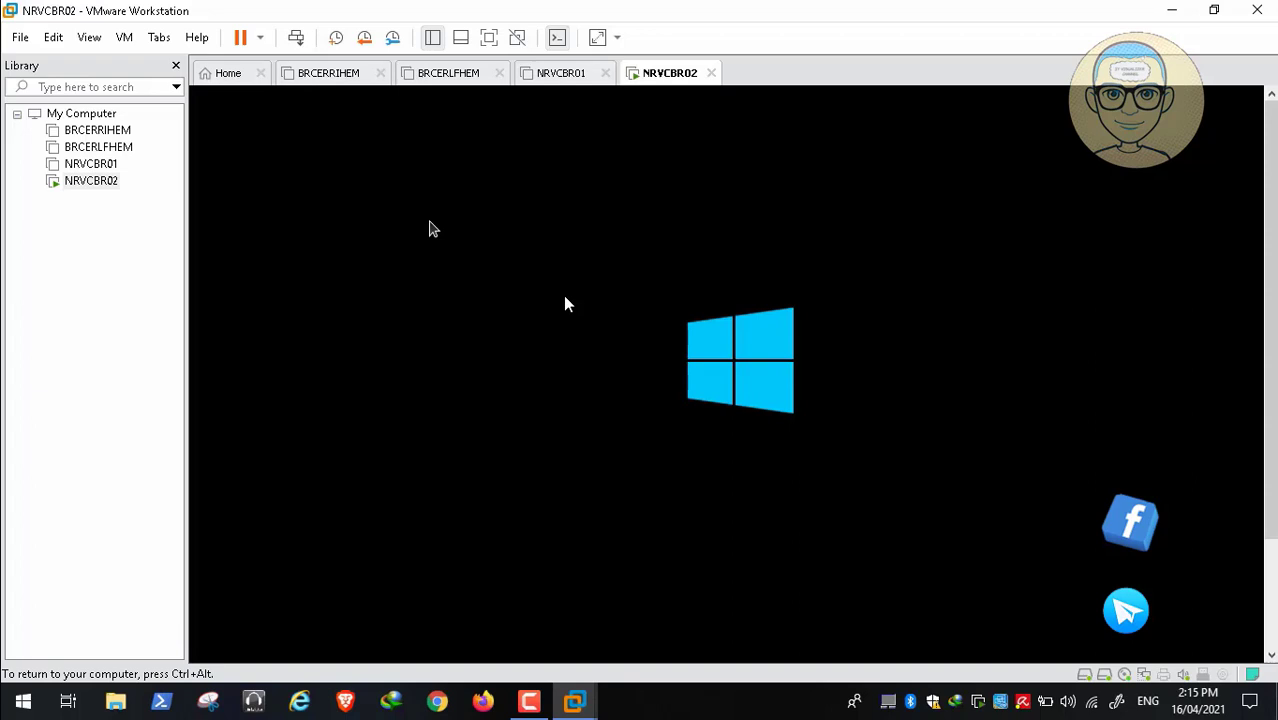
{"action": "key", "text": "ctrl+alt"}
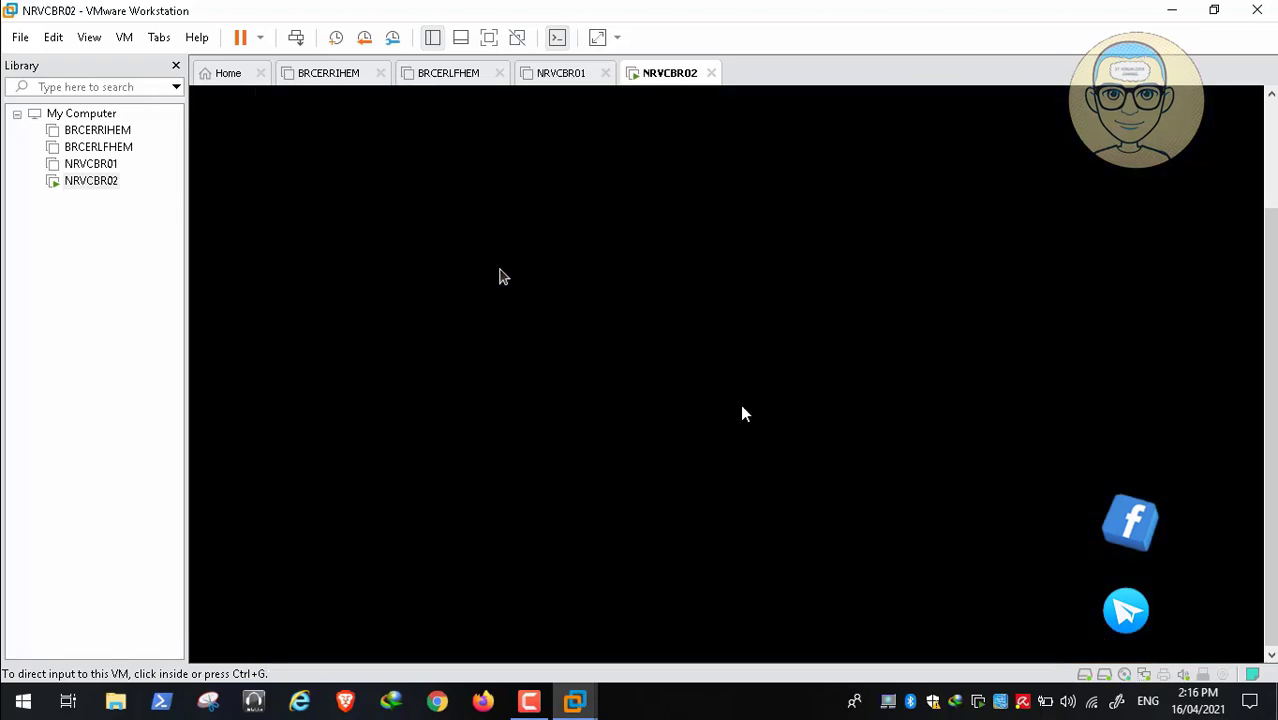
Close the PE Network Manager dialog and expand System Tools under Start > All Programs
{"action": "left_click", "coordinate": [740, 404]}
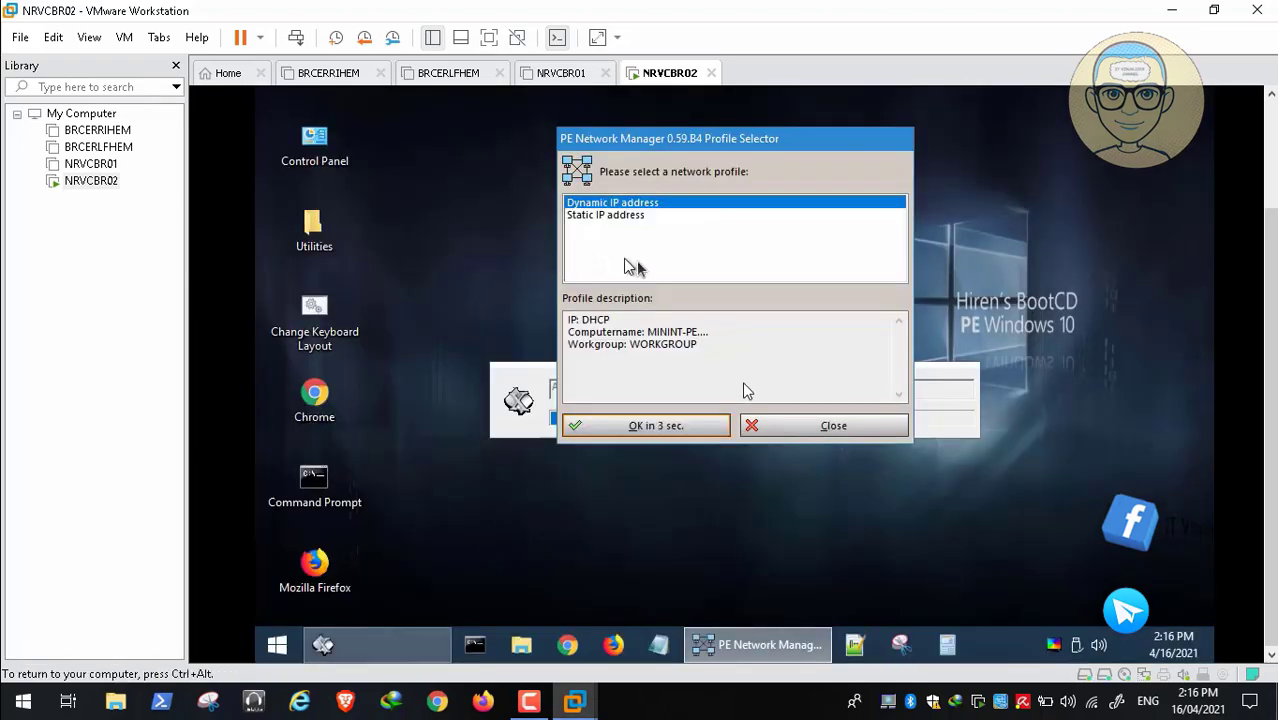
{"action": "left_click", "coordinate": [826, 430]}
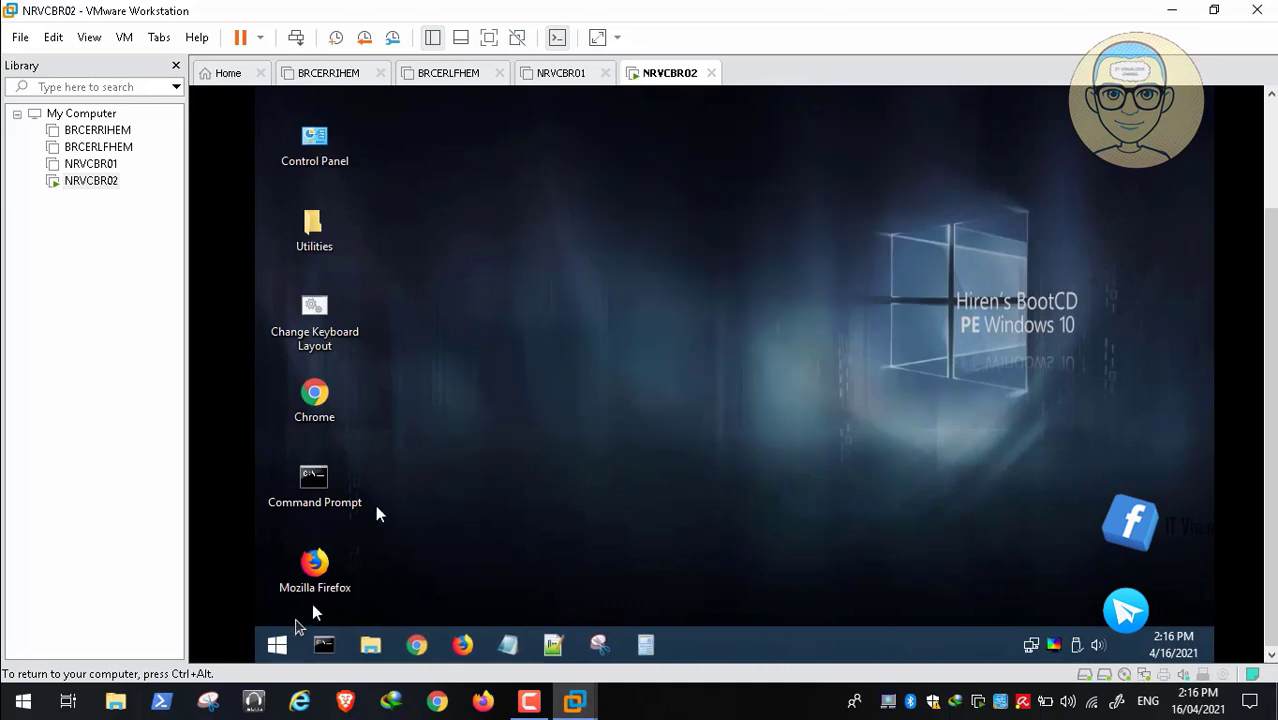
{"action": "left_click", "coordinate": [277, 645]}
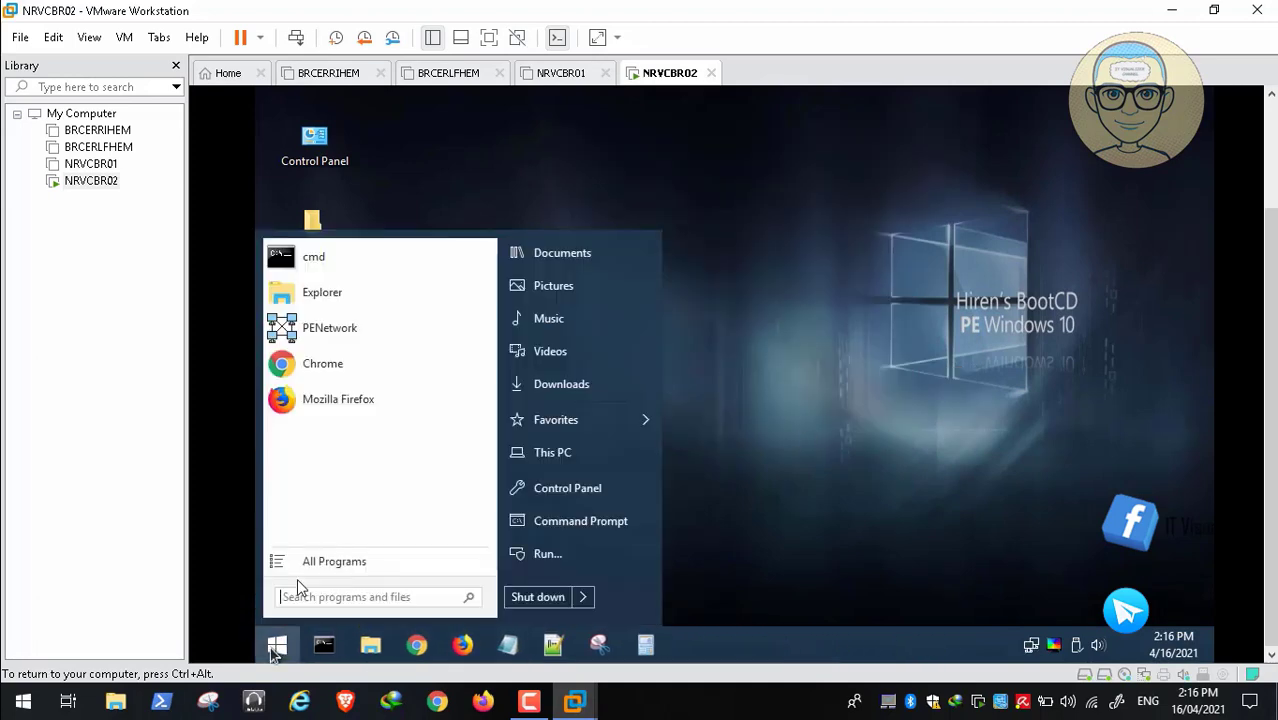
{"action": "left_click", "coordinate": [372, 560]}
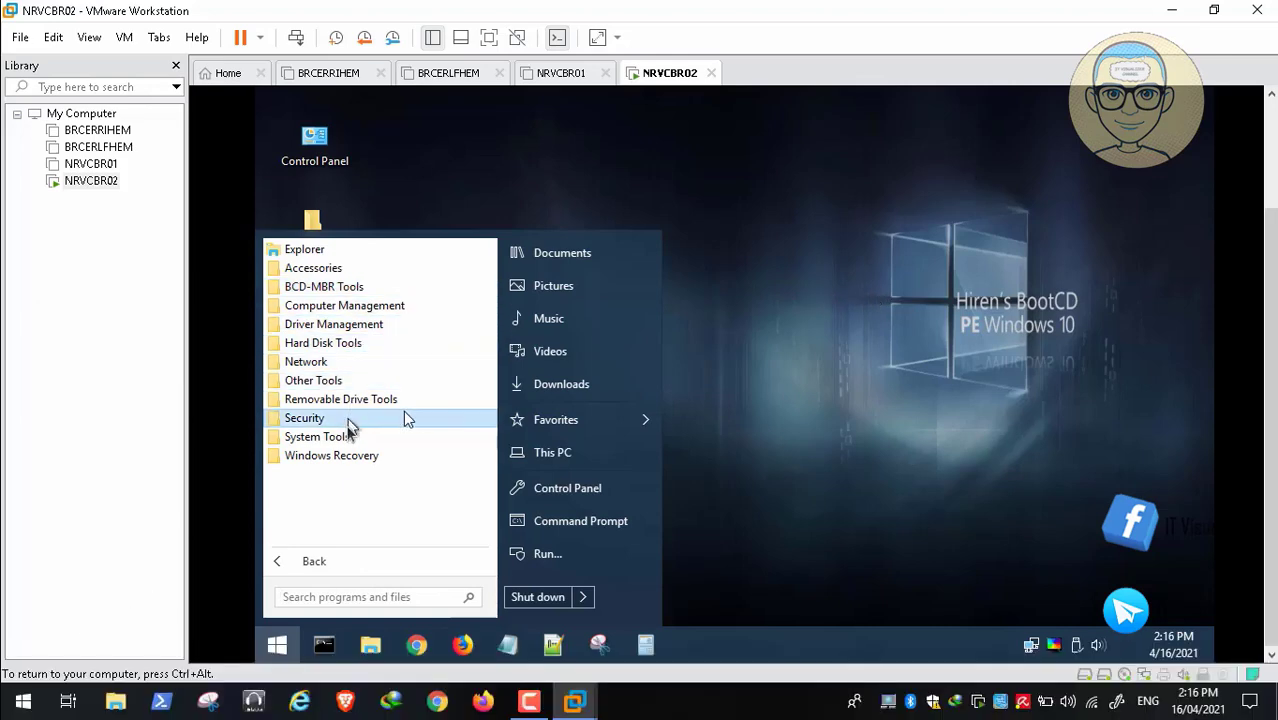
{"action": "left_click", "coordinate": [314, 436]}
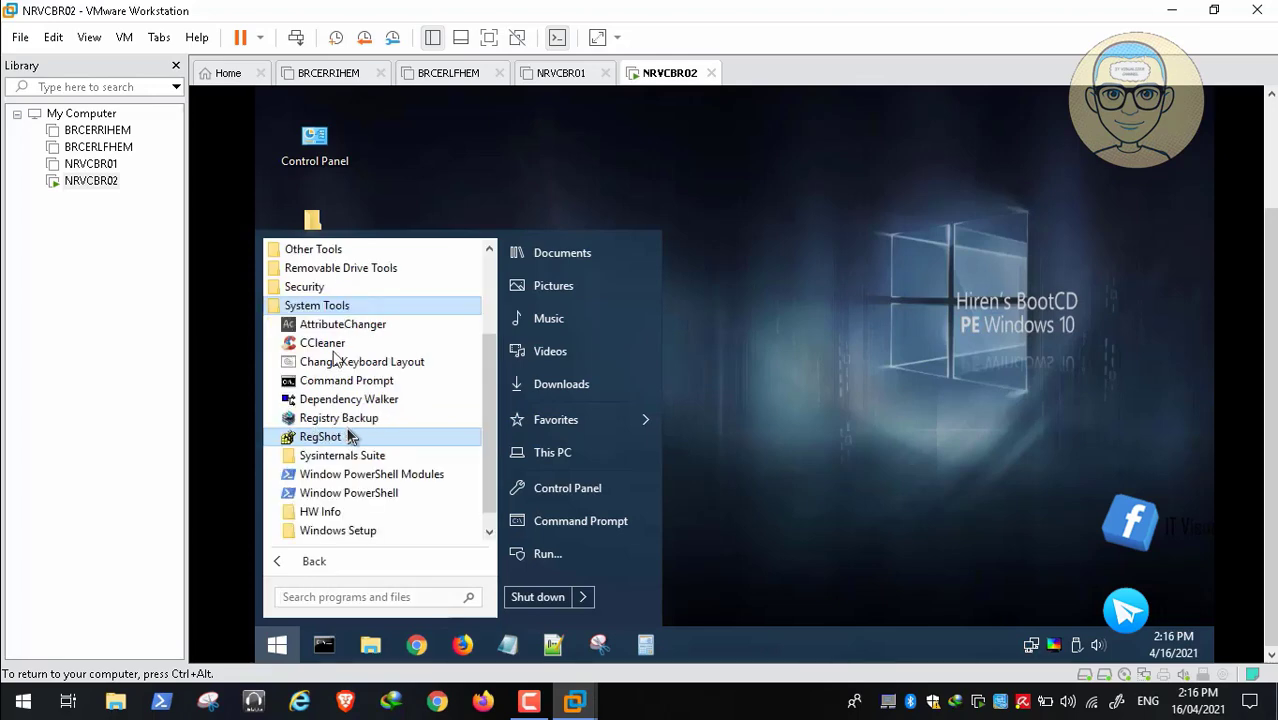
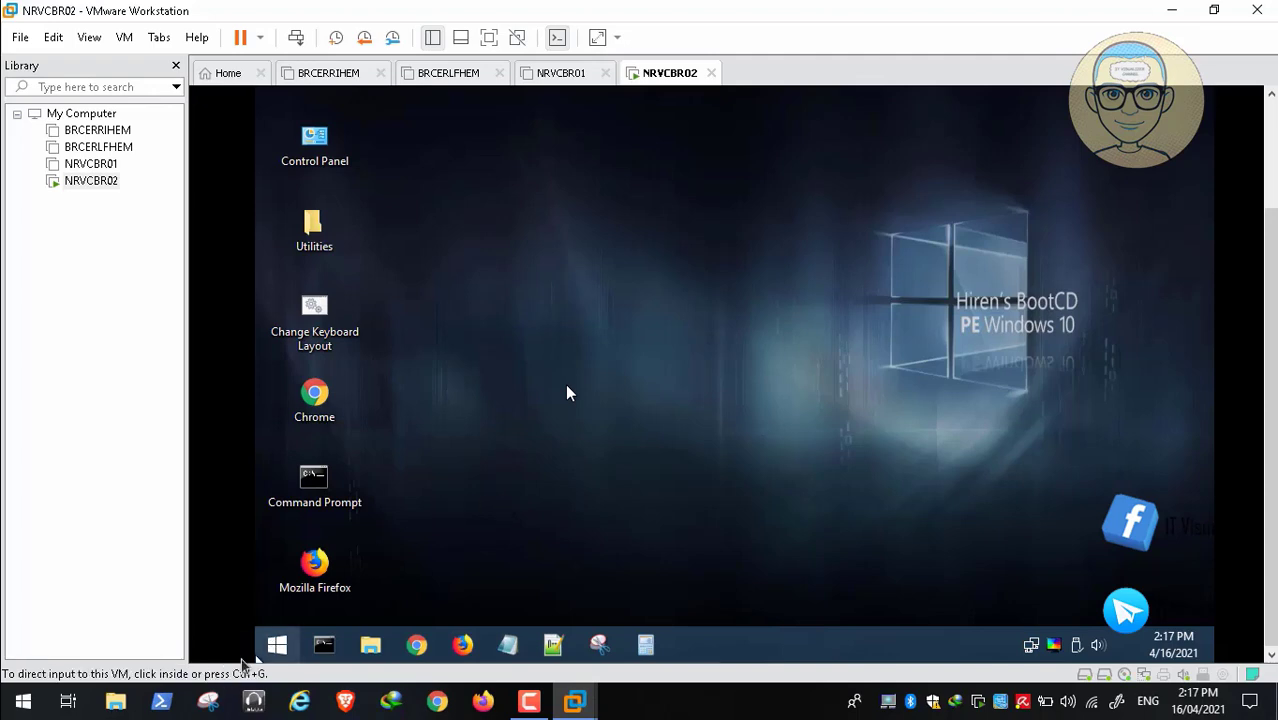
Browse the BCD-MBR Tools and Computer Management folders under All Programs, then shut down Hiren's PE
{"action": "left_click", "coordinate": [260, 656]}
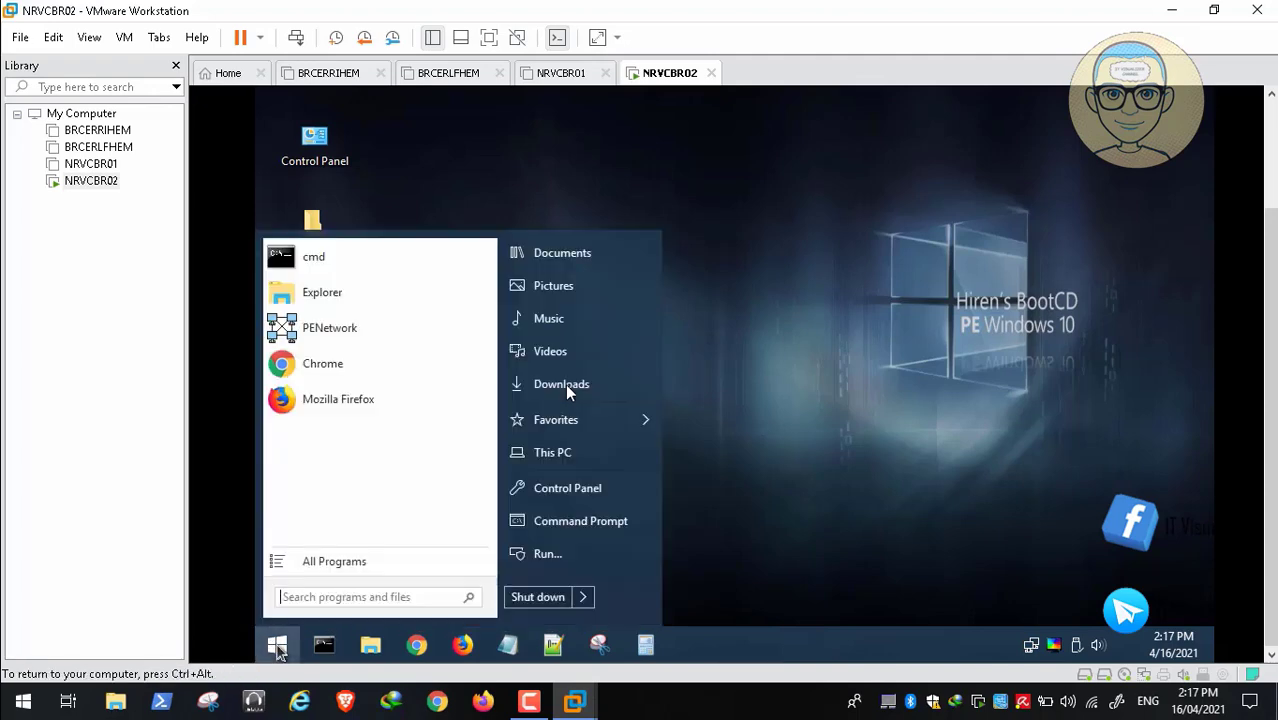
{"action": "left_click", "coordinate": [322, 564]}
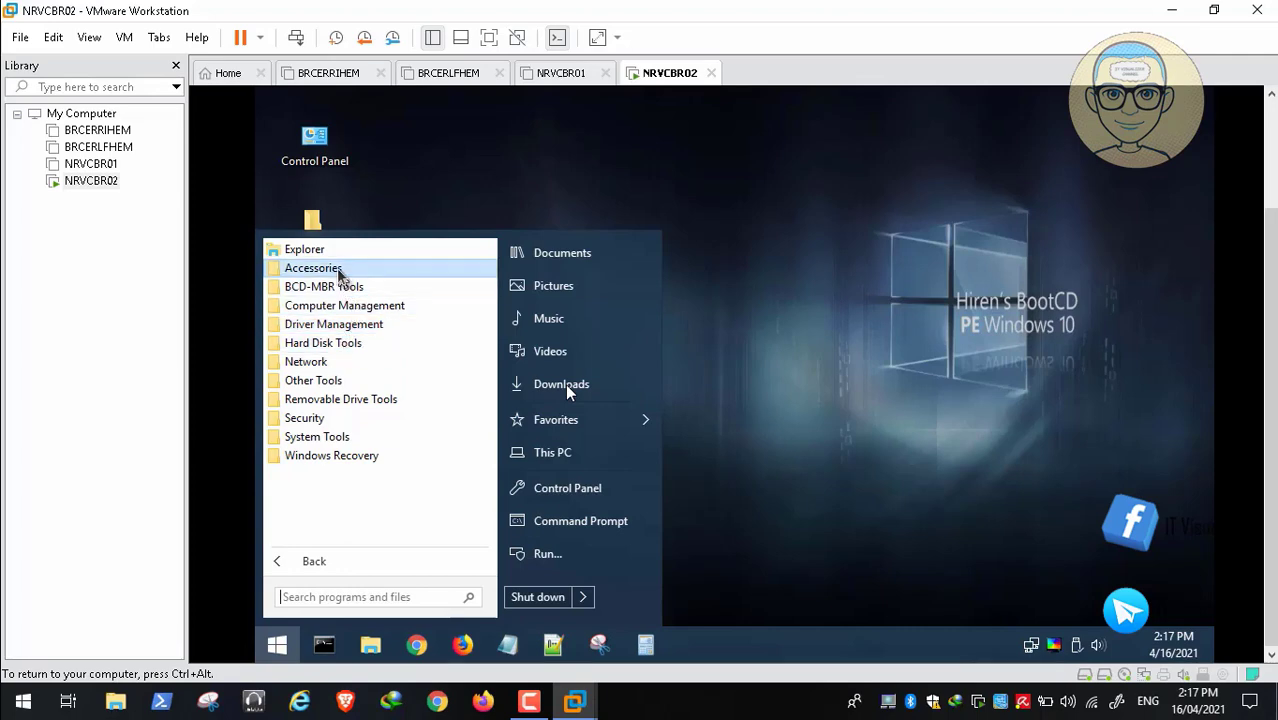
{"action": "left_click", "coordinate": [345, 286]}
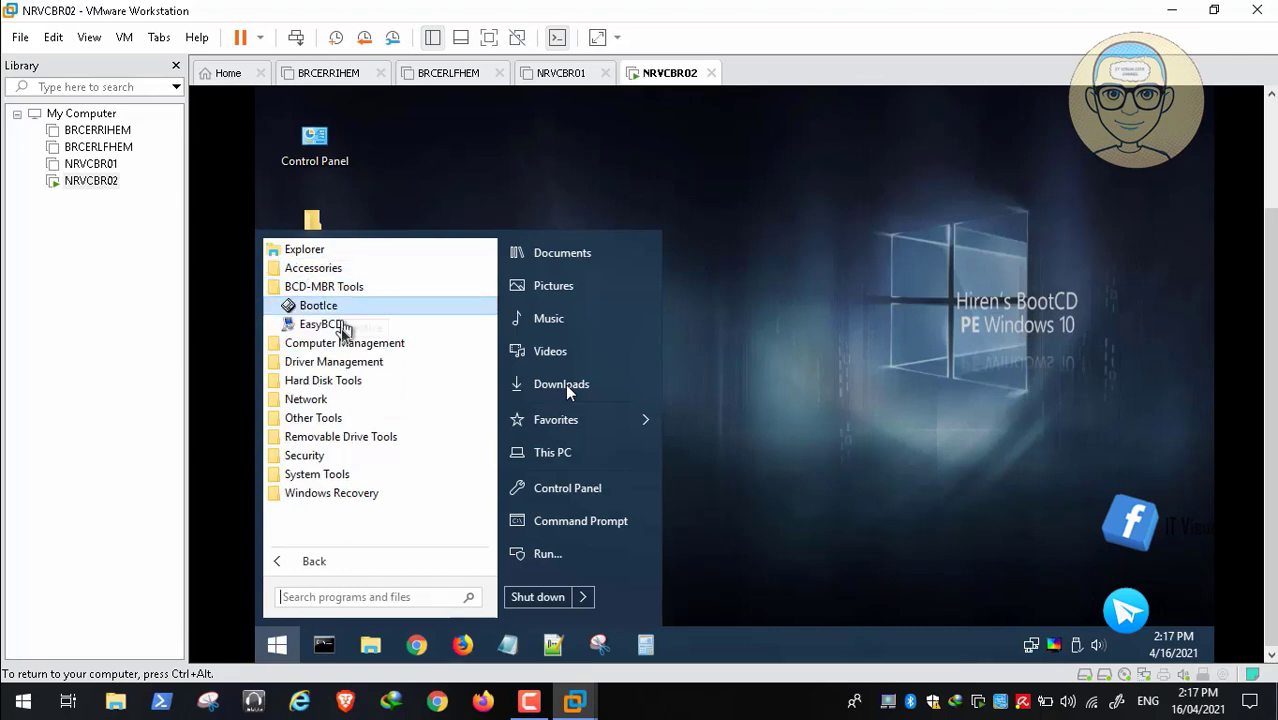
{"action": "left_click", "coordinate": [392, 343]}
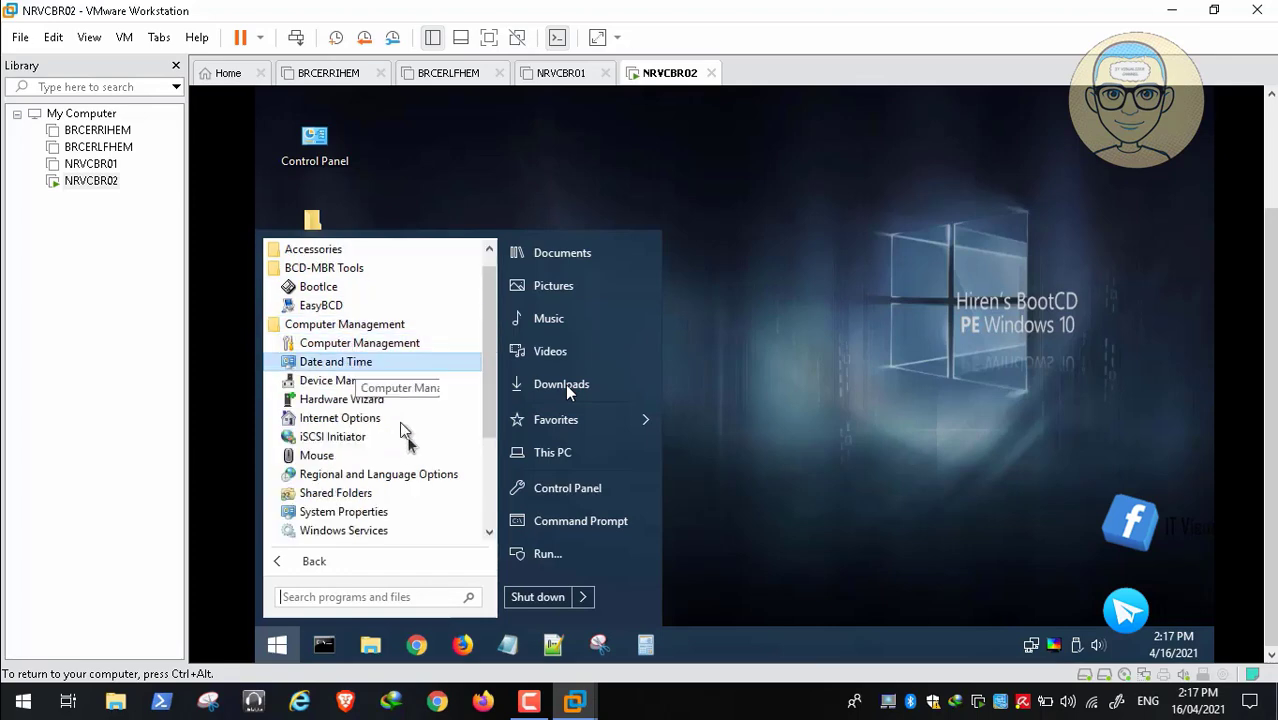
{"action": "left_click", "coordinate": [490, 525]}
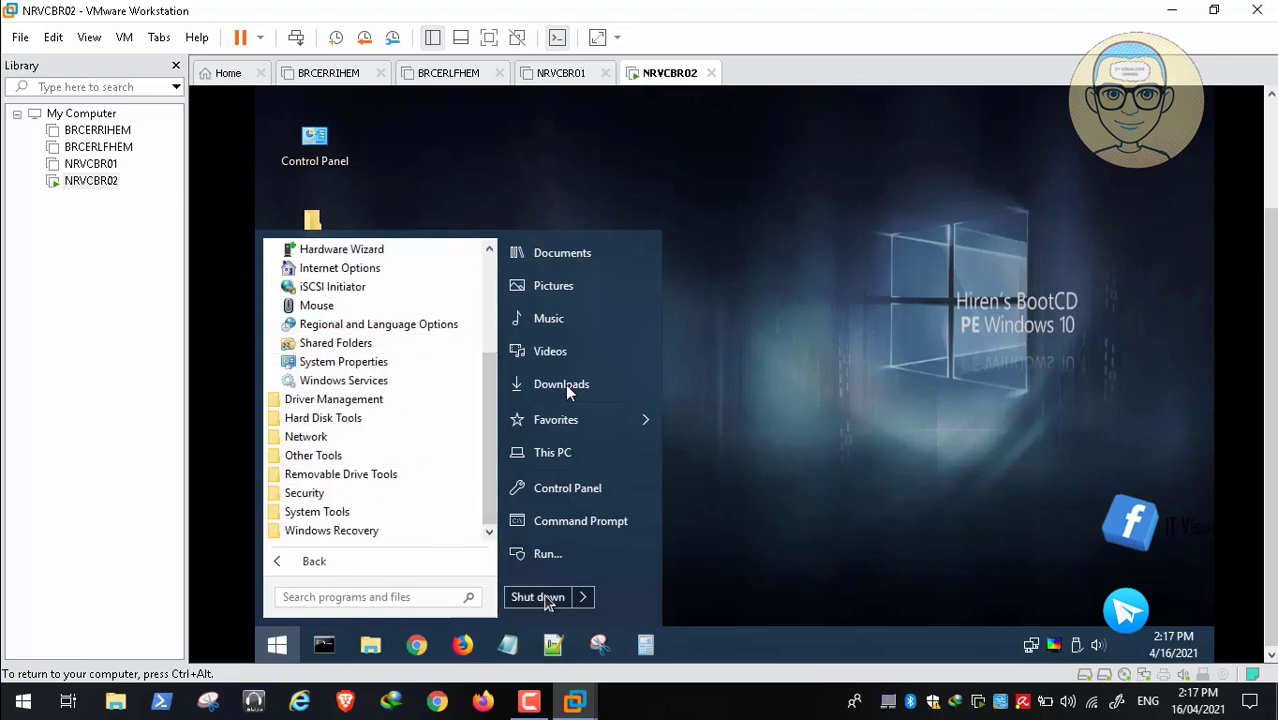
{"action": "left_click", "coordinate": [545, 598]}
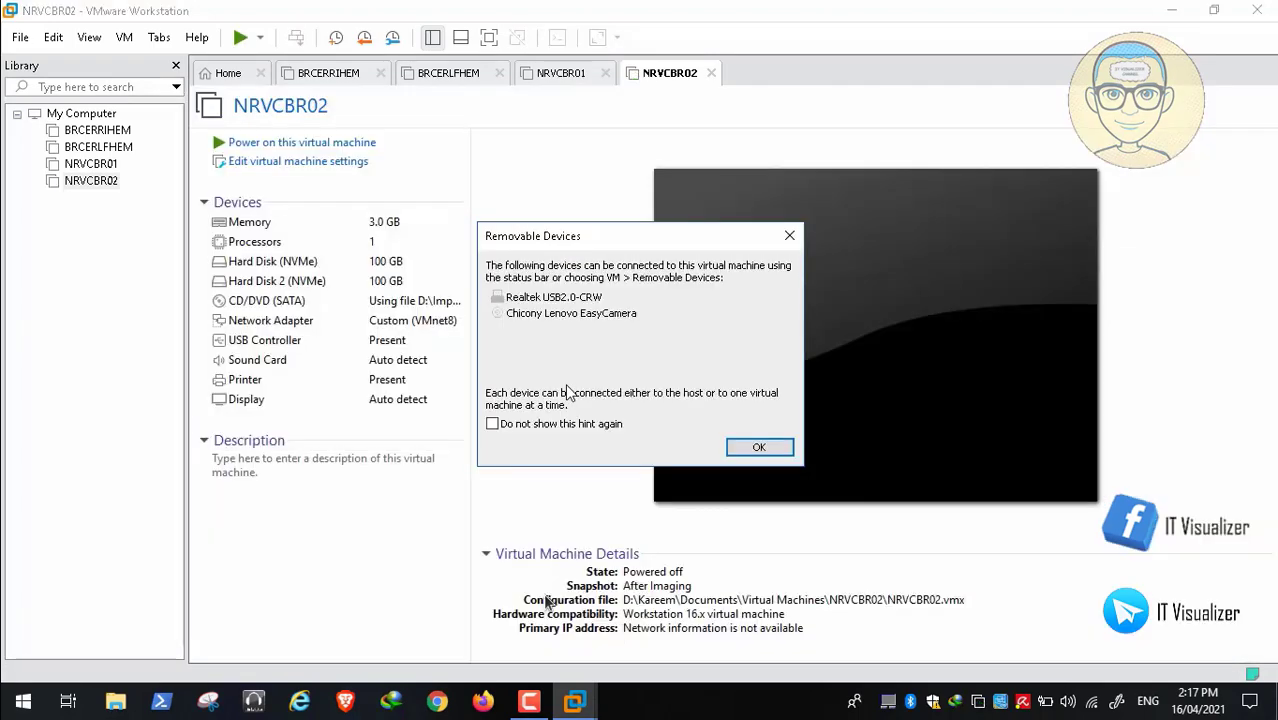
Load WinPE10_8_Sergei_Strelec_x86_x64_2021.01.05_English [FileCR].iso into the CD/DVD drive and power on NRVCBR02
{"action": "left_click", "coordinate": [759, 447]}
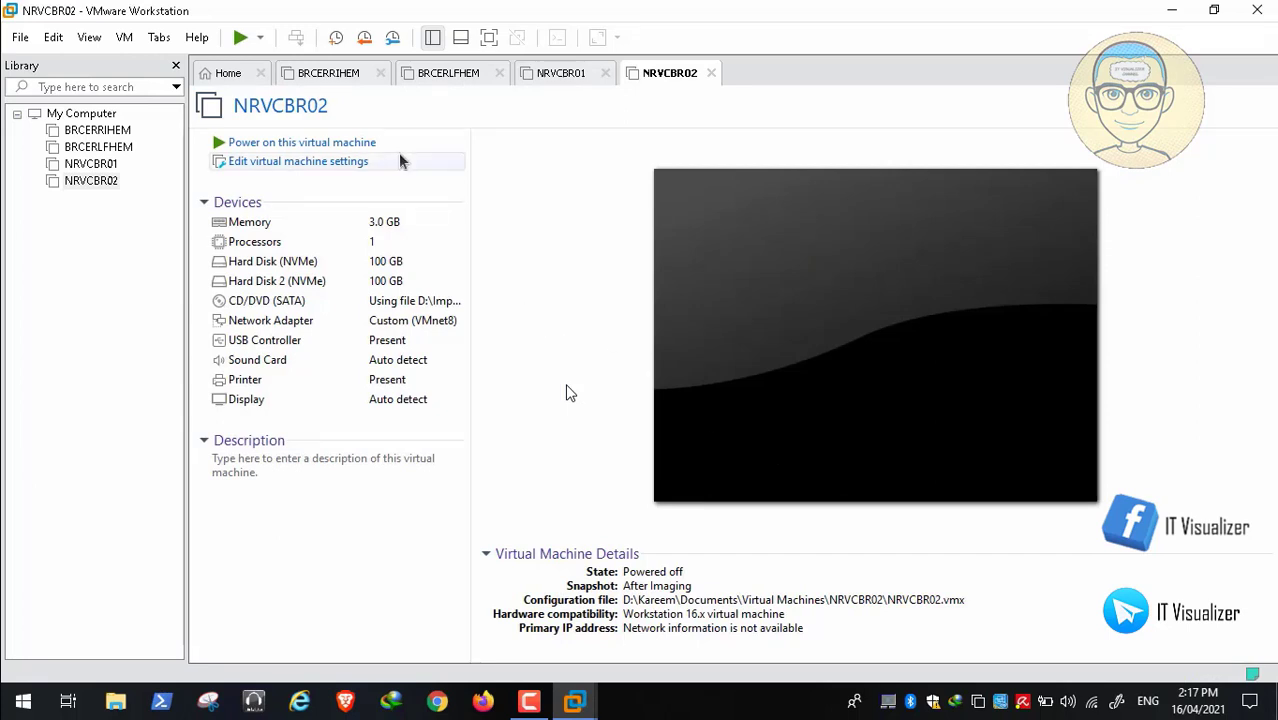
{"action": "left_click", "coordinate": [333, 162]}
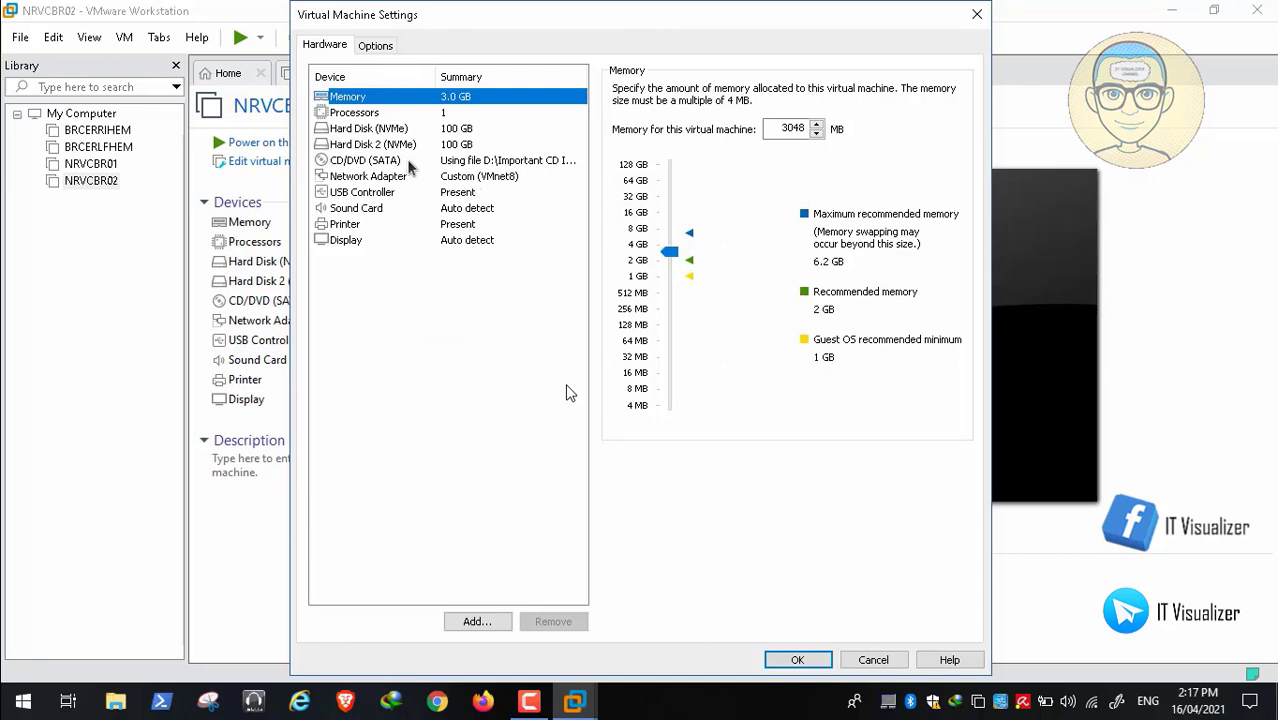
{"action": "left_click", "coordinate": [407, 161]}
{"action": "left_click", "coordinate": [925, 229]}
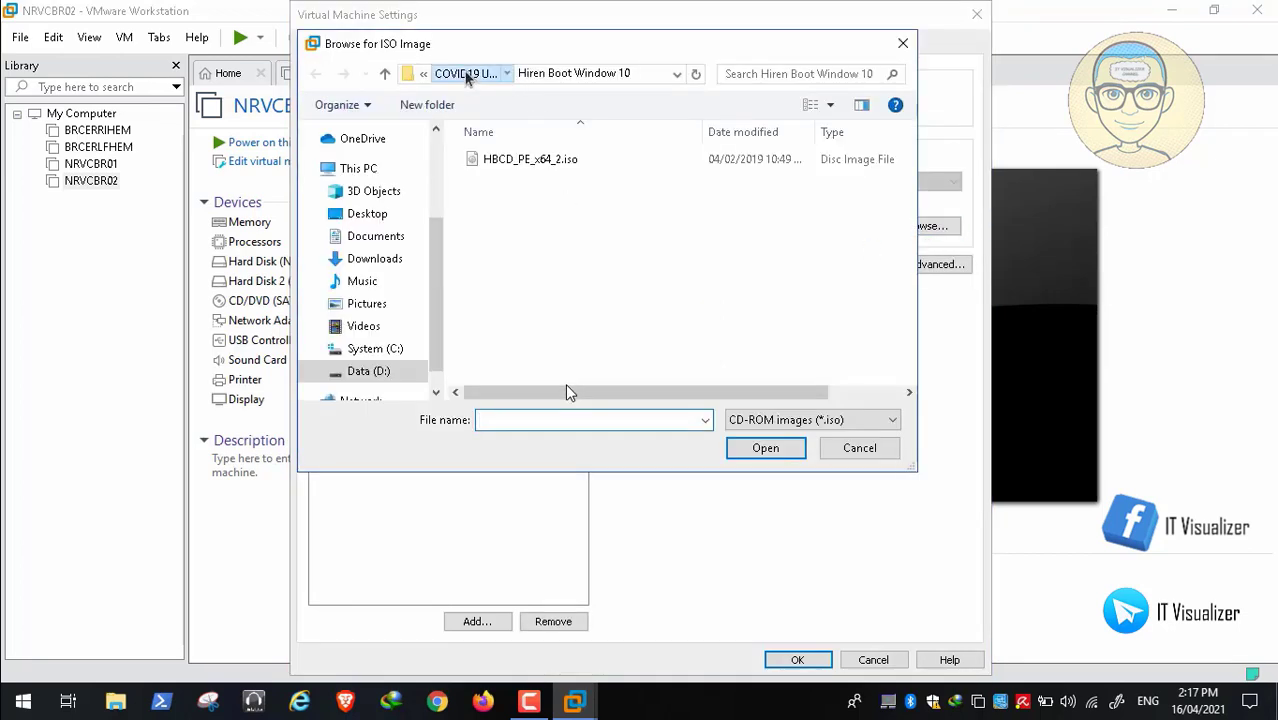
{"action": "left_click", "coordinate": [467, 74]}
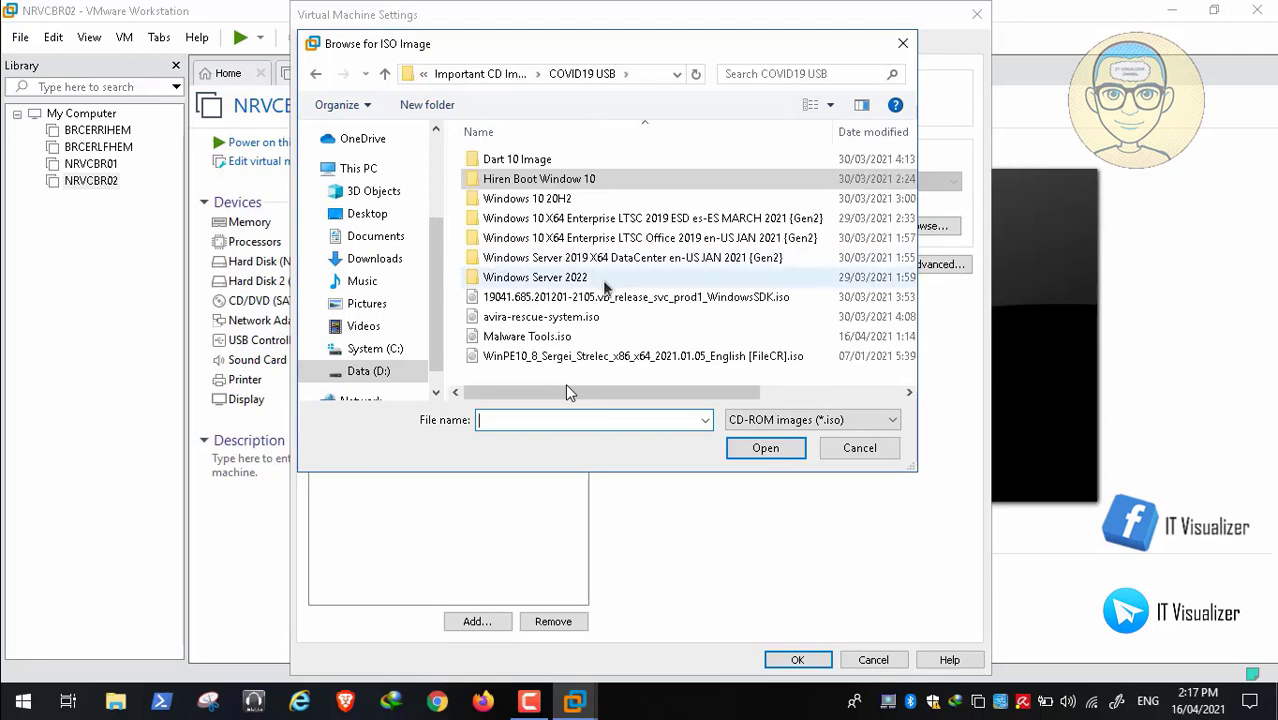
{"action": "left_click", "coordinate": [607, 358]}
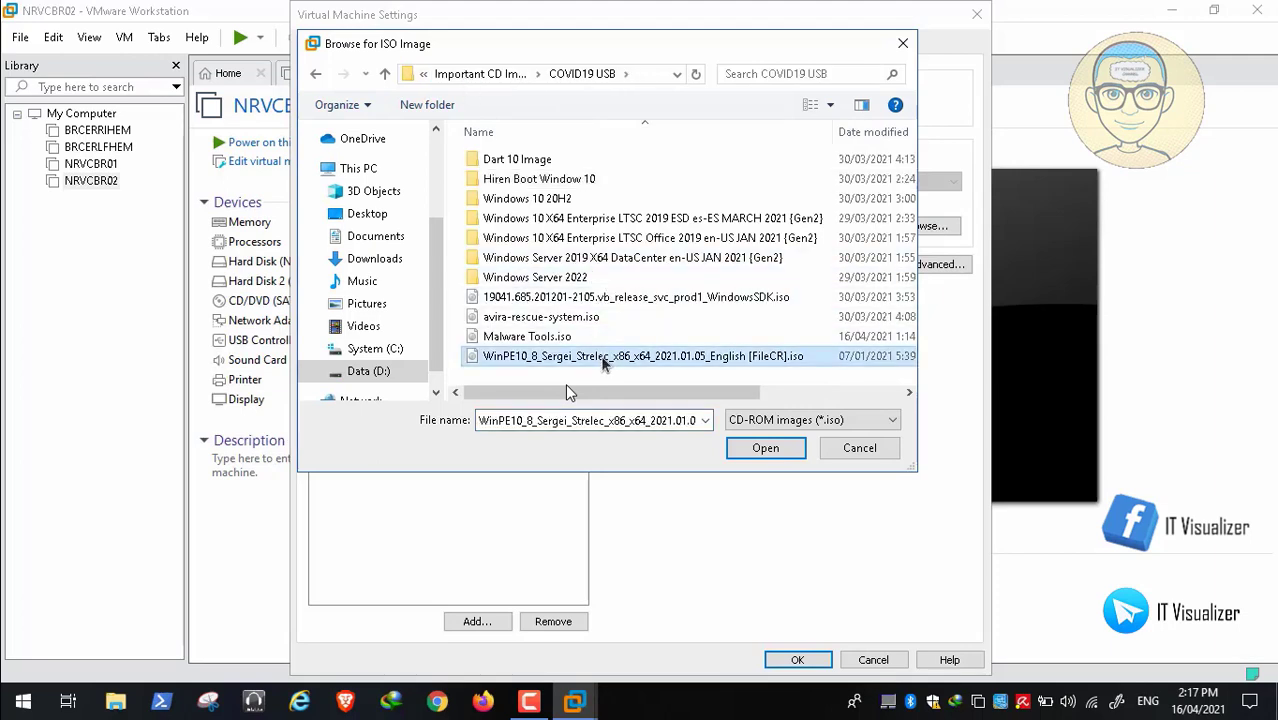
{"action": "left_click", "coordinate": [765, 449]}
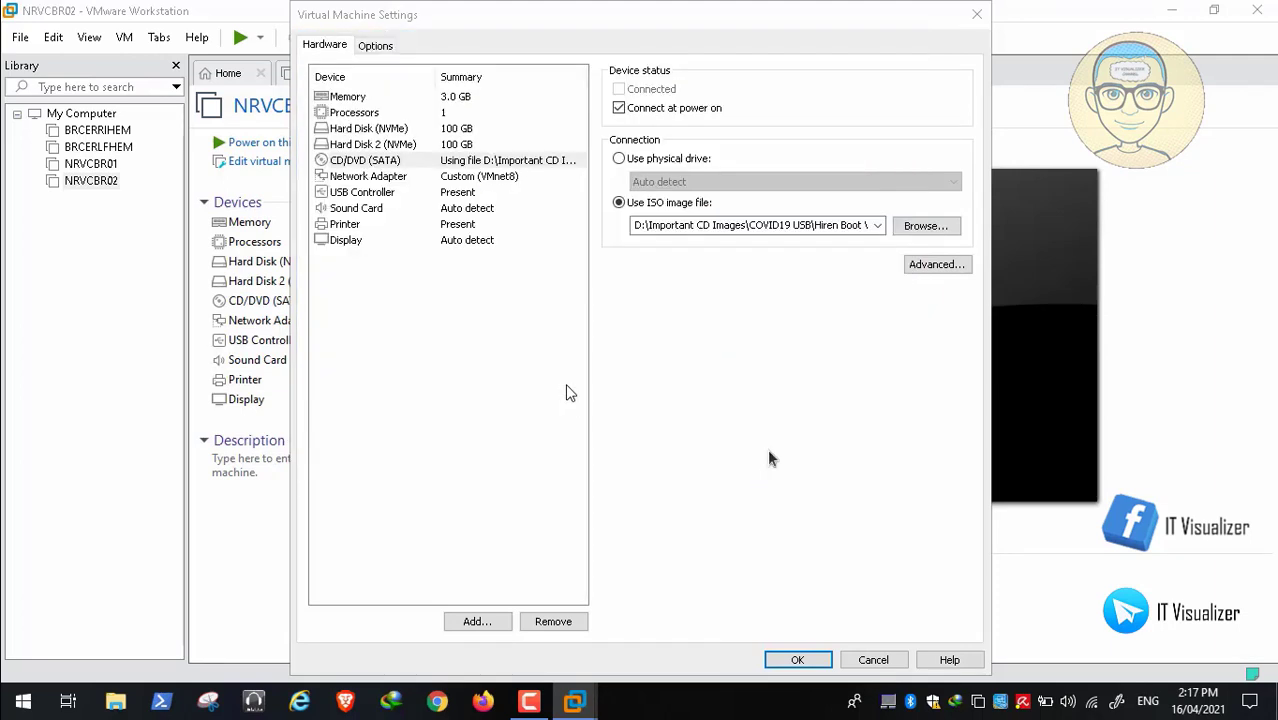
{"action": "left_click", "coordinate": [797, 661]}
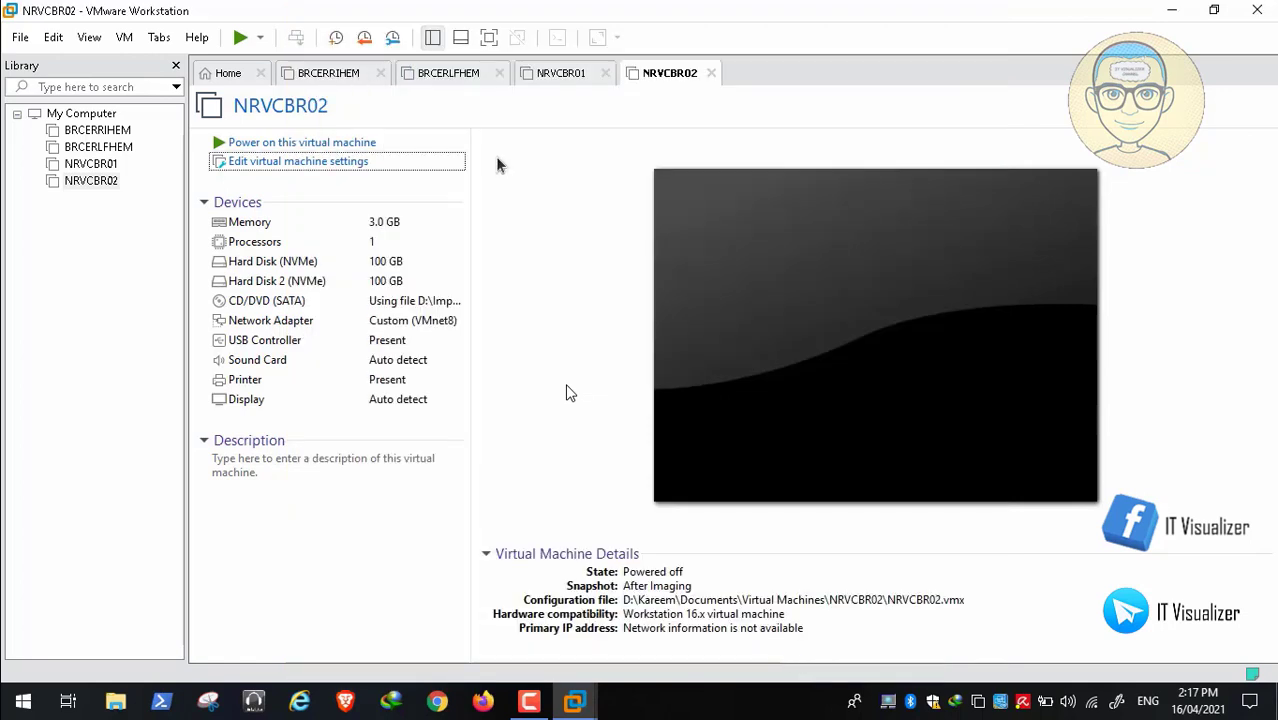
{"action": "left_click", "coordinate": [360, 146]}
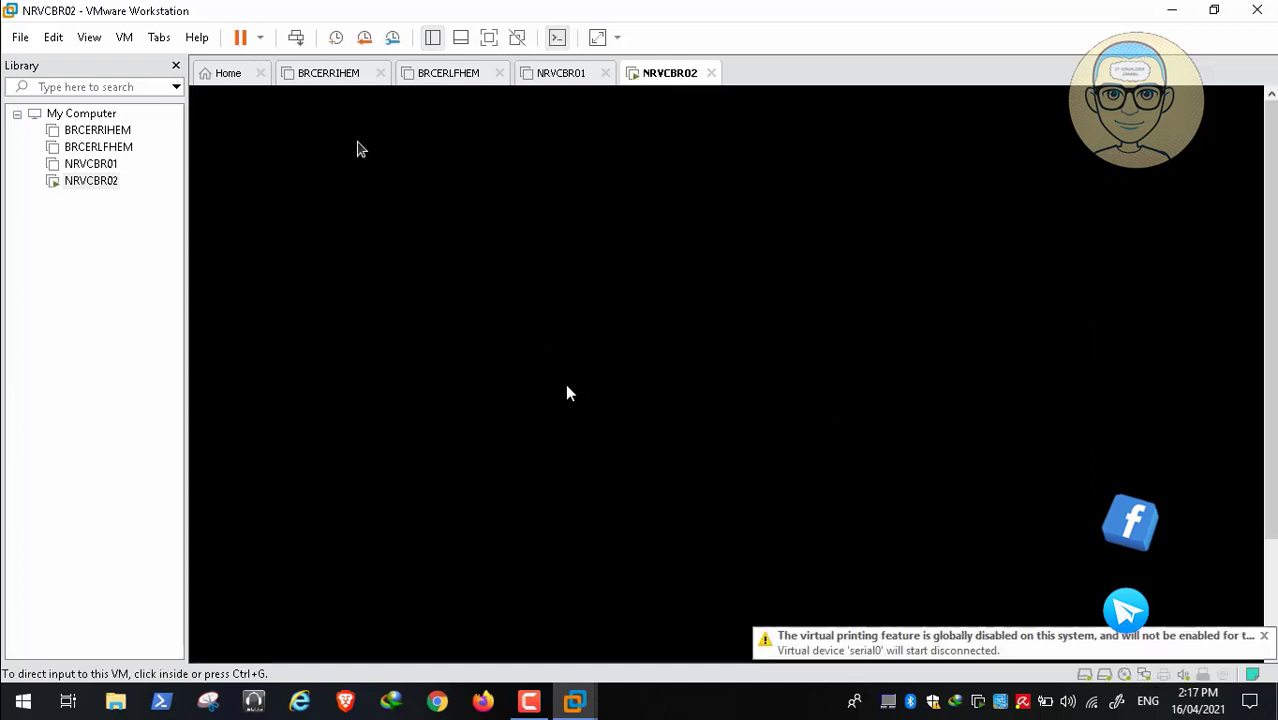
Choose Boot USB Sergei Strelec Win10 (x64) in the boot menu, start it, and release input
{"action": "left_click", "coordinate": [272, 316]}
{"action": "key", "text": "Down"}
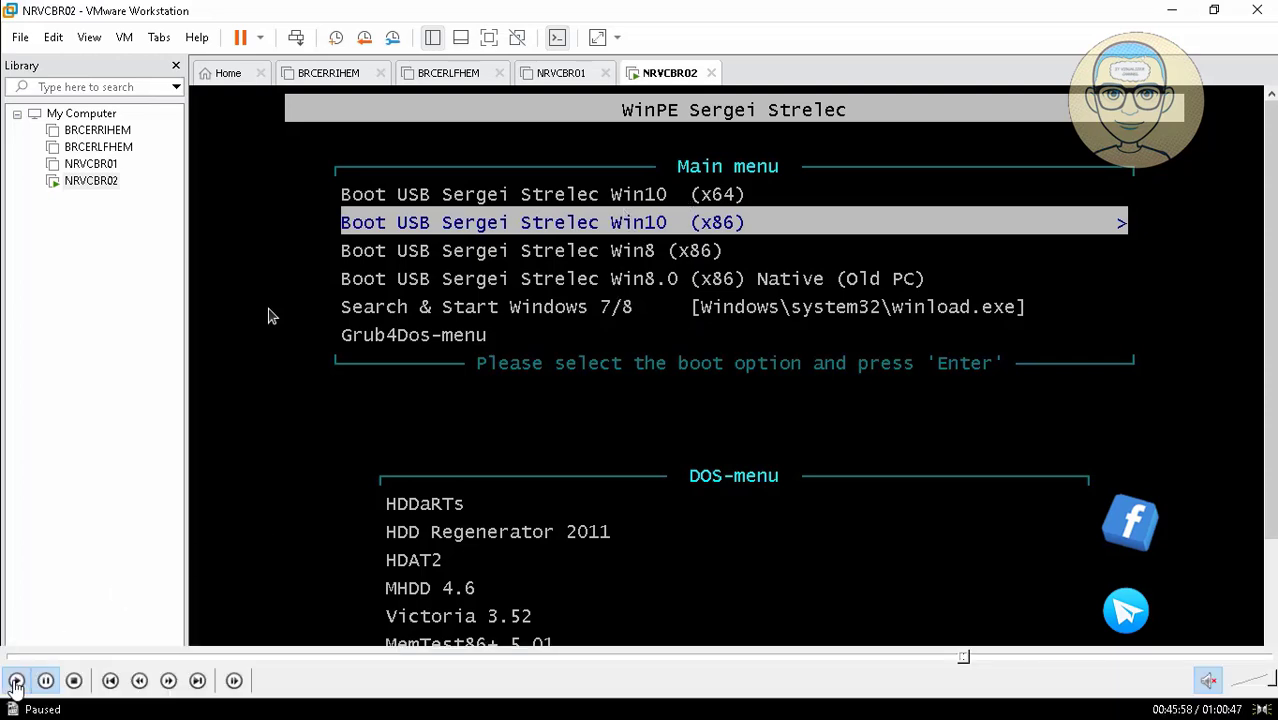
{"action": "key", "text": "Down"}
{"action": "key", "text": "Up"}
{"action": "key", "text": "Up"}
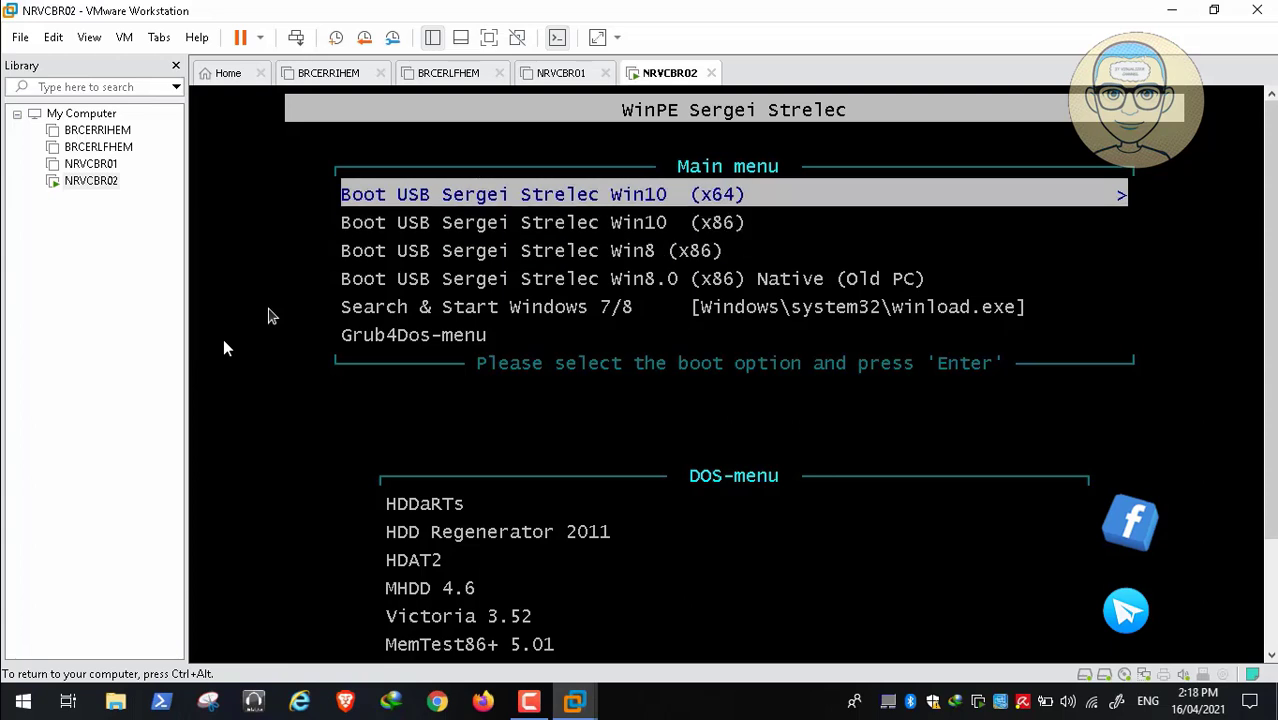
{"action": "key", "text": "Down"}
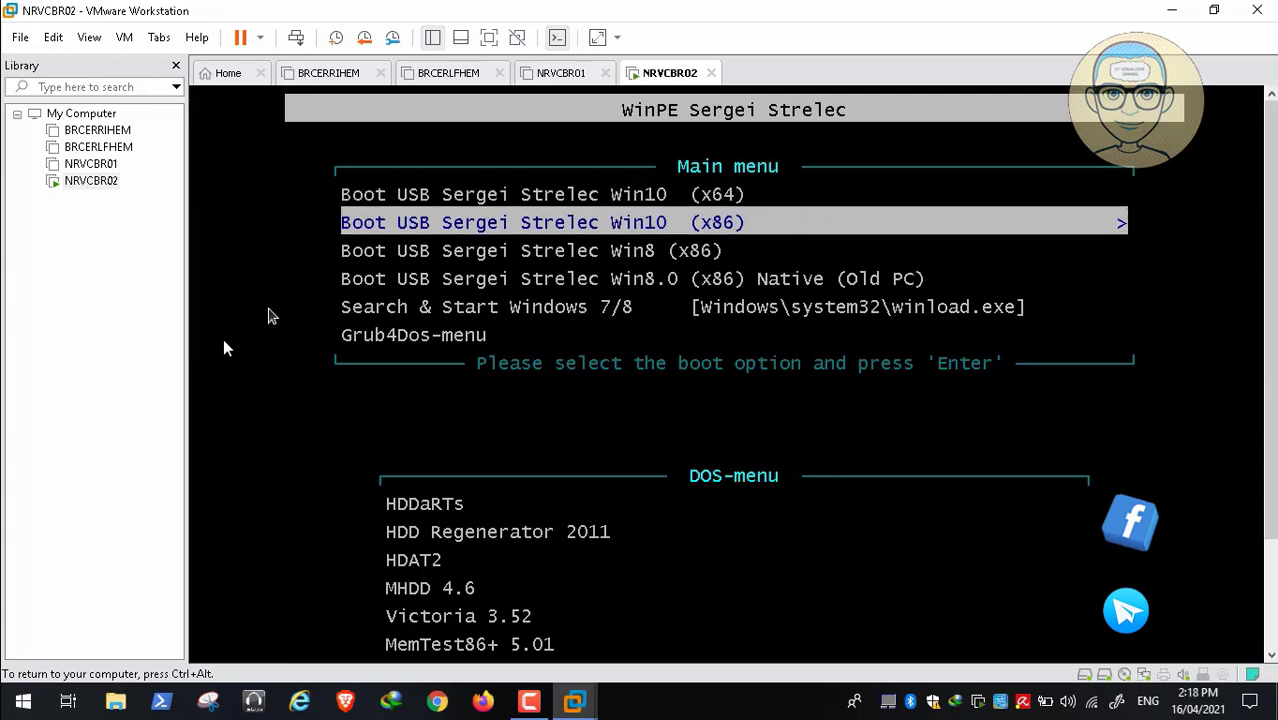
{"action": "key", "text": "Up"}
{"action": "key", "text": "Return"}
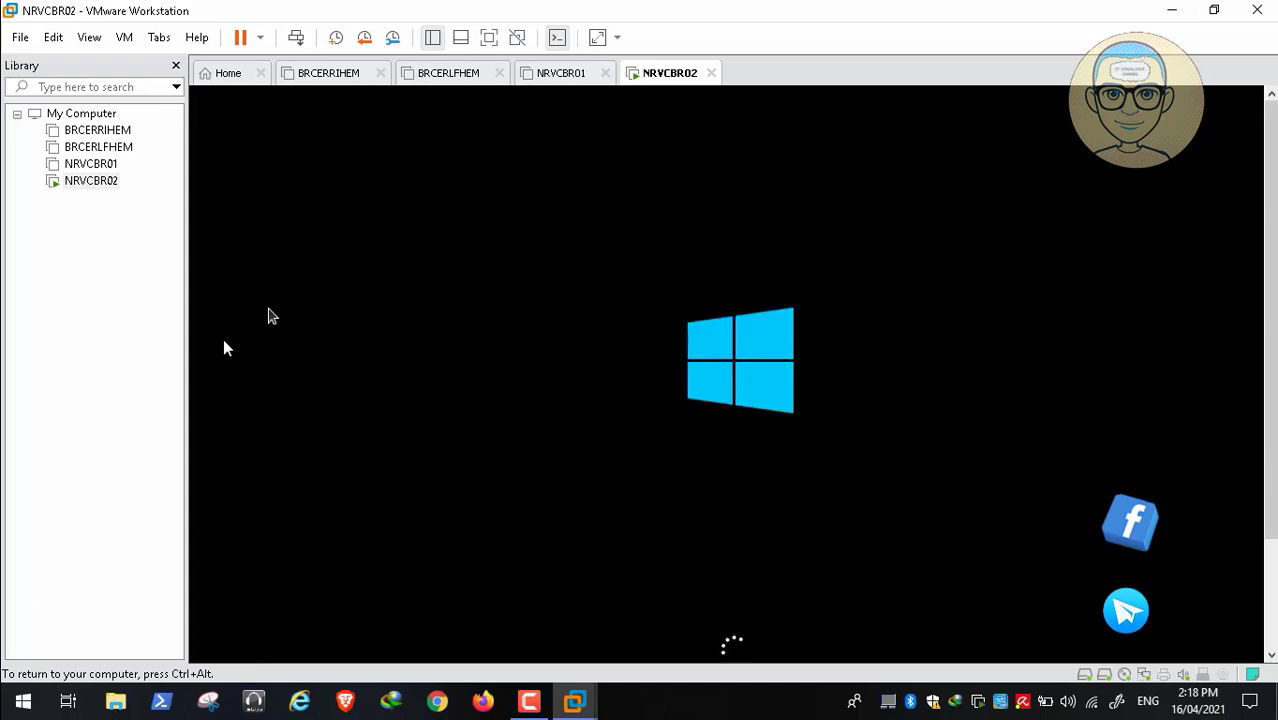
{"action": "key", "text": "ctrl+alt"}
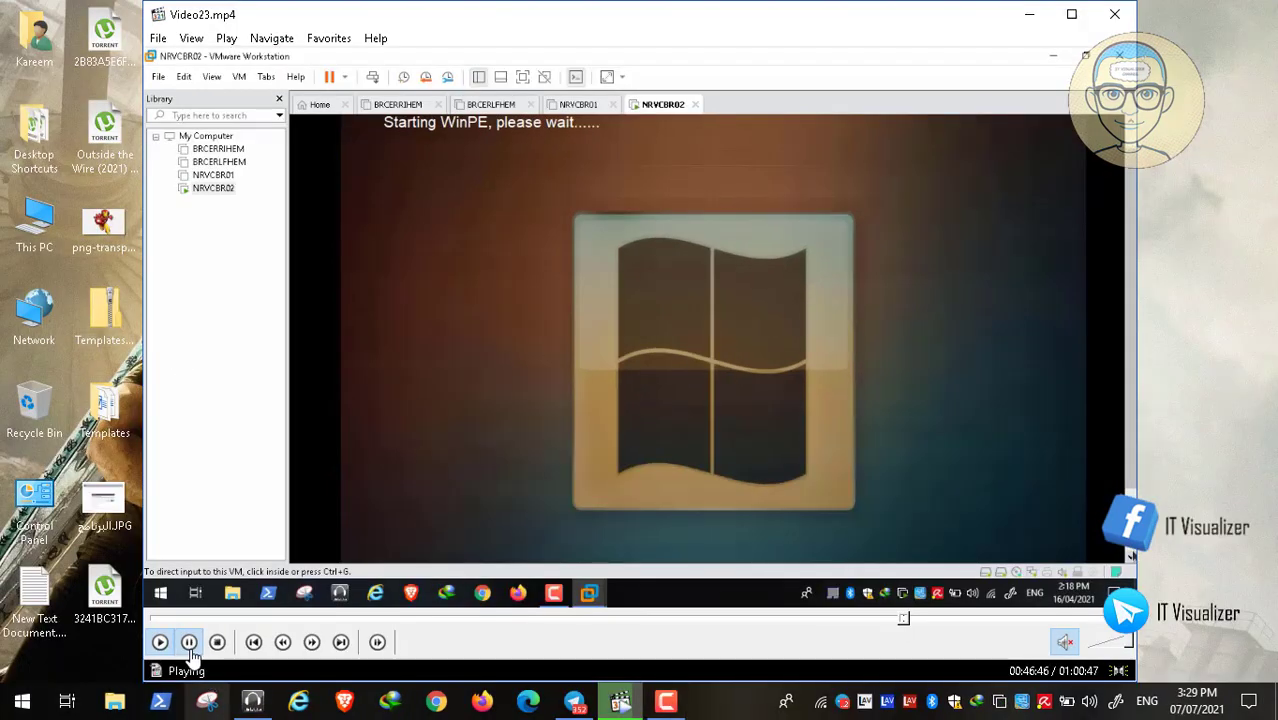
Pause Video23.mp4 in Media Player Classic while WinPE is still starting
{"action": "left_click", "coordinate": [188, 642]}
{"action": "left_click", "coordinate": [662, 704]}
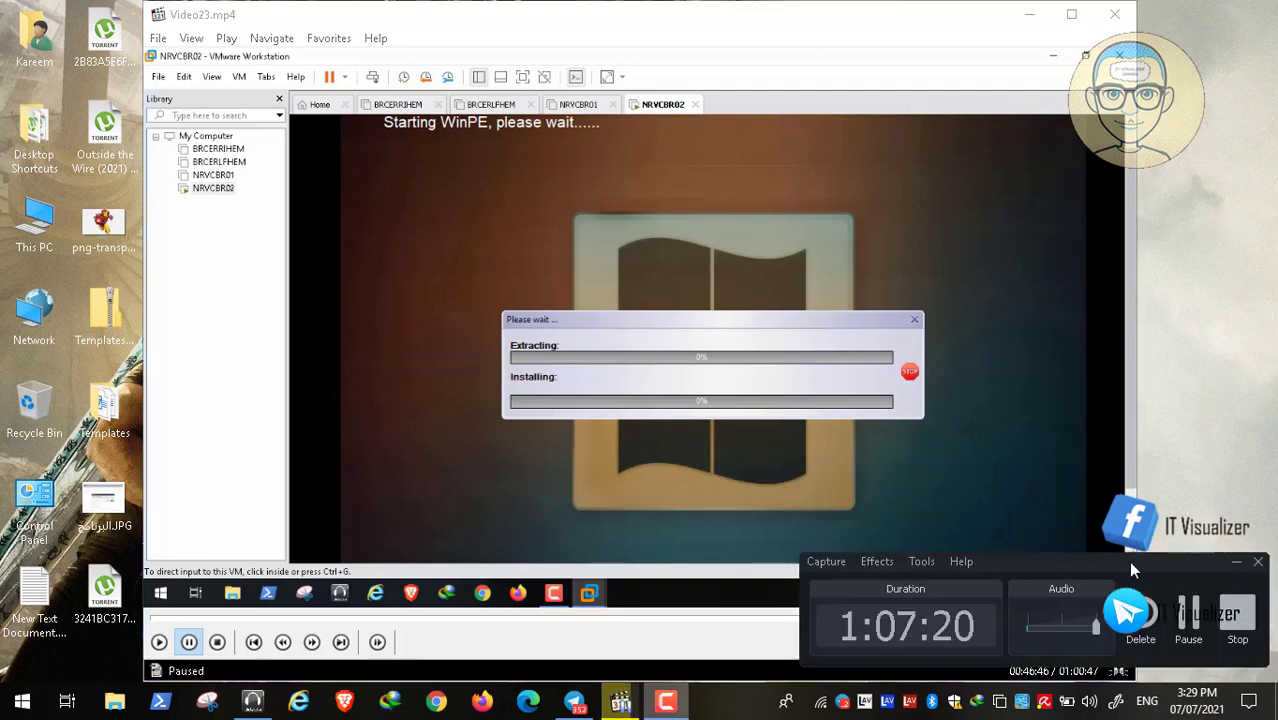
{"action": "left_click", "coordinate": [1190, 620]}
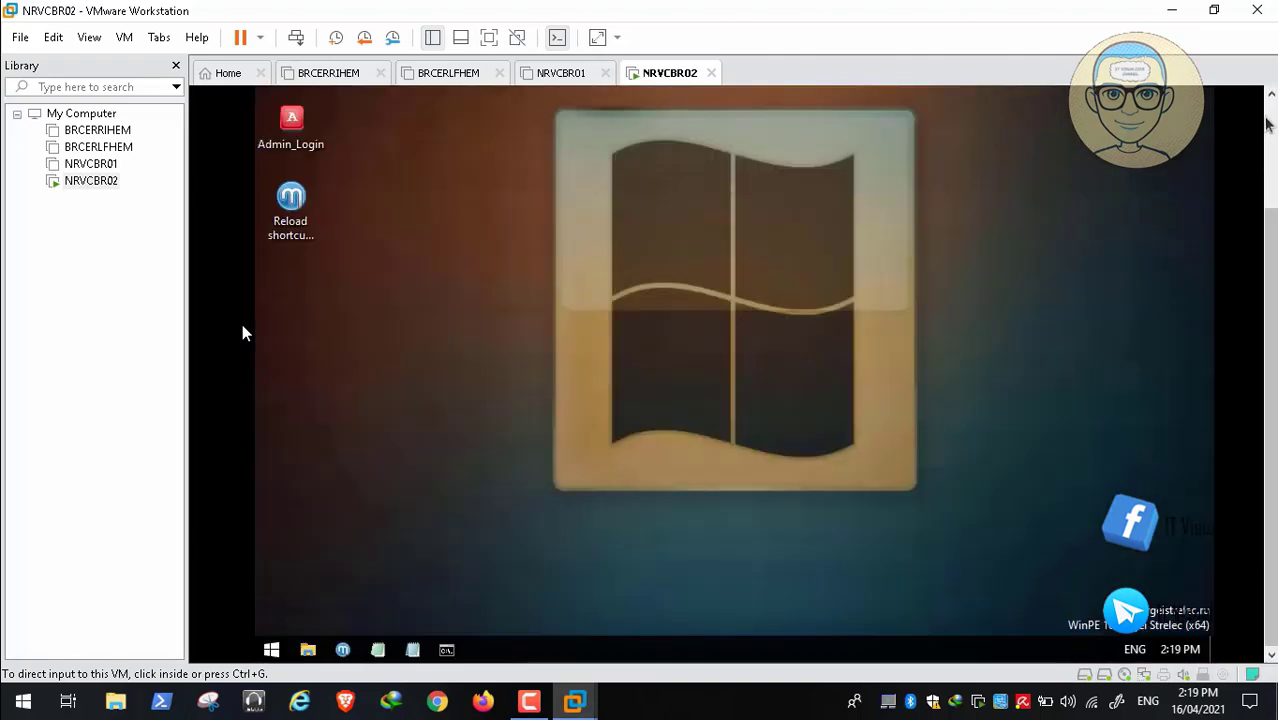
Bring up the MInstAll program list in the guest and scroll through it
{"action": "left_click", "coordinate": [357, 574]}
{"action": "left_click", "coordinate": [529, 649]}
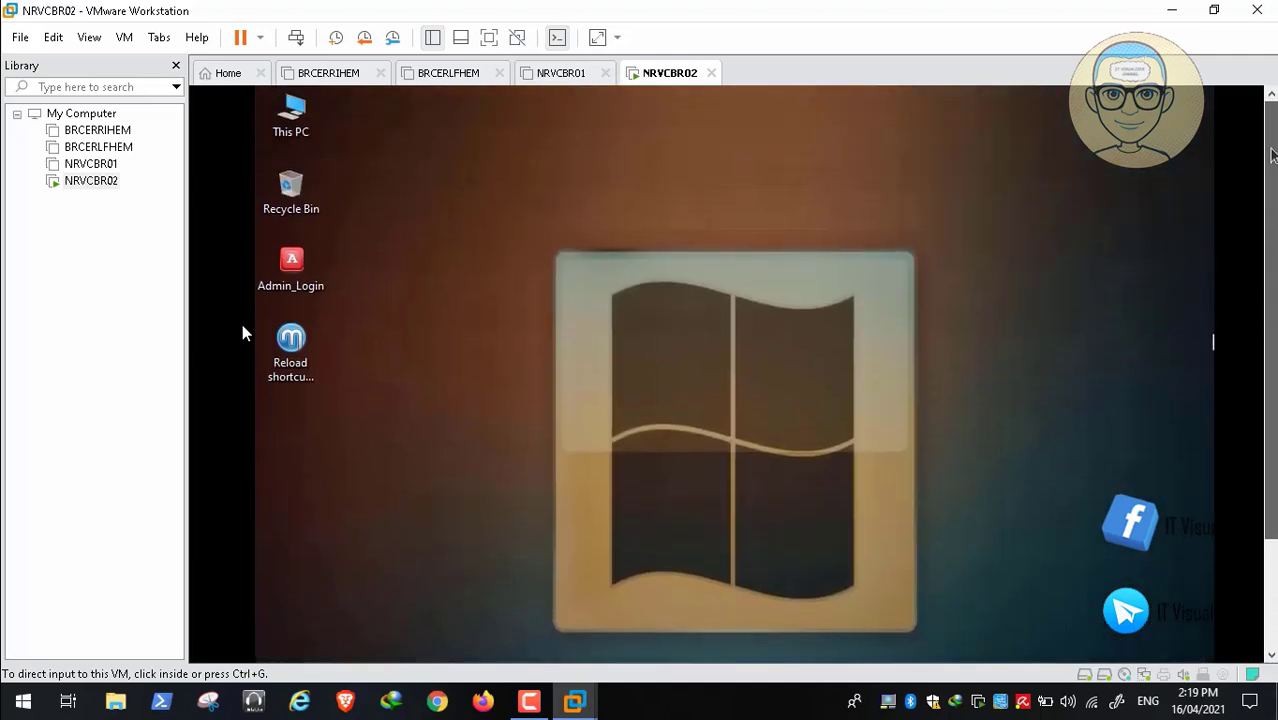
{"action": "scroll", "coordinate": [1268, 355], "scroll_direction": "down", "scroll_amount": 3}
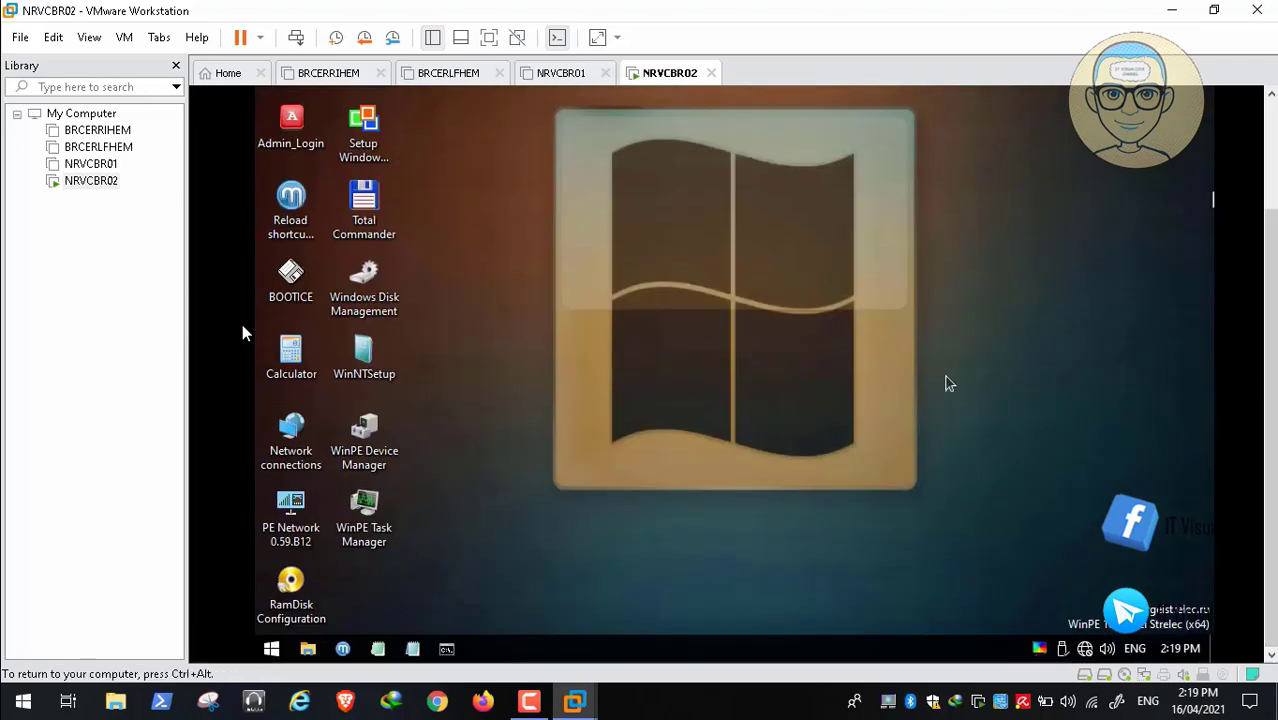
Browse Programs WinPE's Network, Formatting, Resetting passwords, BCD editors and Defragmentation groups, ending on Antivirus
{"action": "left_click", "coordinate": [271, 649]}
{"action": "mouse_move", "coordinate": [427, 364]}
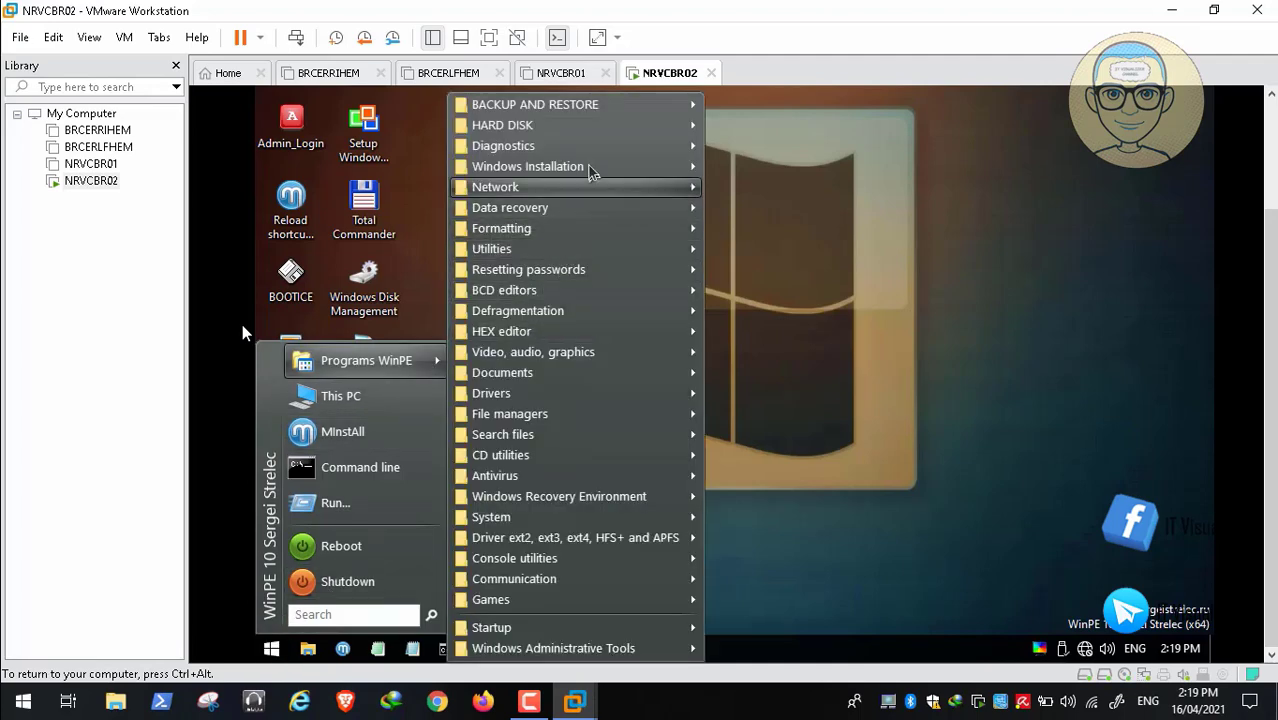
{"action": "mouse_move", "coordinate": [607, 108]}
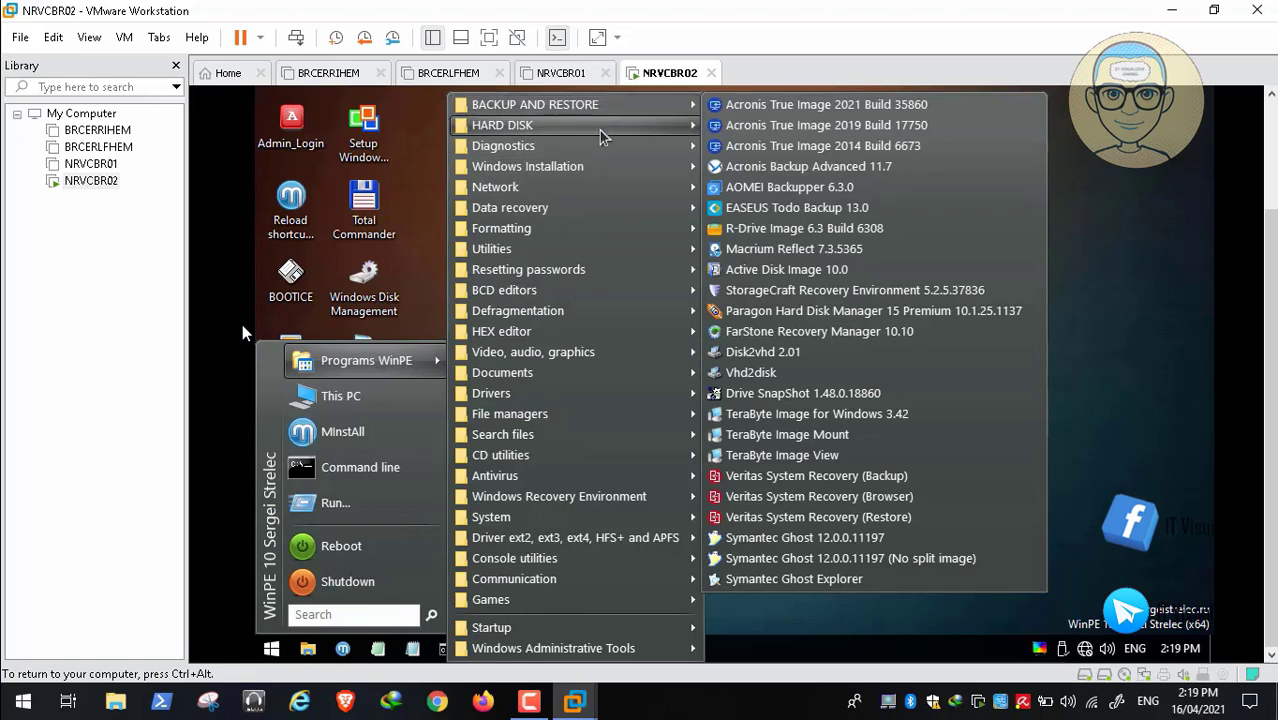
{"action": "mouse_move", "coordinate": [600, 130]}
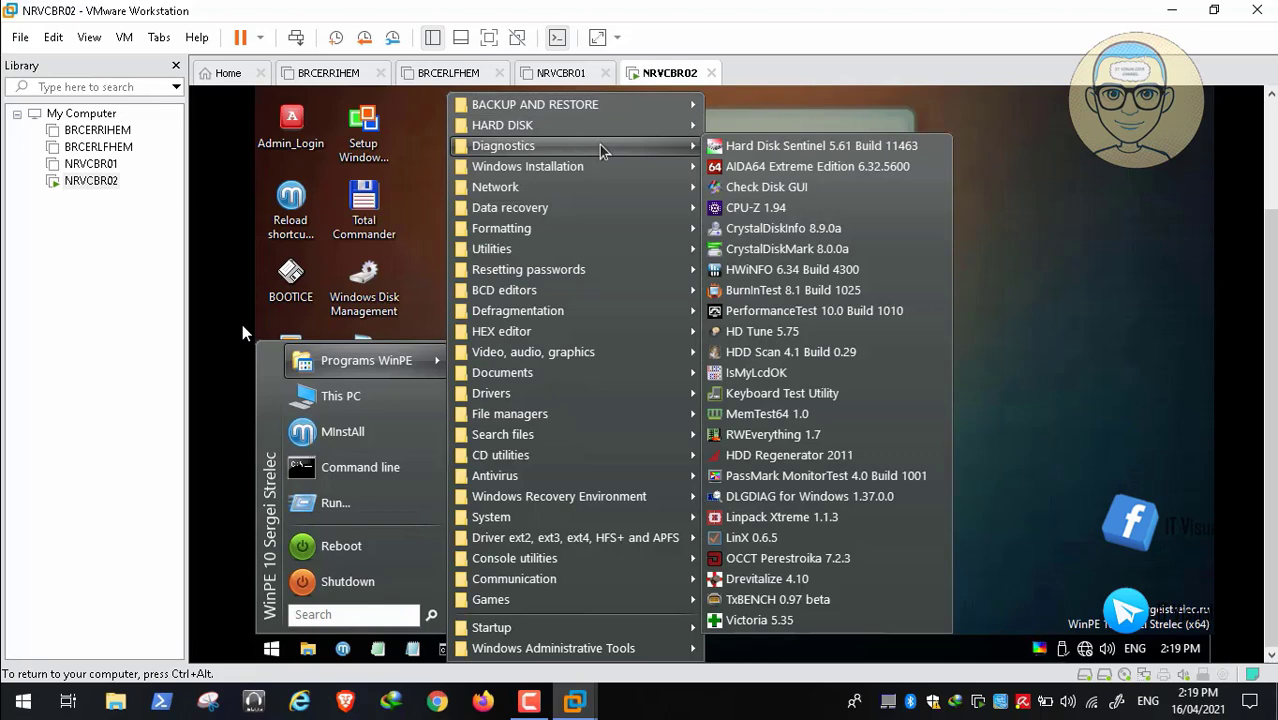
{"action": "mouse_move", "coordinate": [597, 178]}
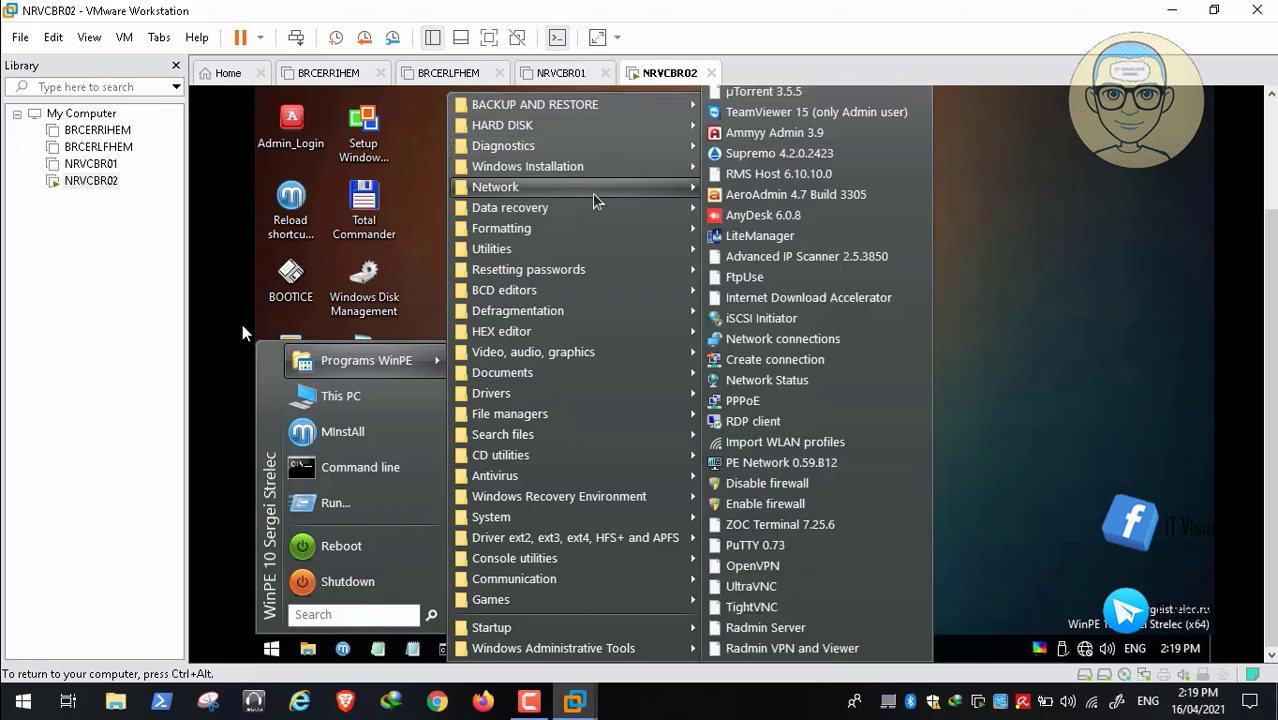
{"action": "mouse_move", "coordinate": [597, 222]}
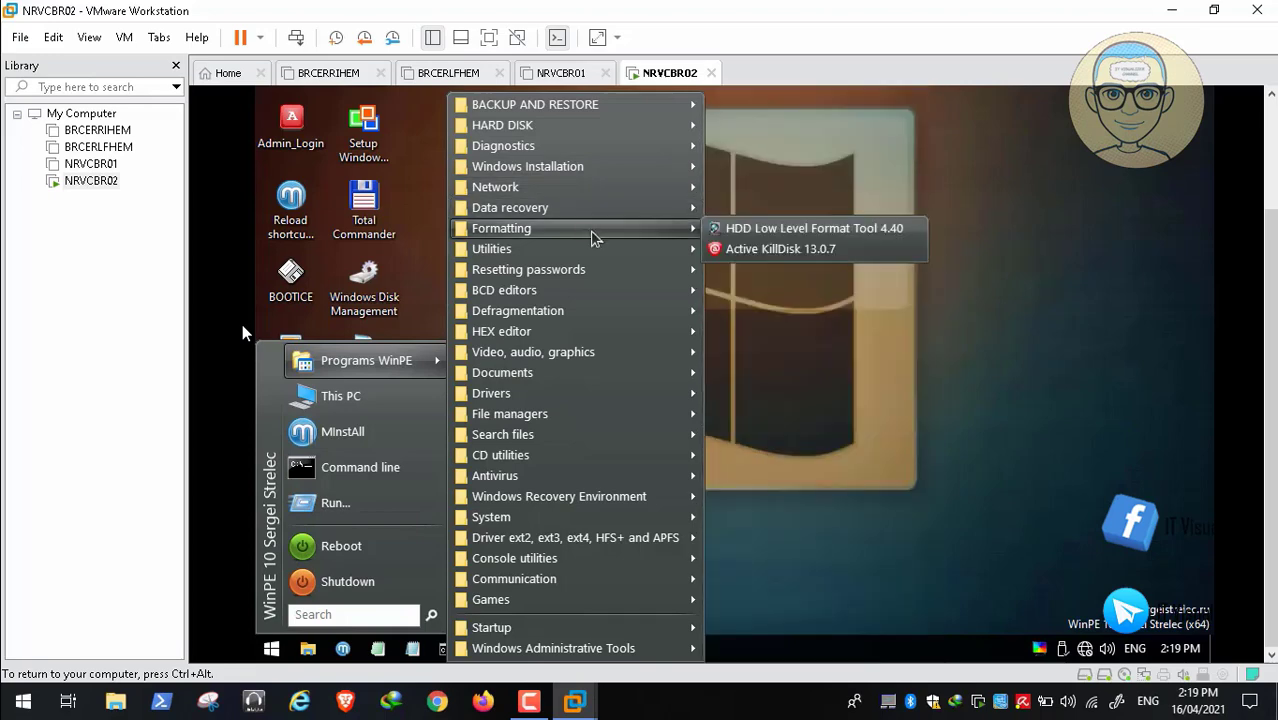
{"action": "mouse_move", "coordinate": [592, 276]}
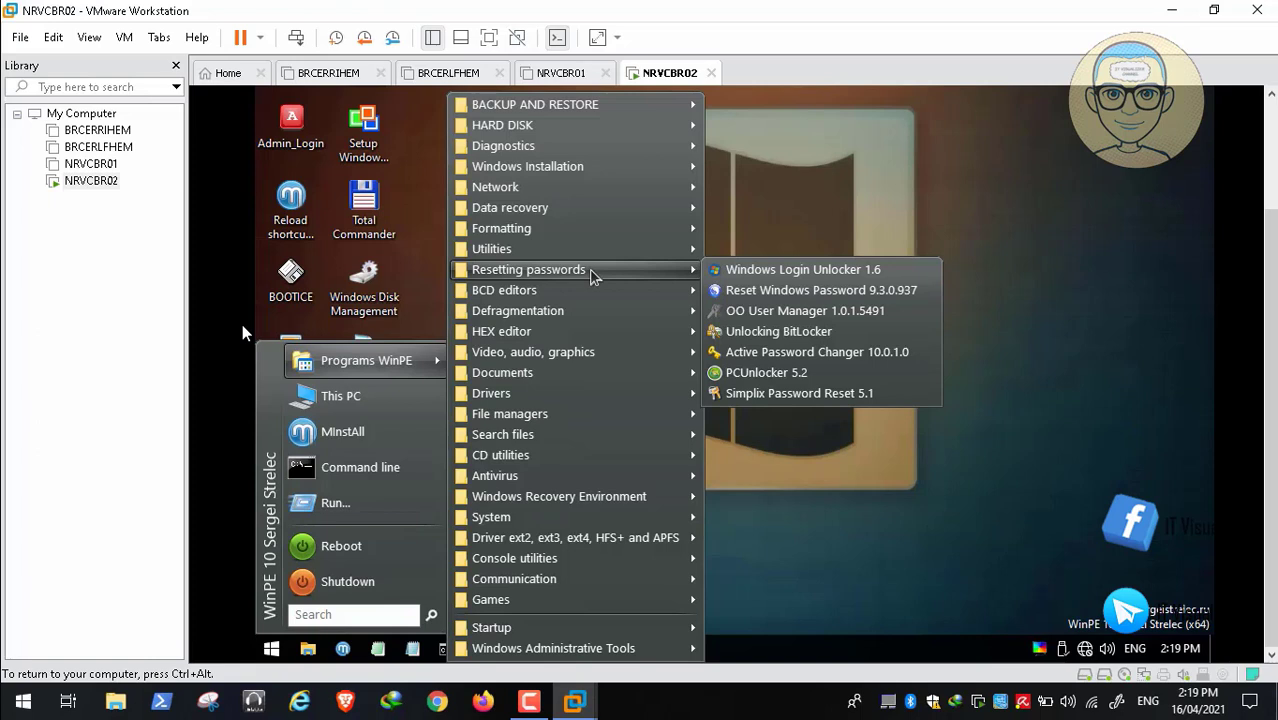
{"action": "mouse_move", "coordinate": [592, 298]}
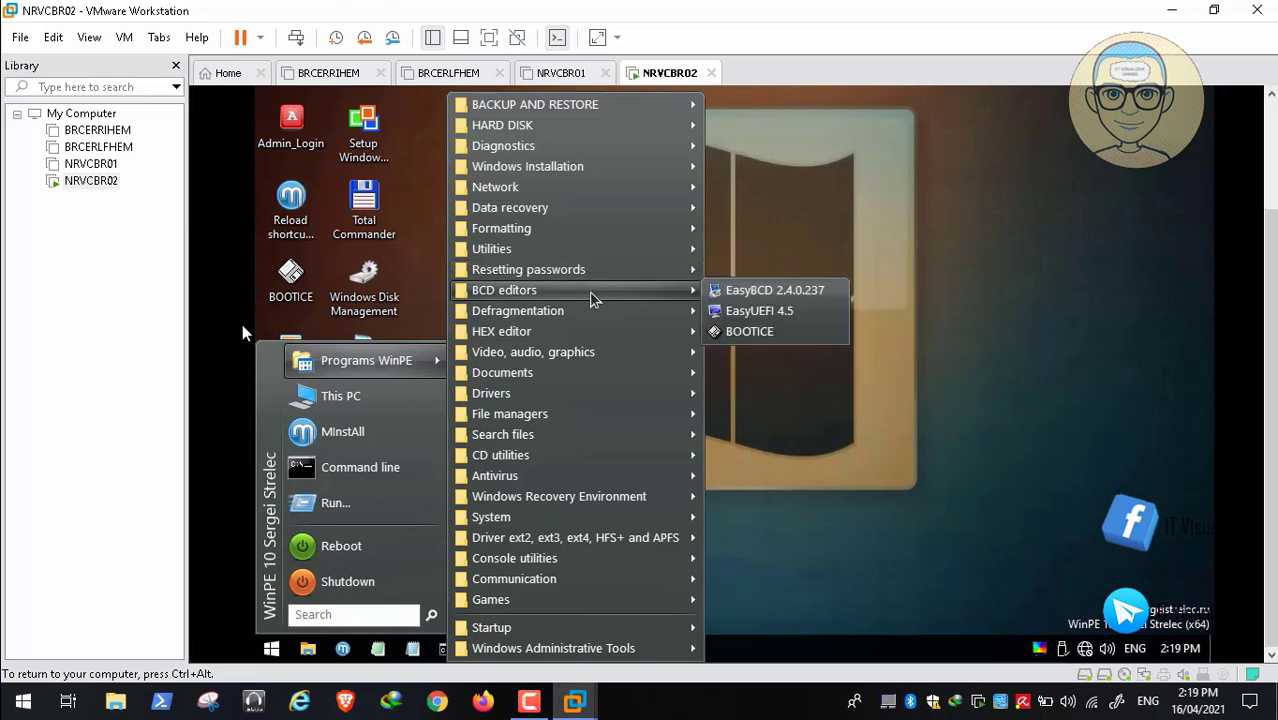
{"action": "mouse_move", "coordinate": [592, 320]}
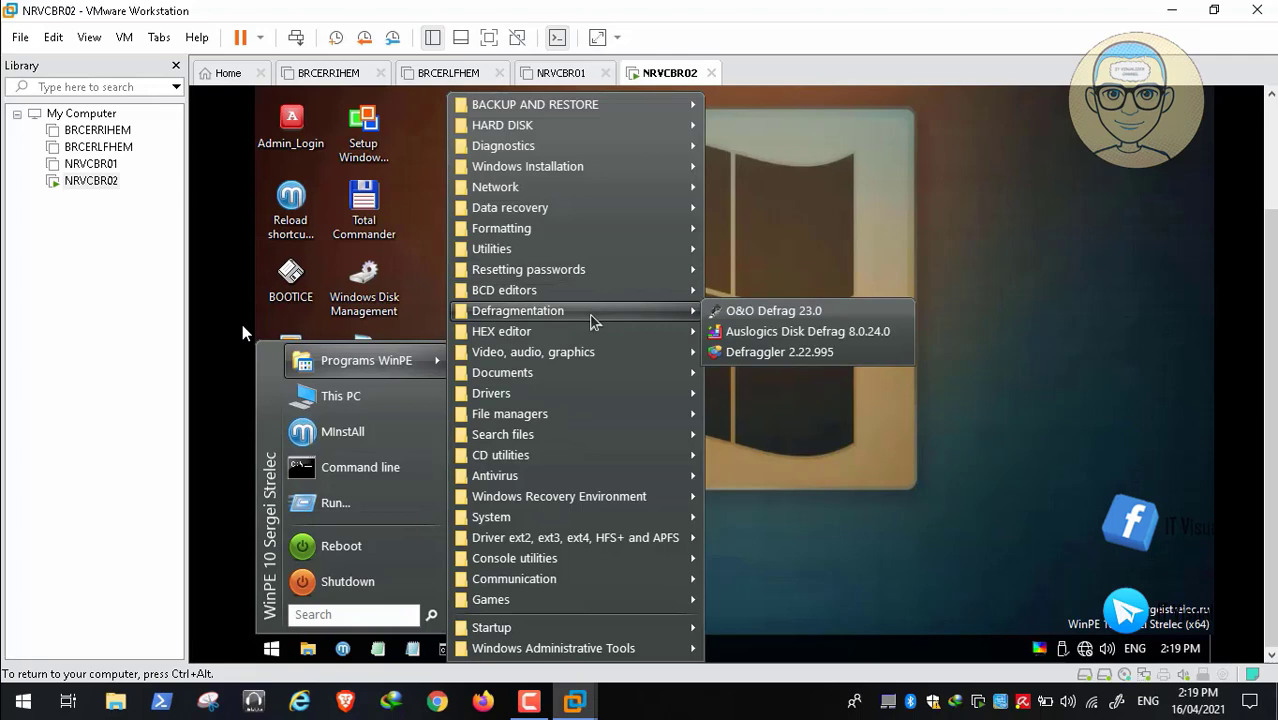
{"action": "mouse_move", "coordinate": [632, 482]}
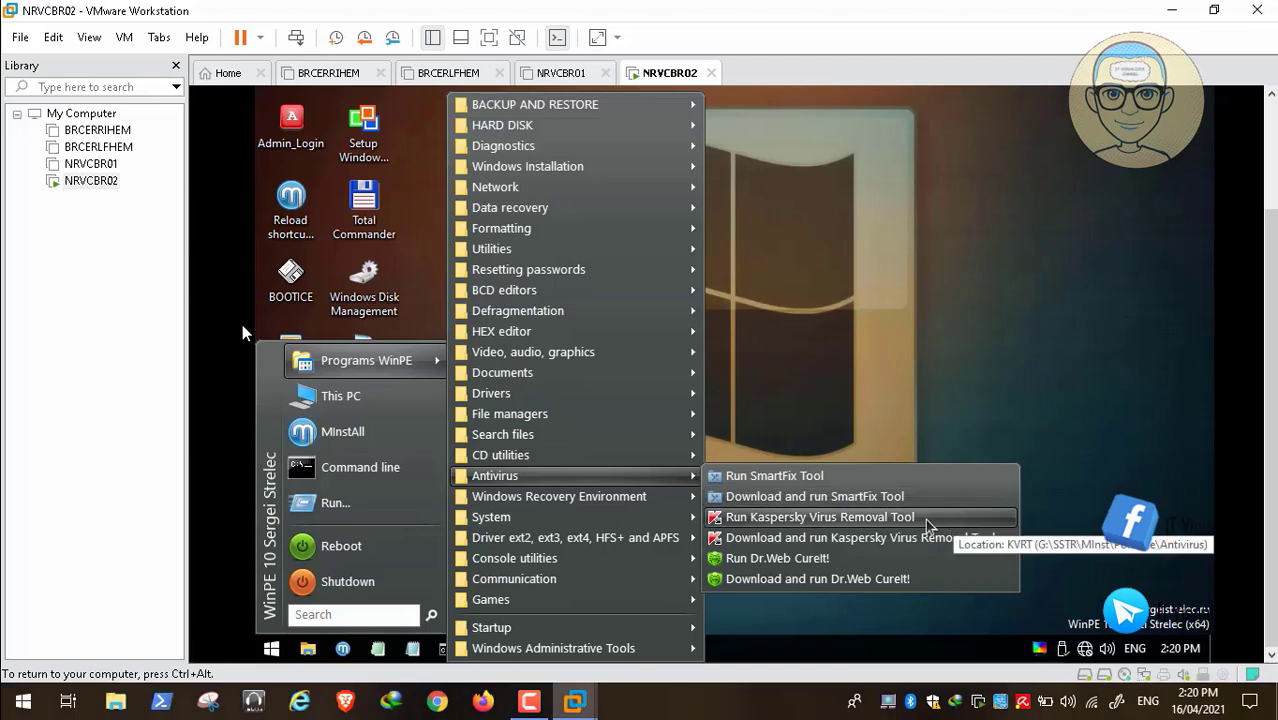
Run Kaspersky Virus Removal Tool and Download and run Kaspersky, closing each 'can't run' error
{"action": "left_click", "coordinate": [928, 517]}
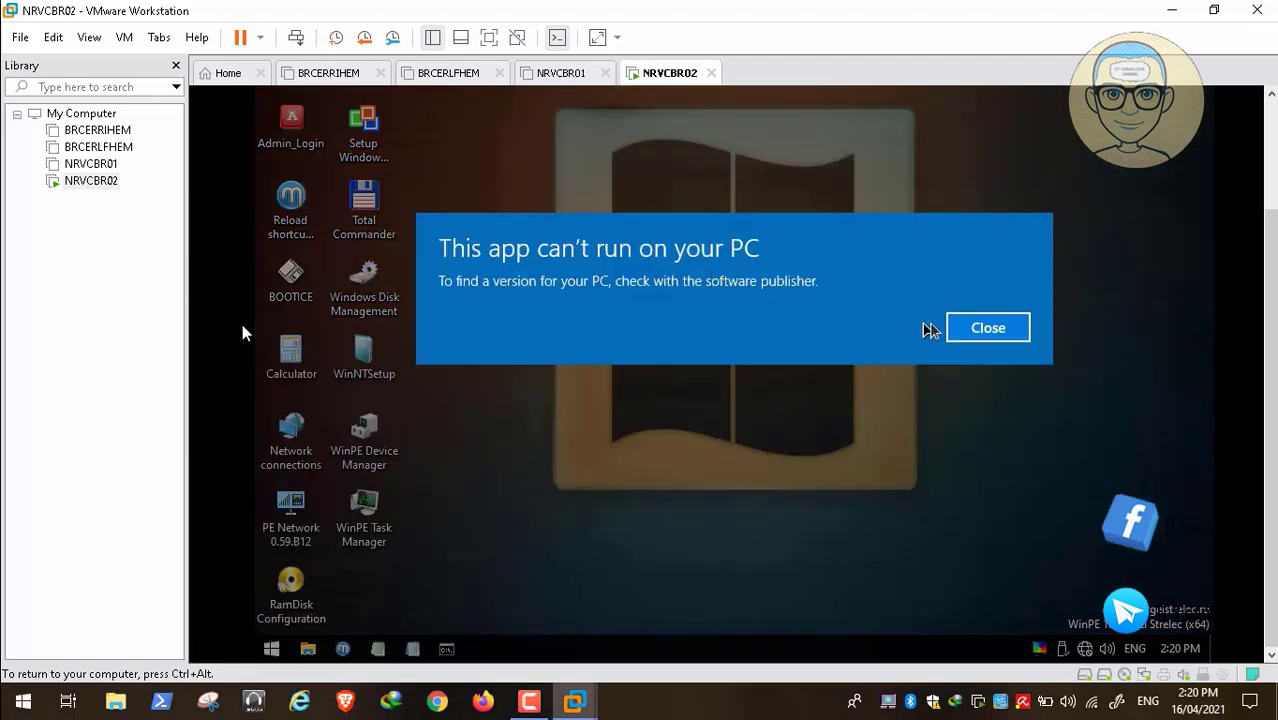
{"action": "left_click", "coordinate": [988, 336]}
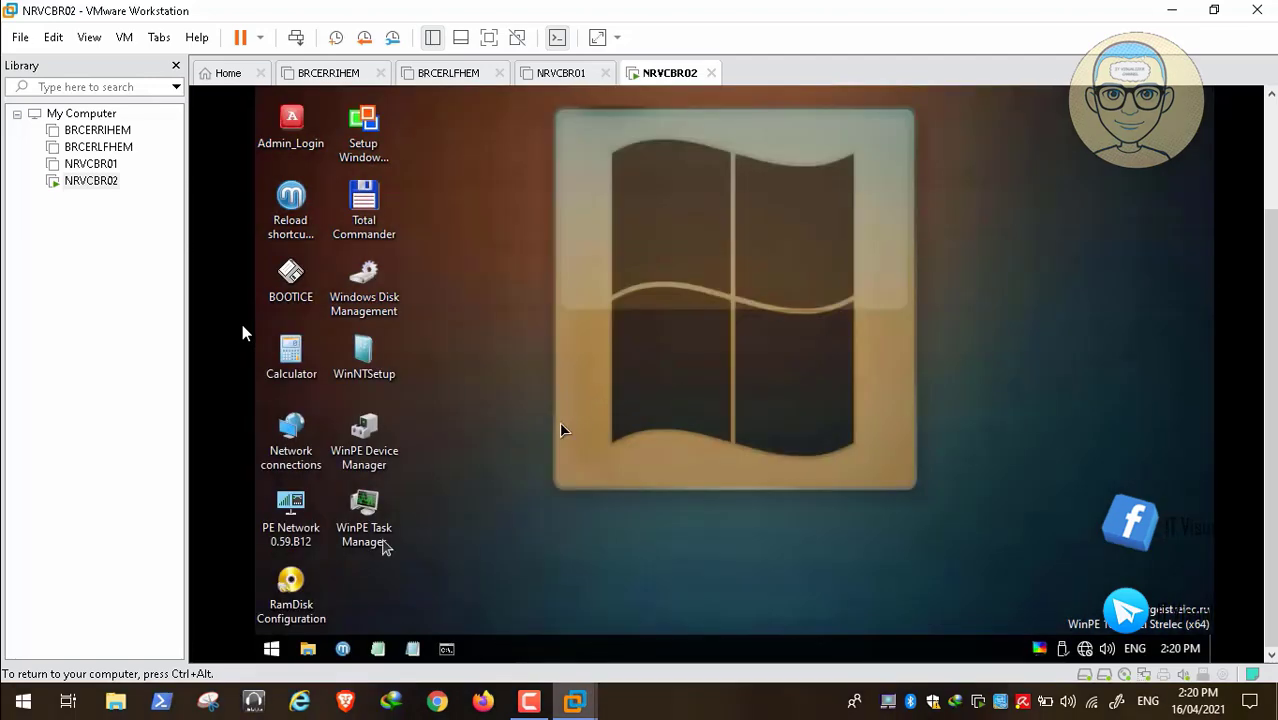
{"action": "left_click", "coordinate": [270, 650]}
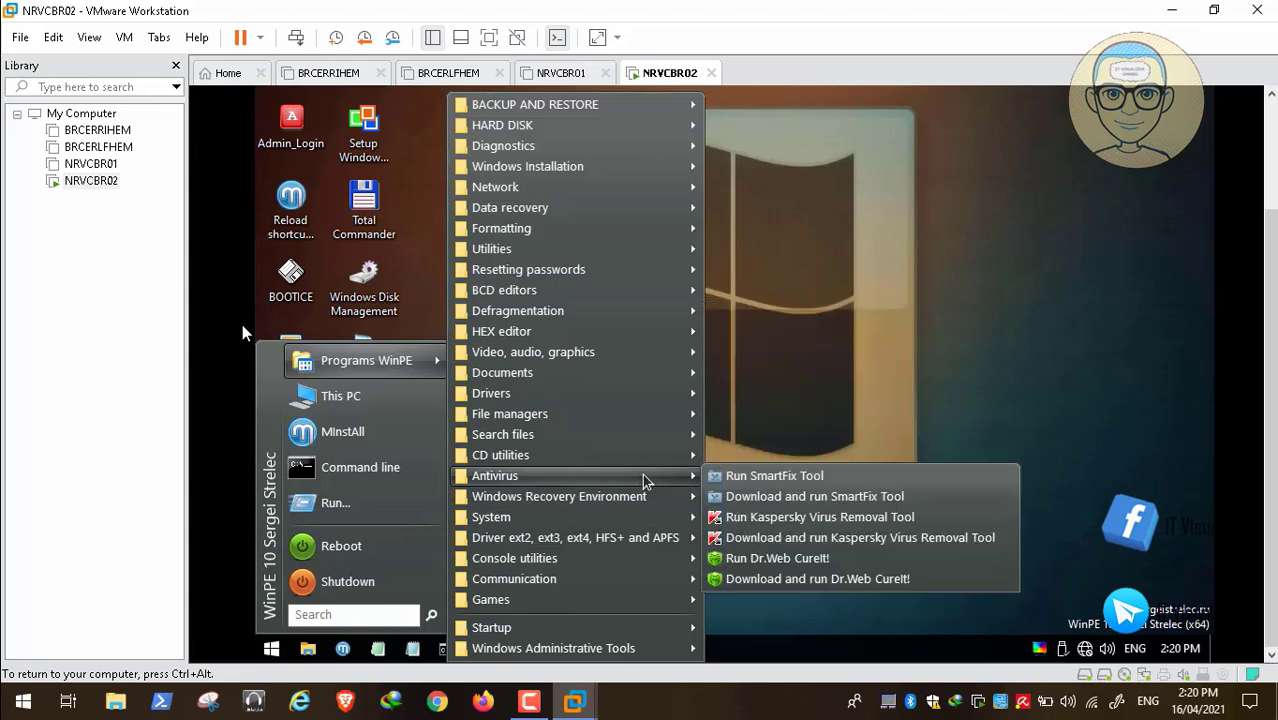
{"action": "left_click", "coordinate": [829, 545]}
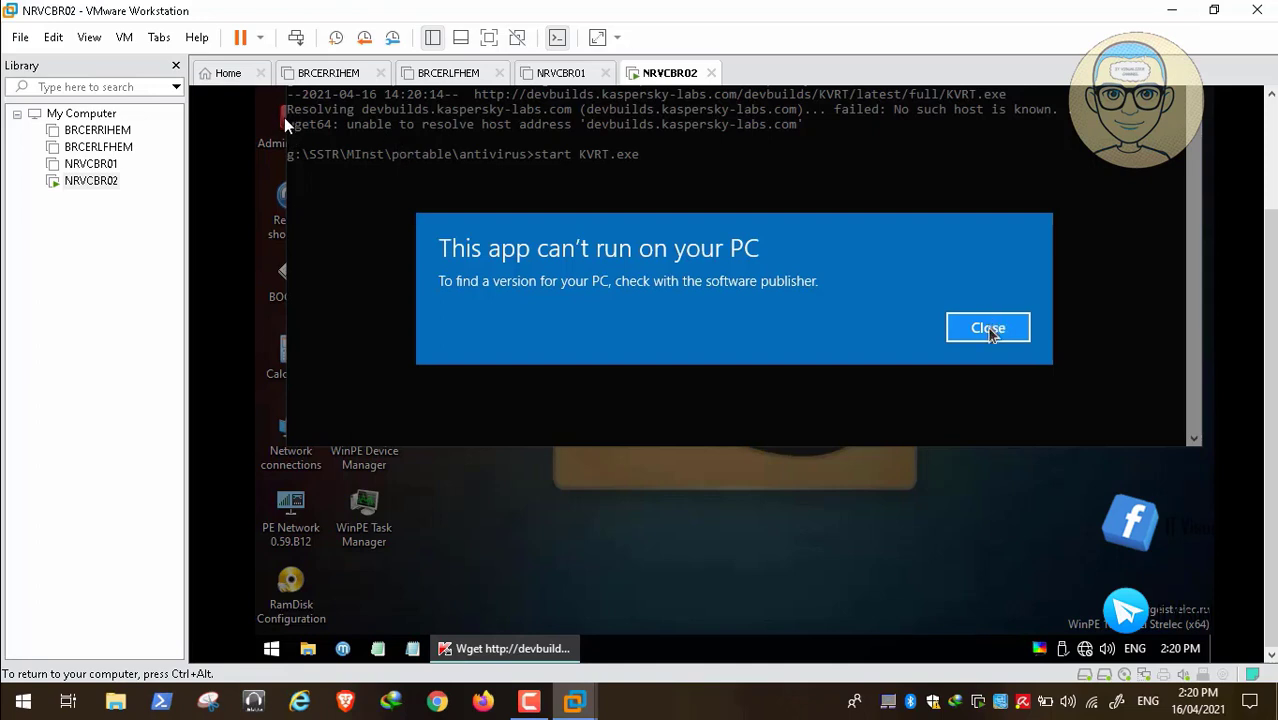
{"action": "left_click", "coordinate": [989, 330]}
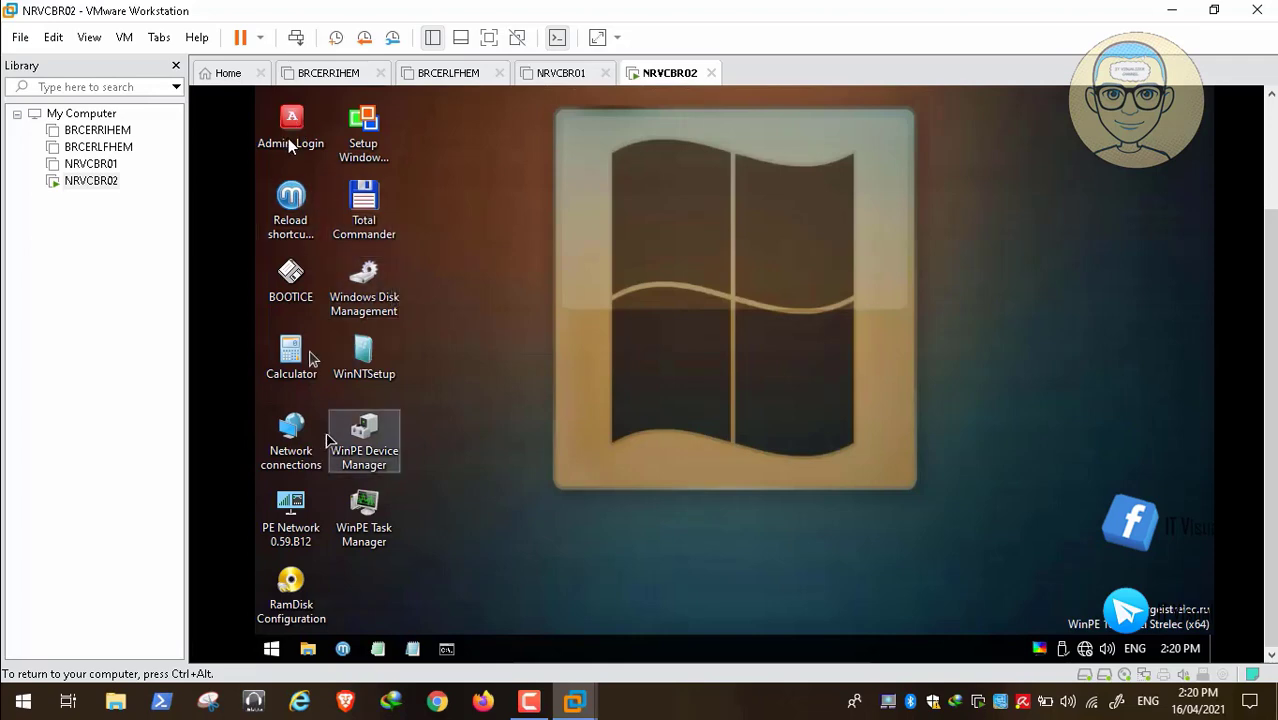
{"action": "left_click", "coordinate": [297, 127]}
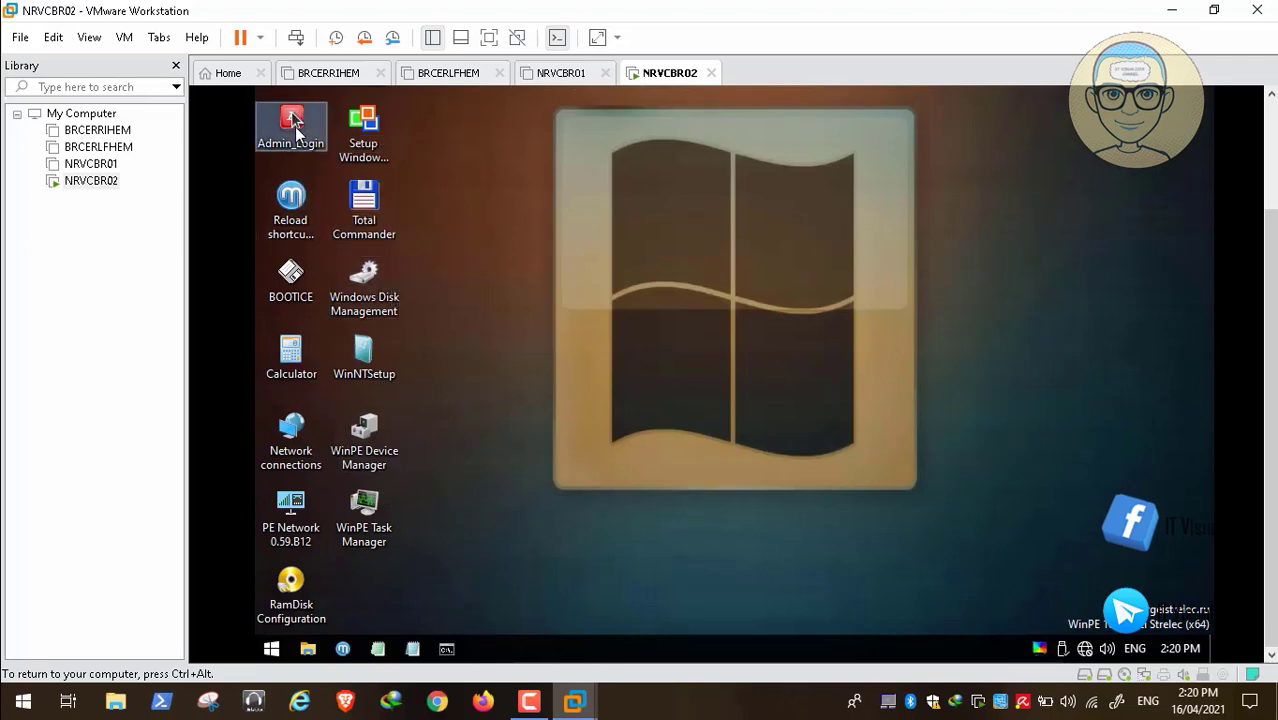
Log in as Administrator via the Admin_Login icon and scroll the console to view the reloaded desktop
{"action": "double_click", "coordinate": [293, 120]}
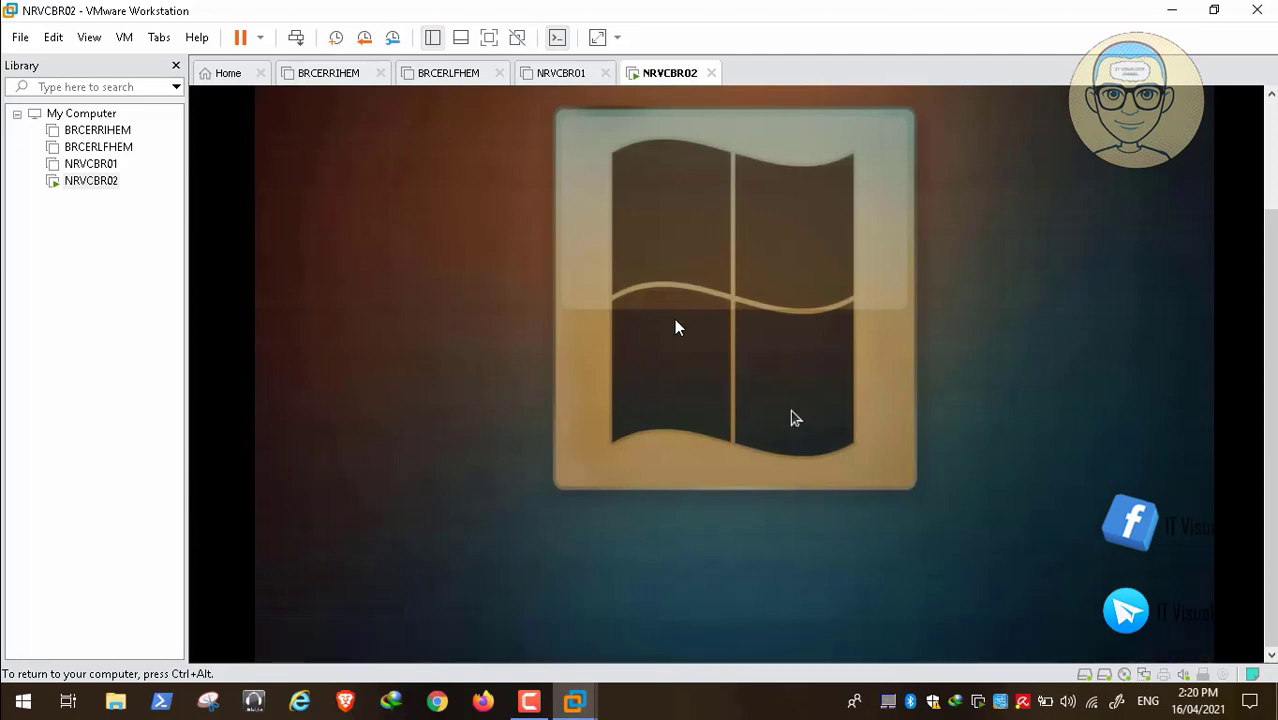
{"action": "key", "text": "ctrl+alt"}
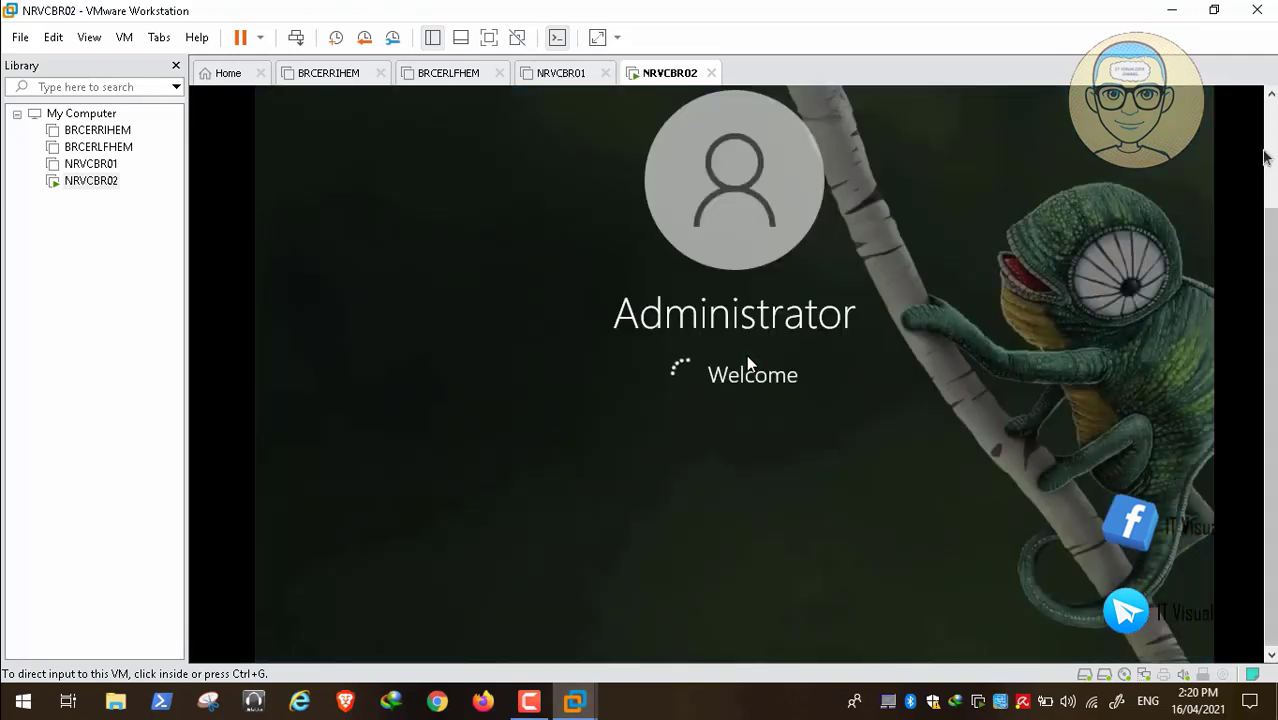
{"action": "left_click", "coordinate": [1266, 155]}
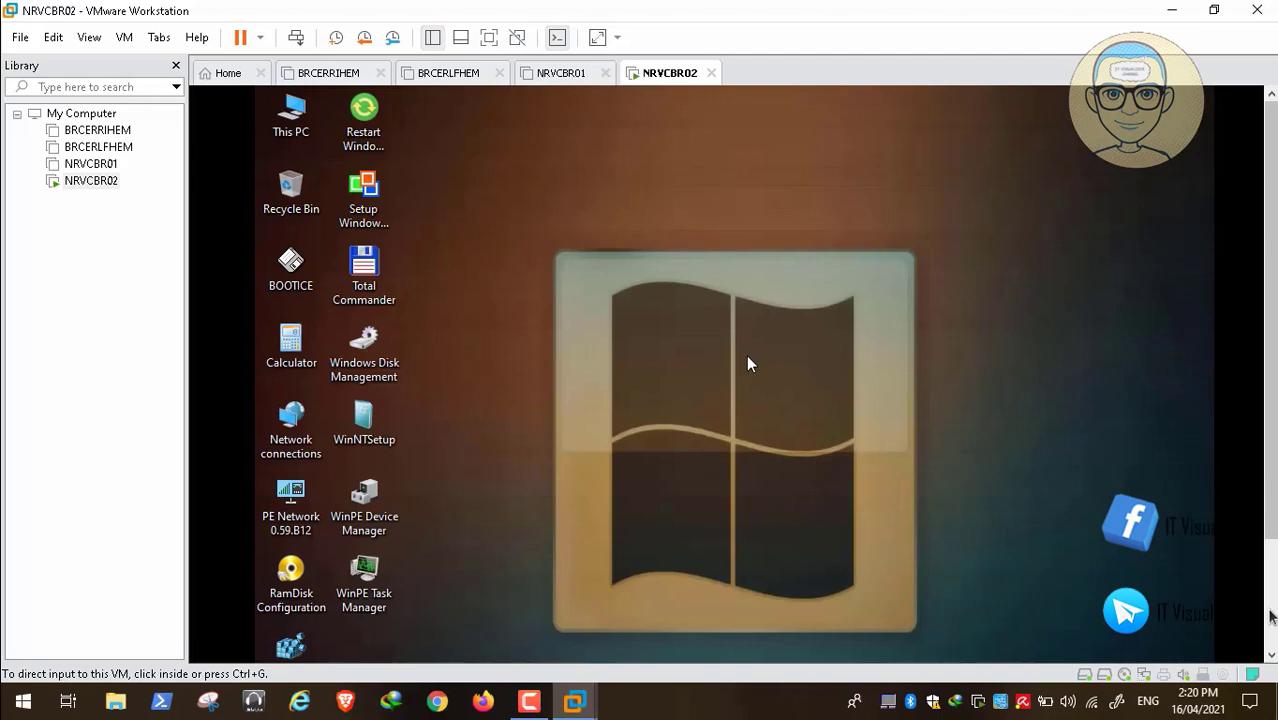
{"action": "left_click", "coordinate": [1270, 617]}
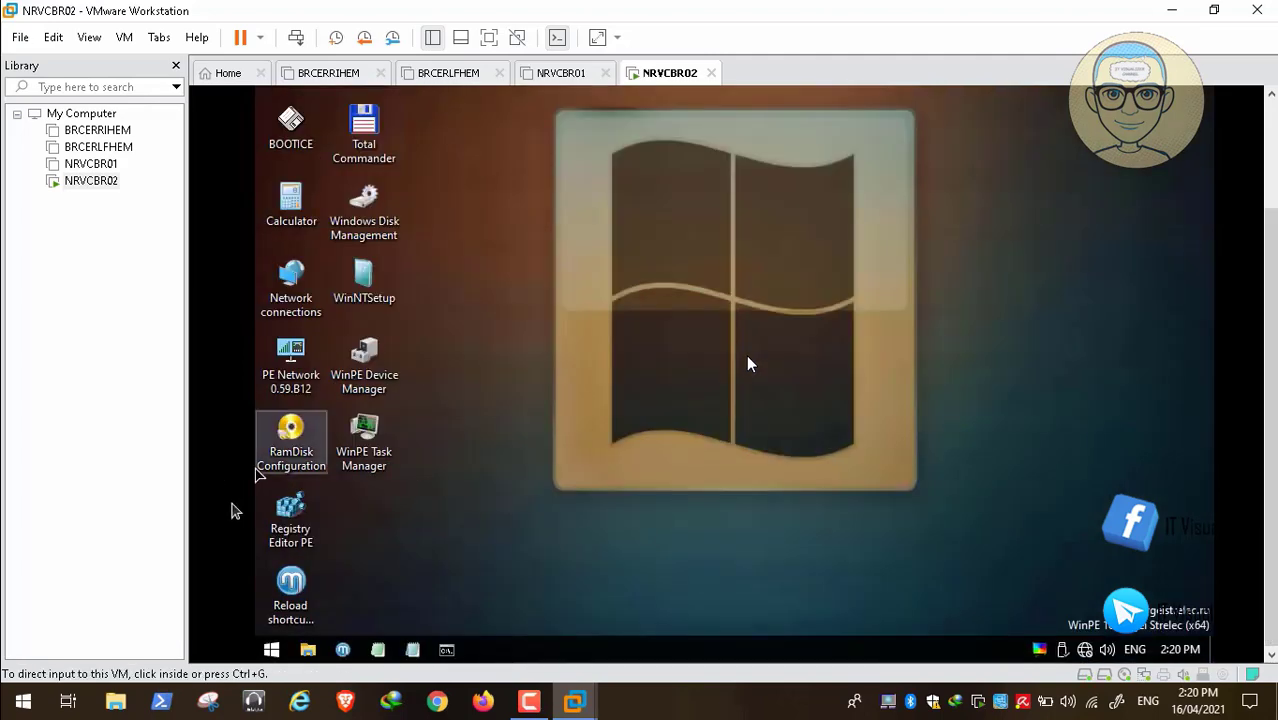
Run the Kaspersky Virus Removal Tool again from Antivirus and close its 'can't run' error
{"action": "left_click", "coordinate": [271, 650]}
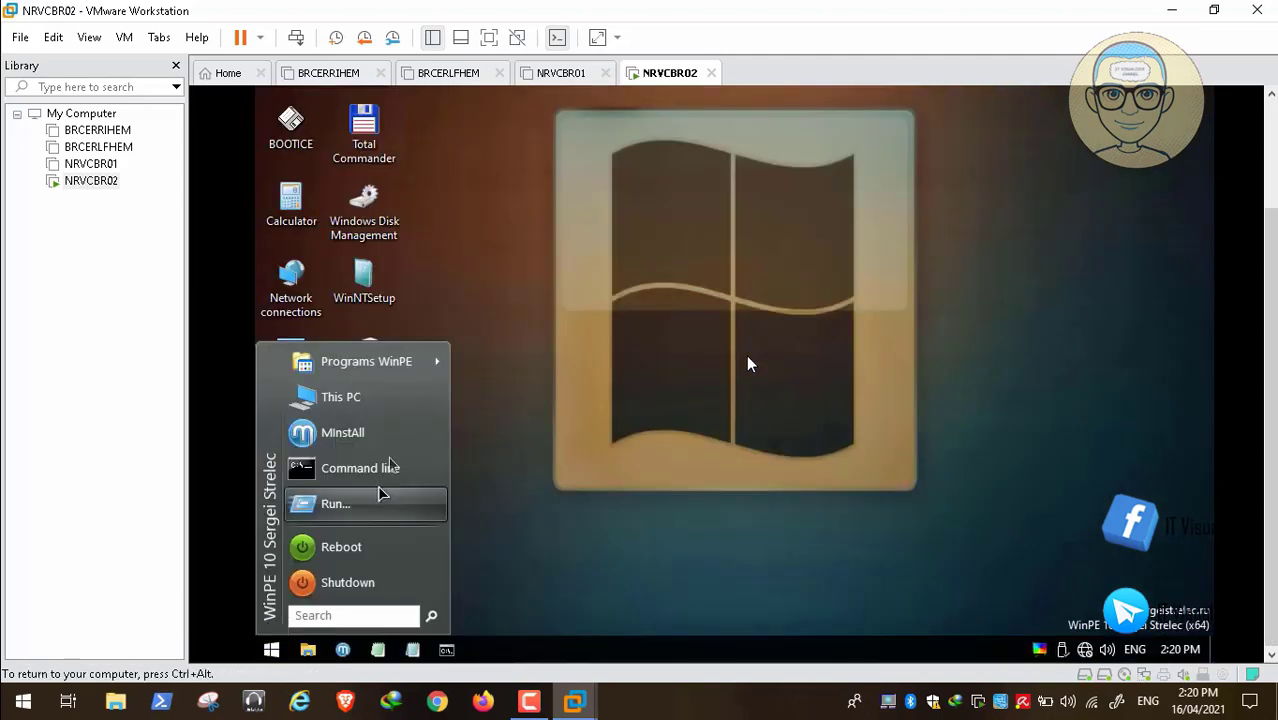
{"action": "mouse_move", "coordinate": [435, 362]}
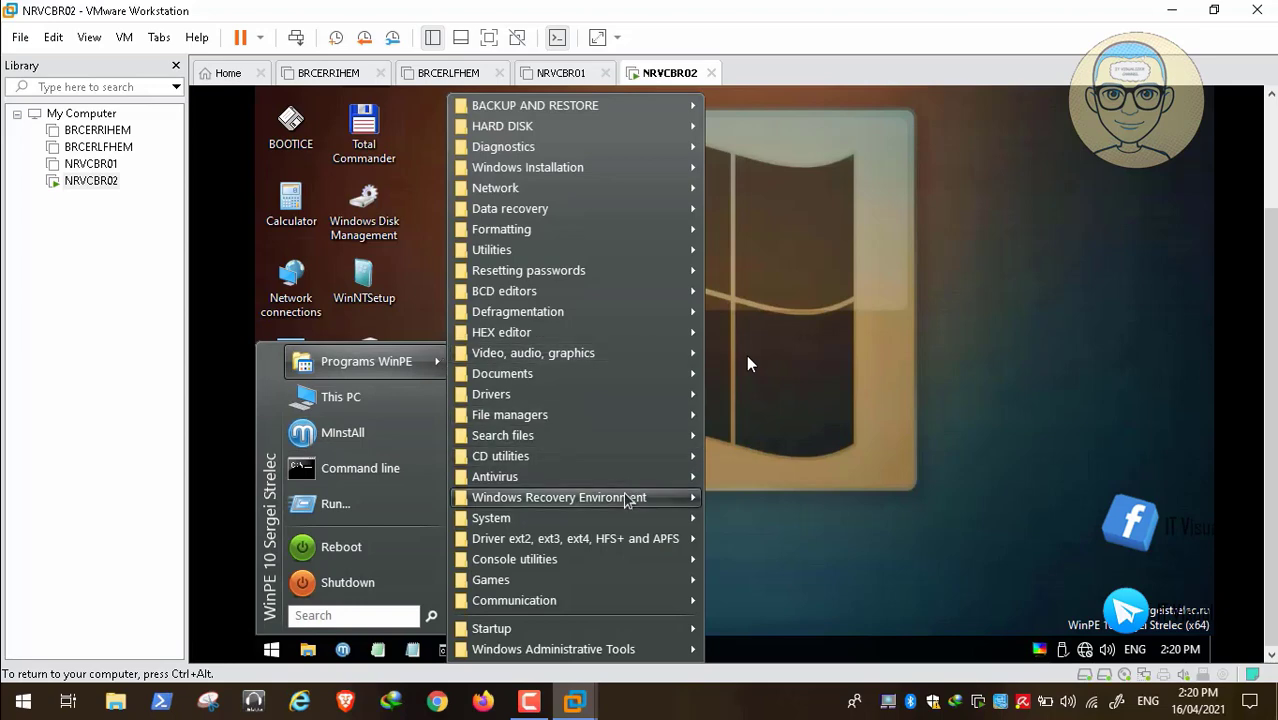
{"action": "mouse_move", "coordinate": [642, 478]}
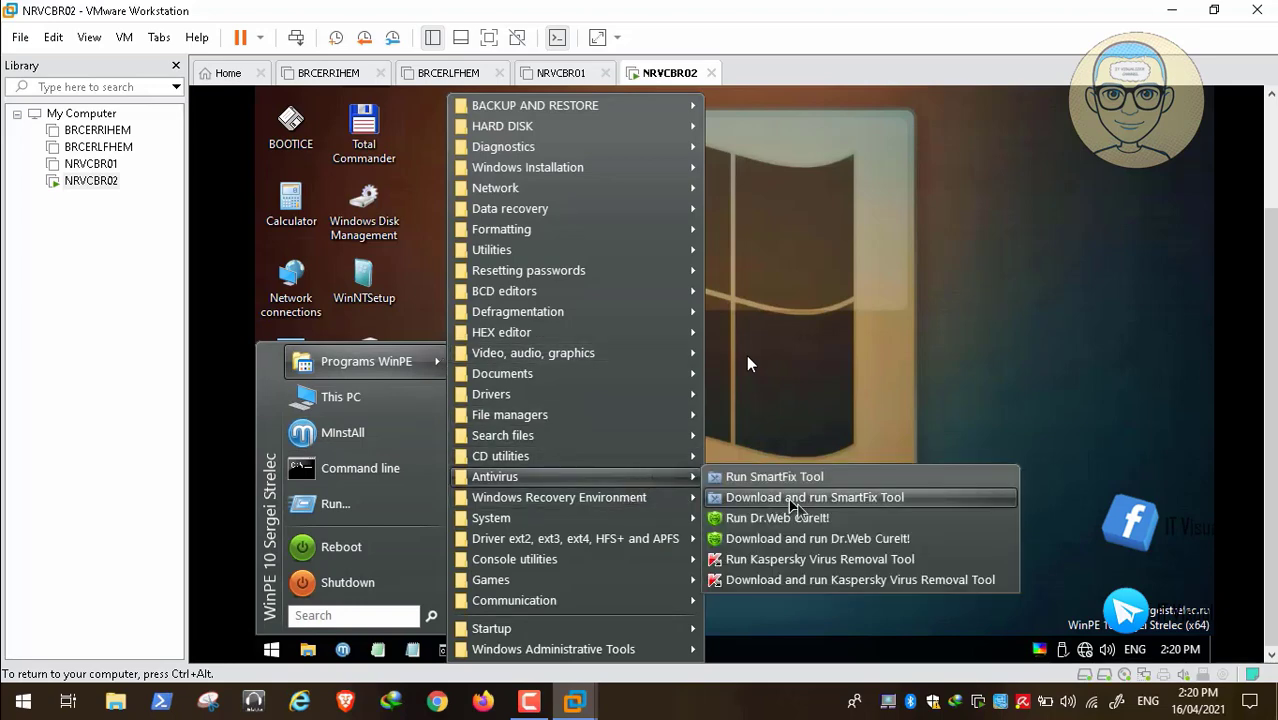
{"action": "left_click", "coordinate": [826, 560]}
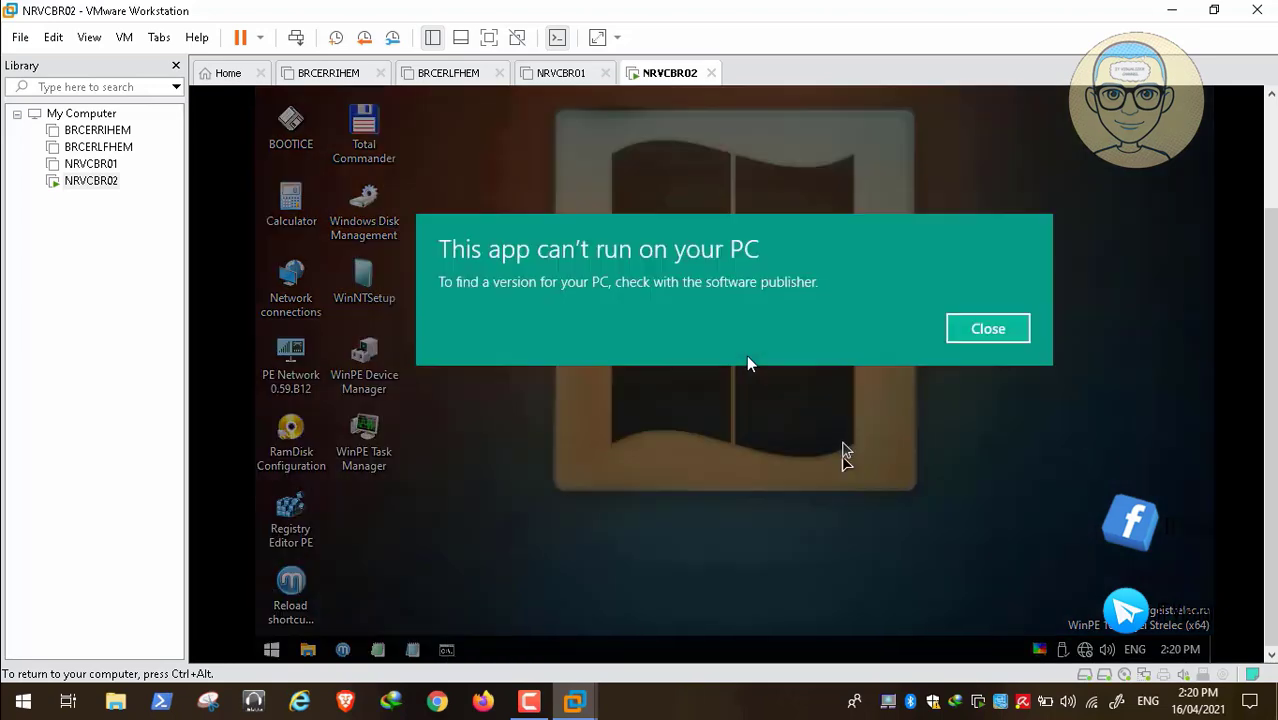
{"action": "left_click", "coordinate": [982, 337]}
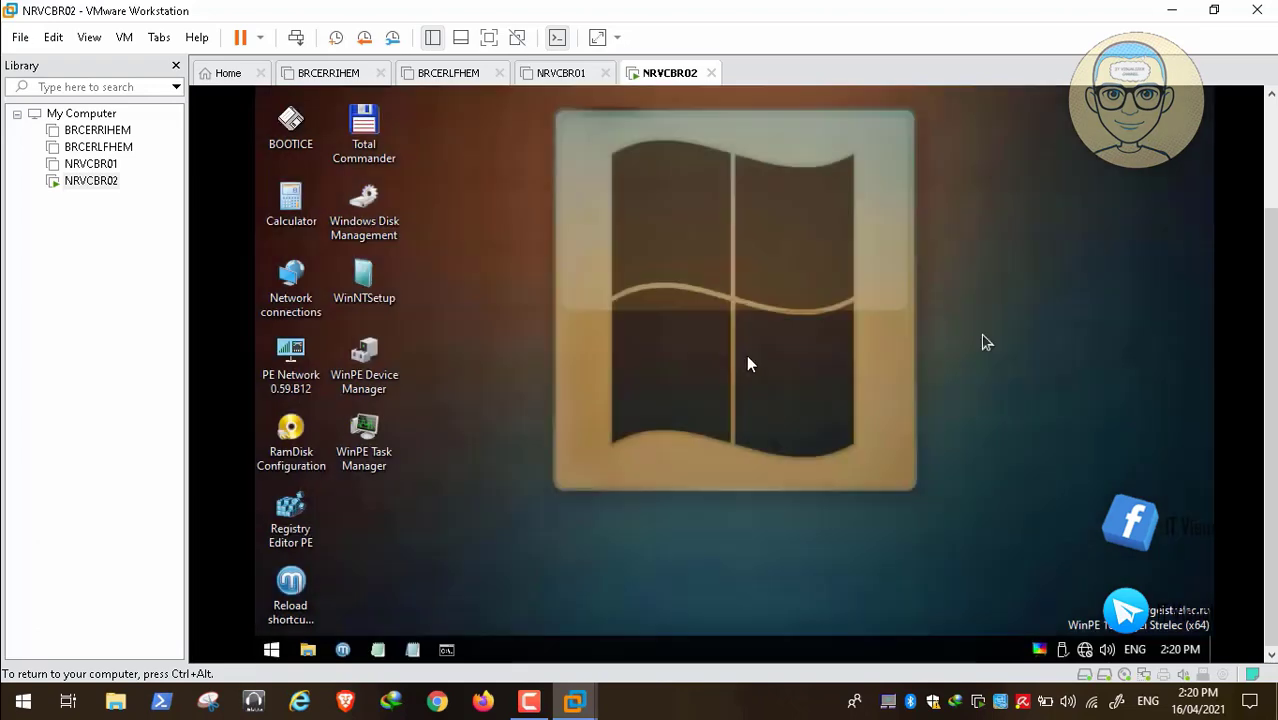
Bring up the Resetting passwords tools list under Programs WinPE
{"action": "left_click", "coordinate": [271, 650]}
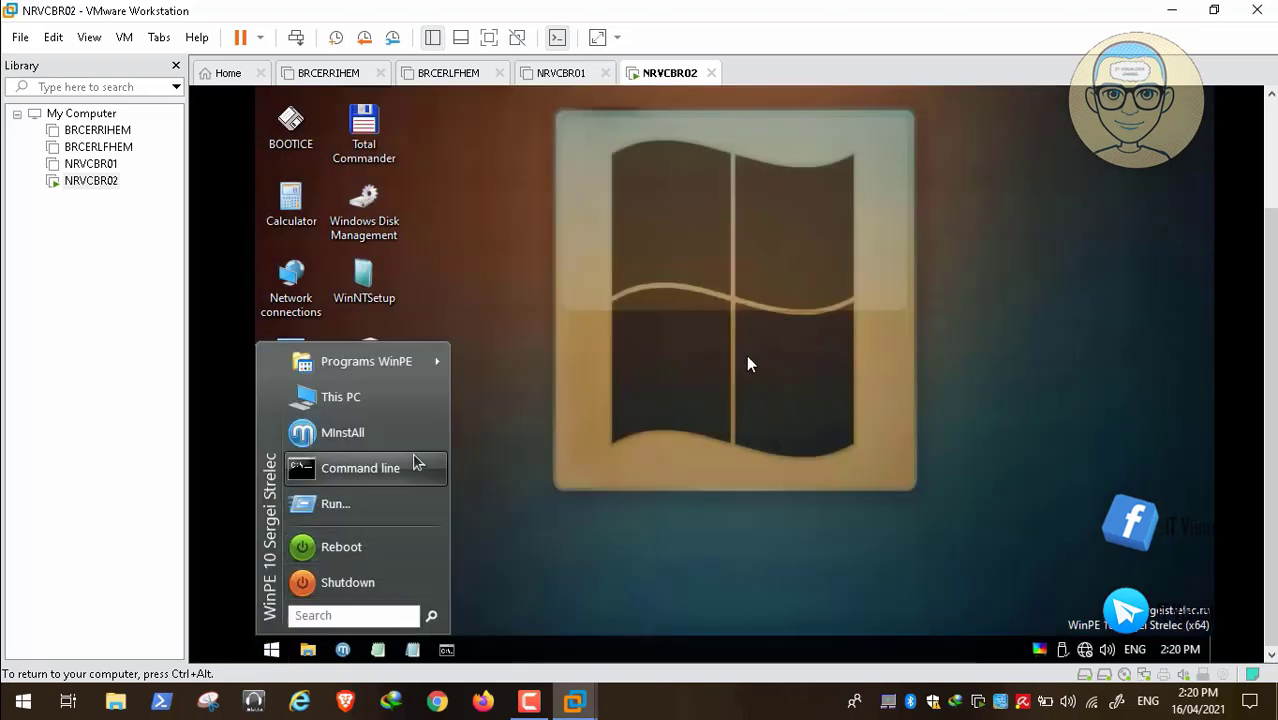
{"action": "mouse_move", "coordinate": [442, 363]}
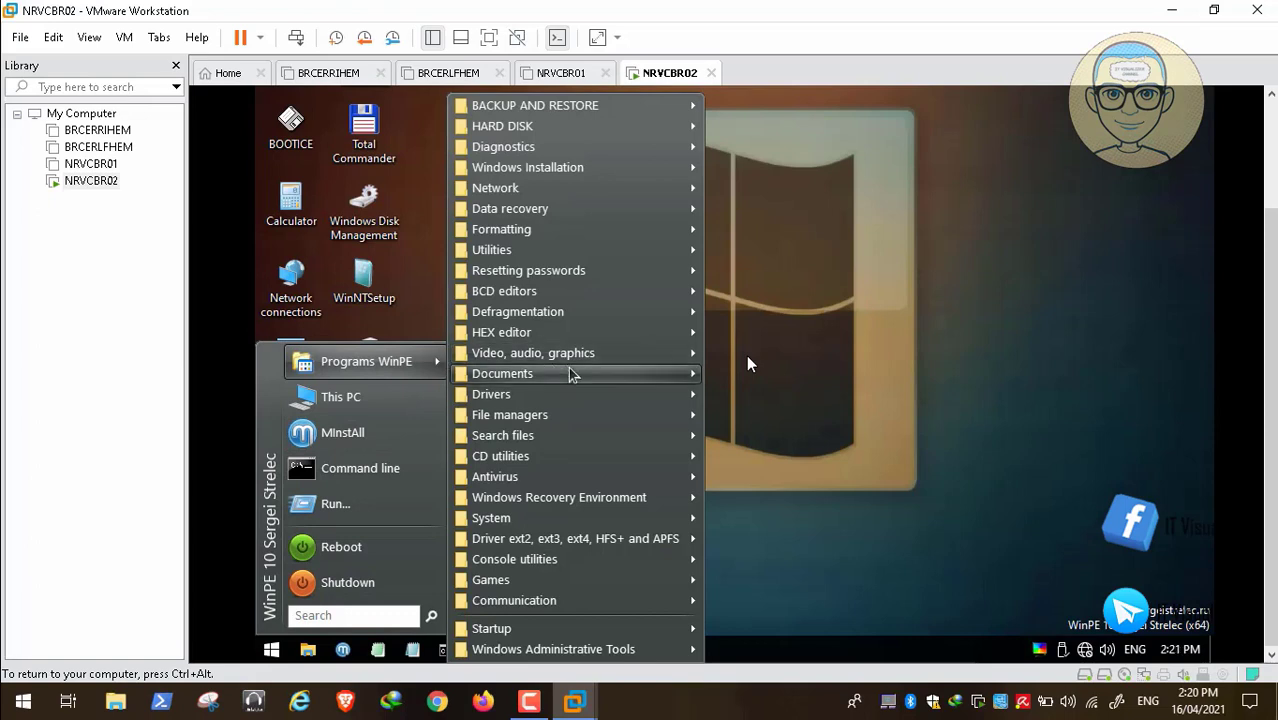
{"action": "mouse_move", "coordinate": [570, 373]}
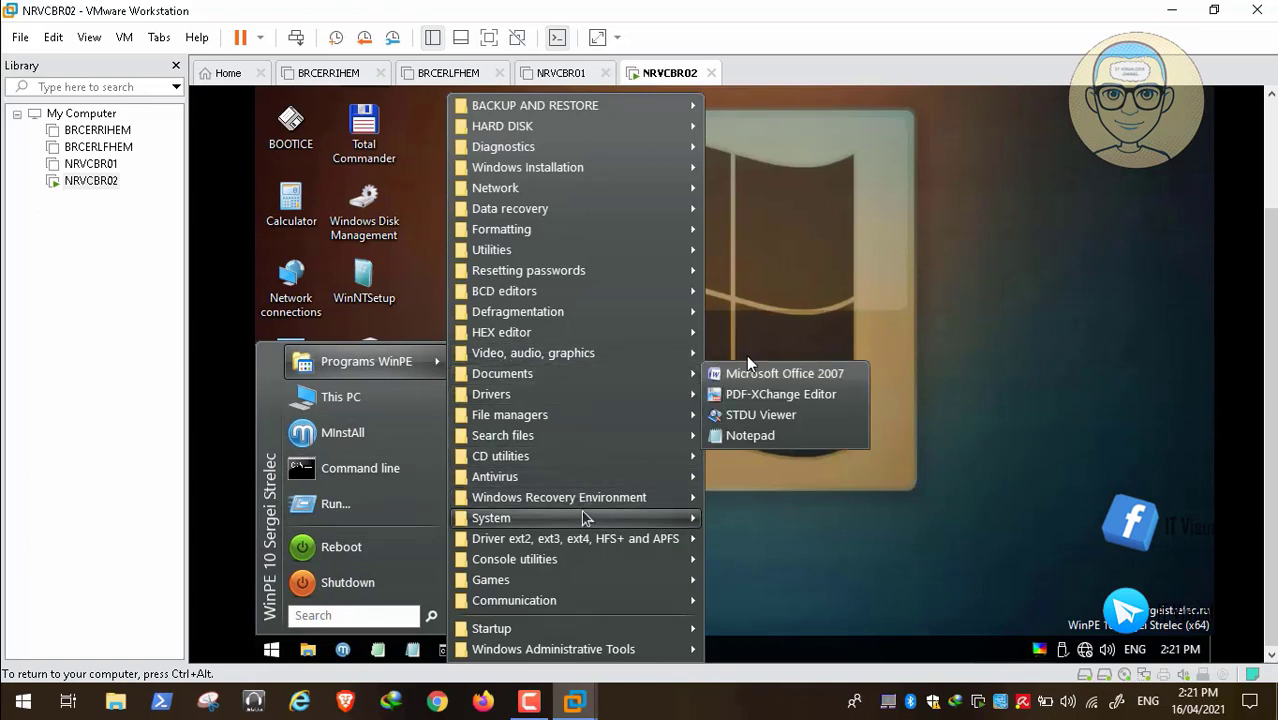
{"action": "mouse_move", "coordinate": [618, 520]}
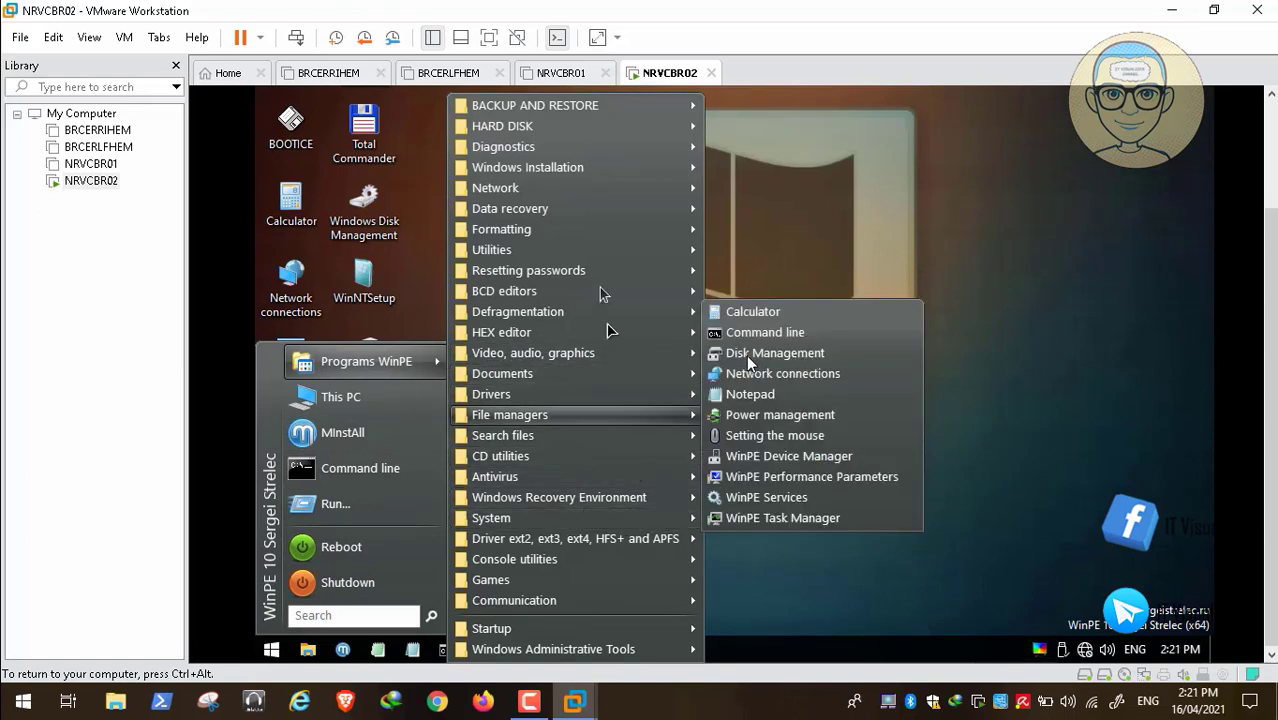
{"action": "mouse_move", "coordinate": [606, 271]}
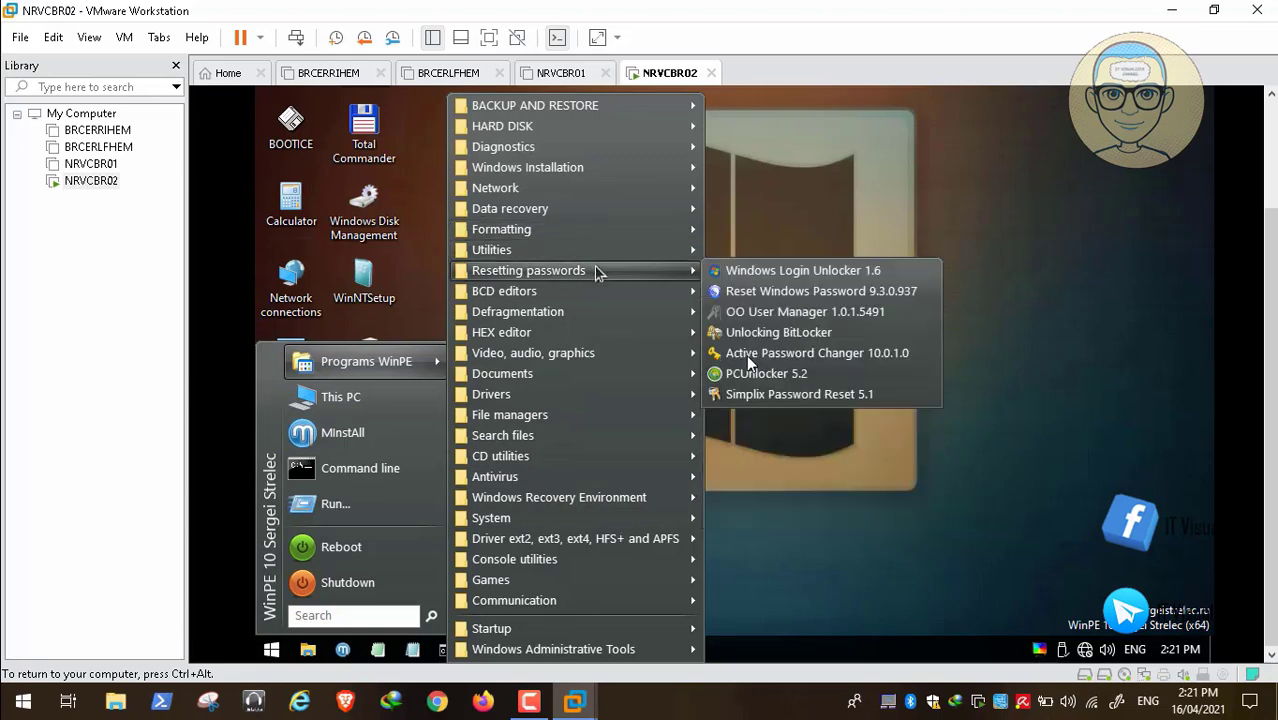
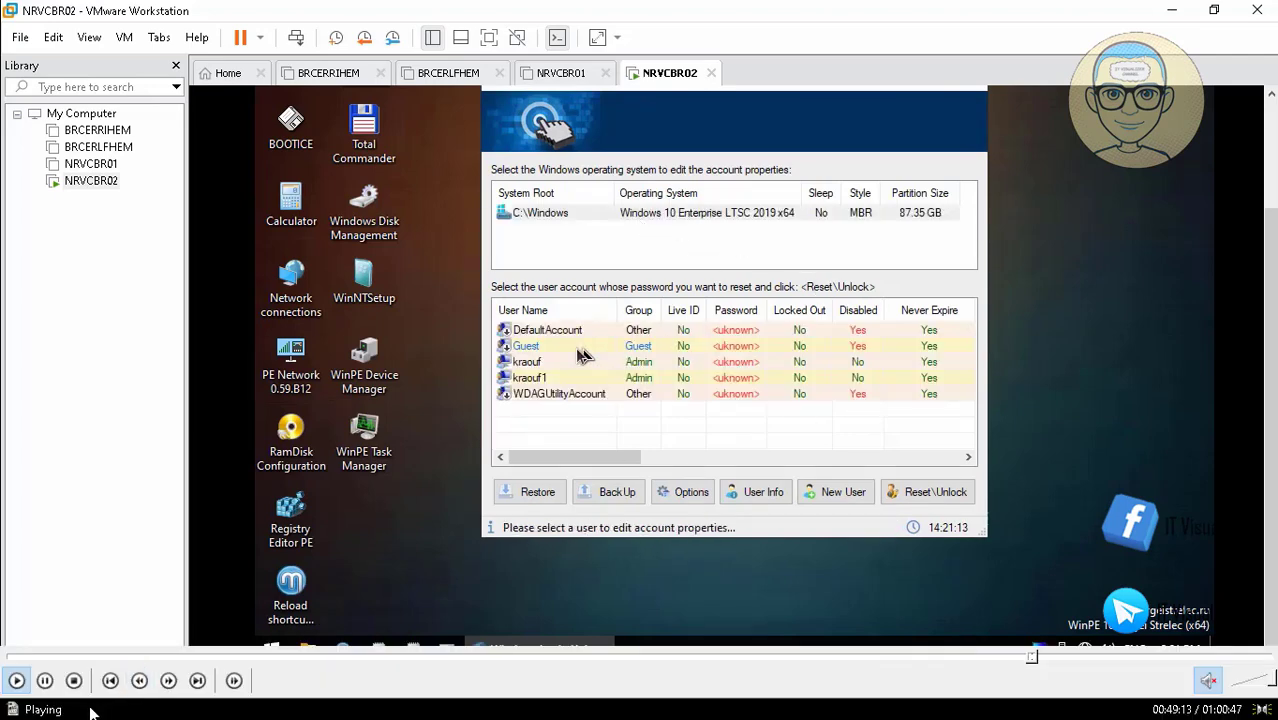
Select the first Admin account of the Windows 10 LTSC 2019 install in Windows Login Unlocker
{"action": "left_click", "coordinate": [550, 363]}
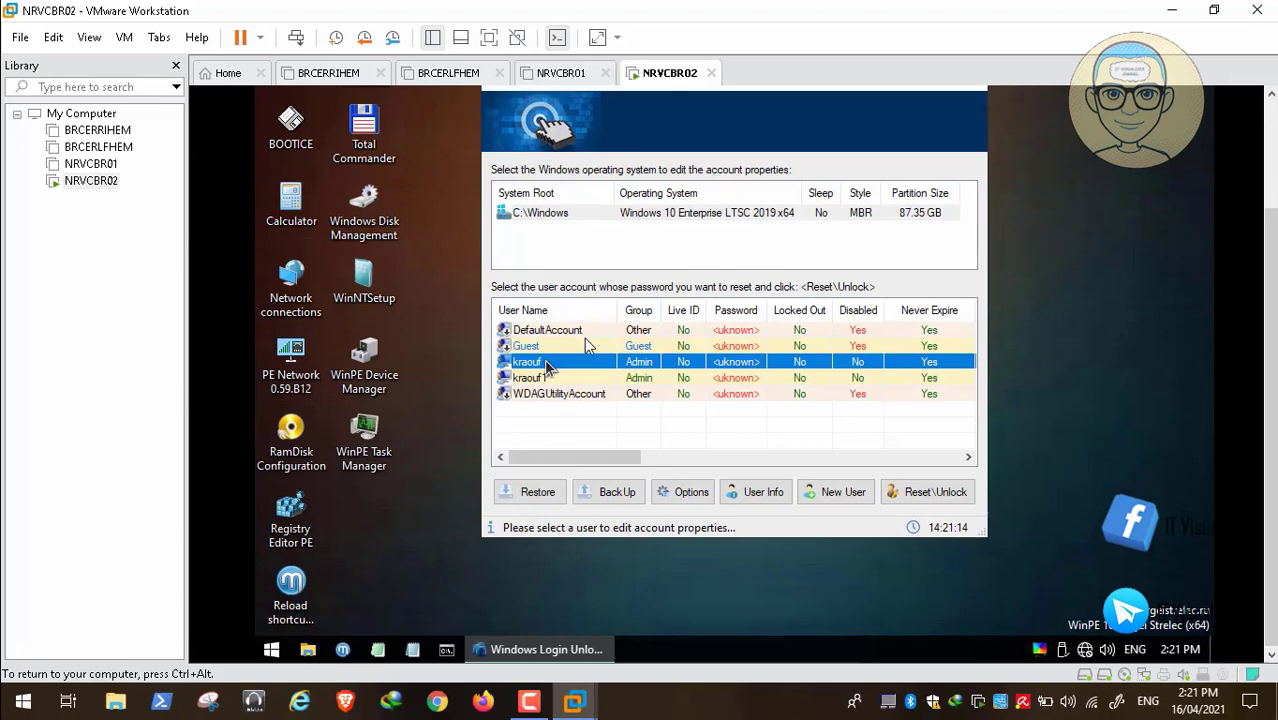
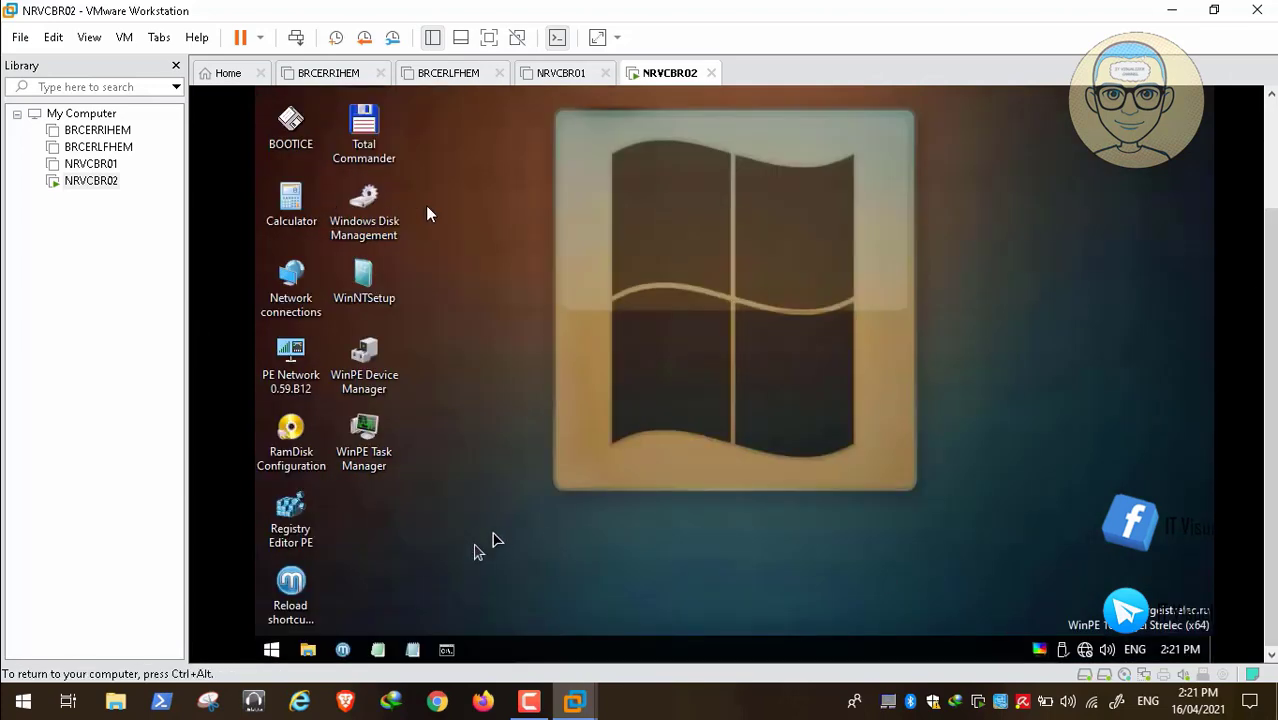
Browse the WinPE Start menu's Programs WinPE submenus: Console utilities, System and Diagnostics
{"action": "left_click", "coordinate": [271, 649]}
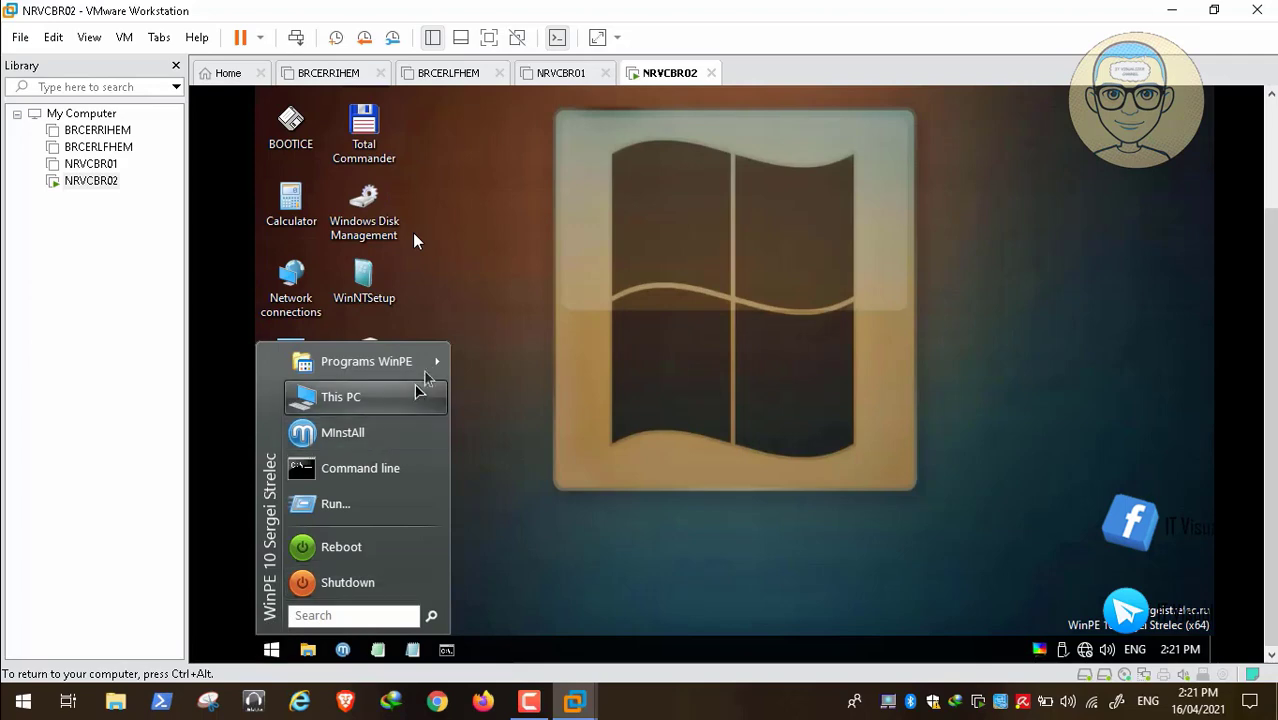
{"action": "mouse_move", "coordinate": [425, 365]}
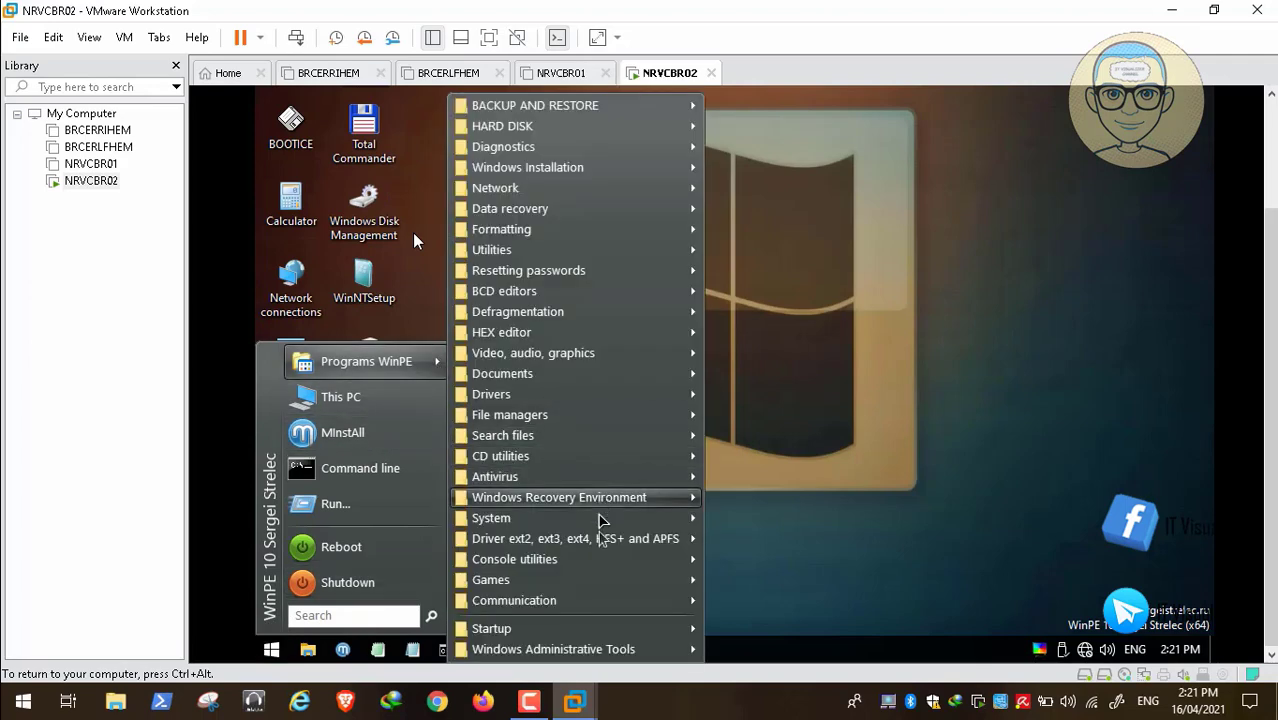
{"action": "mouse_move", "coordinate": [603, 563]}
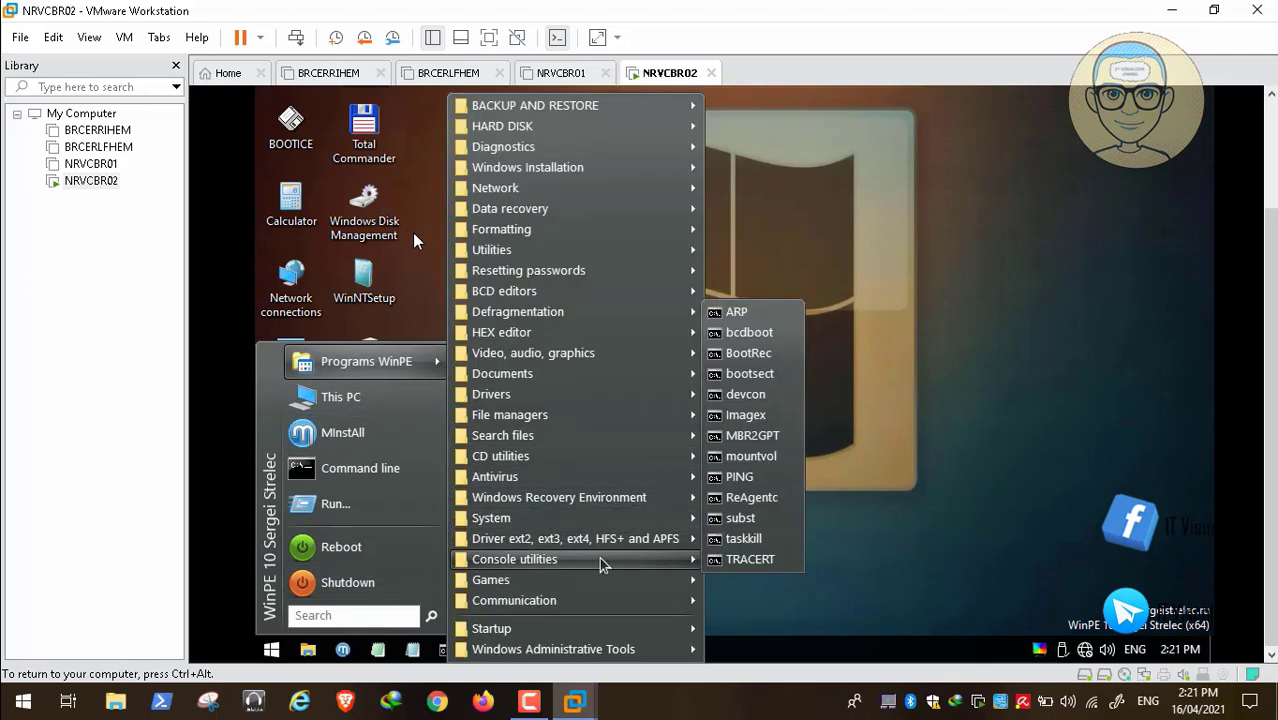
{"action": "mouse_move", "coordinate": [632, 521]}
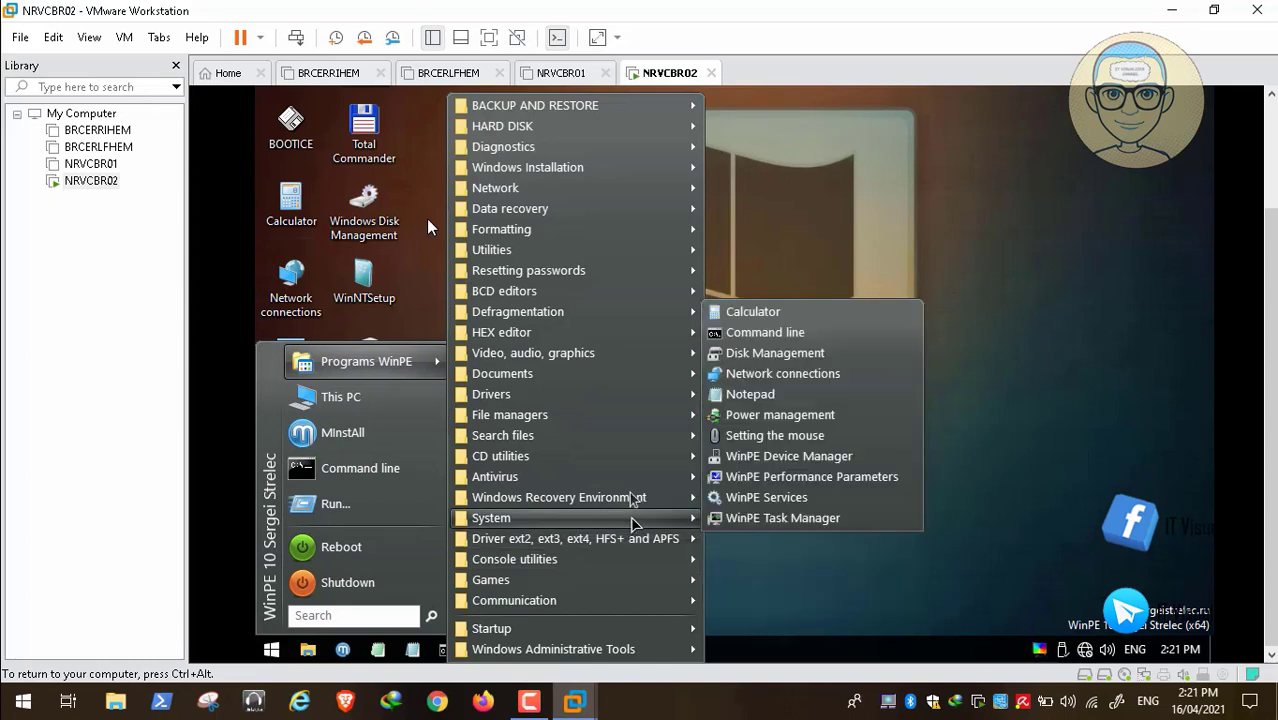
{"action": "mouse_move", "coordinate": [615, 175]}
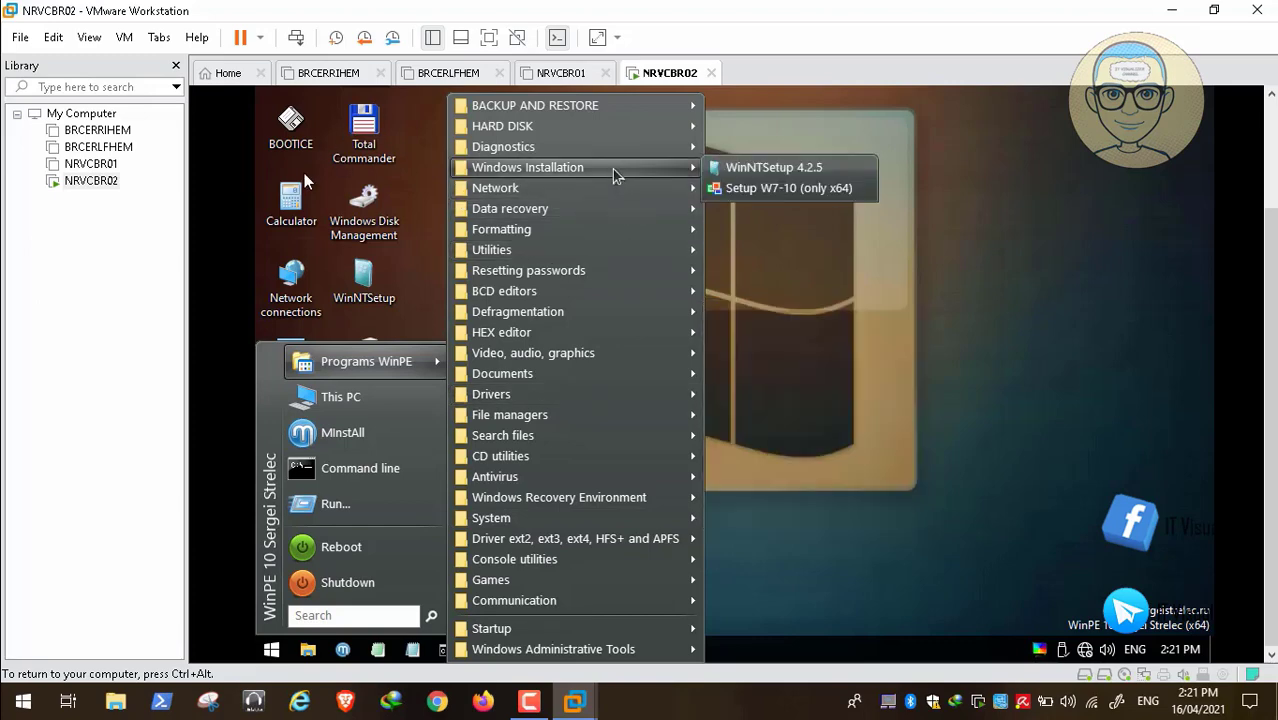
{"action": "mouse_move", "coordinate": [622, 153]}
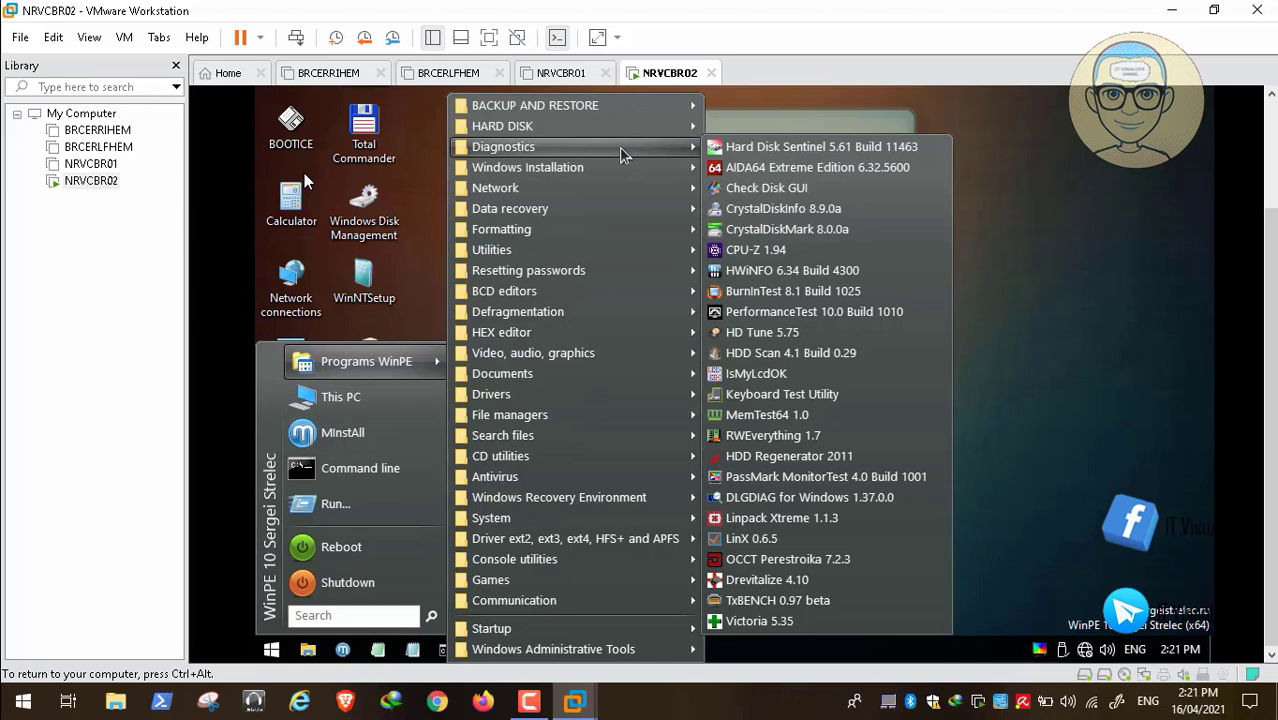
{"action": "mouse_move", "coordinate": [628, 127]}
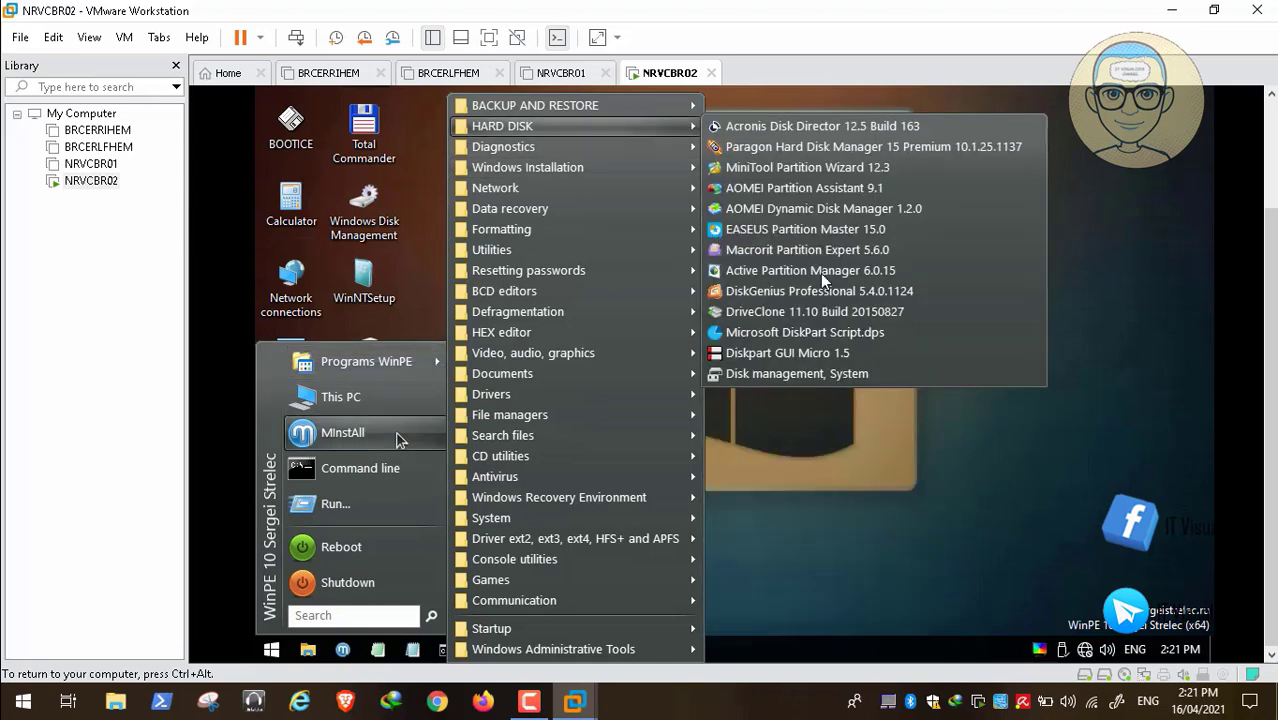
Shut down WinPE, dismiss the removable devices notice, and use Power On to Firmware
{"action": "left_click", "coordinate": [362, 590]}
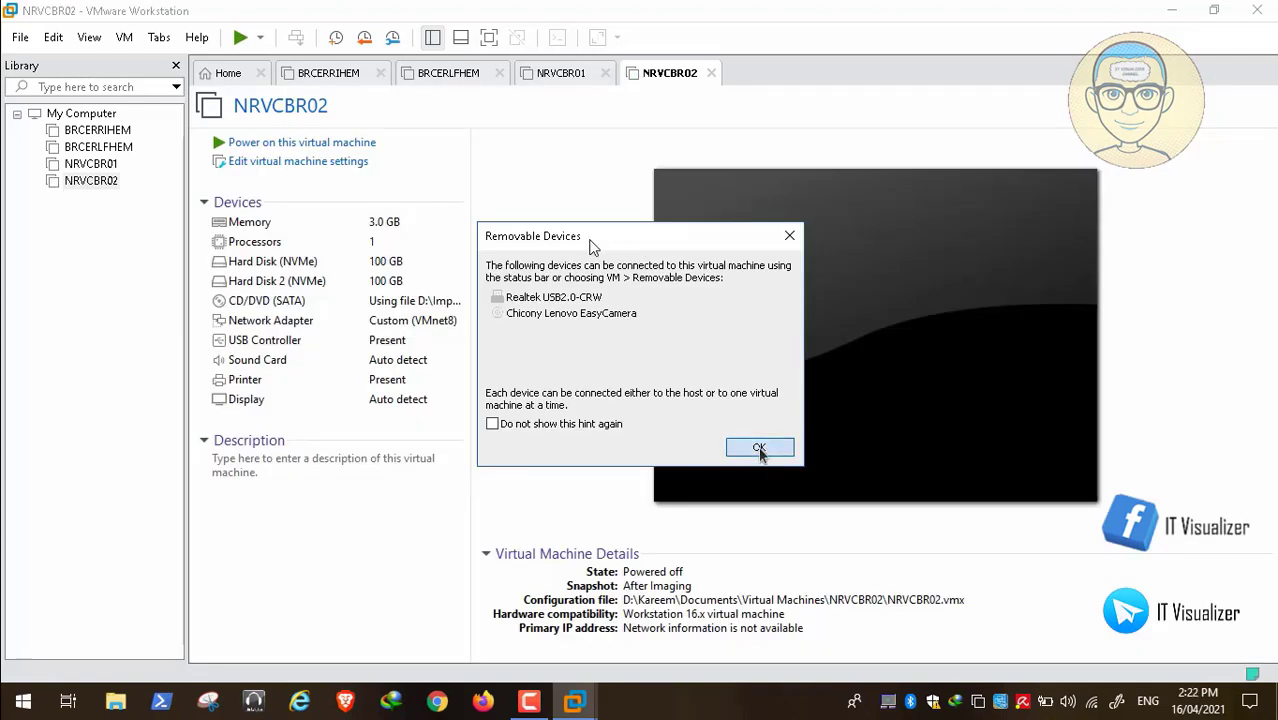
{"action": "left_click", "coordinate": [759, 448]}
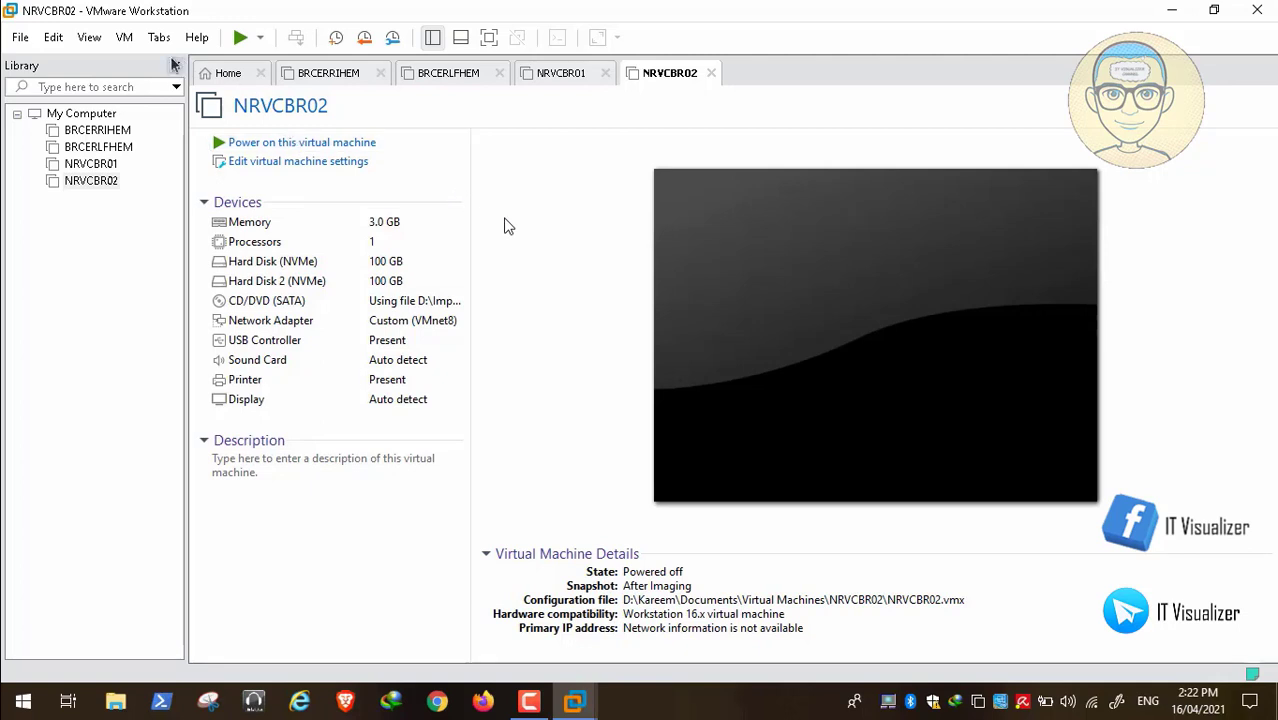
{"action": "left_click", "coordinate": [124, 37]}
{"action": "mouse_move", "coordinate": [157, 62]}
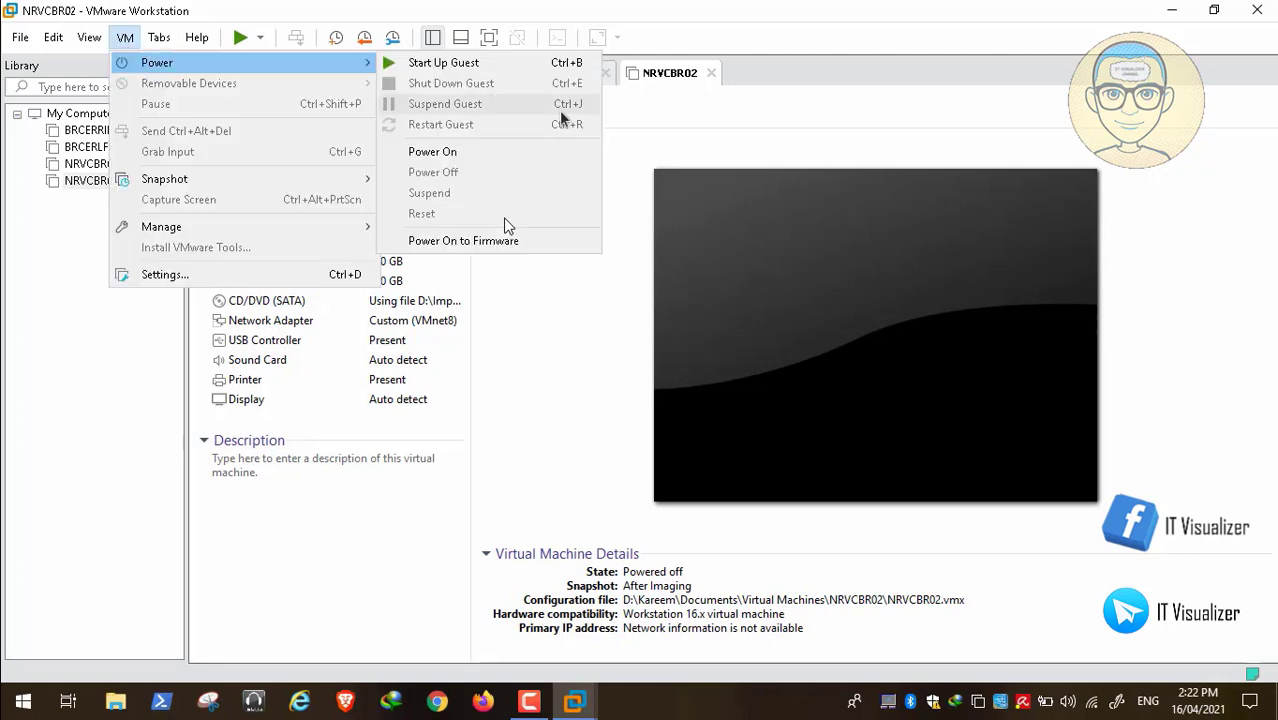
{"action": "left_click", "coordinate": [535, 243]}
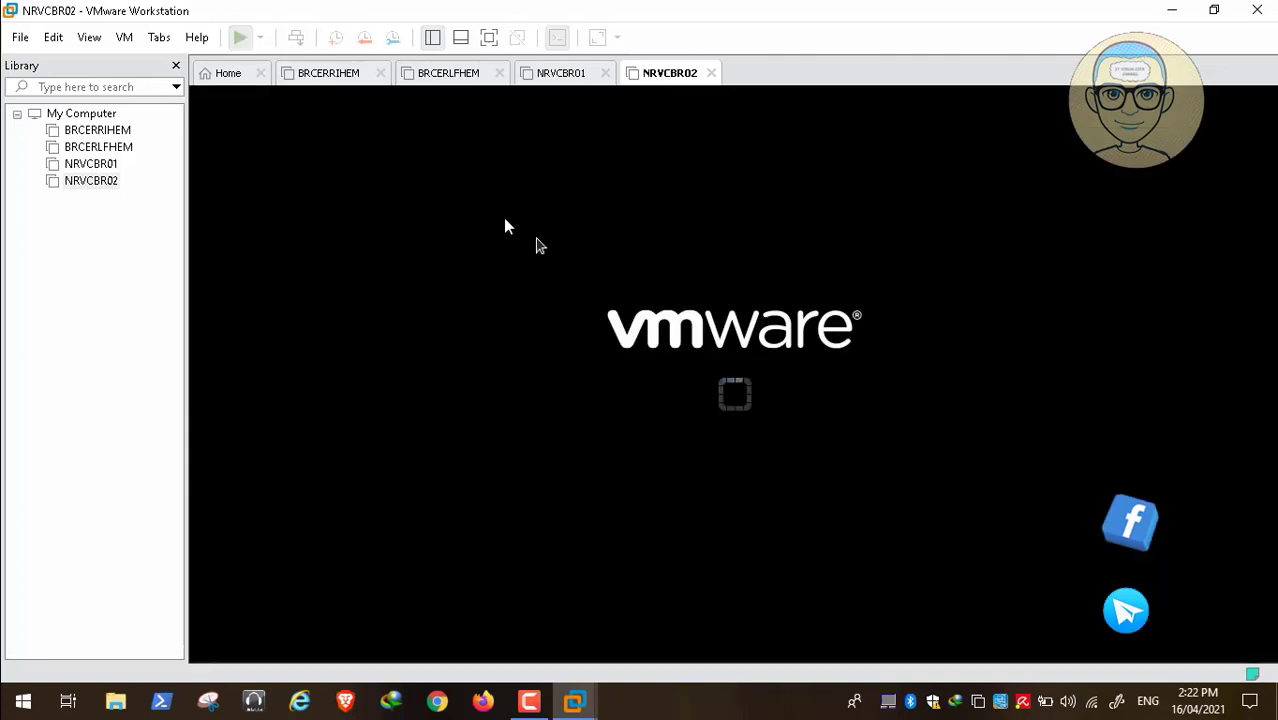
{"action": "left_click", "coordinate": [530, 701]}
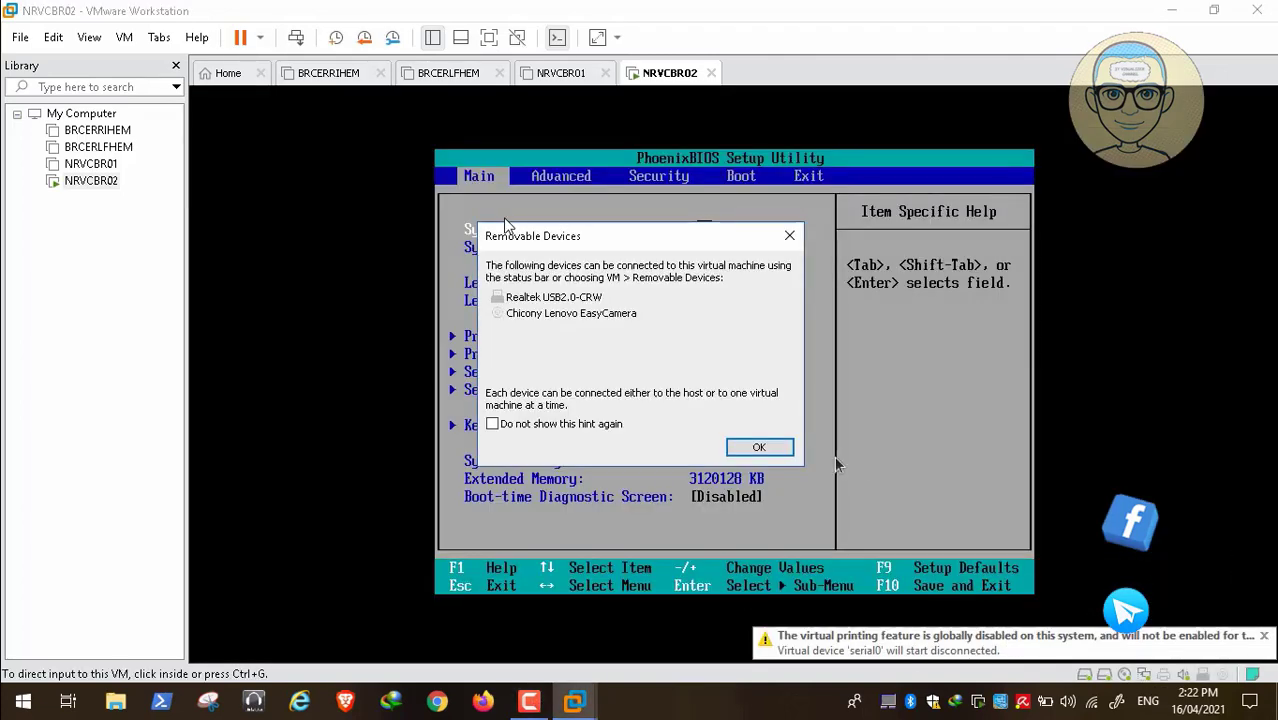
Go to the PhoenixBIOS Boot tab and select Hard Drive in the boot list
{"action": "left_click", "coordinate": [759, 447]}
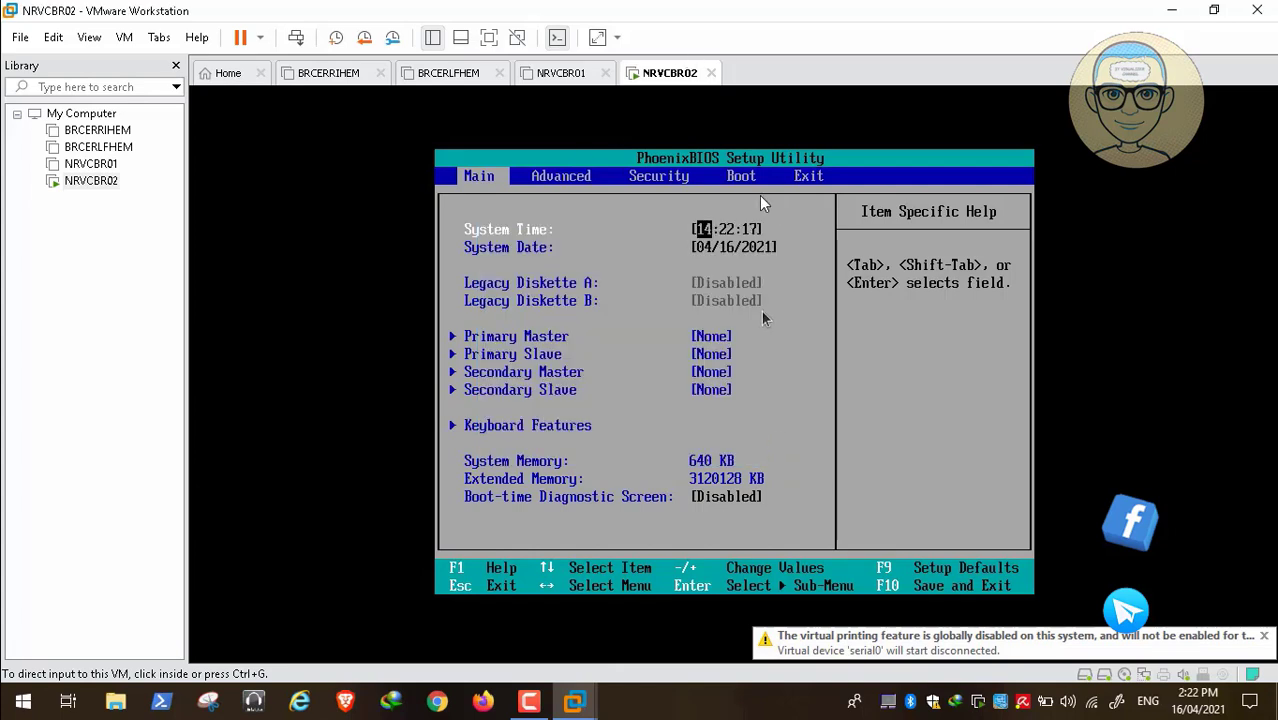
{"action": "left_click", "coordinate": [791, 377]}
{"action": "key", "text": "Right"}
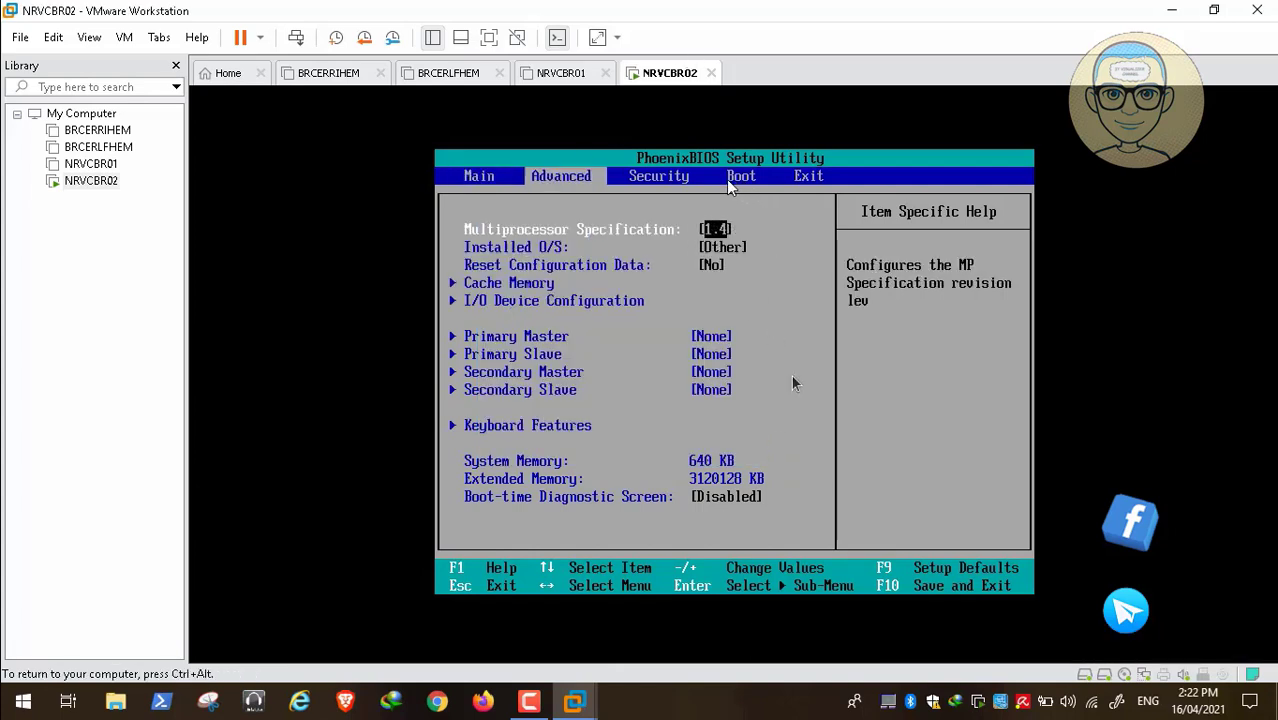
{"action": "key", "text": "Right"}
{"action": "key", "text": "Right"}
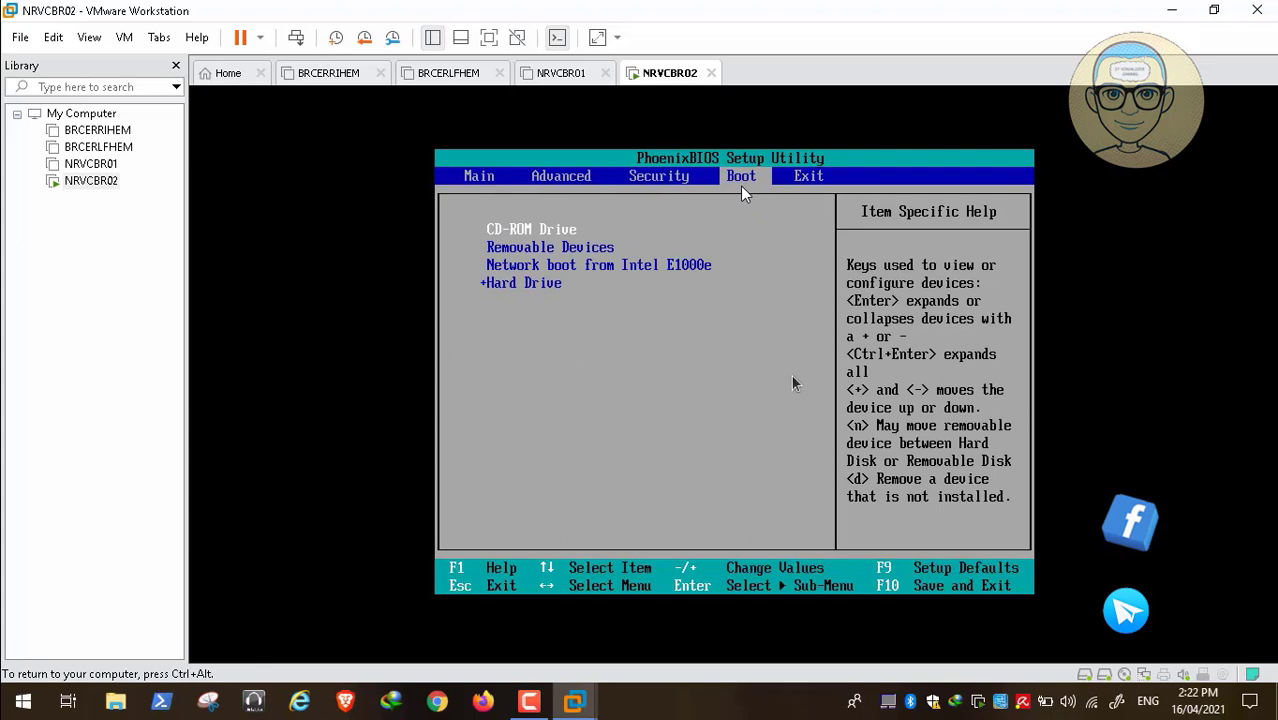
{"action": "key", "text": "Down"}
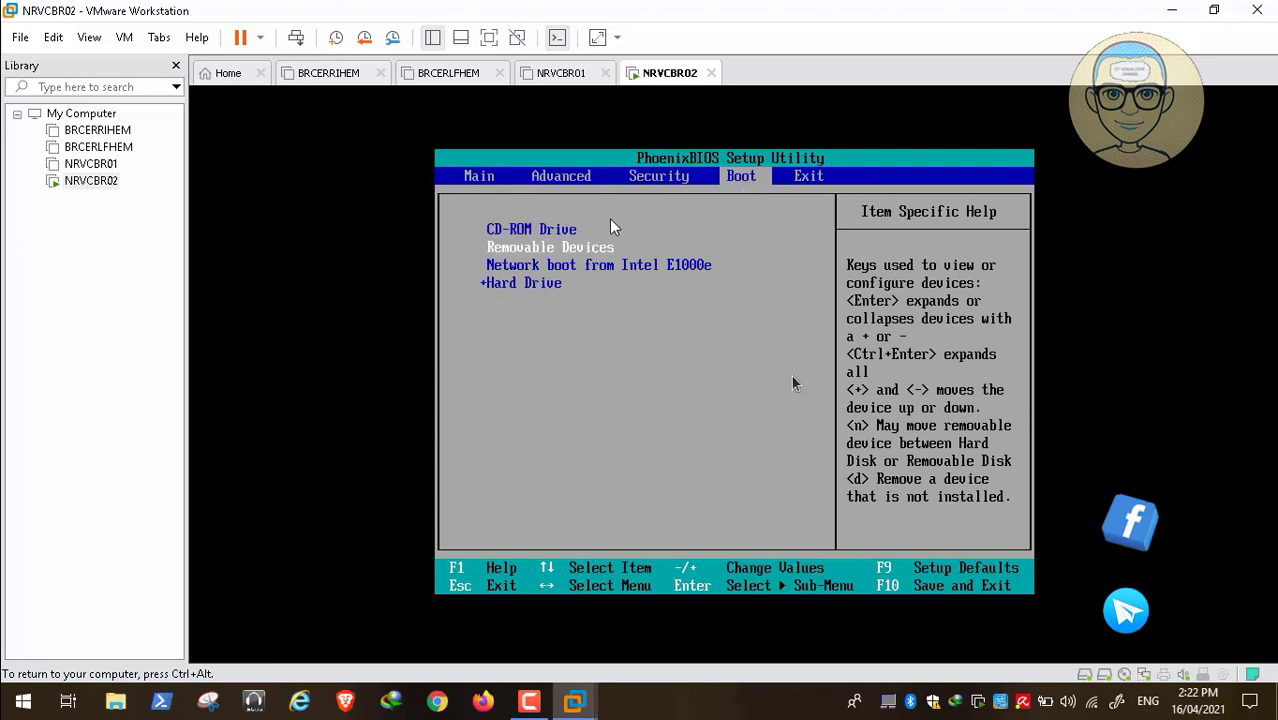
{"action": "key", "text": "Down"}
{"action": "key", "text": "Up"}
{"action": "key", "text": "Down"}
{"action": "key", "text": "Down"}
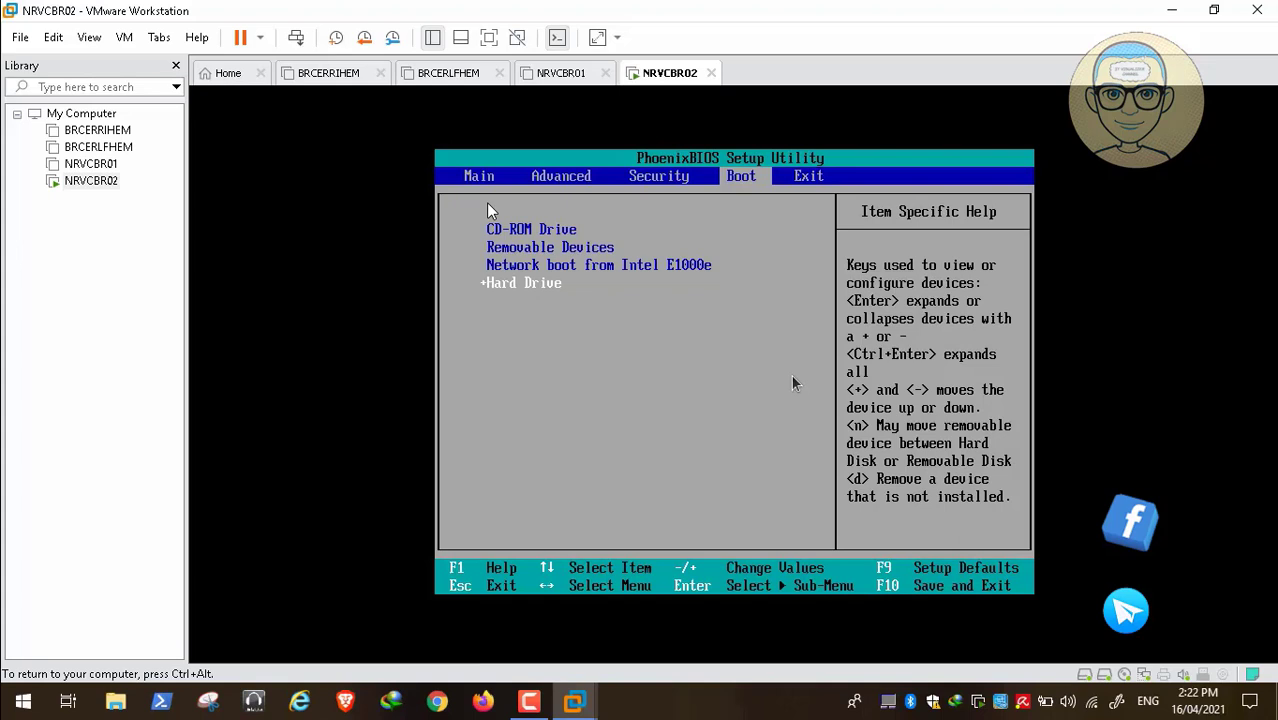
Move Hard Drive above network boot, Removable Devices and CD-ROM Drive, then exit saving changes
{"action": "key", "text": "plus"}
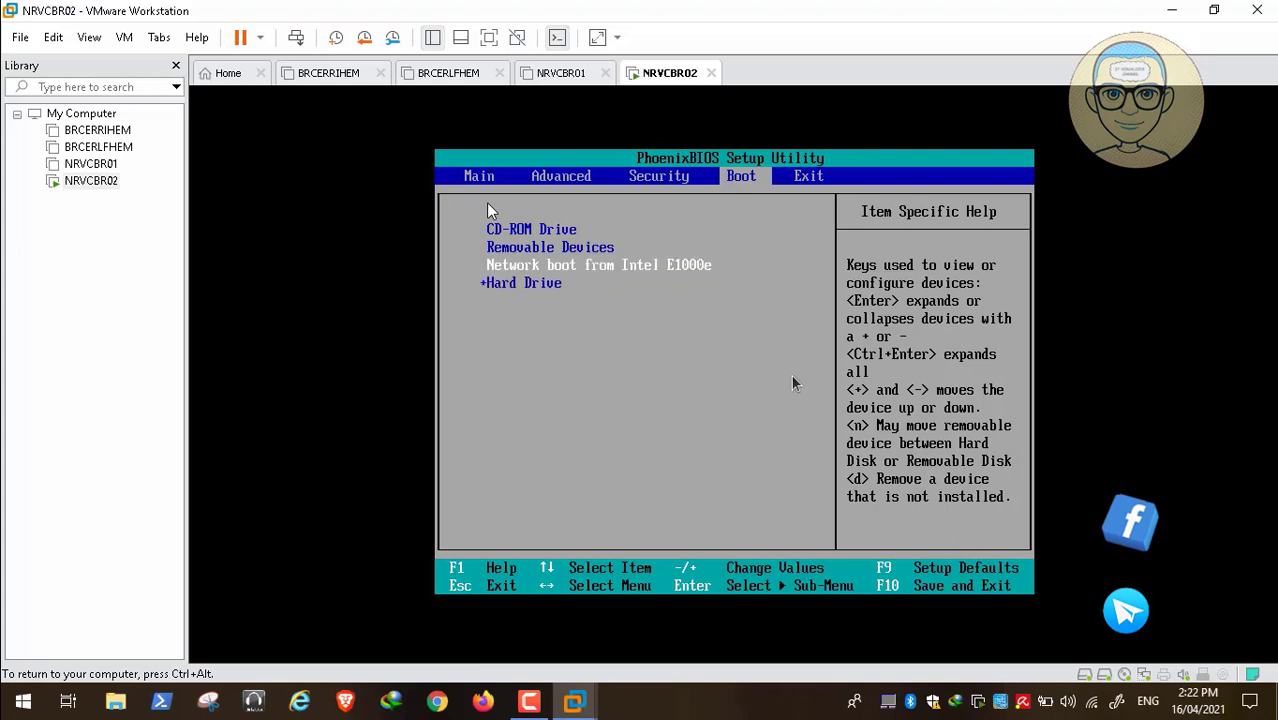
{"action": "key", "text": "Up"}
{"action": "key", "text": "Up"}
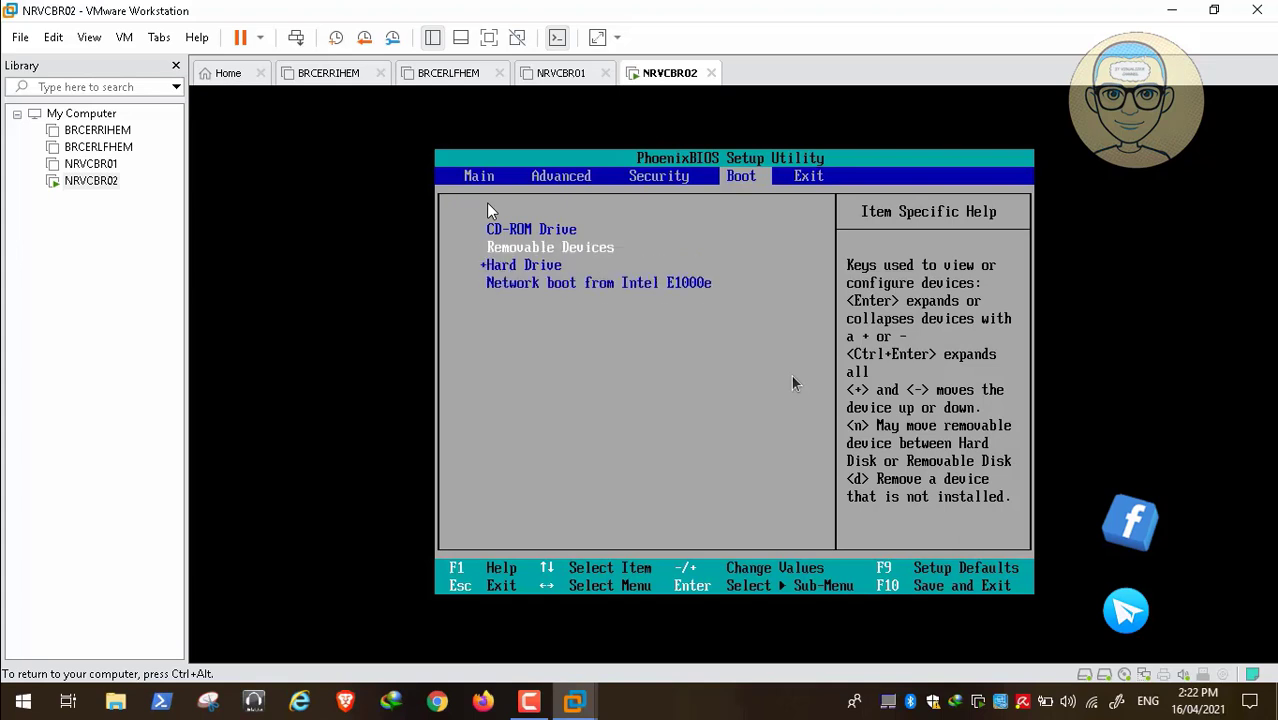
{"action": "key", "text": "minus"}
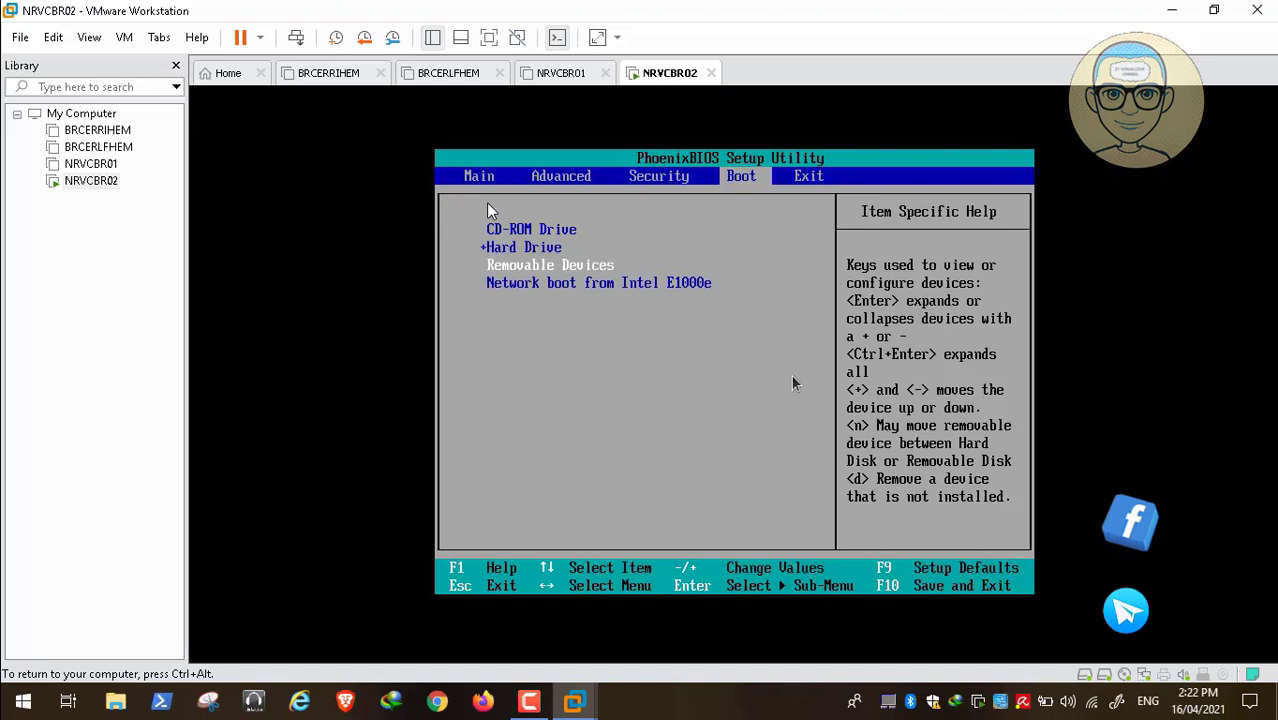
{"action": "key", "text": "Up"}
{"action": "key", "text": "Up"}
{"action": "key", "text": "minus"}
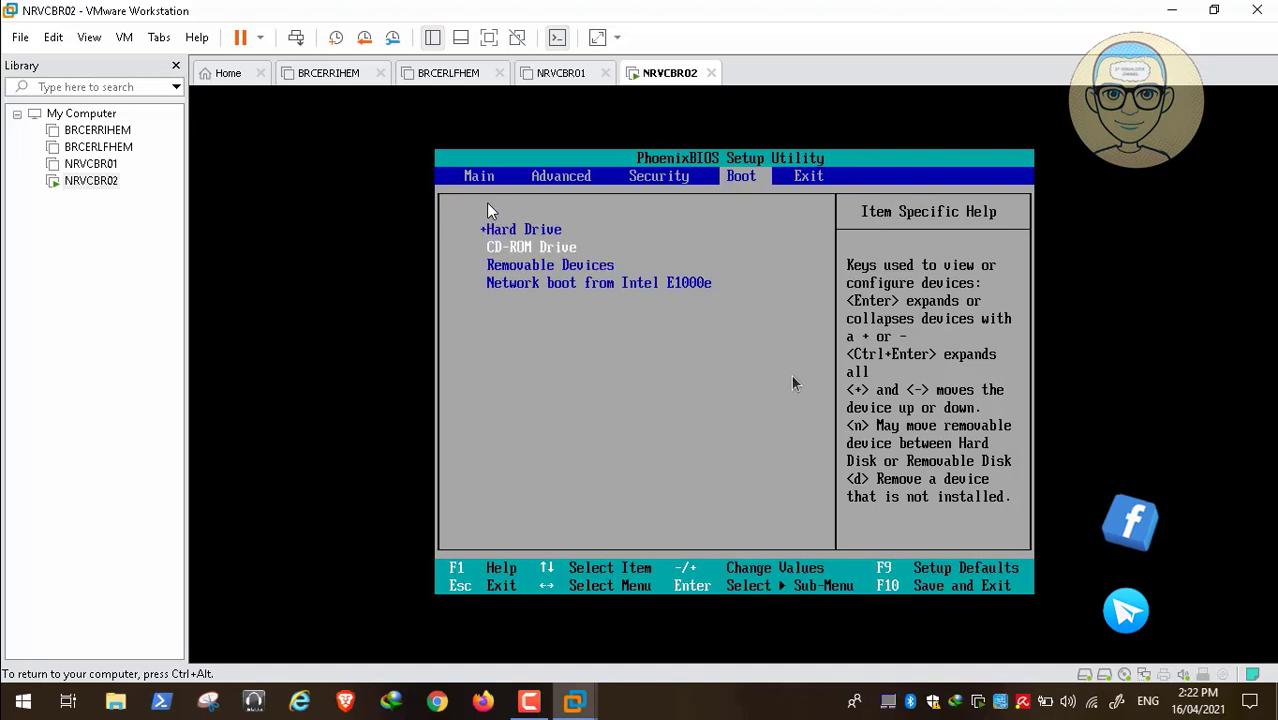
{"action": "key", "text": "Right"}
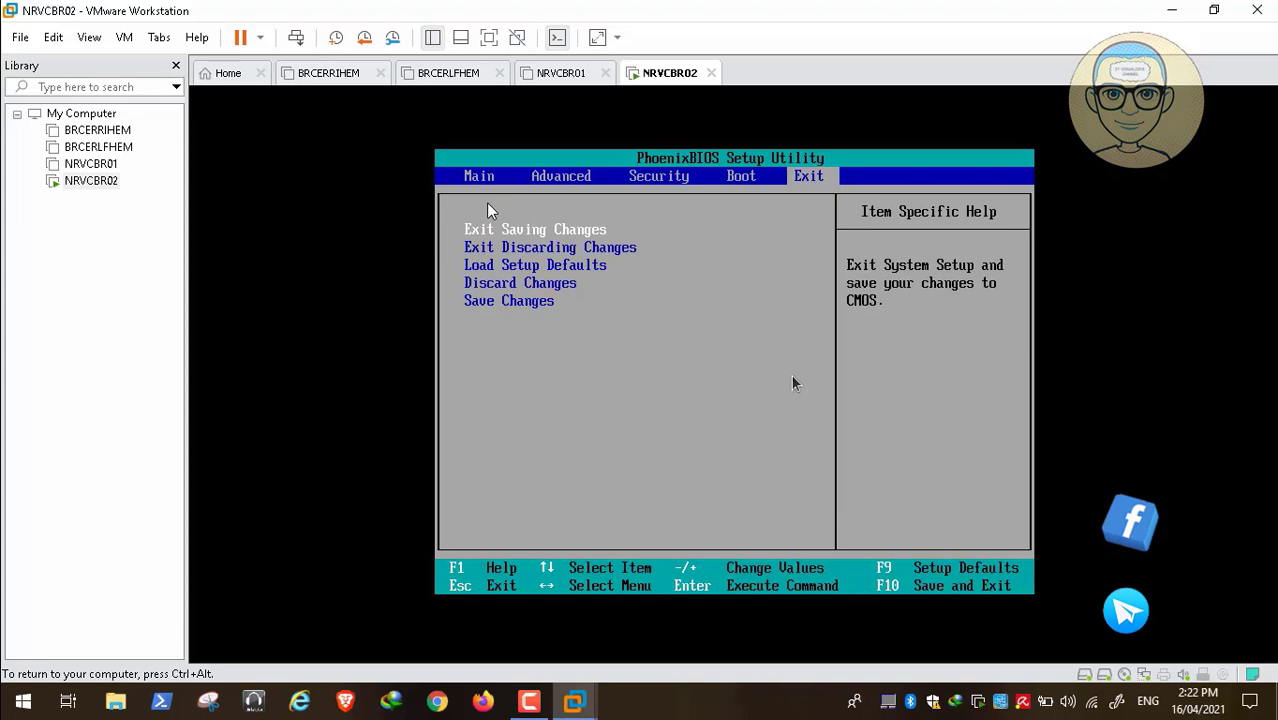
{"action": "key", "text": "Return"}
{"action": "key", "text": "Return"}
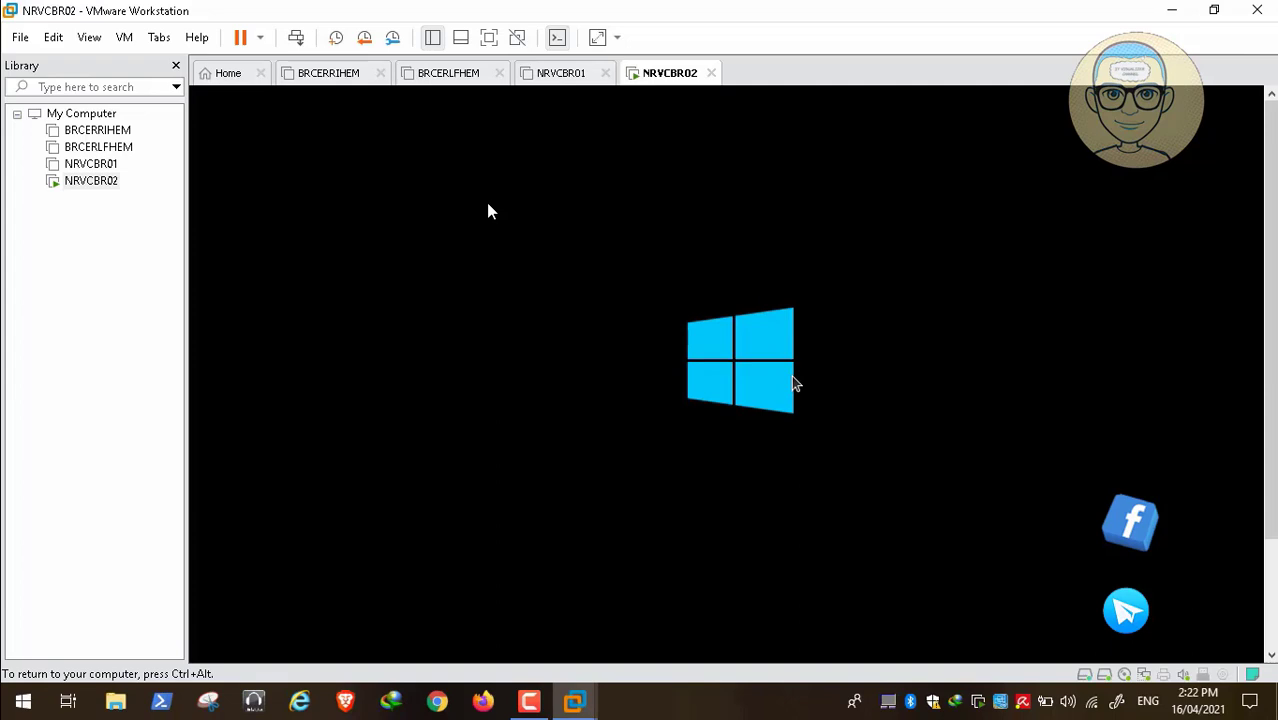
Let NRVCBR02 boot from its hard drive and wake it to the Windows lock screen
{"action": "key", "text": "ctrl+alt"}
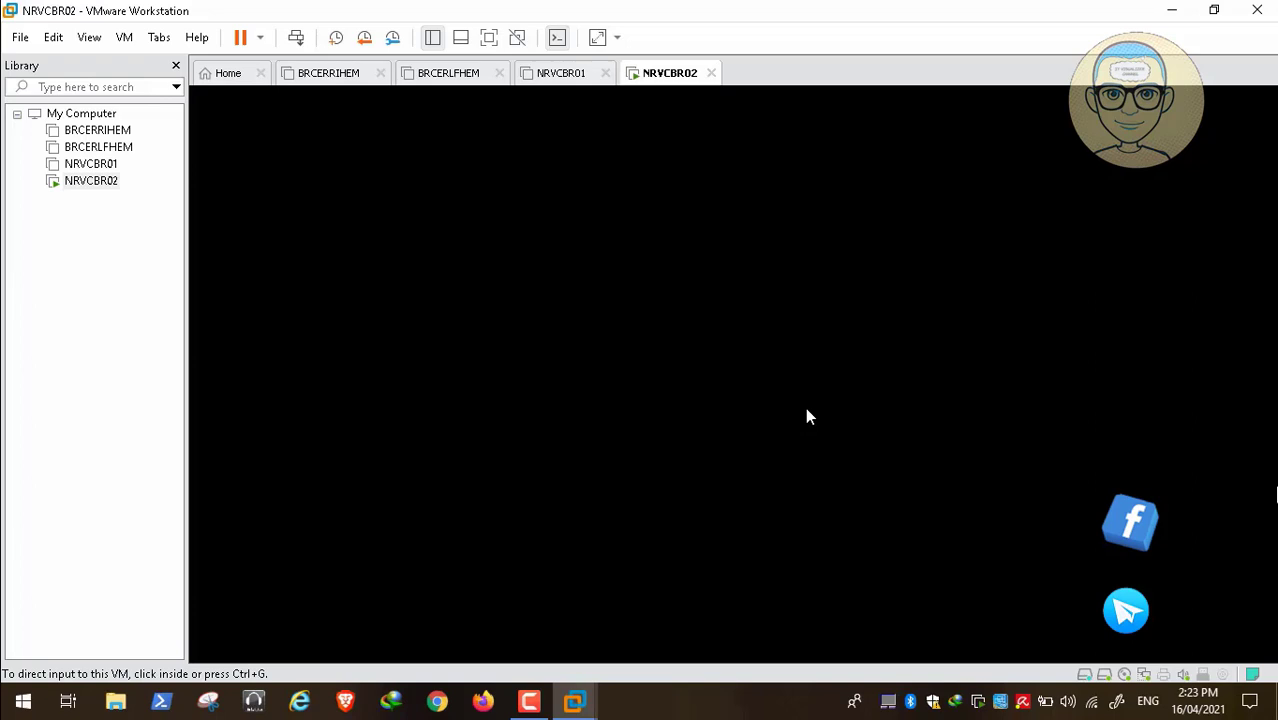
{"action": "left_click", "coordinate": [808, 417]}
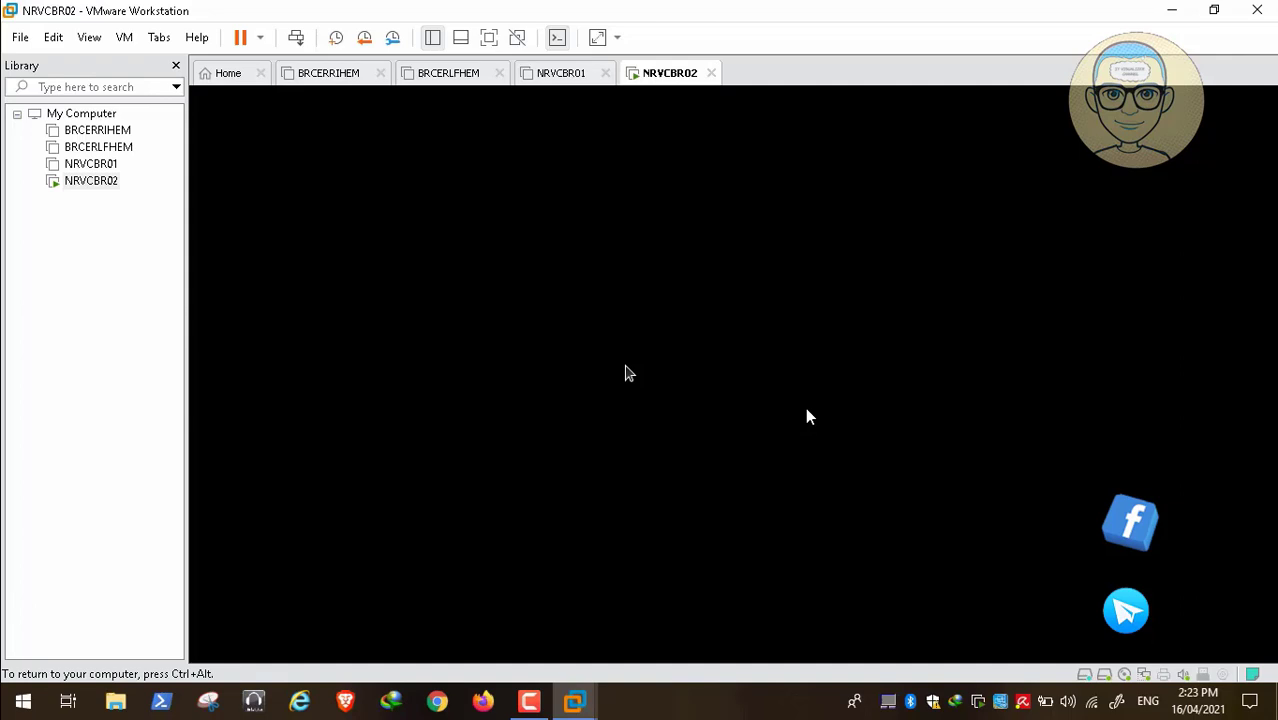
{"action": "left_click", "coordinate": [529, 700]}
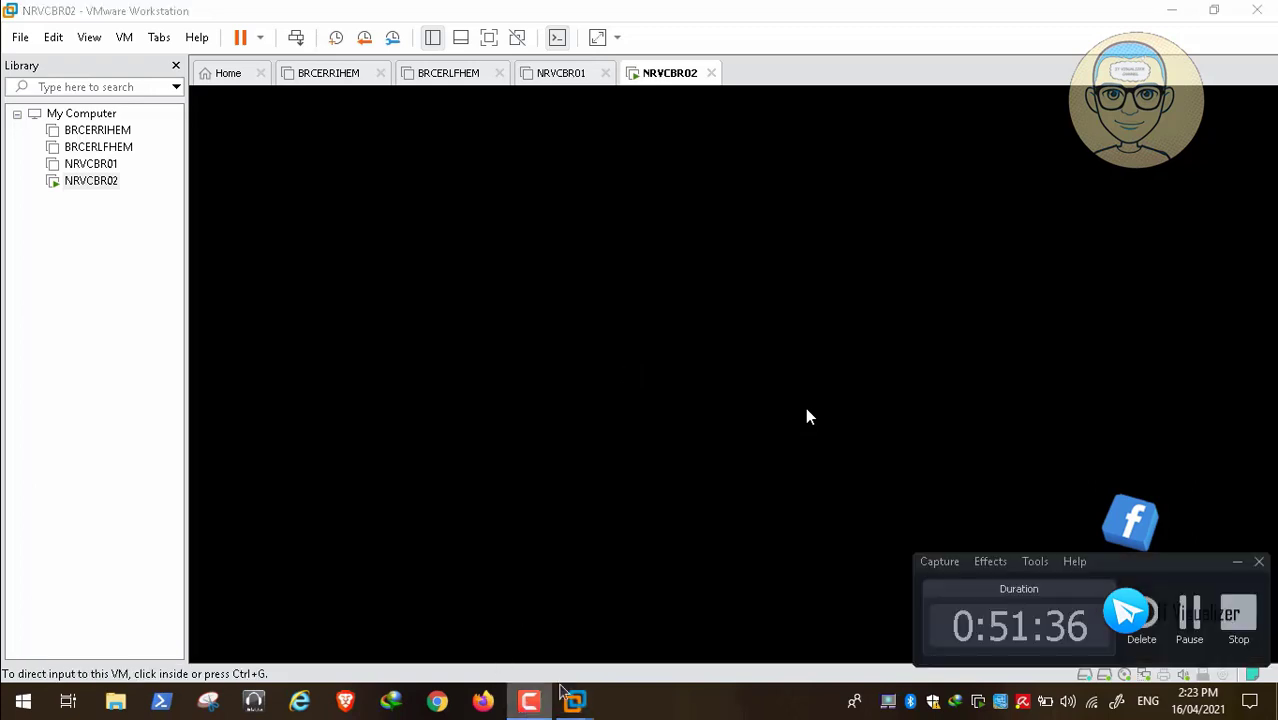
{"action": "left_click", "coordinate": [1183, 571]}
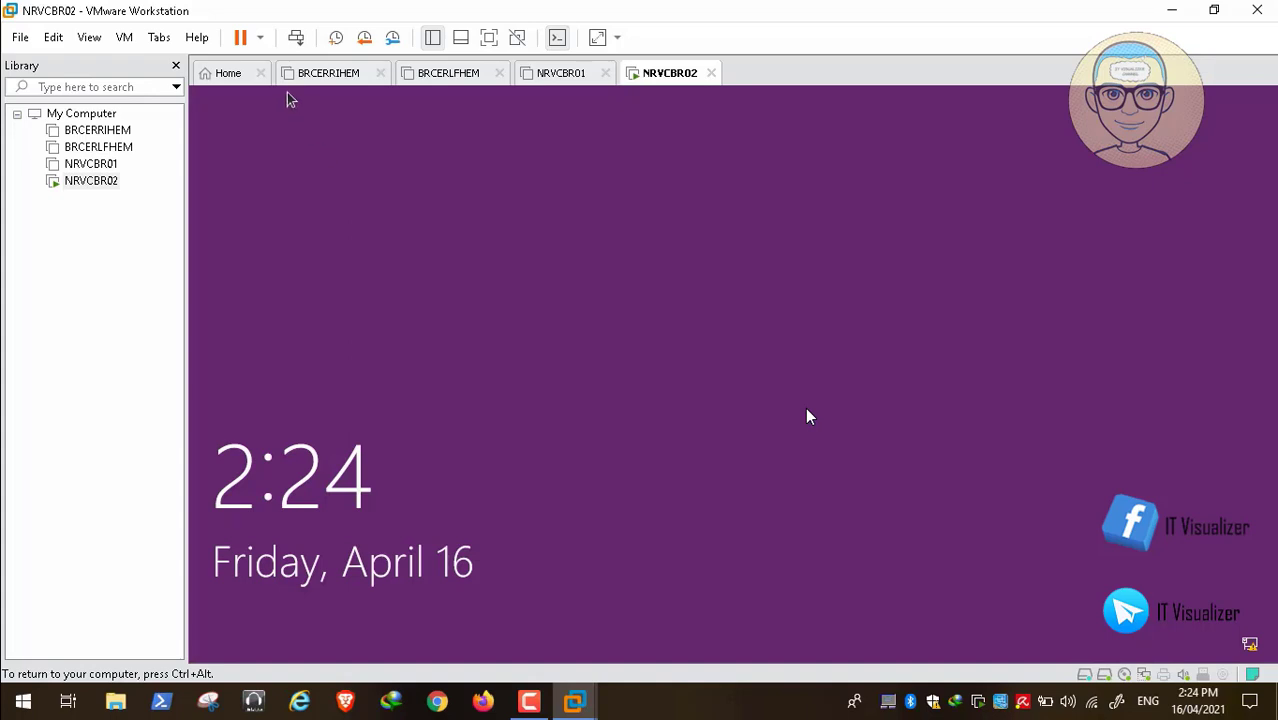
Shut down the guest with VM > Power > Shut Down Guest, confirming the dialog
{"action": "left_click", "coordinate": [260, 37]}
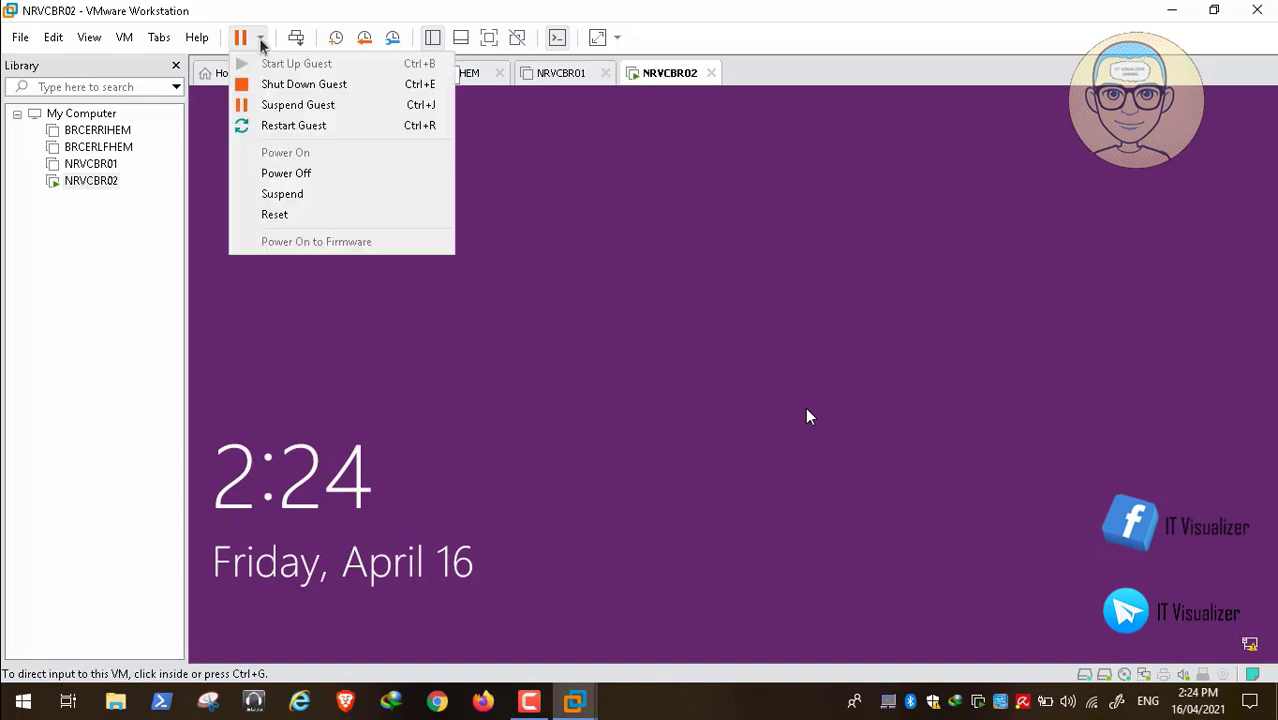
{"action": "left_click", "coordinate": [278, 88]}
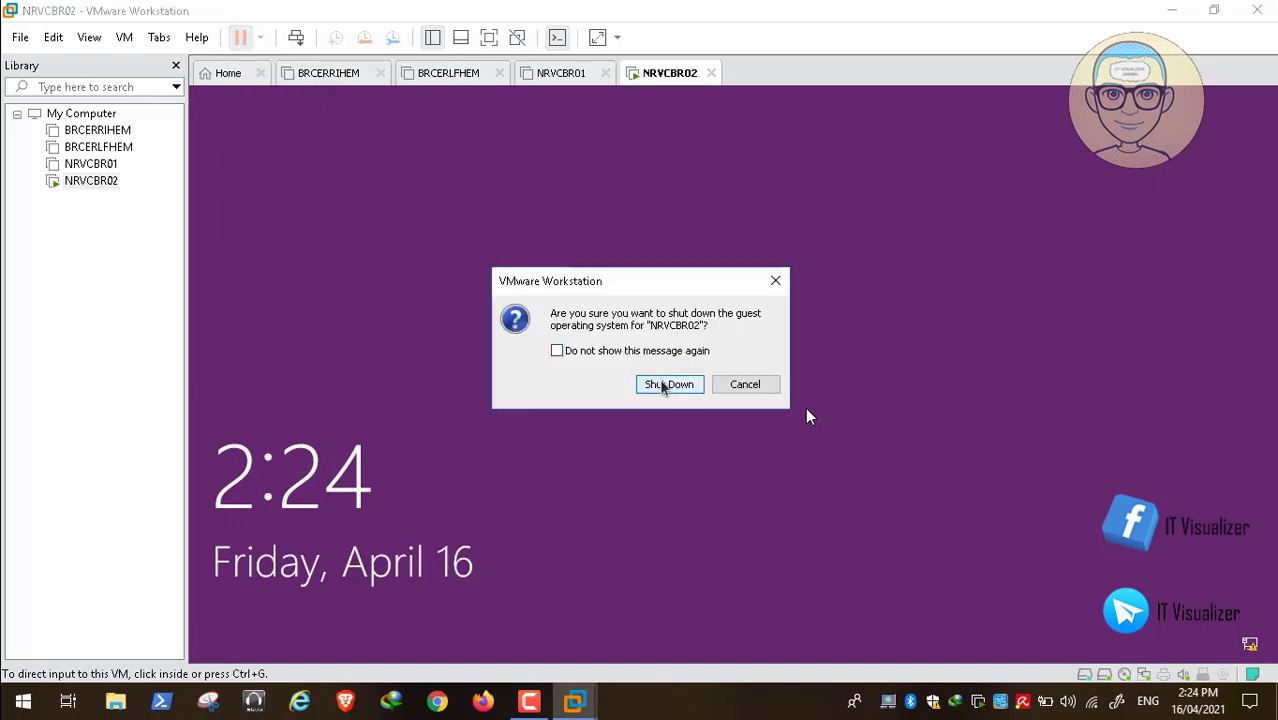
{"action": "left_click", "coordinate": [662, 386]}
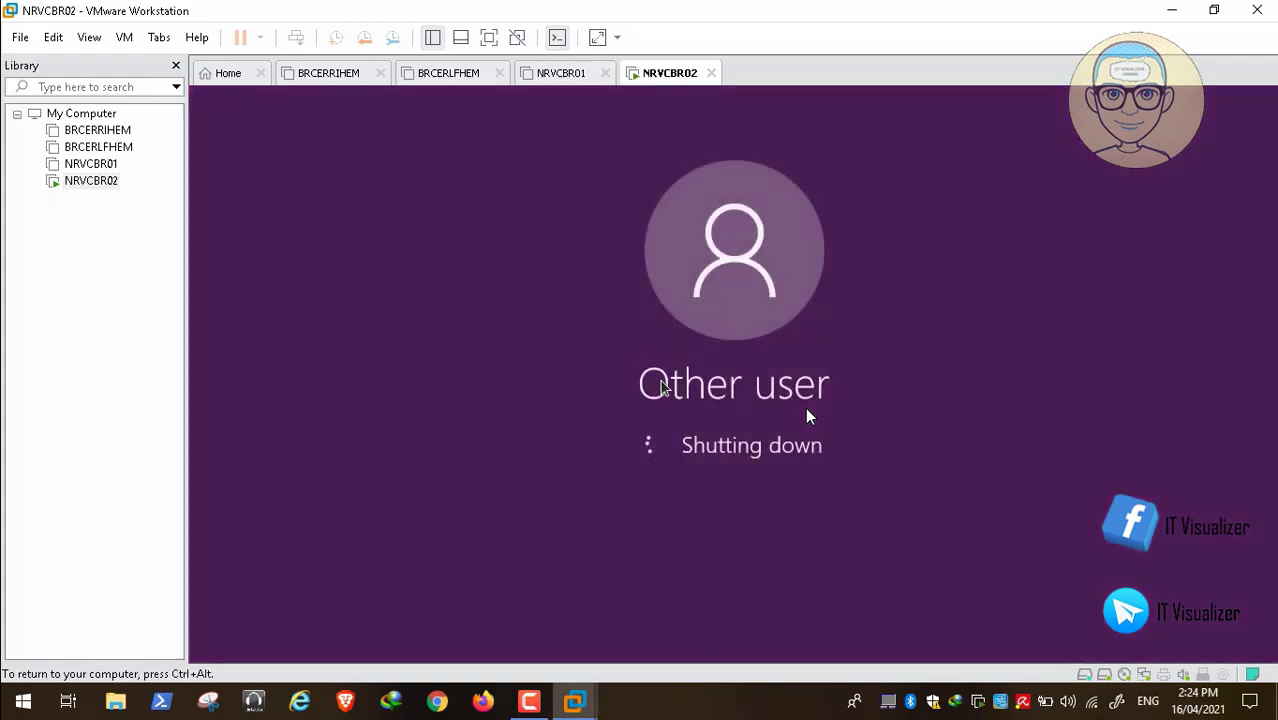
{"action": "mouse_move", "coordinate": [1128, 698]}
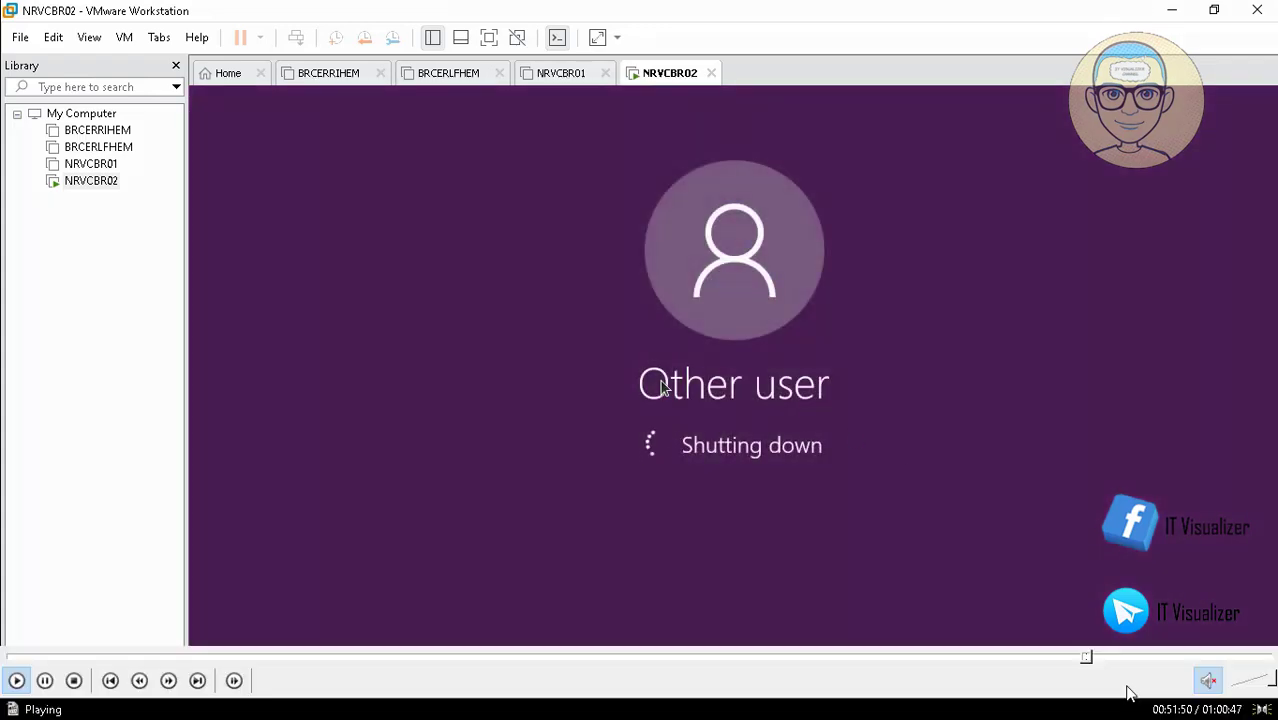
{"action": "key", "text": "Escape"}
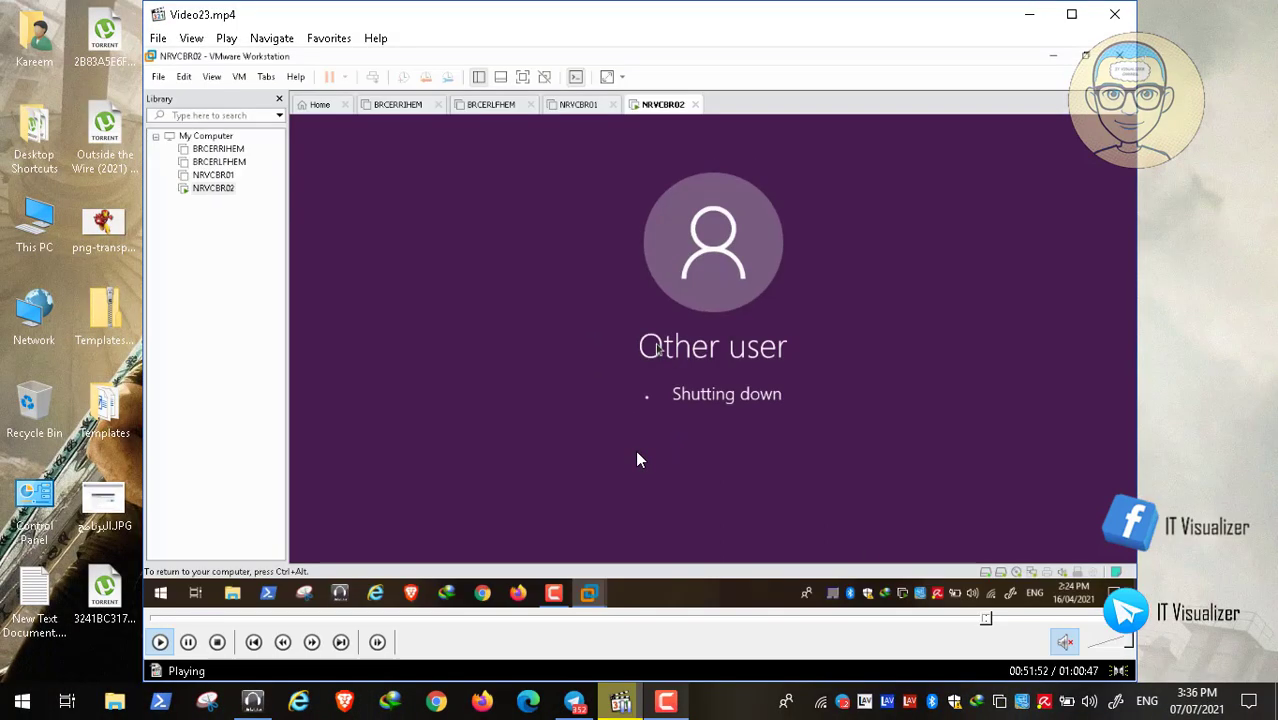
{"action": "left_click", "coordinate": [188, 642]}
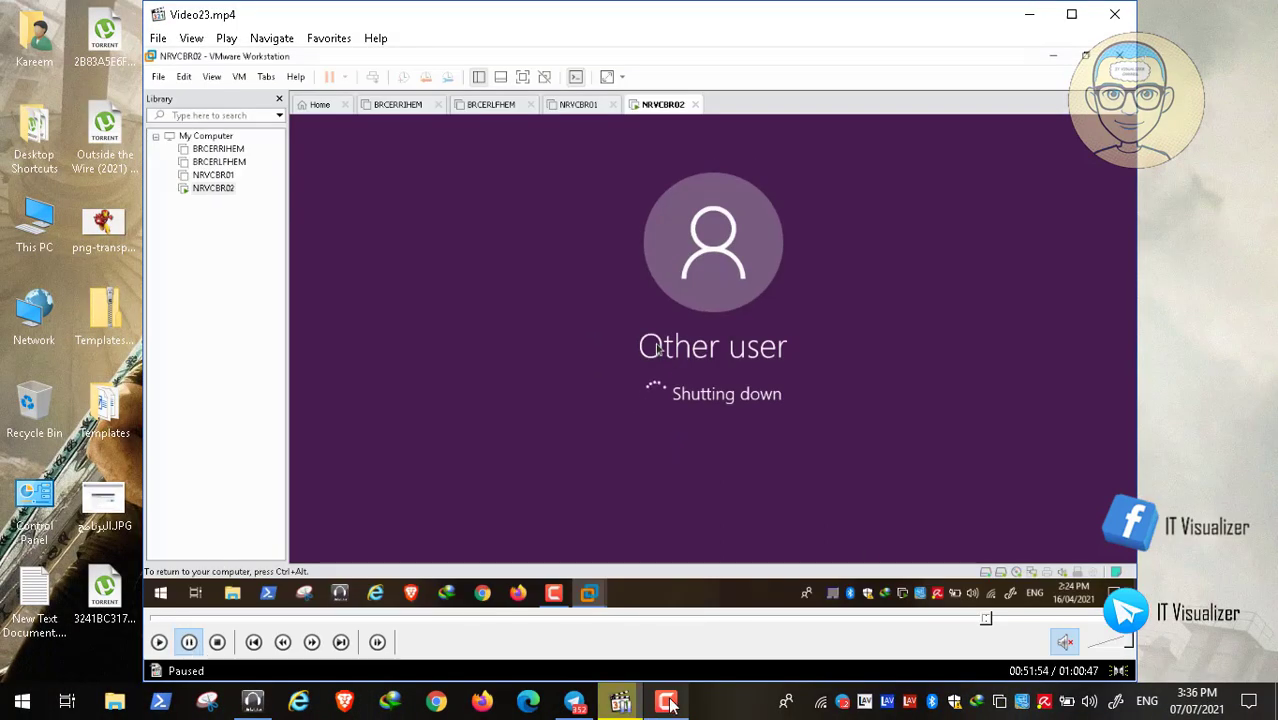
{"action": "left_click", "coordinate": [620, 701]}
{"action": "left_click", "coordinate": [1183, 612]}
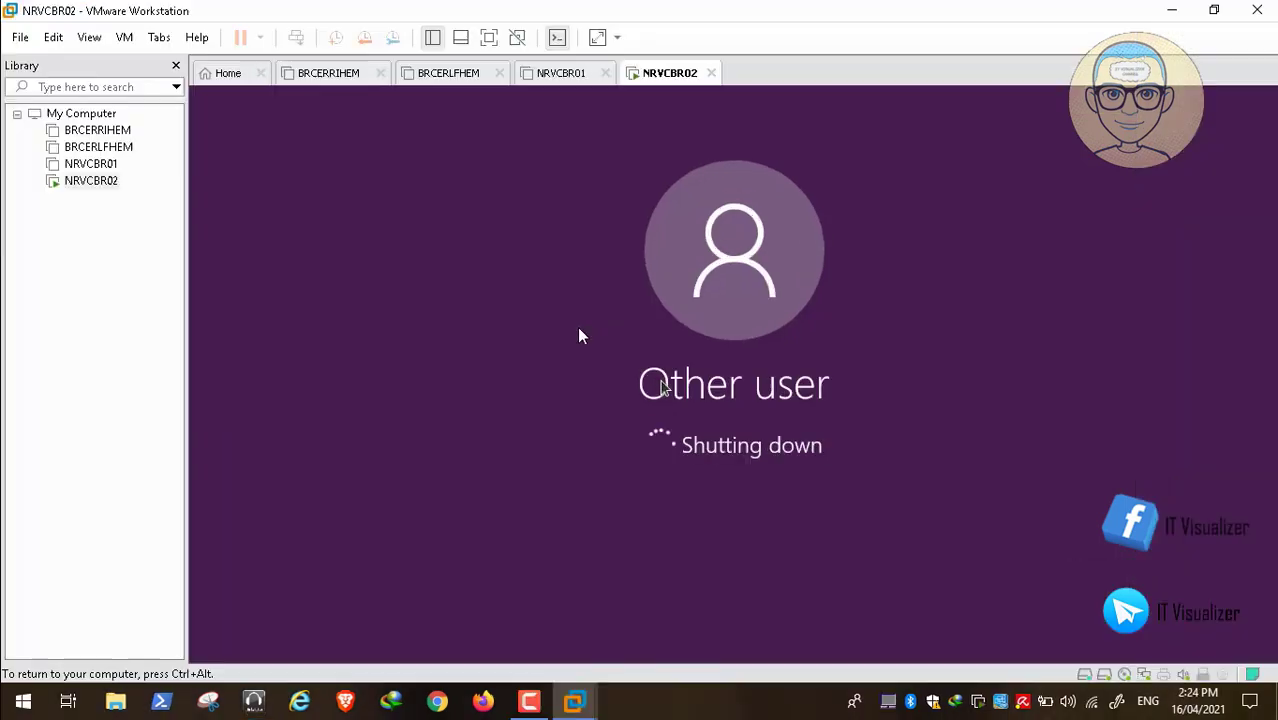
{"action": "mouse_move", "coordinate": [17, 684]}
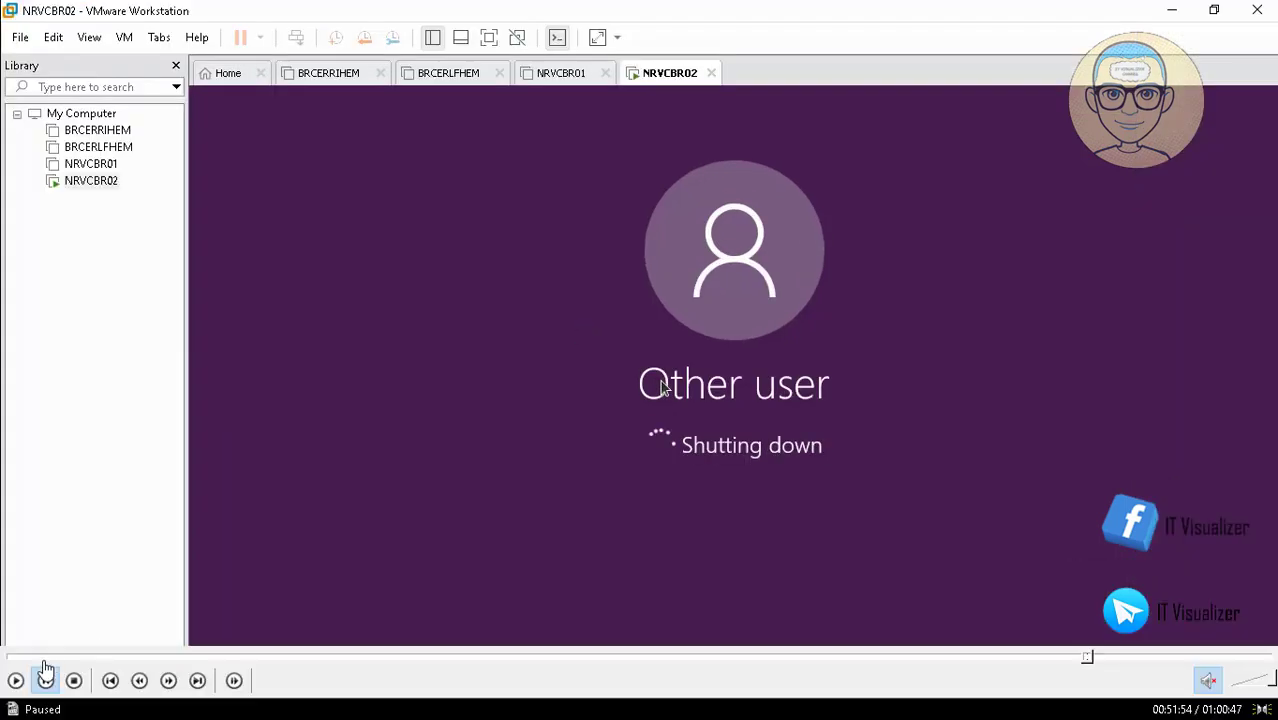
{"action": "left_click", "coordinate": [17, 684]}
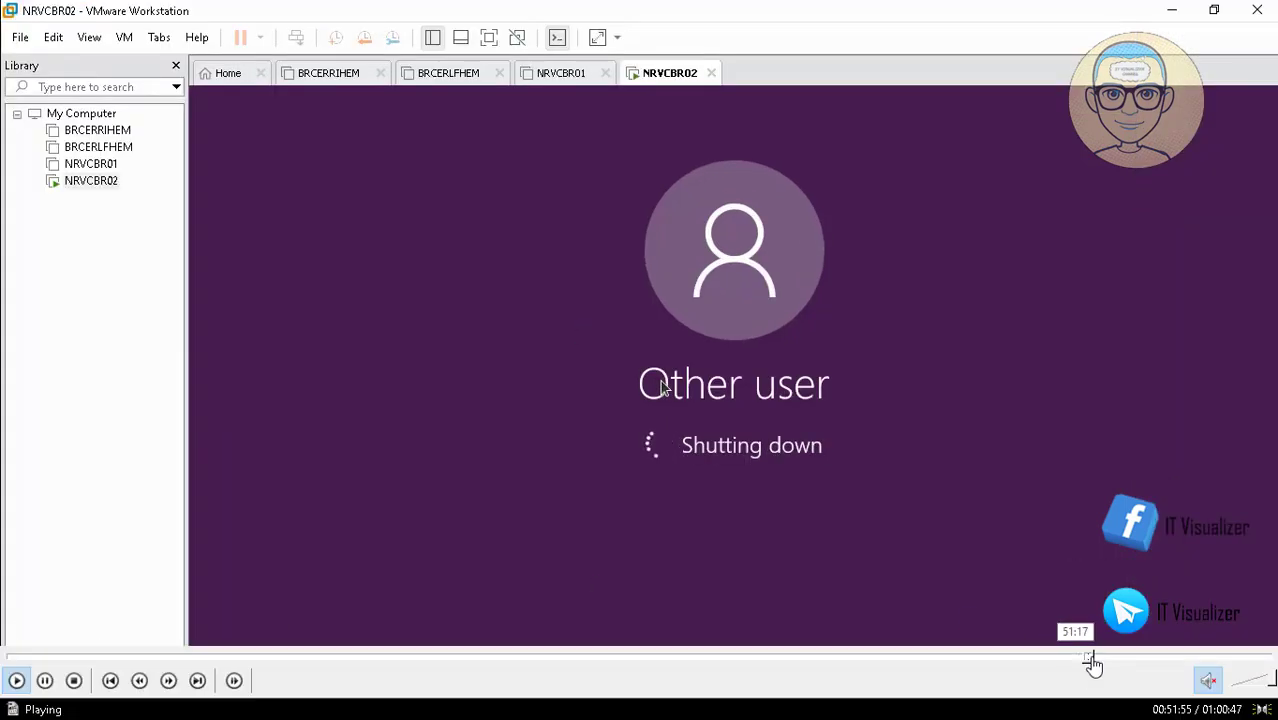
{"action": "left_click", "coordinate": [1098, 658]}
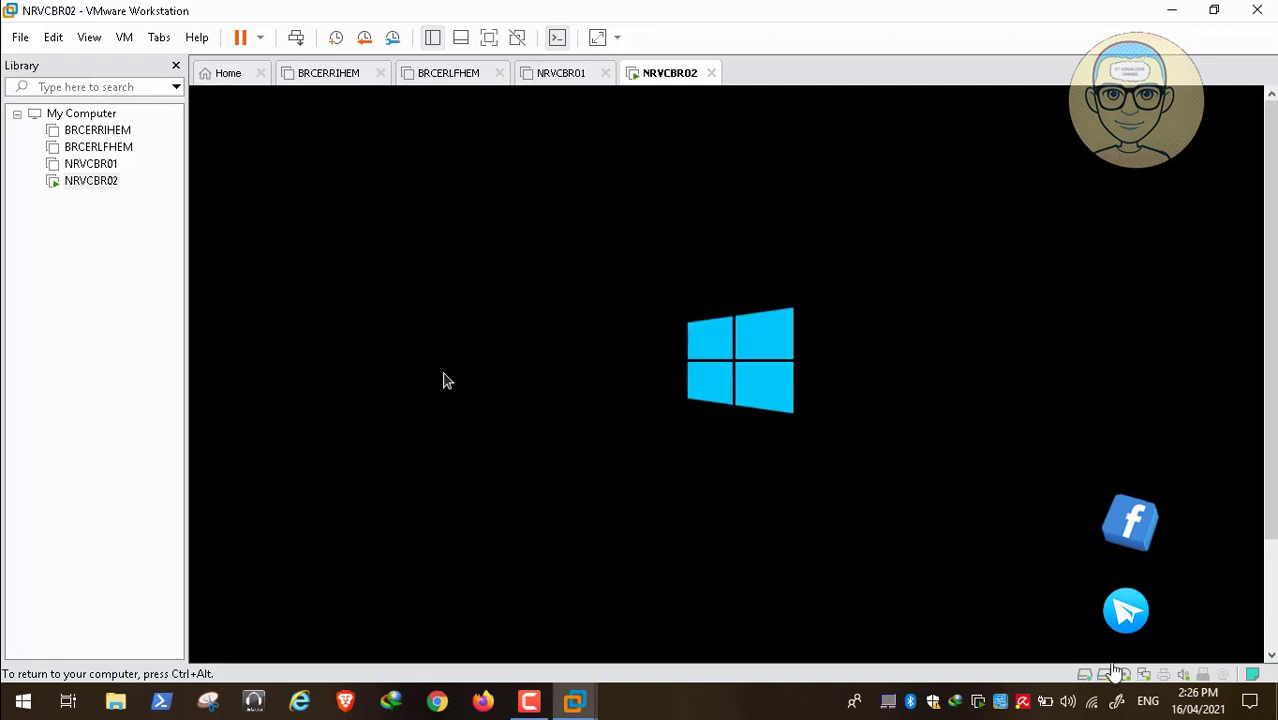
Dismiss the Patient Zero City legal notice and sign in with the .\ local account and password
{"action": "mouse_move", "coordinate": [1113, 667]}
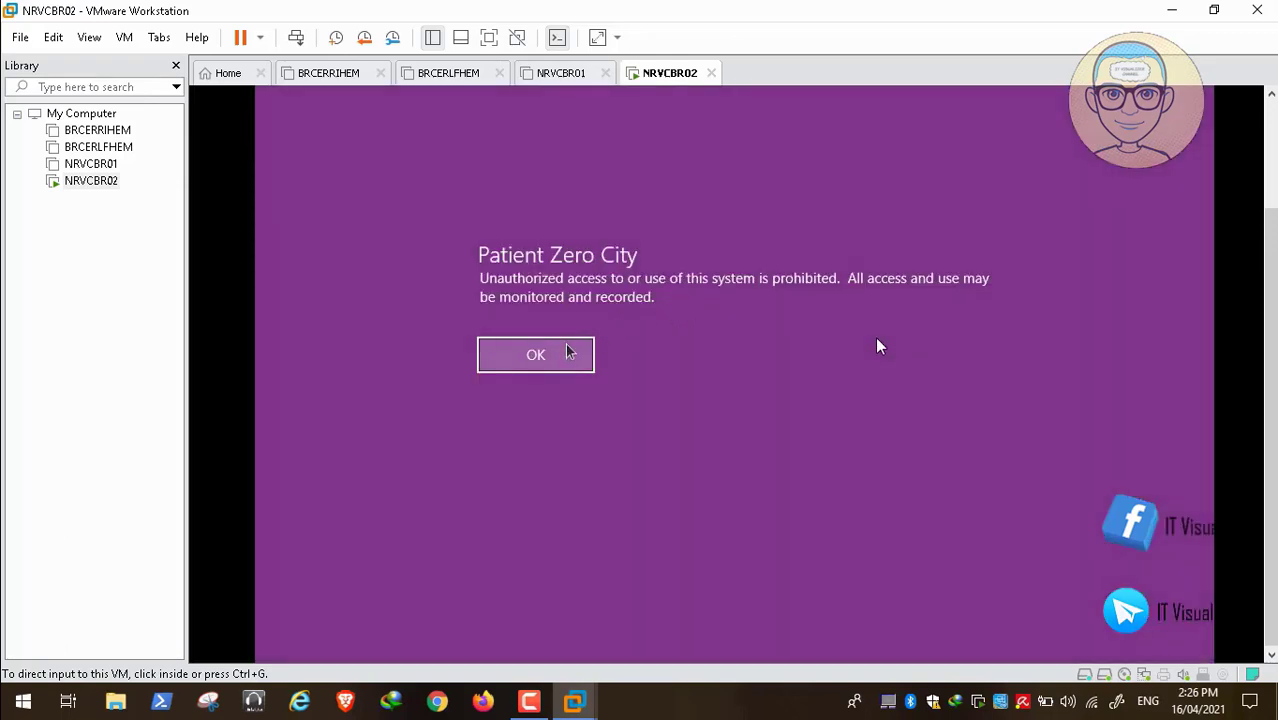
{"action": "left_click", "coordinate": [568, 352]}
{"action": "left_click", "coordinate": [556, 357]}
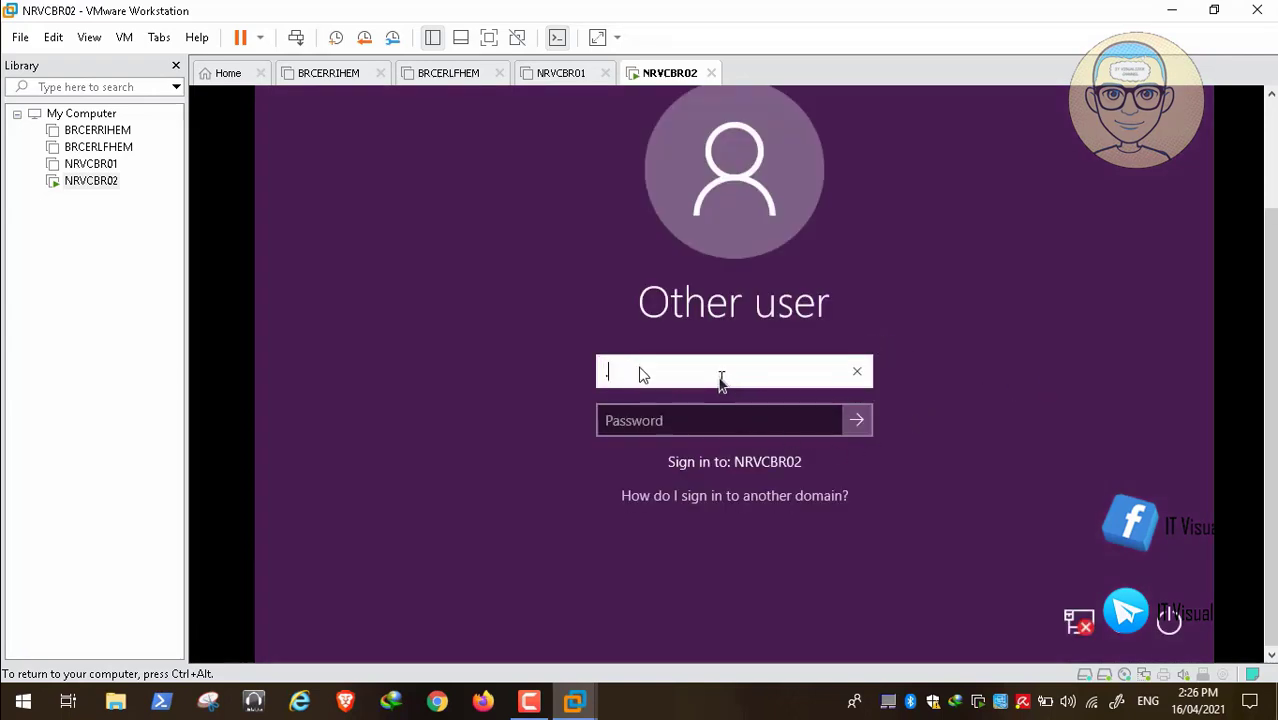
{"action": "type", "text": ".\\kraouf"}
{"action": "key", "text": "Tab"}
{"action": "type", "text": "P"}
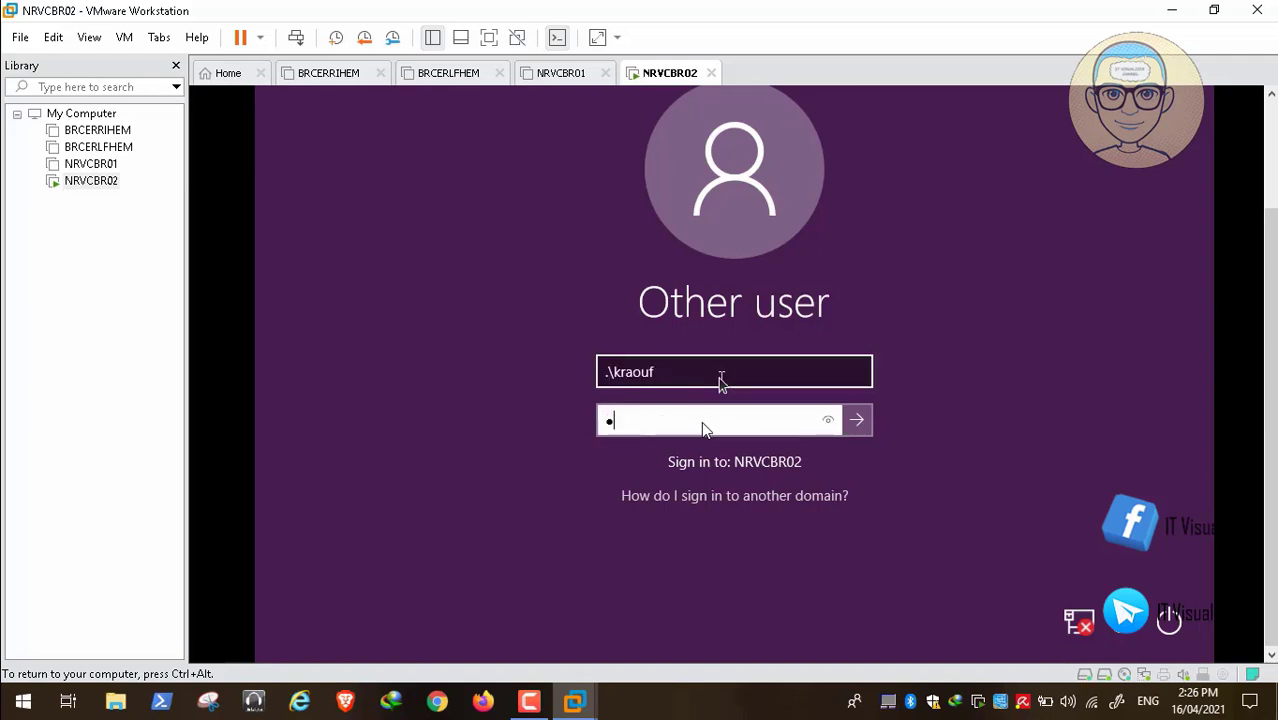
{"action": "type", "text": "*********"}
{"action": "key", "text": "Return"}
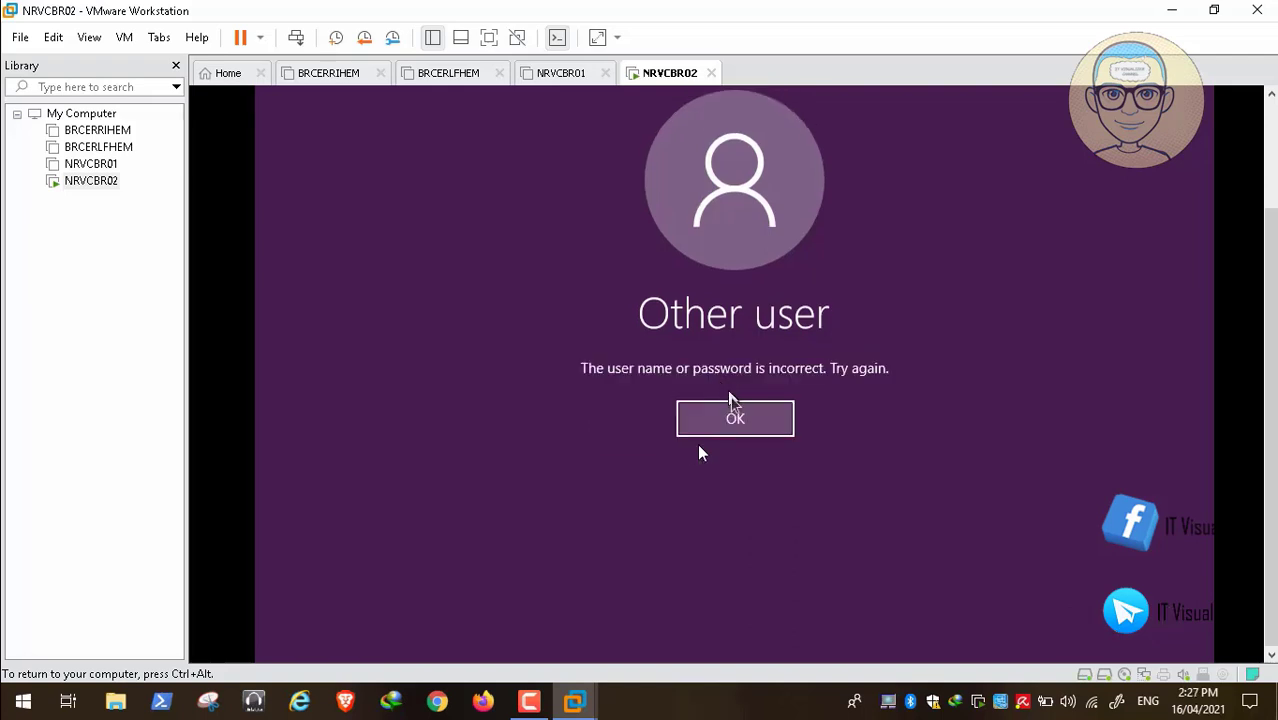
After the rejected attempts, append 1 to the account name and re-enter the password
{"action": "left_click", "coordinate": [735, 416]}
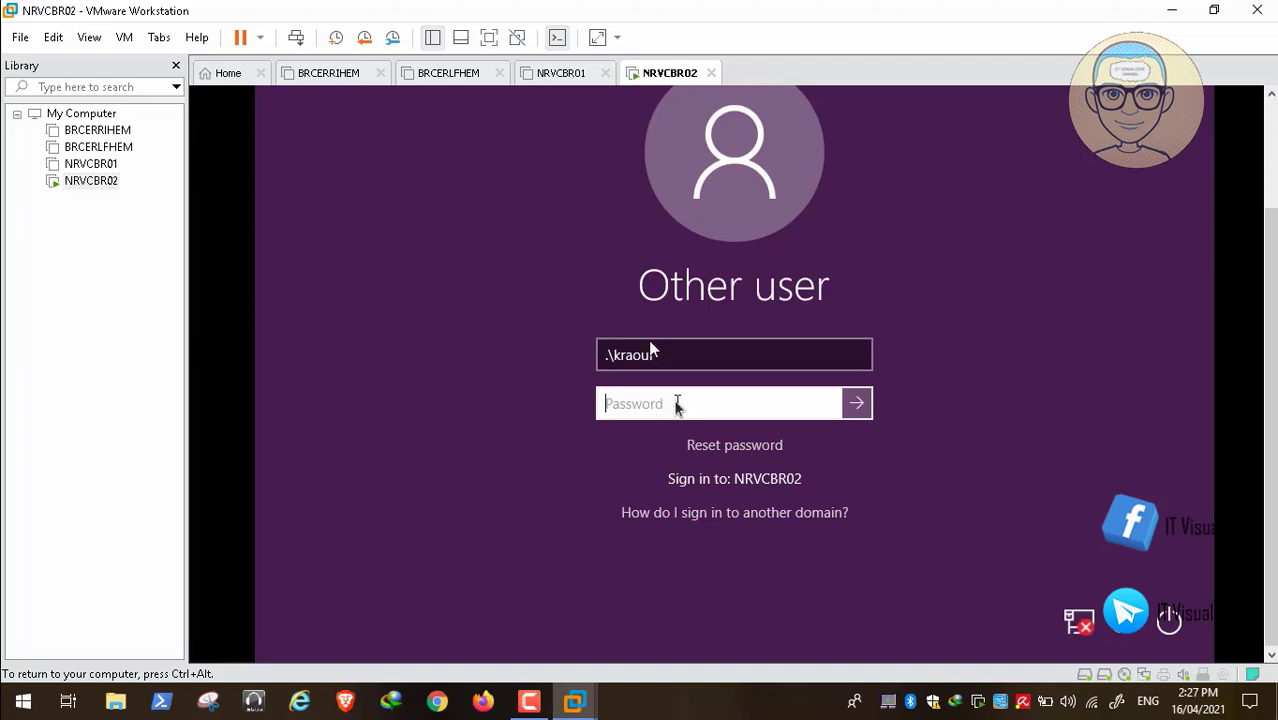
{"action": "type", "text": "**********"}
{"action": "key", "text": "Return"}
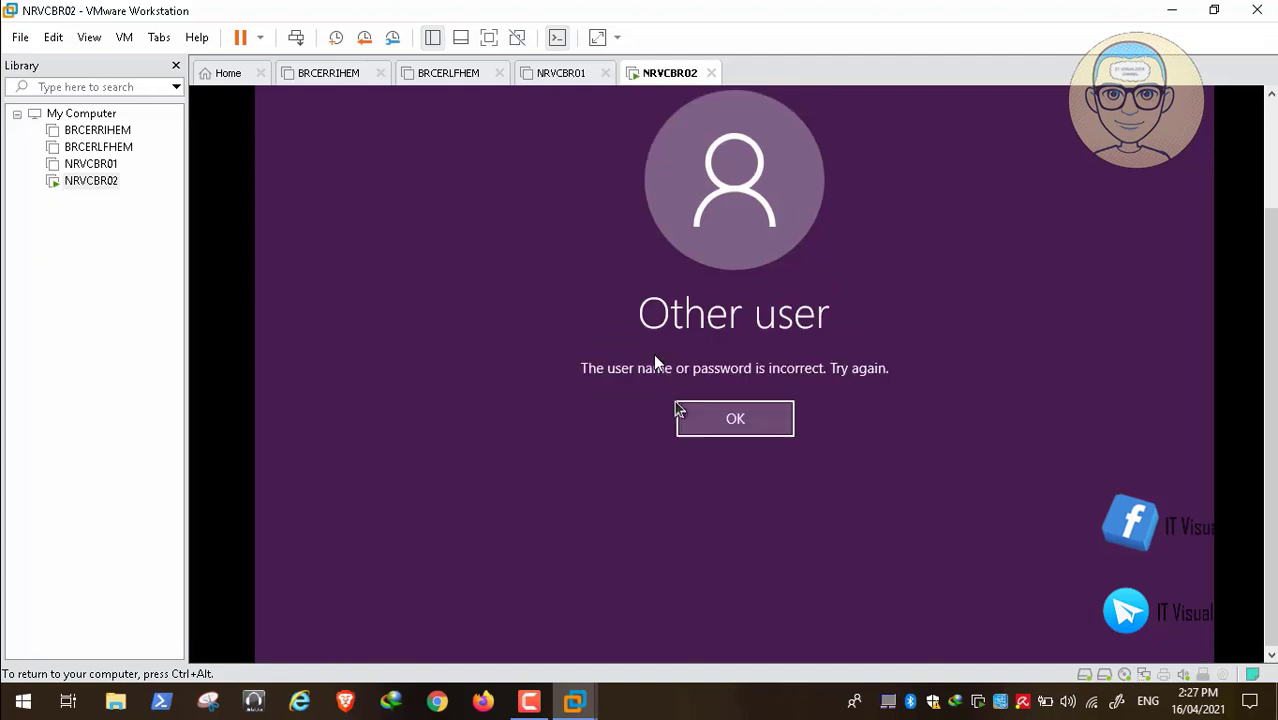
{"action": "left_click", "coordinate": [708, 428]}
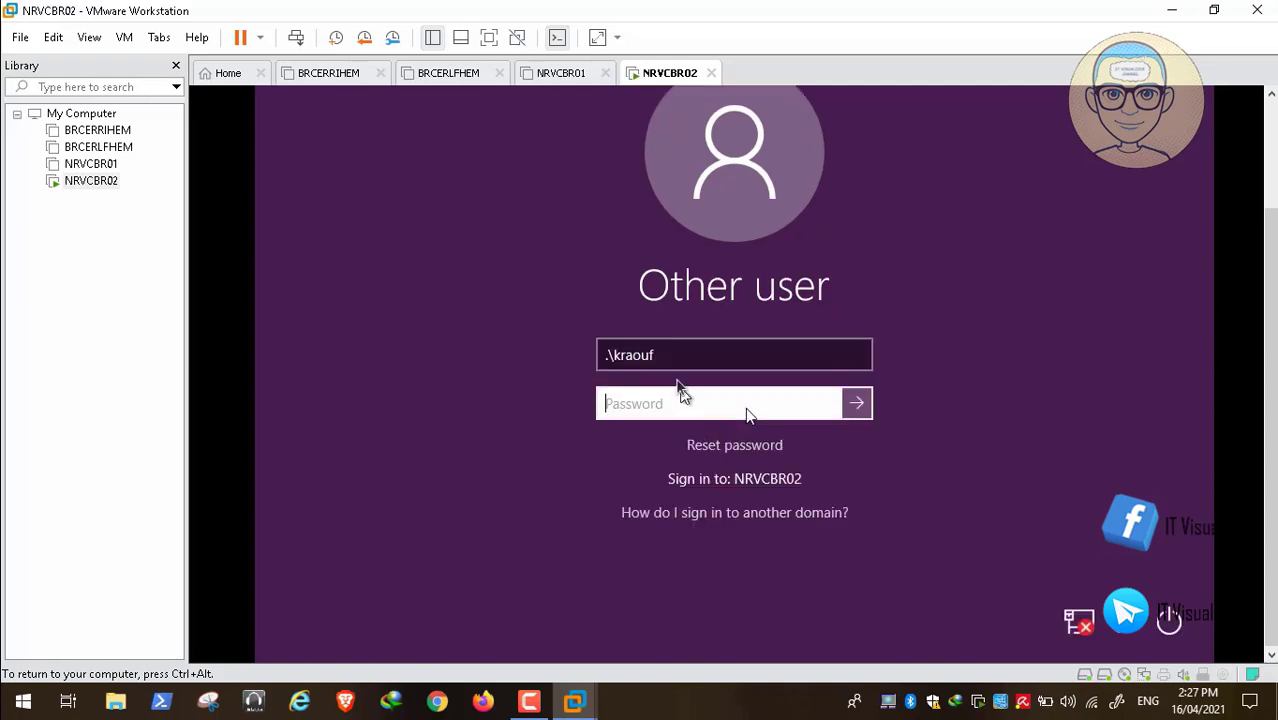
{"action": "left_click", "coordinate": [672, 357]}
{"action": "type", "text": "1"}
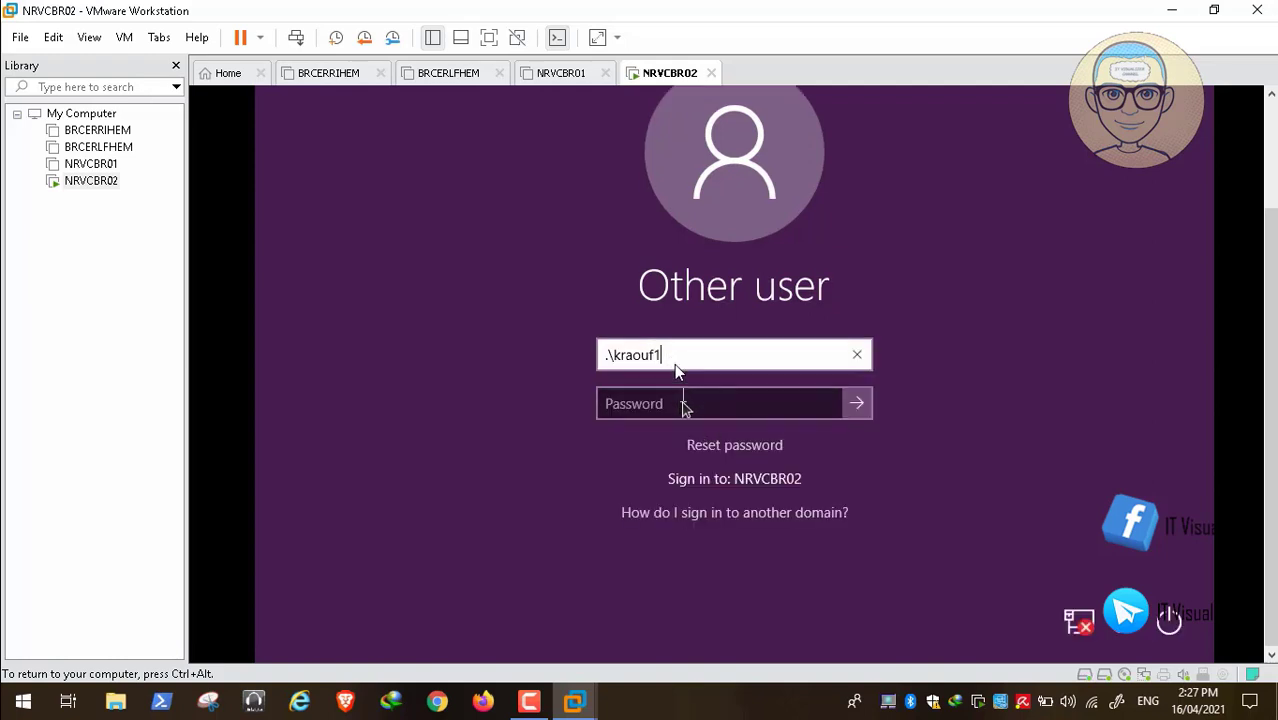
{"action": "left_click", "coordinate": [678, 405]}
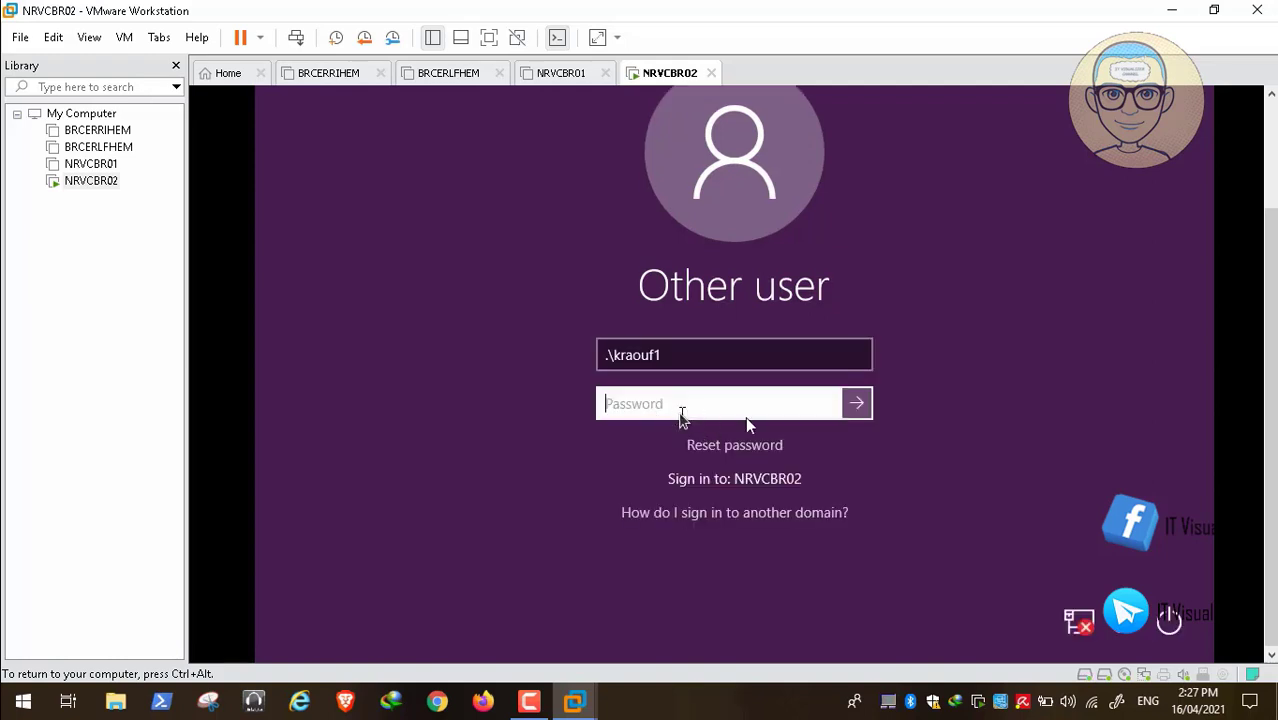
{"action": "type", "text": "**********"}
Submit the corrected credentials and release input while the Safe Mode desktop loads
{"action": "key", "text": "Return"}
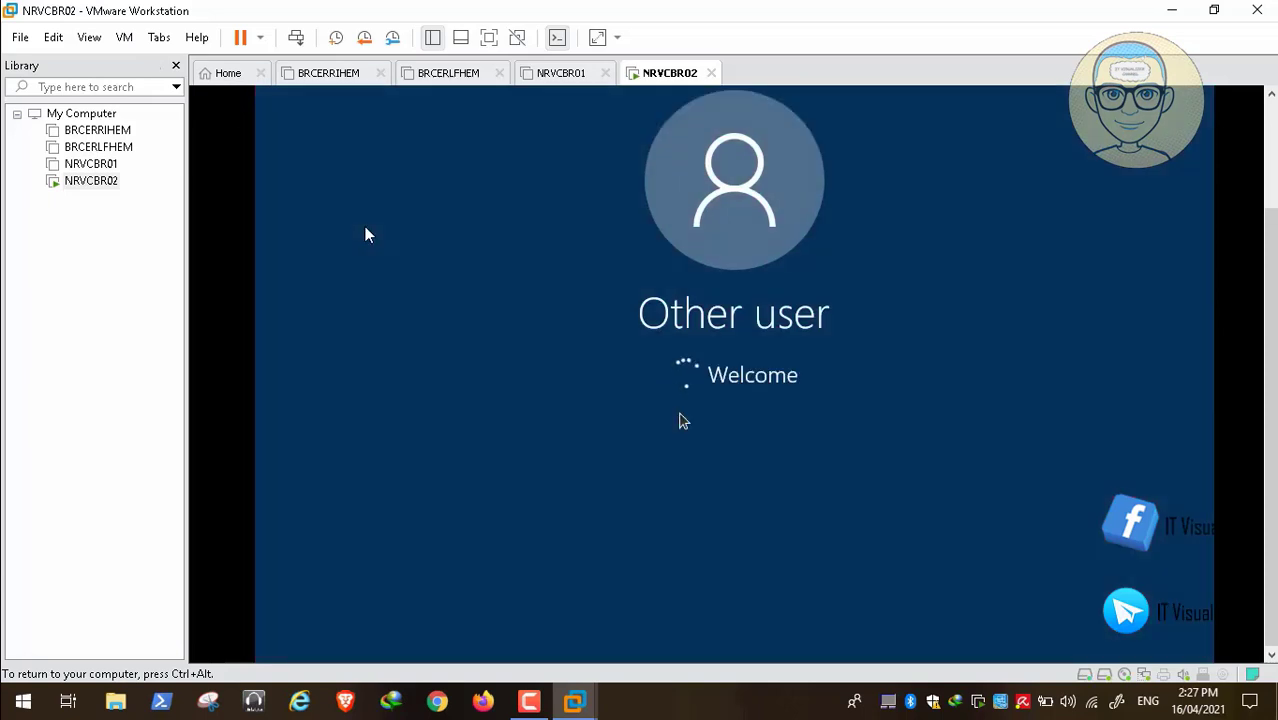
{"action": "key", "text": "ctrl+alt"}
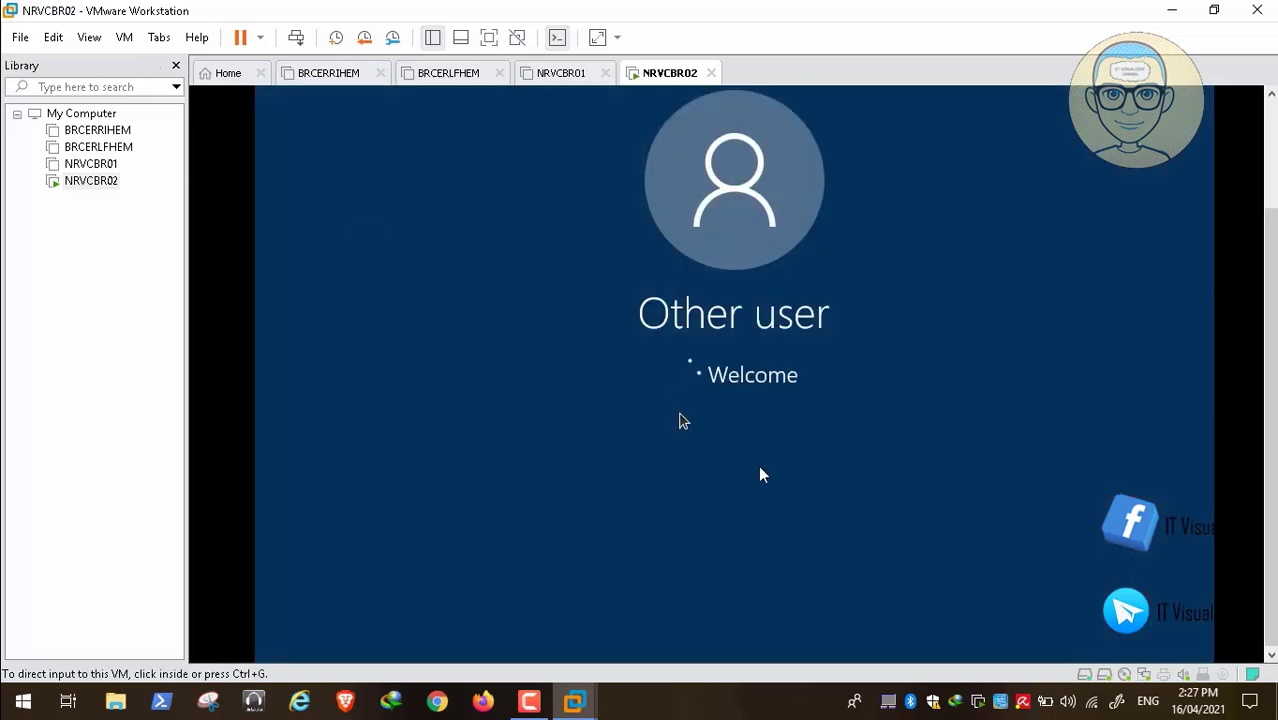
{"action": "left_click", "coordinate": [1272, 192]}
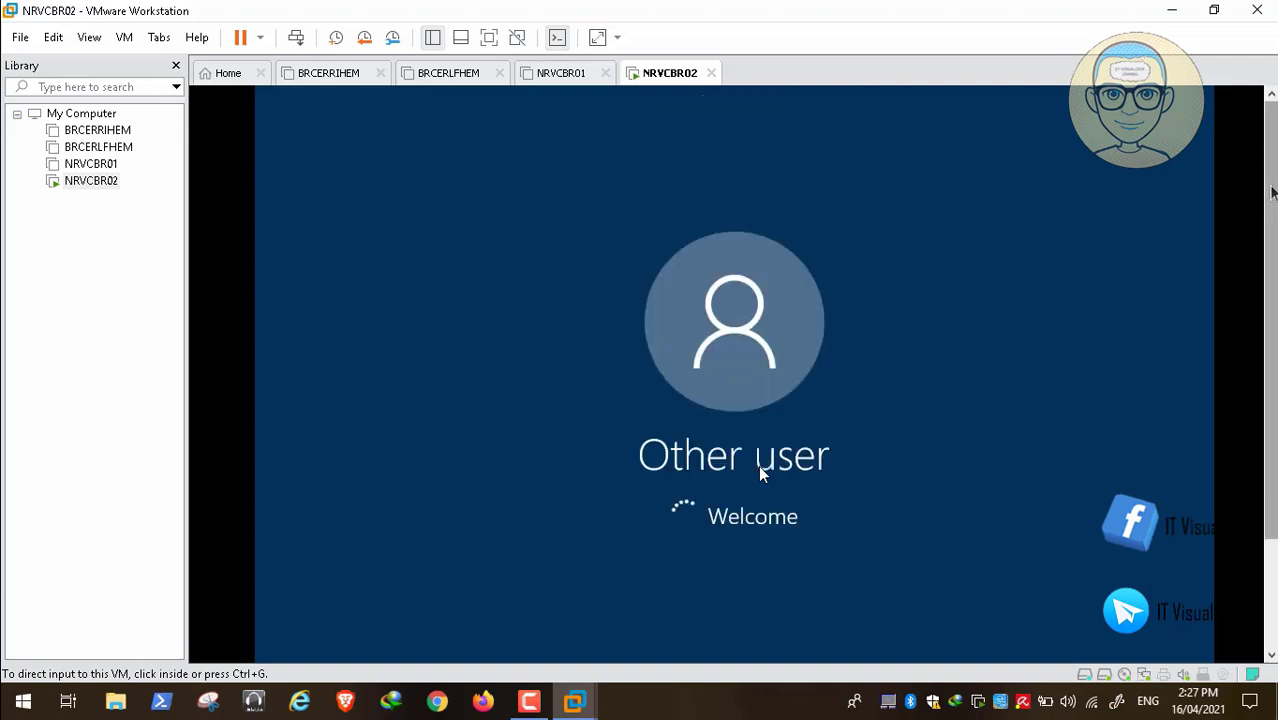
{"action": "left_click", "coordinate": [1272, 657]}
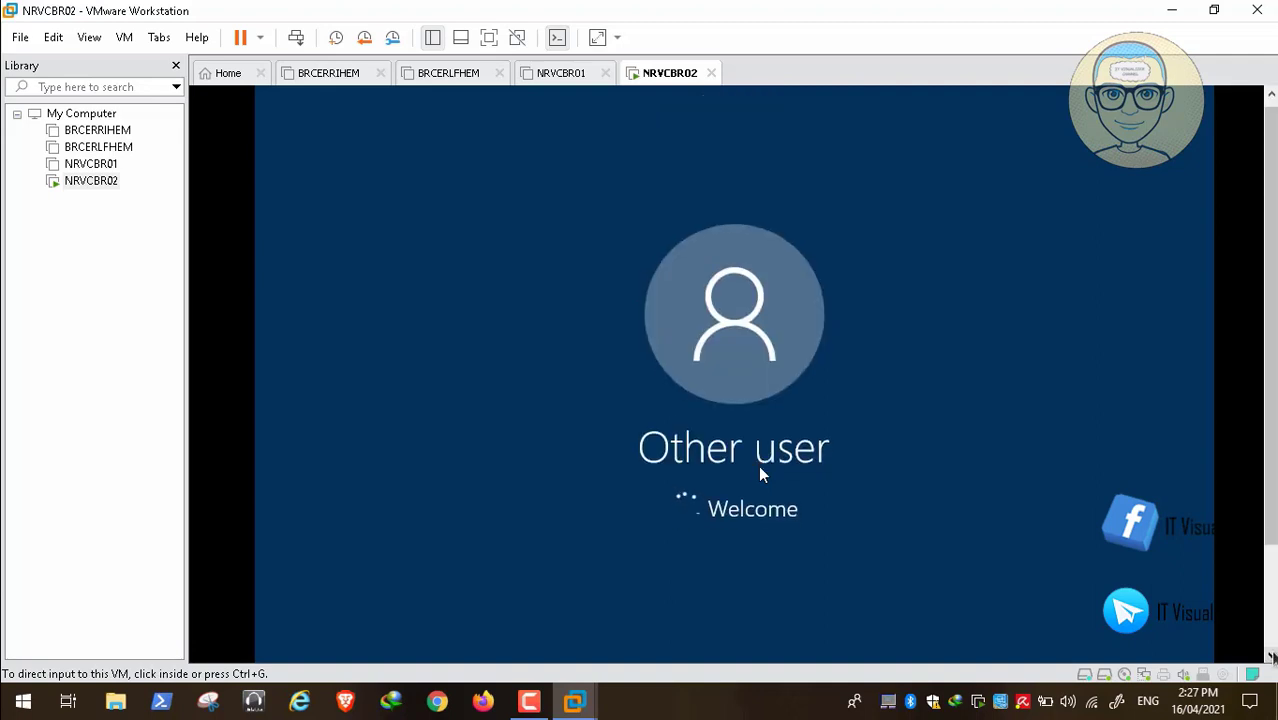
{"action": "left_click", "coordinate": [1272, 657]}
{"action": "left_click", "coordinate": [1272, 657]}
{"action": "left_click", "coordinate": [1272, 657]}
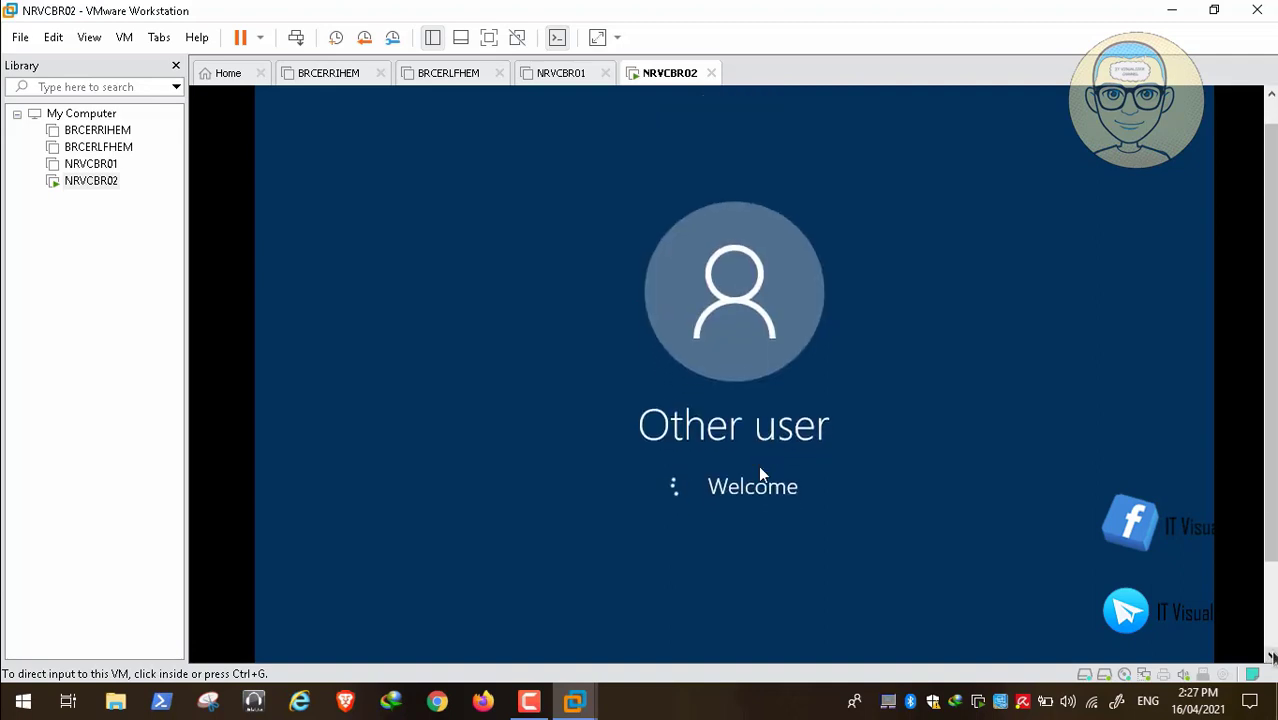
{"action": "left_click", "coordinate": [1272, 657]}
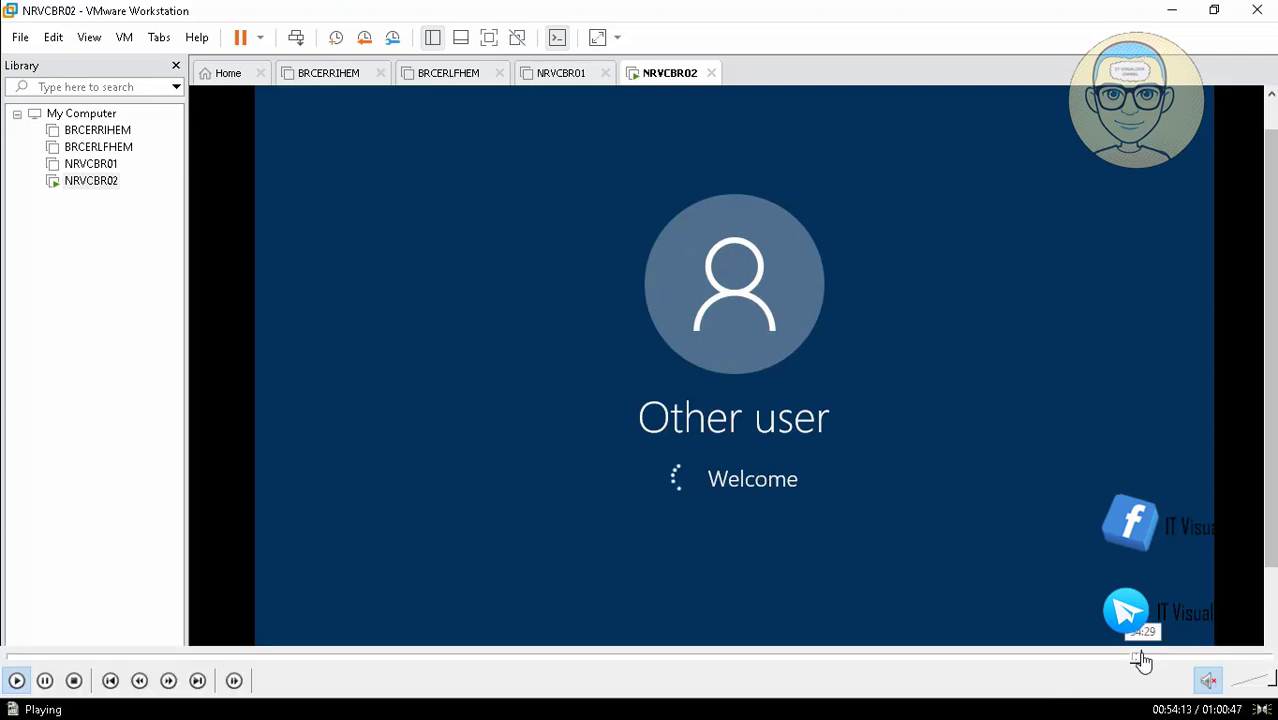
{"action": "left_click", "coordinate": [1143, 660]}
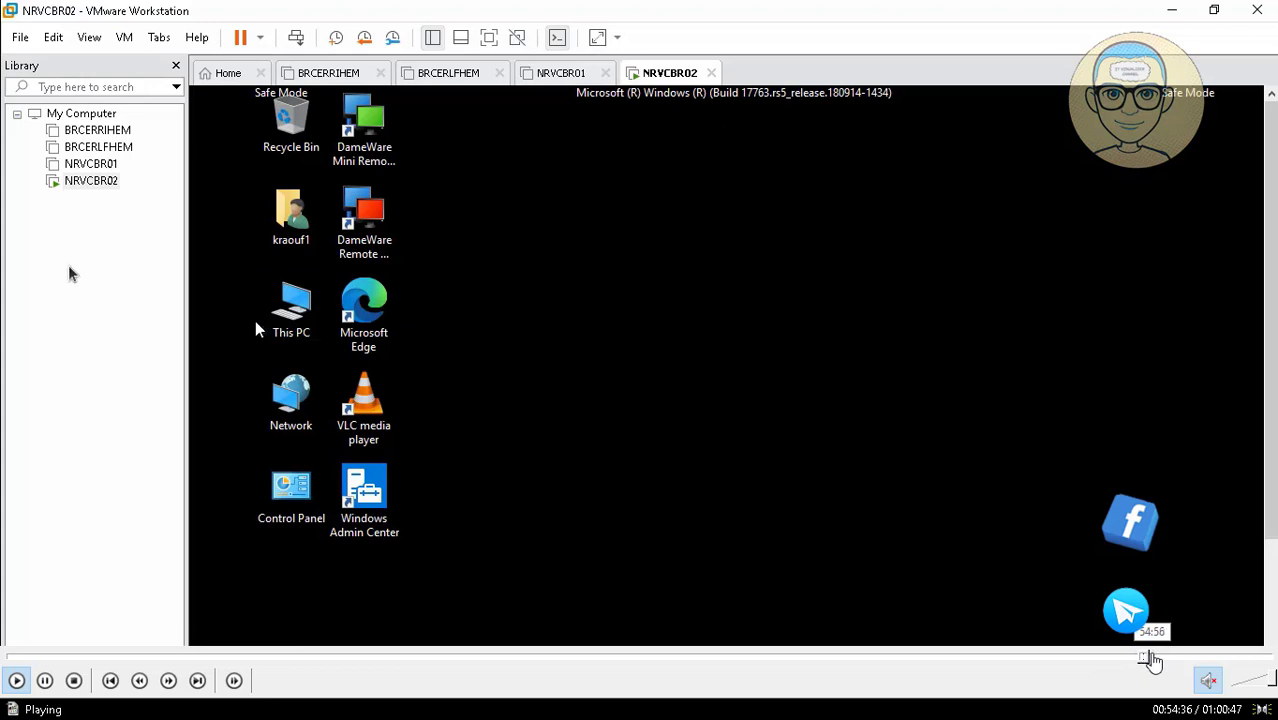
{"action": "left_click", "coordinate": [1156, 660]}
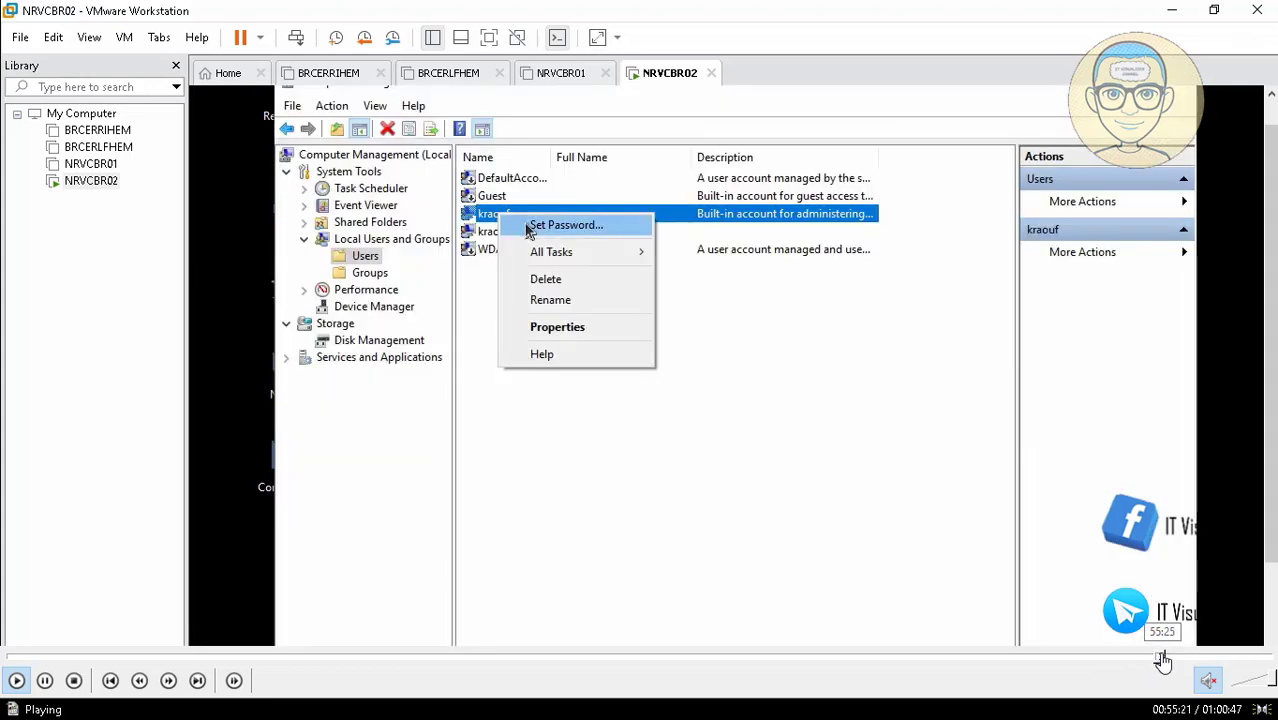
{"action": "left_click", "coordinate": [1157, 660]}
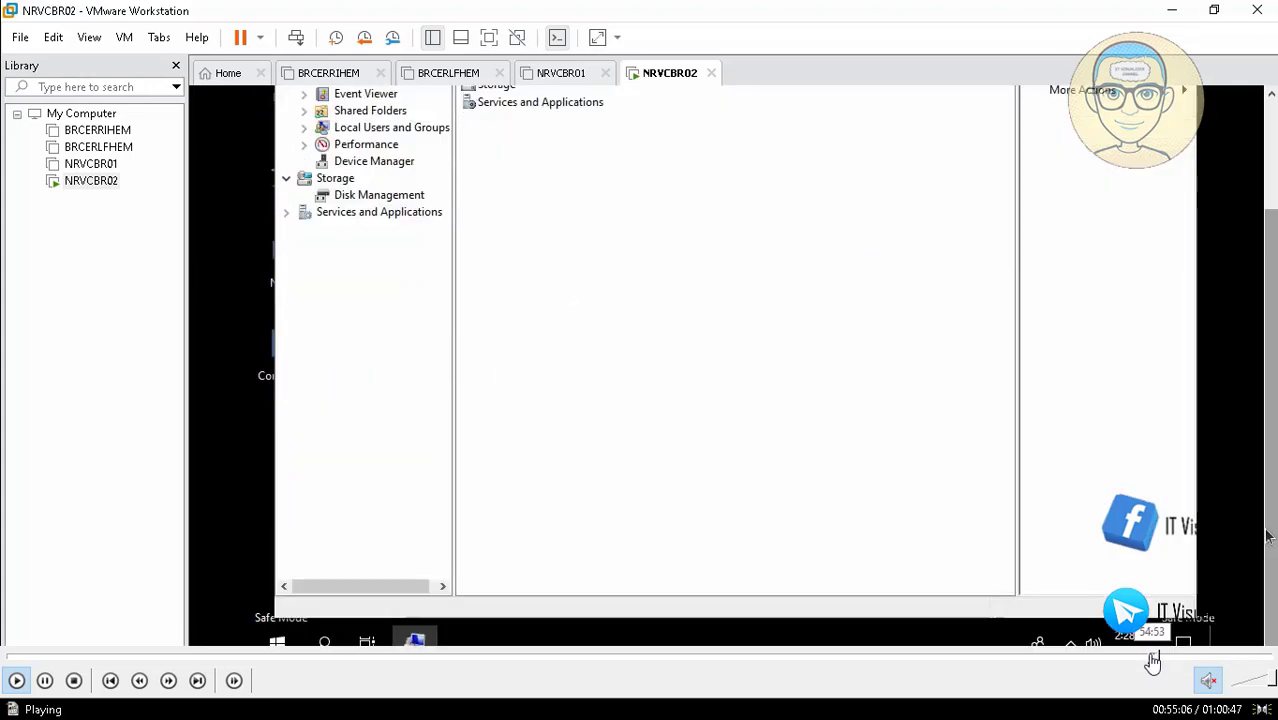
{"action": "left_click", "coordinate": [1152, 660]}
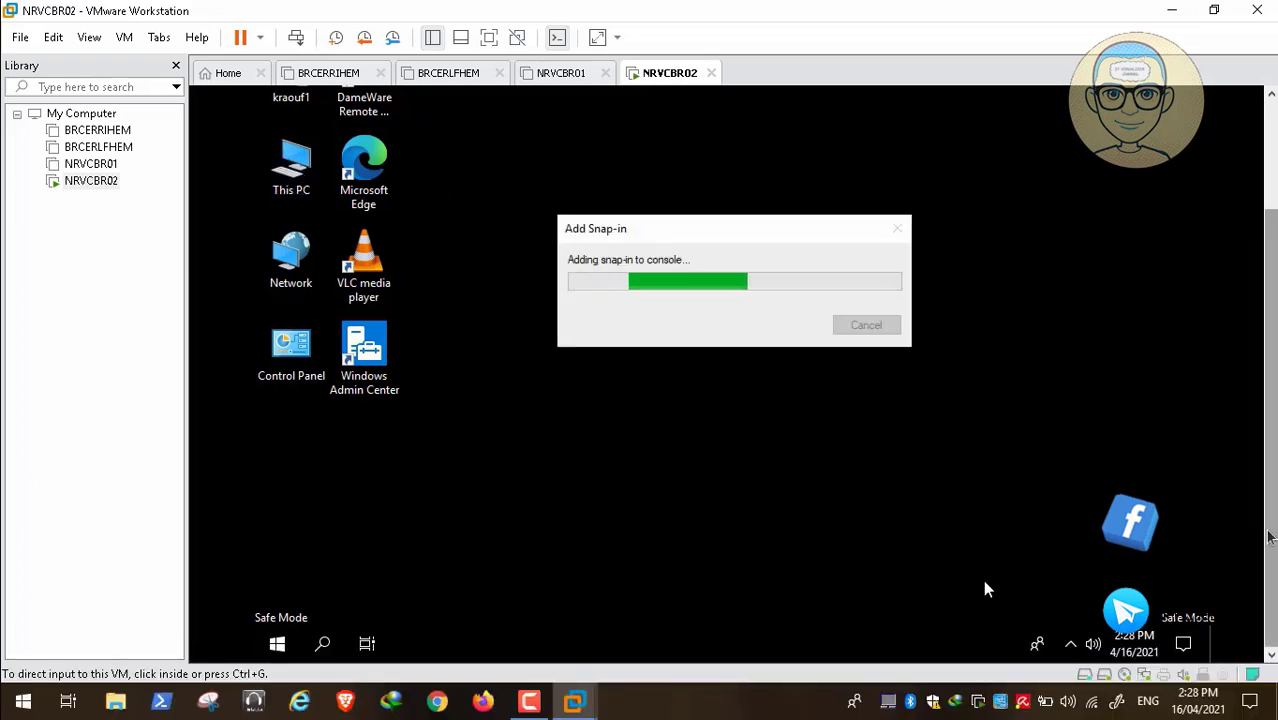
Expand Local Users and Groups in Computer Management and select the Users folder
{"action": "mouse_move", "coordinate": [1090, 676]}
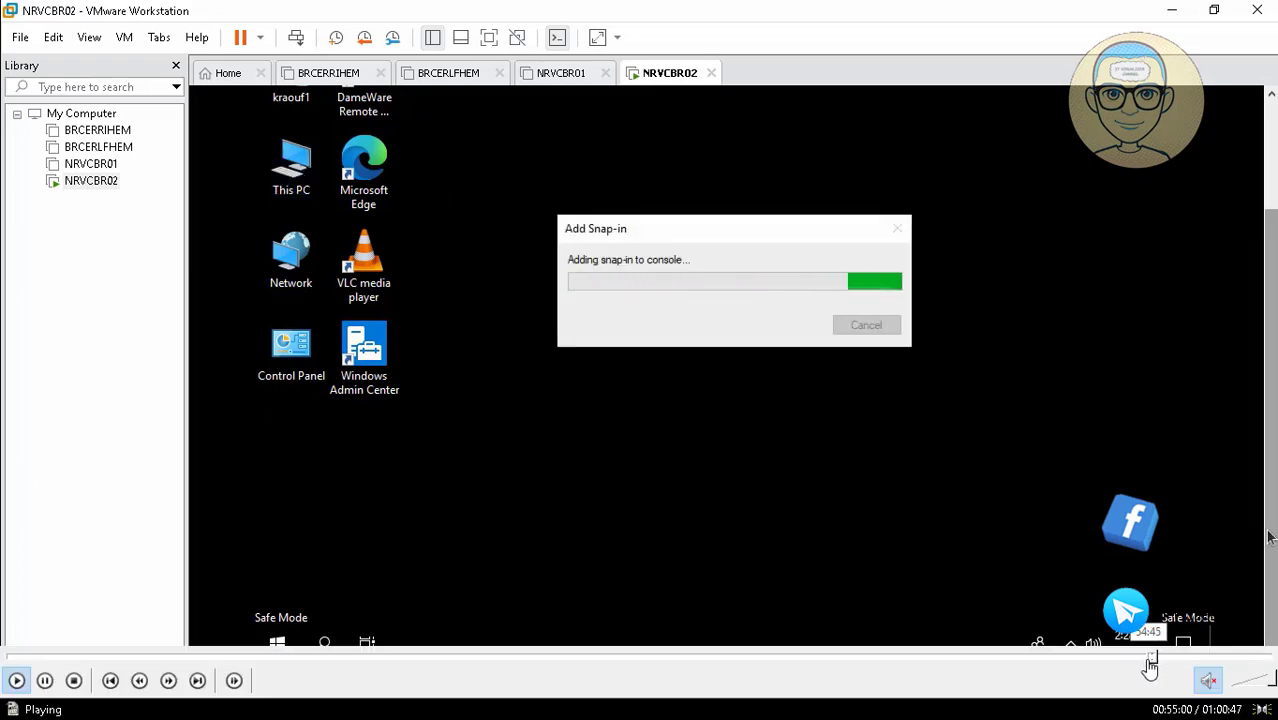
{"action": "left_click", "coordinate": [1150, 658]}
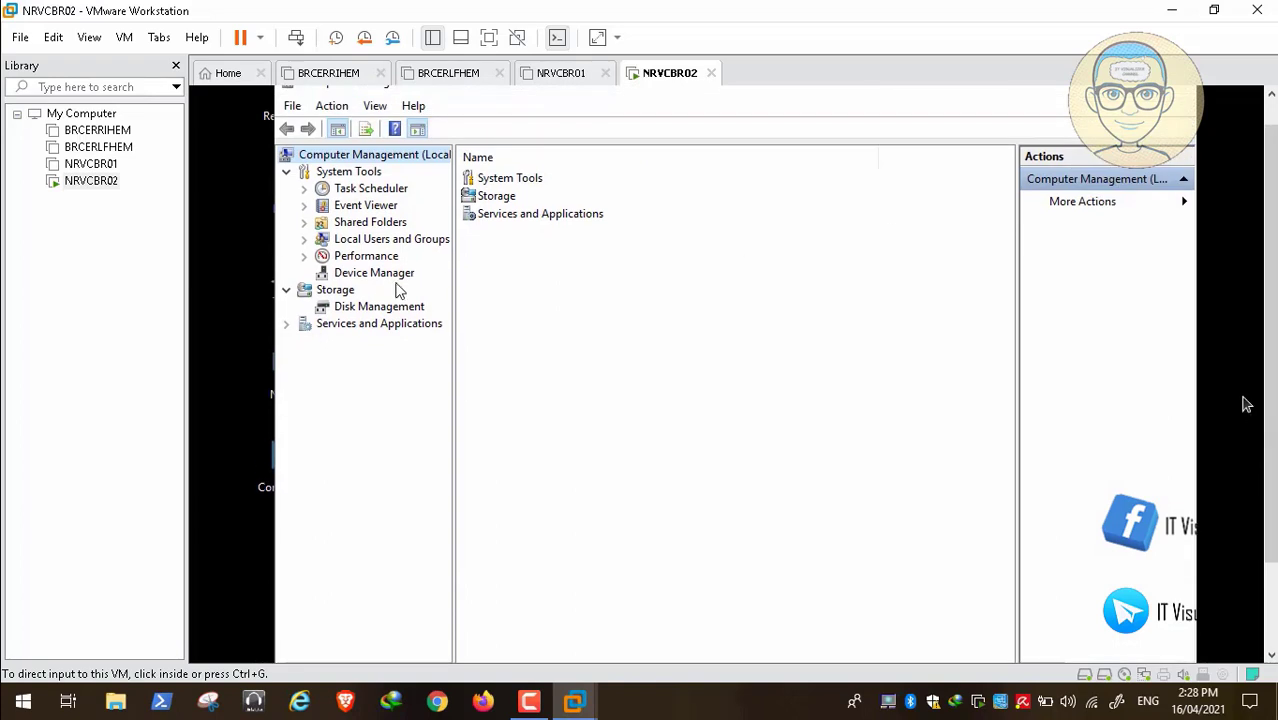
{"action": "left_click", "coordinate": [305, 240]}
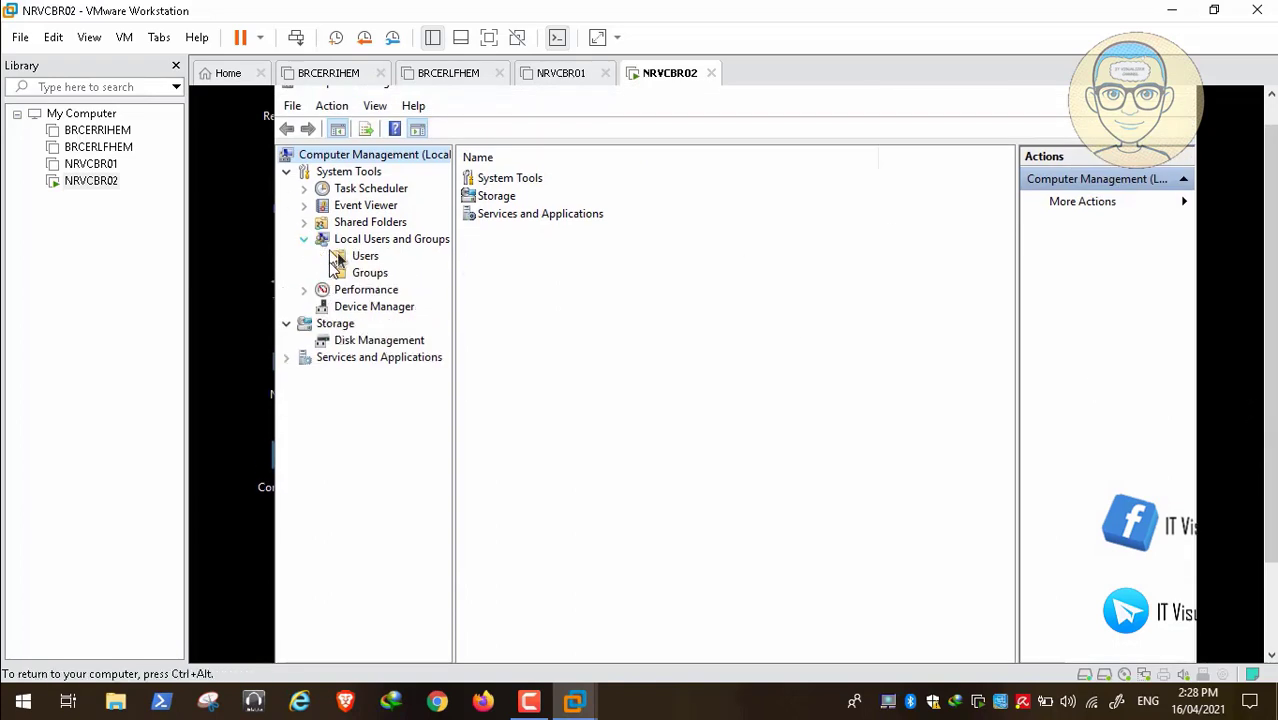
{"action": "left_click", "coordinate": [340, 257]}
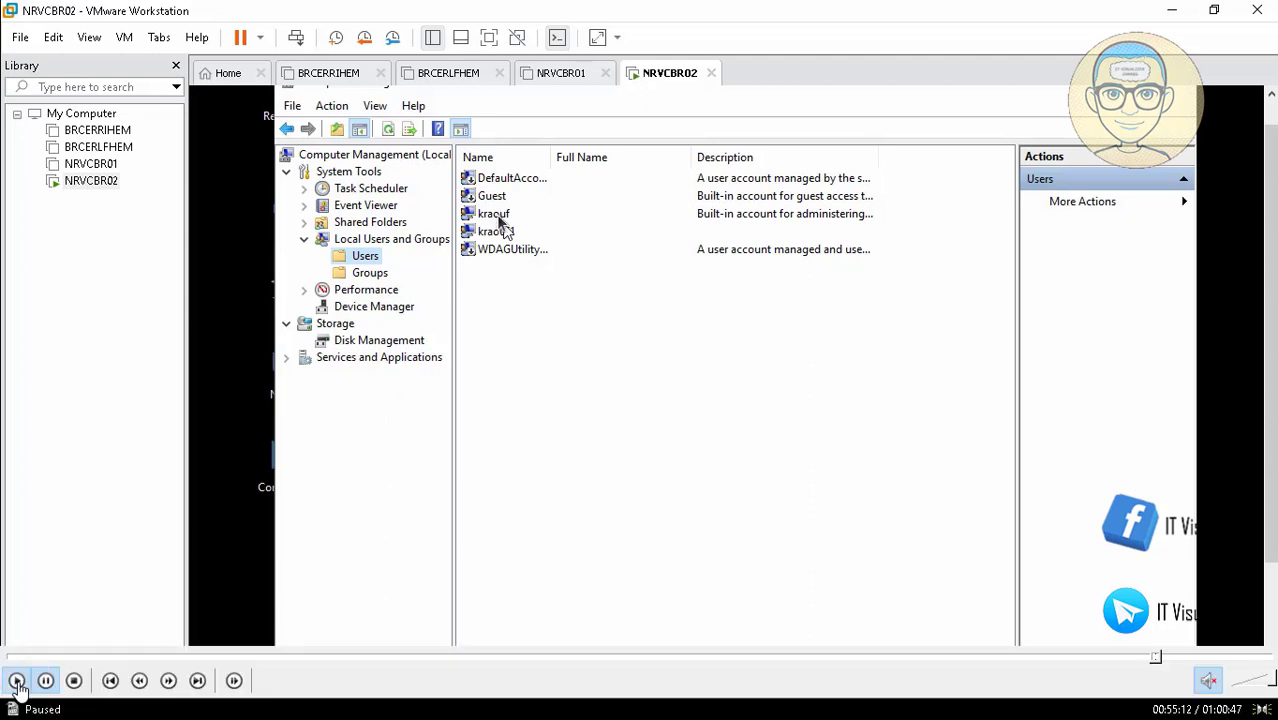
Set a new password for the user account and acknowledge the 'password has been set' message
{"action": "left_click", "coordinate": [16, 681]}
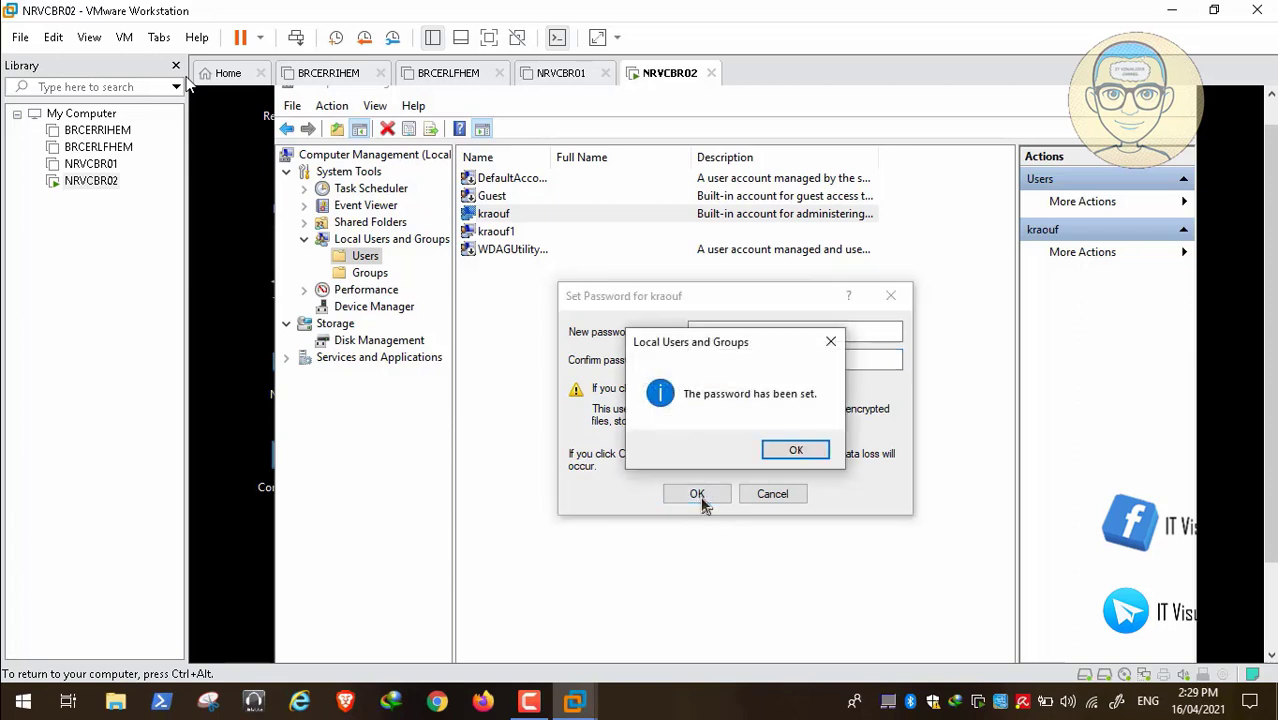
{"action": "left_click", "coordinate": [800, 450]}
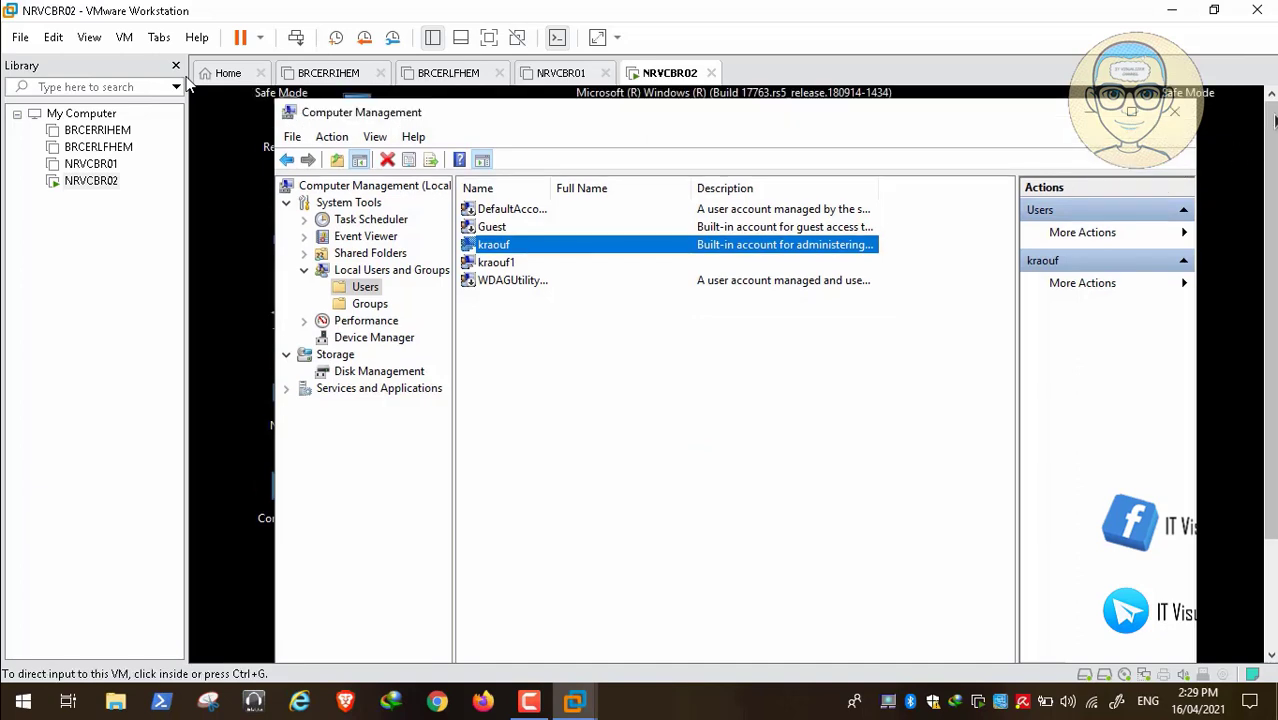
Close Computer Management and attach Malware Tools.iso to the VM's CD/DVD drive in VM Settings
{"action": "left_click", "coordinate": [1175, 111]}
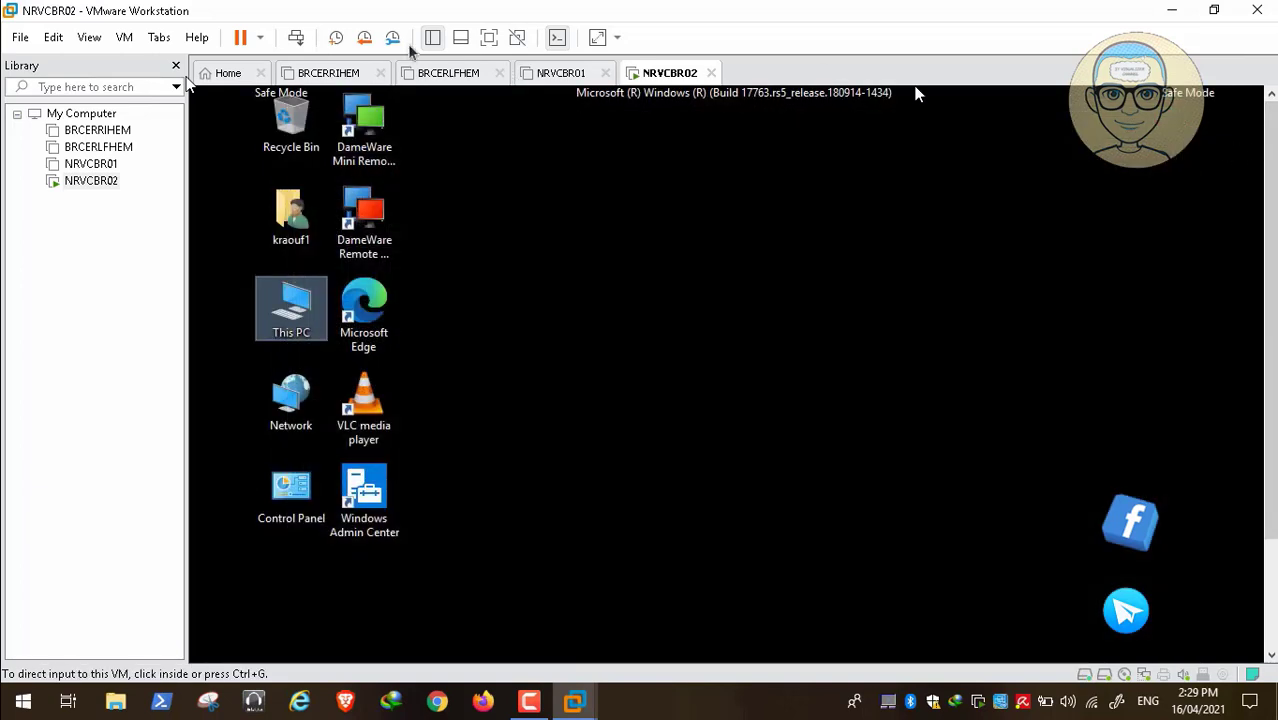
{"action": "left_click", "coordinate": [124, 37]}
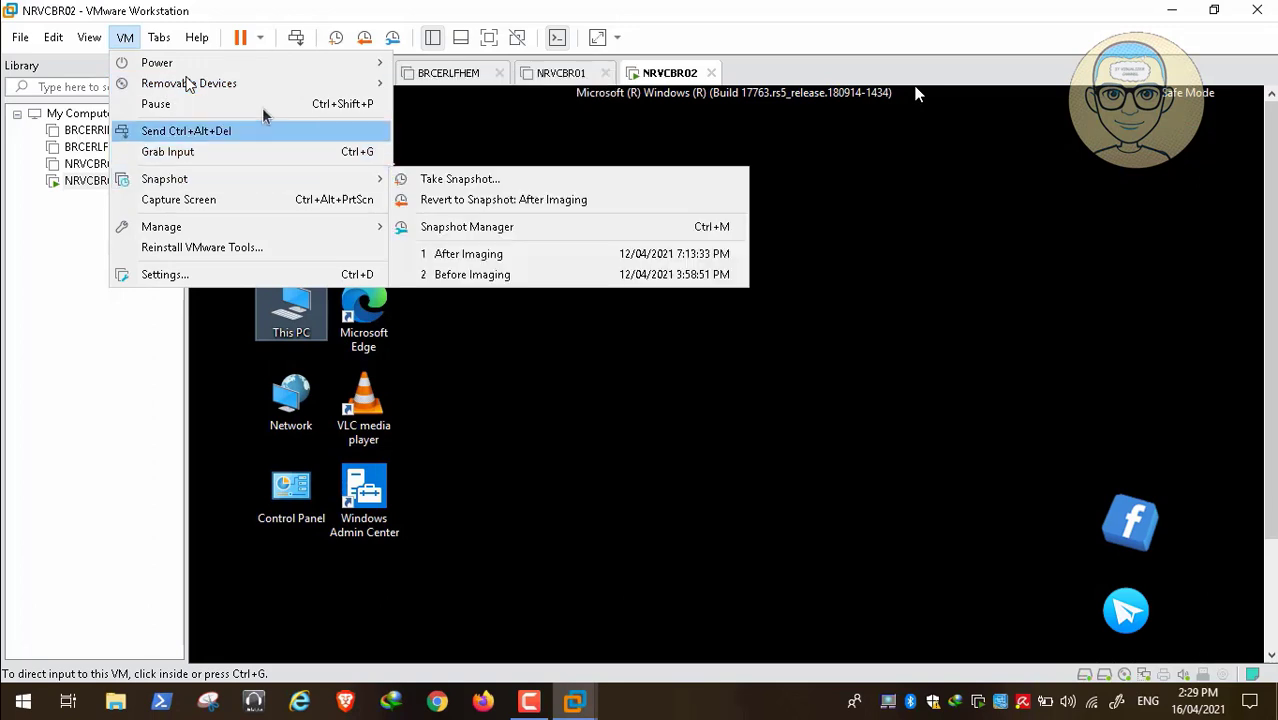
{"action": "mouse_move", "coordinate": [274, 88]}
{"action": "mouse_move", "coordinate": [605, 88]}
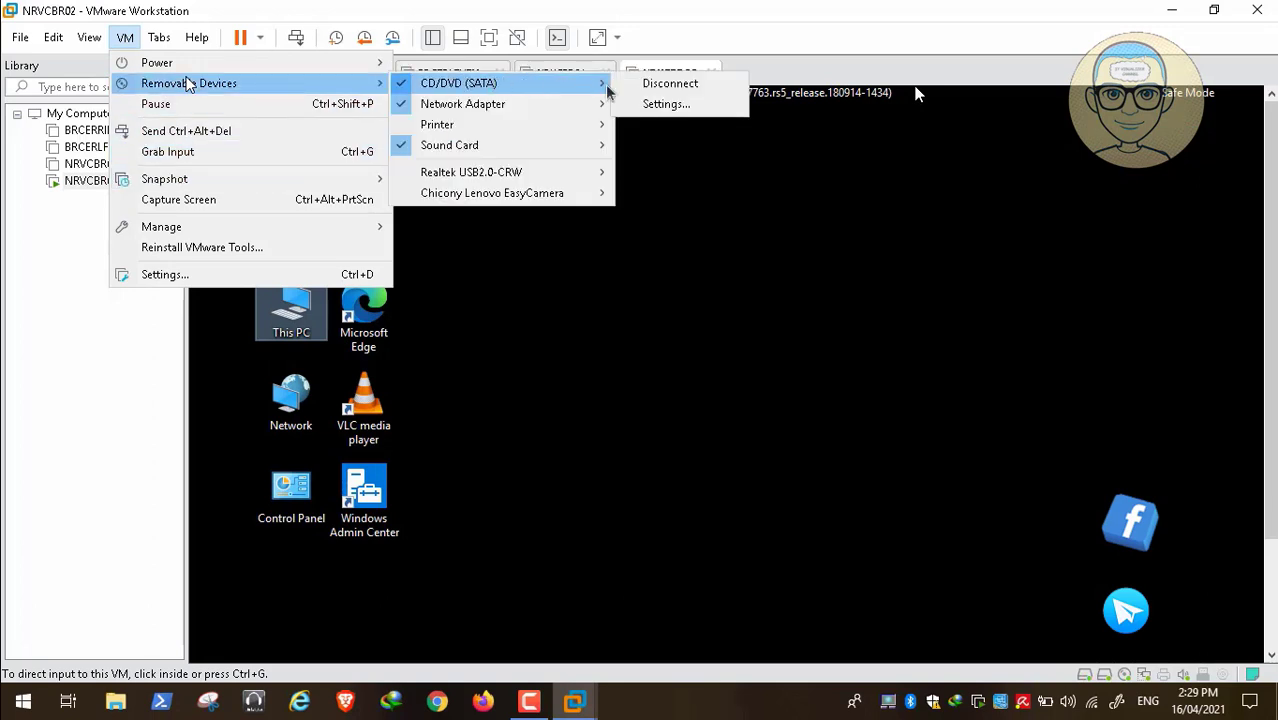
{"action": "left_click", "coordinate": [633, 105]}
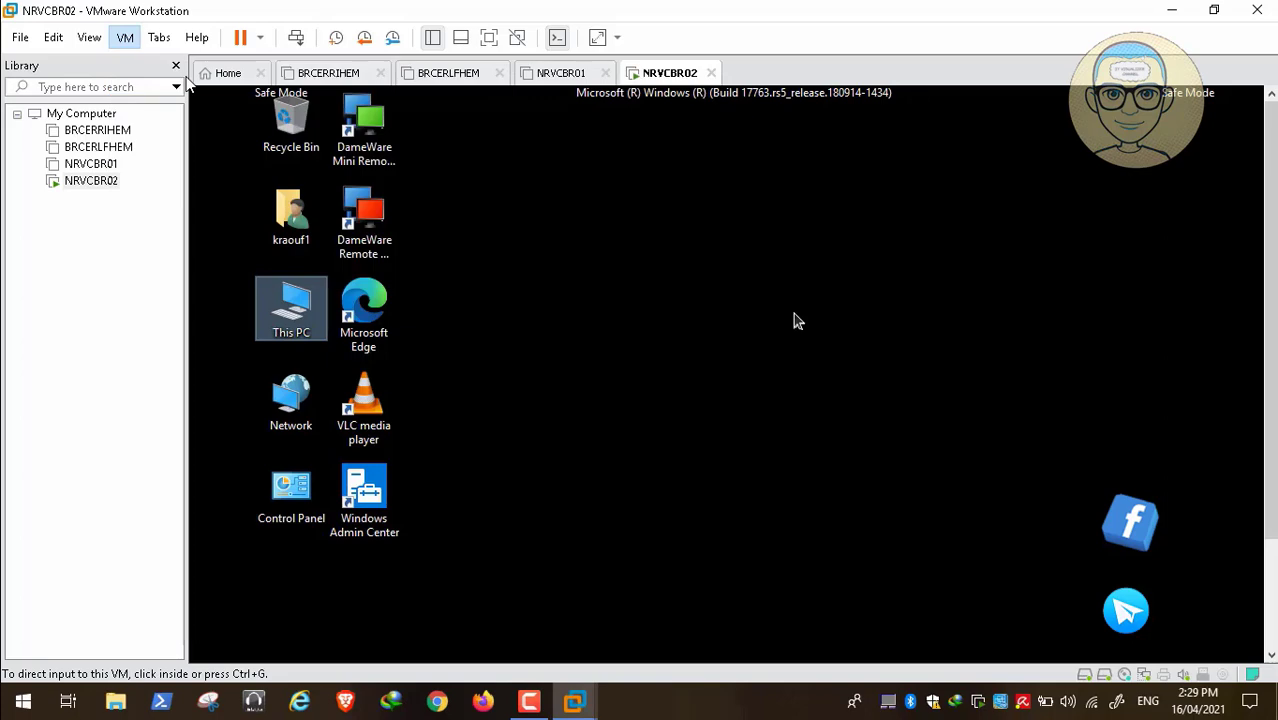
{"action": "left_click", "coordinate": [925, 226]}
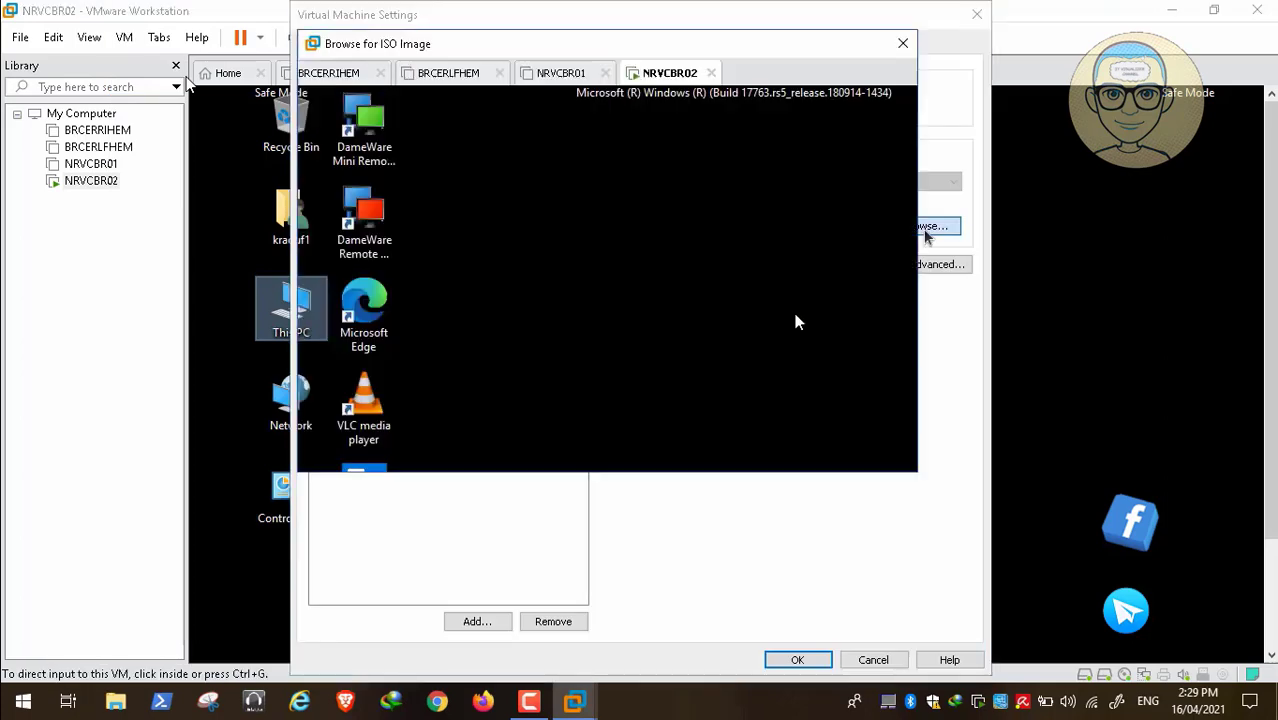
{"action": "left_click", "coordinate": [524, 337]}
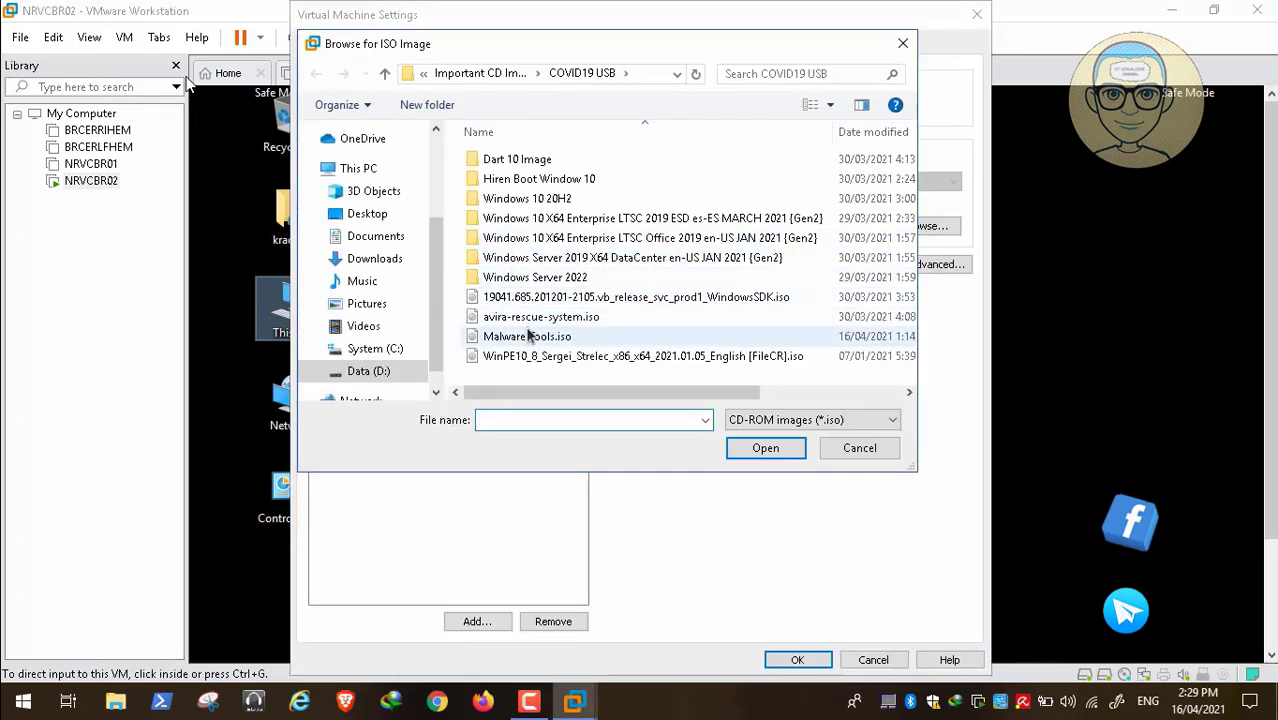
{"action": "left_click", "coordinate": [765, 448]}
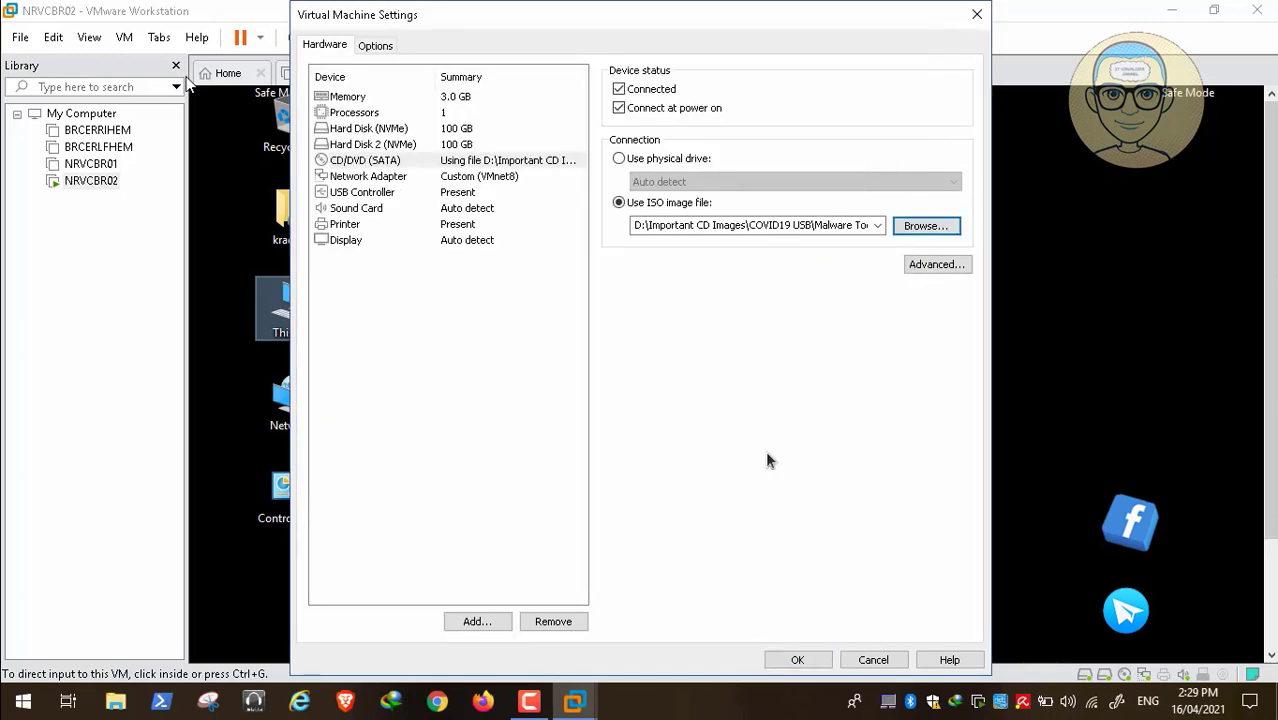
{"action": "left_click", "coordinate": [799, 660]}
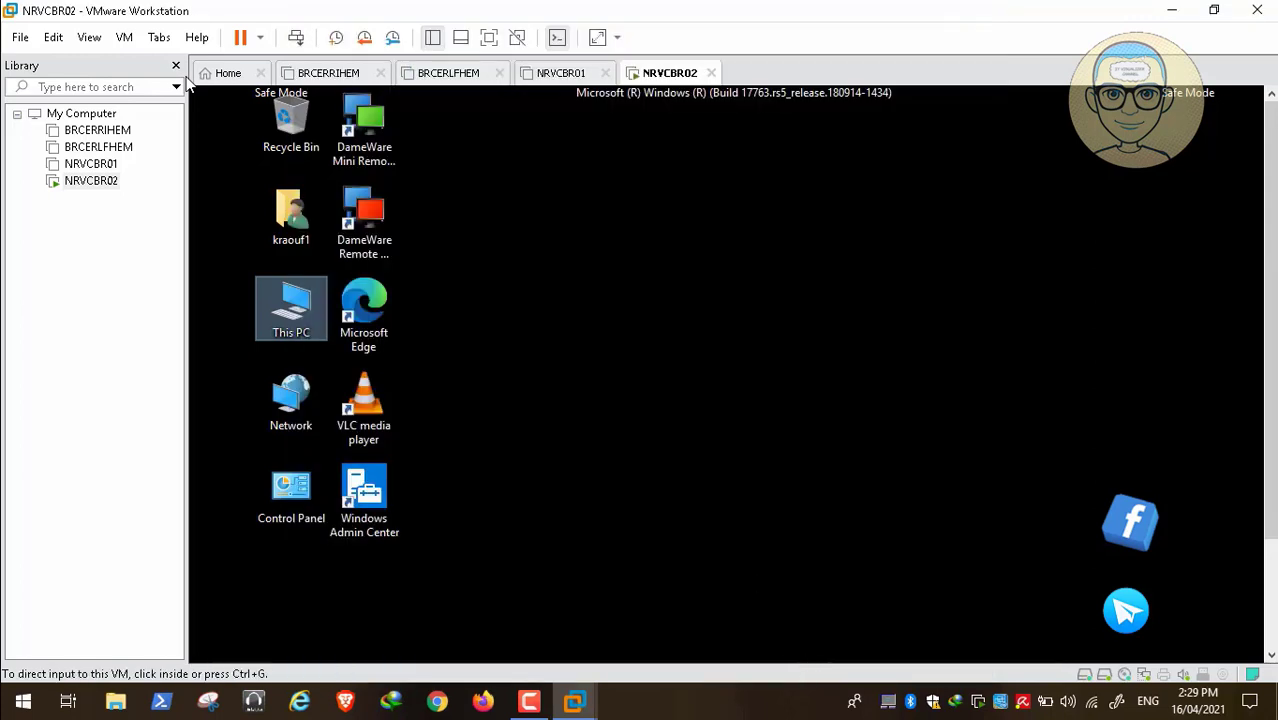
Open CD Drive (F:) from This PC in the guest and launch TDSSKILLER
{"action": "left_click", "coordinate": [1270, 612]}
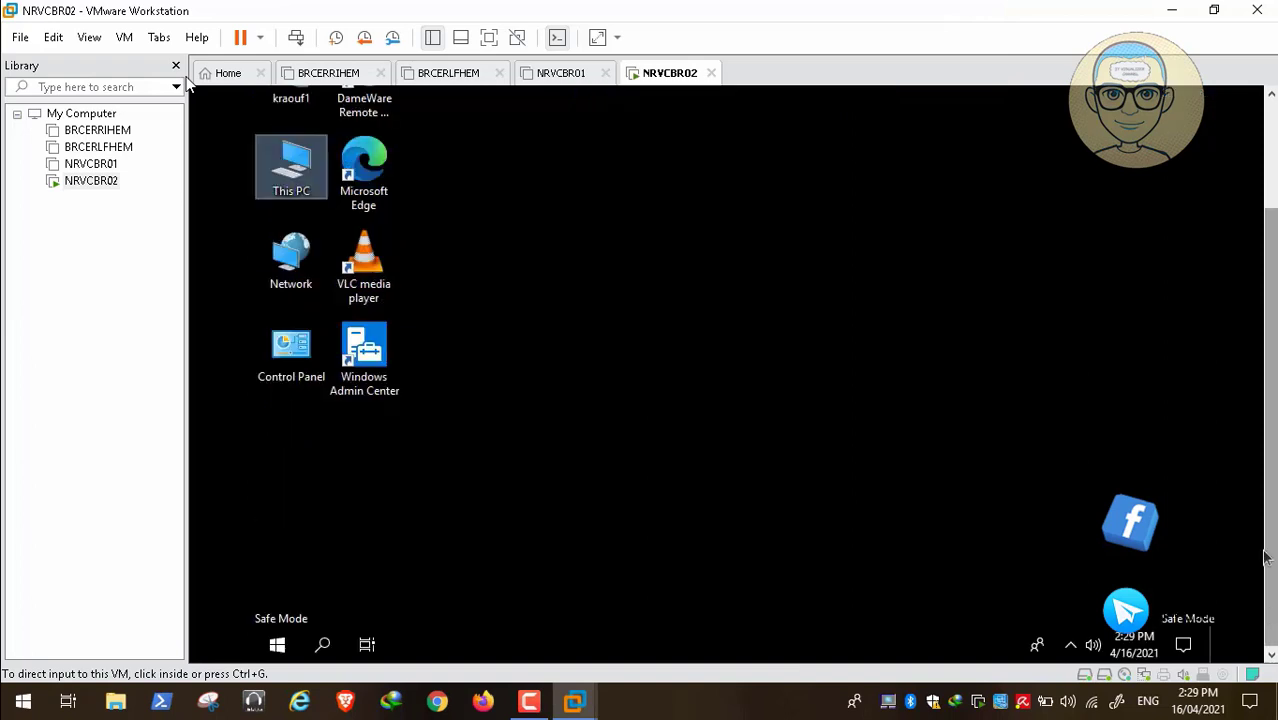
{"action": "left_click", "coordinate": [1265, 160]}
{"action": "left_click", "coordinate": [633, 314]}
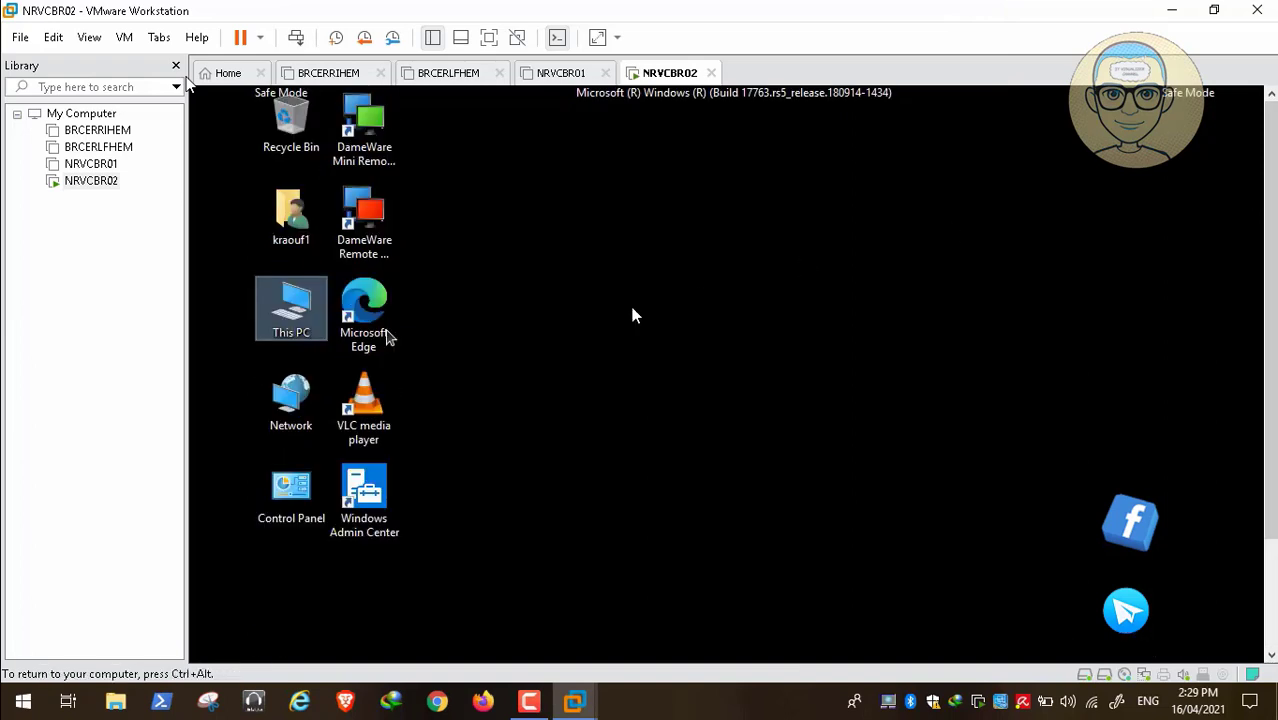
{"action": "double_click", "coordinate": [286, 312]}
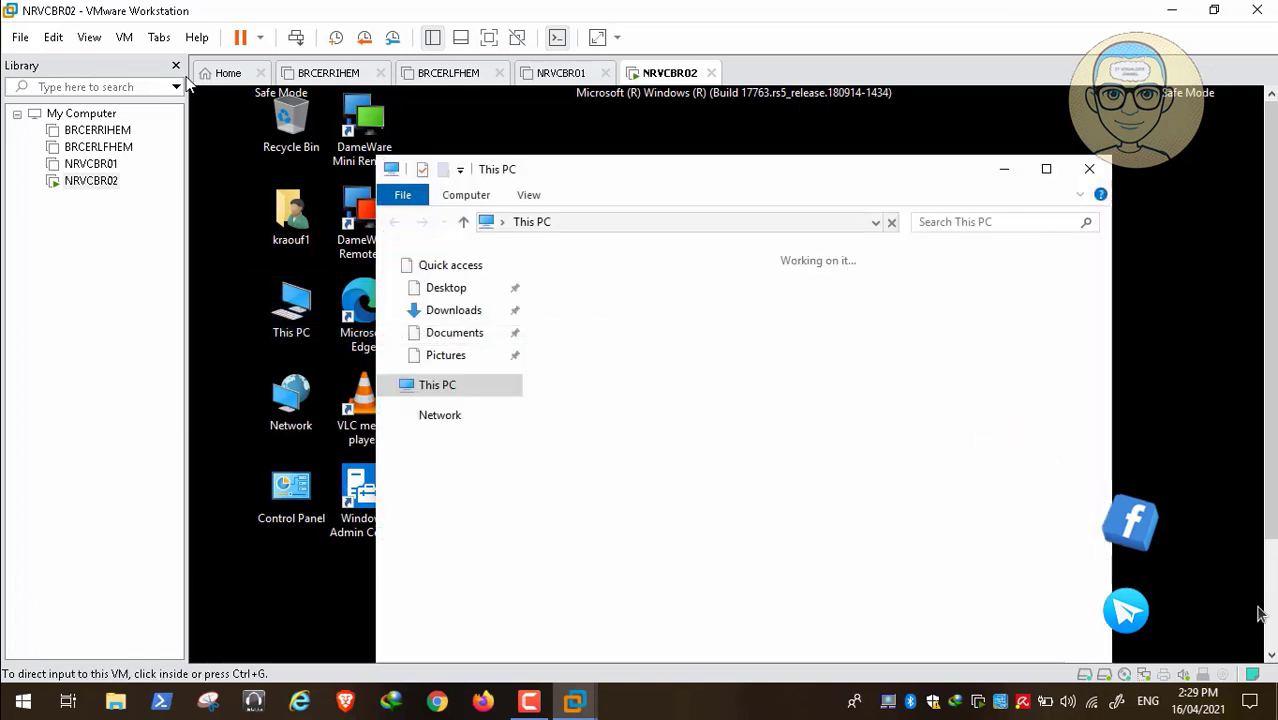
{"action": "left_click", "coordinate": [1270, 628]}
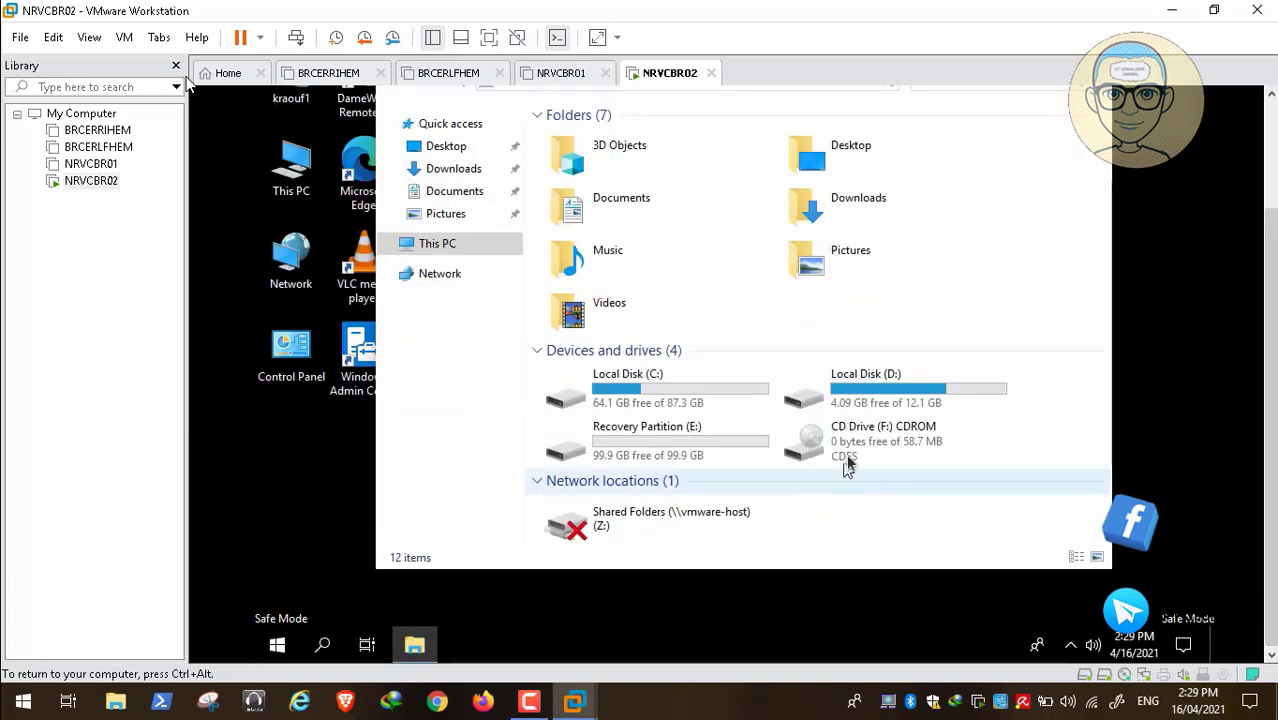
{"action": "double_click", "coordinate": [862, 432]}
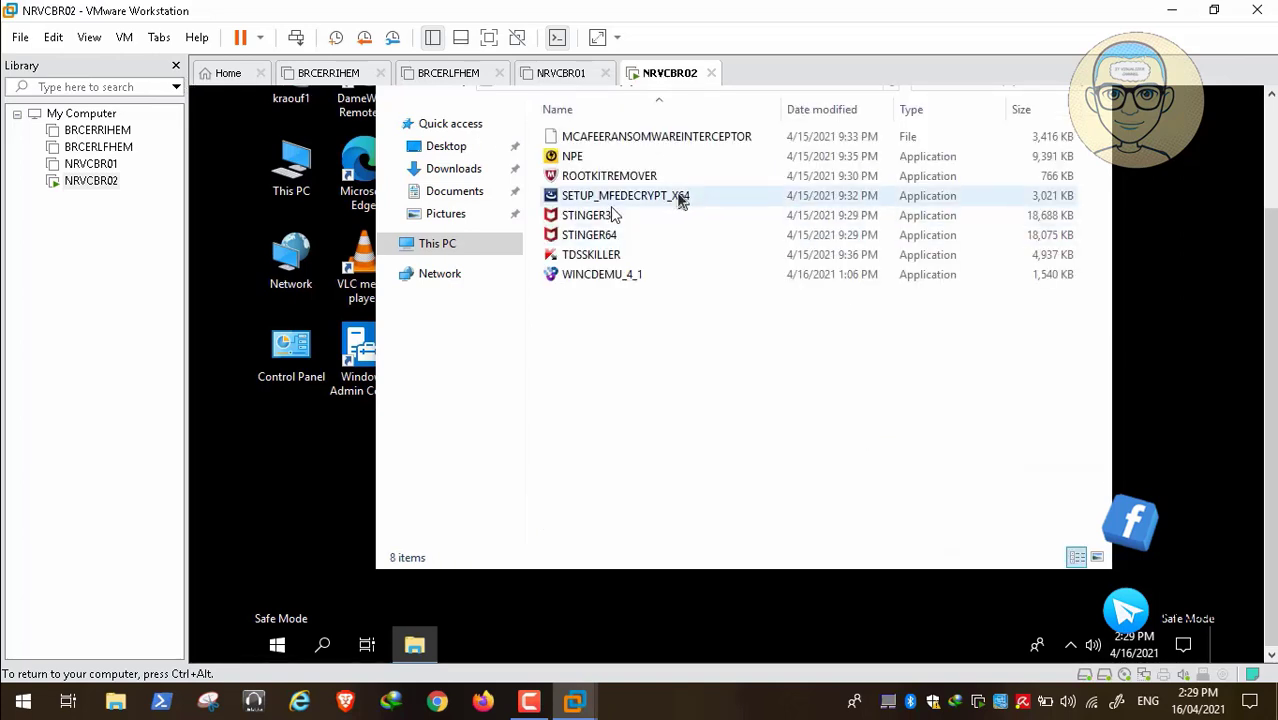
{"action": "left_click", "coordinate": [603, 260]}
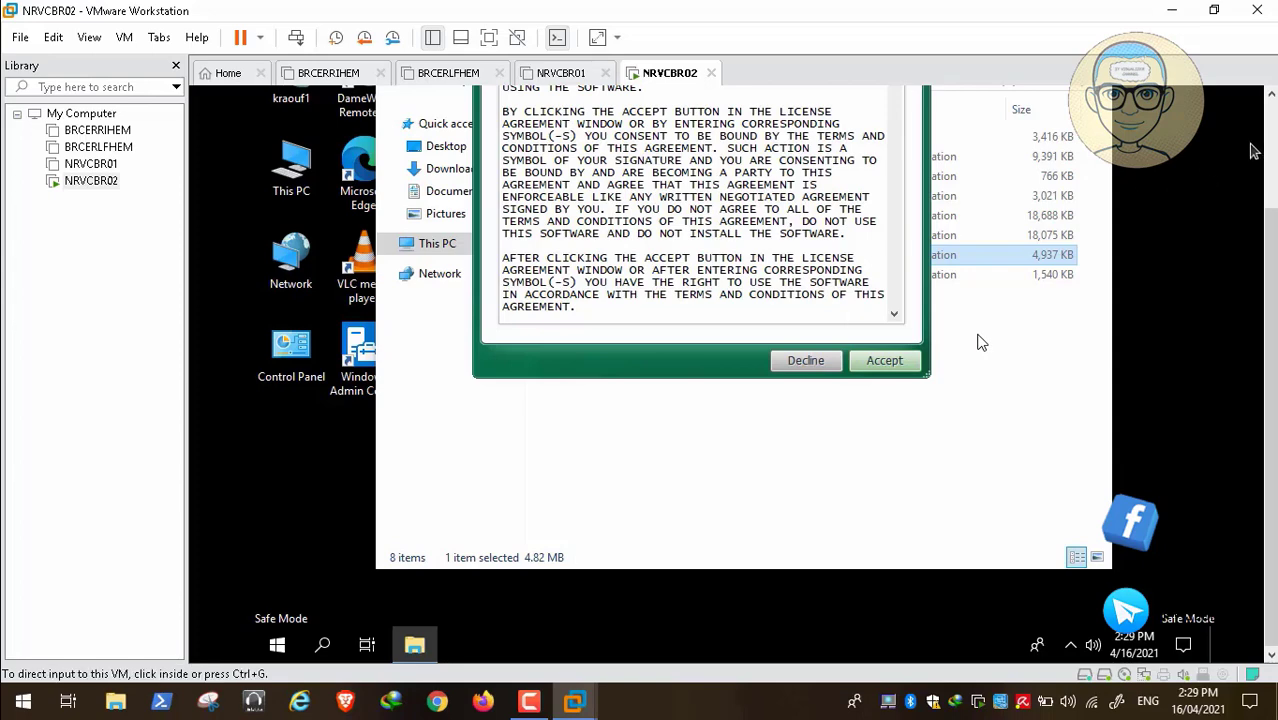
Accept the EULA and KSN, set scan parameters, run the scan with no threats found, then close TDSSKiller
{"action": "left_click", "coordinate": [938, 588]}
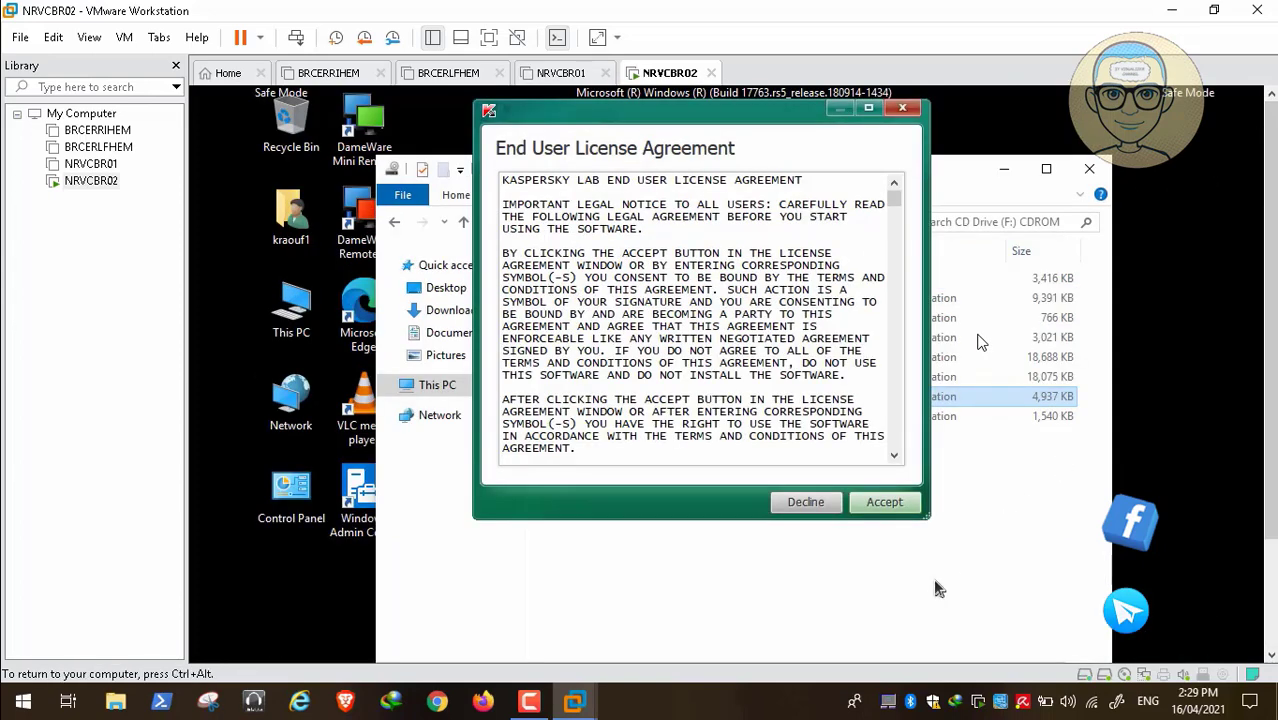
{"action": "left_click", "coordinate": [886, 503]}
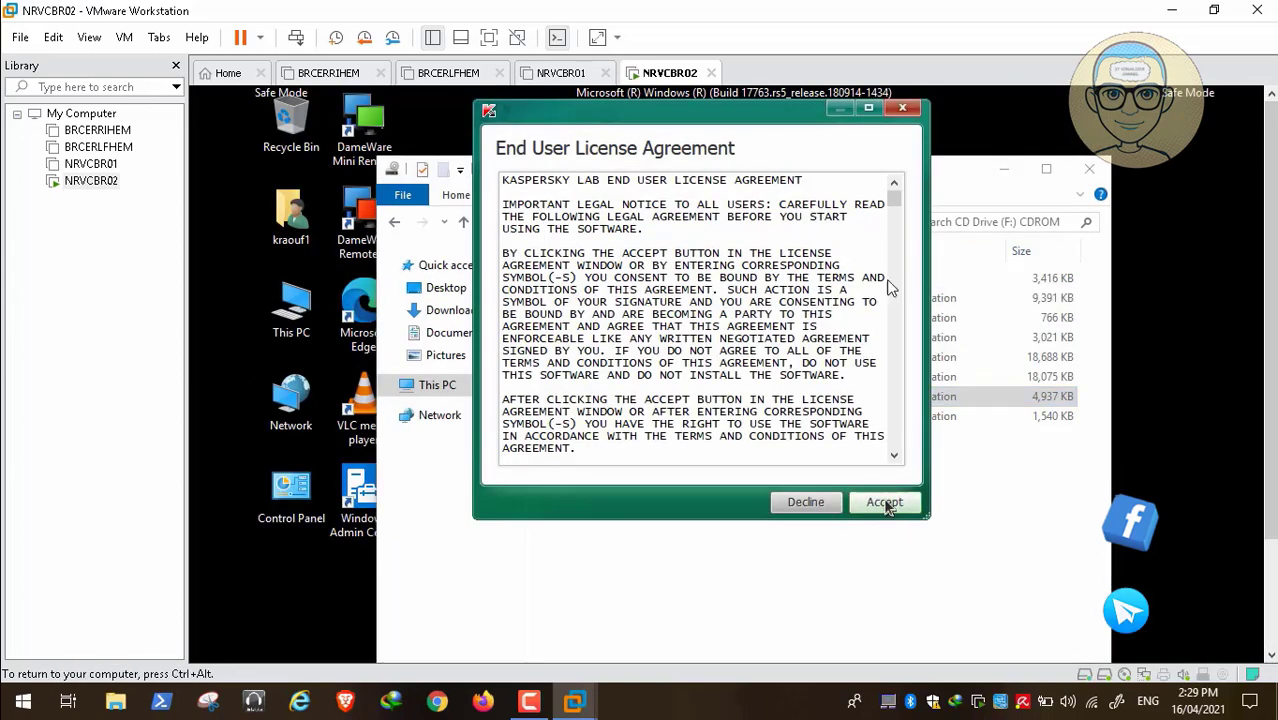
{"action": "left_click", "coordinate": [885, 503]}
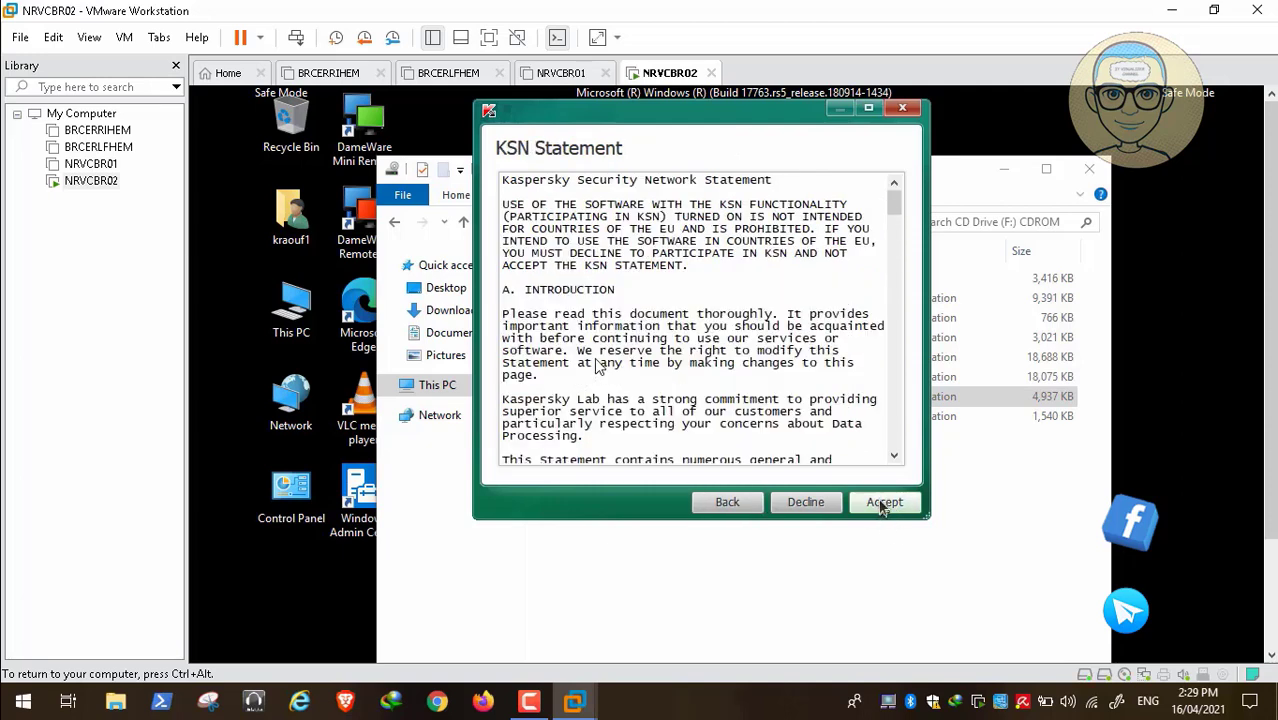
{"action": "left_click", "coordinate": [885, 503]}
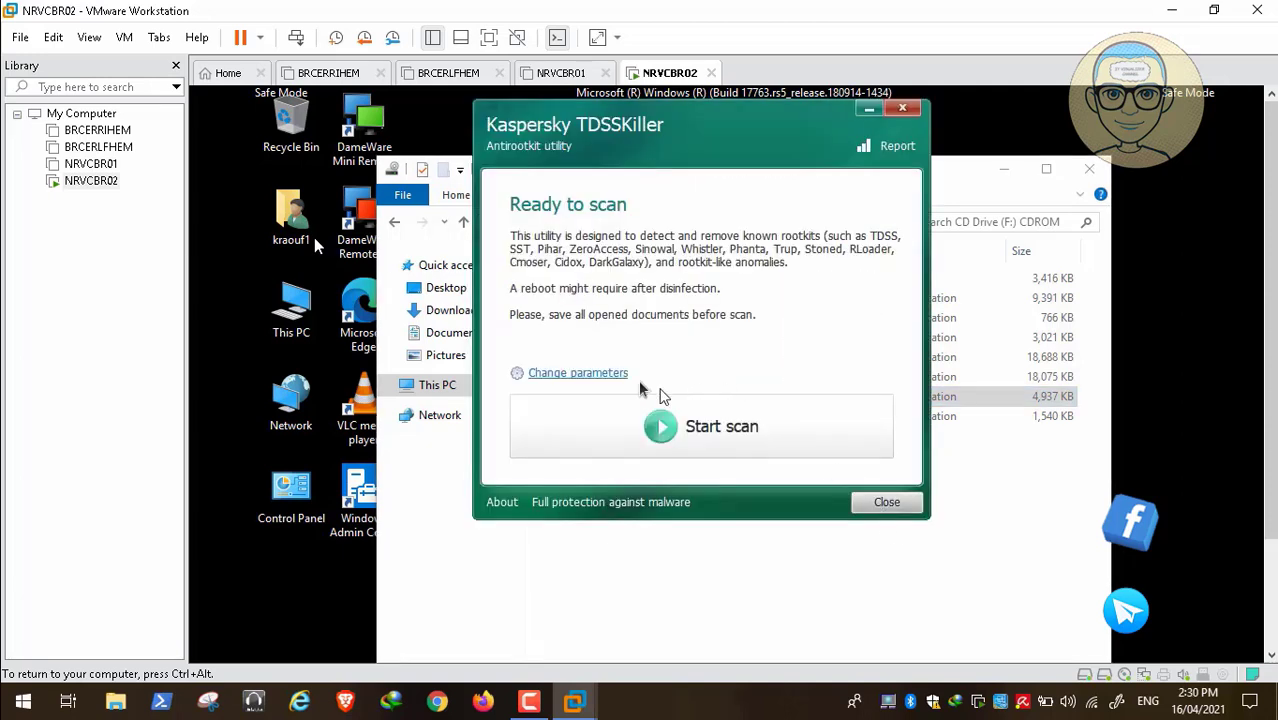
{"action": "left_click", "coordinate": [615, 375]}
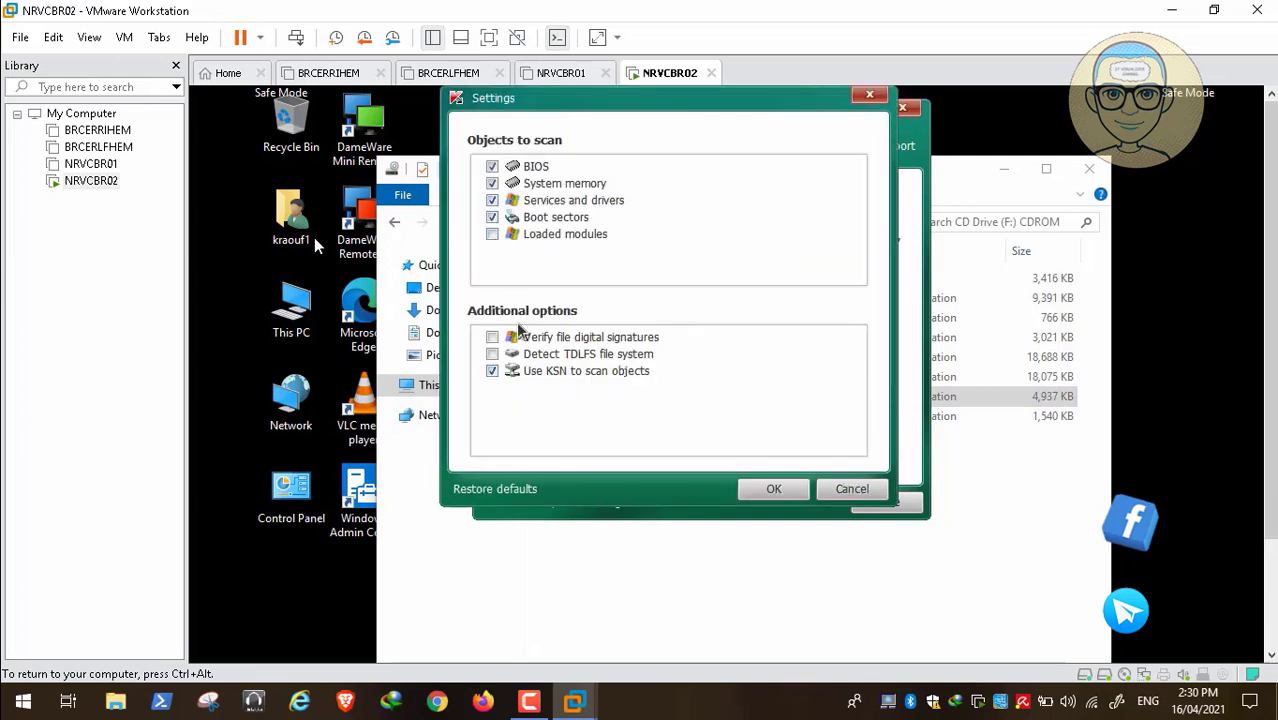
{"action": "left_click", "coordinate": [765, 489]}
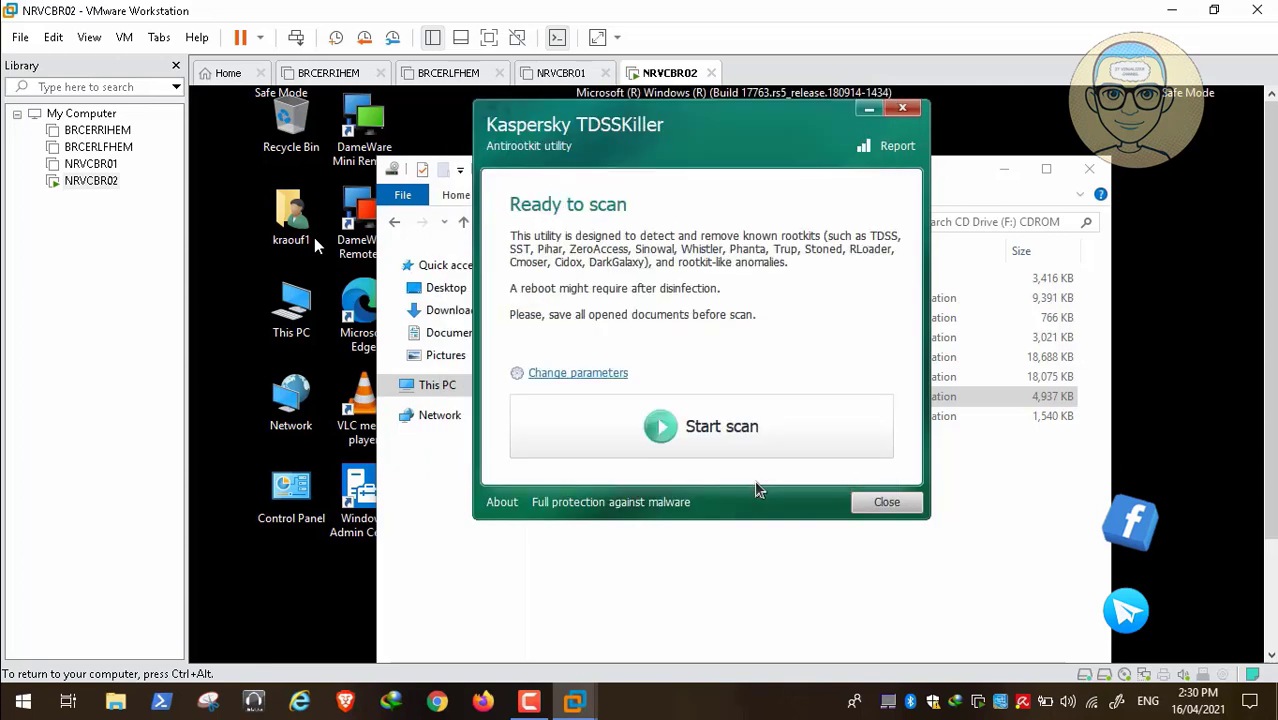
{"action": "left_click", "coordinate": [737, 438]}
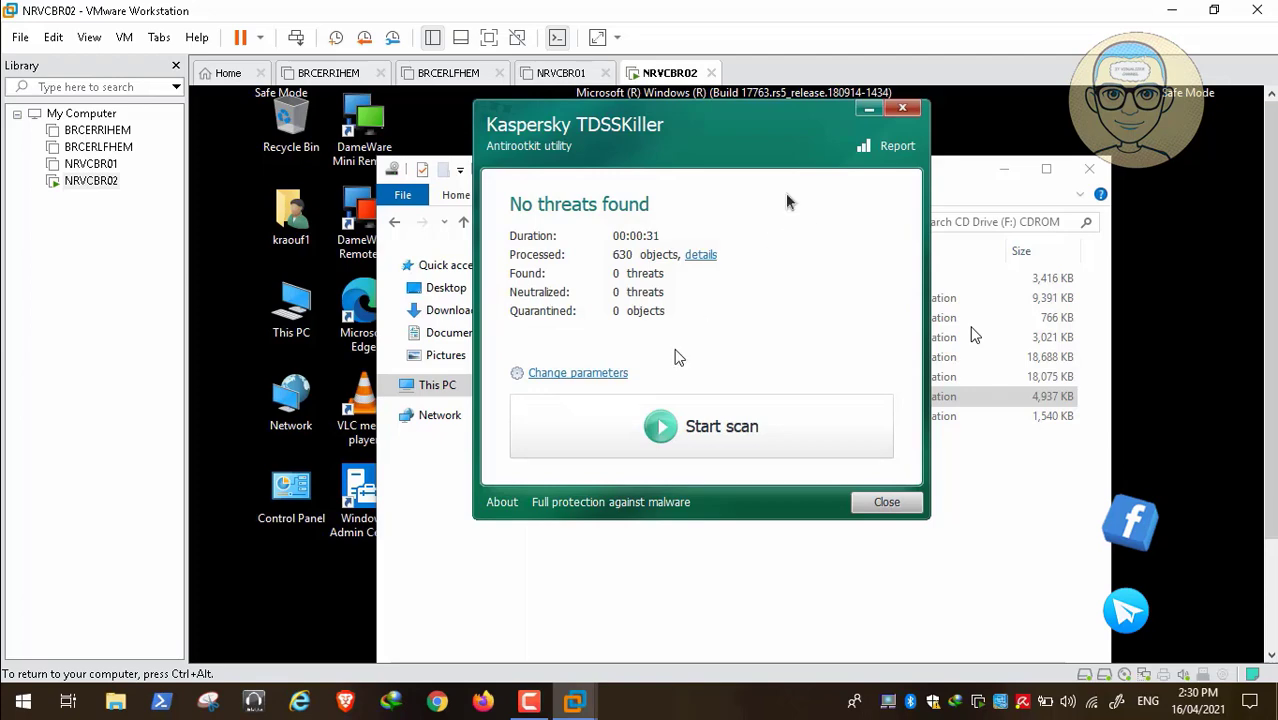
{"action": "left_click", "coordinate": [903, 110]}
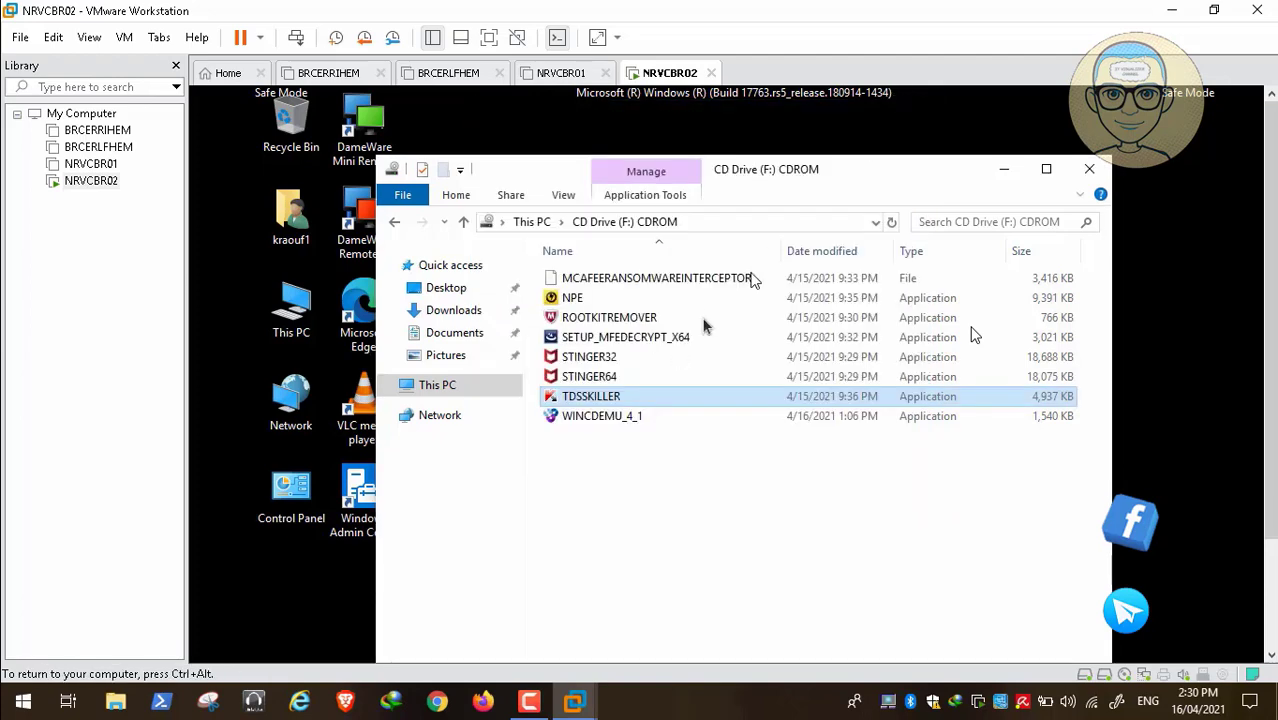
Launch Norton Power Eraser from the CD drive and accept its license agreement
{"action": "double_click", "coordinate": [595, 299]}
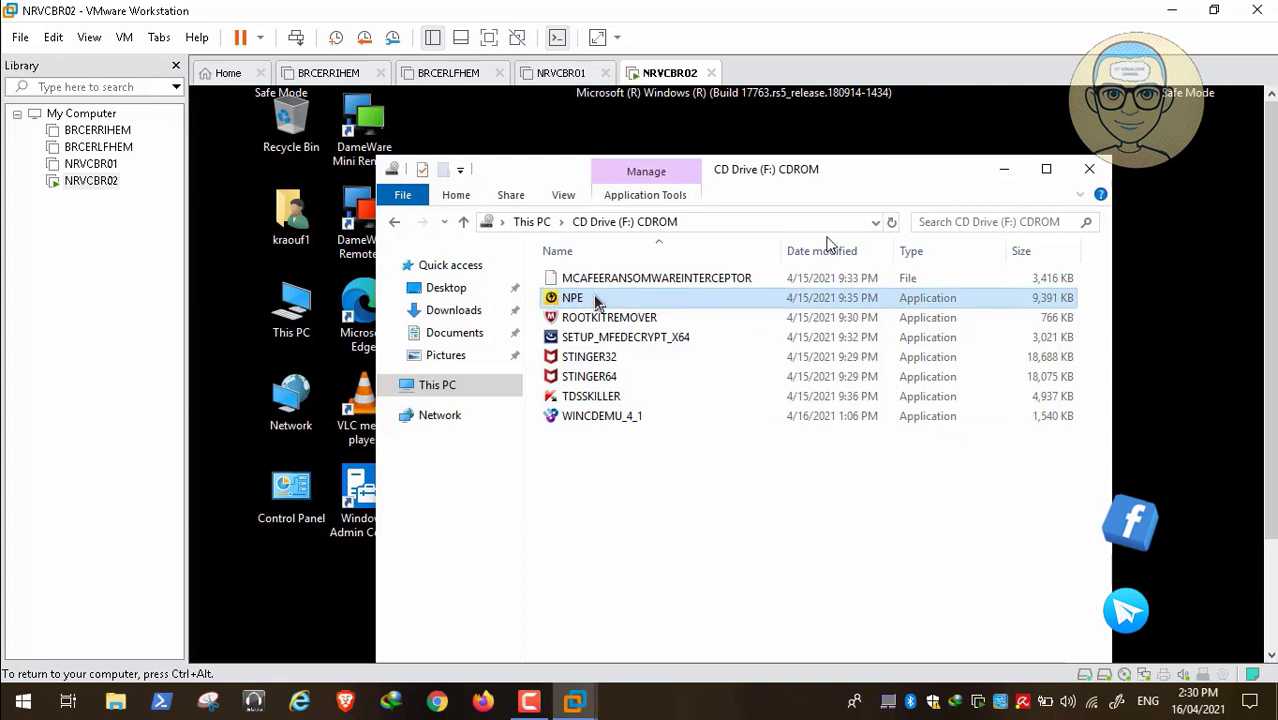
{"action": "left_click", "coordinate": [1270, 655]}
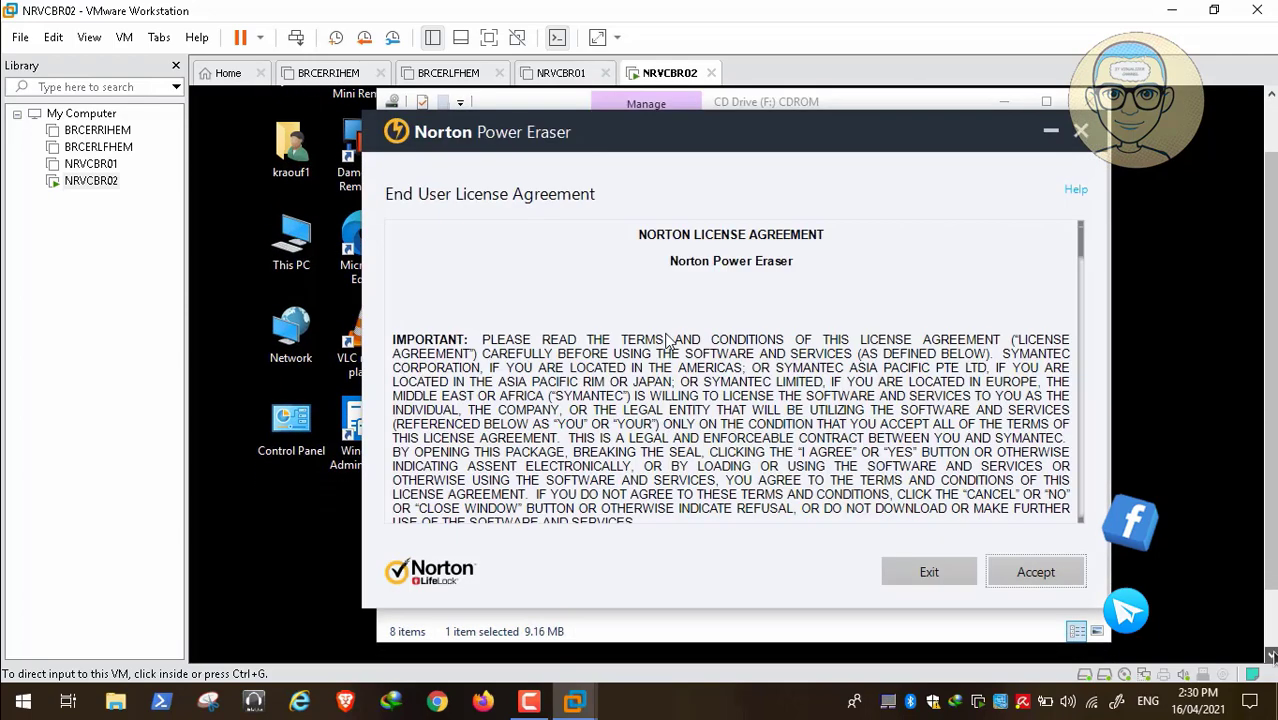
{"action": "left_click", "coordinate": [893, 480]}
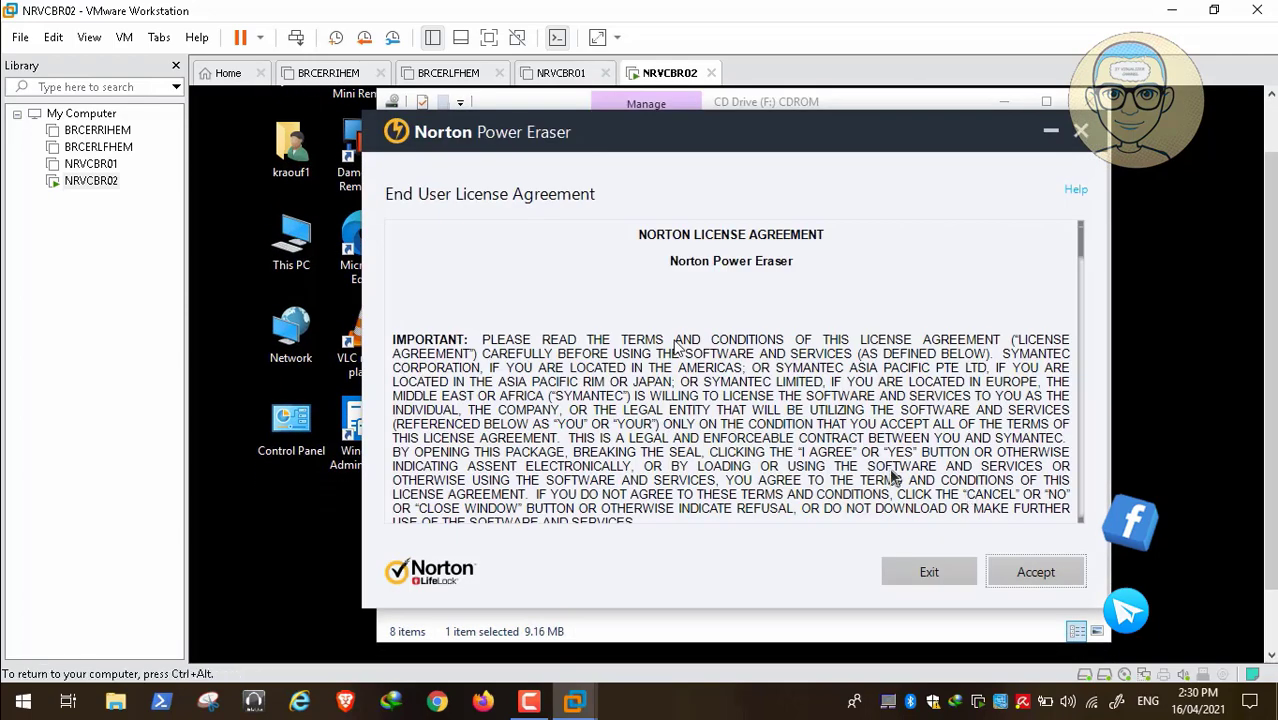
{"action": "left_click", "coordinate": [1019, 578]}
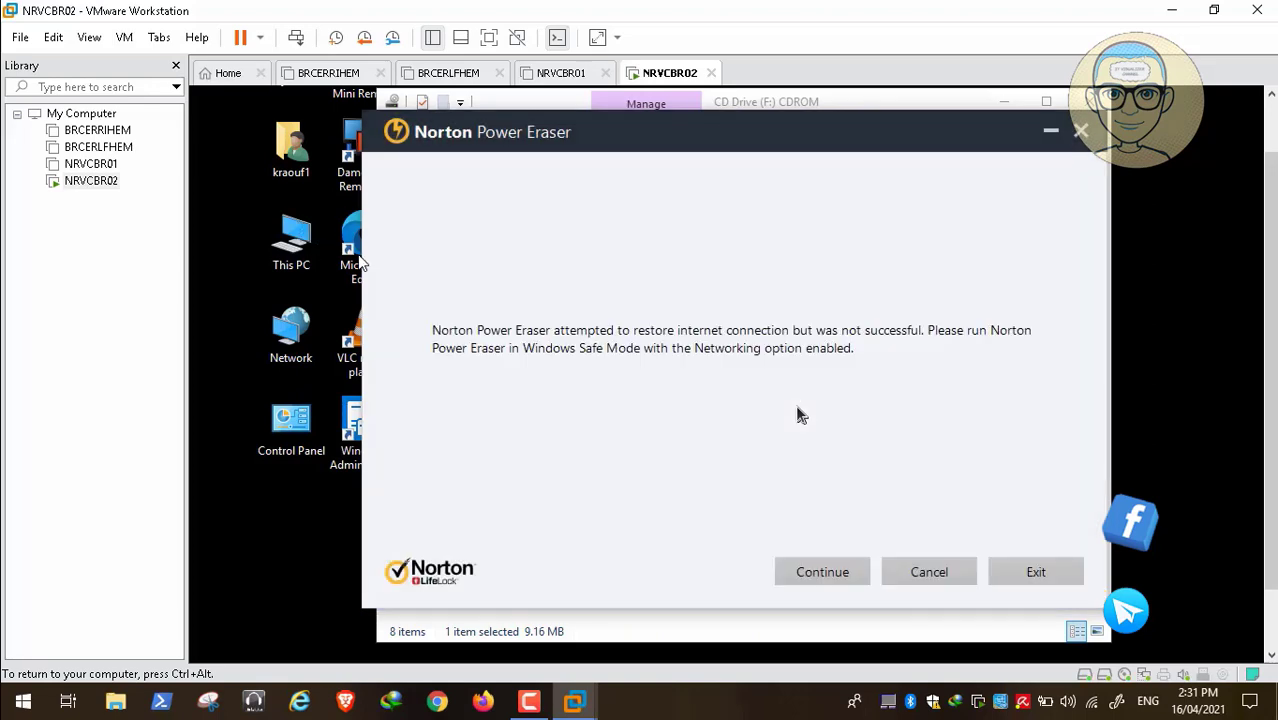
Get past NPE's internet-connection failure to the scan screen, then return to the scanner tools list
{"action": "left_click", "coordinate": [843, 571]}
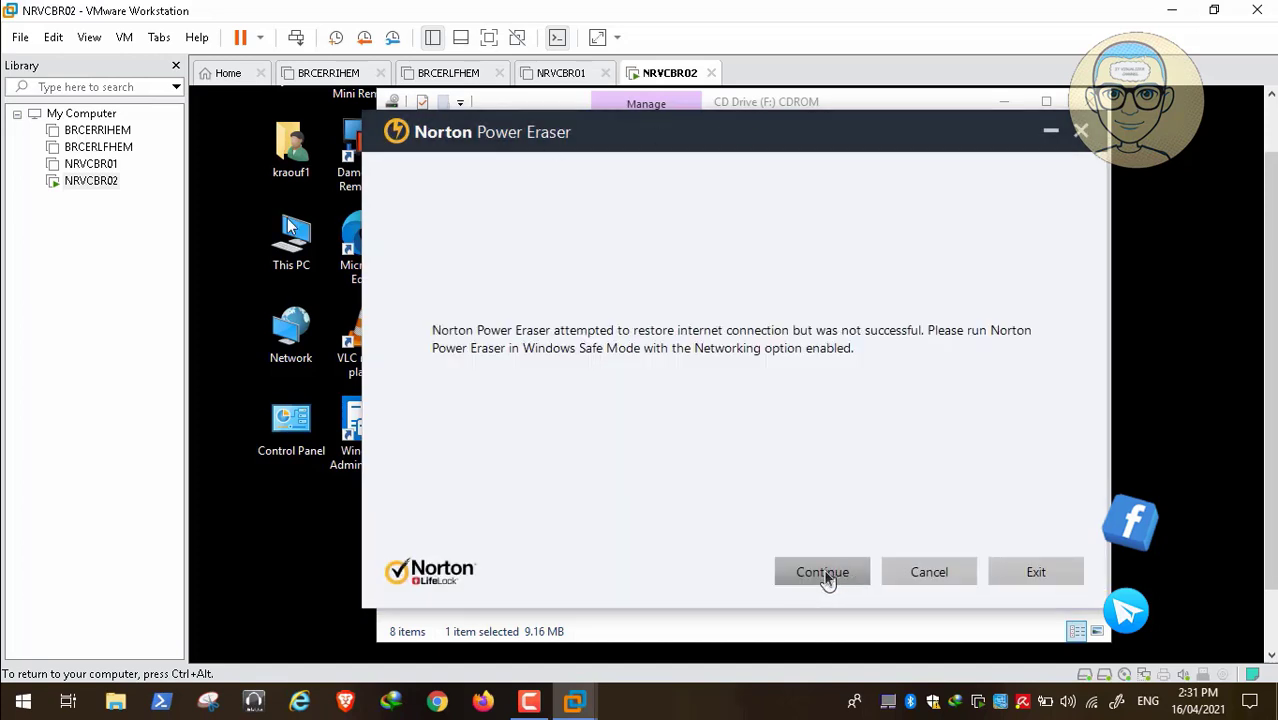
{"action": "left_click", "coordinate": [824, 573]}
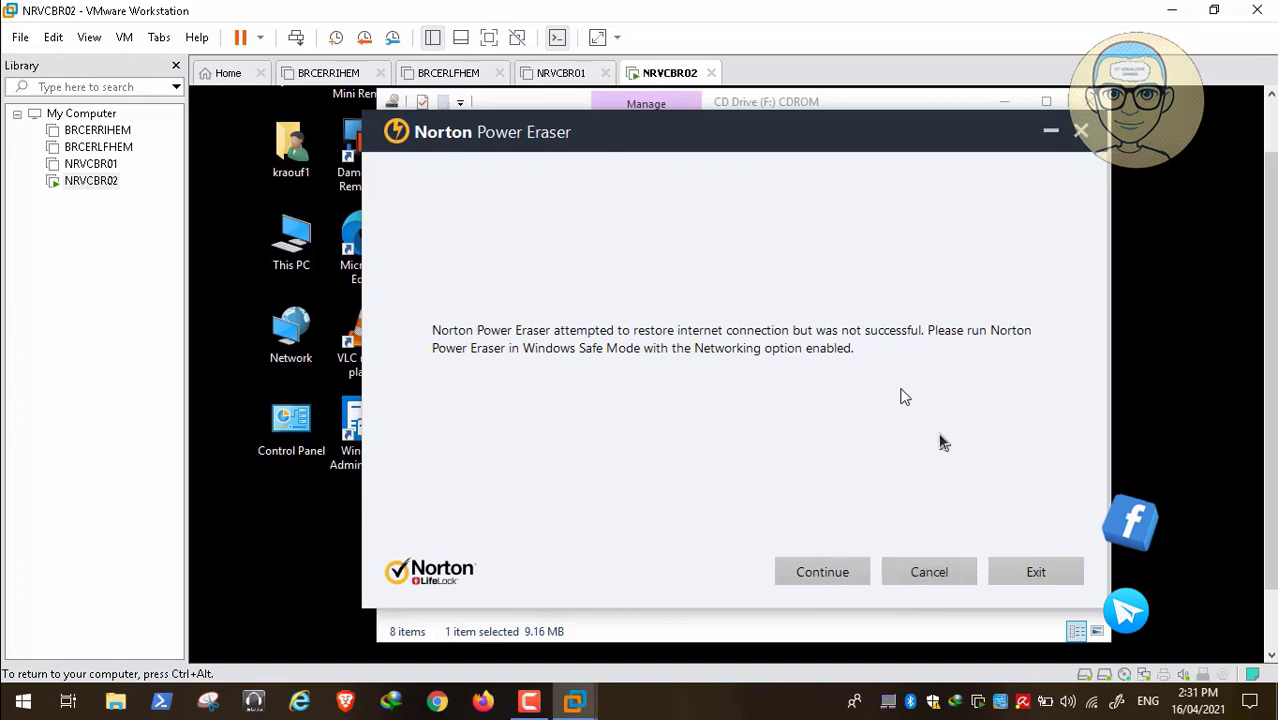
{"action": "left_click", "coordinate": [953, 573]}
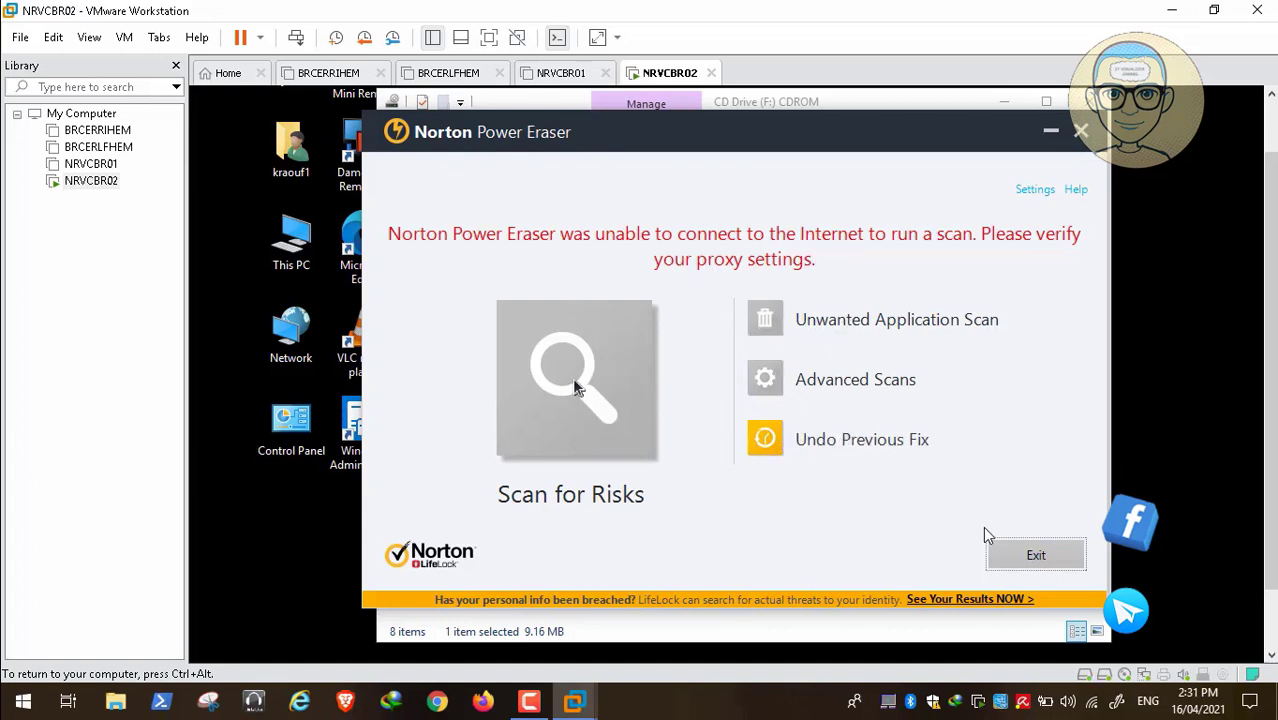
{"action": "mouse_move", "coordinate": [779, 700]}
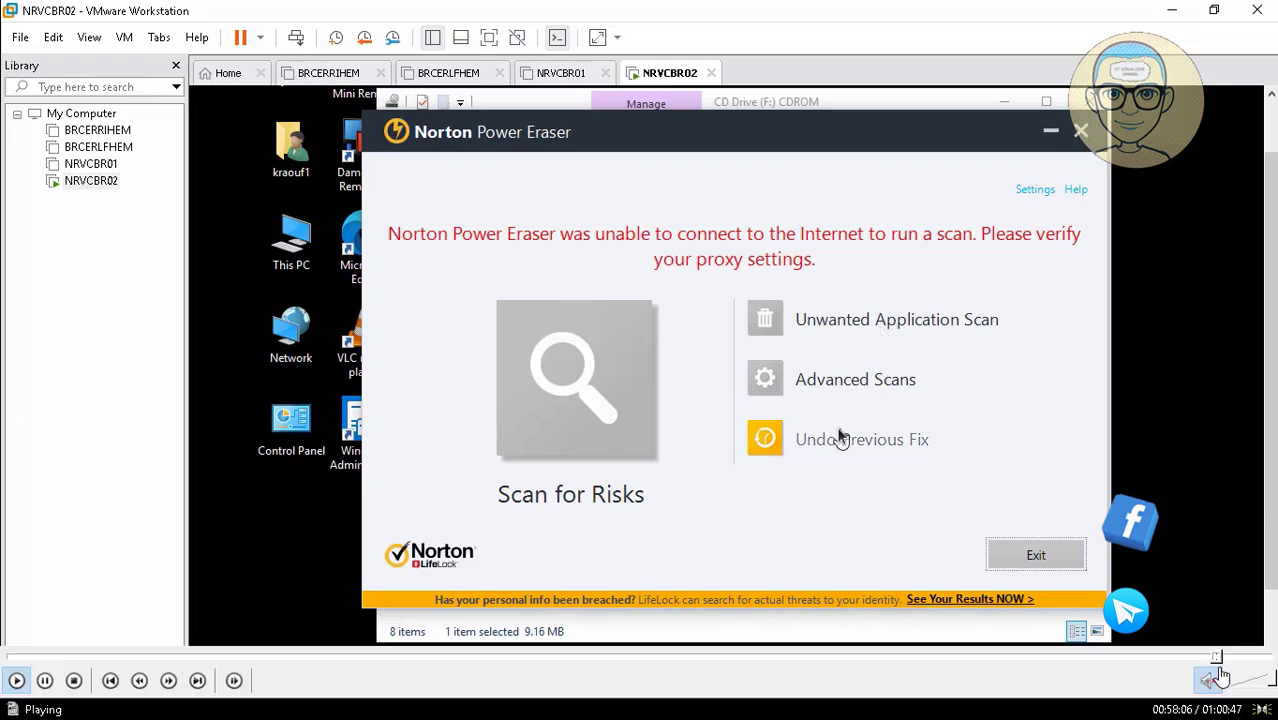
{"action": "left_click", "coordinate": [1220, 658]}
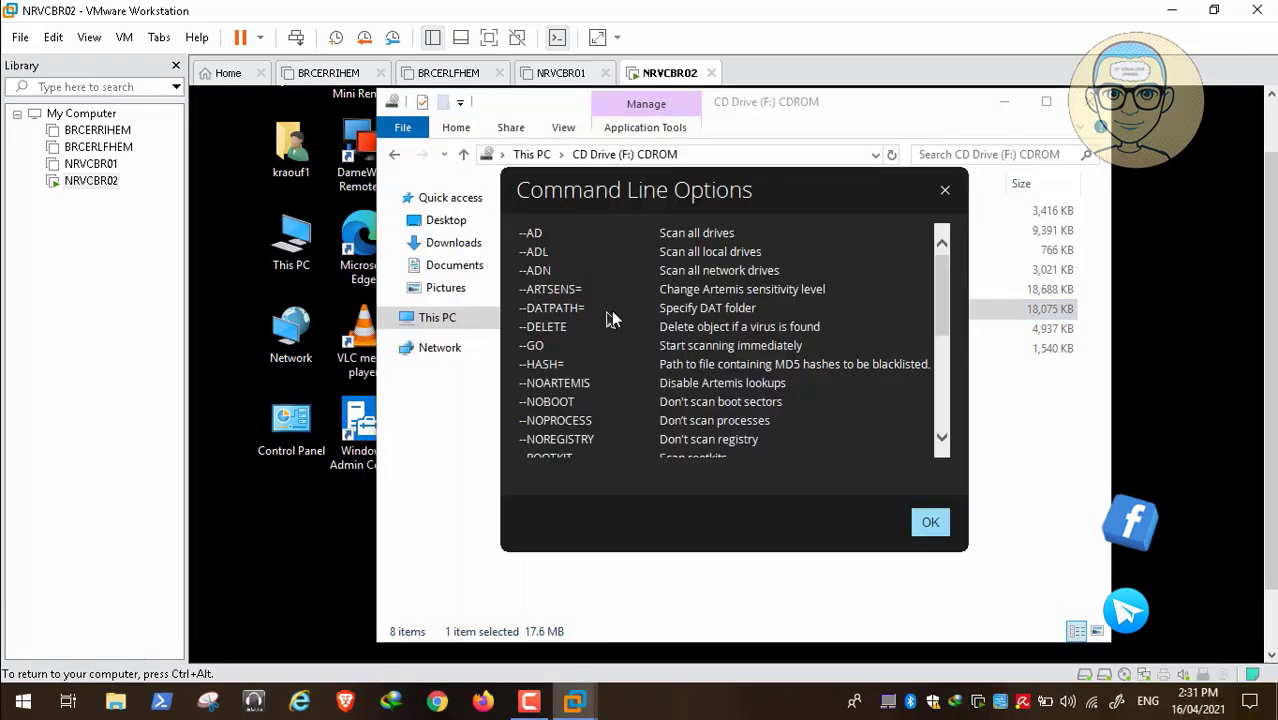
{"action": "mouse_move", "coordinate": [165, 688]}
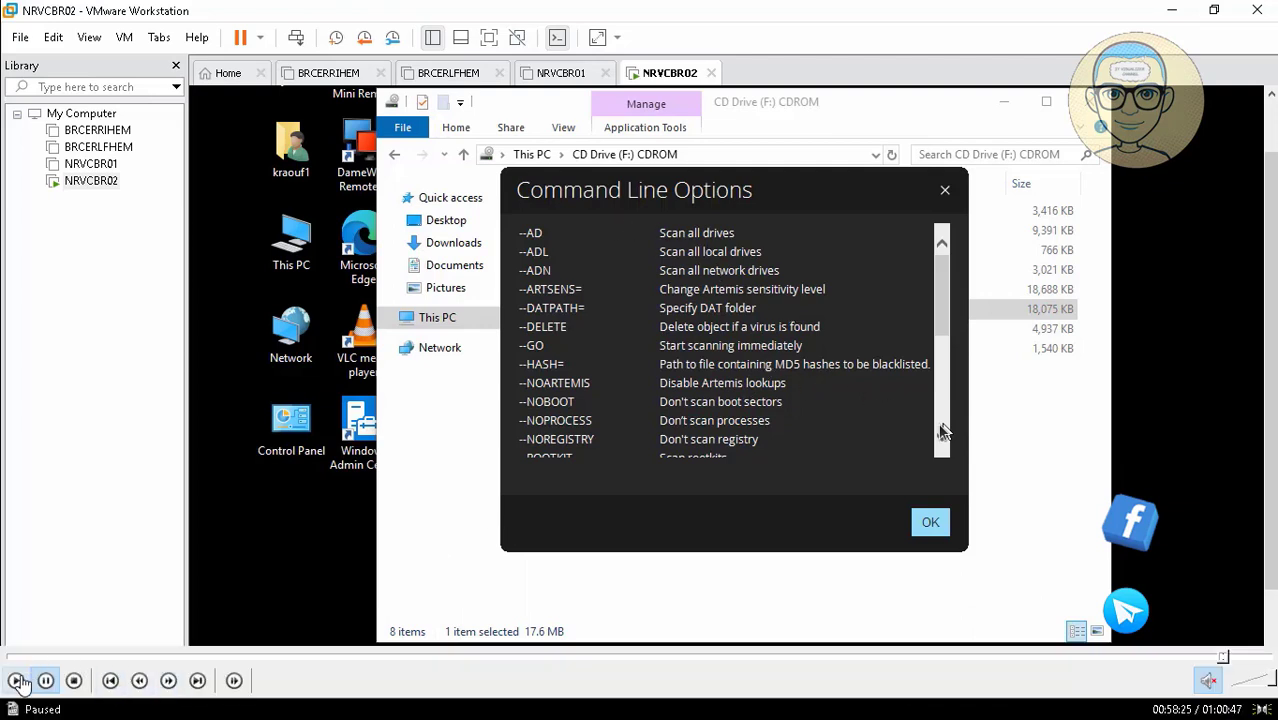
{"action": "scroll", "coordinate": [941, 432], "scroll_direction": "down", "scroll_amount": 5}
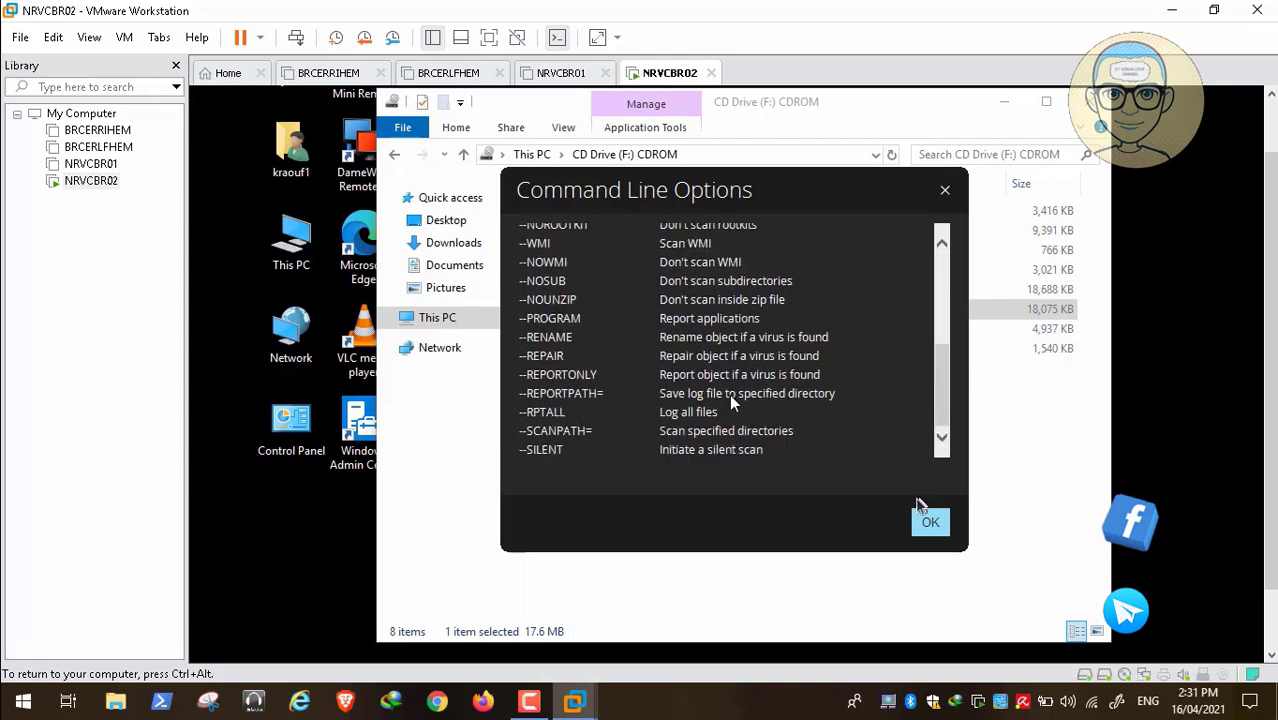
{"action": "left_click", "coordinate": [930, 525]}
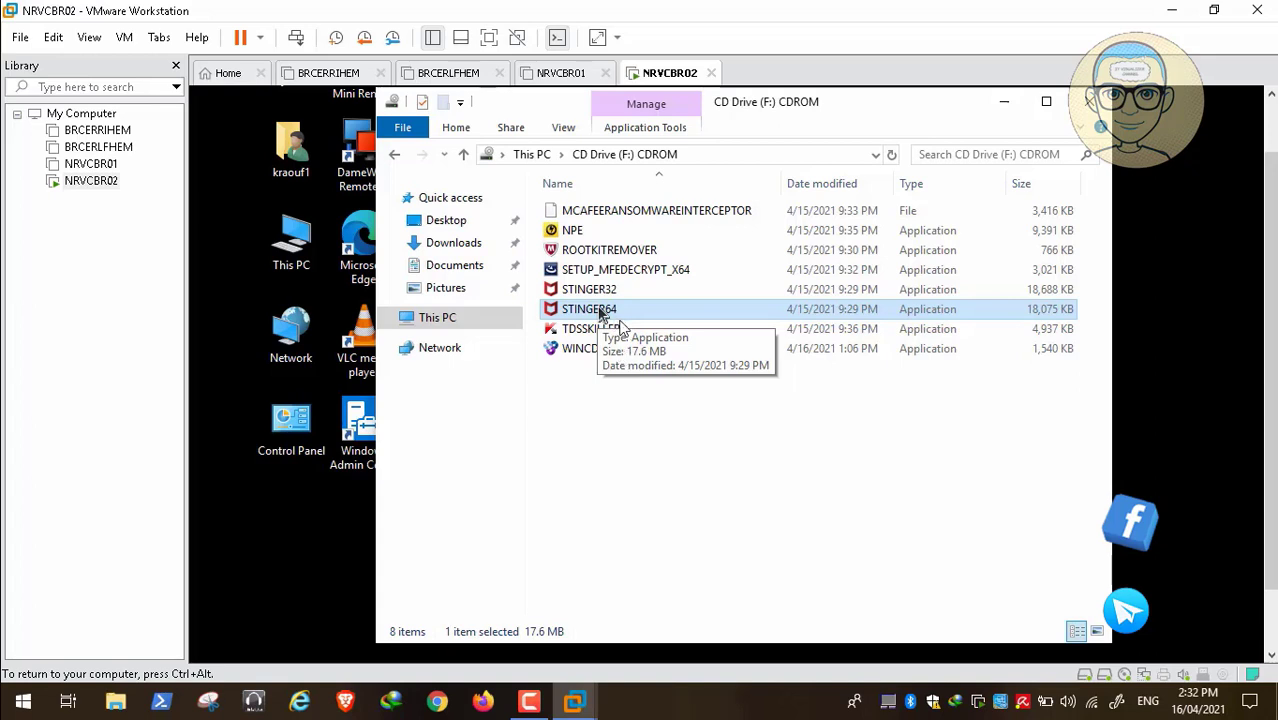
{"action": "left_click", "coordinate": [1272, 628]}
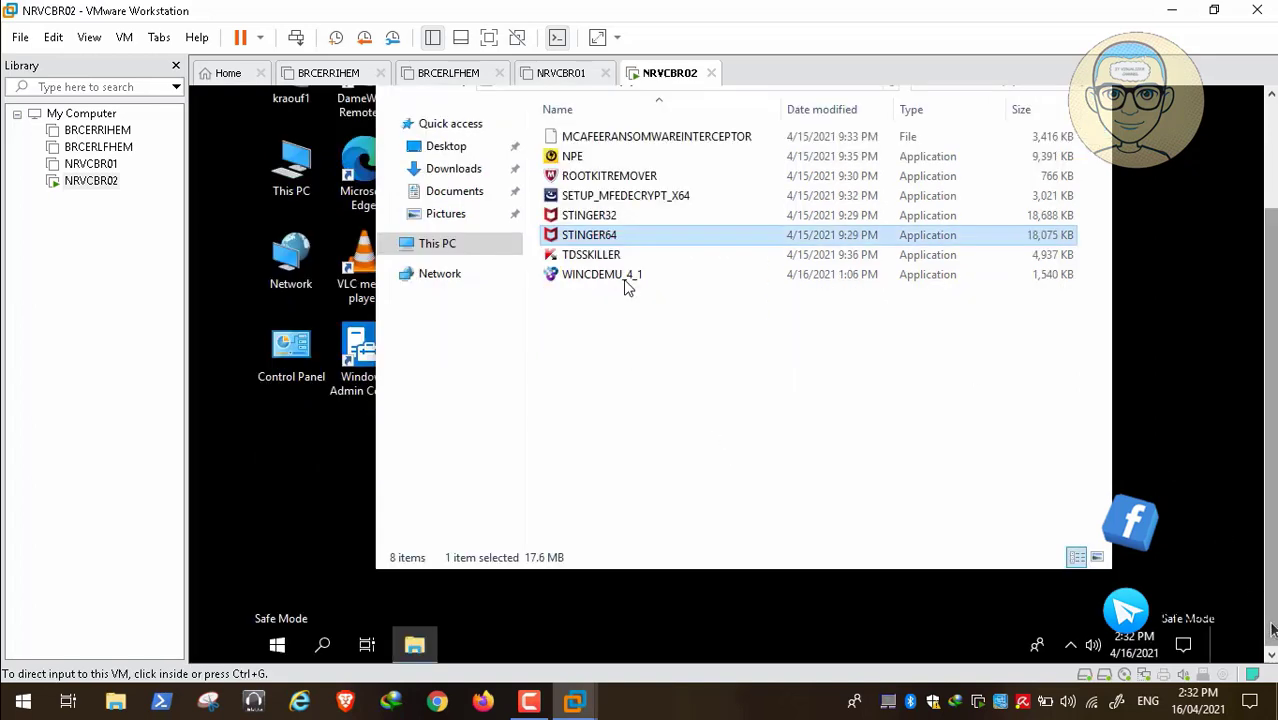
{"action": "left_click", "coordinate": [873, 314]}
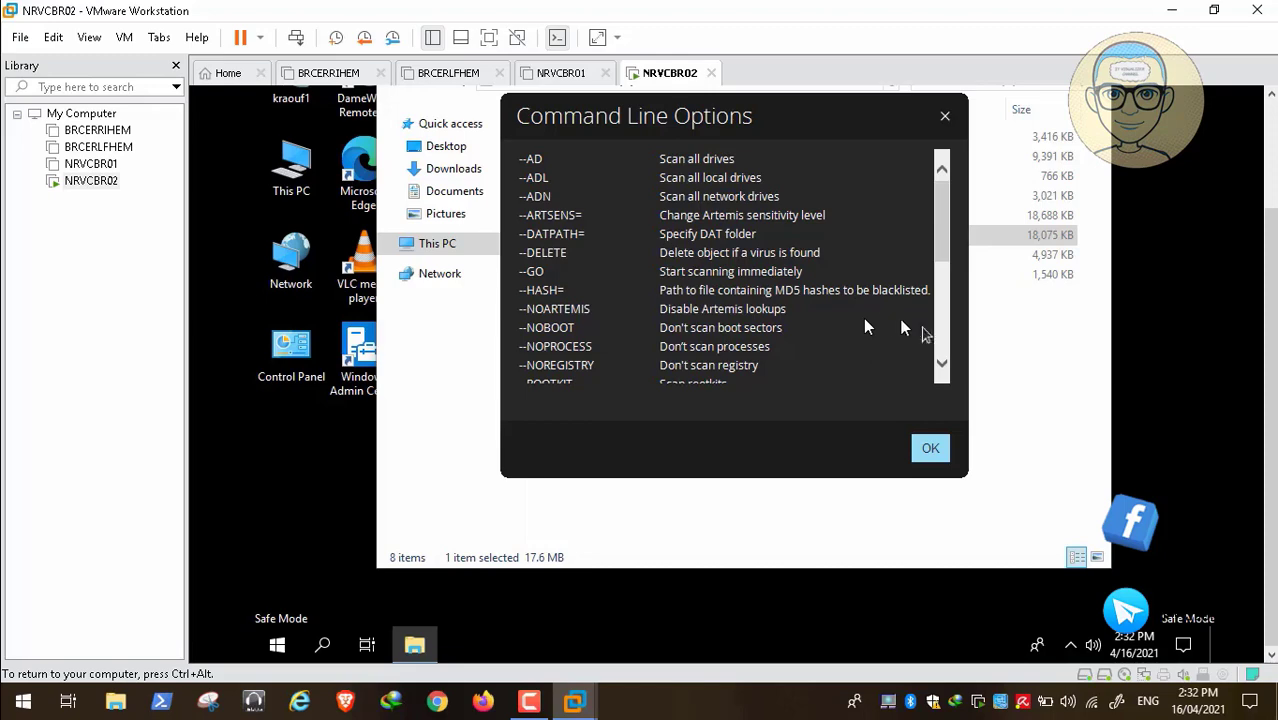
{"action": "left_click", "coordinate": [942, 357]}
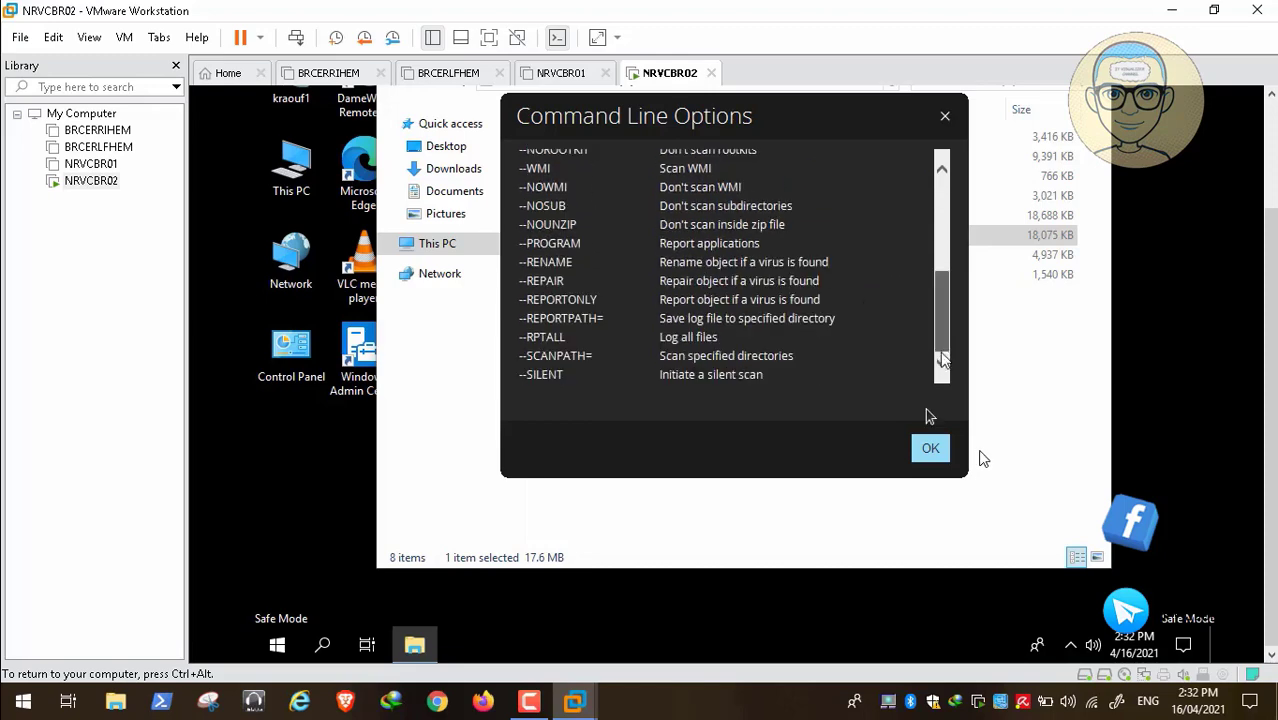
{"action": "left_click", "coordinate": [930, 448]}
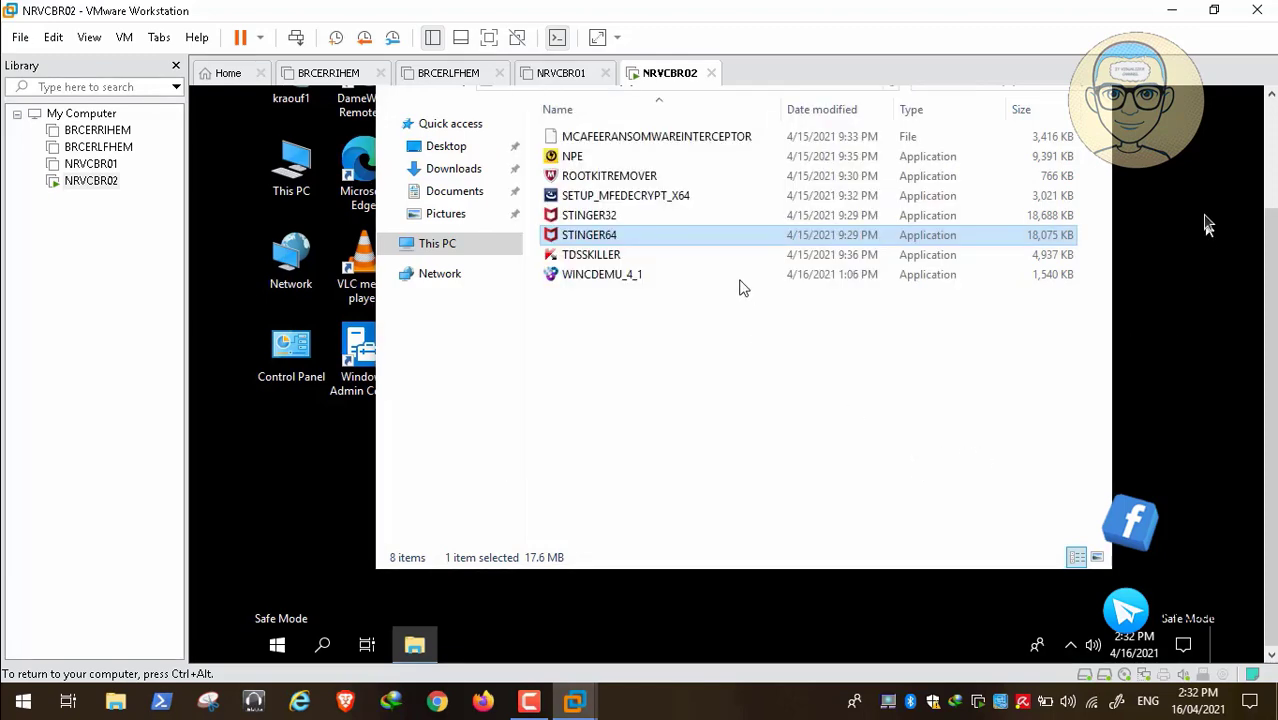
{"action": "left_click", "coordinate": [1266, 152]}
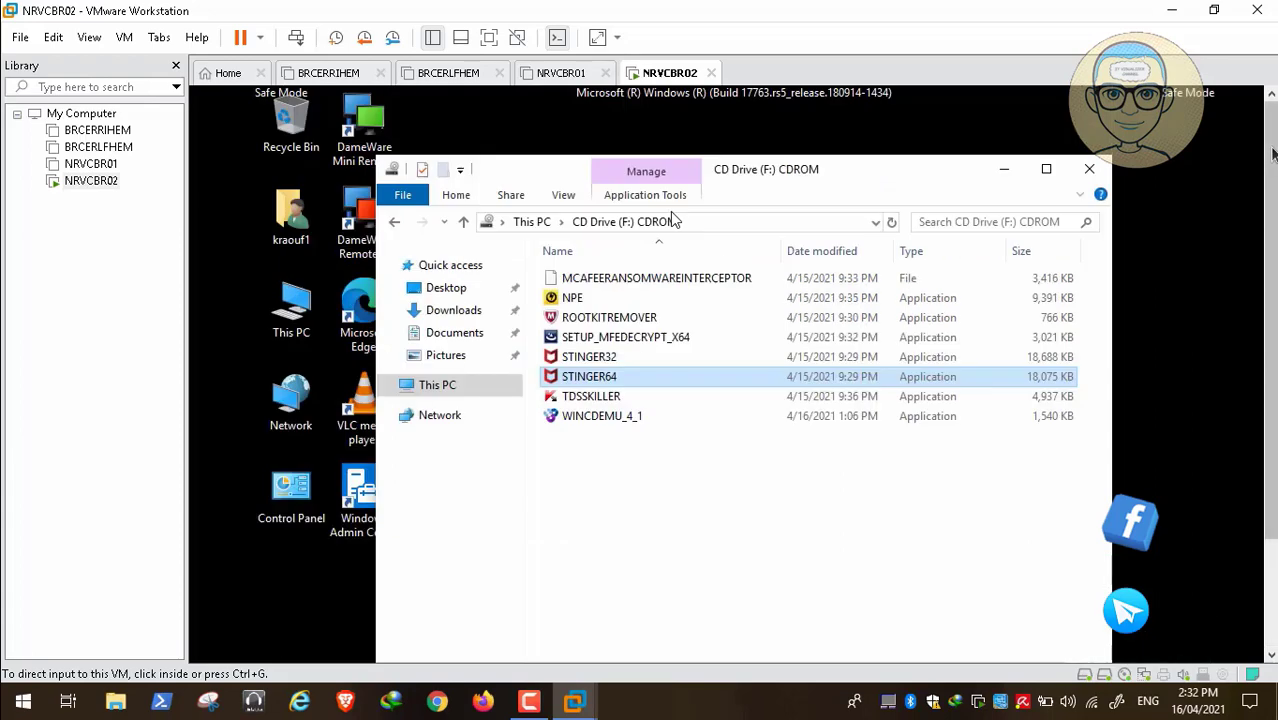
Run ROOTKITREMOVER until Scan Finished reports no trojans or viruses, then close its console
{"action": "left_click", "coordinate": [630, 318]}
{"action": "double_click", "coordinate": [630, 318]}
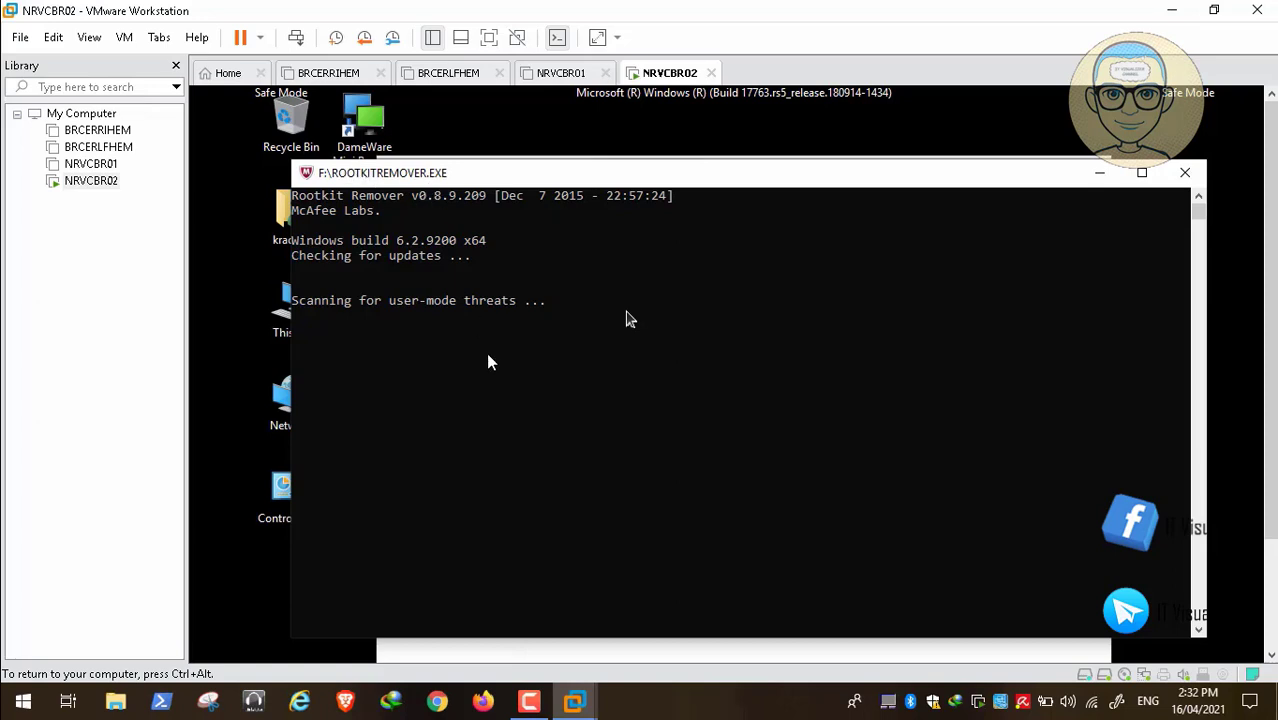
{"action": "mouse_move", "coordinate": [1041, 679]}
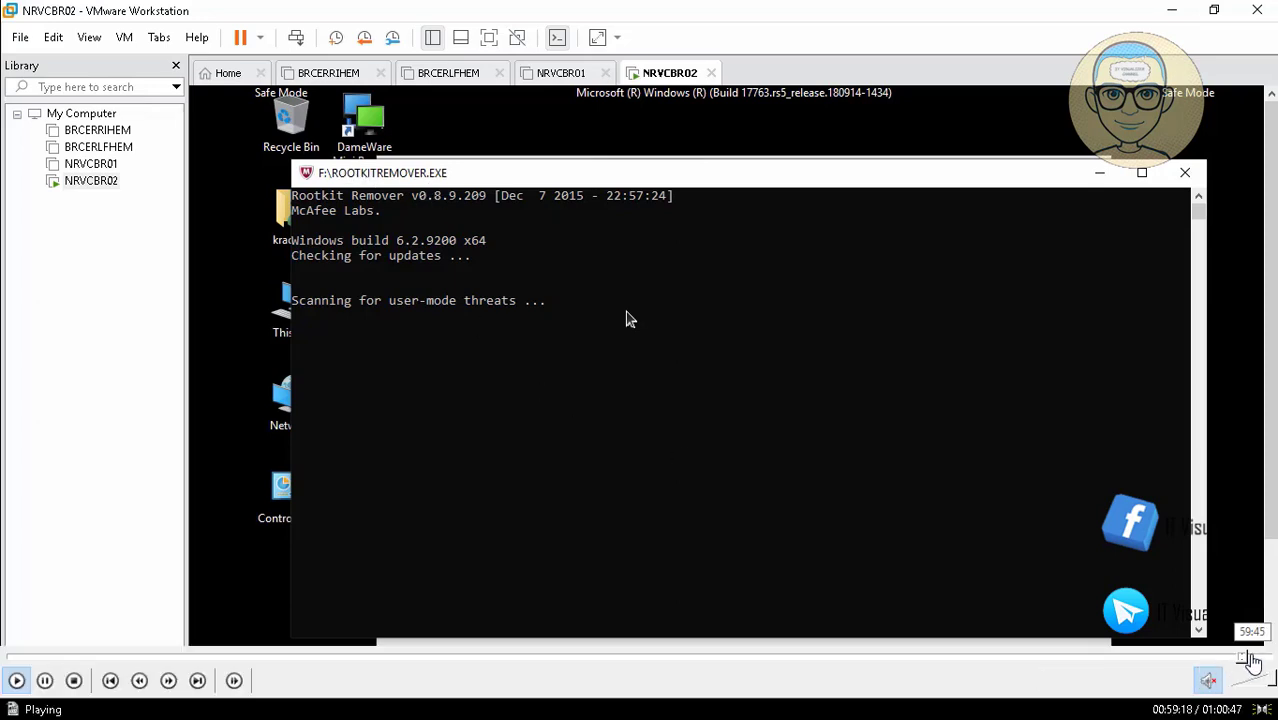
{"action": "left_click", "coordinate": [1254, 656]}
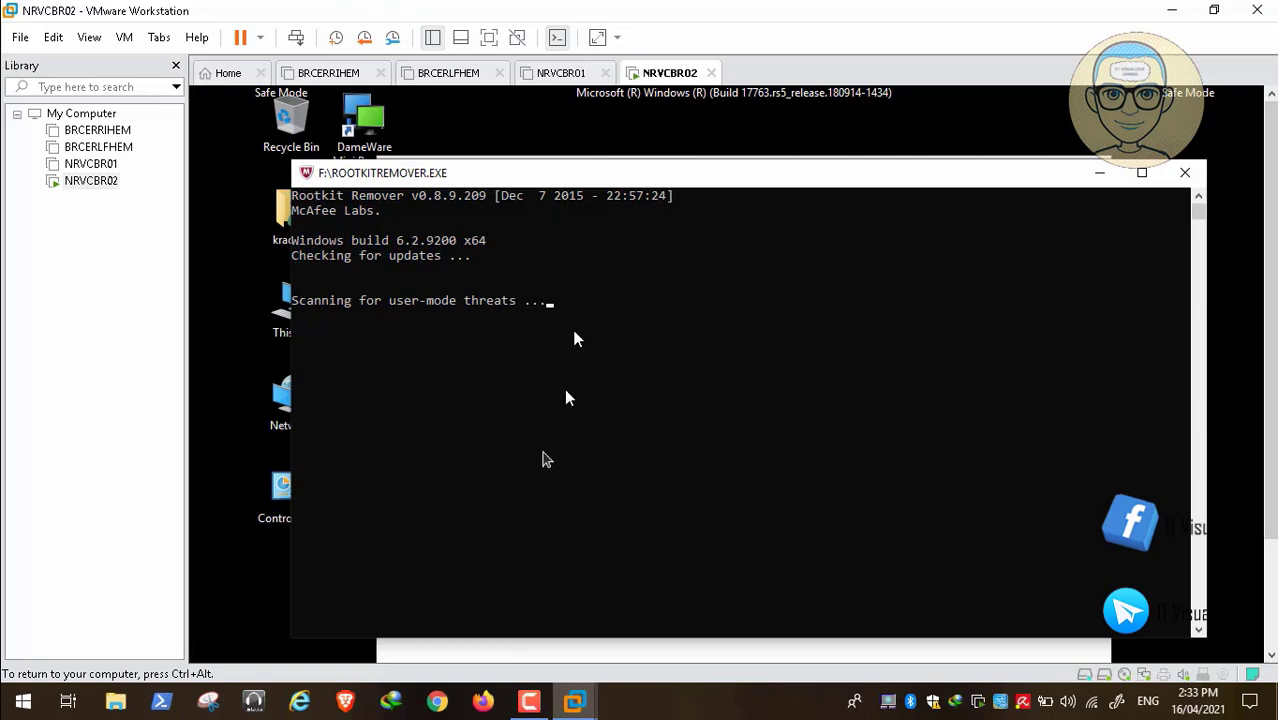
{"action": "left_click", "coordinate": [531, 703]}
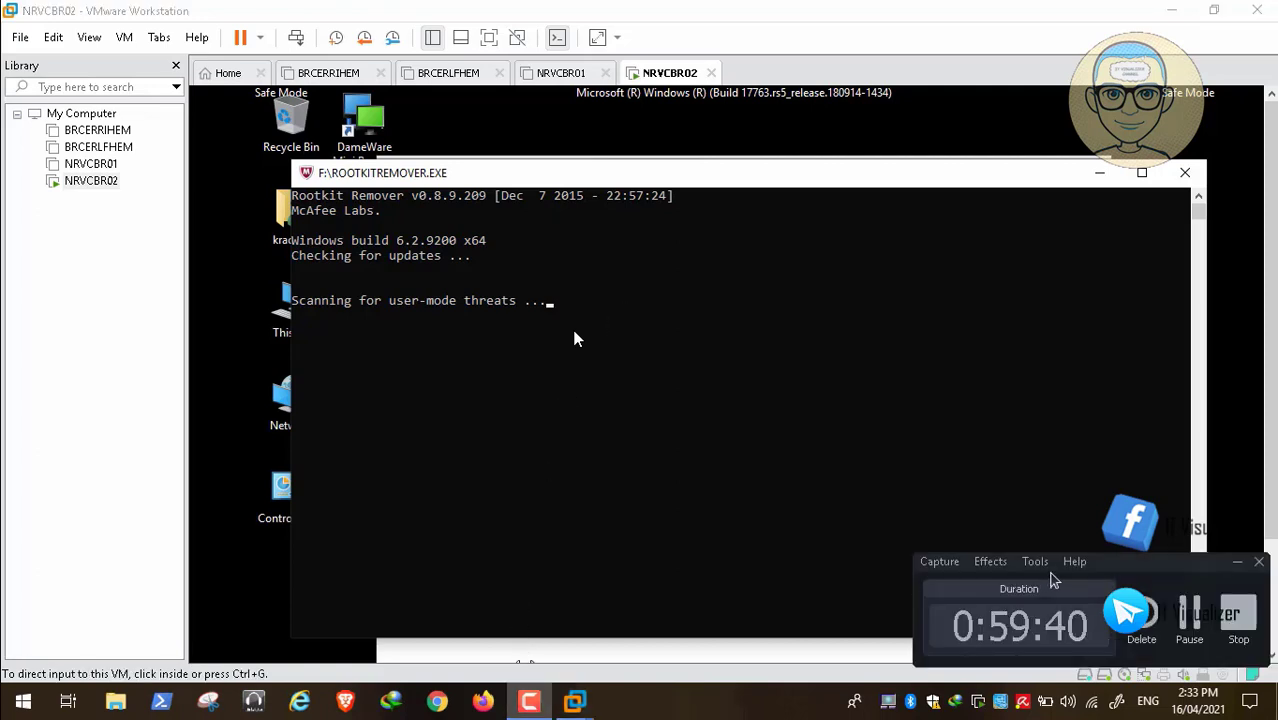
{"action": "left_click", "coordinate": [575, 338]}
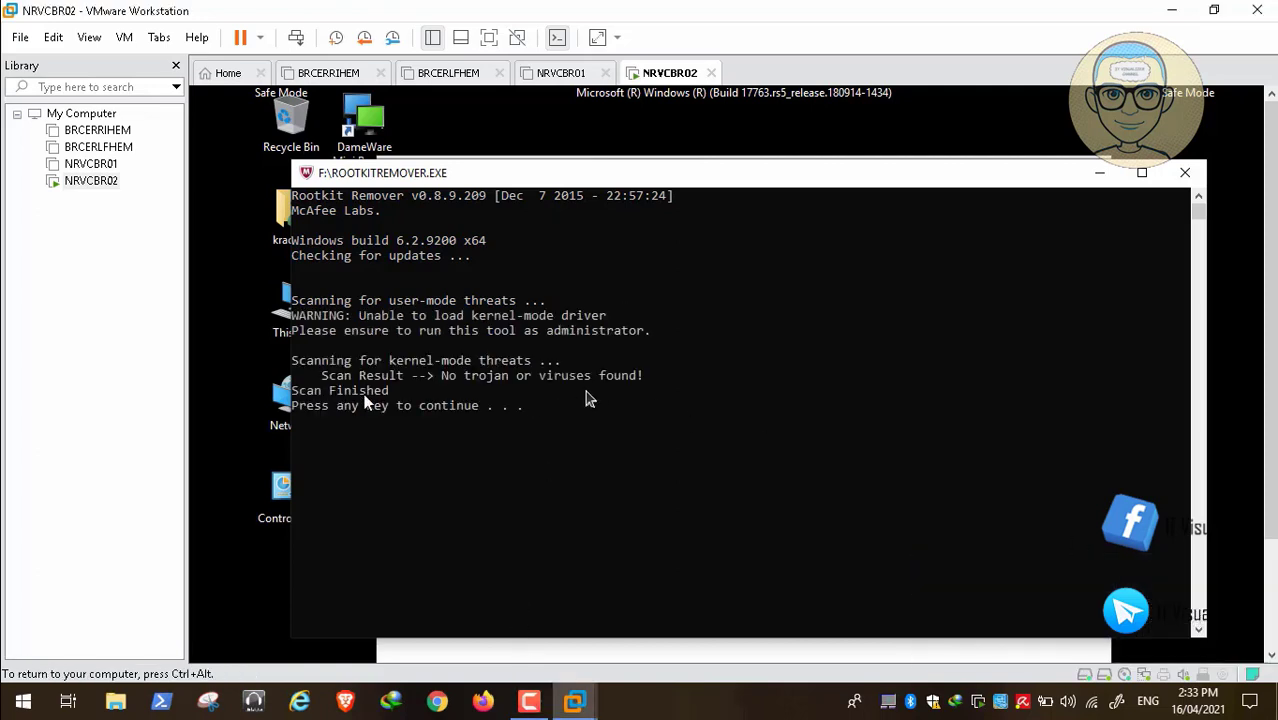
{"action": "left_click", "coordinate": [563, 406]}
{"action": "key", "text": "Return"}
{"action": "key", "text": "Return"}
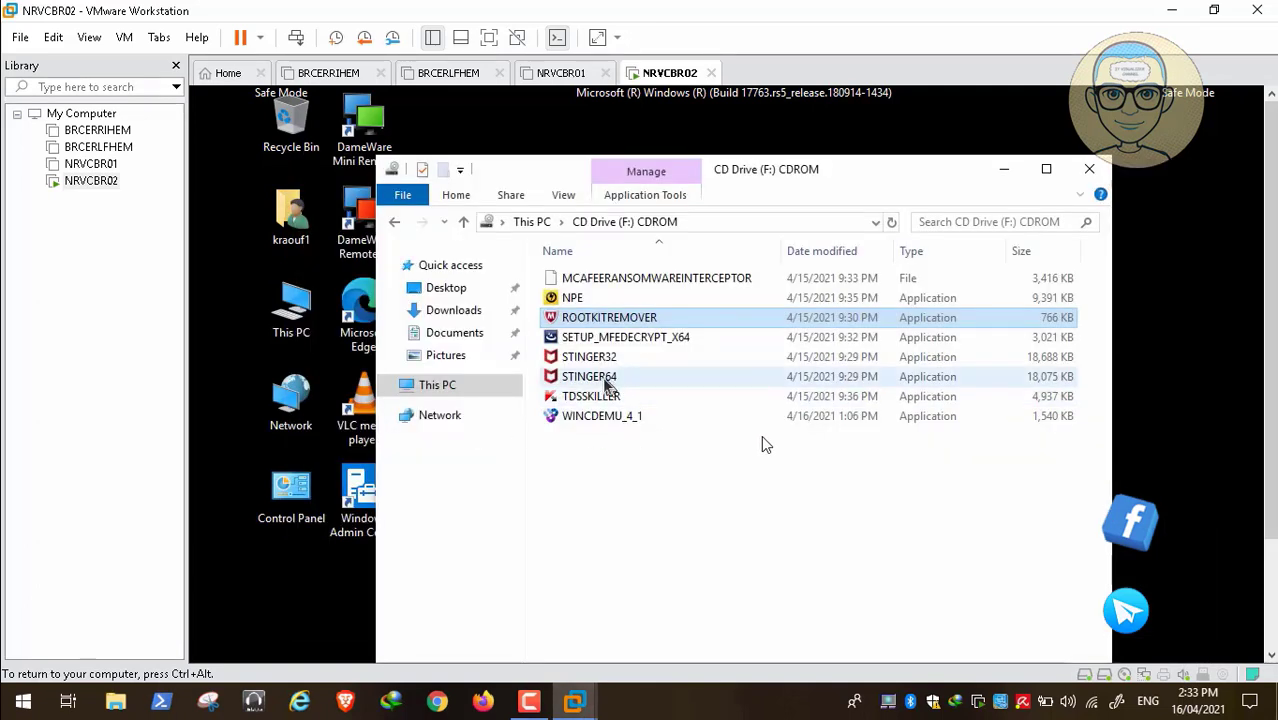
Close the CD Drive (F:) folder window and open This PC in the guest
{"action": "left_click", "coordinate": [630, 337]}
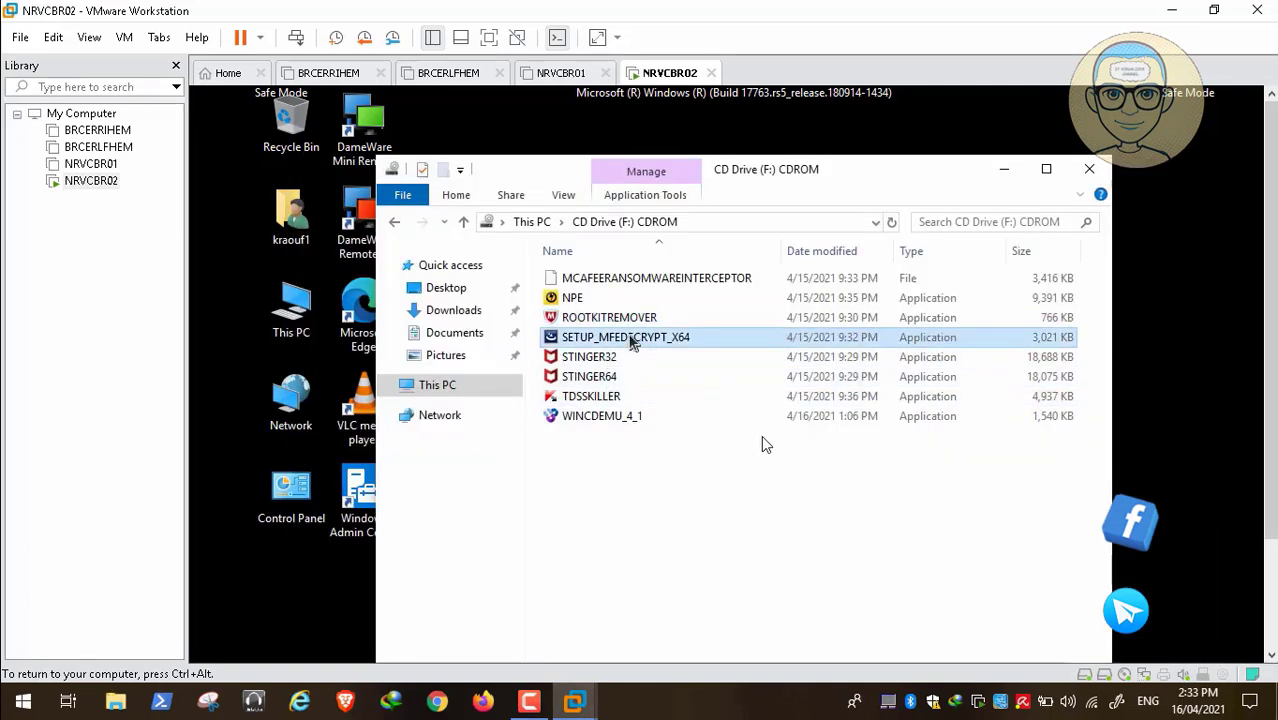
{"action": "left_click", "coordinate": [617, 398]}
{"action": "left_click", "coordinate": [613, 377]}
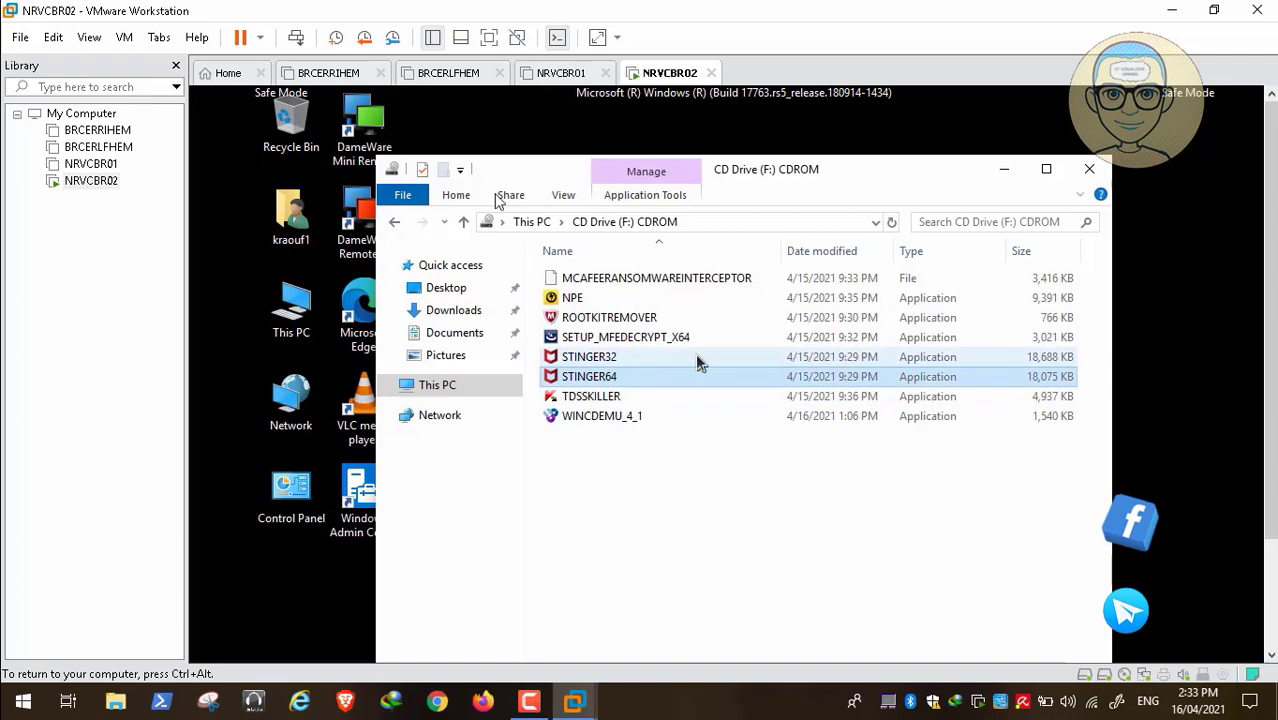
{"action": "left_click", "coordinate": [1092, 175]}
{"action": "double_click", "coordinate": [303, 315]}
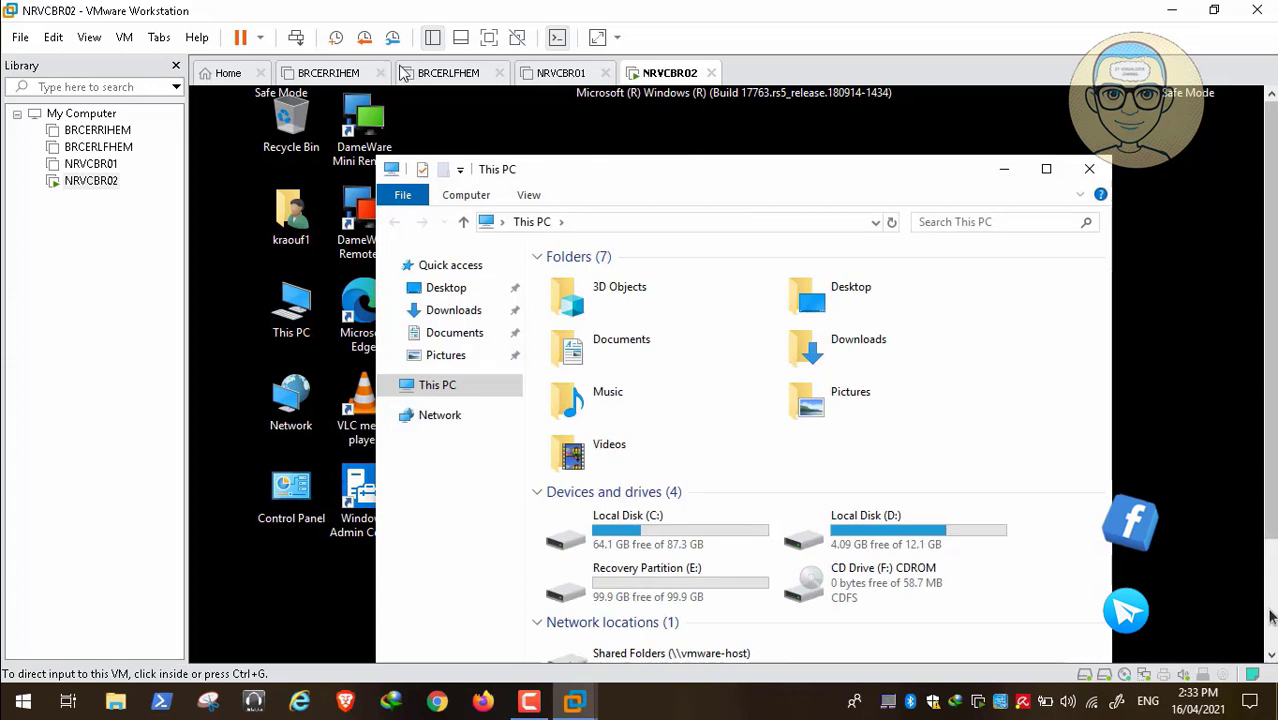
Shut down the guest Windows system from the Start button's power-user menu
{"action": "scroll", "coordinate": [1268, 573], "scroll_direction": "down", "scroll_amount": 3}
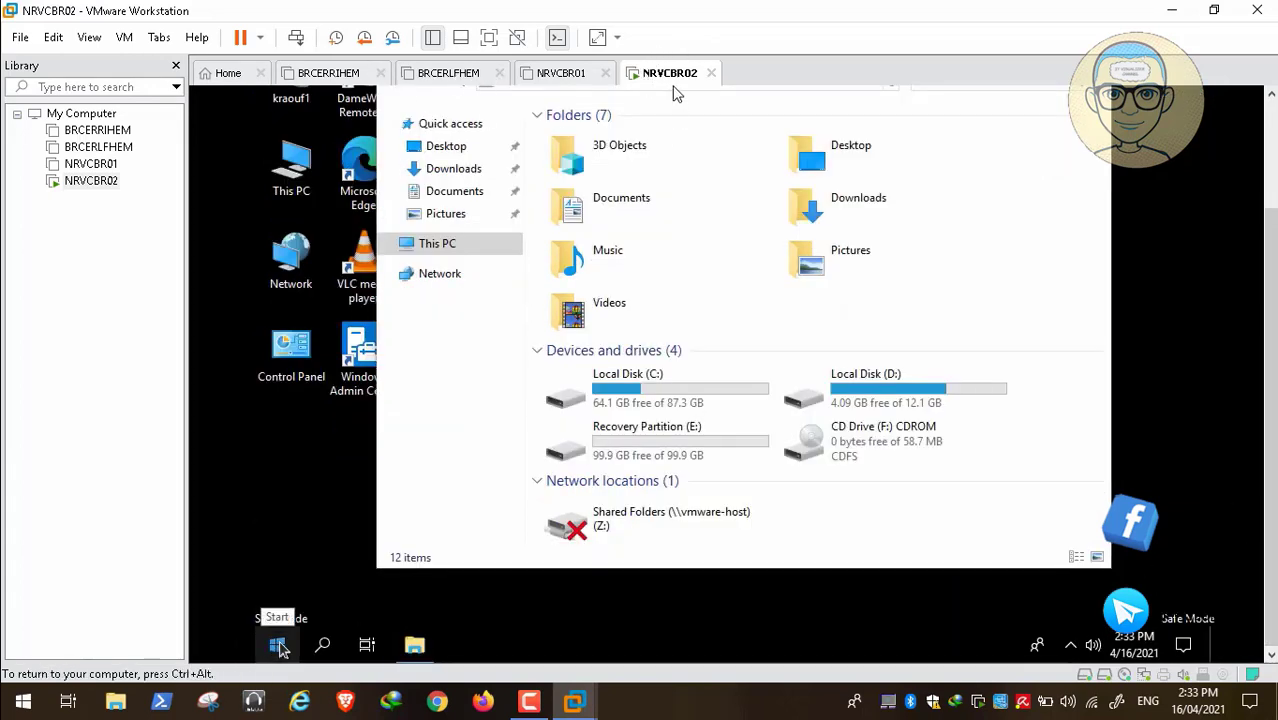
{"action": "right_click", "coordinate": [280, 648]}
{"action": "mouse_move", "coordinate": [385, 588]}
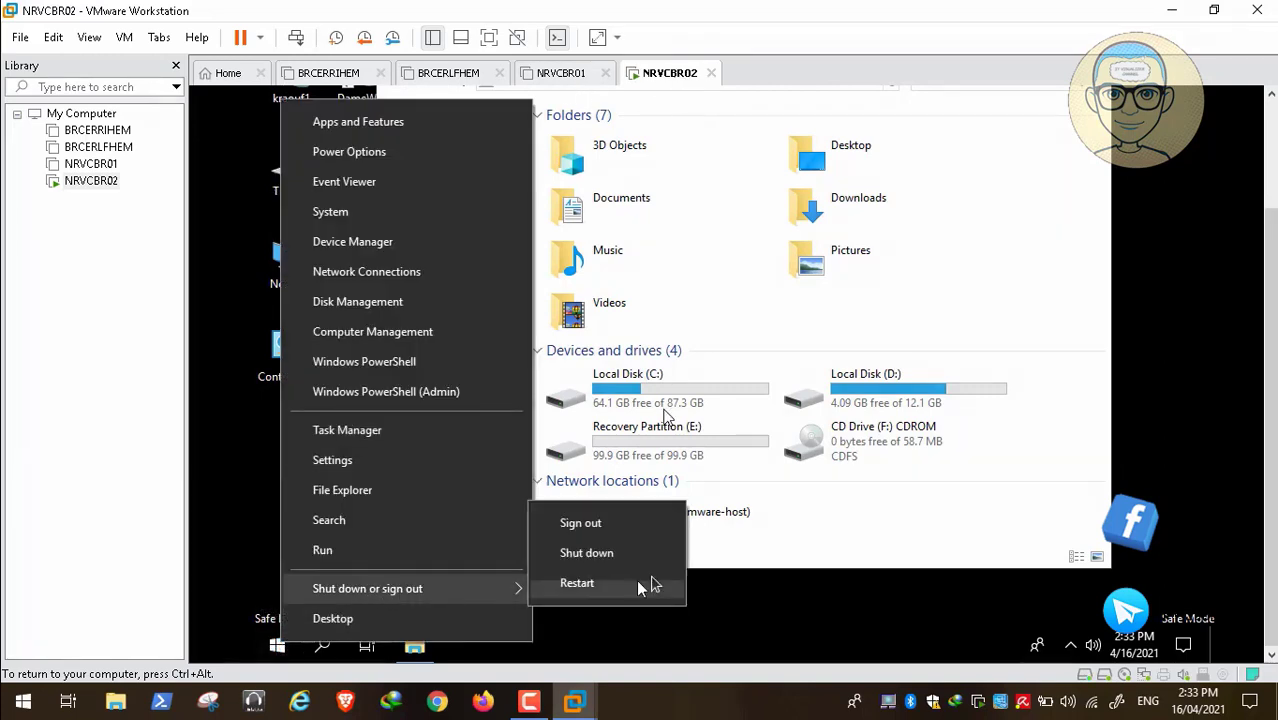
{"action": "left_click", "coordinate": [650, 556]}
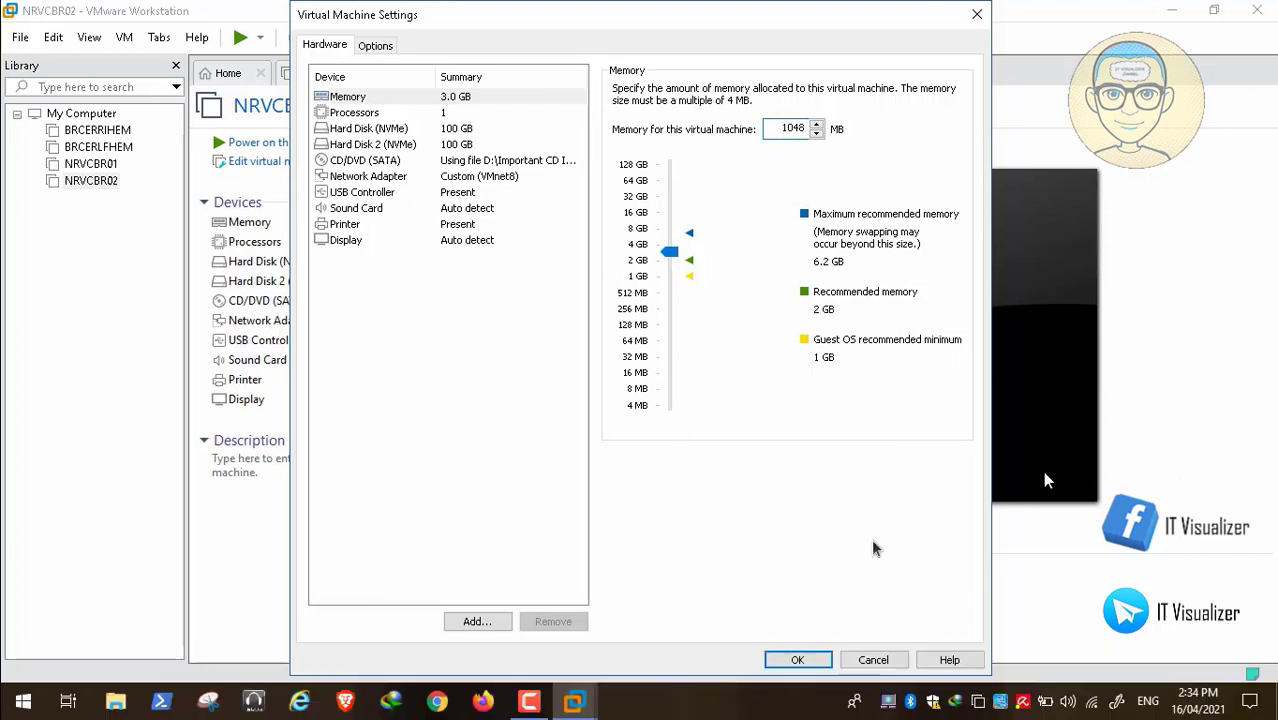
Save NRVCBR02's memory as 1048 MB and close the settings
{"action": "left_click", "coordinate": [801, 659]}
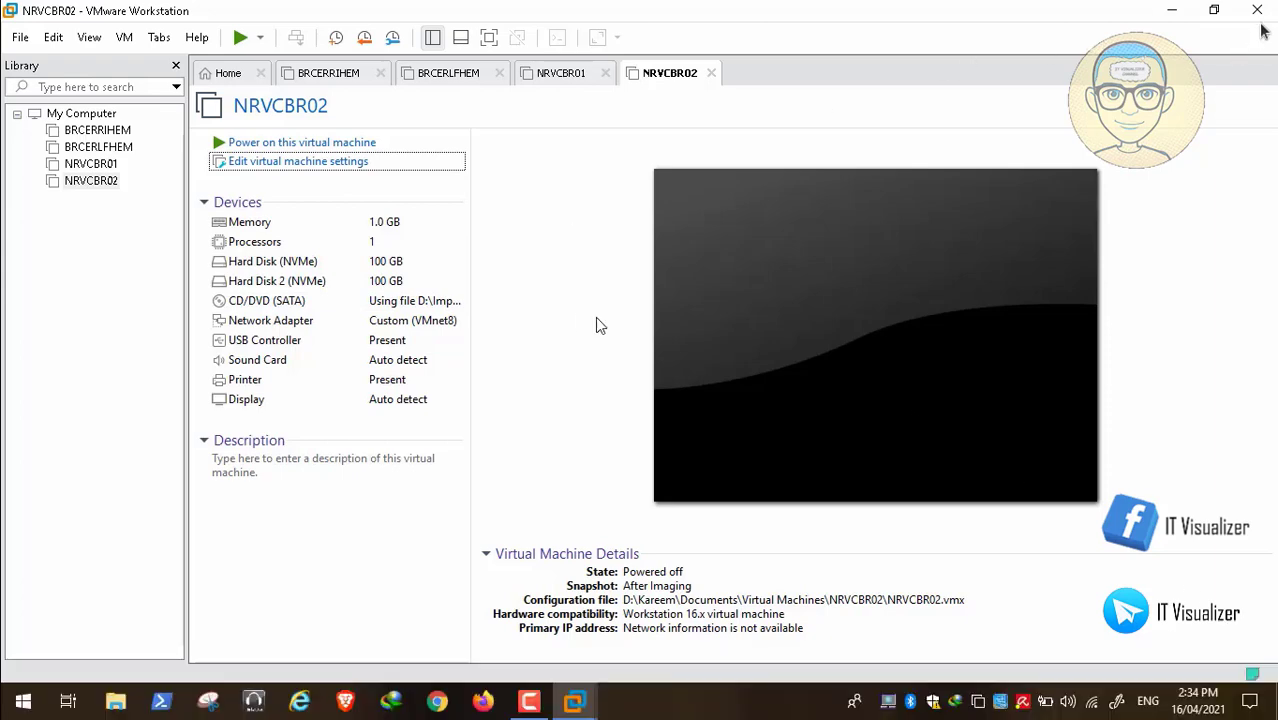
{"action": "key", "text": "Escape"}
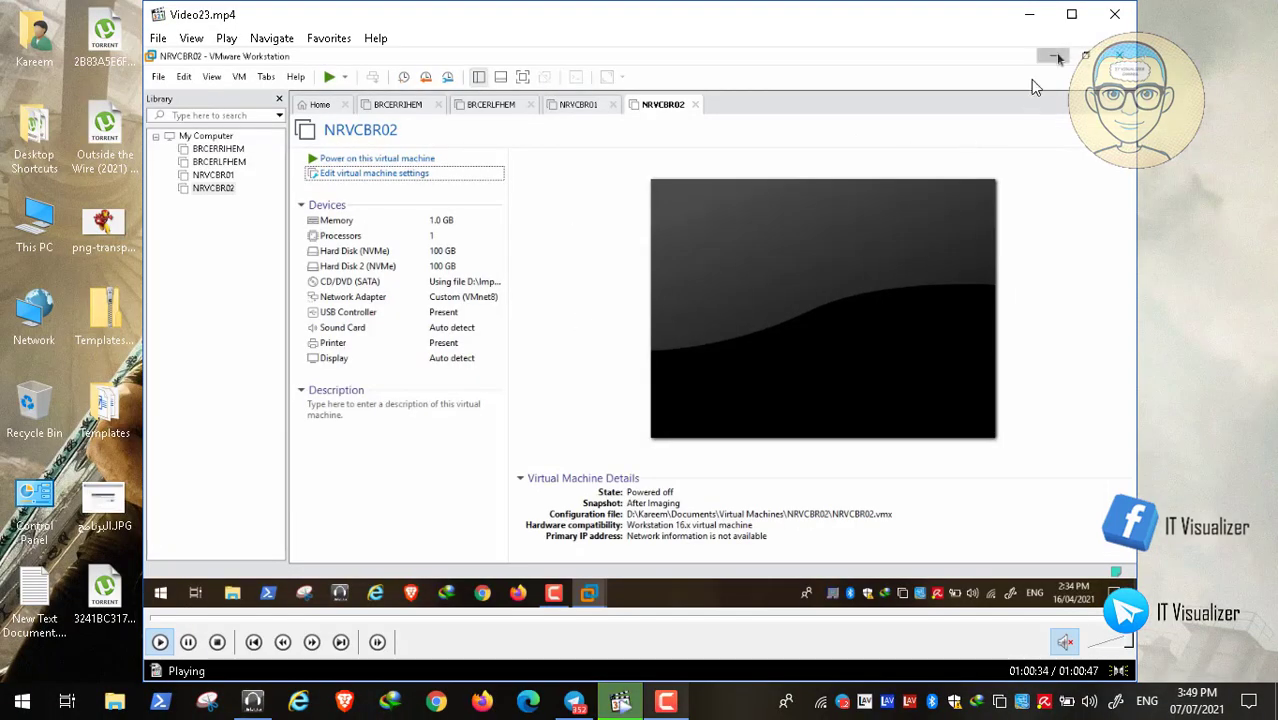